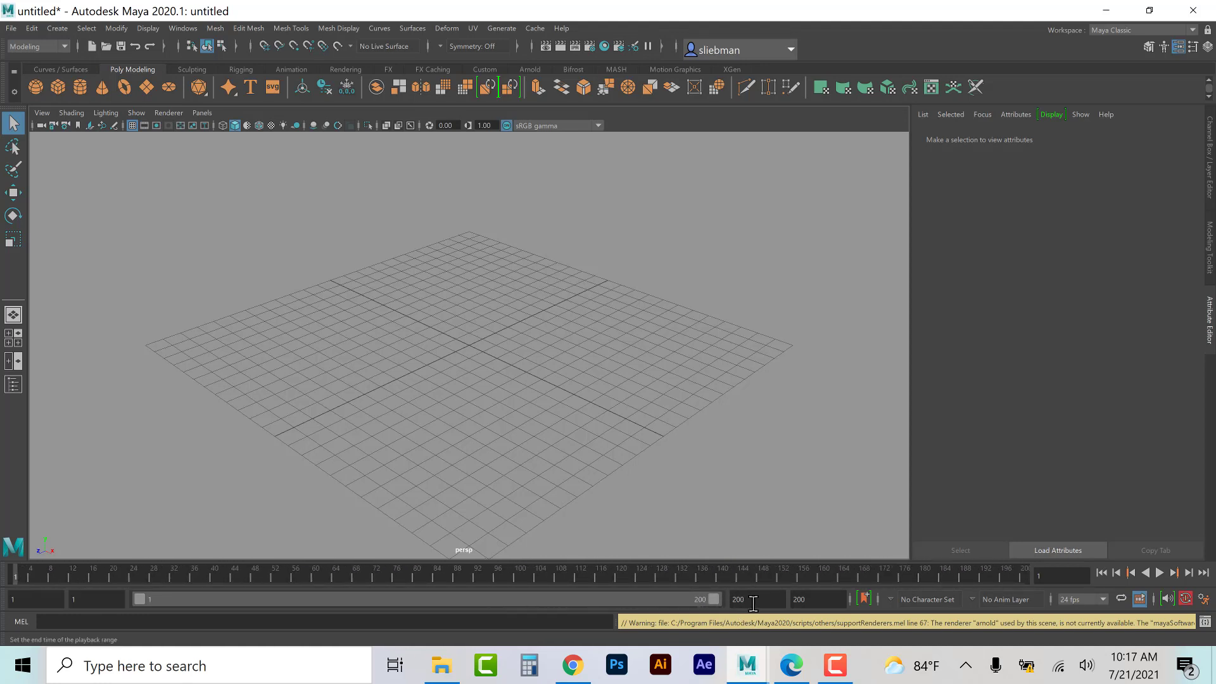
Step: Review the Time Slider preferences for frame rate and playback speed, and save the preferences
{"action": "left_click", "coordinate": [1202, 599]}
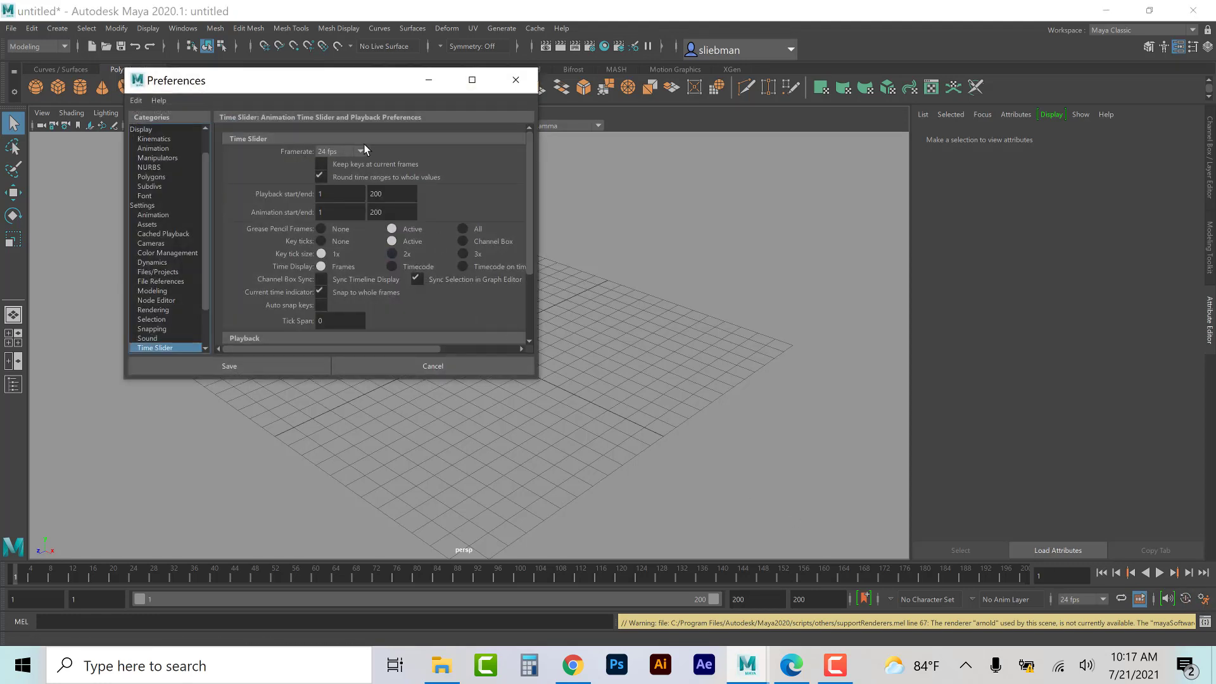
{"action": "scroll", "coordinate": [364, 189], "scroll_direction": "down", "scroll_amount": 3}
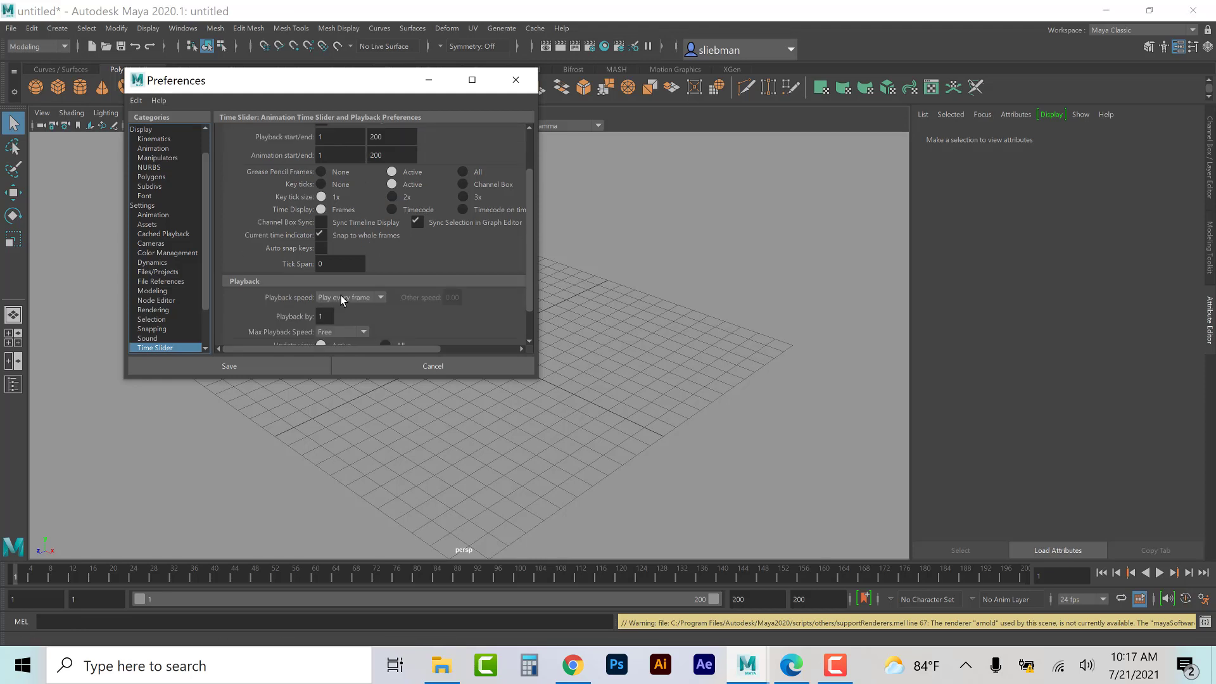
{"action": "left_click", "coordinate": [260, 366]}
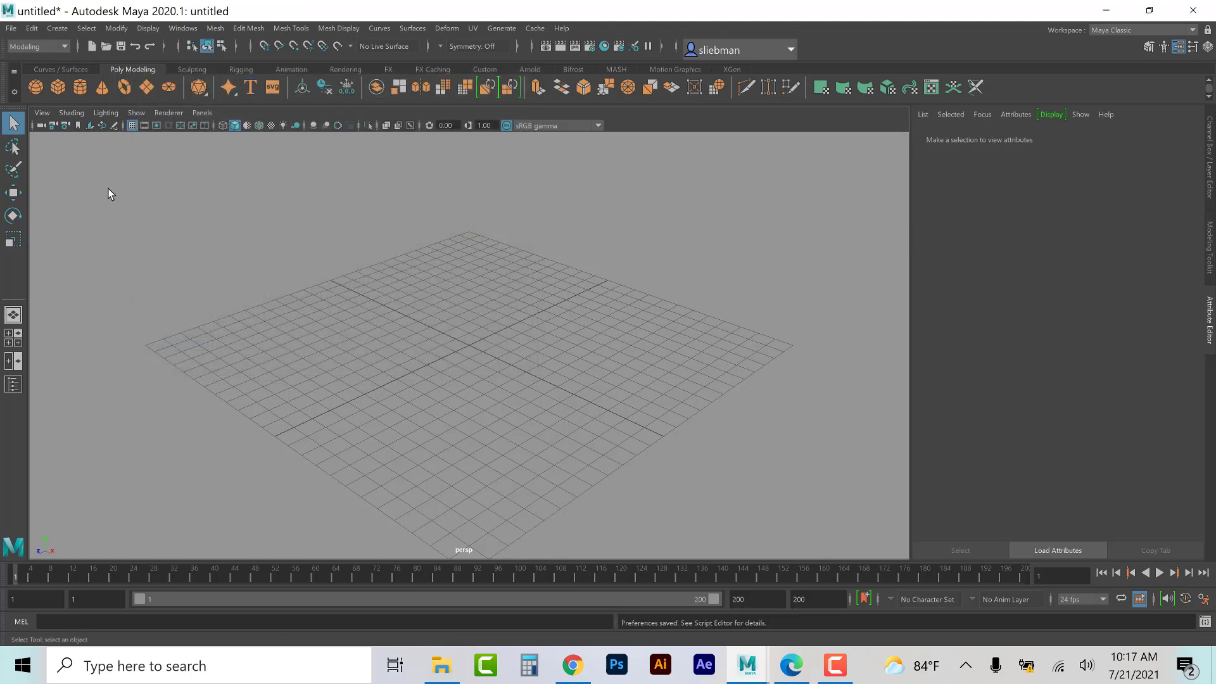
Step: Start a new project named Arrows_Project
{"action": "left_click", "coordinate": [11, 29]}
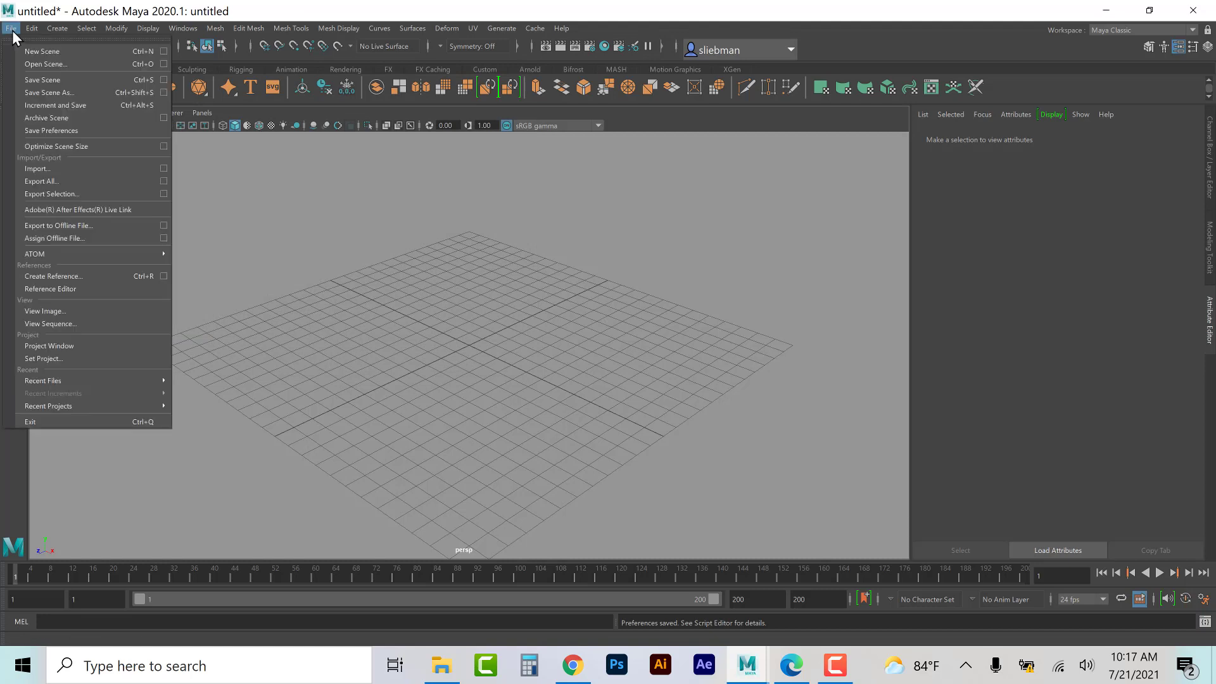
{"action": "left_click", "coordinate": [73, 343]}
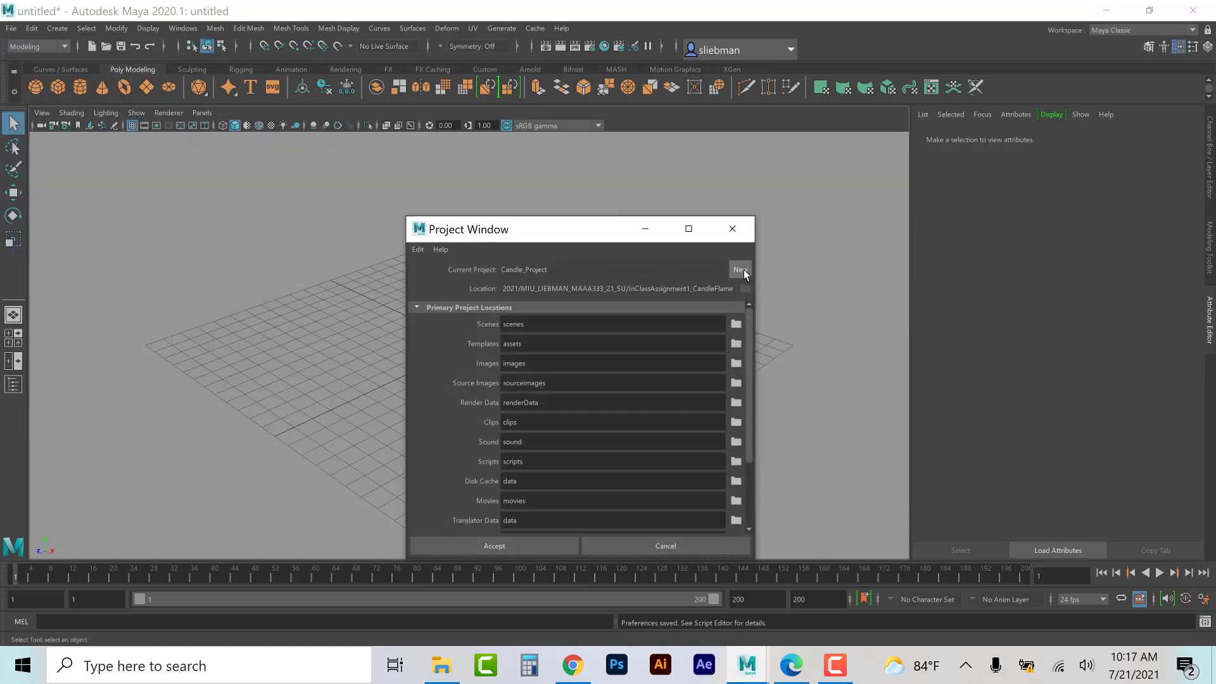
{"action": "left_click", "coordinate": [742, 269]}
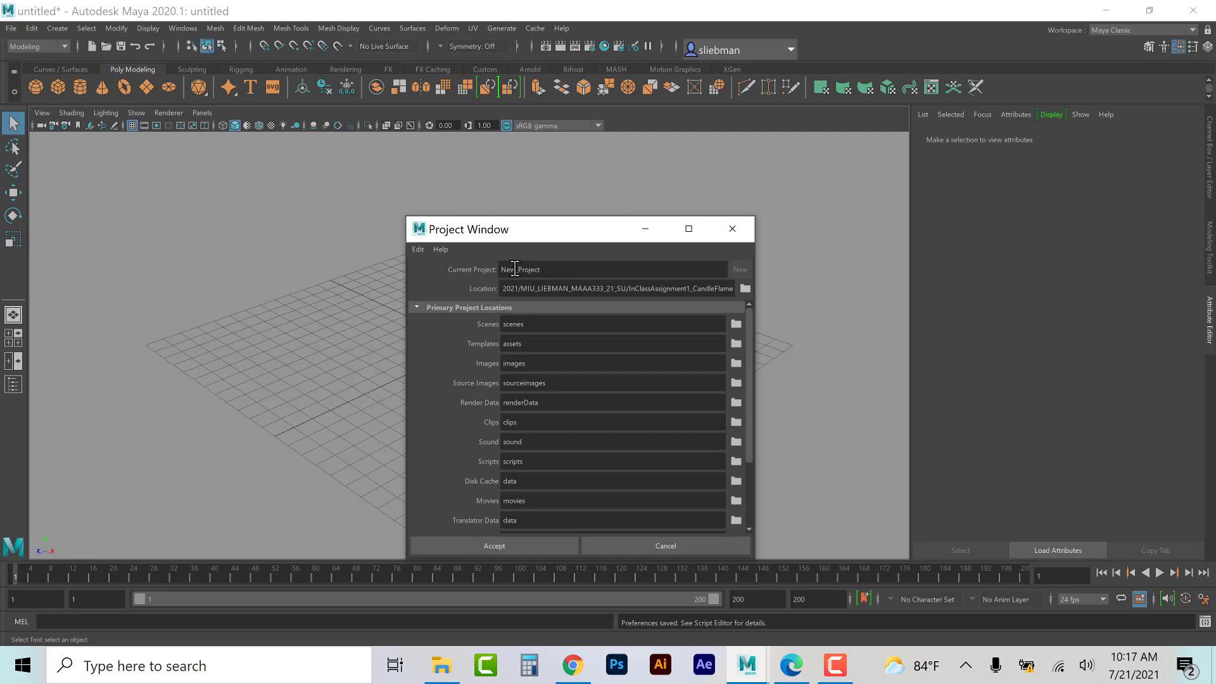
{"action": "left_click_drag", "start_coordinate": [515, 269], "coordinate": [492, 268]}
{"action": "type", "text": "Arrows"}
Step: Set the project's location to the InClassAssignment2_RainingArrows folder and create the project
{"action": "left_click", "coordinate": [746, 288]}
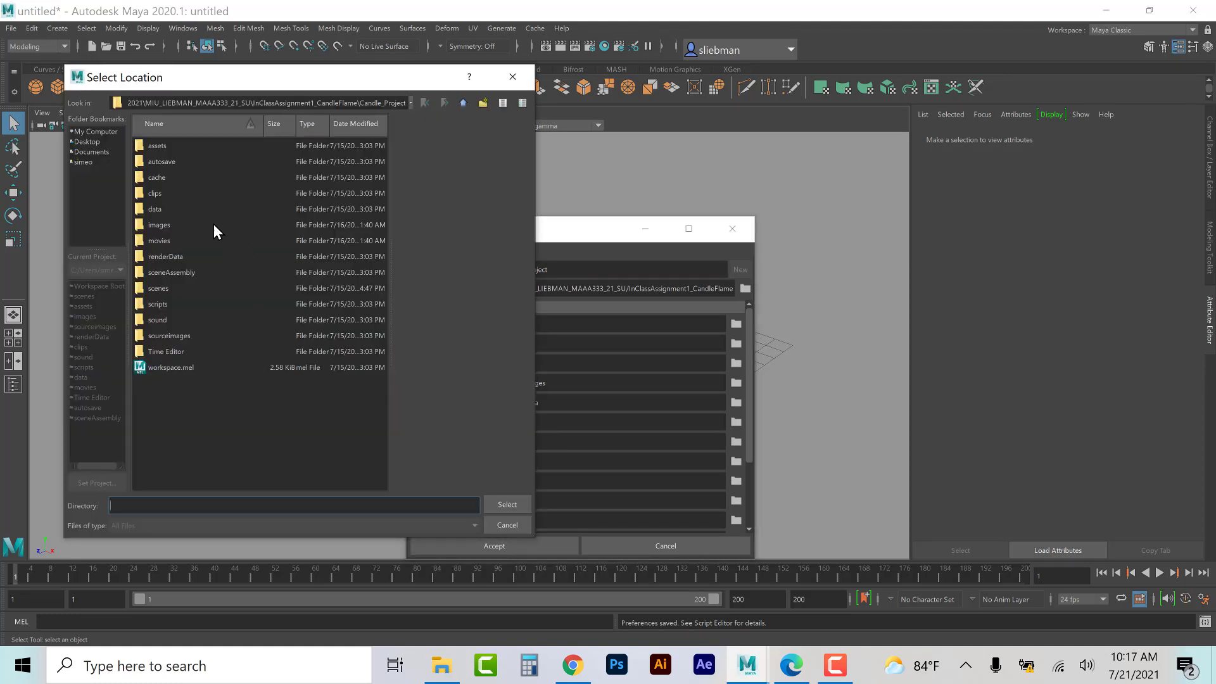
{"action": "left_click", "coordinate": [410, 103]}
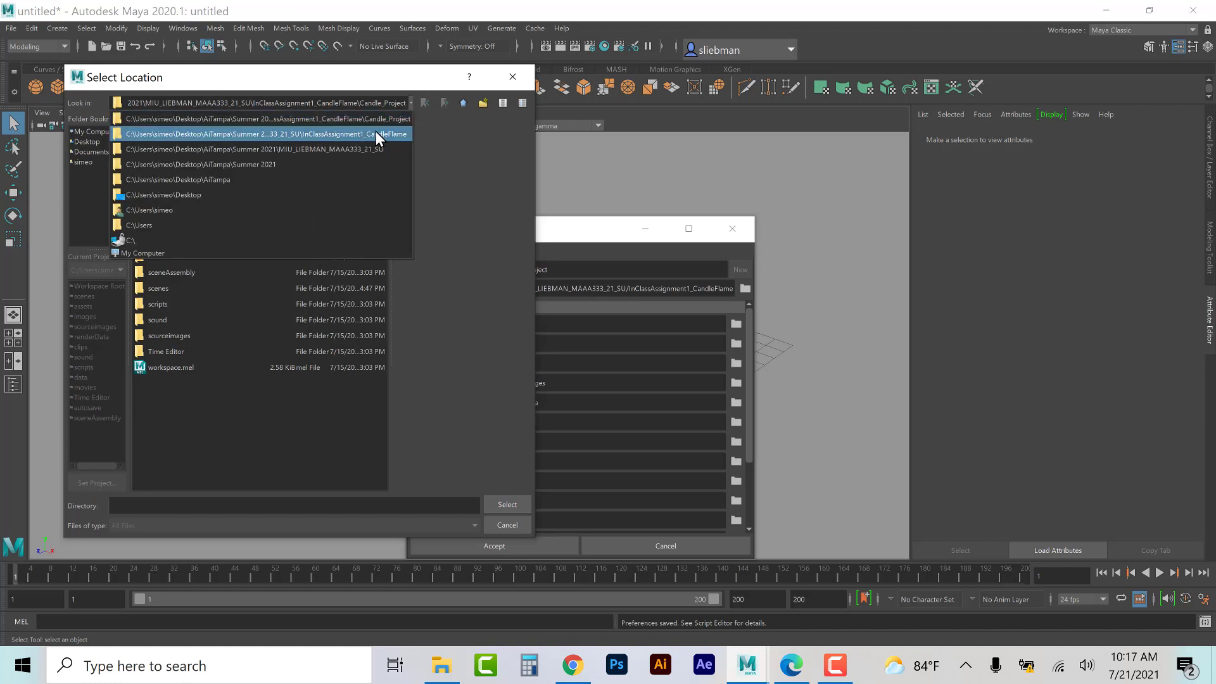
{"action": "left_click", "coordinate": [376, 133]}
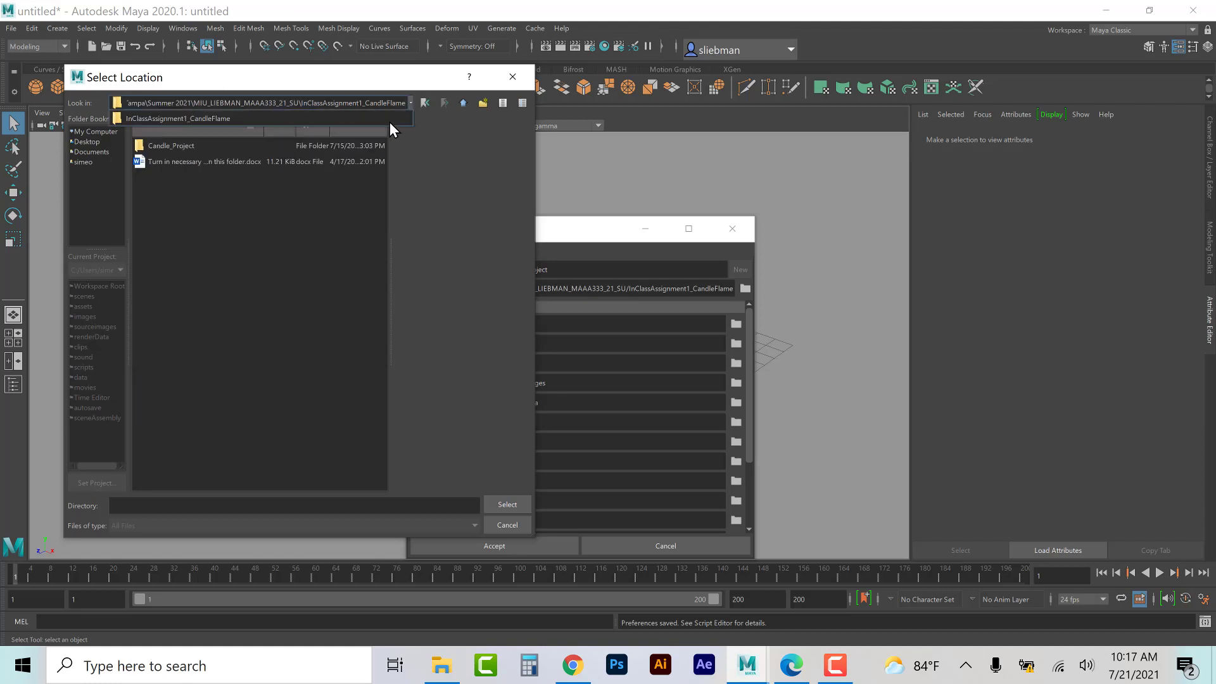
{"action": "left_click", "coordinate": [409, 98]}
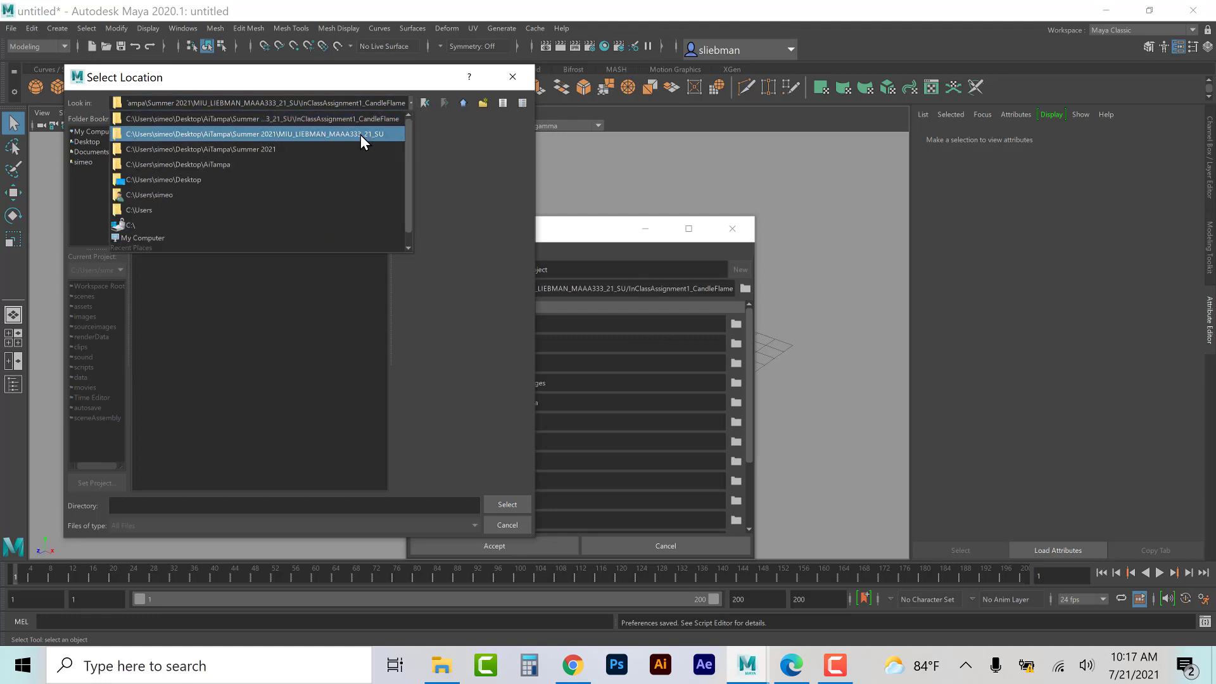
{"action": "left_click", "coordinate": [360, 135]}
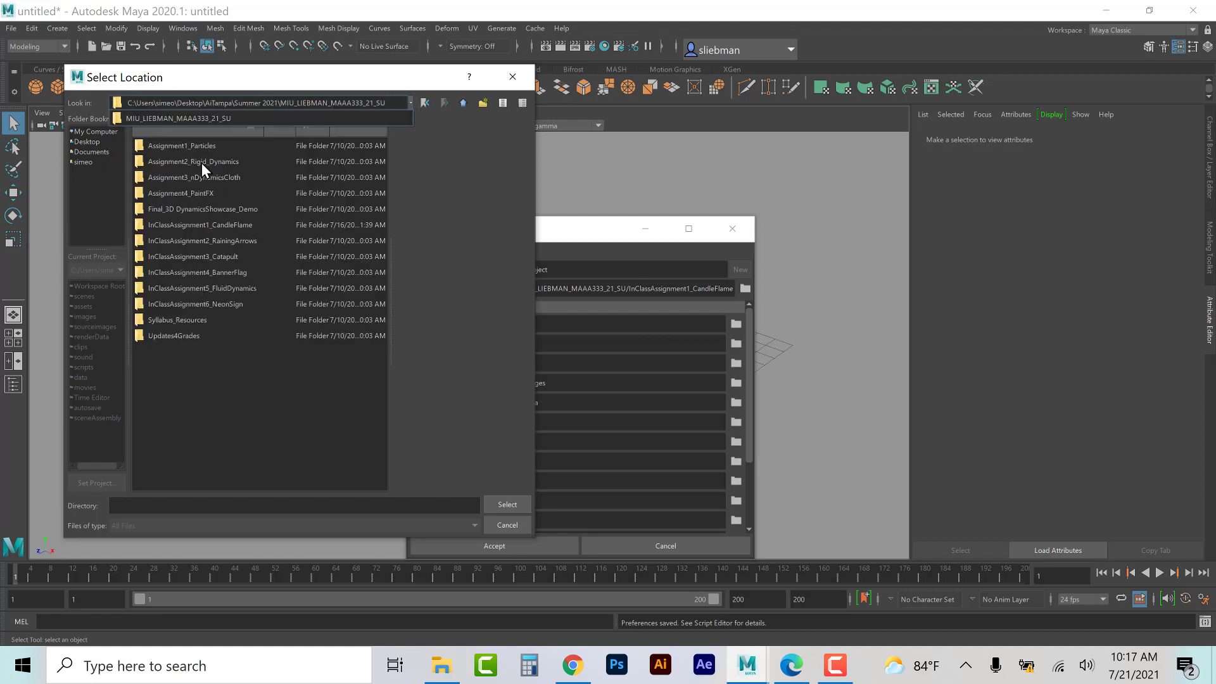
{"action": "double_click", "coordinate": [180, 240]}
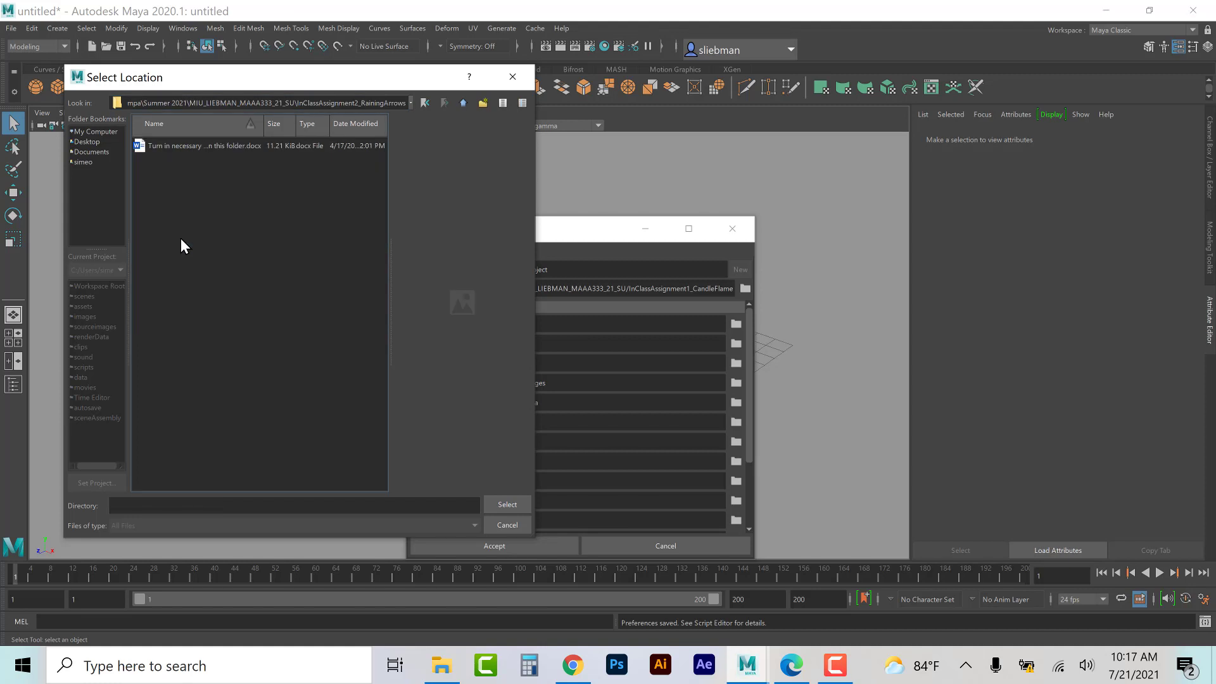
{"action": "left_click", "coordinate": [506, 505]}
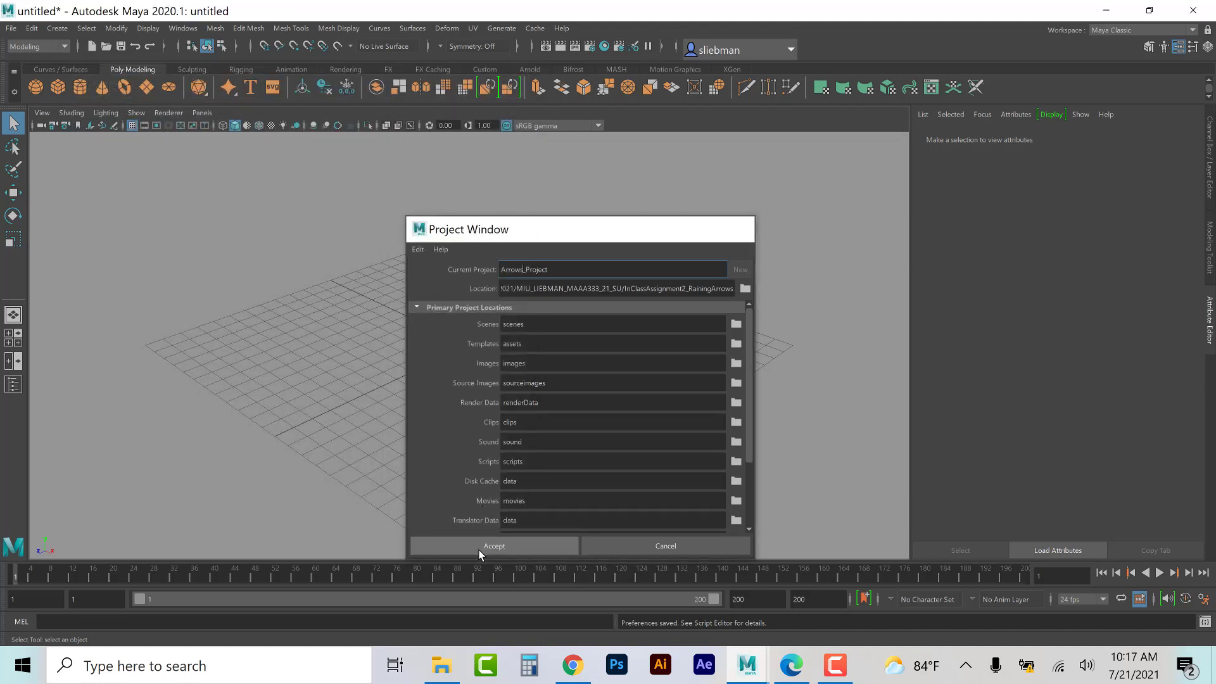
{"action": "left_click", "coordinate": [479, 549]}
Step: Switch to File Explorer, examine the folders inside Arrows_Project, and return to Maya
{"action": "left_click", "coordinate": [441, 665]}
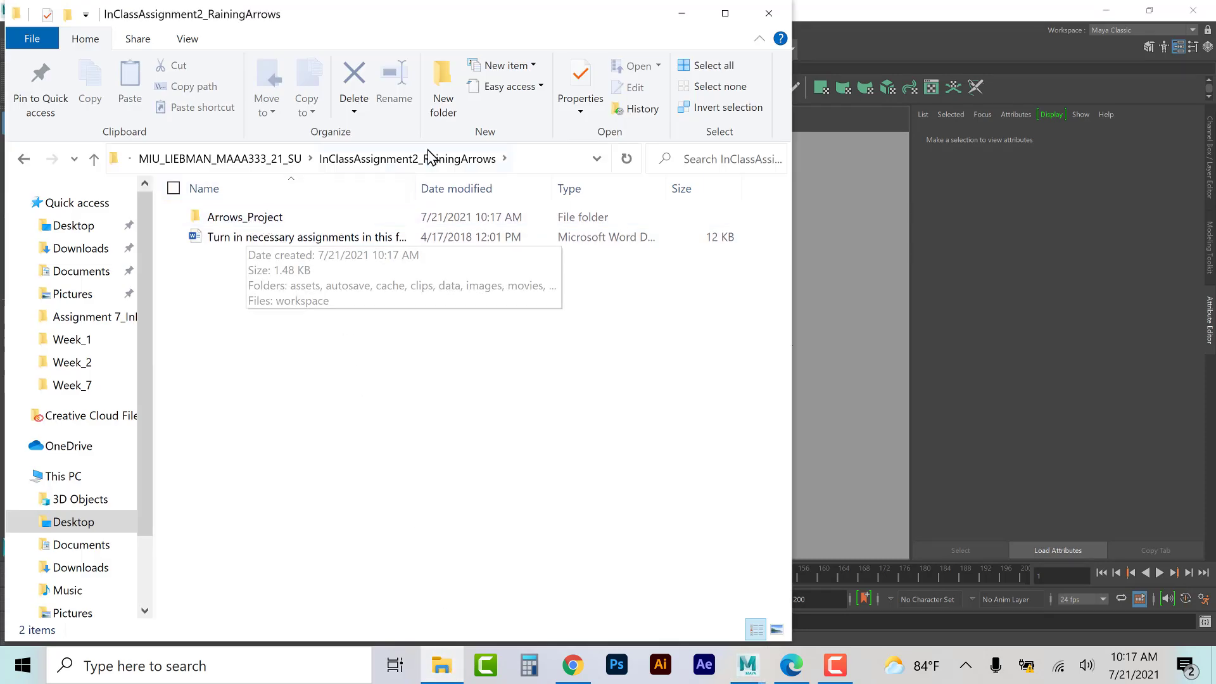
{"action": "double_click", "coordinate": [266, 217]}
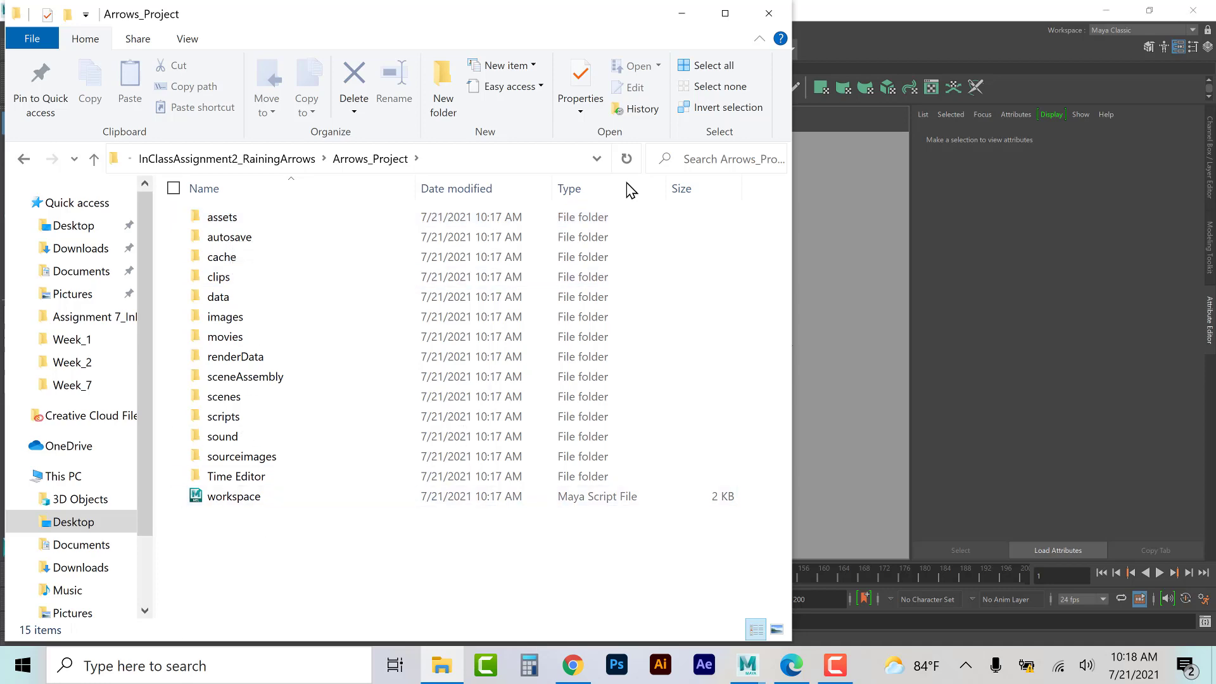
{"action": "left_click", "coordinate": [681, 15]}
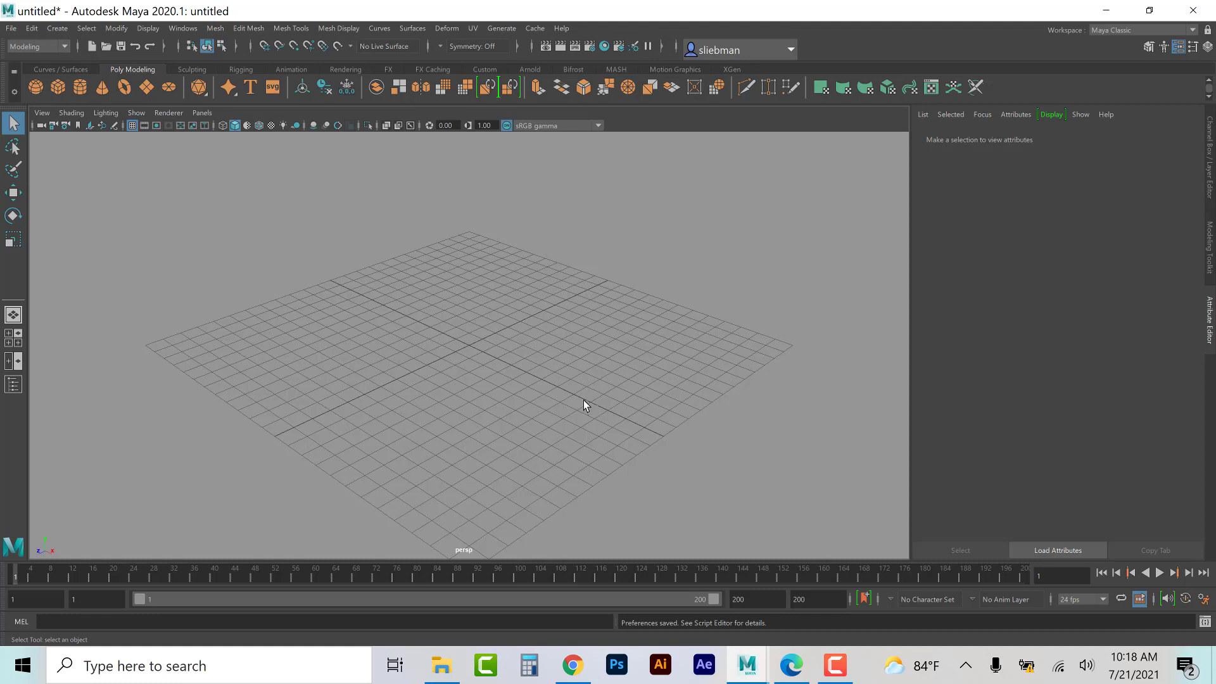
Step: In the side view, draw the arrow shaft's upper half with the CV Curve Tool, from a grid-snapped centreline point one unit before the origin to one unit past it
{"action": "key", "text": "space"}
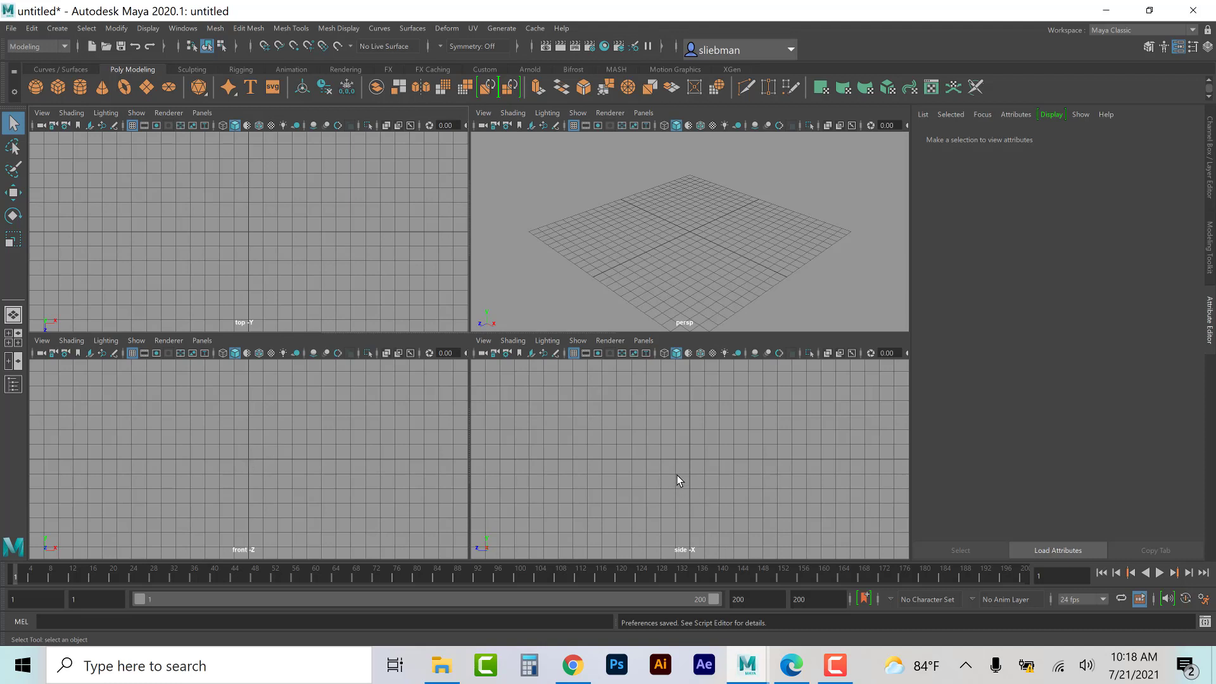
{"action": "key", "text": "space"}
{"action": "scroll", "coordinate": [549, 397], "scroll_direction": "up", "scroll_amount": 2}
{"action": "scroll", "coordinate": [549, 397], "scroll_direction": "up", "scroll_amount": 4}
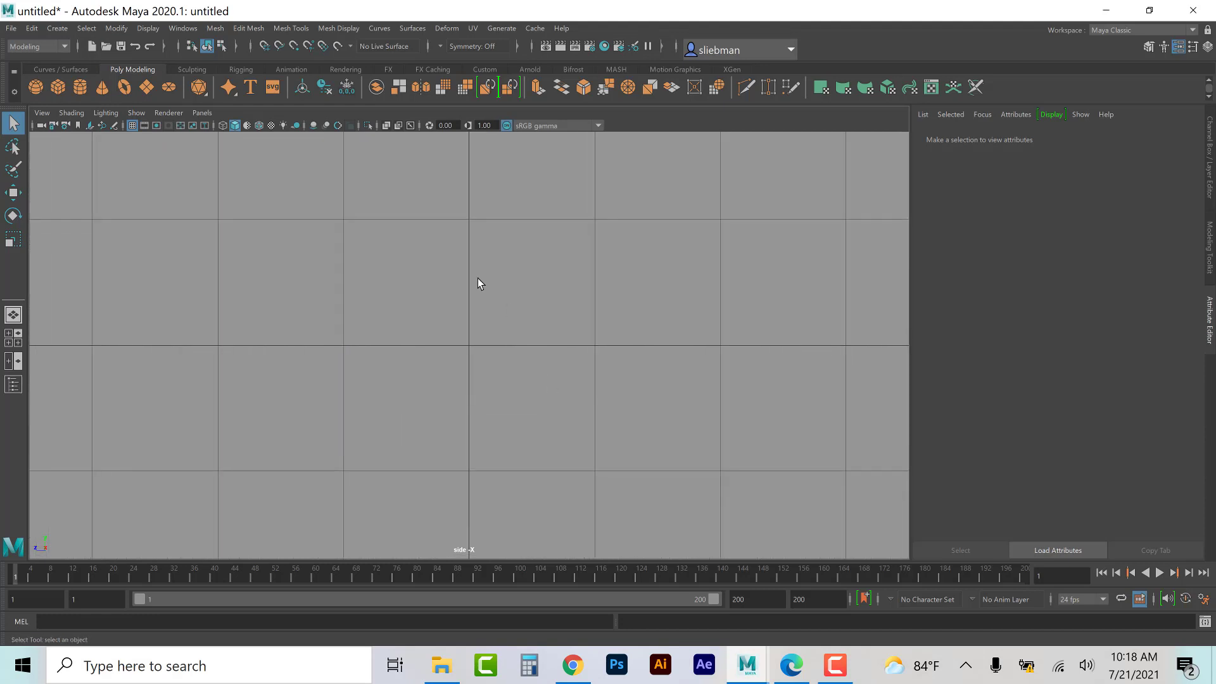
{"action": "left_click", "coordinate": [56, 29]}
{"action": "mouse_move", "coordinate": [86, 124]}
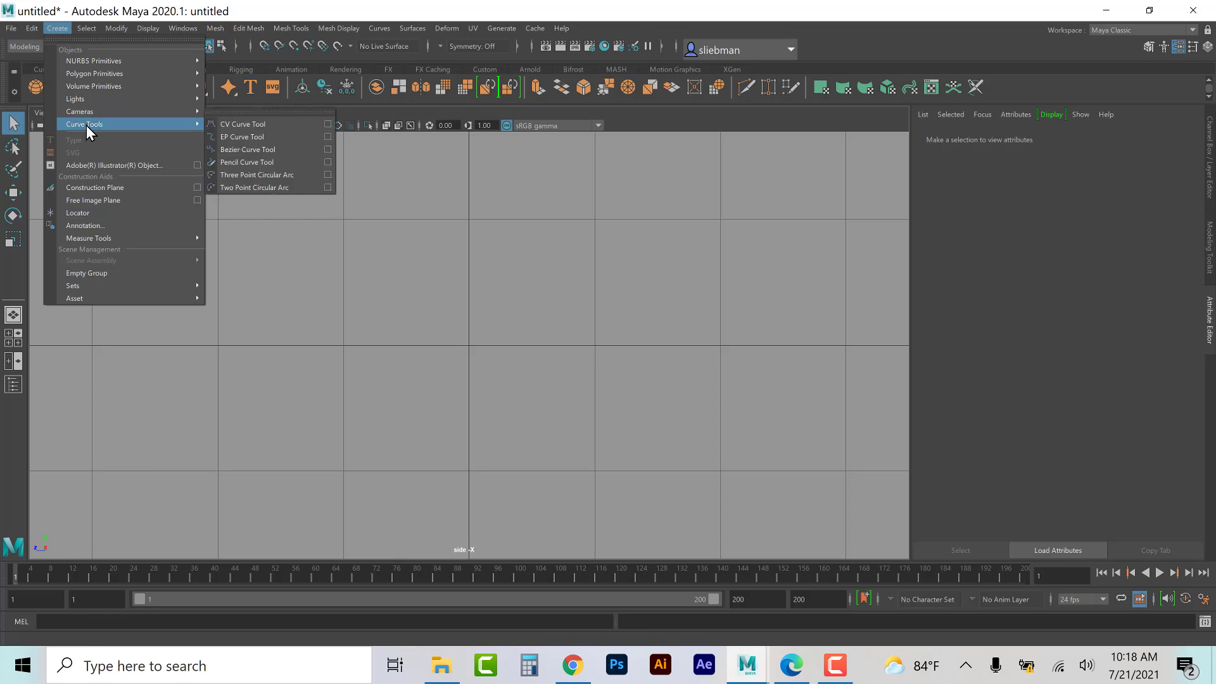
{"action": "left_click", "coordinate": [252, 124]}
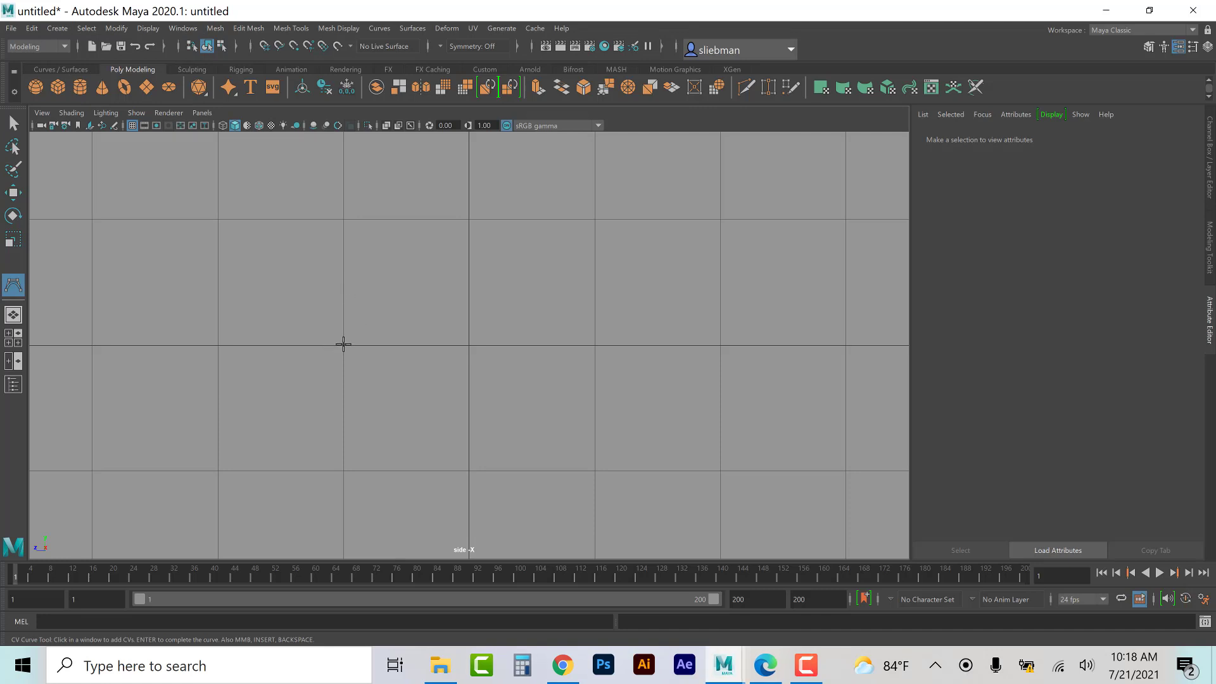
{"action": "key", "text": "x"}
{"action": "left_click", "coordinate": [344, 345]}
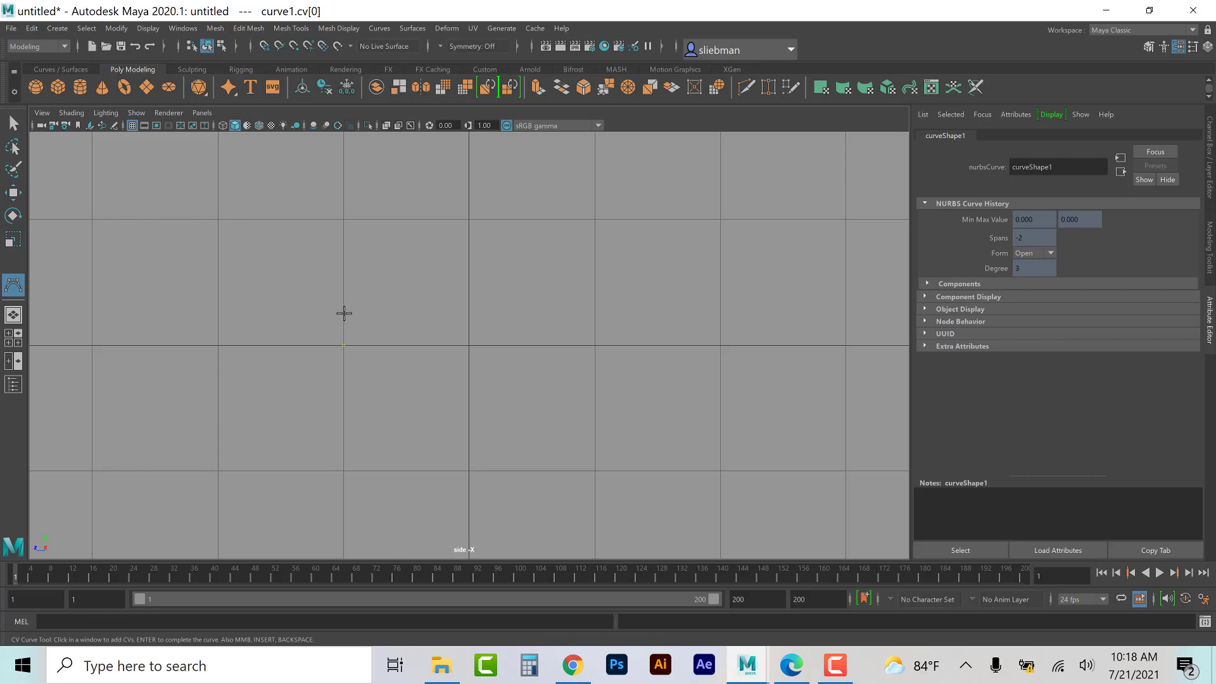
{"action": "double_click", "coordinate": [344, 312]}
{"action": "left_click", "coordinate": [468, 313]}
{"action": "left_click", "coordinate": [593, 314]}
{"action": "left_click", "coordinate": [593, 313]}
Step: Add the arrowhead's raised shoulder and a tip on the centreline, and finish the profile curve
{"action": "left_click", "coordinate": [593, 295]}
{"action": "left_click", "coordinate": [667, 344]}
{"action": "key", "text": "q"}
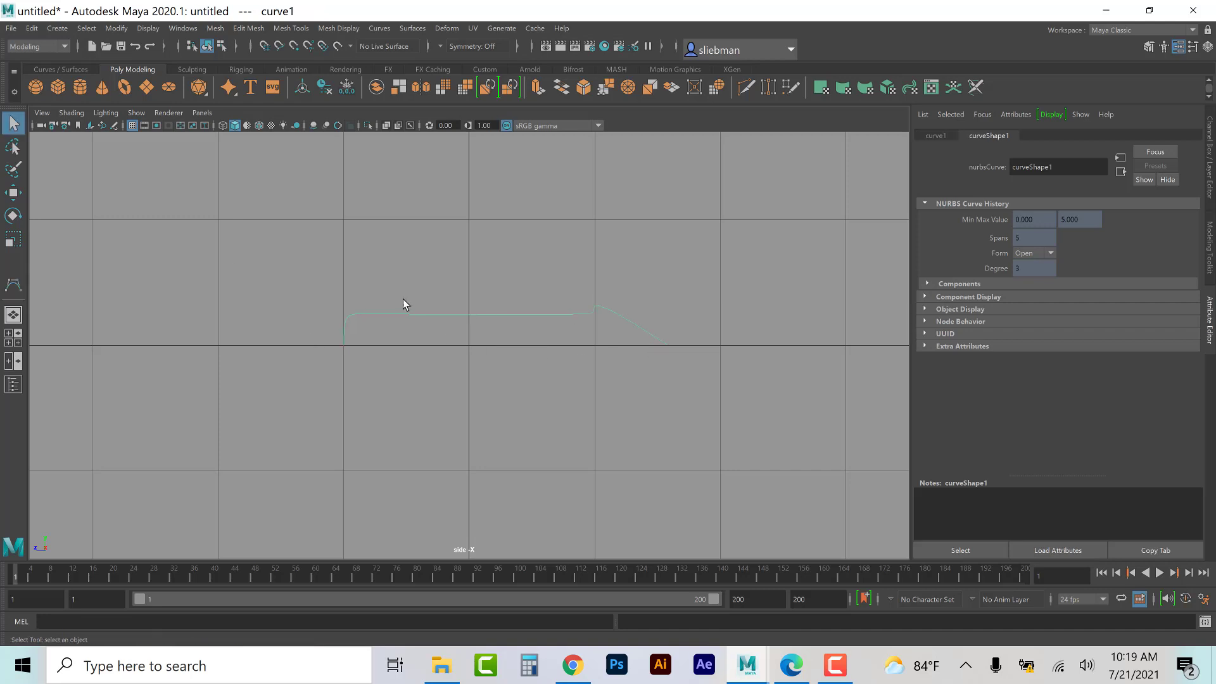
Step: Revolve the arrow profile curve 360 degrees about the Y axis with 8 segments and polygon quad output
{"action": "left_click", "coordinate": [13, 192]}
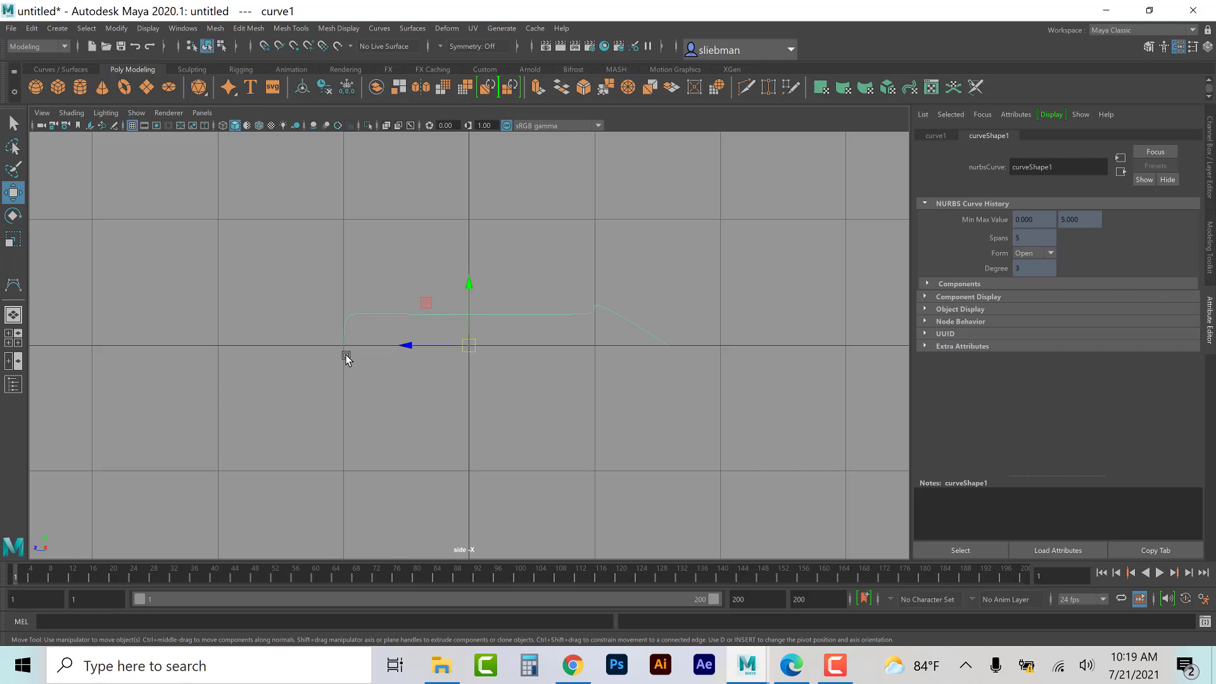
{"action": "left_click", "coordinate": [468, 345]}
{"action": "left_click", "coordinate": [411, 29]}
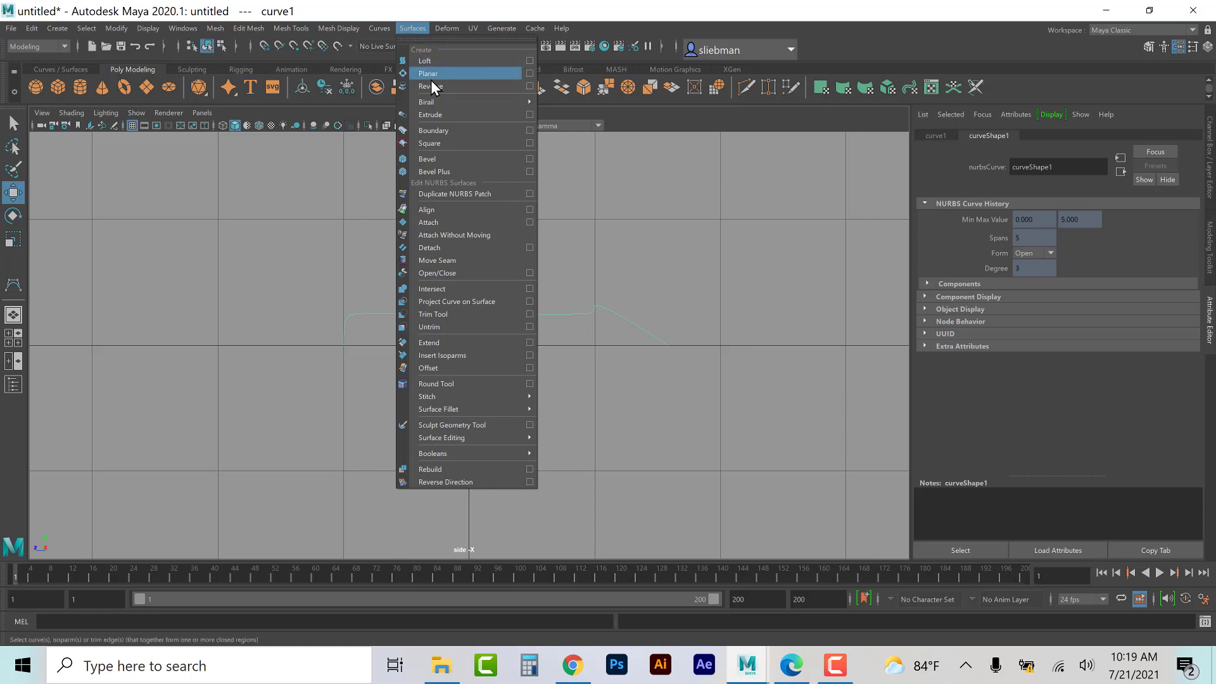
{"action": "left_click", "coordinate": [529, 86]}
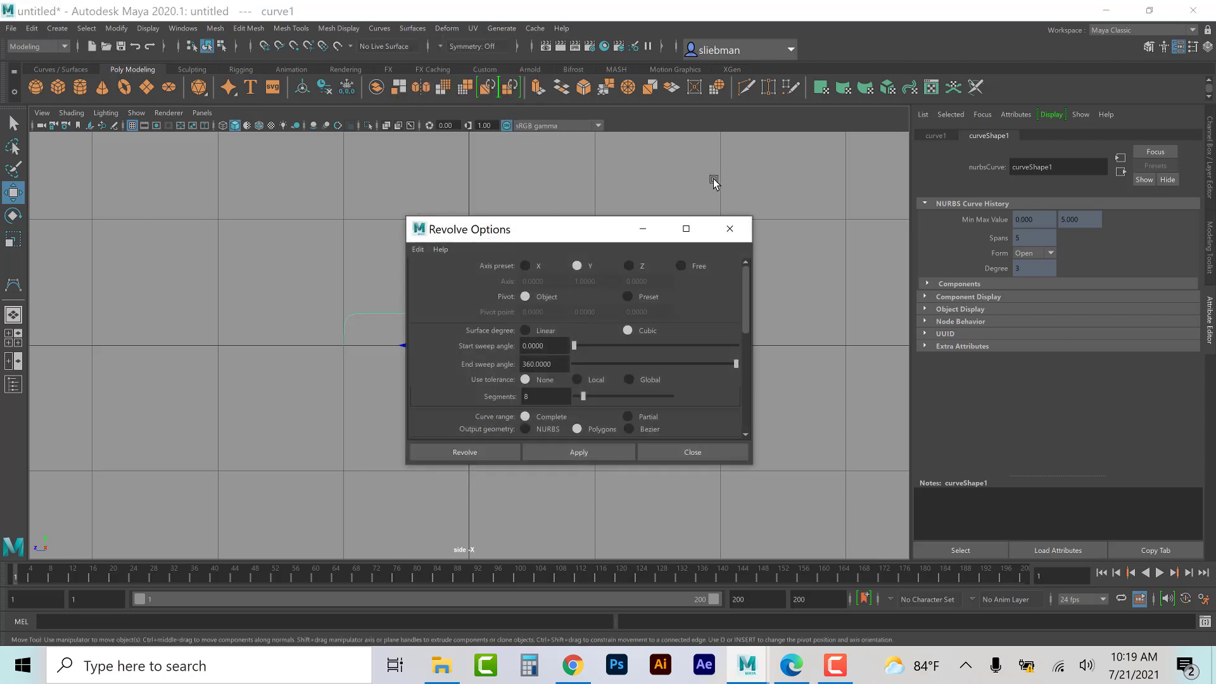
{"action": "left_click_drag", "start_coordinate": [588, 223], "coordinate": [675, 141]}
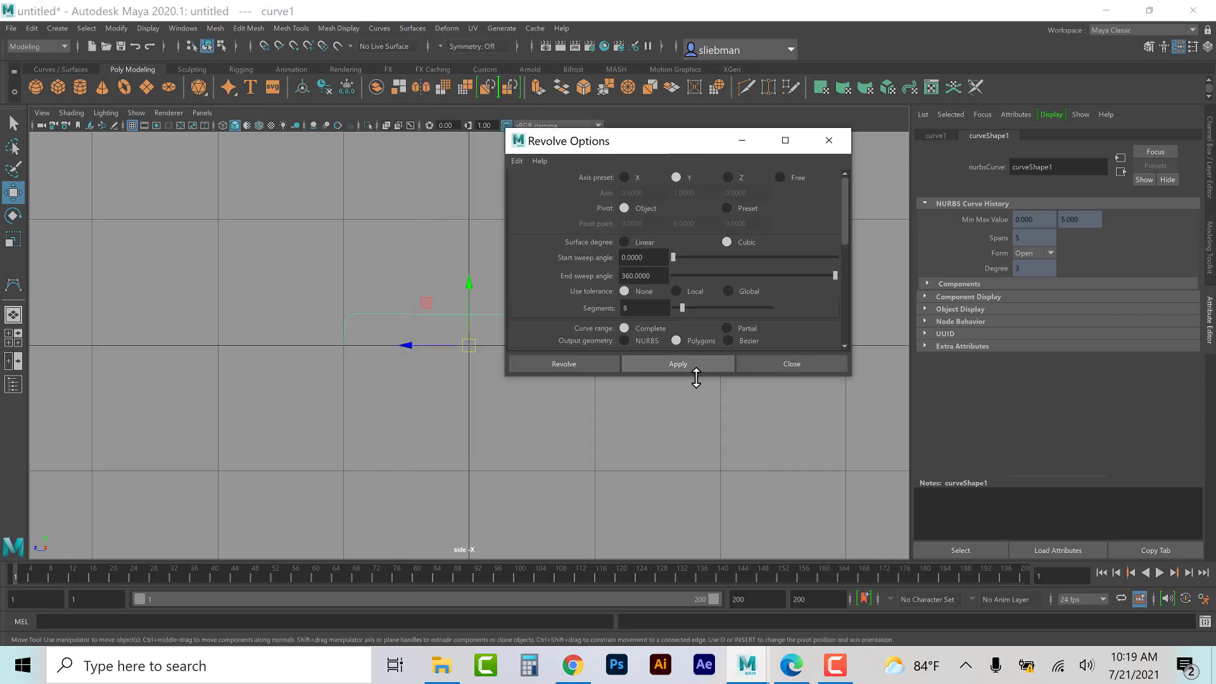
{"action": "left_click_drag", "start_coordinate": [695, 432], "coordinate": [709, 543]}
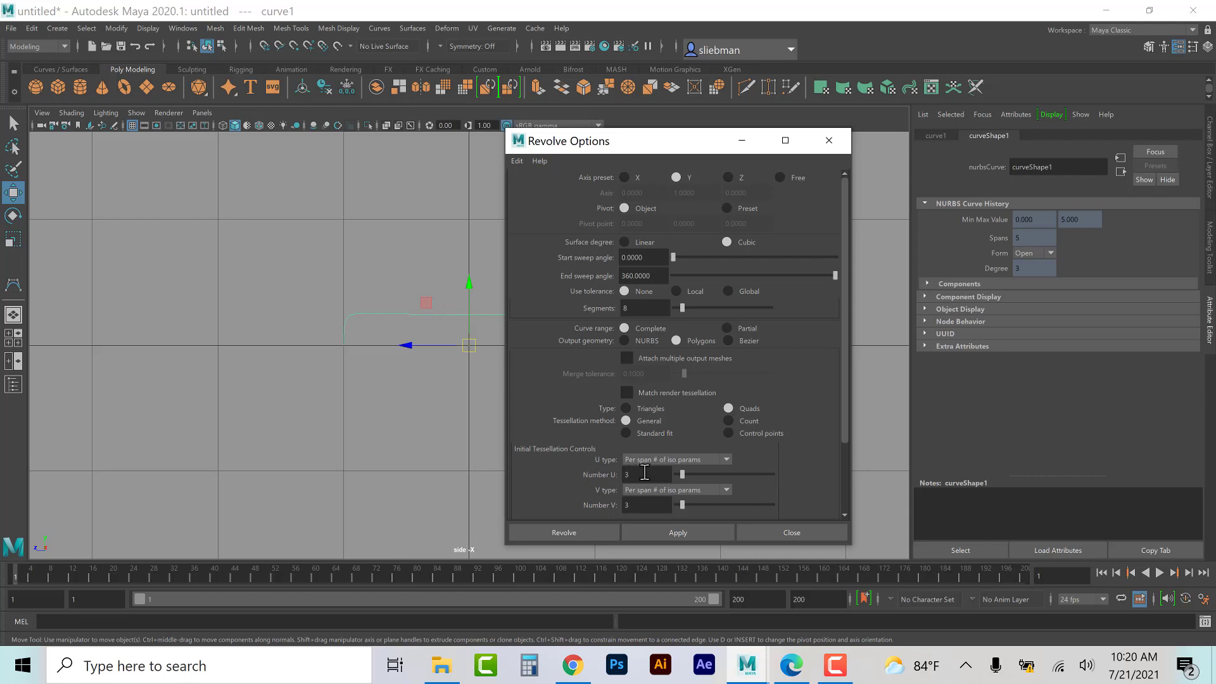
{"action": "left_click", "coordinate": [585, 536]}
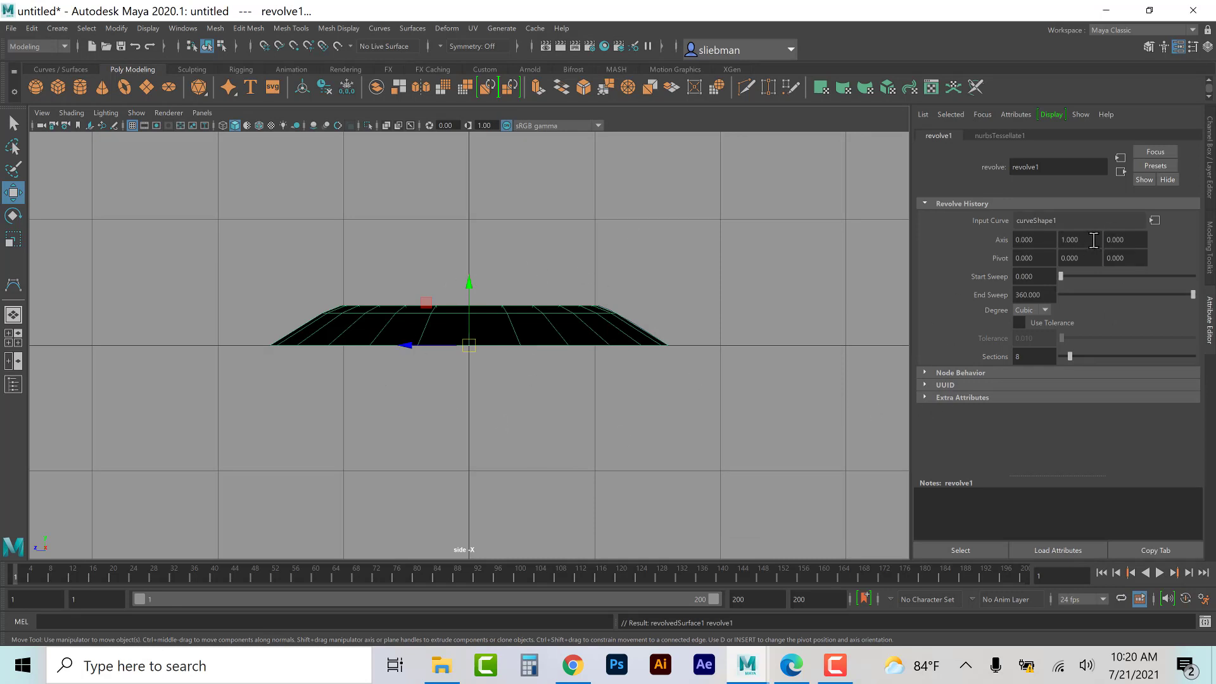
Step: Set the revolve's Y axis value to 0
{"action": "left_click", "coordinate": [1061, 240]}
{"action": "type", "text": "0"}
{"action": "key", "text": "Return"}
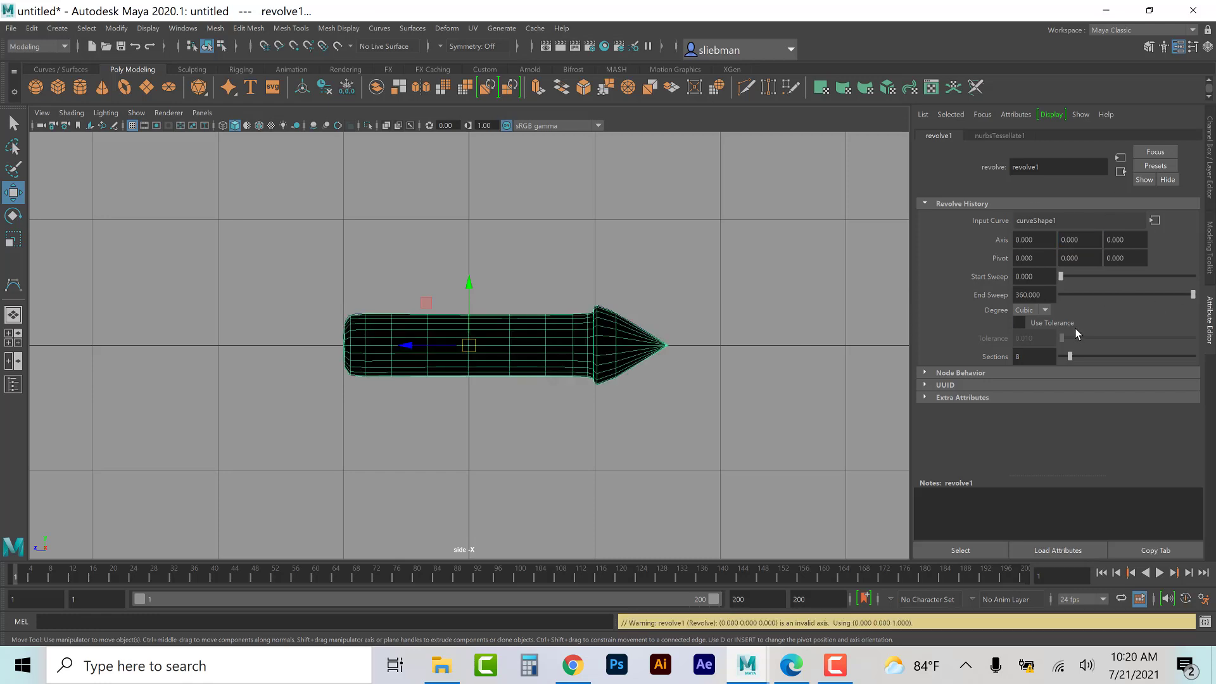
Step: Try an X axis value of 1 on the revolve, and reset it to 0
{"action": "left_click", "coordinate": [1029, 239]}
{"action": "left_click_drag", "start_coordinate": [994, 237], "coordinate": [956, 241]}
{"action": "type", "text": "1"}
{"action": "key", "text": "Return"}
{"action": "left_click", "coordinate": [1038, 240]}
{"action": "left_click_drag", "start_coordinate": [1038, 240], "coordinate": [960, 237]}
{"action": "type", "text": "0"}
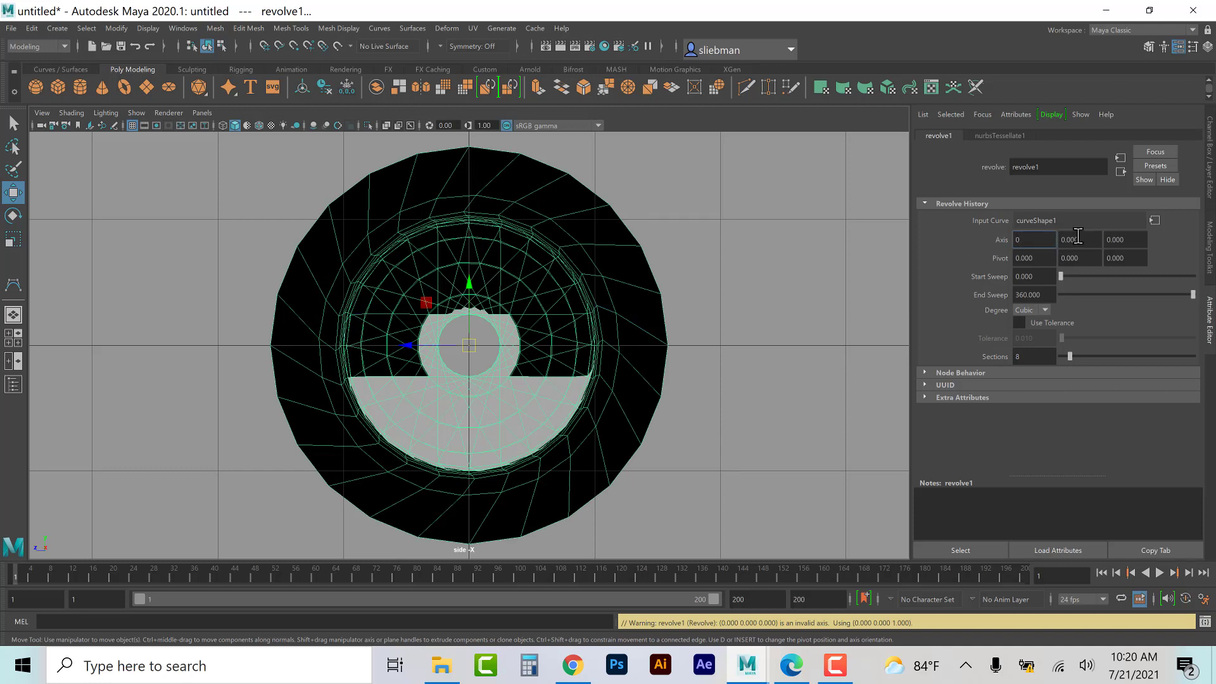
{"action": "key", "text": "Return"}
Step: Set the revolve's Z axis value to 1 so the profile revolves along the arrow's length
{"action": "left_click", "coordinate": [1133, 241]}
{"action": "left_click_drag", "start_coordinate": [1133, 240], "coordinate": [1088, 242]}
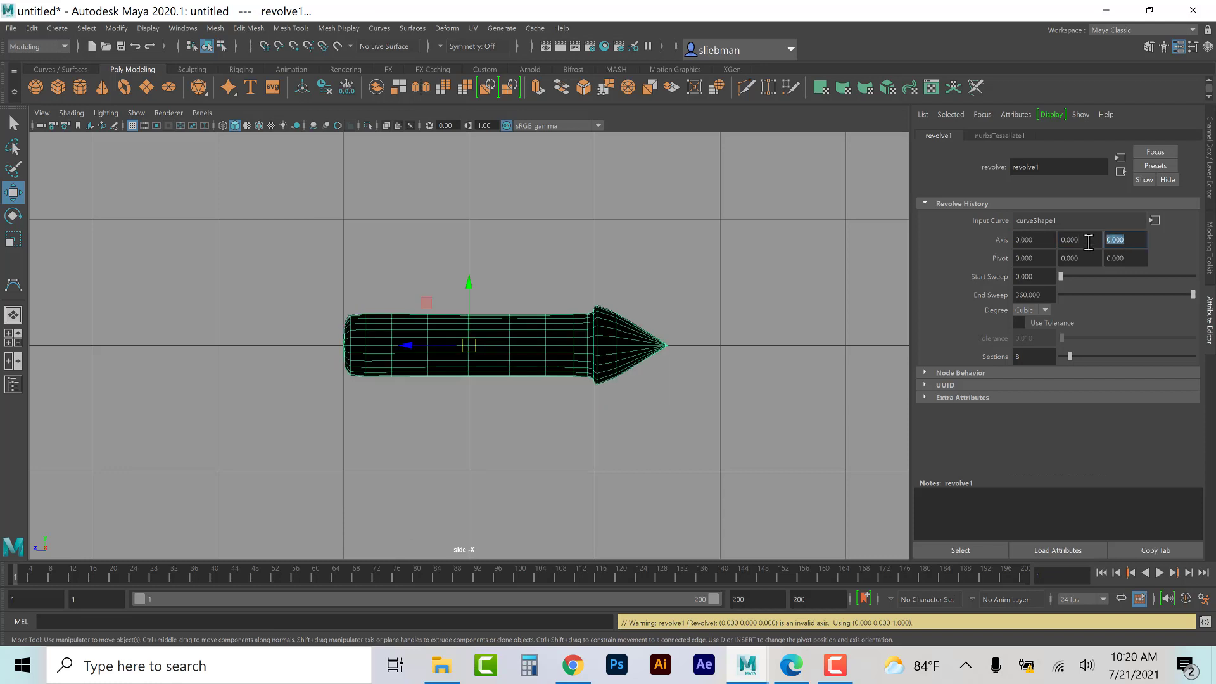
{"action": "type", "text": "1"}
{"action": "key", "text": "Return"}
Step: Set the revolve history of the revolved arrow surface to 4 sections
{"action": "left_click", "coordinate": [358, 457]}
{"action": "left_click", "coordinate": [419, 357]}
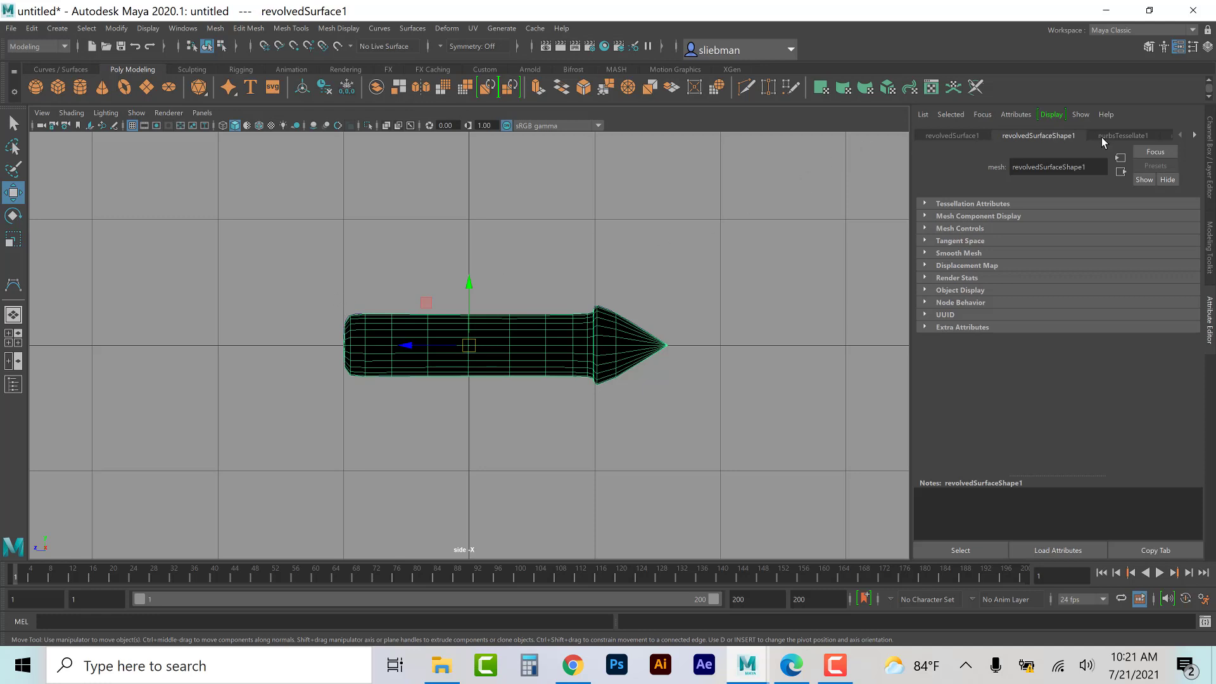
{"action": "left_click", "coordinate": [1119, 136]}
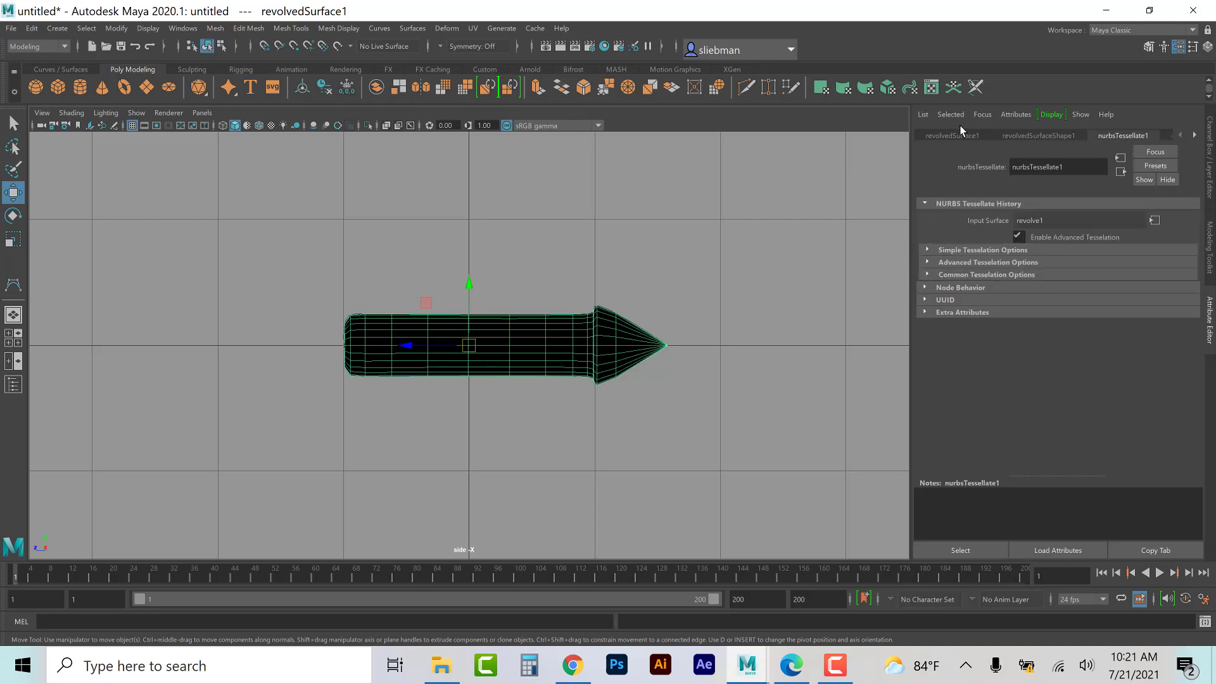
{"action": "left_click", "coordinate": [948, 137]}
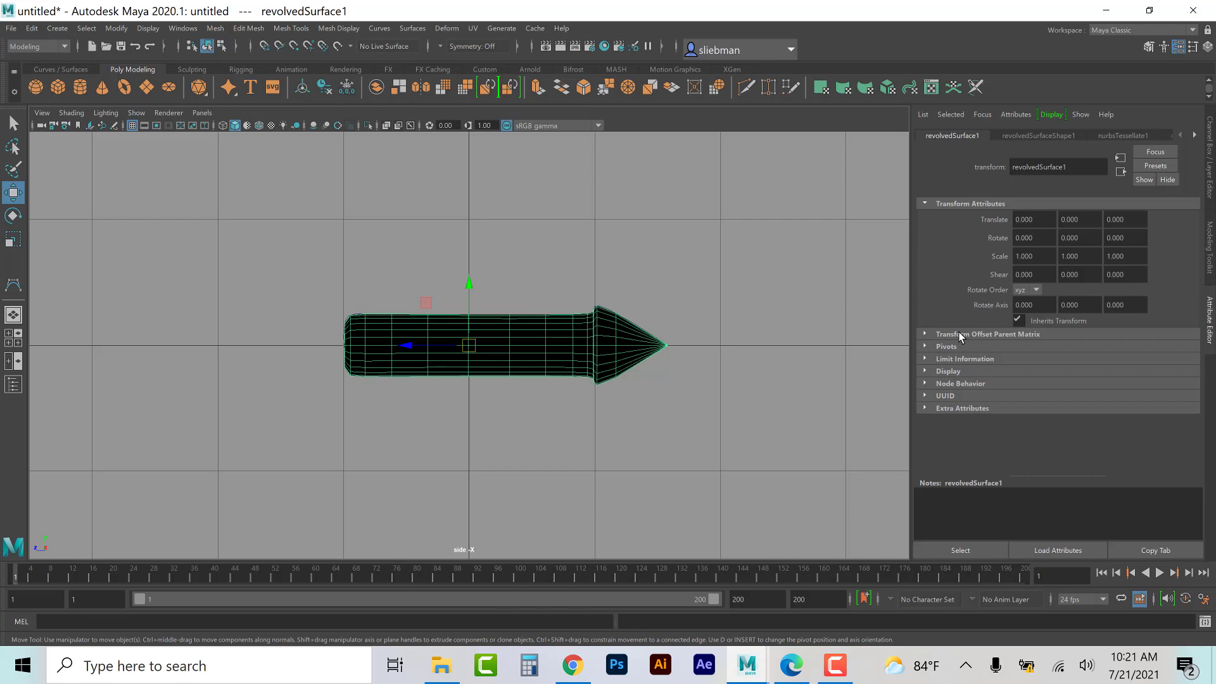
{"action": "left_click", "coordinate": [1157, 135]}
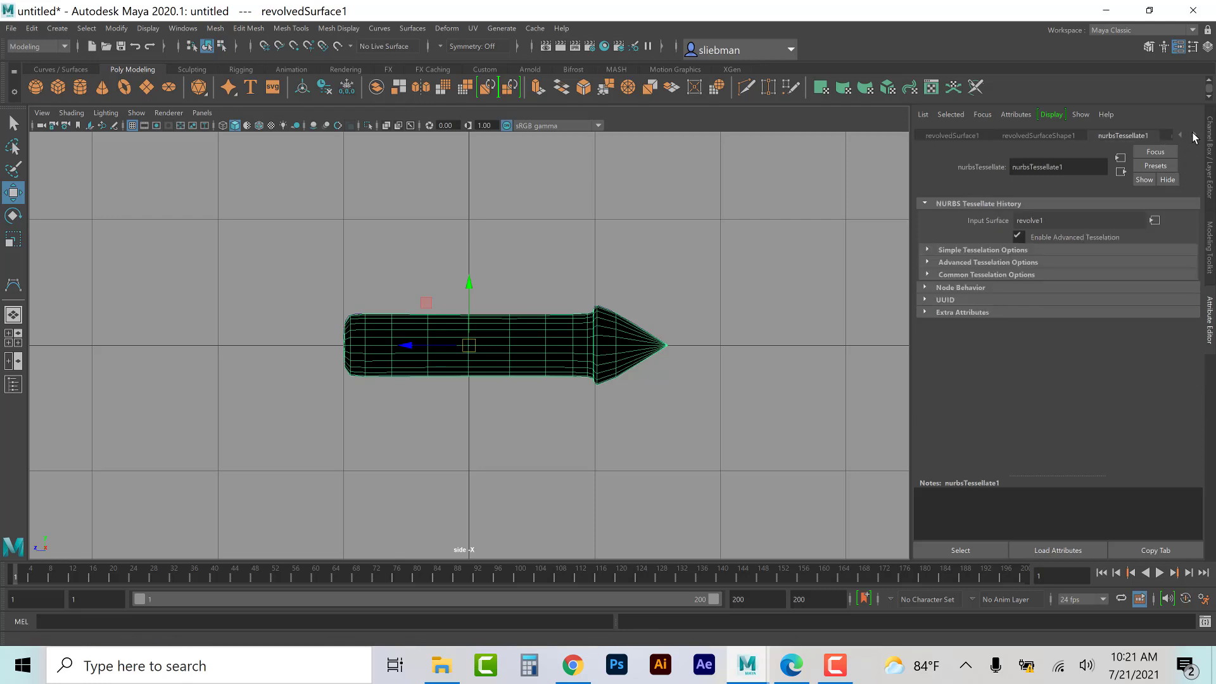
{"action": "left_click", "coordinate": [1194, 135]}
{"action": "left_click", "coordinate": [1157, 136]}
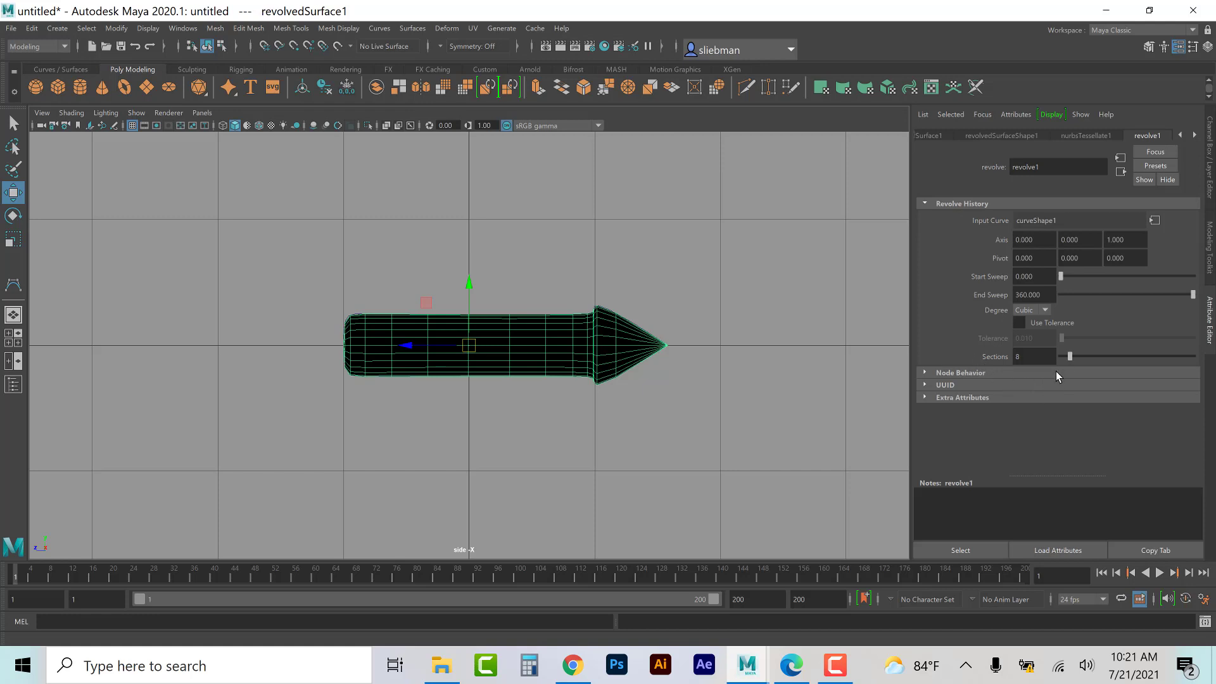
{"action": "left_click", "coordinate": [1033, 356]}
{"action": "type", "text": "4"}
{"action": "key", "text": "Return"}
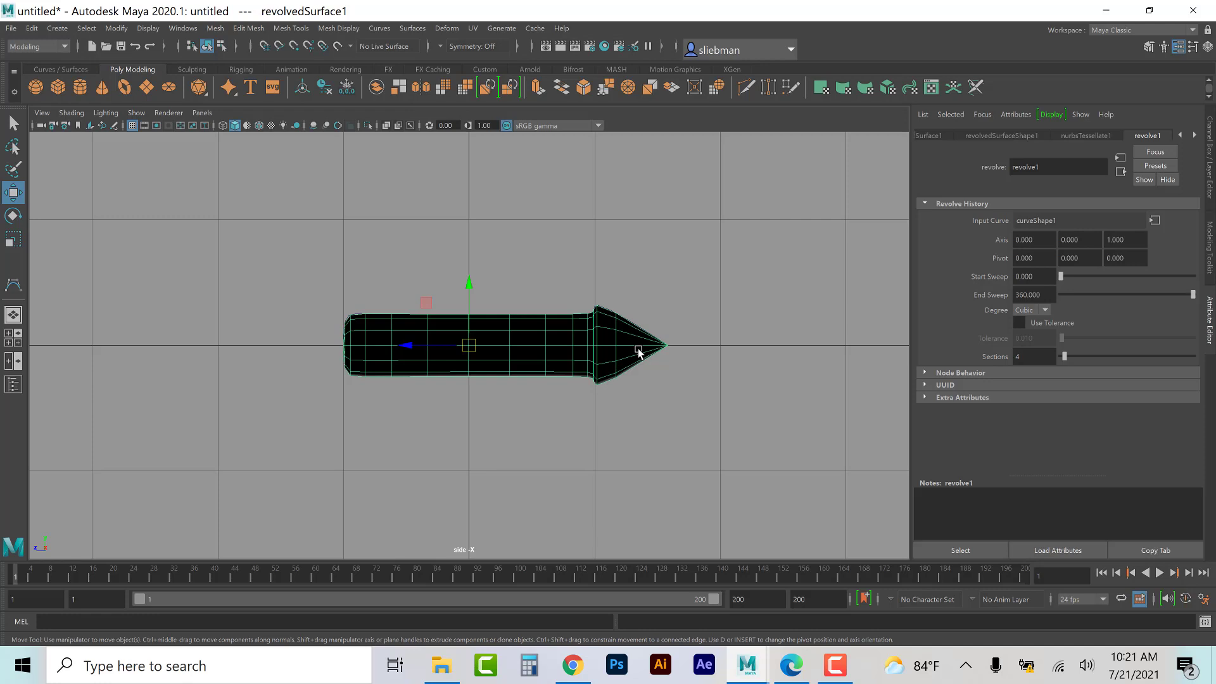
Step: Turn on the face normals display for the revolved arrow mesh
{"action": "left_click", "coordinate": [116, 28]}
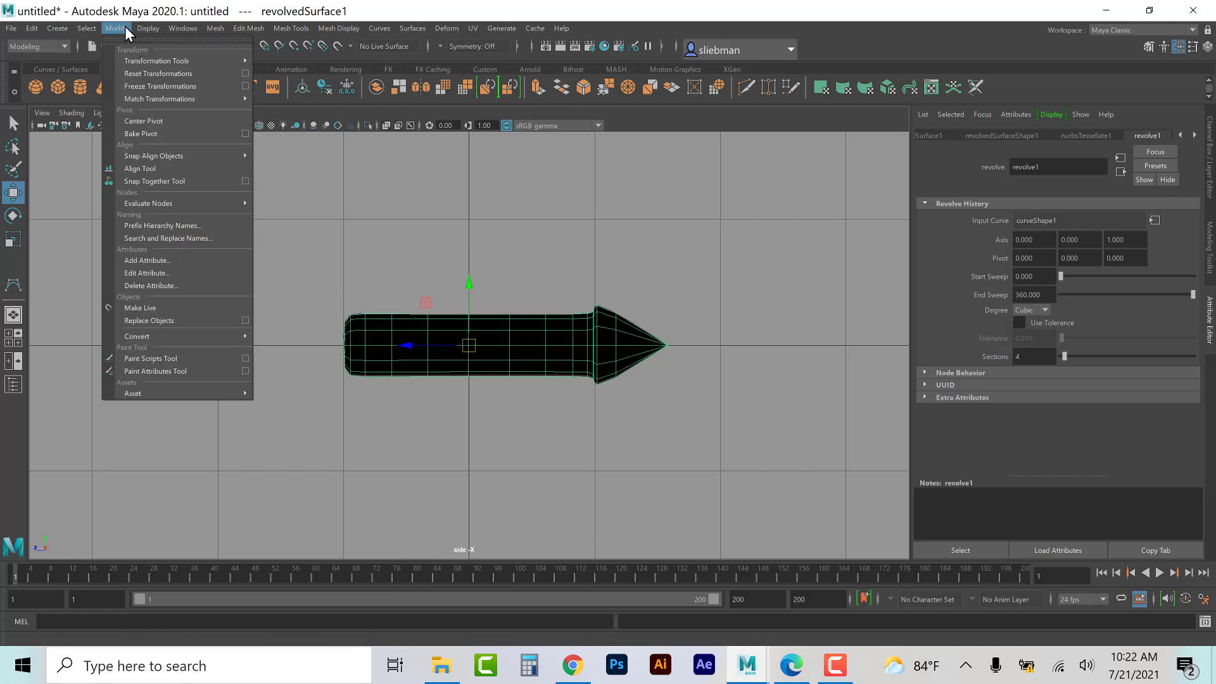
{"action": "mouse_move", "coordinate": [136, 28]}
{"action": "mouse_move", "coordinate": [168, 188]}
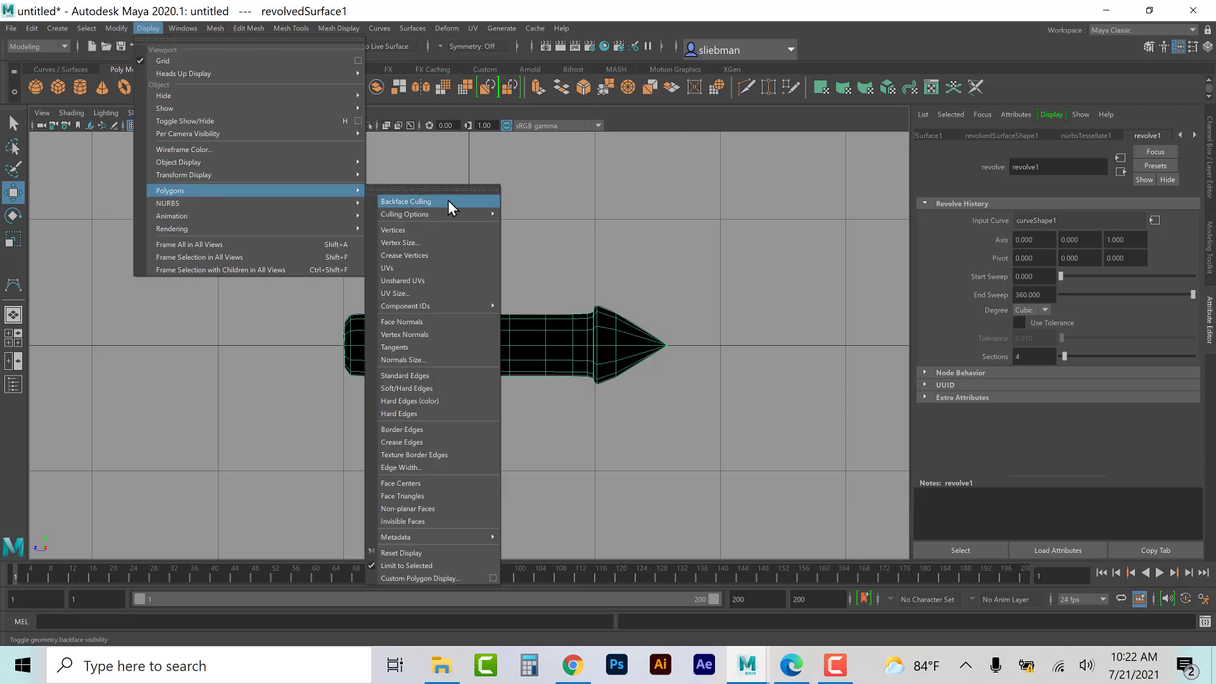
{"action": "left_click", "coordinate": [409, 322]}
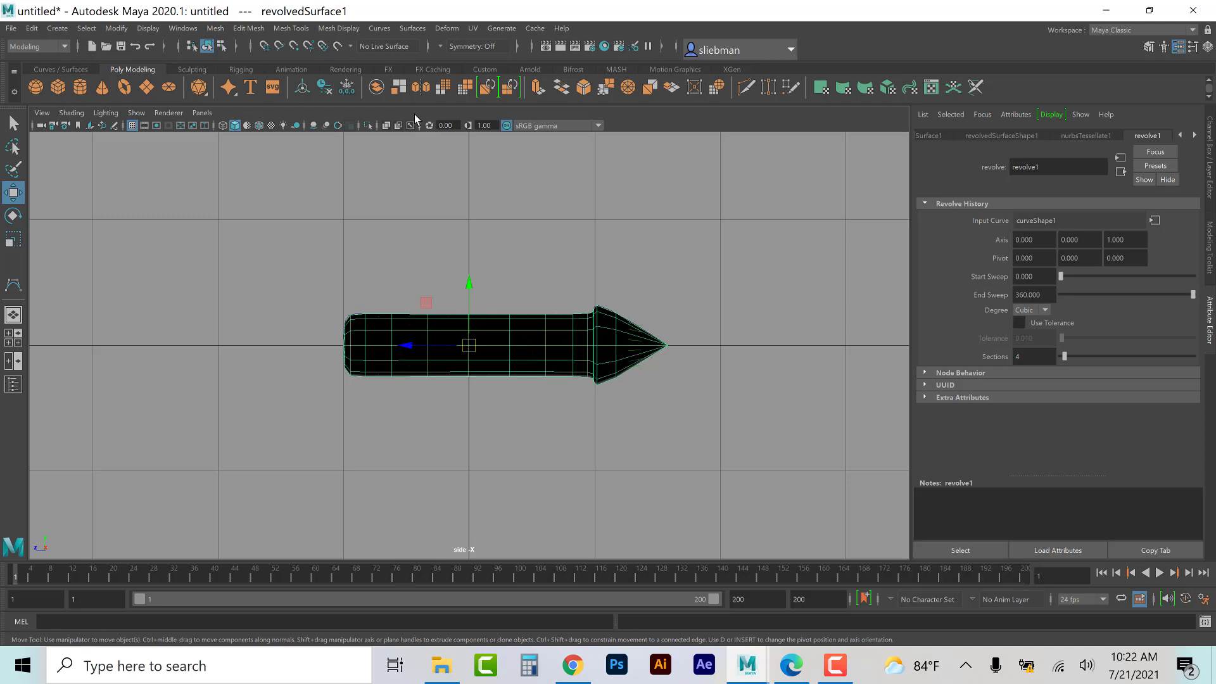
Step: Reverse the normals of the revolved arrow mesh
{"action": "left_click", "coordinate": [415, 30]}
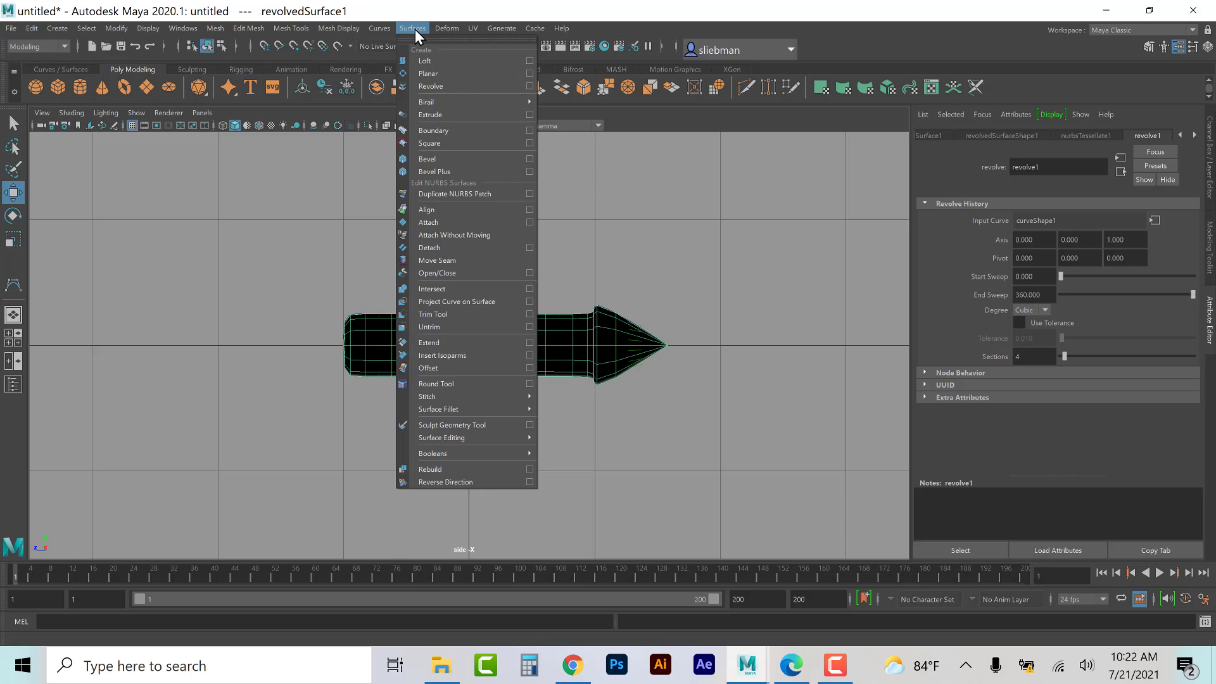
{"action": "left_click", "coordinate": [340, 28]}
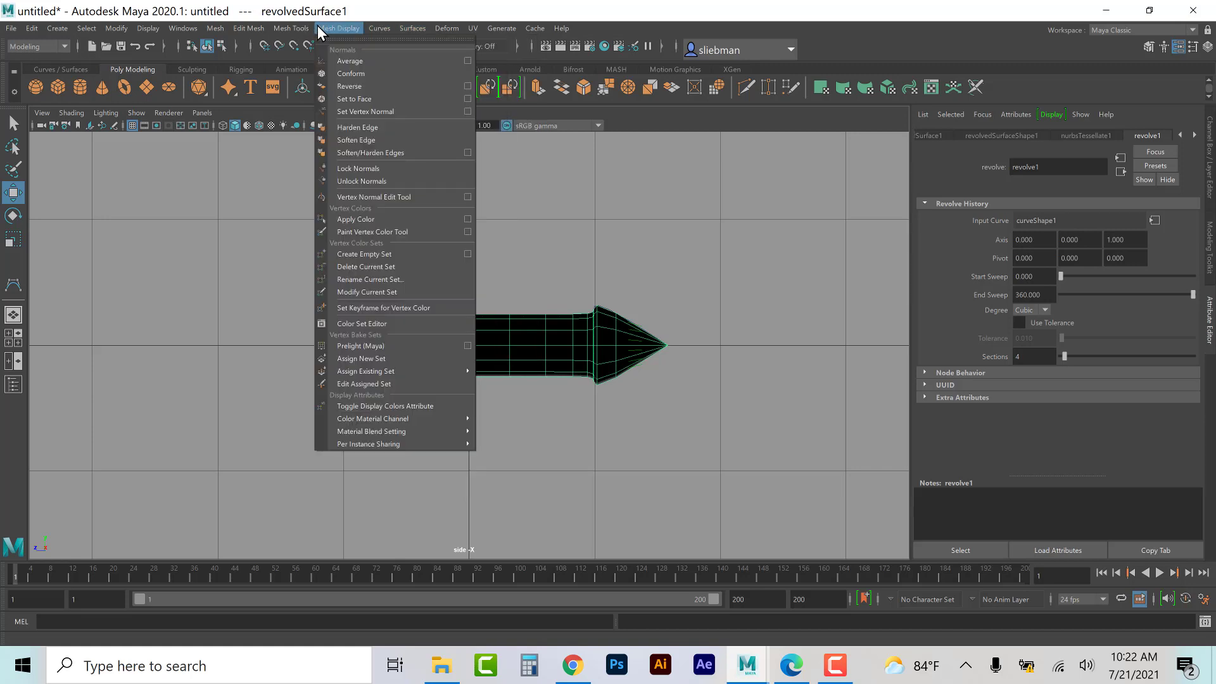
{"action": "mouse_move", "coordinate": [305, 24]}
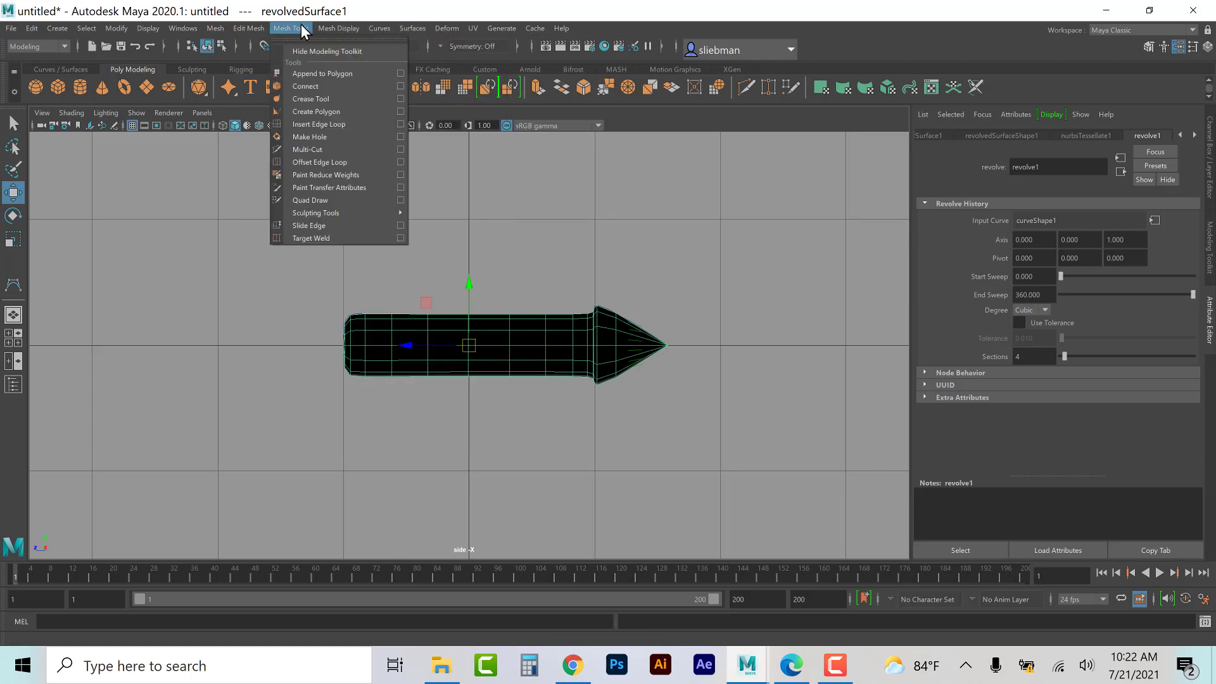
{"action": "mouse_move", "coordinate": [251, 28]}
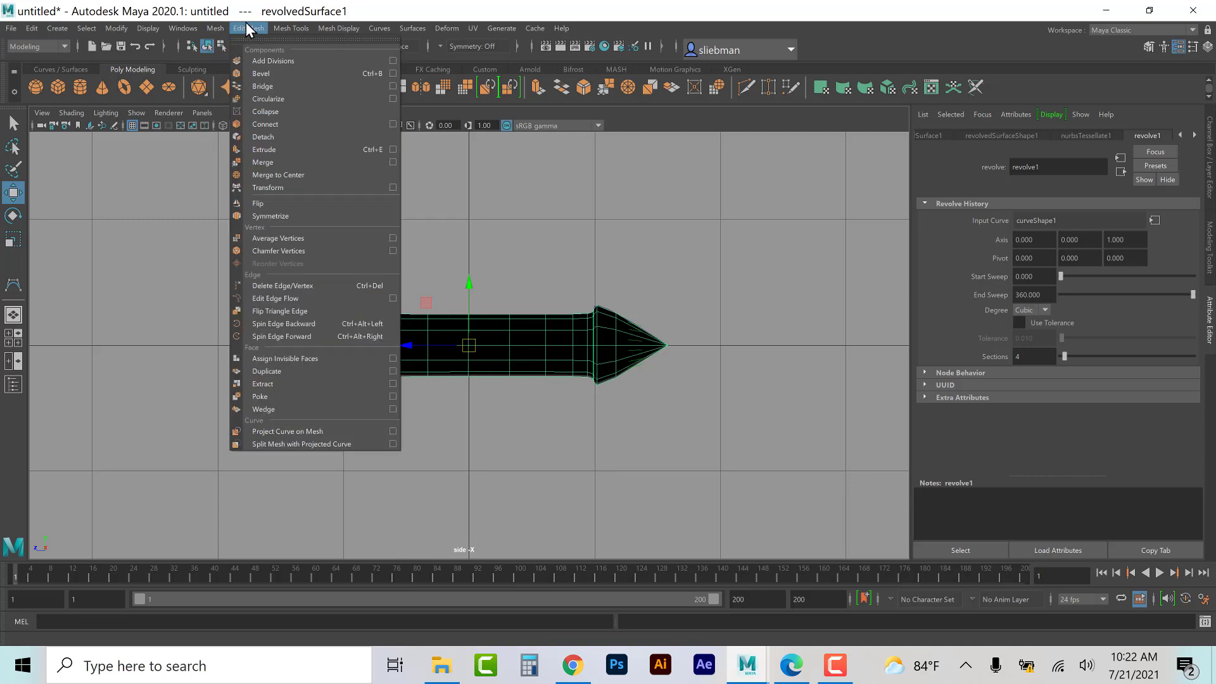
{"action": "mouse_move", "coordinate": [405, 28]}
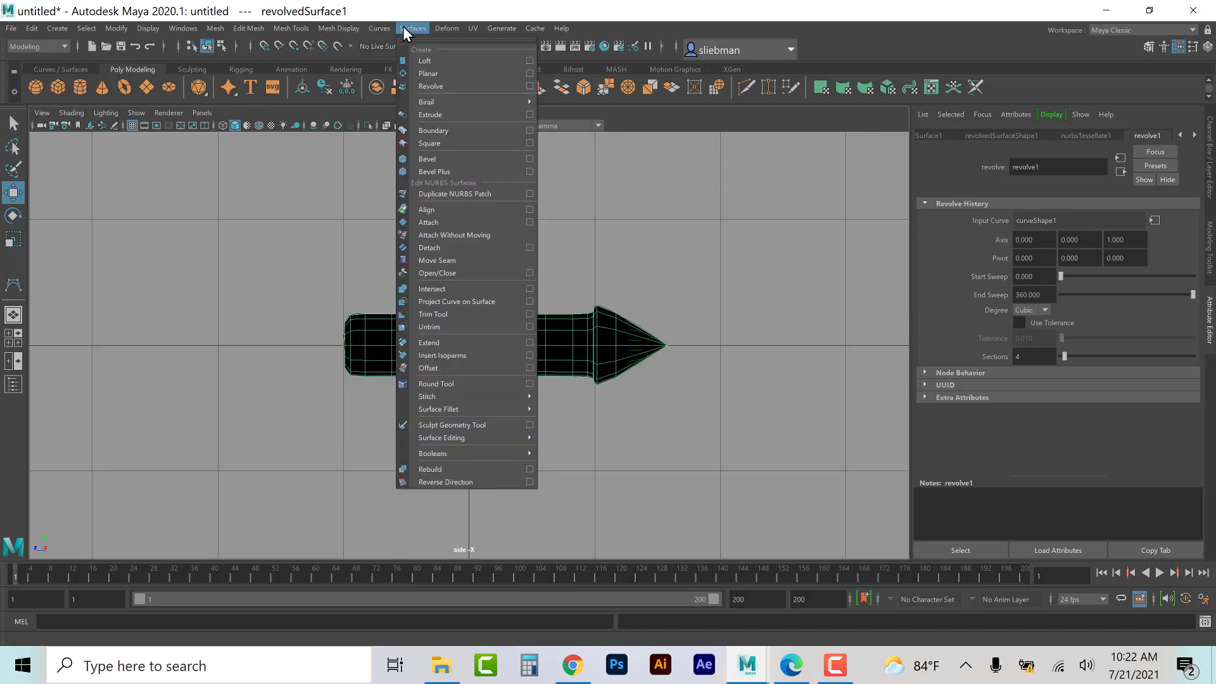
{"action": "mouse_move", "coordinate": [445, 28]}
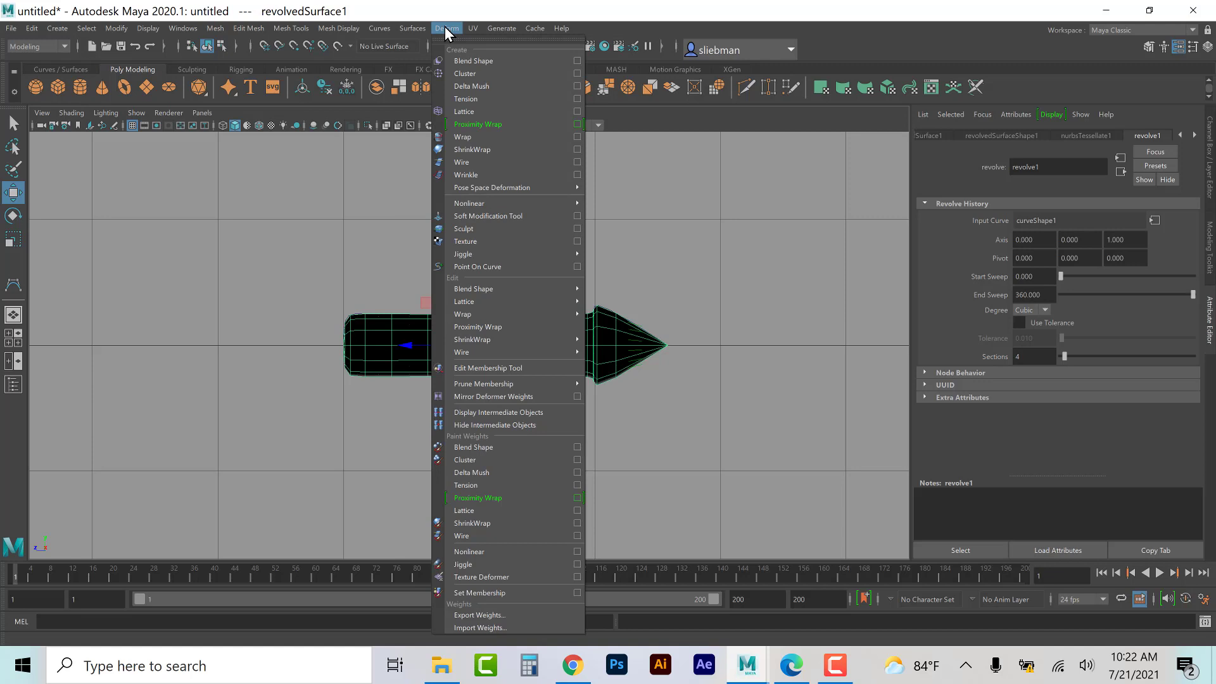
{"action": "mouse_move", "coordinate": [352, 28]}
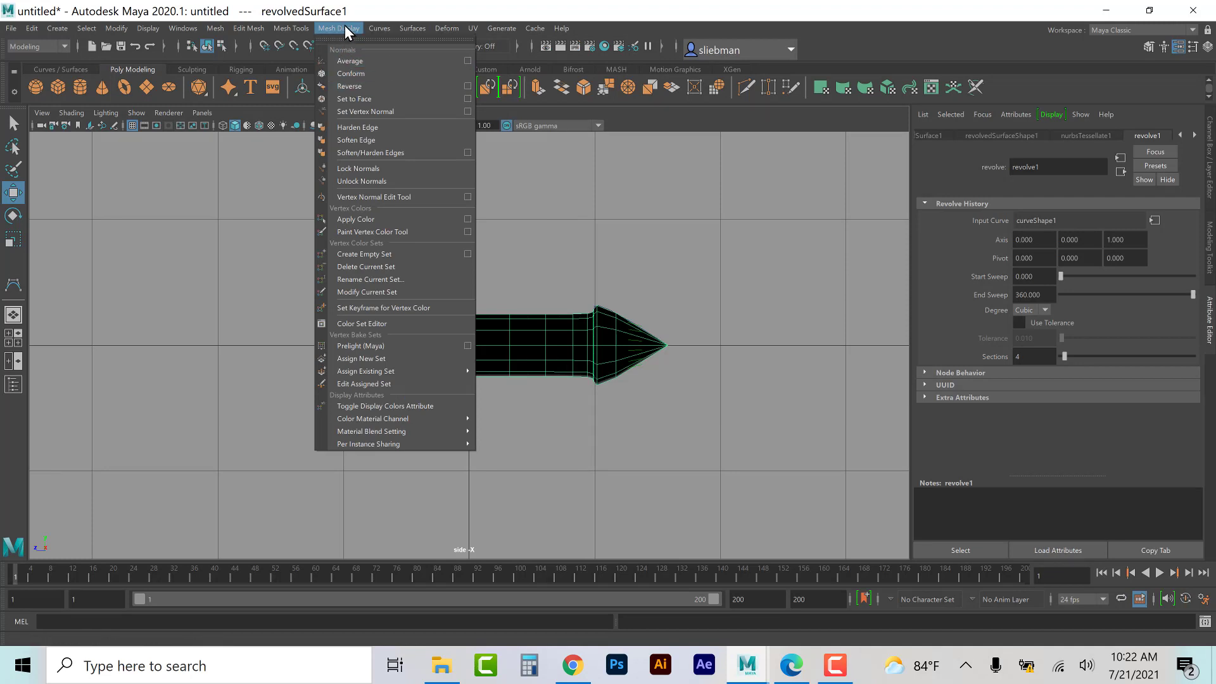
{"action": "left_click", "coordinate": [347, 87]}
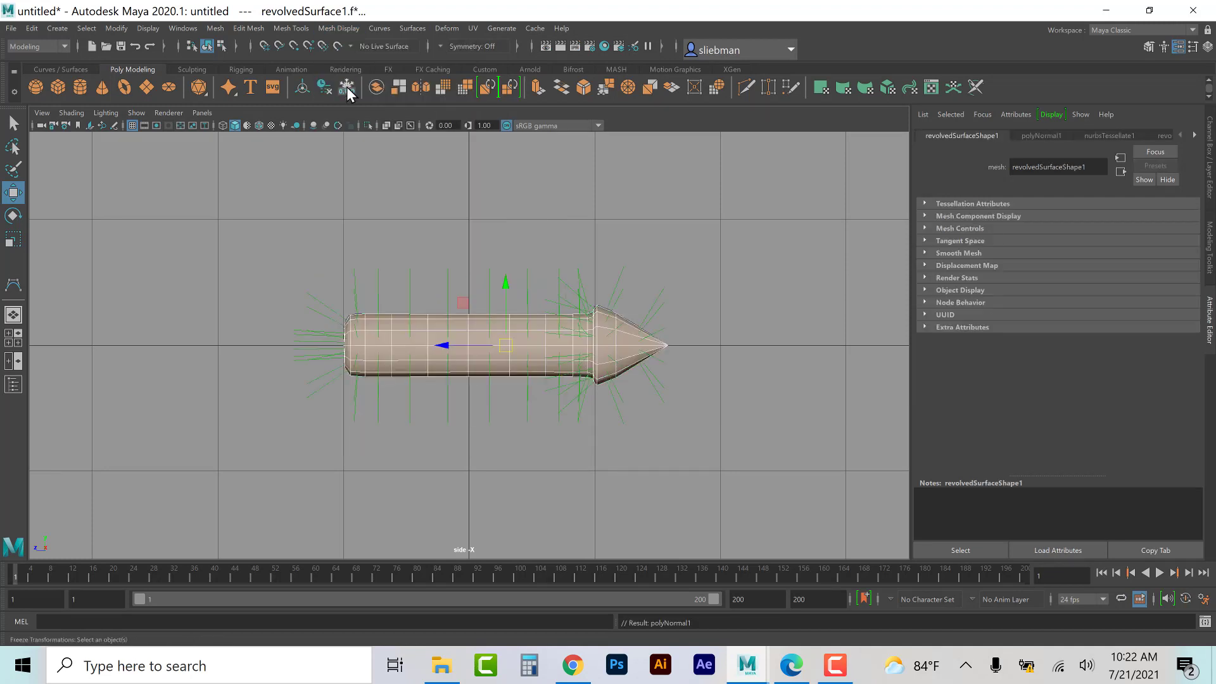
Step: Check the arrow mesh in wireframe and shaded display, and turn off its face normals display
{"action": "left_click", "coordinate": [453, 233]}
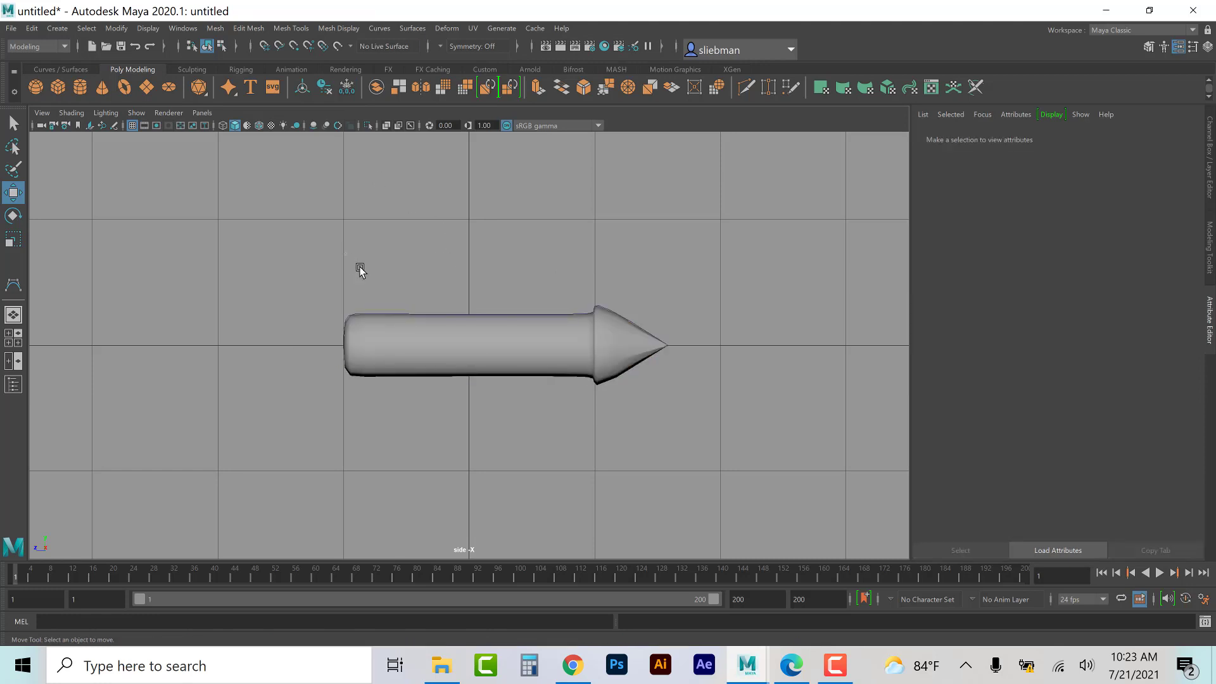
{"action": "left_click", "coordinate": [450, 339]}
{"action": "key", "text": "4"}
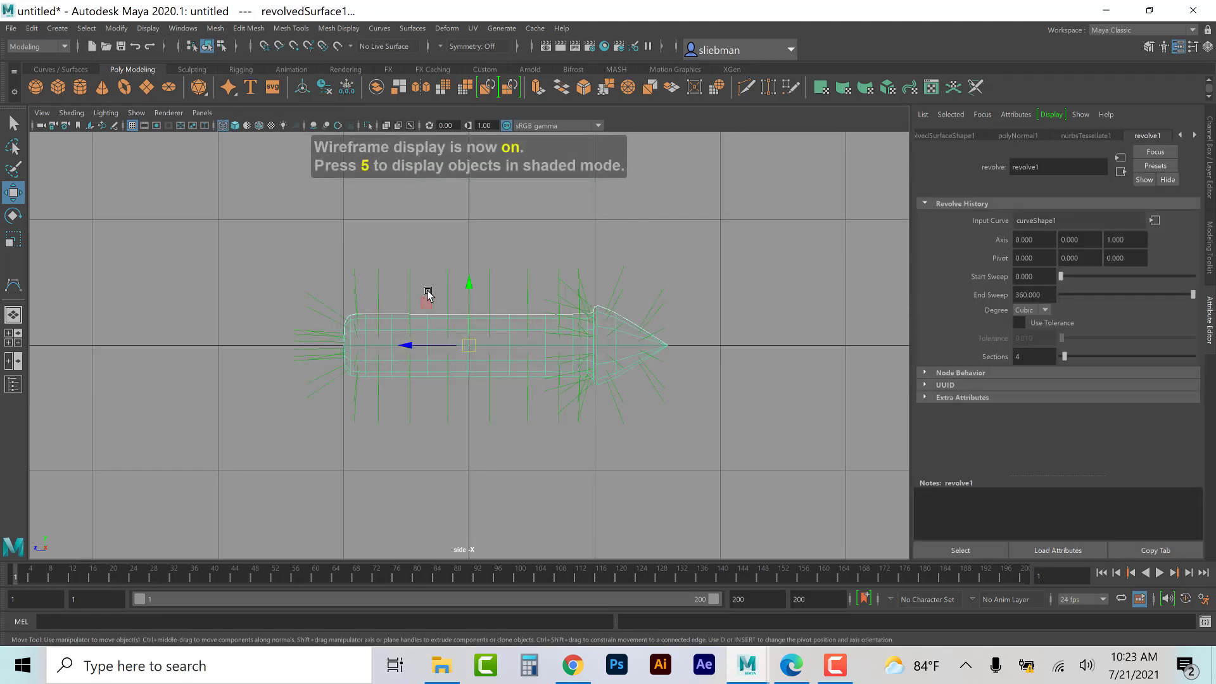
{"action": "key", "text": "5"}
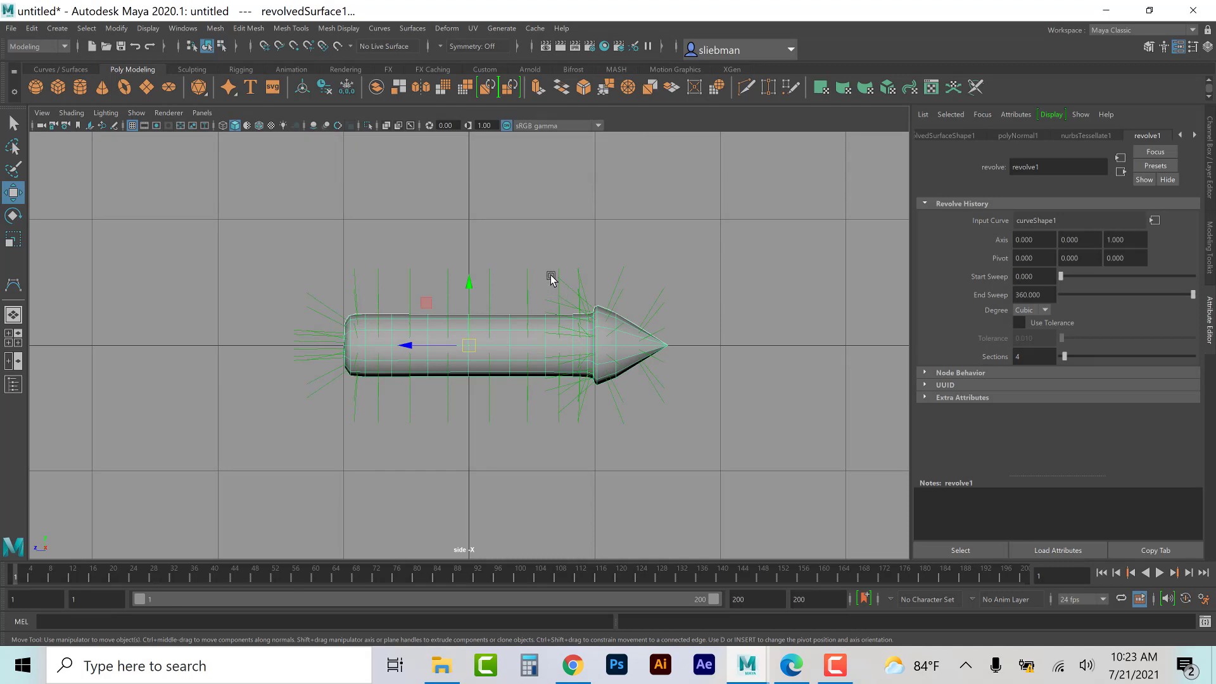
{"action": "left_click", "coordinate": [147, 29]}
{"action": "mouse_move", "coordinate": [190, 190]}
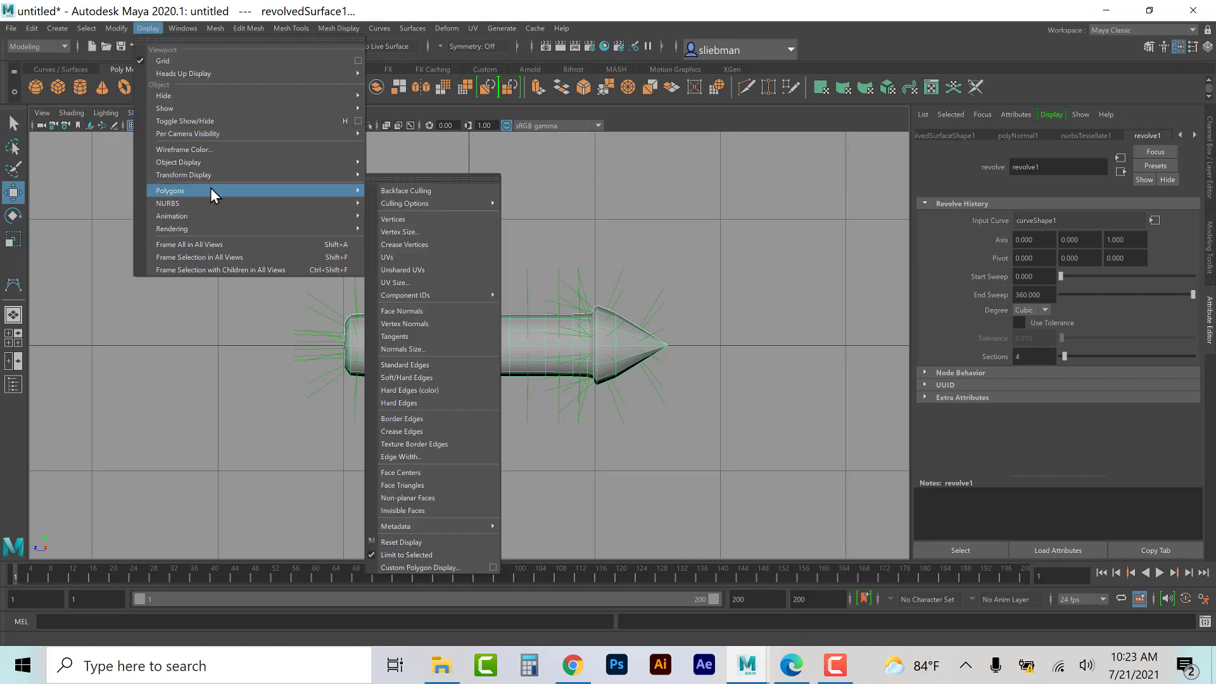
{"action": "left_click", "coordinate": [416, 310]}
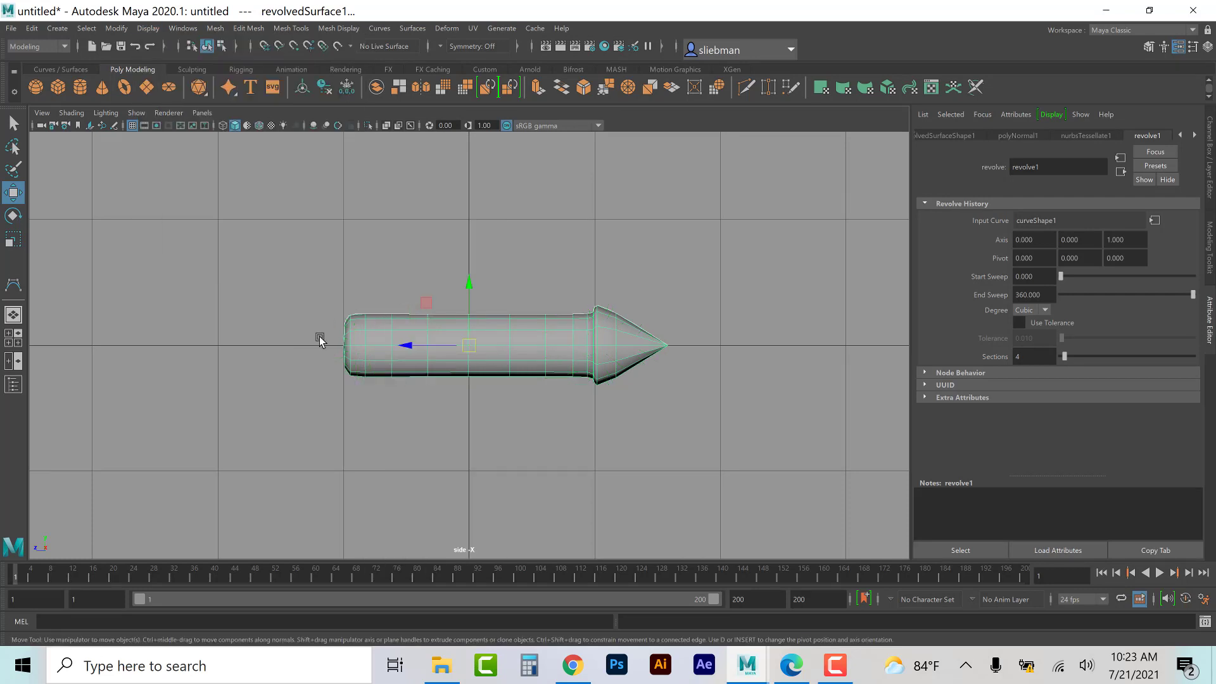
Step: Nudge the profile curve's CV at the upper corner of the shaft's back end, working with component selection in wireframe display
{"action": "left_click", "coordinate": [516, 342]}
{"action": "left_click", "coordinate": [514, 363]}
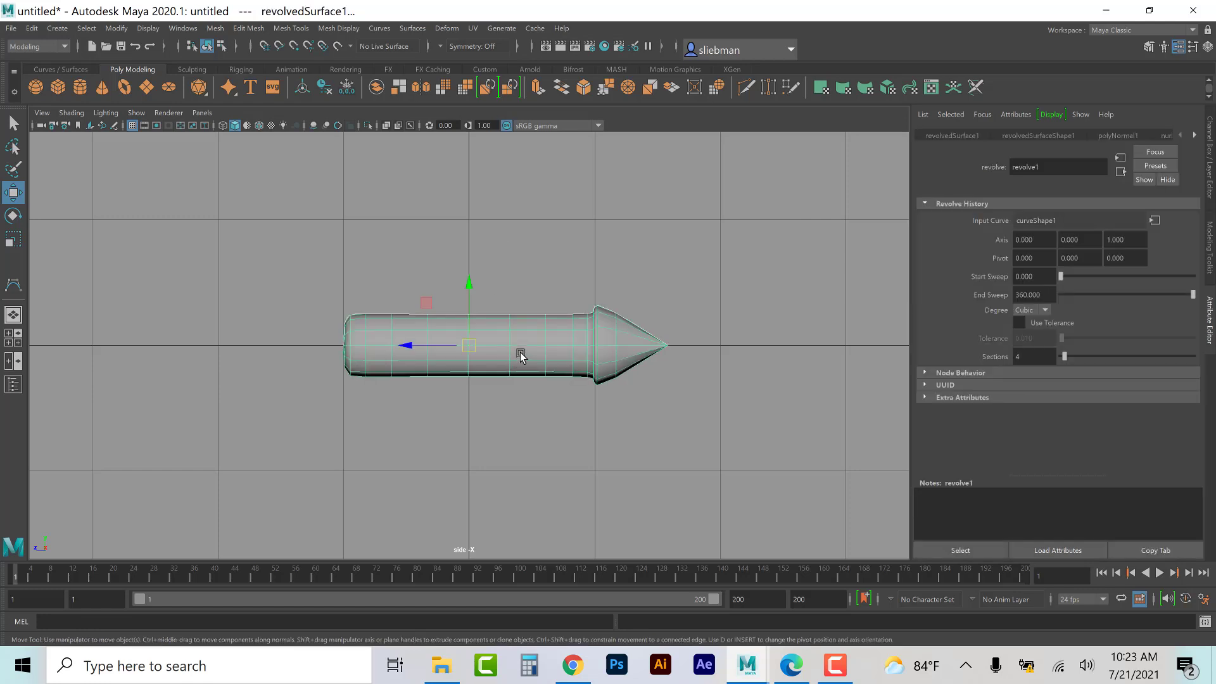
{"action": "key", "text": "Left"}
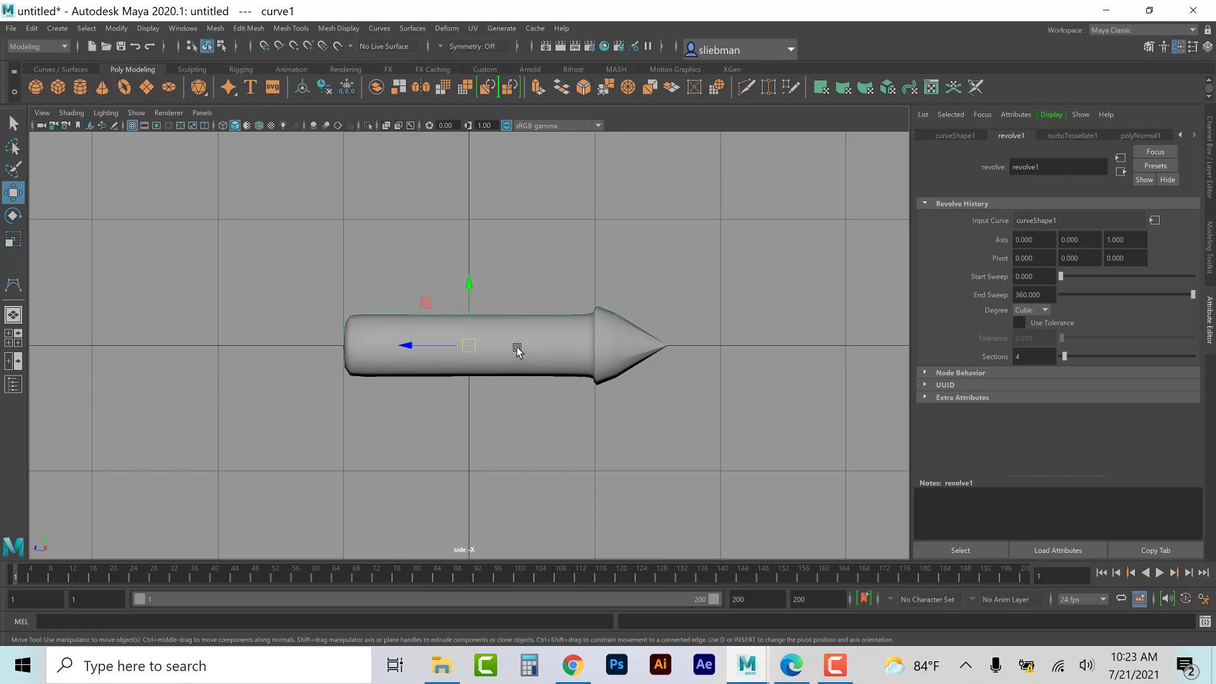
{"action": "key", "text": "4"}
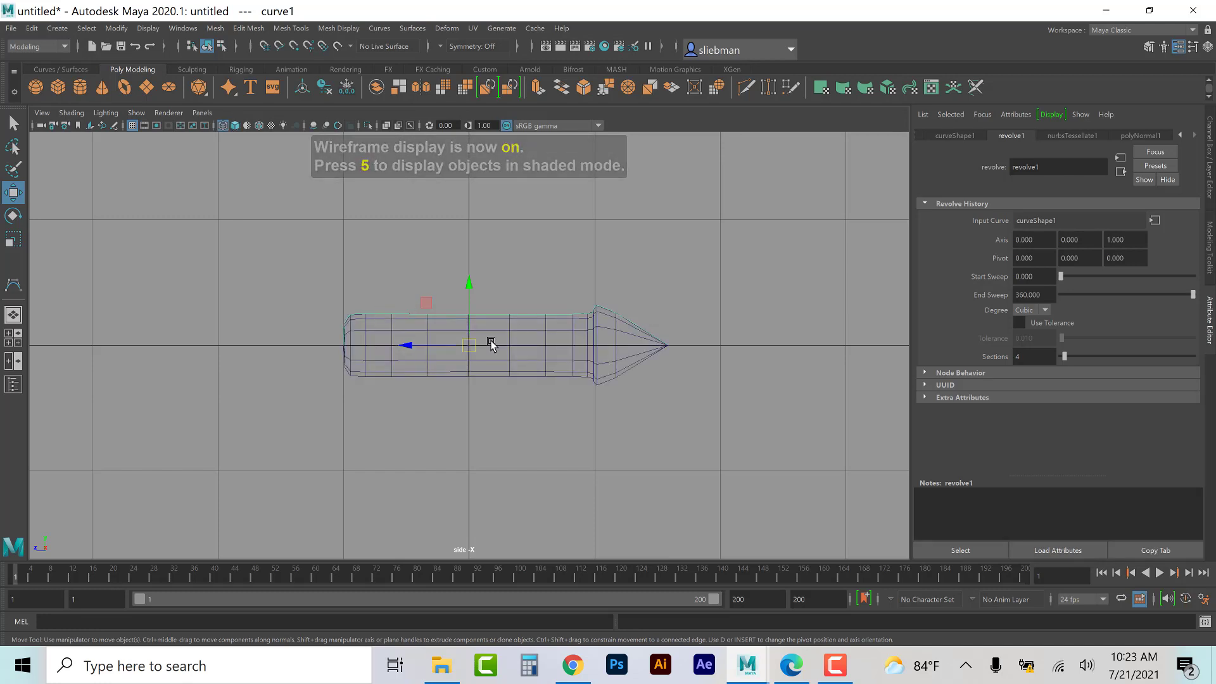
{"action": "key", "text": "F8"}
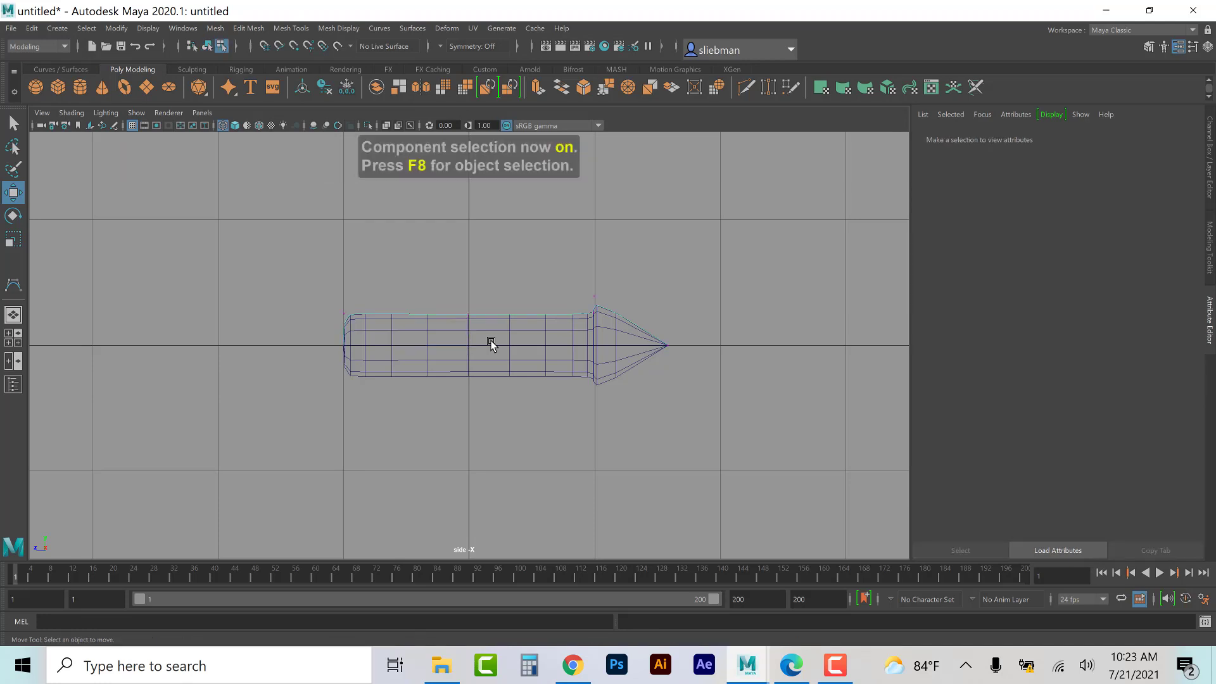
{"action": "scroll", "coordinate": [313, 370], "scroll_direction": "up", "scroll_amount": 2}
{"action": "scroll", "coordinate": [312, 369], "scroll_direction": "up", "scroll_amount": 5}
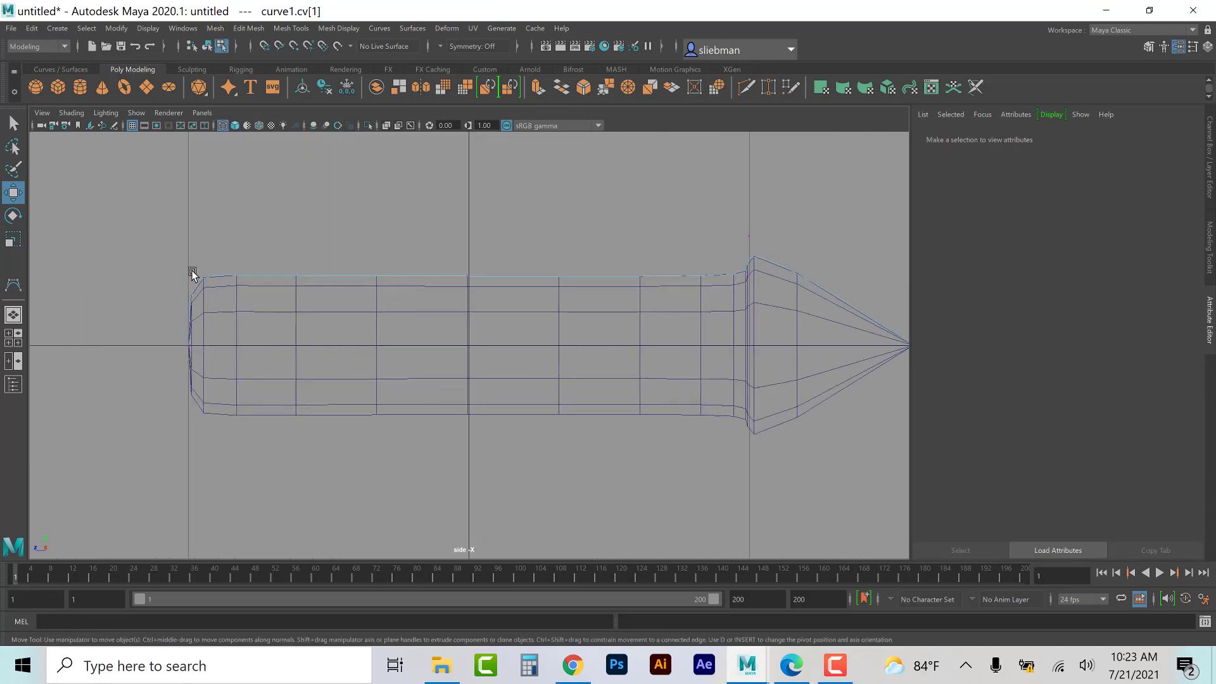
{"action": "left_click", "coordinate": [190, 276]}
{"action": "mouse_move", "coordinate": [190, 210]}
{"action": "left_mouse_down"}
{"action": "mouse_move", "coordinate": [190, 144]}
{"action": "mouse_move", "coordinate": [178, 247]}
{"action": "mouse_move", "coordinate": [176, 206]}
{"action": "left_mouse_up"}
{"action": "middle_click_drag", "start_coordinate": [176, 209], "coordinate": [176, 216]}
Step: Raise the profile curve's CV at the arrowhead's base to widen the head, and return to object selection
{"action": "left_click", "coordinate": [749, 236]}
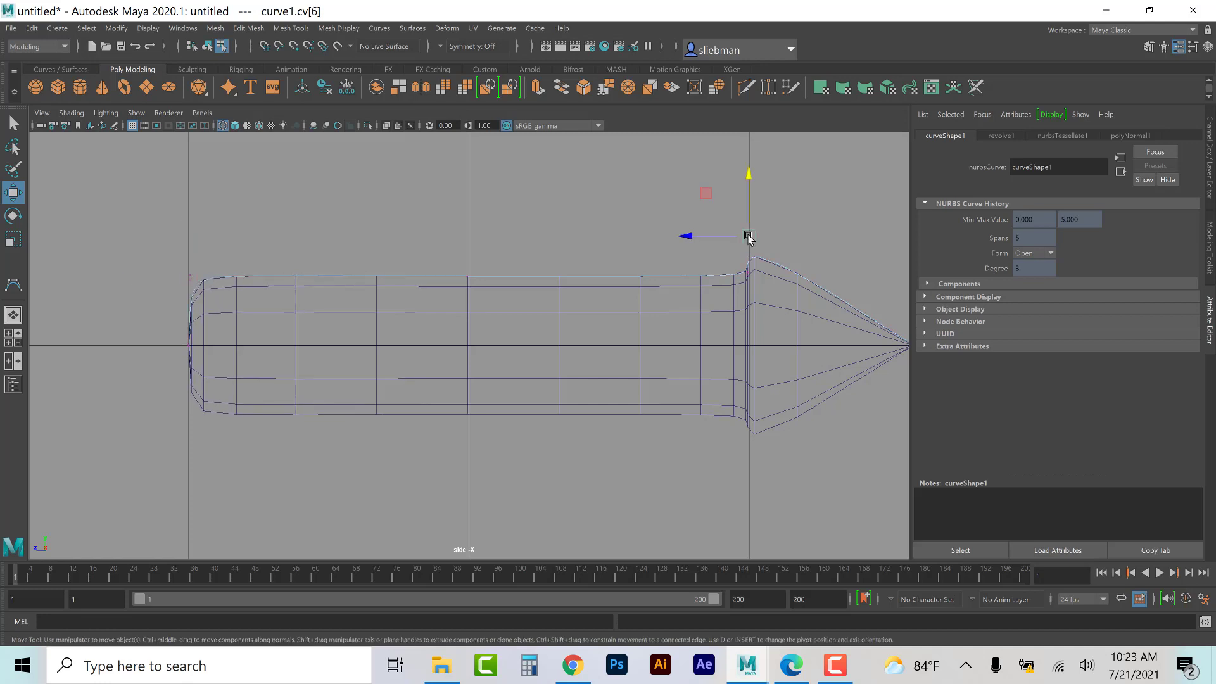
{"action": "left_click_drag", "start_coordinate": [747, 179], "coordinate": [754, 89]}
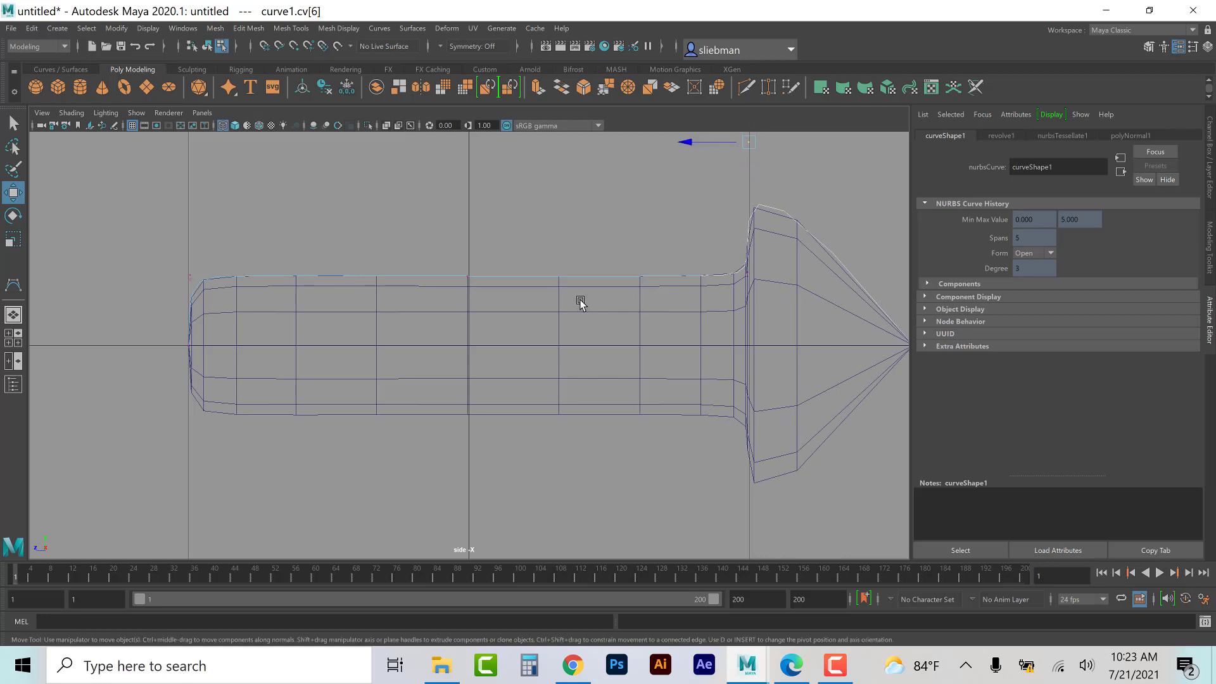
{"action": "key", "text": "F8"}
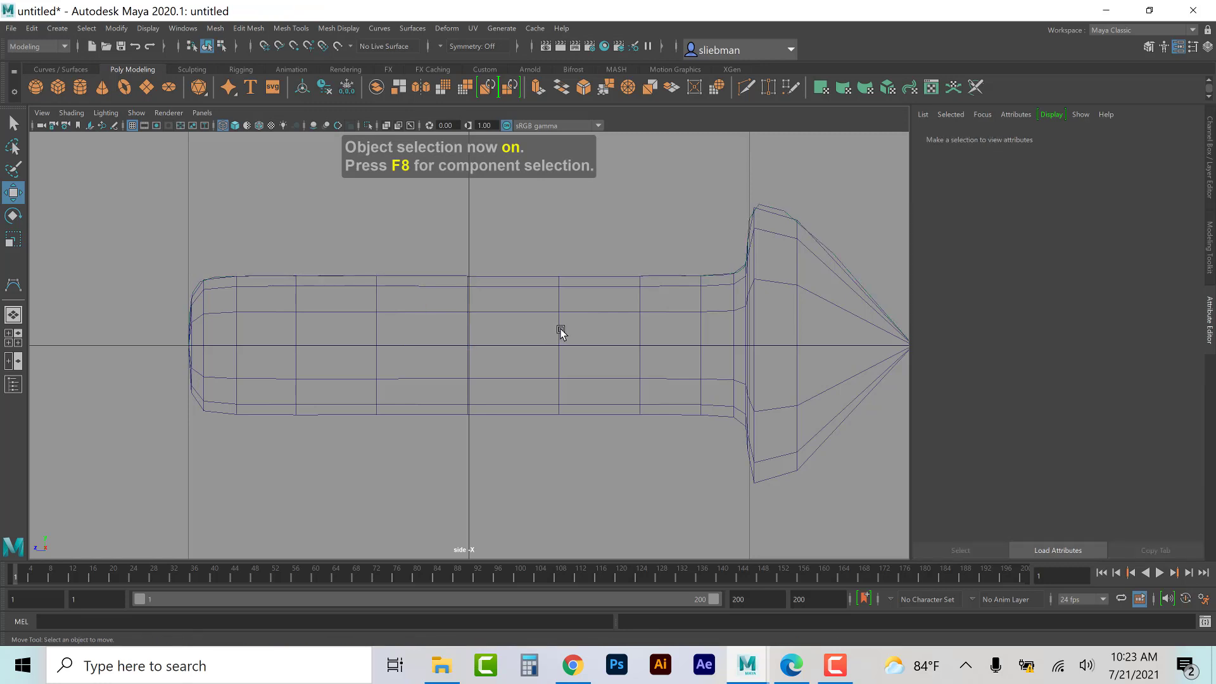
Step: Delete the construction history of the revolved arrow mesh in shaded display
{"action": "key", "text": "5"}
{"action": "left_click", "coordinate": [556, 330]}
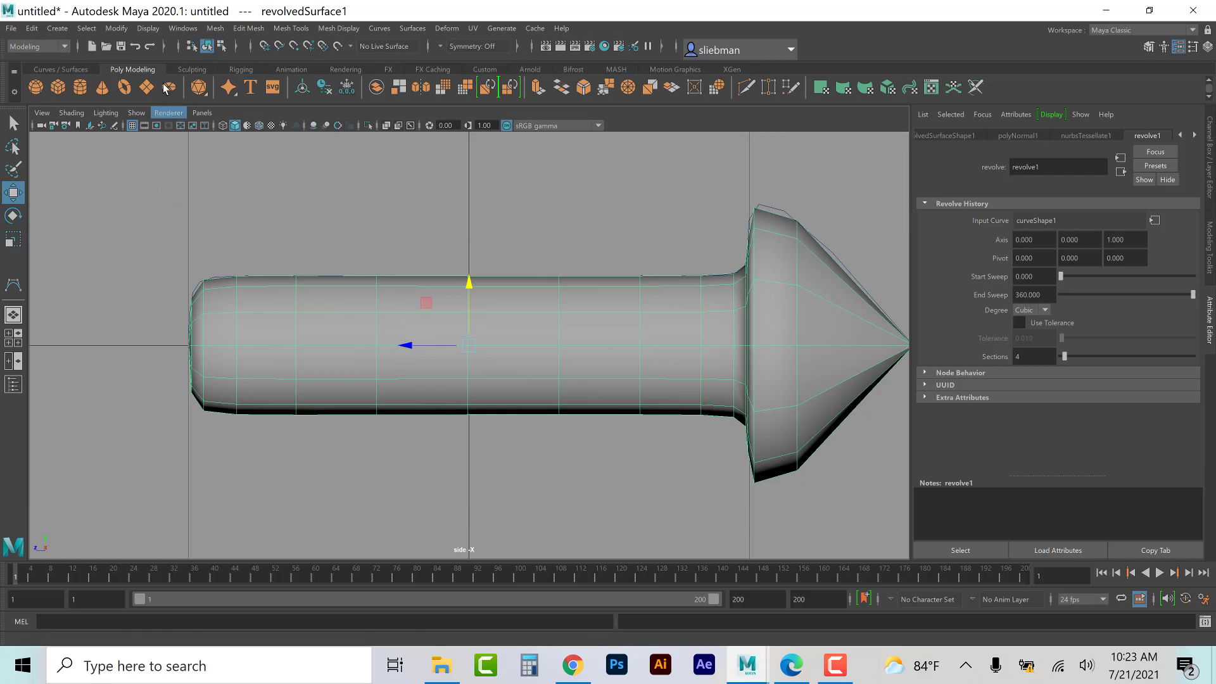
{"action": "left_click", "coordinate": [32, 29]}
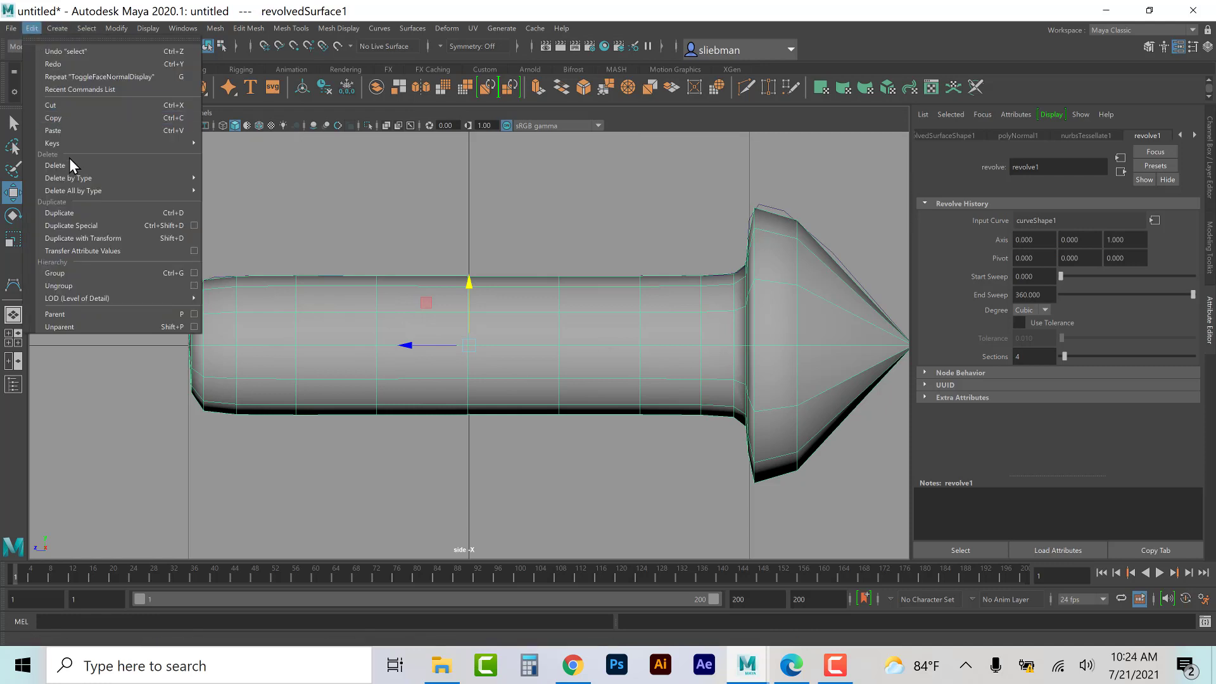
{"action": "mouse_move", "coordinate": [69, 179]}
{"action": "left_click", "coordinate": [261, 182]}
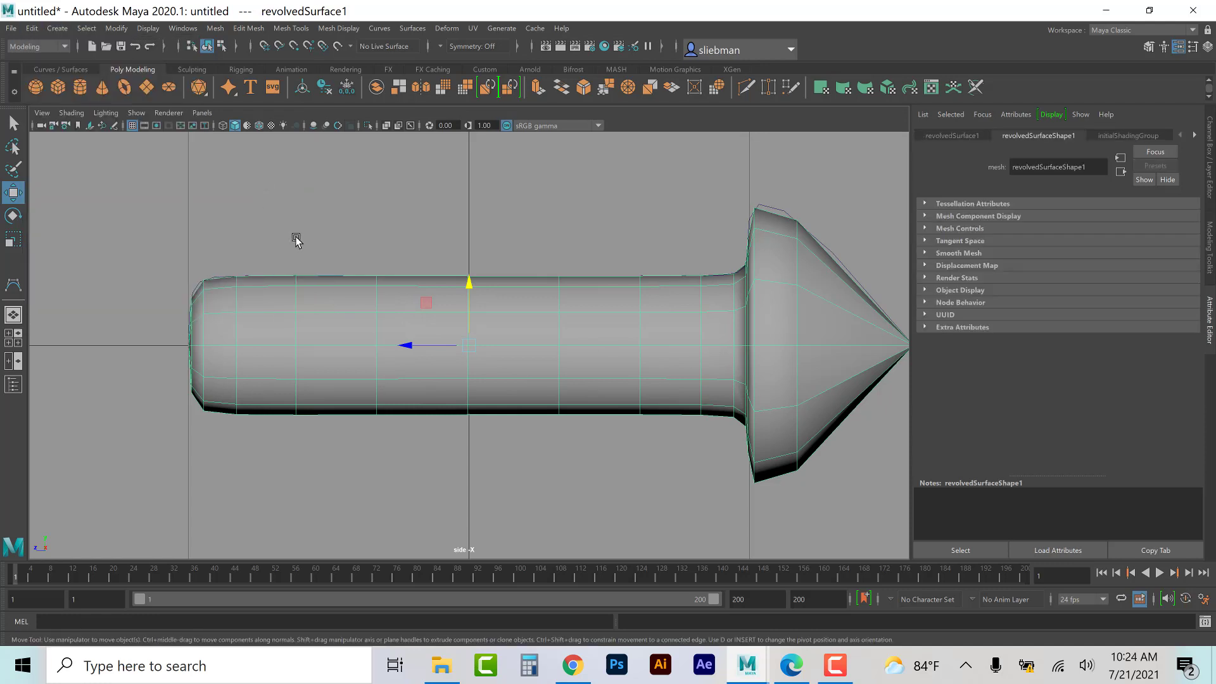
Step: Move the profile curve about 0.183 units up along Y, away from the arrow mesh
{"action": "left_click", "coordinate": [390, 347], "text": "shift"}
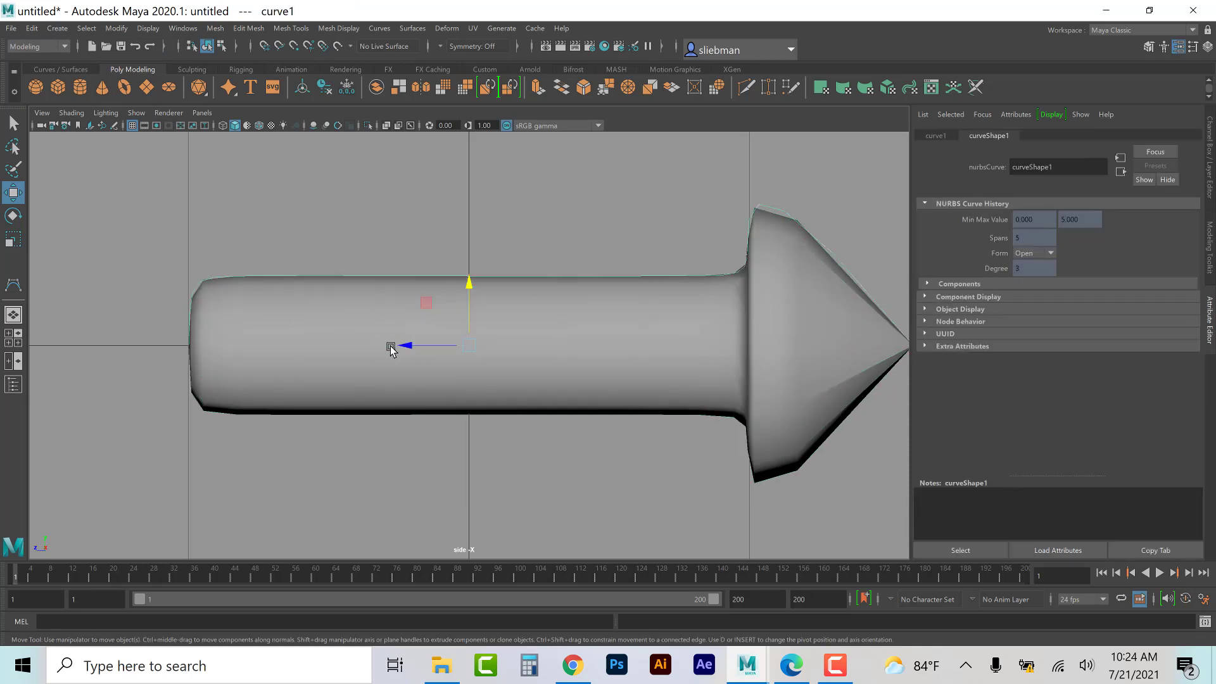
{"action": "left_click_drag", "start_coordinate": [469, 287], "coordinate": [482, 237]}
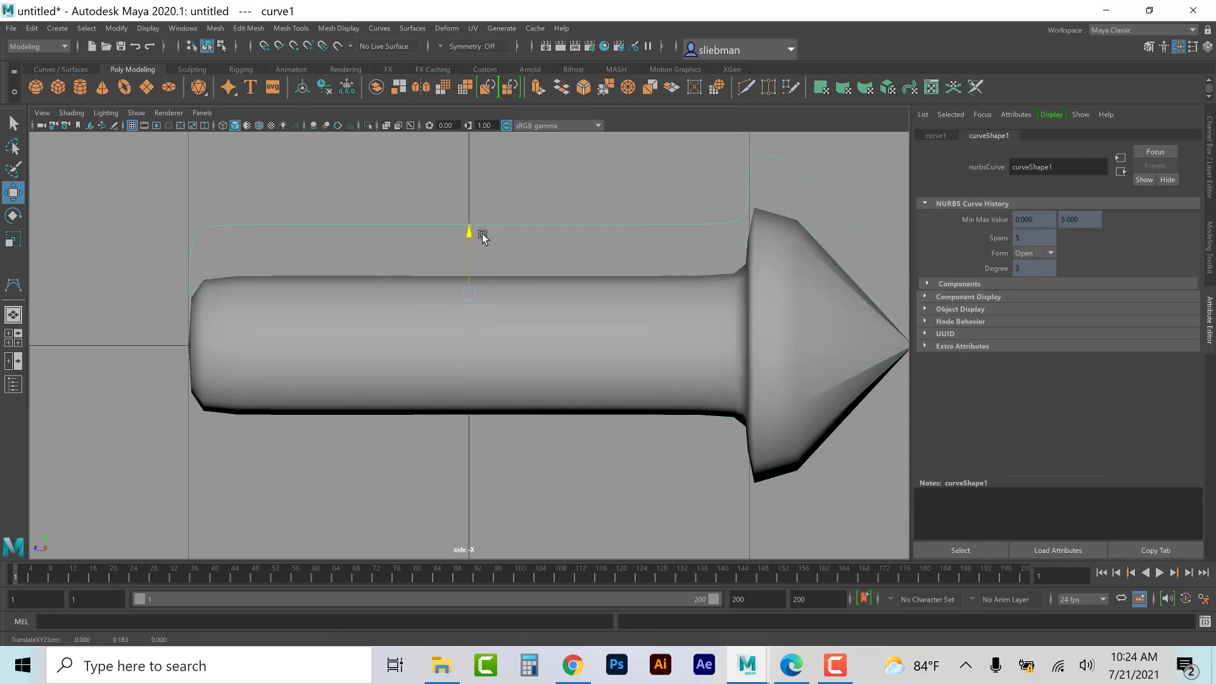
Step: Delete the profile curve and move the edge loop at the arrow mesh's back end outward along Z to flatten the end
{"action": "key", "text": "Delete"}
{"action": "left_click", "coordinate": [364, 307]}
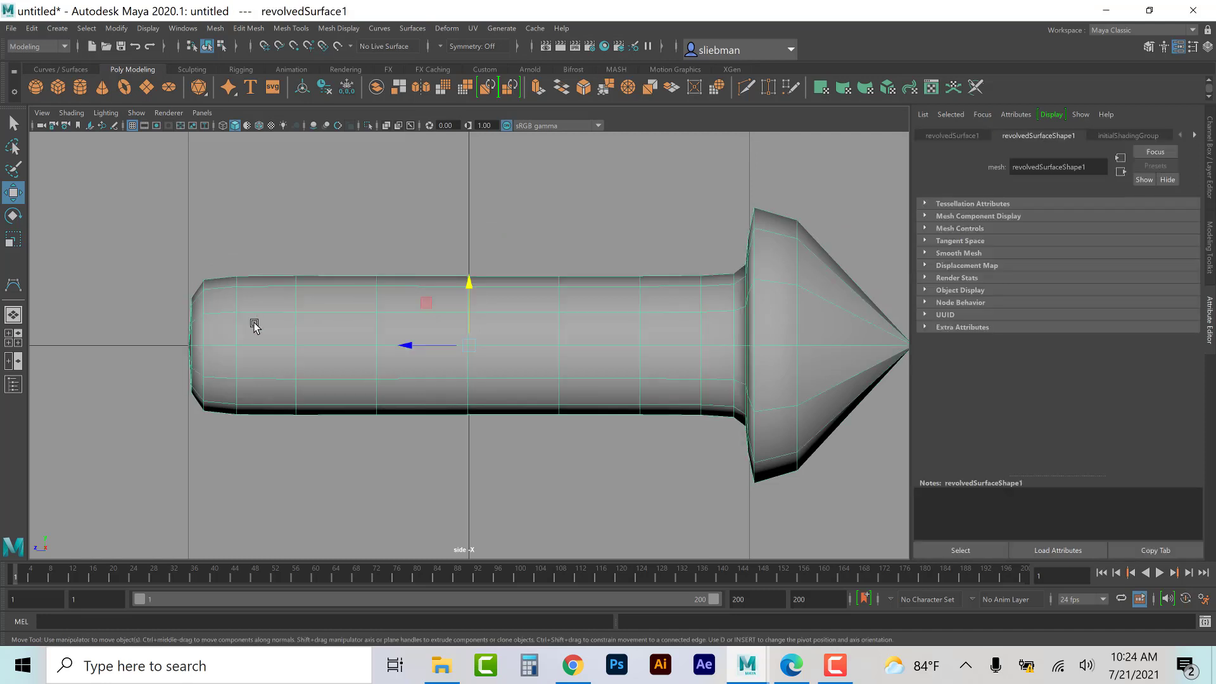
{"action": "right_click", "coordinate": [276, 325]}
{"action": "right_click", "coordinate": [276, 325]}
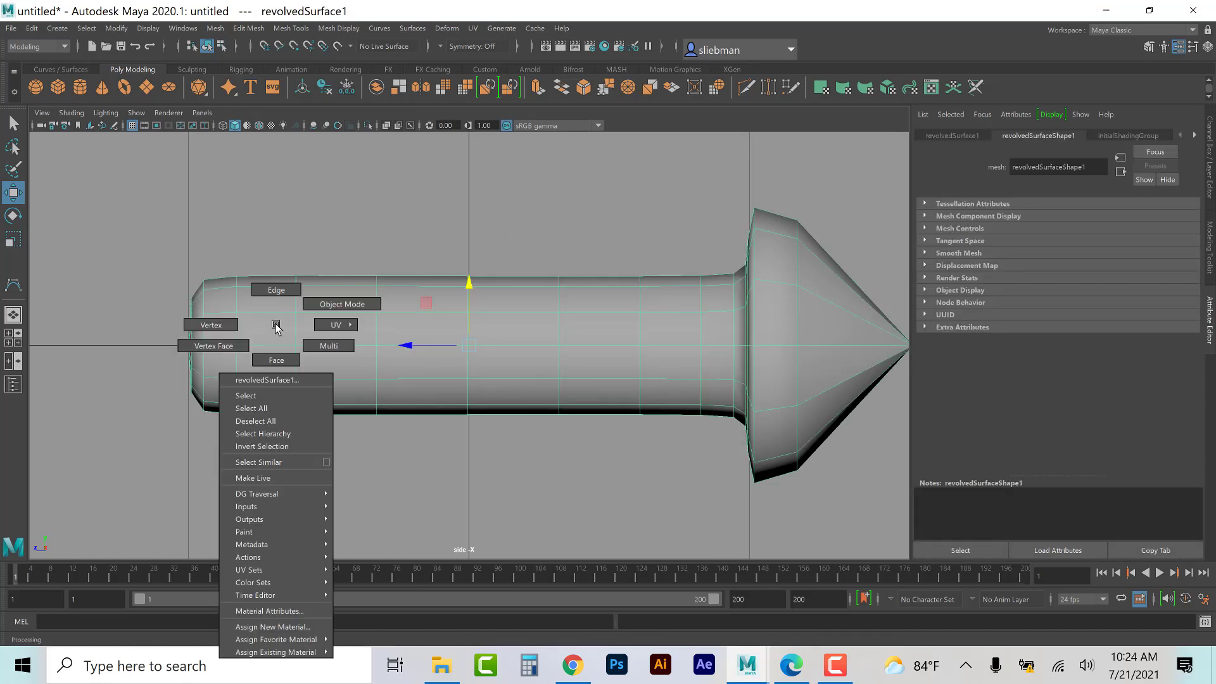
{"action": "left_click", "coordinate": [282, 290]}
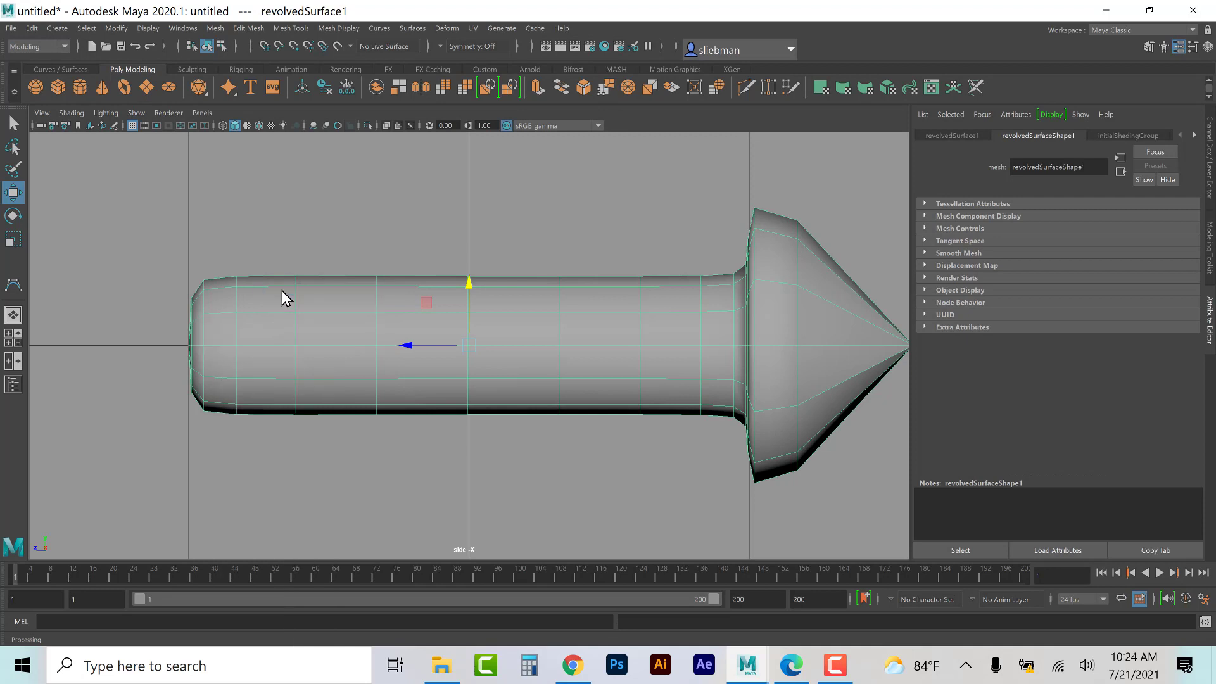
{"action": "left_click", "coordinate": [203, 324]}
{"action": "left_click_drag", "start_coordinate": [143, 346], "coordinate": [131, 346]}
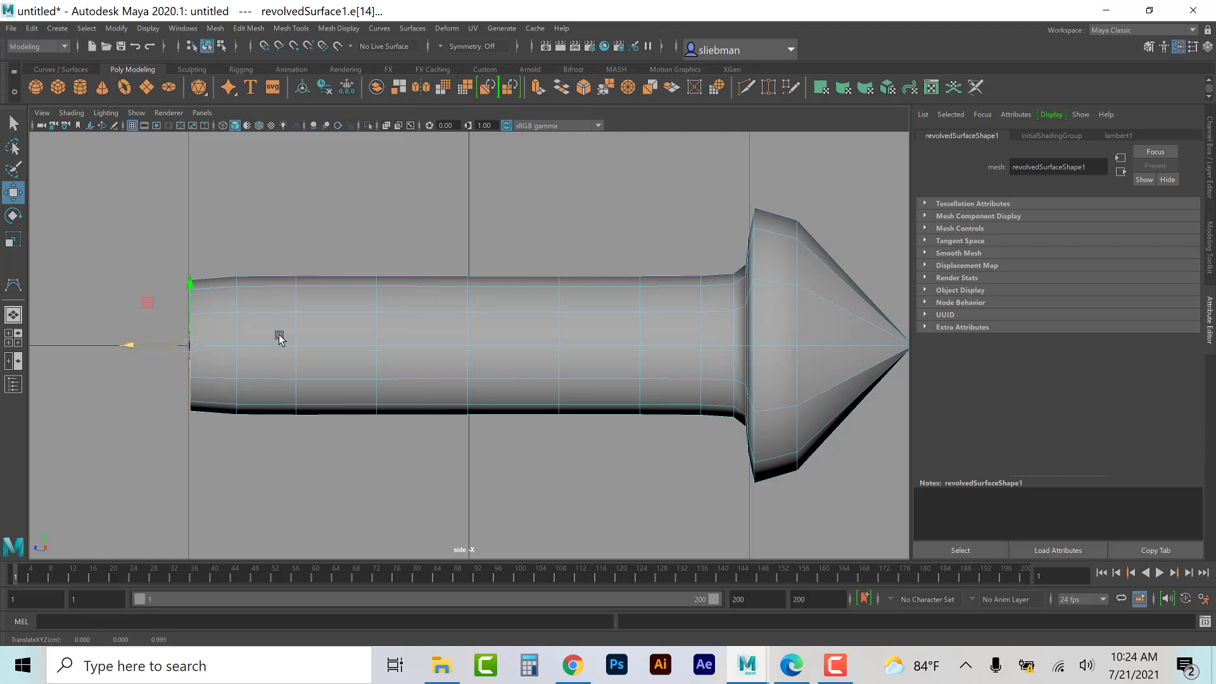
Step: Scale down the edge loop around the middle of the arrowhead to give the head a concave taper
{"action": "left_click", "coordinate": [796, 317]}
{"action": "key", "text": "r"}
{"action": "left_click_drag", "start_coordinate": [795, 344], "coordinate": [745, 374]}
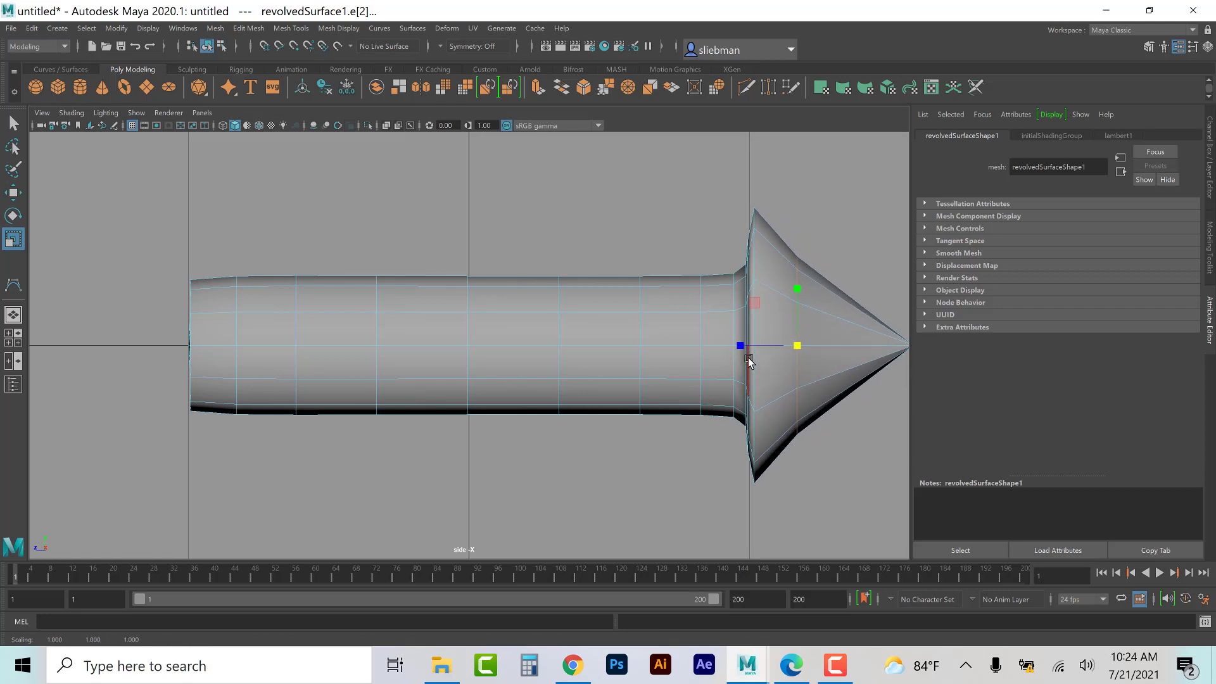
Step: Select the vertices at the shaft's back end and move them back along Z to about 3.107, lengthening the shaft
{"action": "right_click", "coordinate": [218, 319]}
{"action": "left_click", "coordinate": [137, 318]}
{"action": "left_click_drag", "start_coordinate": [109, 233], "coordinate": [397, 470]}
{"action": "key", "text": "w"}
{"action": "scroll", "coordinate": [397, 470], "scroll_direction": "down", "scroll_amount": 10}
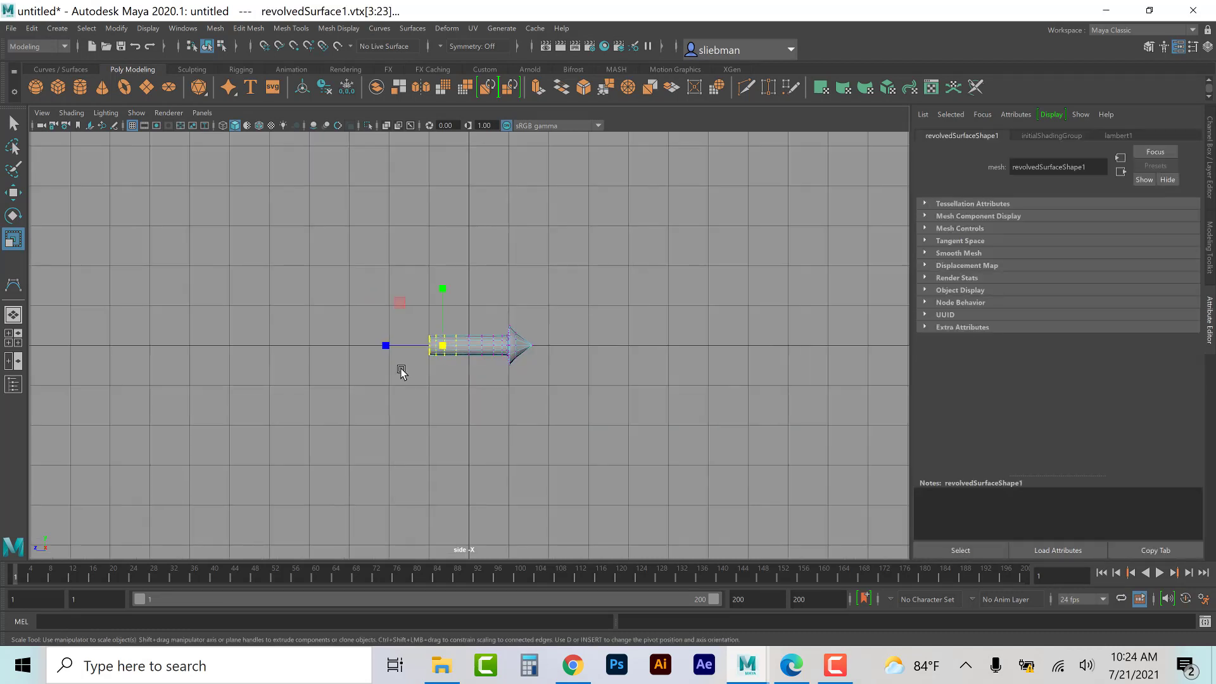
{"action": "key", "text": "w"}
{"action": "left_click_drag", "start_coordinate": [380, 345], "coordinate": [262, 340]}
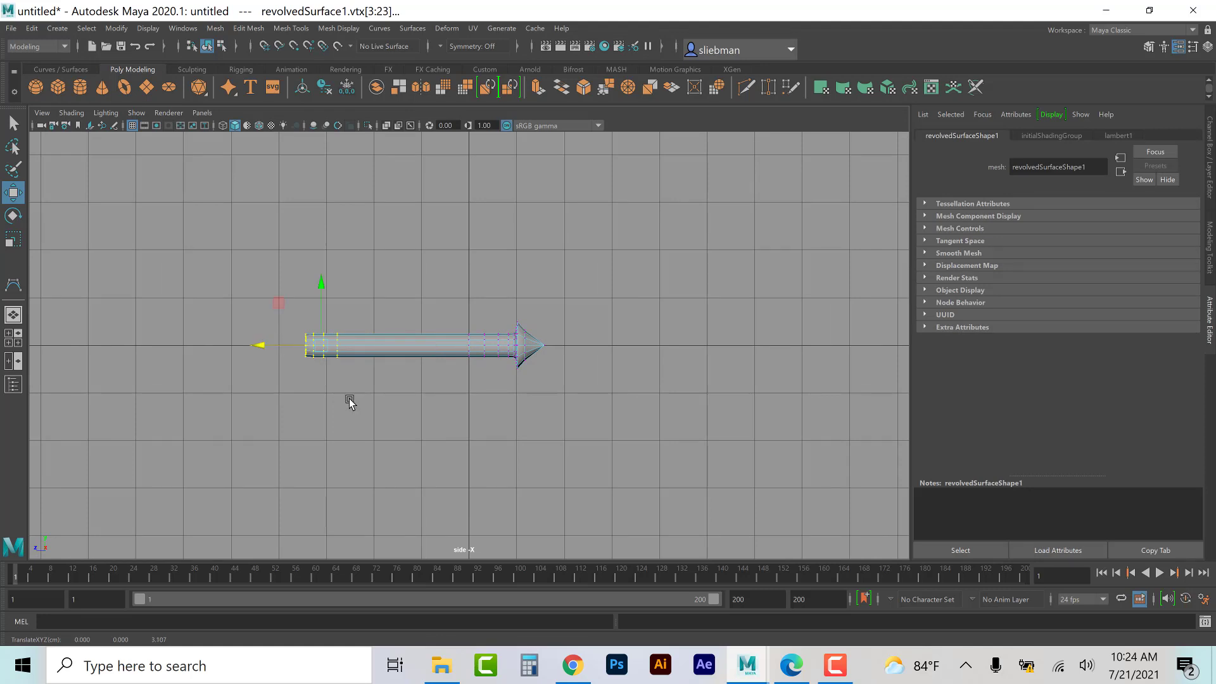
Step: Select a lengthwise strip of three faces on top of the shaft's back end in the perspective view
{"action": "key", "text": "space"}
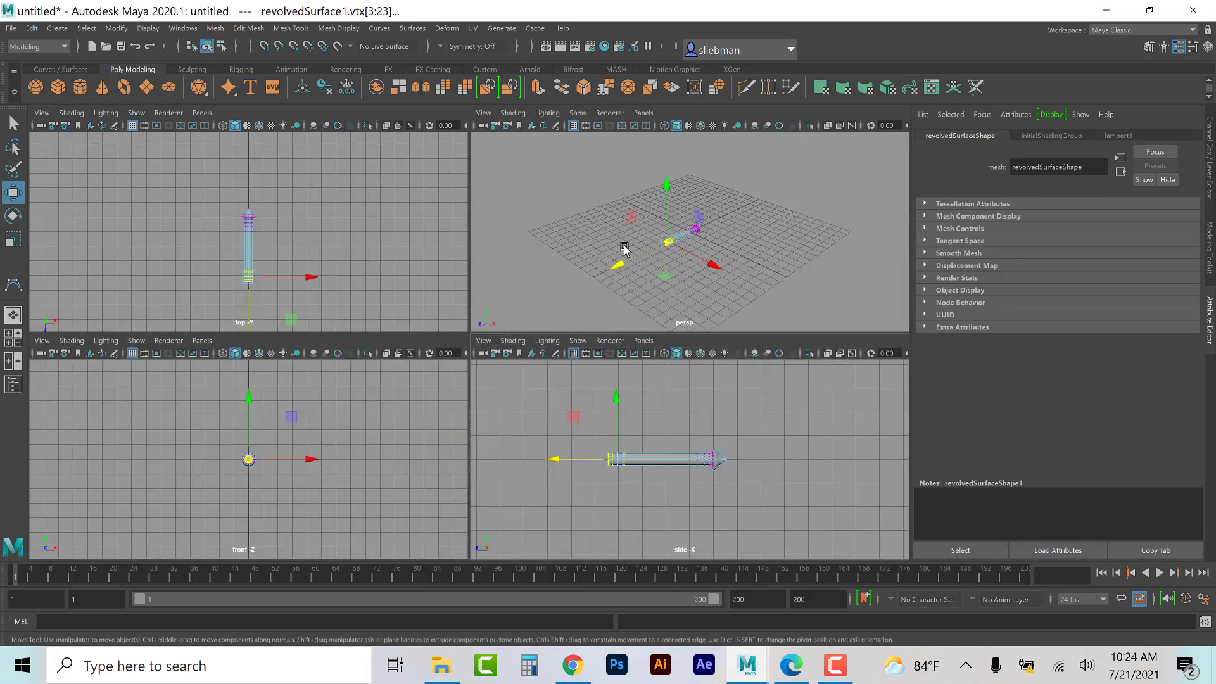
{"action": "key", "text": "space"}
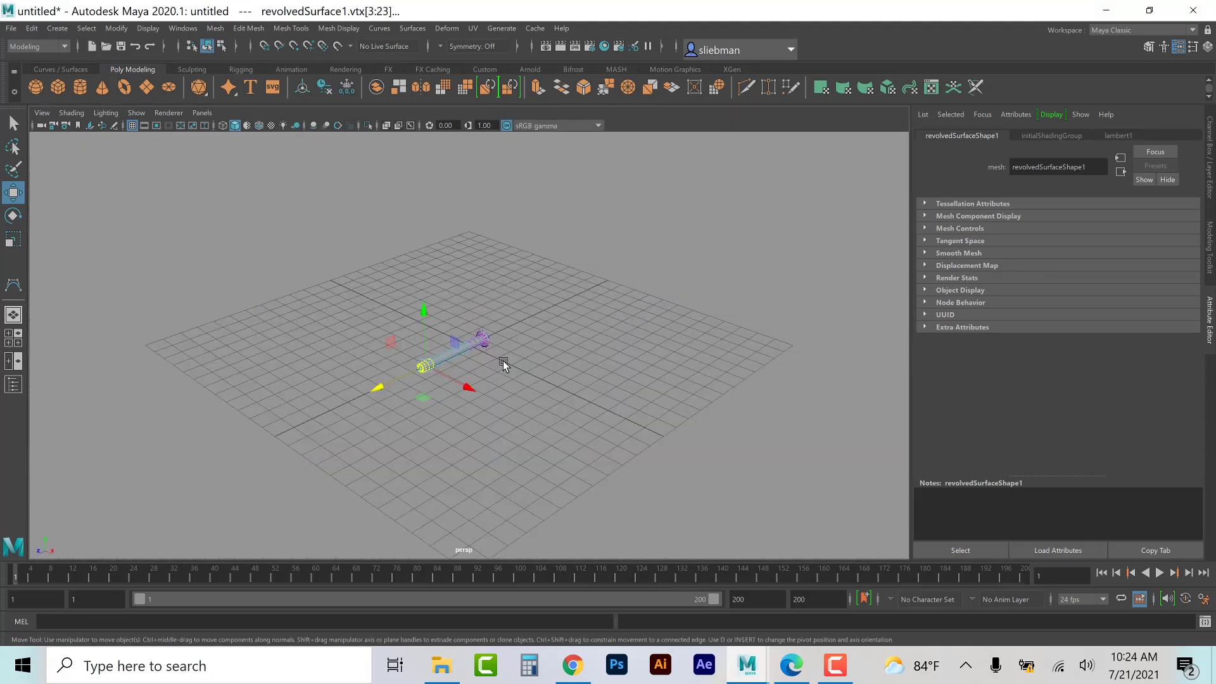
{"action": "key", "text": "f"}
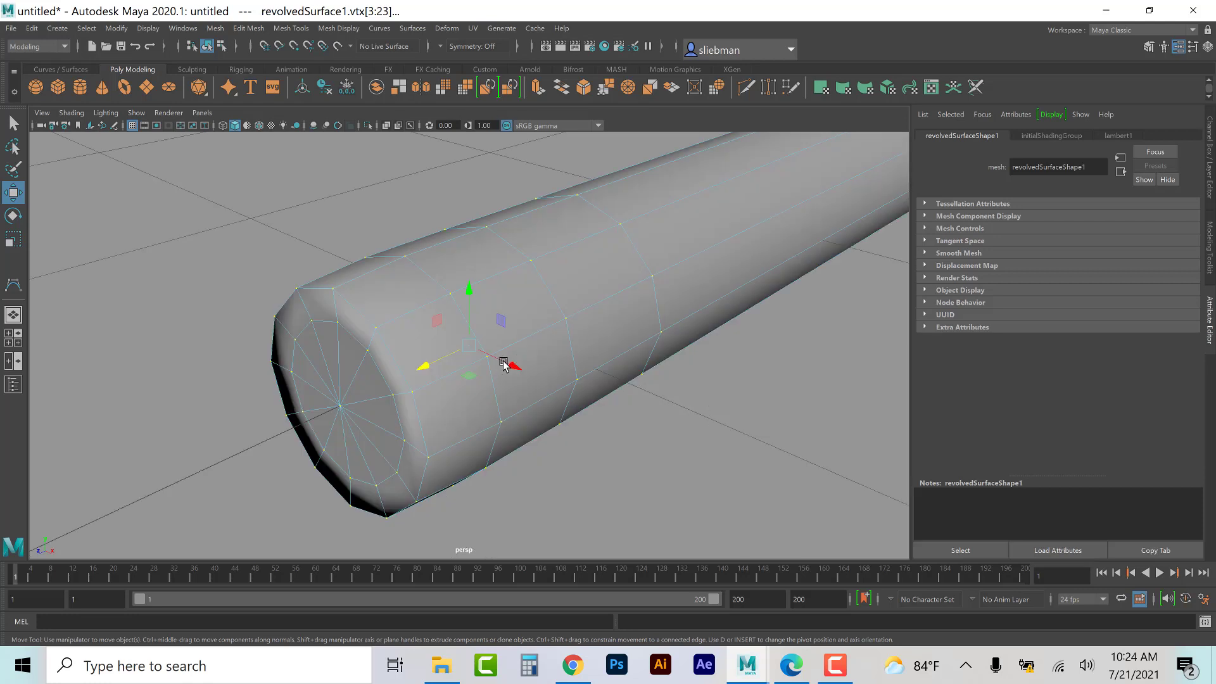
{"action": "right_click", "coordinate": [451, 373]}
{"action": "right_click_drag", "start_coordinate": [453, 328], "coordinate": [454, 313]}
{"action": "left_click", "coordinate": [386, 290]}
{"action": "right_click_drag", "start_coordinate": [379, 301], "coordinate": [378, 345]}
{"action": "left_click", "coordinate": [397, 302]}
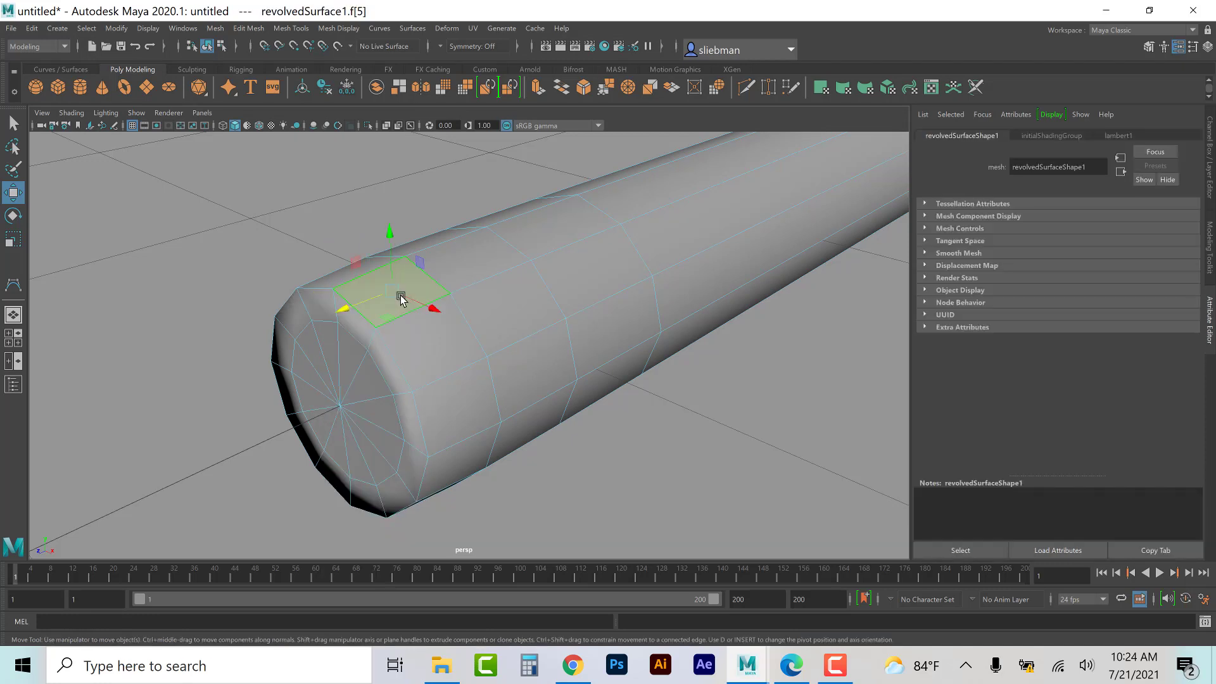
{"action": "left_click", "coordinate": [542, 218], "text": "shift"}
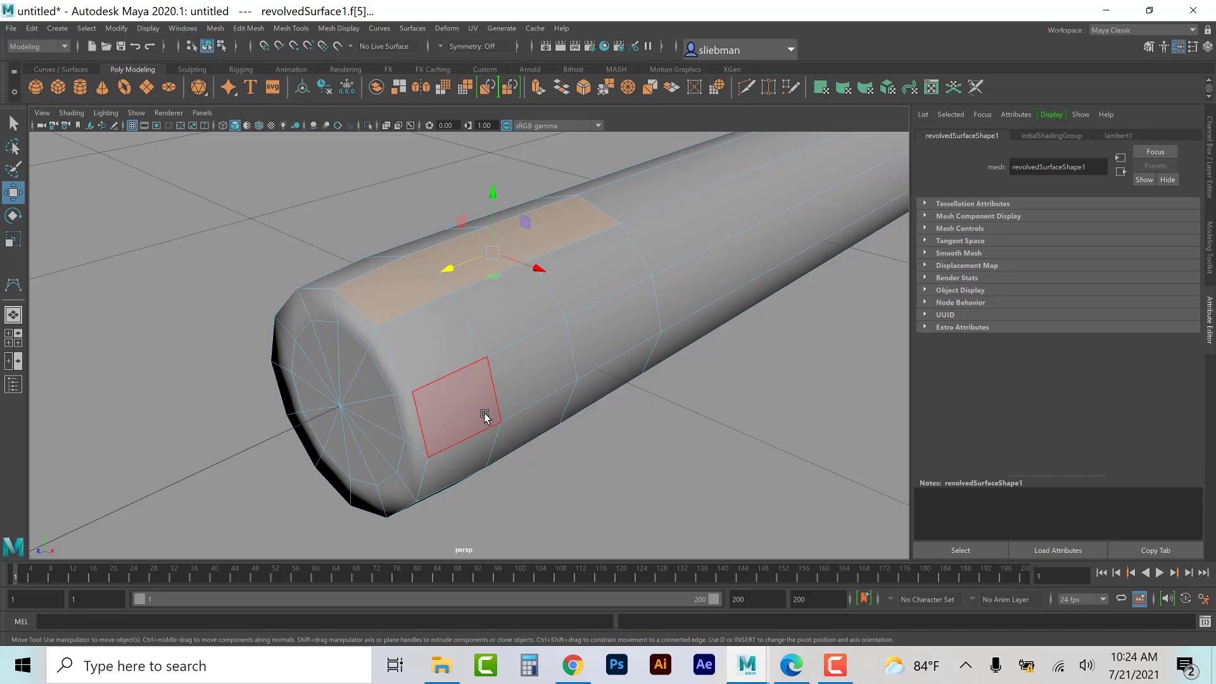
Step: Add matching three-face strips on the other sides of the shaft's back end to the selection, making four evenly spaced strips
{"action": "left_click_drag", "start_coordinate": [488, 418], "coordinate": [460, 380], "text": "alt"}
{"action": "left_click", "coordinate": [458, 379], "text": "shift"}
{"action": "left_click", "coordinate": [441, 436], "text": "shift"}
{"action": "left_click", "coordinate": [431, 484], "text": "shift"}
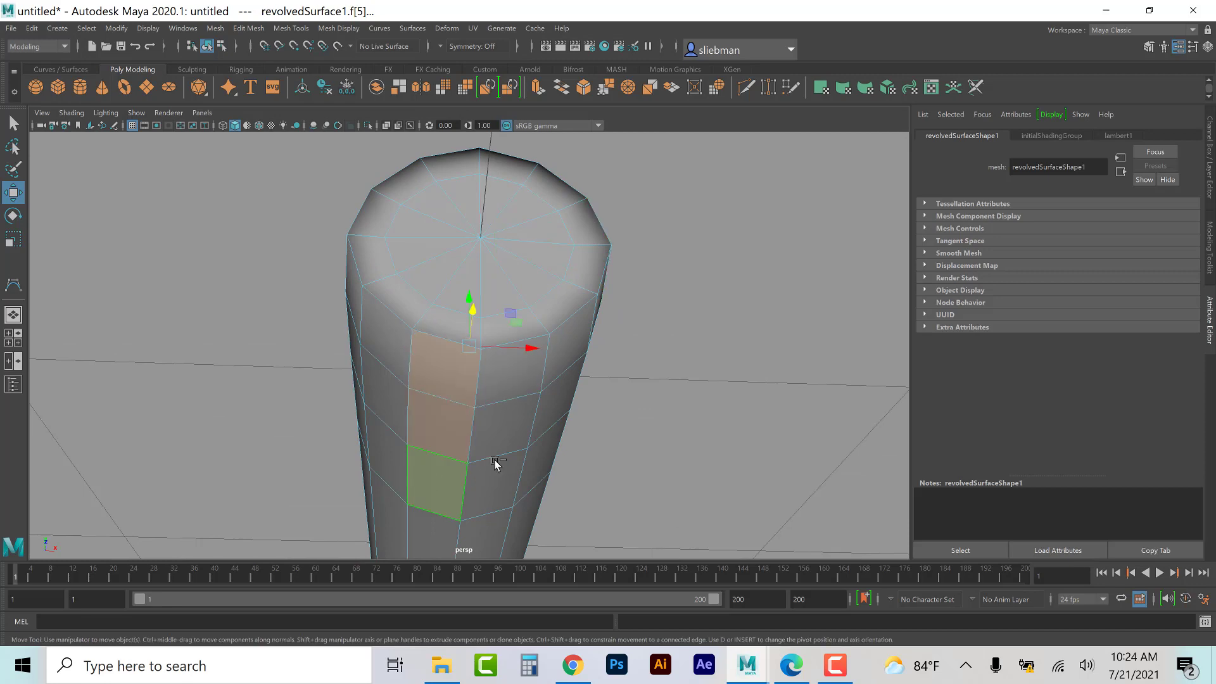
{"action": "mouse_move", "coordinate": [584, 362]}
{"action": "left_mouse_down", "text": "alt"}
{"action": "mouse_move", "coordinate": [576, 380]}
{"action": "mouse_move", "coordinate": [580, 361]}
{"action": "mouse_move", "coordinate": [563, 362]}
{"action": "left_mouse_up", "text": "alt"}
{"action": "left_click", "coordinate": [538, 362], "text": "shift"}
{"action": "left_click", "coordinate": [561, 368], "text": "shift"}
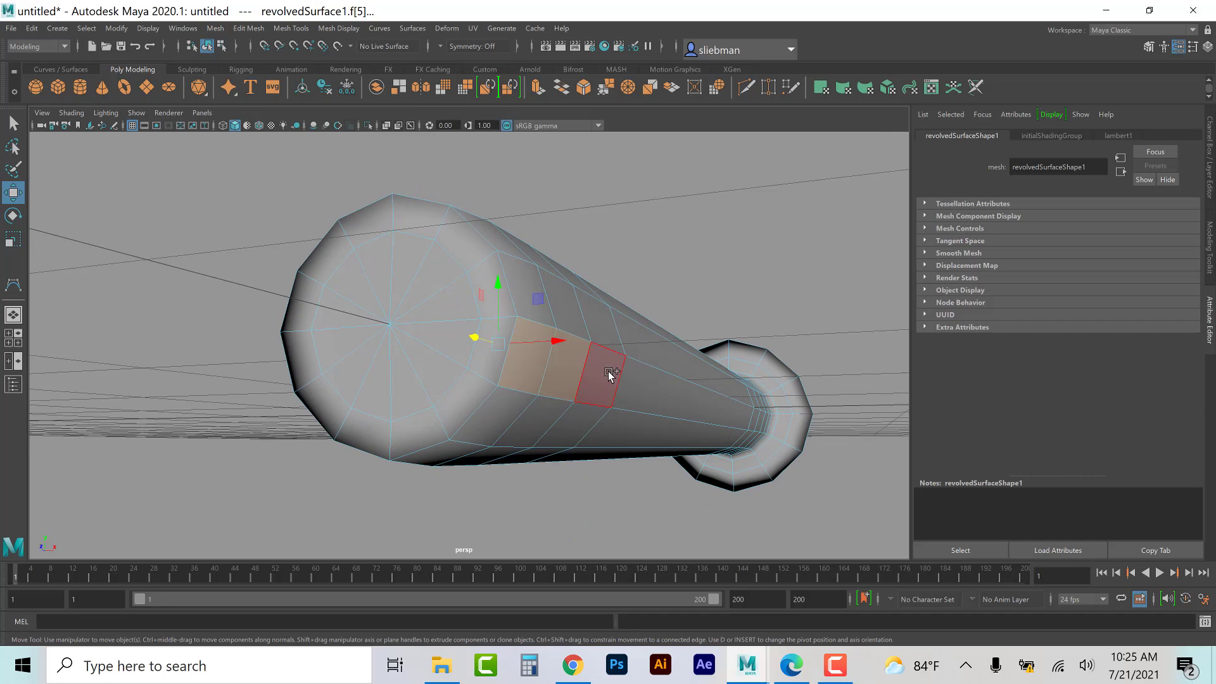
{"action": "left_click_drag", "start_coordinate": [484, 359], "coordinate": [534, 374], "text": "alt"}
{"action": "left_click", "coordinate": [433, 373], "text": "shift"}
{"action": "left_click", "coordinate": [644, 355], "text": "shift"}
{"action": "left_click_drag", "start_coordinate": [644, 355], "coordinate": [595, 361], "text": "alt"}
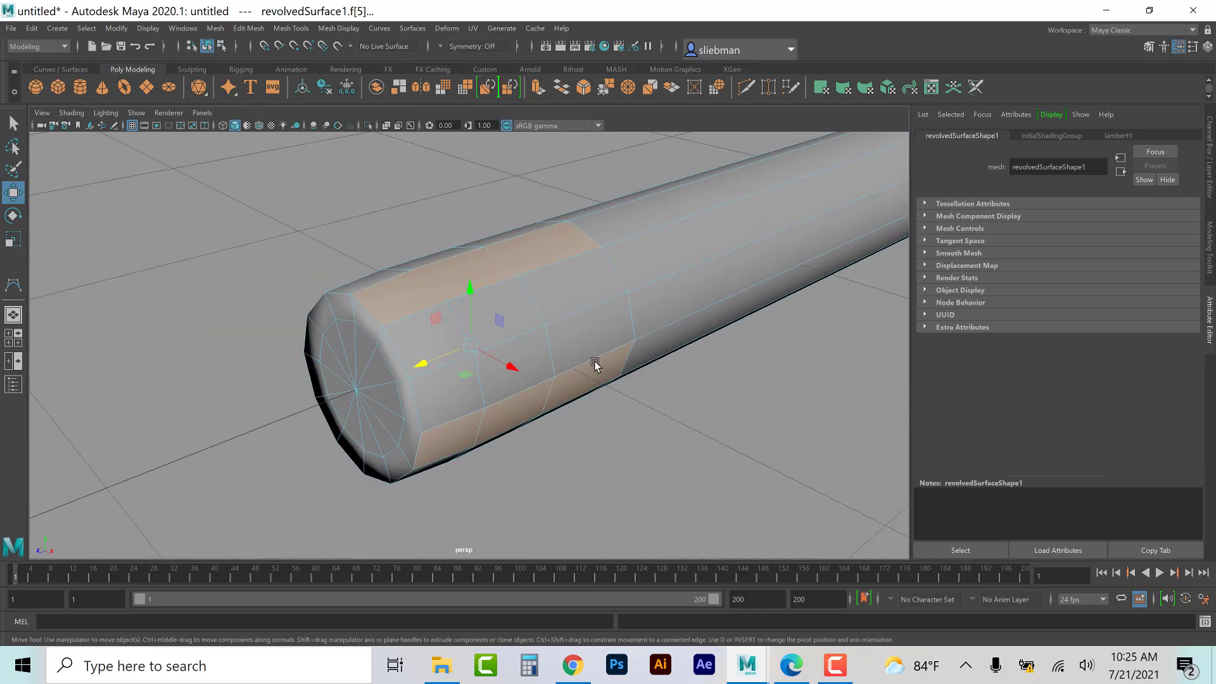
Step: Extrude the four selected face strips outward by about 0.346 in local Z to form the arrow's fins
{"action": "left_click", "coordinate": [215, 29]}
{"action": "mouse_move", "coordinate": [243, 28]}
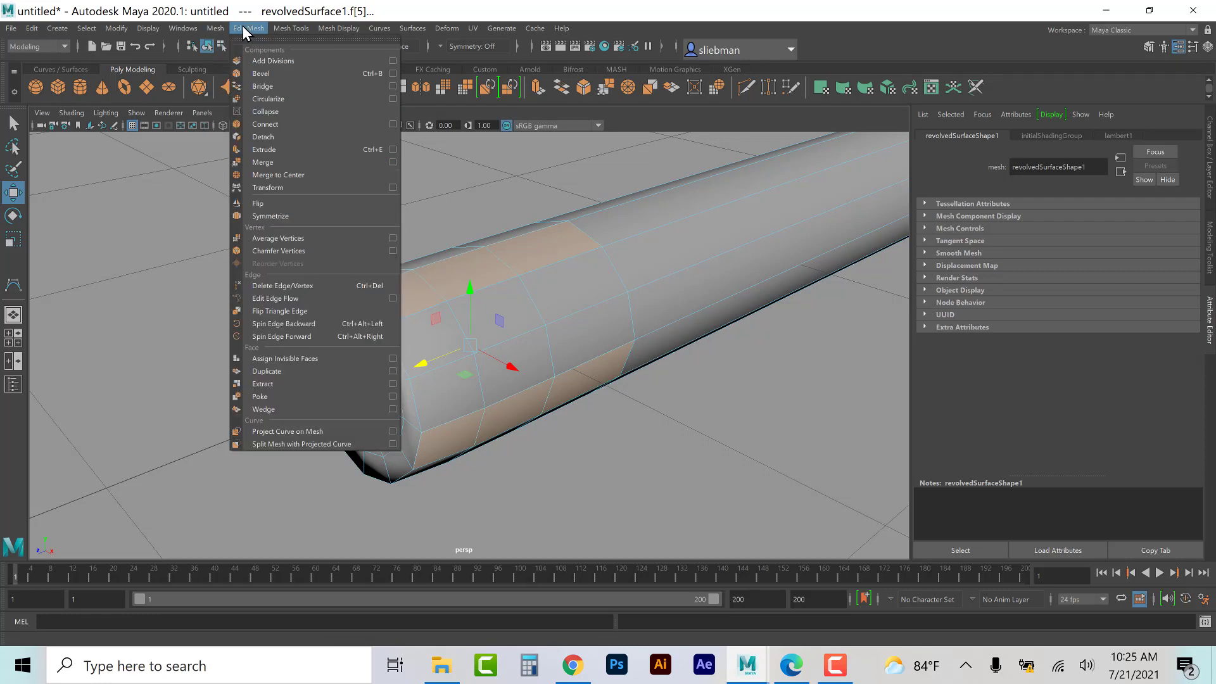
{"action": "left_click", "coordinate": [256, 146]}
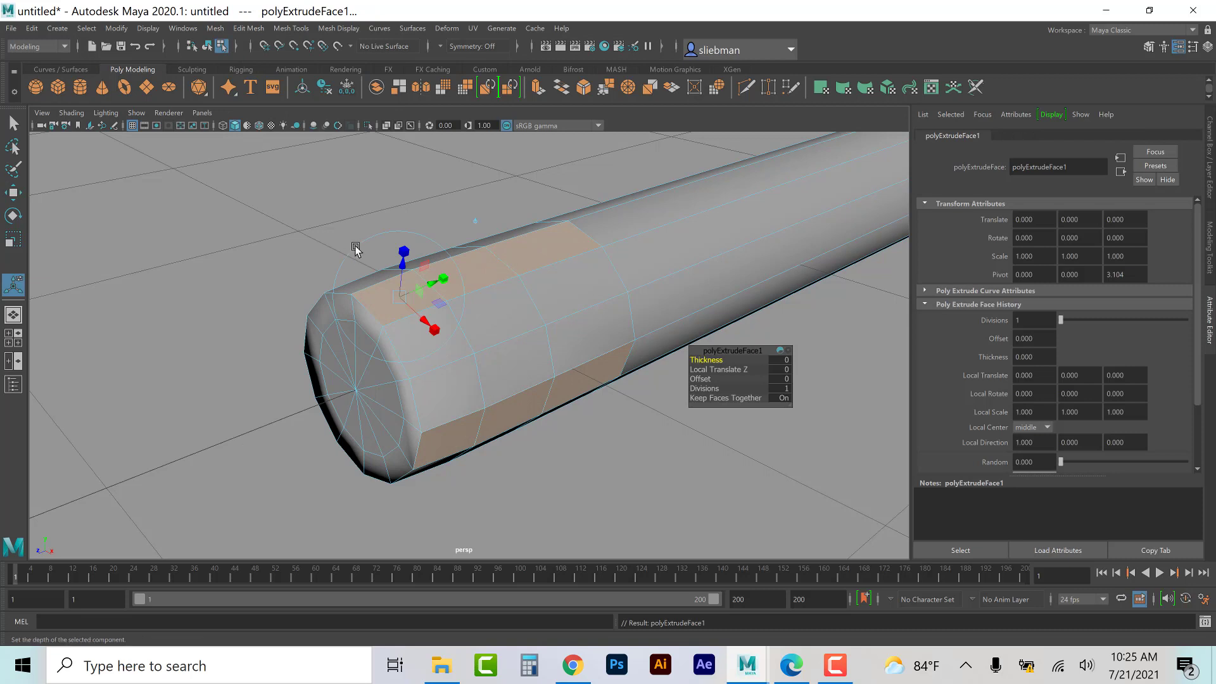
{"action": "left_click_drag", "start_coordinate": [404, 265], "coordinate": [428, 123]}
{"action": "left_click", "coordinate": [443, 258]}
{"action": "scroll", "coordinate": [442, 258], "scroll_direction": "down", "scroll_amount": 5}
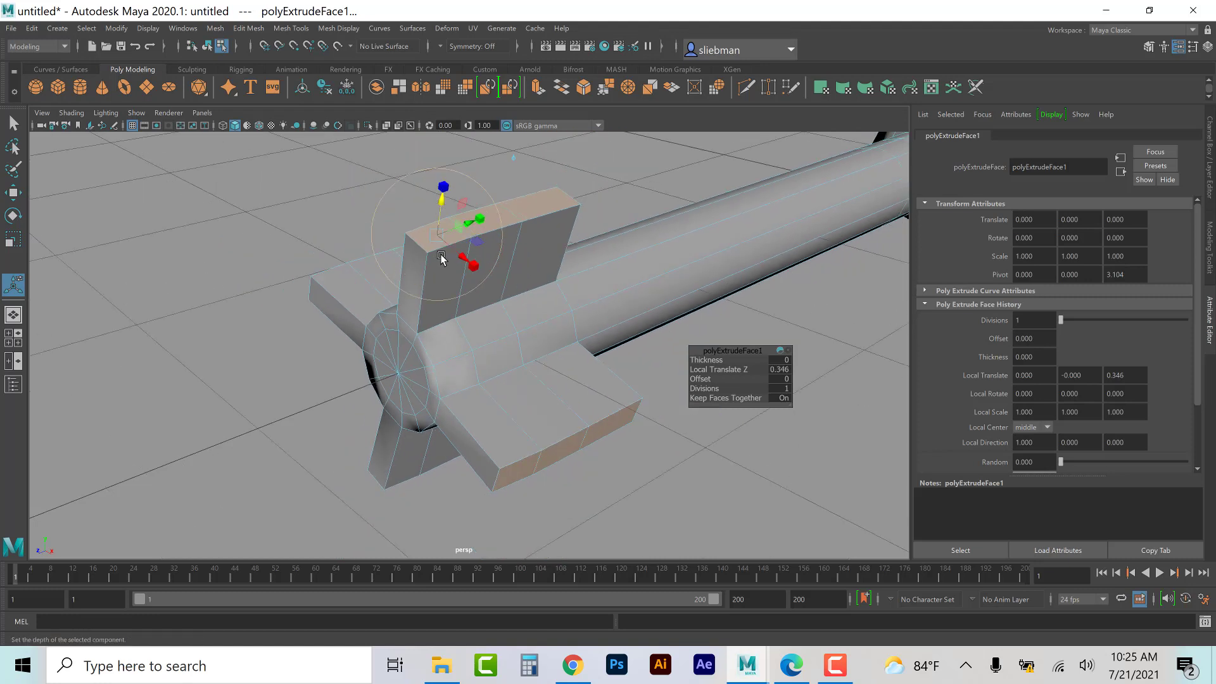
Step: Thin the fins' outer faces by scaling the extrusion's local X to about 0.290, undoing a trial shift of the faces
{"action": "left_click_drag", "start_coordinate": [474, 222], "coordinate": [446, 236]}
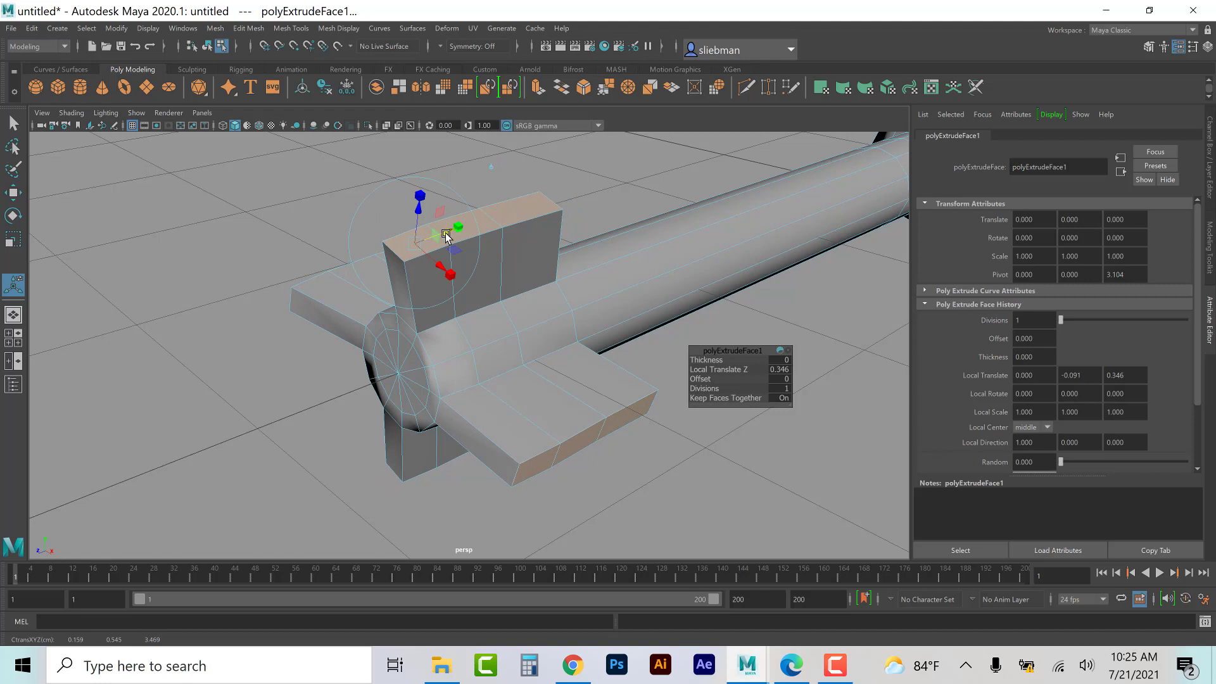
{"action": "key", "text": "ctrl+z"}
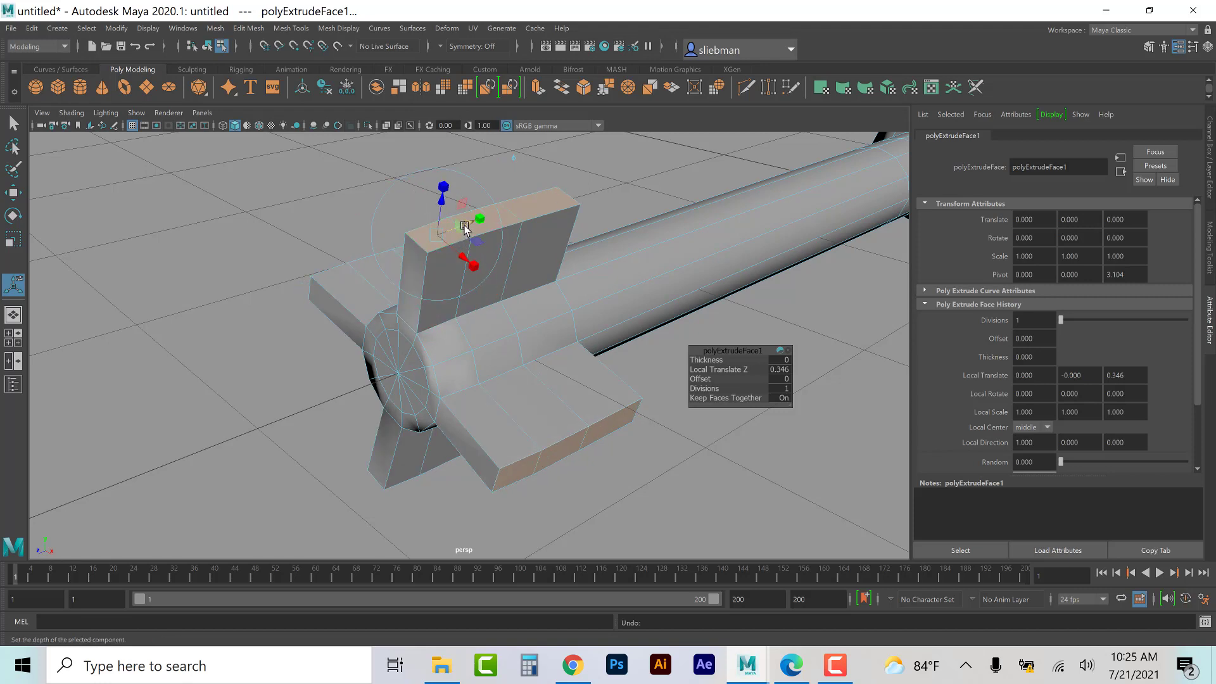
{"action": "left_click_drag", "start_coordinate": [462, 263], "coordinate": [448, 238]}
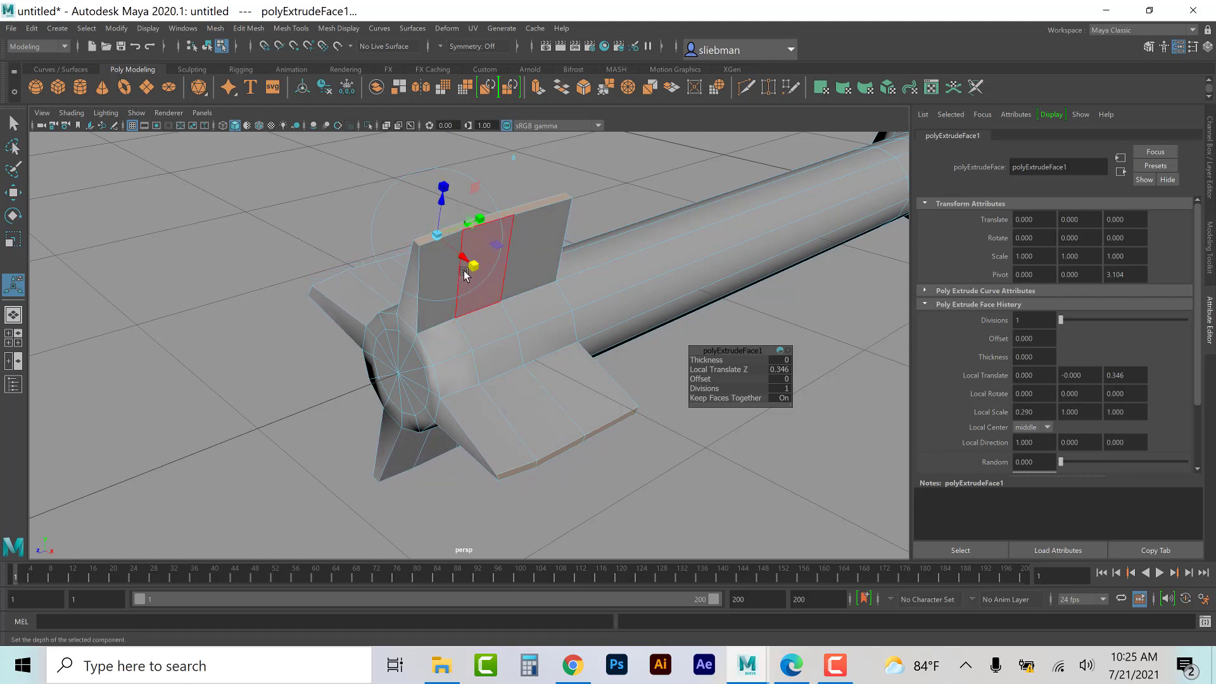
Step: Move the fins' outer faces backward along Z to about 3.459 so the fins sweep back
{"action": "key", "text": "w"}
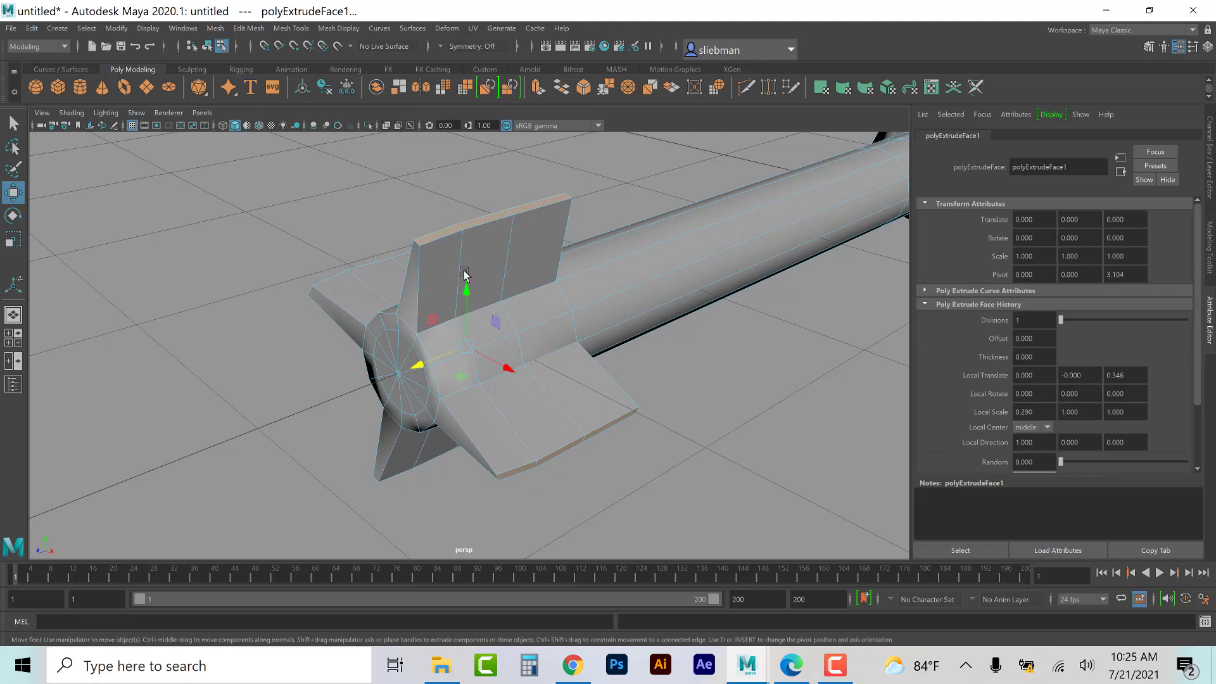
{"action": "left_click_drag", "start_coordinate": [413, 374], "coordinate": [342, 402], "text": "alt"}
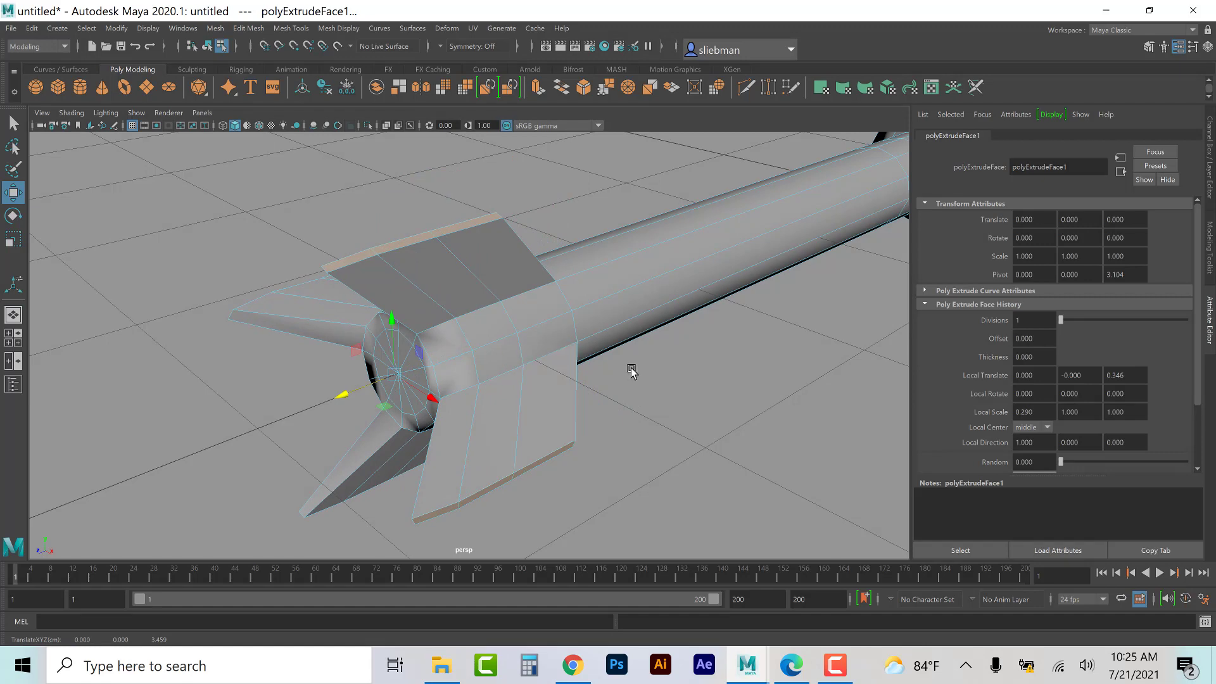
{"action": "scroll", "coordinate": [630, 361], "scroll_direction": "down", "scroll_amount": 5}
{"action": "left_click_drag", "start_coordinate": [652, 380], "coordinate": [605, 375], "text": "alt"}
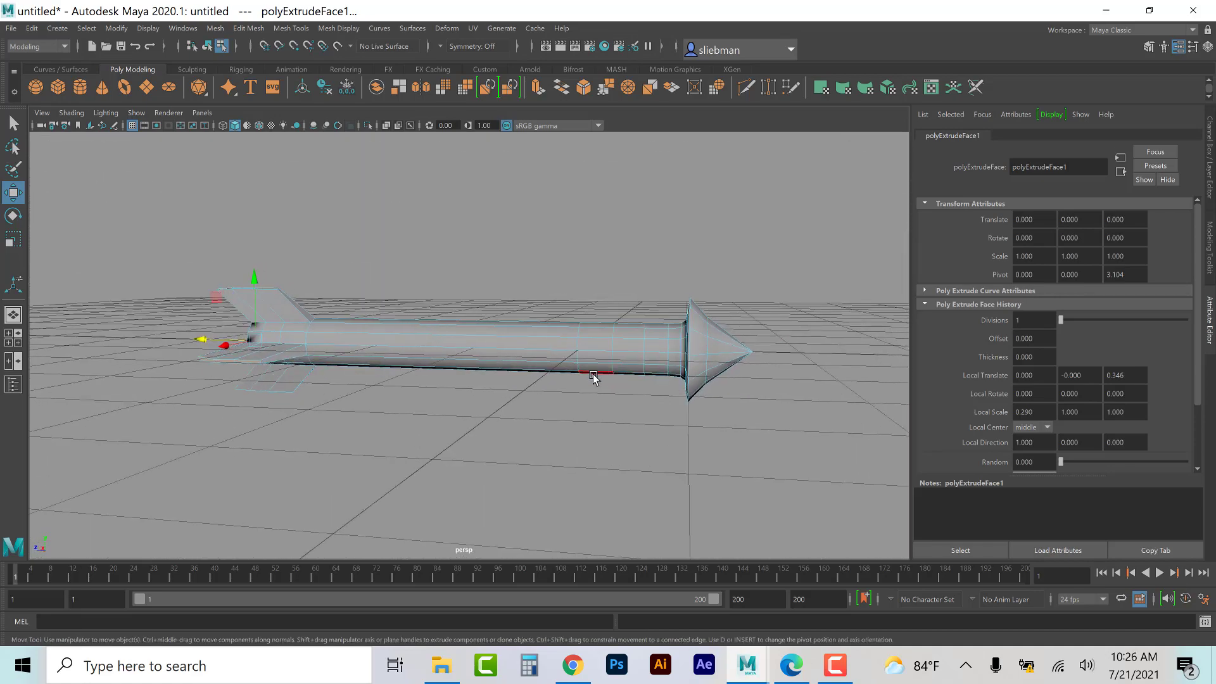
Step: Return to object selection and select the whole arrow mesh
{"action": "right_click", "coordinate": [506, 358]}
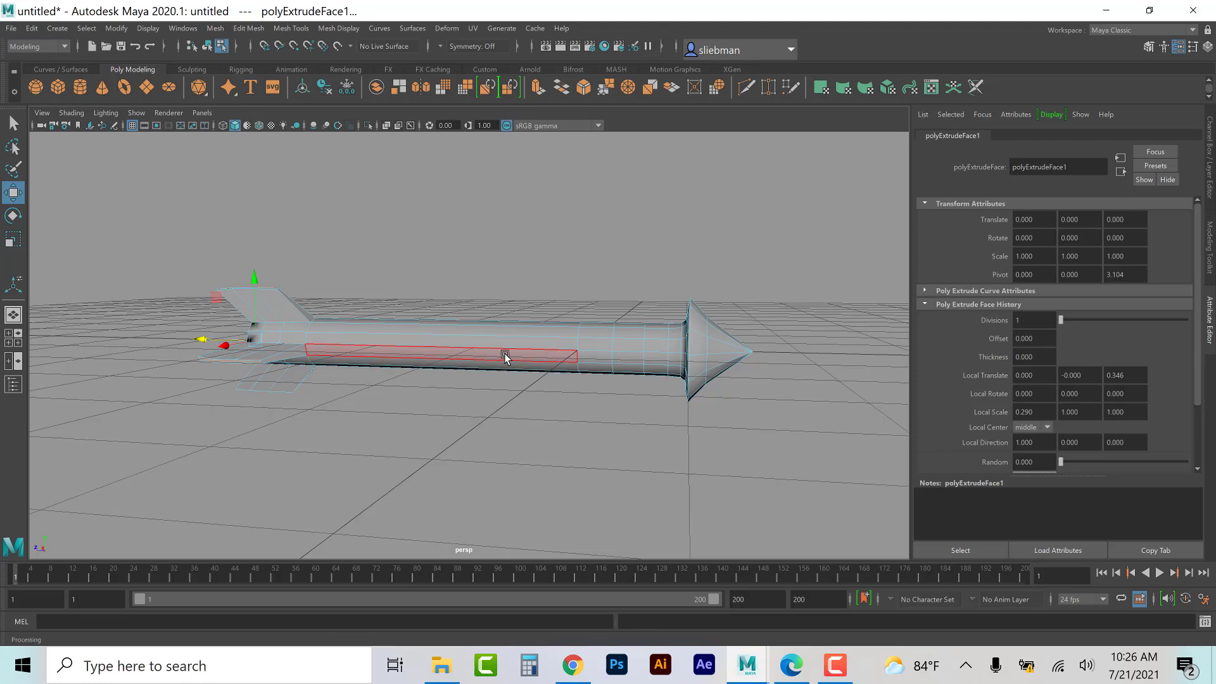
{"action": "right_click_drag", "start_coordinate": [506, 358], "coordinate": [540, 331]}
{"action": "left_click", "coordinate": [534, 283]}
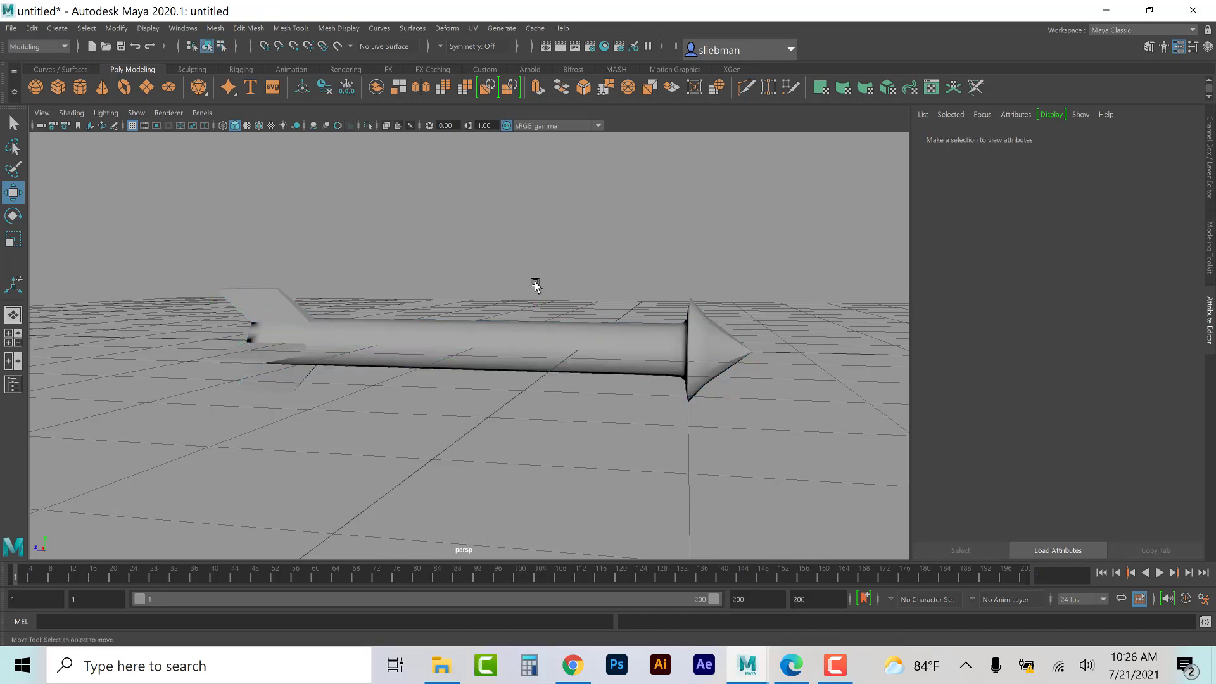
{"action": "key", "text": "f"}
{"action": "left_click", "coordinate": [476, 343]}
{"action": "left_click_drag", "start_coordinate": [378, 390], "coordinate": [550, 548], "text": "alt"}
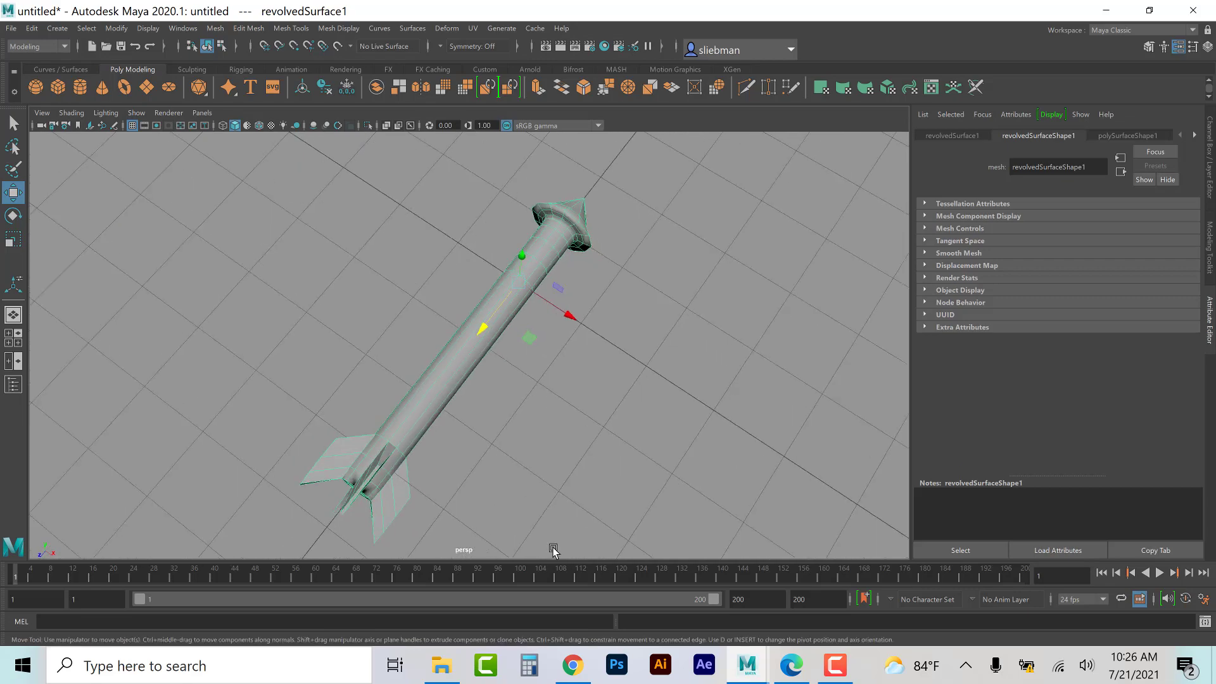
Step: Switch to the Raining Arrows PDF in Edge to check the arrow's pivot and direction requirements, and return to Maya
{"action": "left_click", "coordinate": [791, 666]}
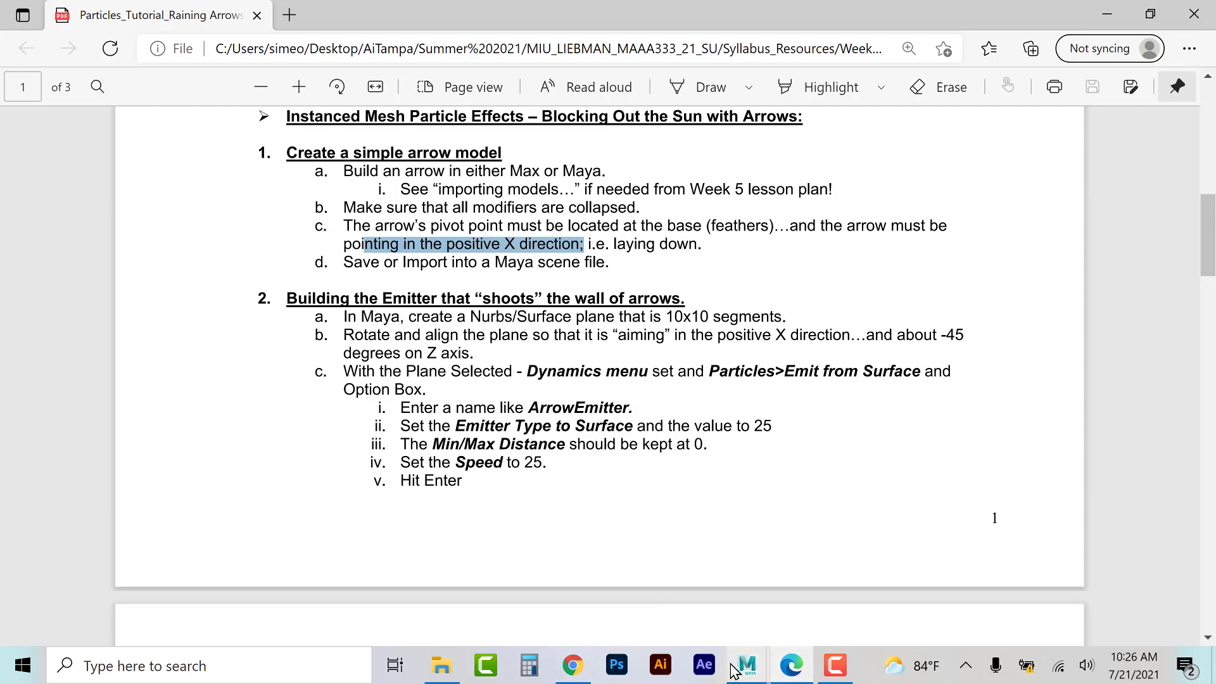
{"action": "mouse_move", "coordinate": [747, 671]}
{"action": "left_click", "coordinate": [792, 606]}
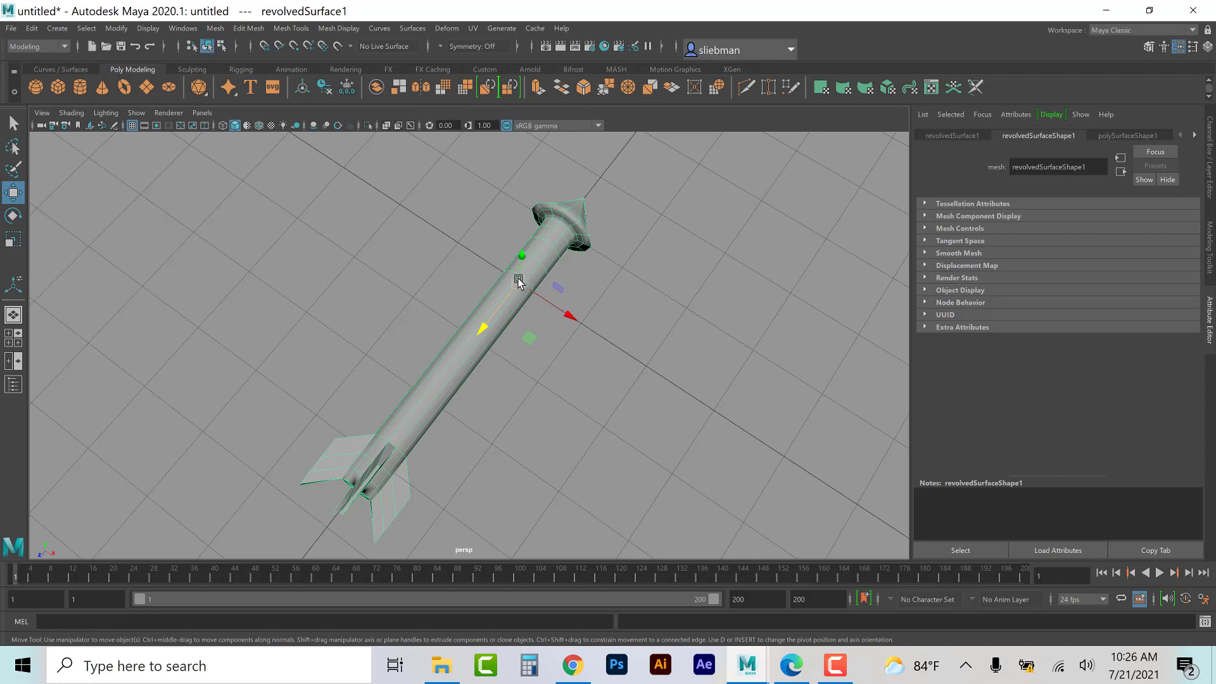
{"action": "left_click", "coordinate": [323, 514]}
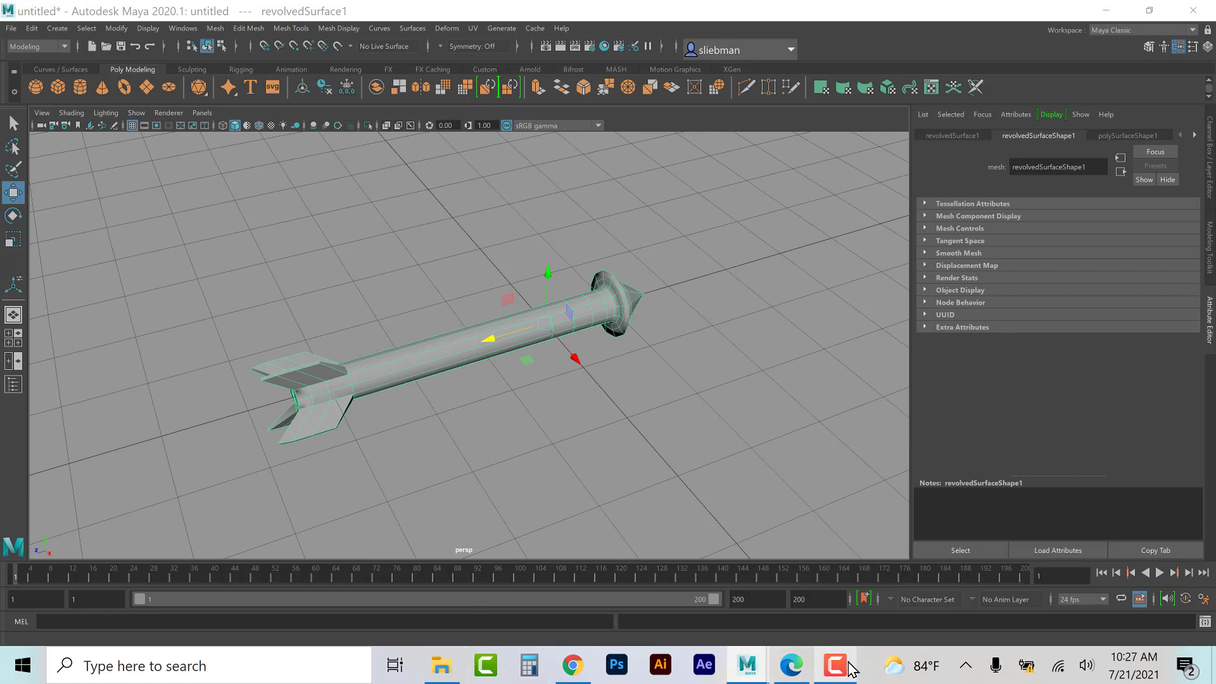
{"action": "left_click", "coordinate": [1155, 612]}
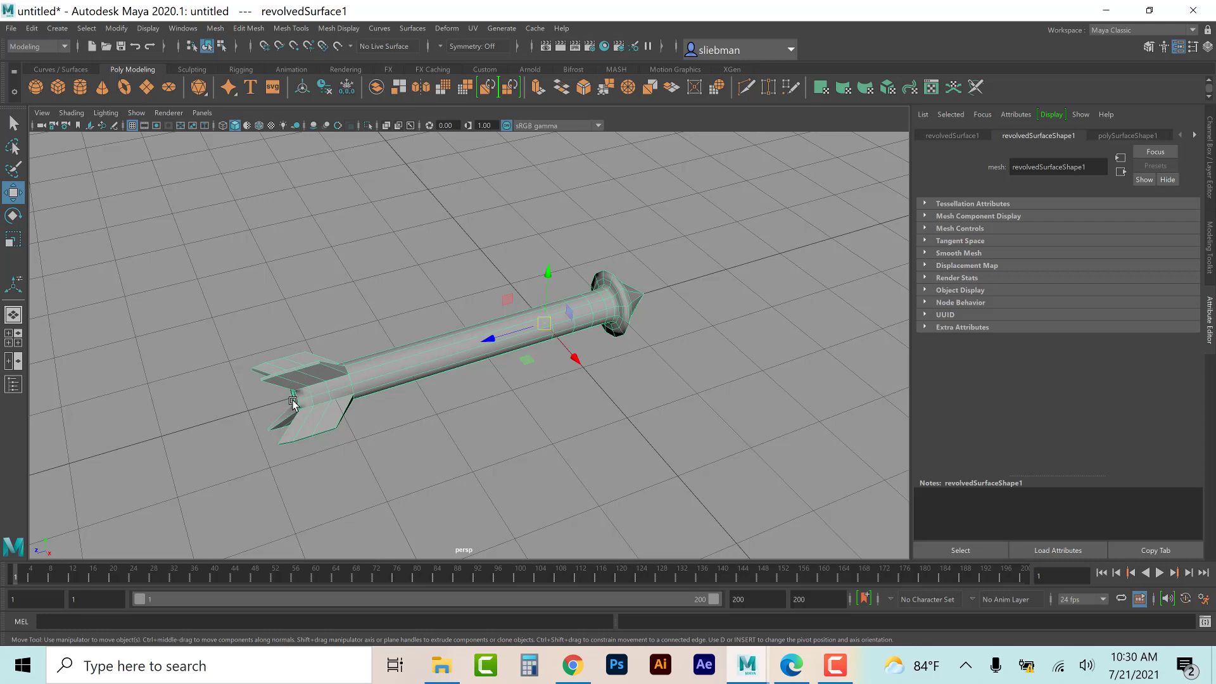
Step: Move the arrow's pivot along Z to about 3.474 at its feathered end, and slide the arrow along Z until that end sits near the origin
{"action": "key", "text": "d"}
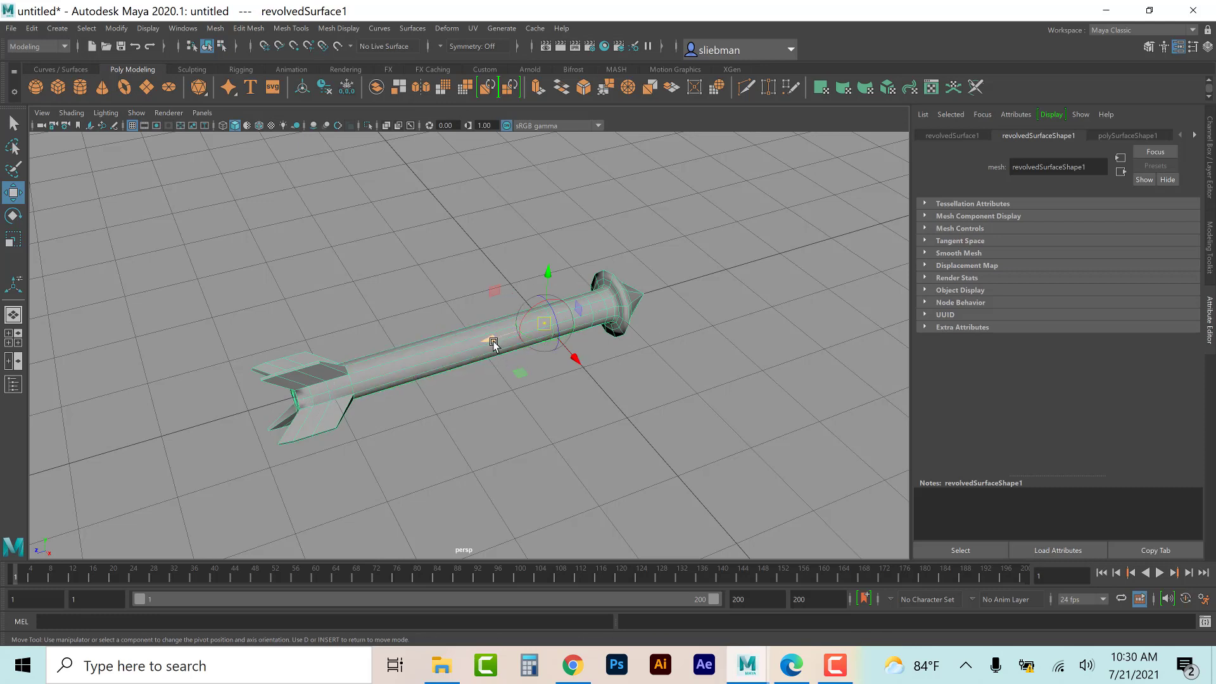
{"action": "left_click_drag", "start_coordinate": [489, 338], "coordinate": [232, 435]}
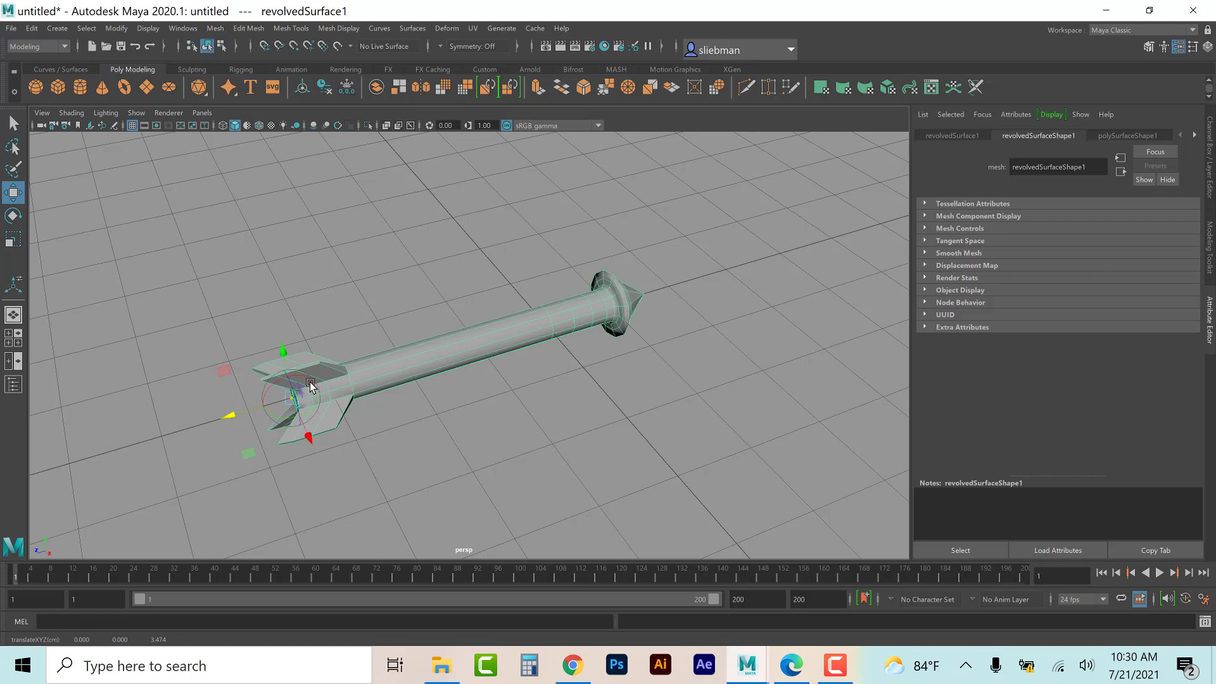
{"action": "key", "text": "Insert"}
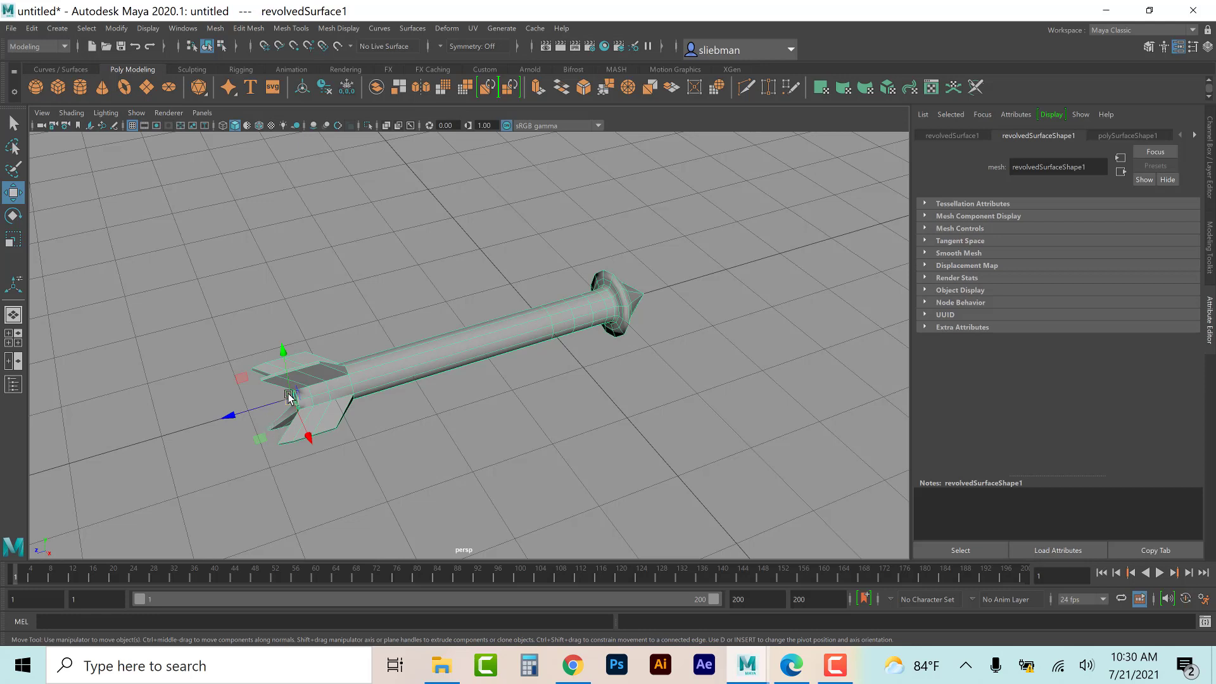
{"action": "left_click_drag", "start_coordinate": [295, 398], "coordinate": [502, 357]}
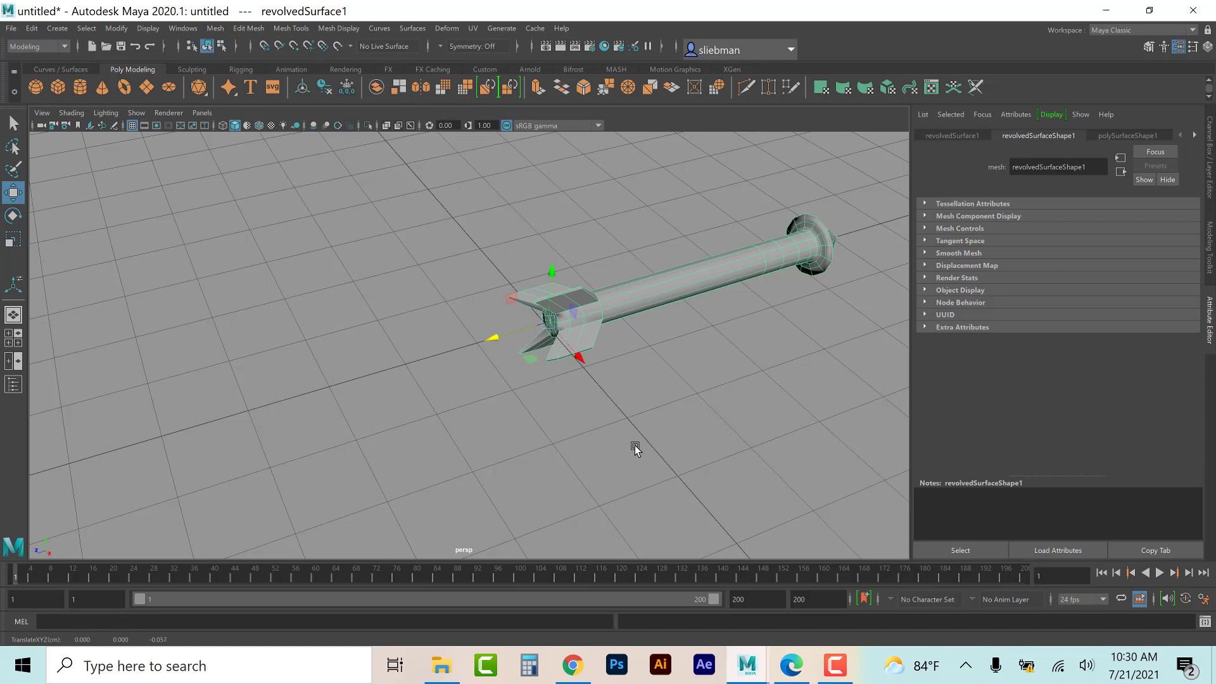
Step: Rotate the arrow freehand about its Y axis to about -56.5 degrees and show its transform channel values
{"action": "key", "text": "e"}
{"action": "left_click_drag", "start_coordinate": [555, 362], "coordinate": [496, 383]}
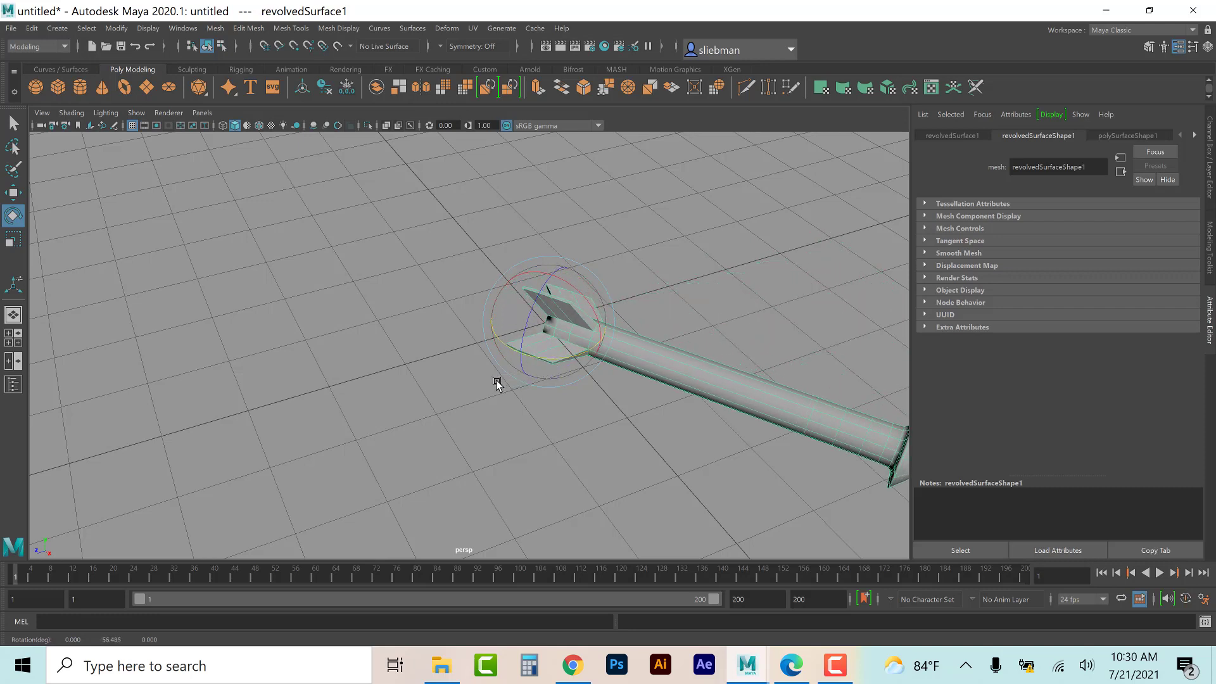
{"action": "key", "text": "ctrl+a"}
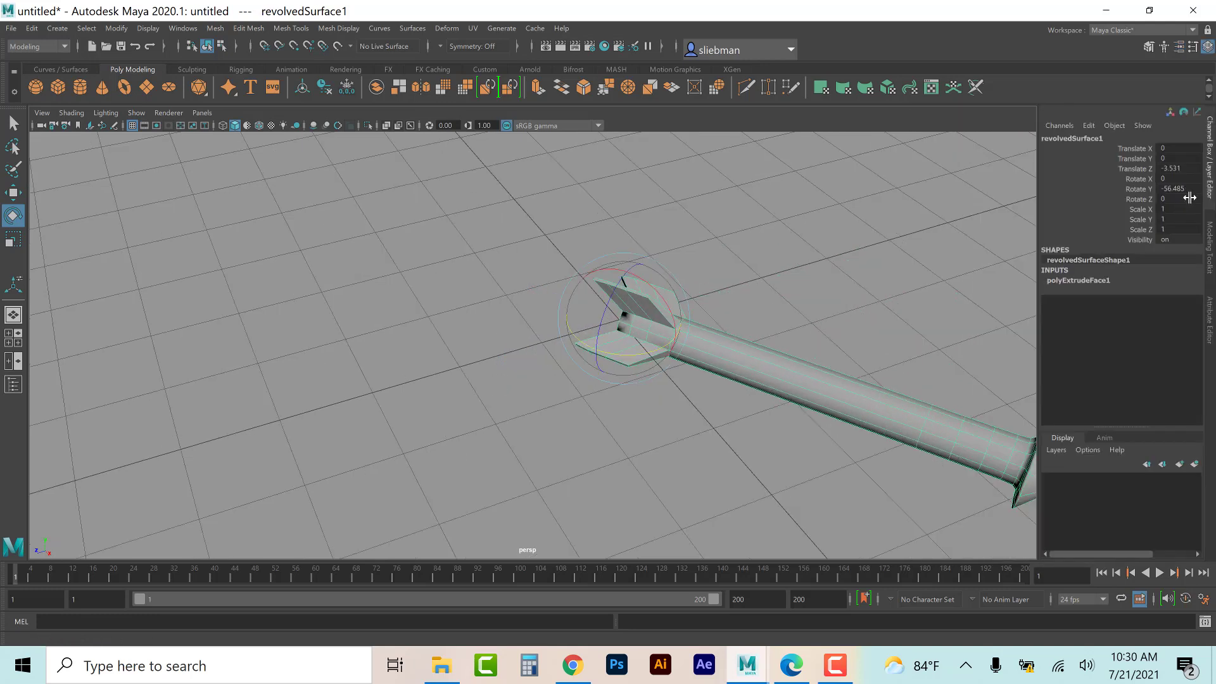
Step: Try a Y rotation of 90 degrees on the arrow, displayed without smoothing
{"action": "double_click", "coordinate": [1190, 188]}
{"action": "type", "text": "90"}
{"action": "key", "text": "Return"}
{"action": "key", "text": "minus"}
{"action": "key", "text": "1"}
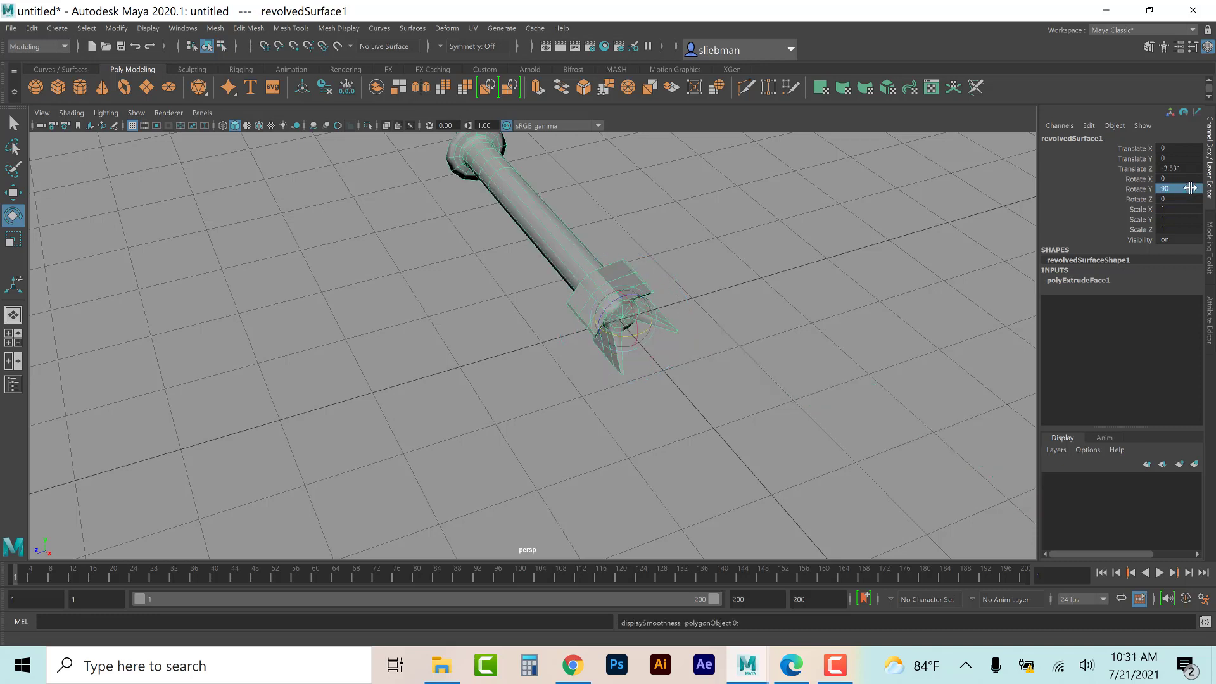
Step: Set the arrow's Y rotation to -90 degrees so its tip points in the positive X direction
{"action": "left_click", "coordinate": [1190, 188]}
{"action": "type", "text": "-90"}
{"action": "key", "text": "Return"}
{"action": "left_click_drag", "start_coordinate": [405, 462], "coordinate": [436, 447], "text": "alt"}
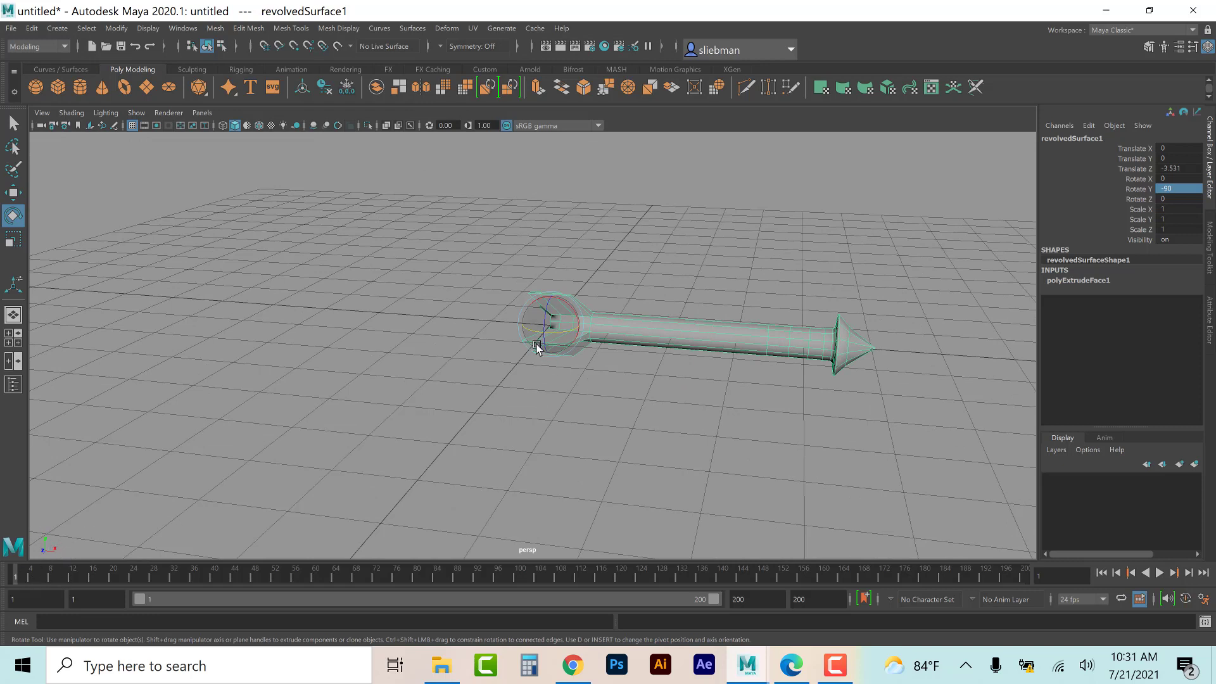
Step: Enlarge the move manipulator and check the arrow's pivot and X direction from several angles
{"action": "key", "text": "w"}
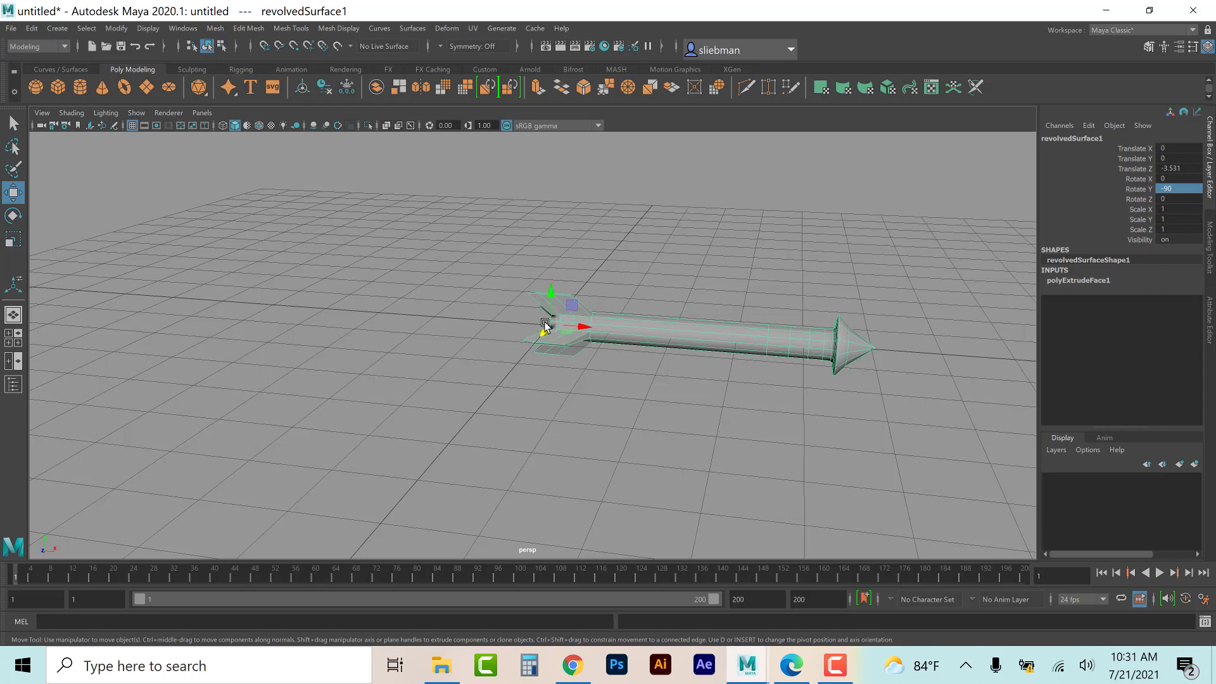
{"action": "key", "text": "plus"}
{"action": "key", "text": "plus"}
{"action": "key", "text": "plus"}
{"action": "key", "text": "plus"}
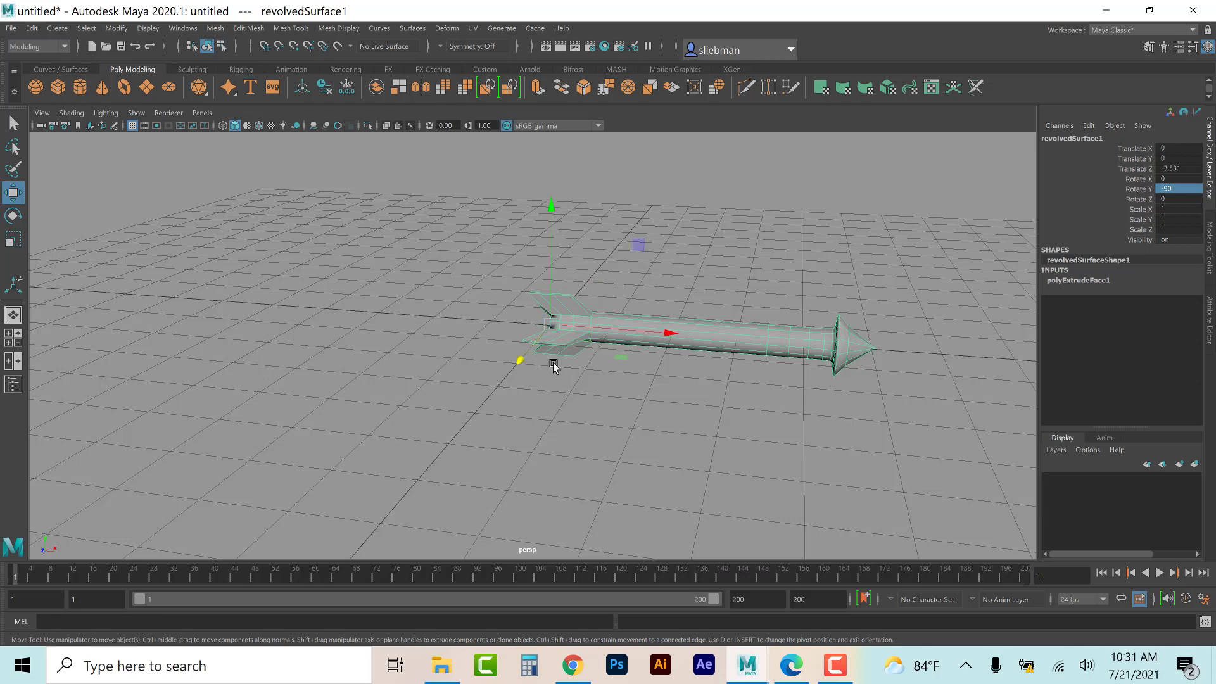
{"action": "left_click_drag", "start_coordinate": [552, 361], "coordinate": [567, 388], "text": "alt"}
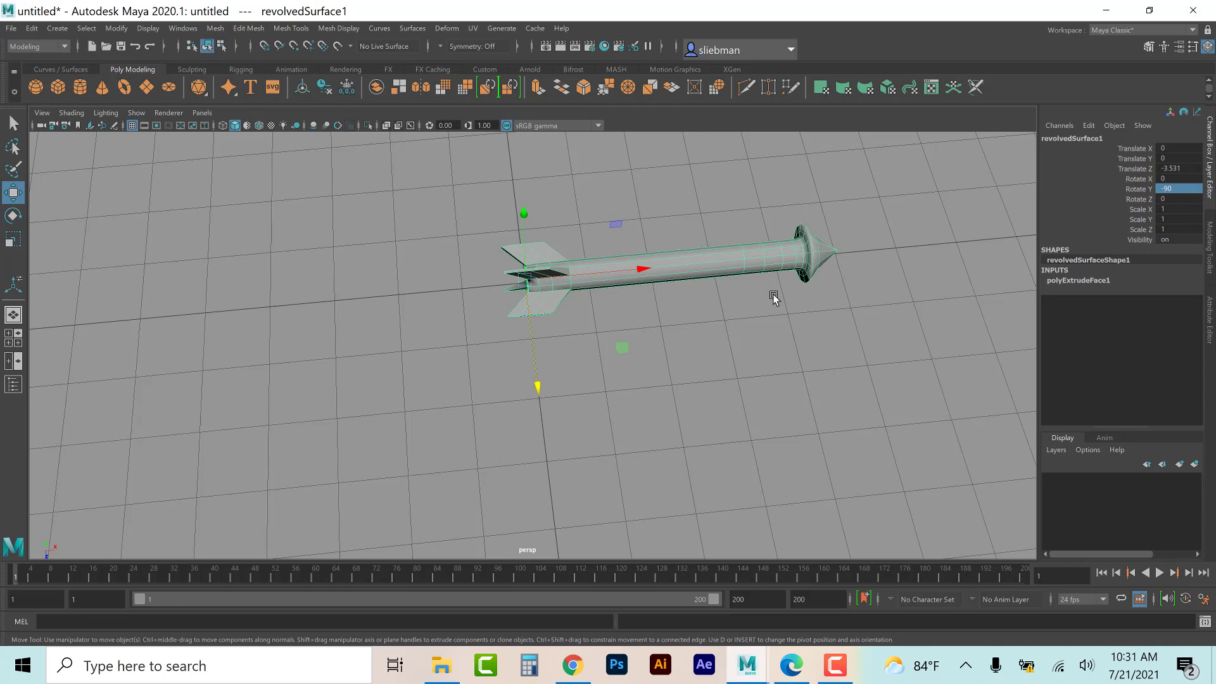
{"action": "left_click_drag", "start_coordinate": [760, 328], "coordinate": [1022, 284], "text": "alt"}
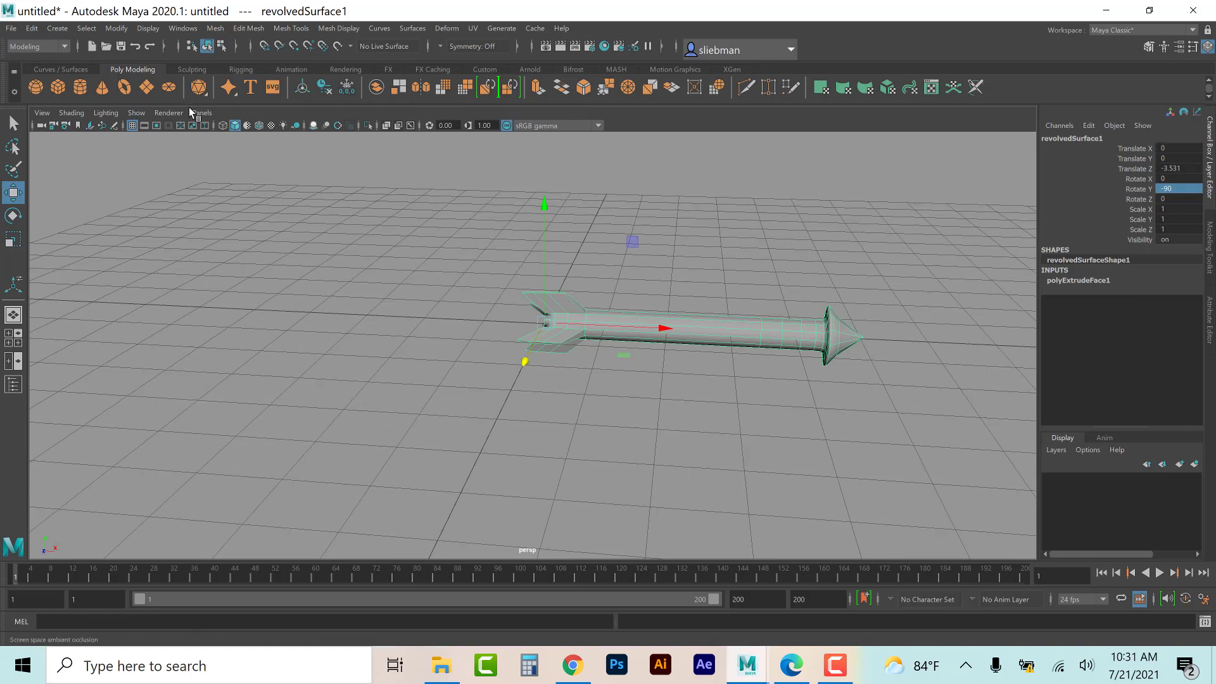
Step: Delete the arrow's construction history and freeze its transformations
{"action": "left_click", "coordinate": [35, 33]}
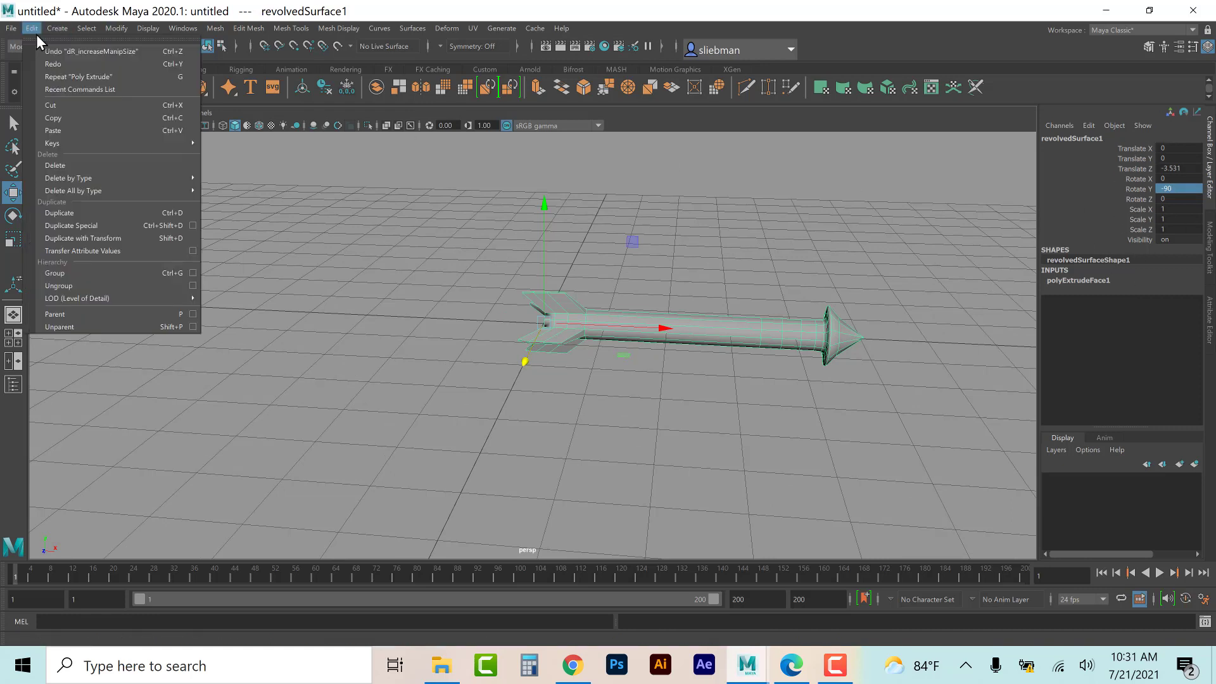
{"action": "mouse_move", "coordinate": [36, 178]}
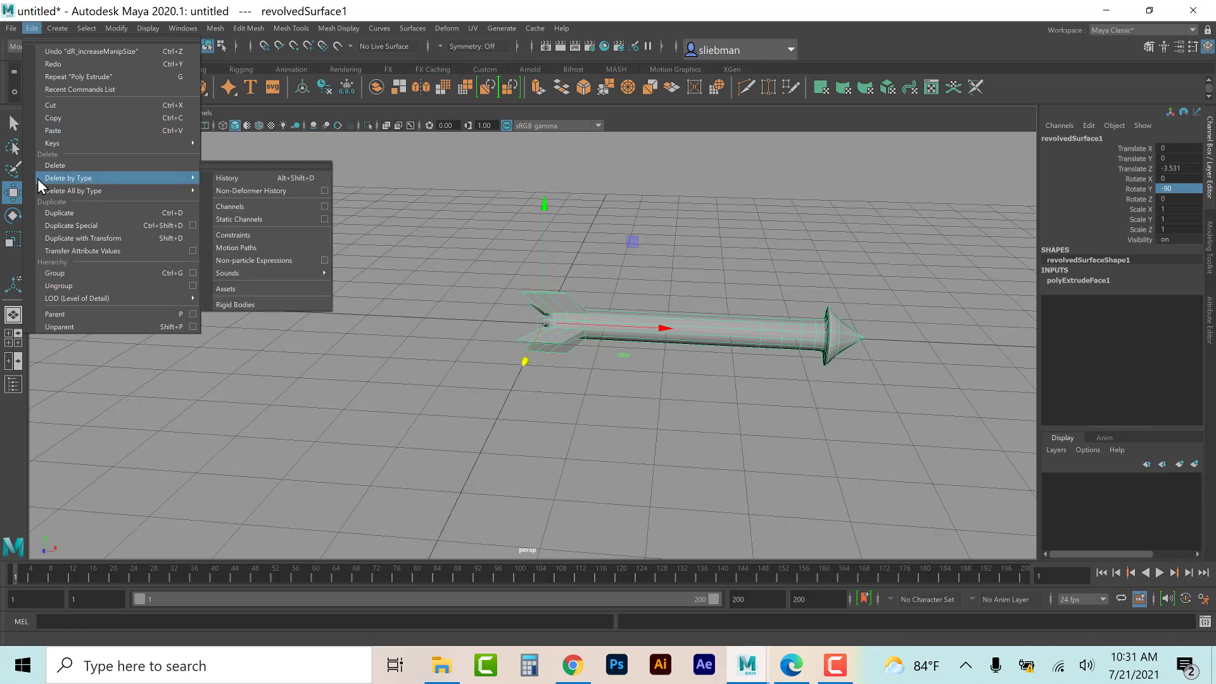
{"action": "left_click", "coordinate": [227, 178]}
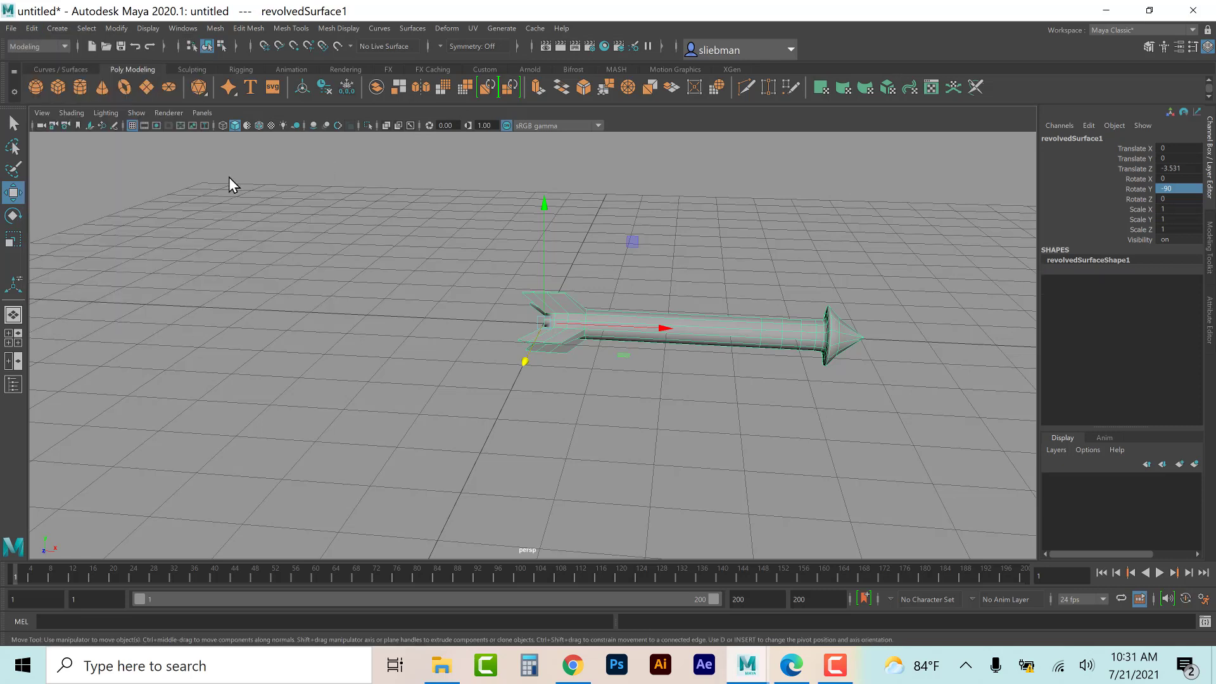
{"action": "left_click", "coordinate": [30, 27]}
{"action": "mouse_move", "coordinate": [109, 28]}
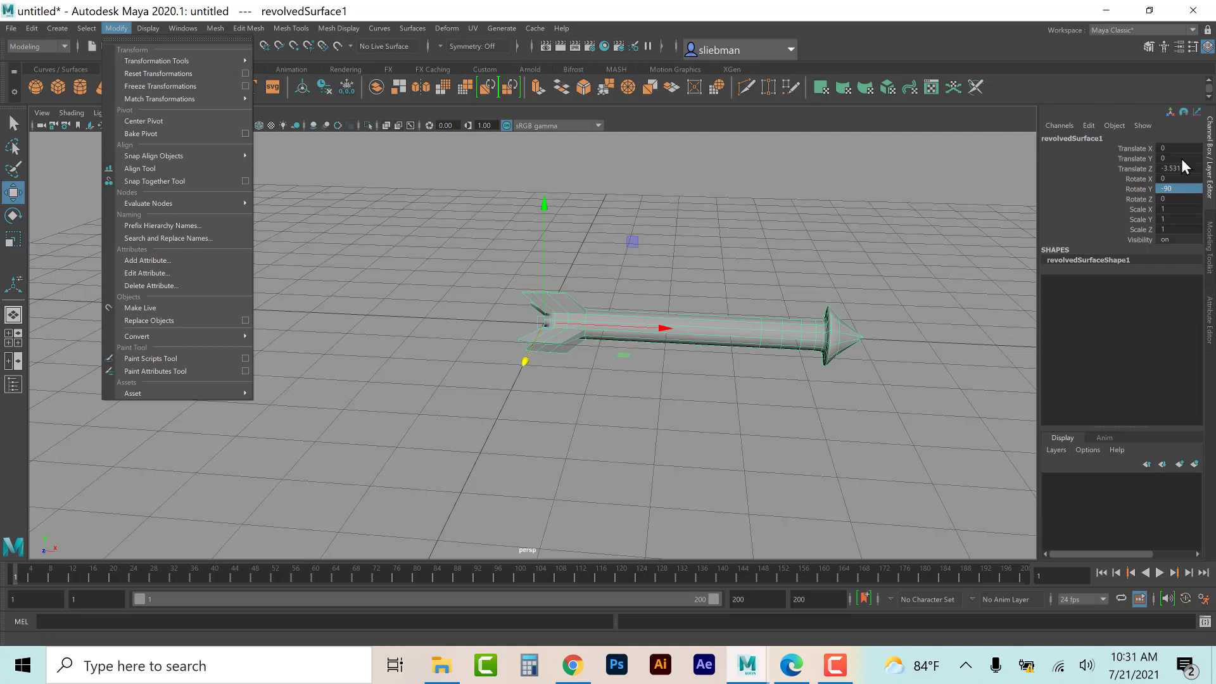
{"action": "left_click", "coordinate": [174, 85]}
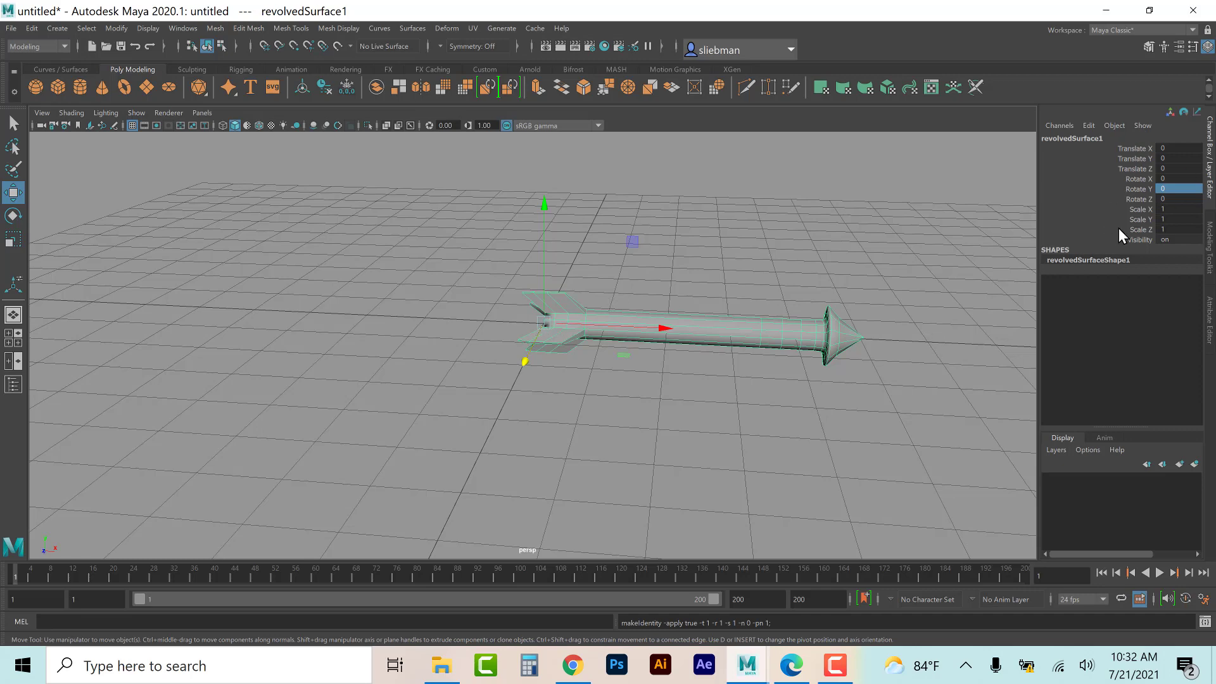
Step: Save the scene as Arrows_A in Maya Binary format in the project's scenes folder
{"action": "left_click_drag", "start_coordinate": [577, 454], "coordinate": [606, 469], "text": "alt"}
{"action": "scroll", "coordinate": [606, 472], "scroll_direction": "down", "scroll_amount": 8}
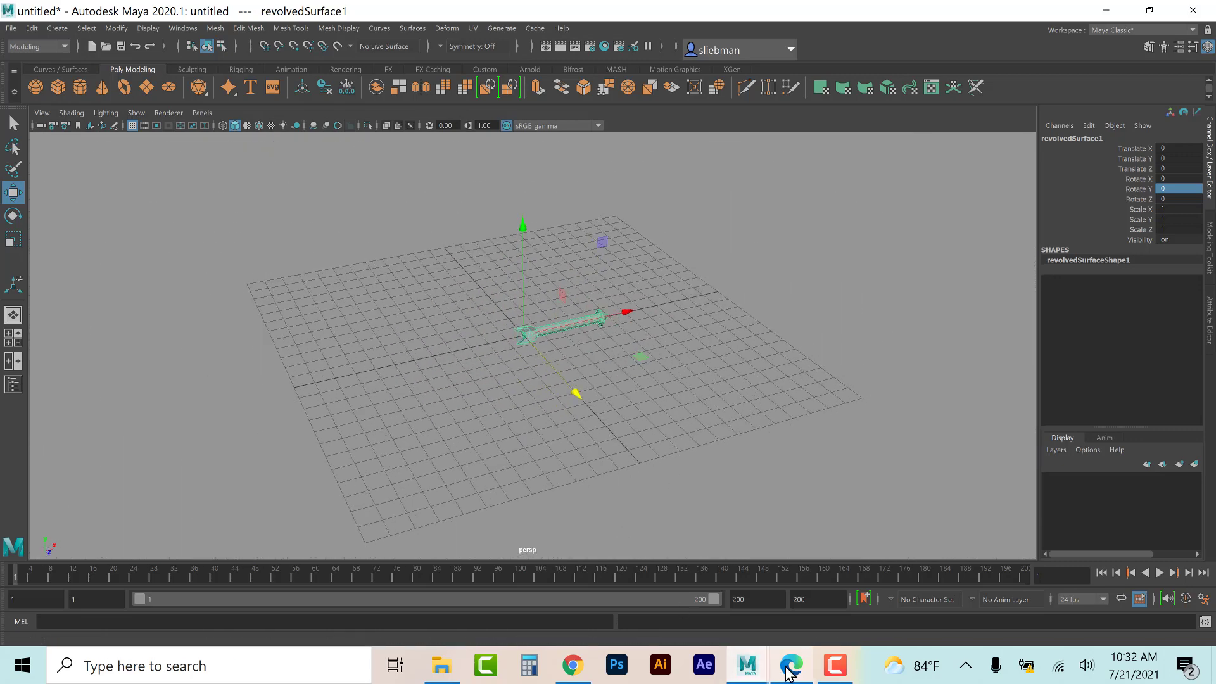
{"action": "left_click", "coordinate": [11, 28]}
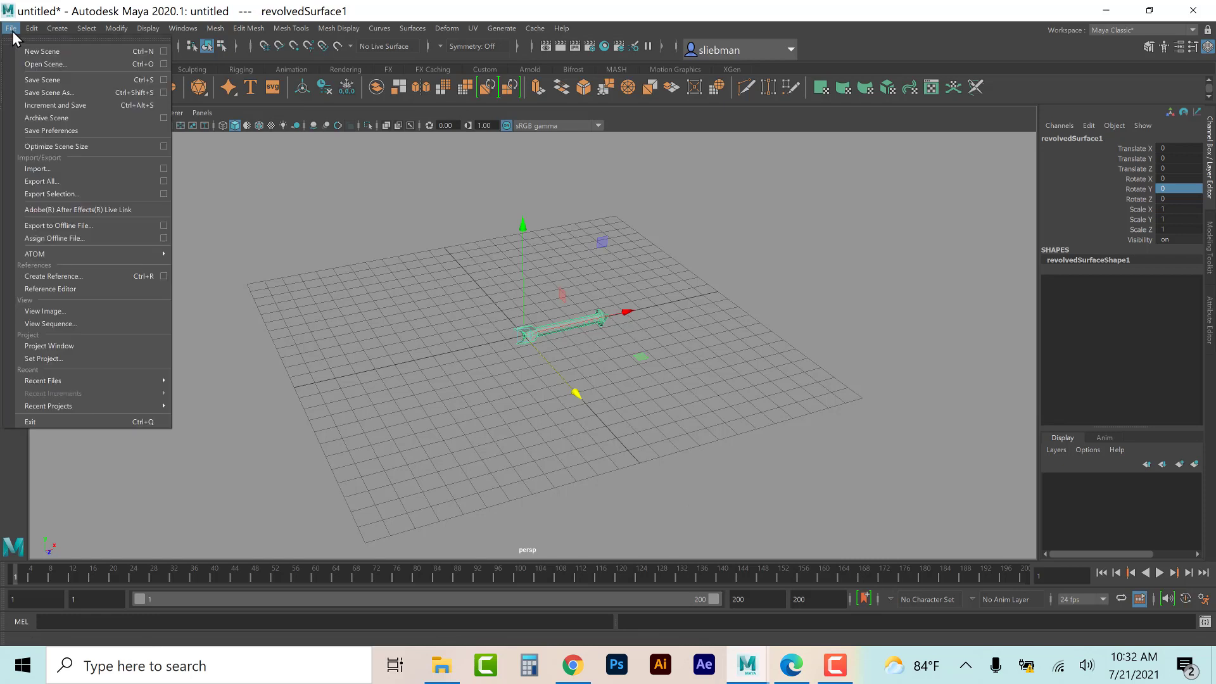
{"action": "left_click", "coordinate": [43, 93]}
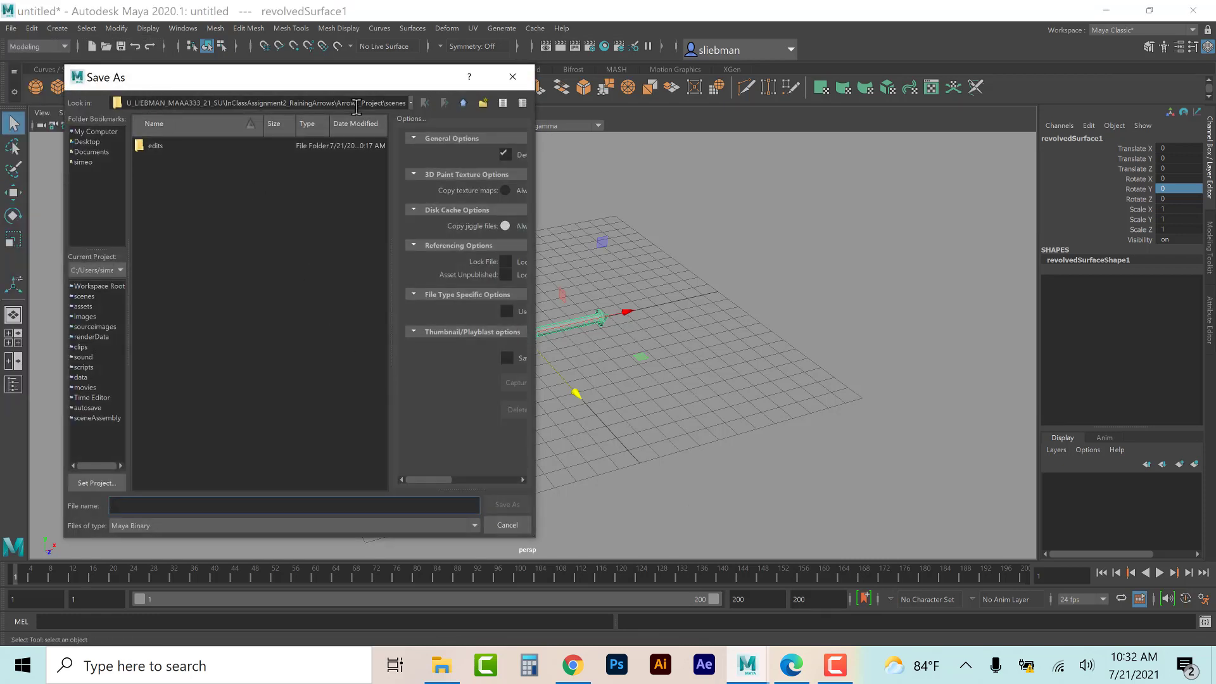
{"action": "type", "text": "Arrows_A"}
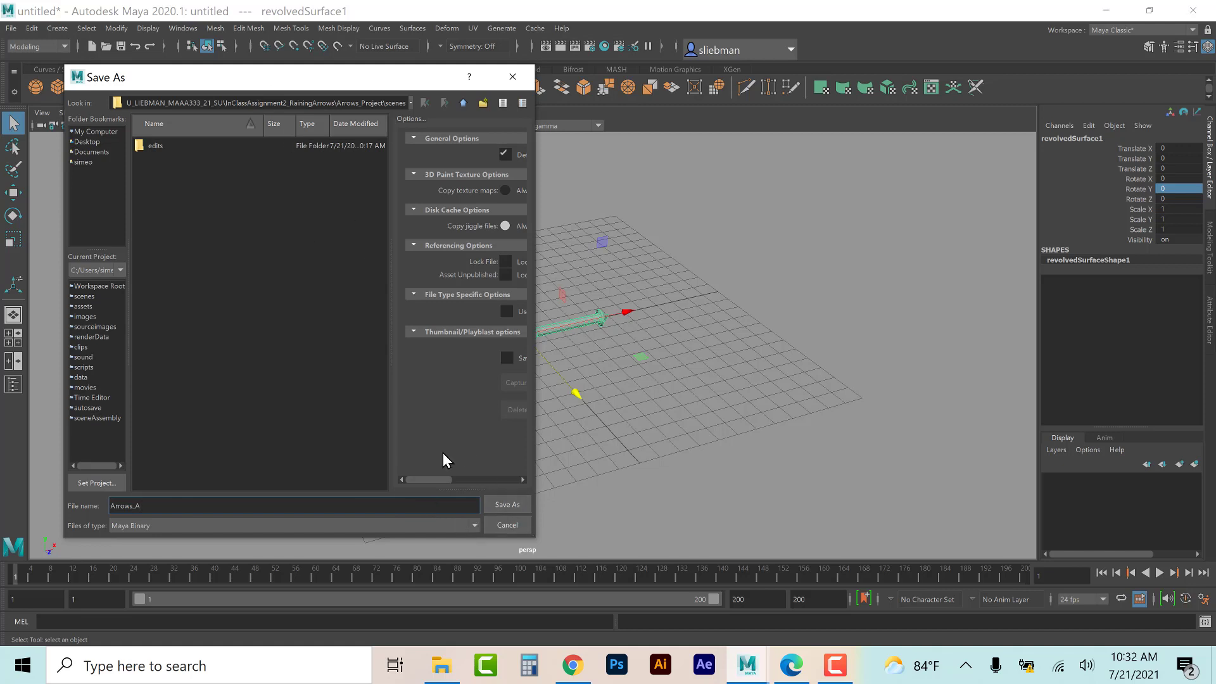
{"action": "left_click", "coordinate": [505, 503]}
{"action": "key", "text": "w"}
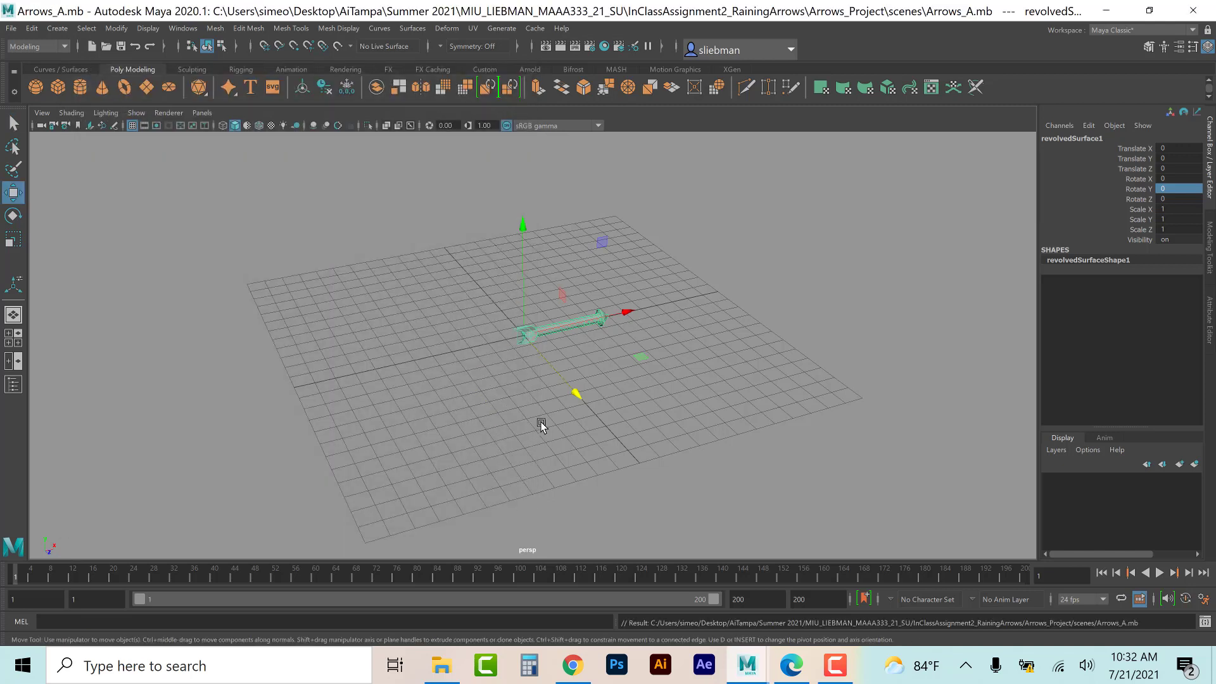
Step: Switch to the Raining Arrows PDF in Edge to read the scene-saving and emitter plane requirements, and return to Maya
{"action": "left_click", "coordinate": [790, 665]}
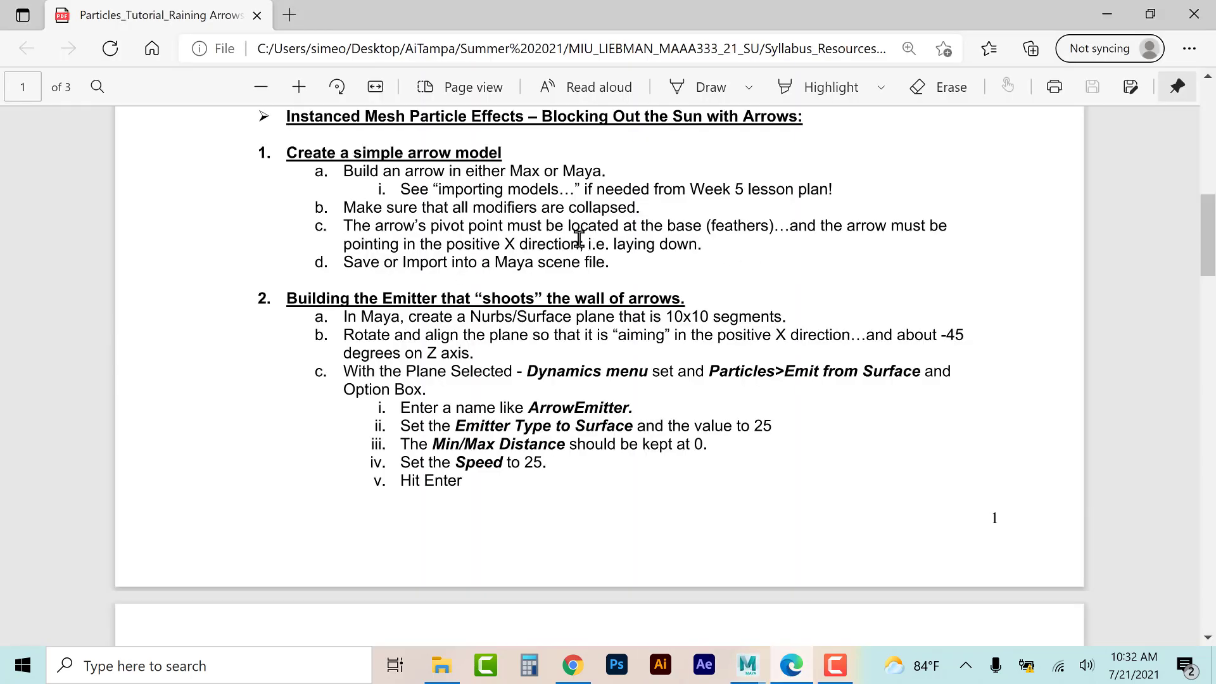
{"action": "left_click_drag", "start_coordinate": [345, 263], "coordinate": [601, 268]}
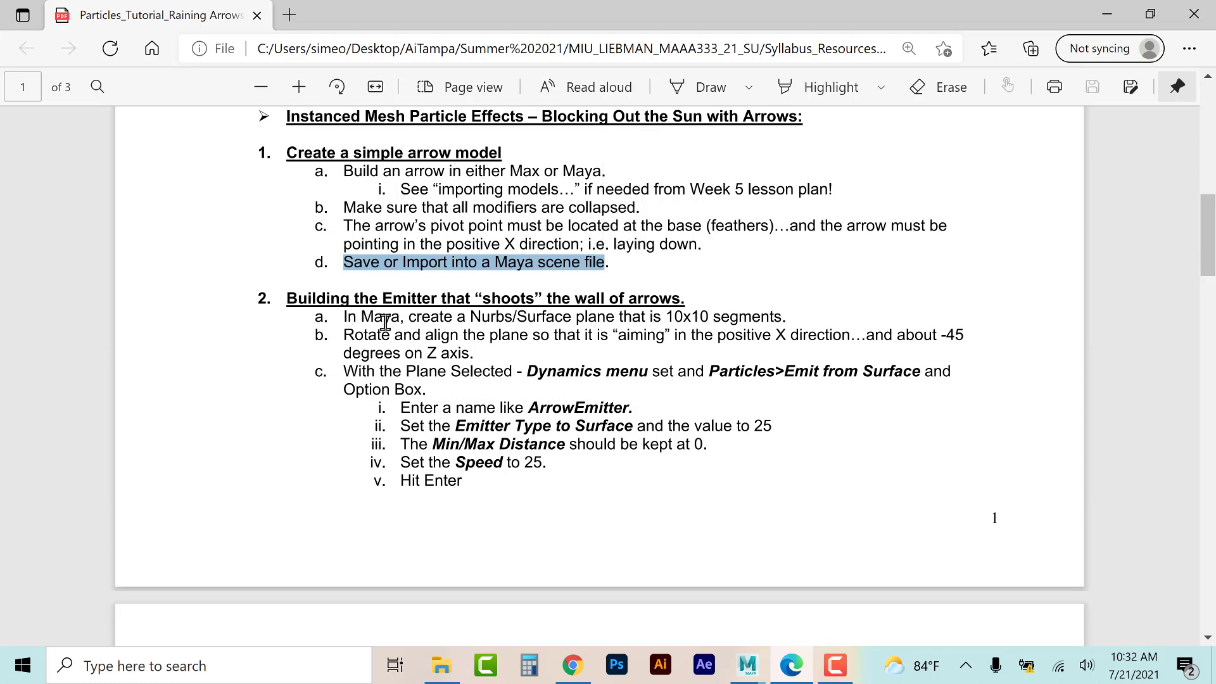
{"action": "left_click_drag", "start_coordinate": [470, 315], "coordinate": [788, 318]}
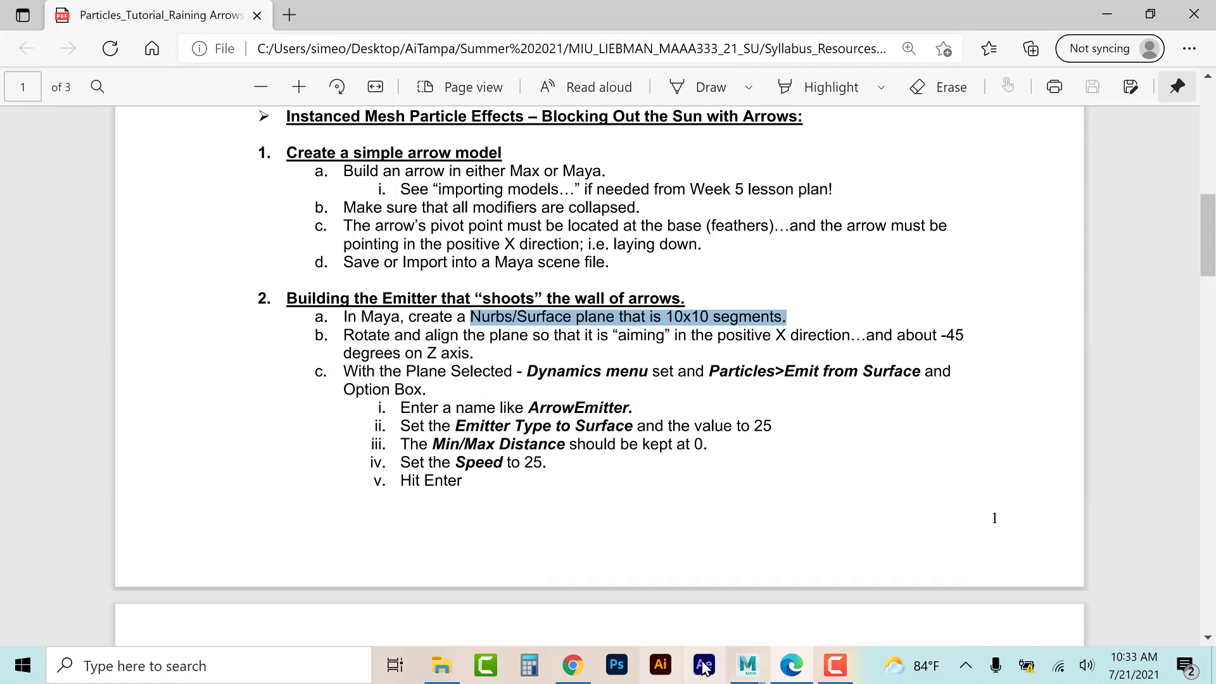
{"action": "mouse_move", "coordinate": [744, 670]}
{"action": "left_click", "coordinate": [785, 527]}
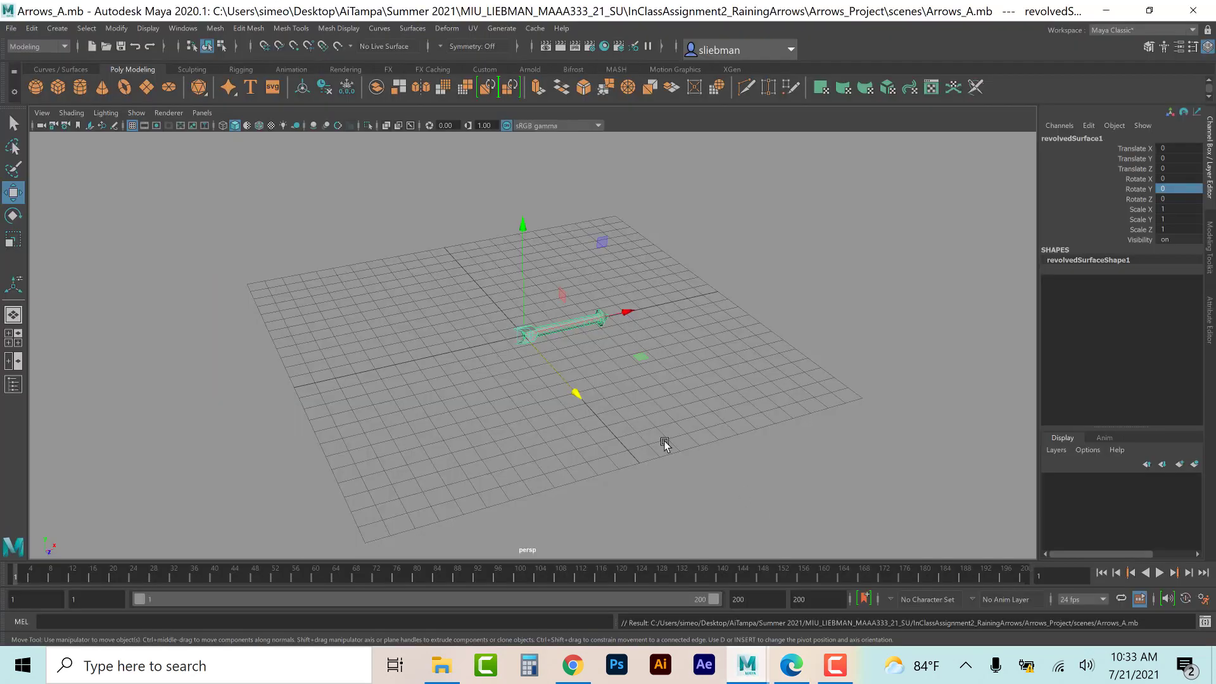
Step: Create a polygon plane, move it along X to about -13.15, and scale it to about 3.96, with Z about 4.78
{"action": "left_click", "coordinate": [146, 91]}
{"action": "left_click_drag", "start_coordinate": [625, 313], "coordinate": [395, 371]}
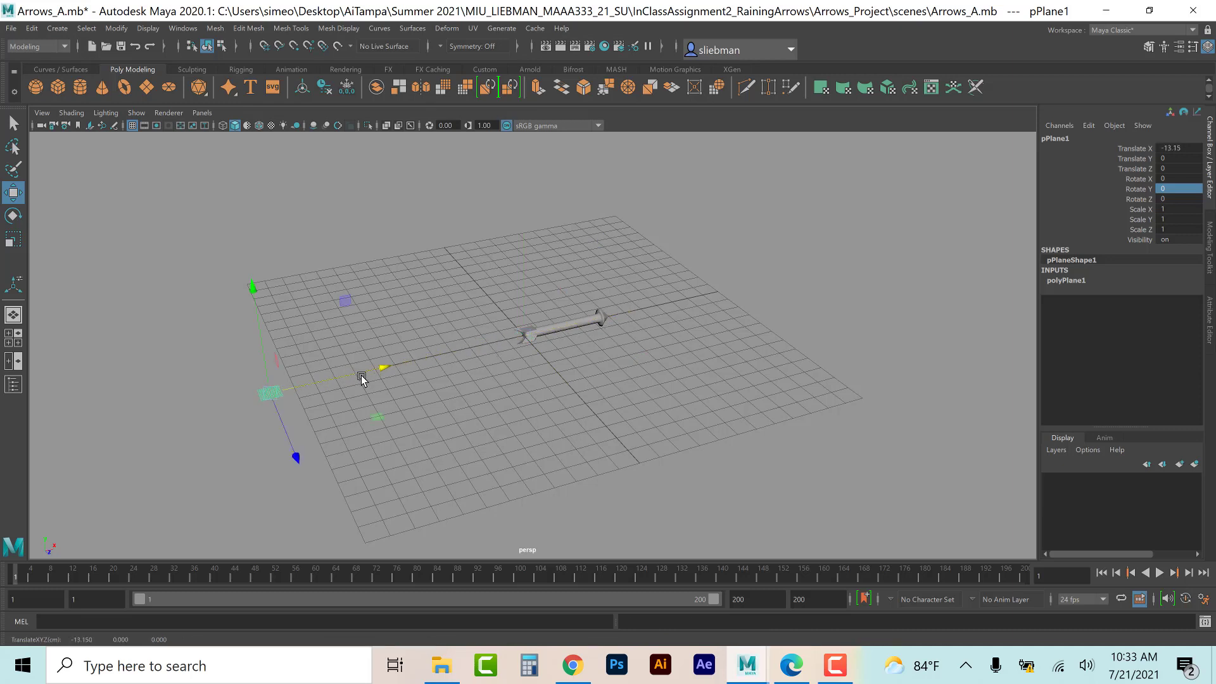
{"action": "key", "text": "r"}
{"action": "left_click_drag", "start_coordinate": [270, 392], "coordinate": [312, 361]}
{"action": "left_click_drag", "start_coordinate": [296, 456], "coordinate": [306, 477]}
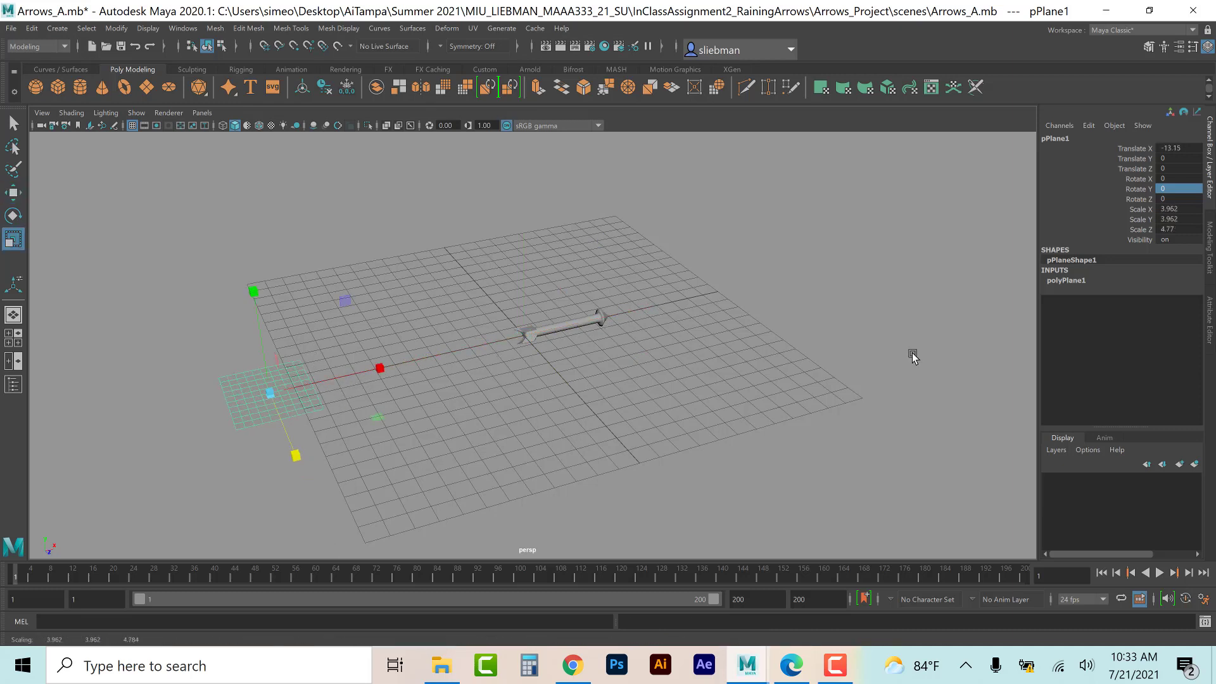
Step: Show the plane's subdivision settings and stretch the plane to a scale of about 35.29 in Z and 9.78 in X
{"action": "left_click", "coordinate": [1068, 281]}
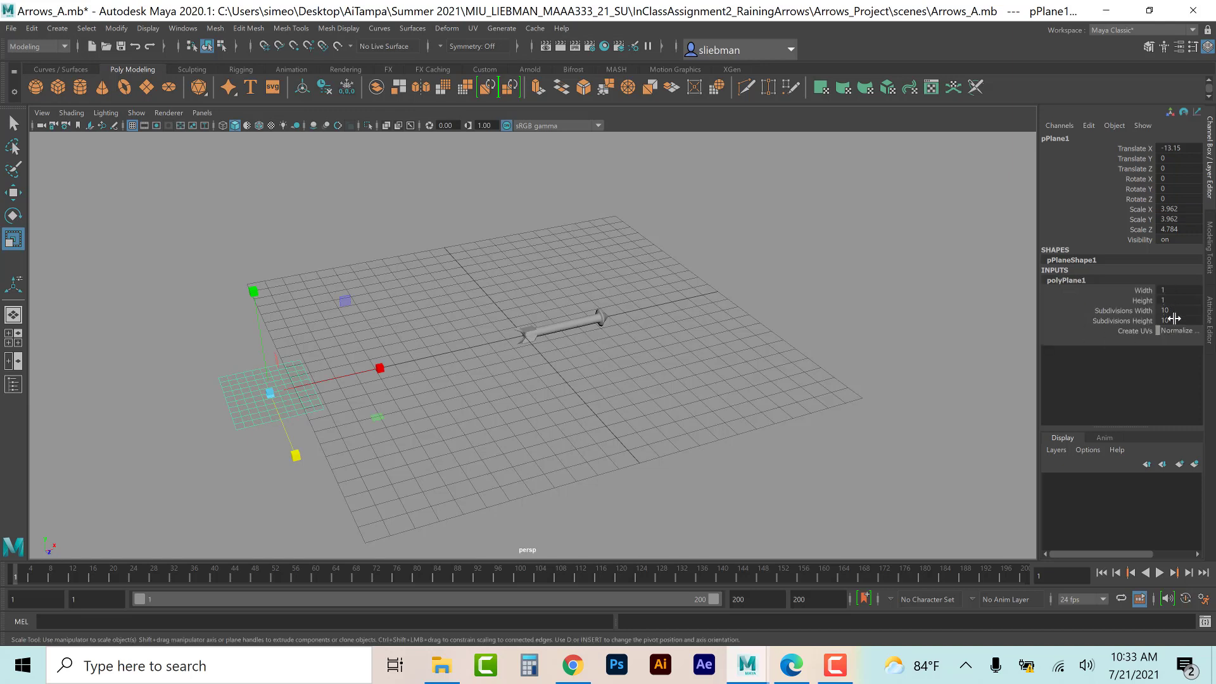
{"action": "left_click_drag", "start_coordinate": [294, 457], "coordinate": [339, 560]}
{"action": "left_click_drag", "start_coordinate": [293, 457], "coordinate": [344, 577]}
{"action": "scroll", "coordinate": [424, 398], "scroll_direction": "down", "scroll_amount": 4}
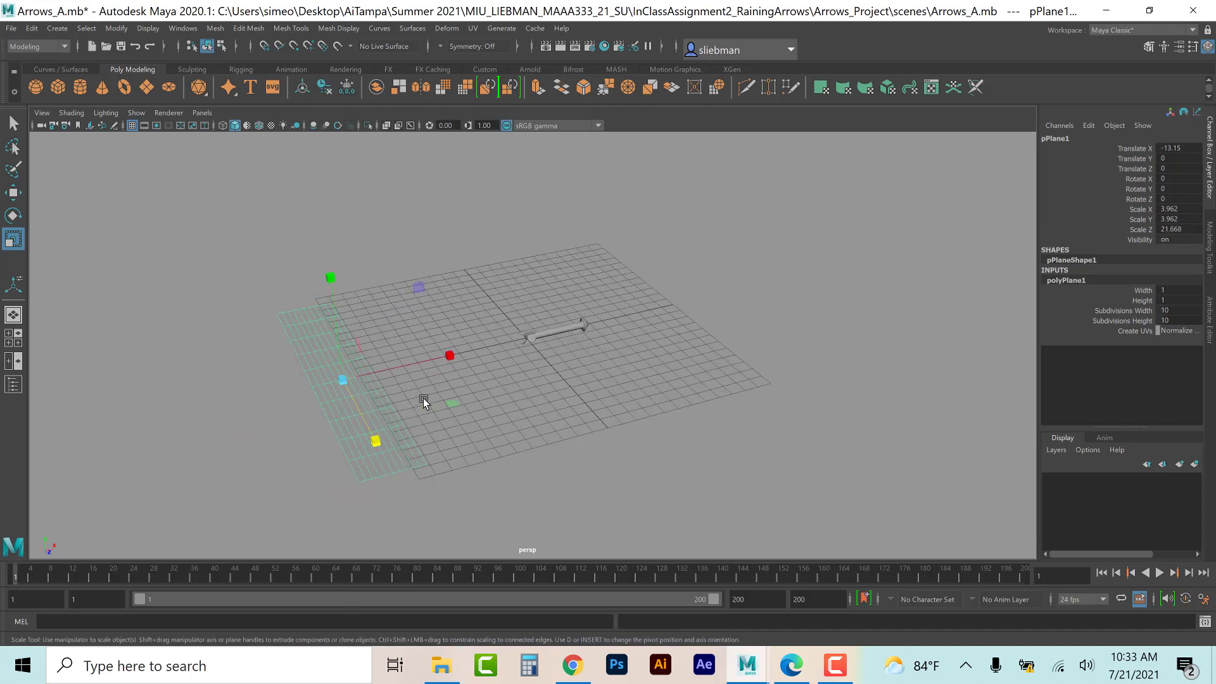
{"action": "left_click_drag", "start_coordinate": [393, 448], "coordinate": [427, 525]}
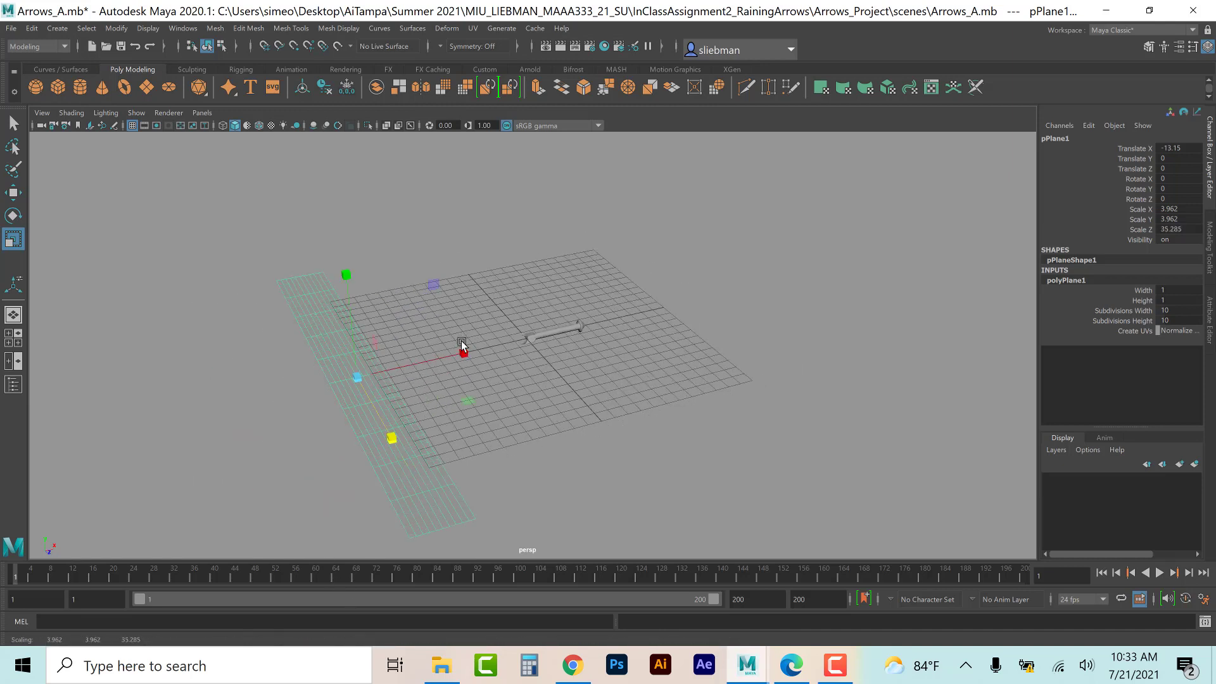
{"action": "left_click_drag", "start_coordinate": [462, 355], "coordinate": [612, 300]}
Step: Scale the arrow uniformly down to about 0.687 and freeze its transformations
{"action": "left_click", "coordinate": [533, 336]}
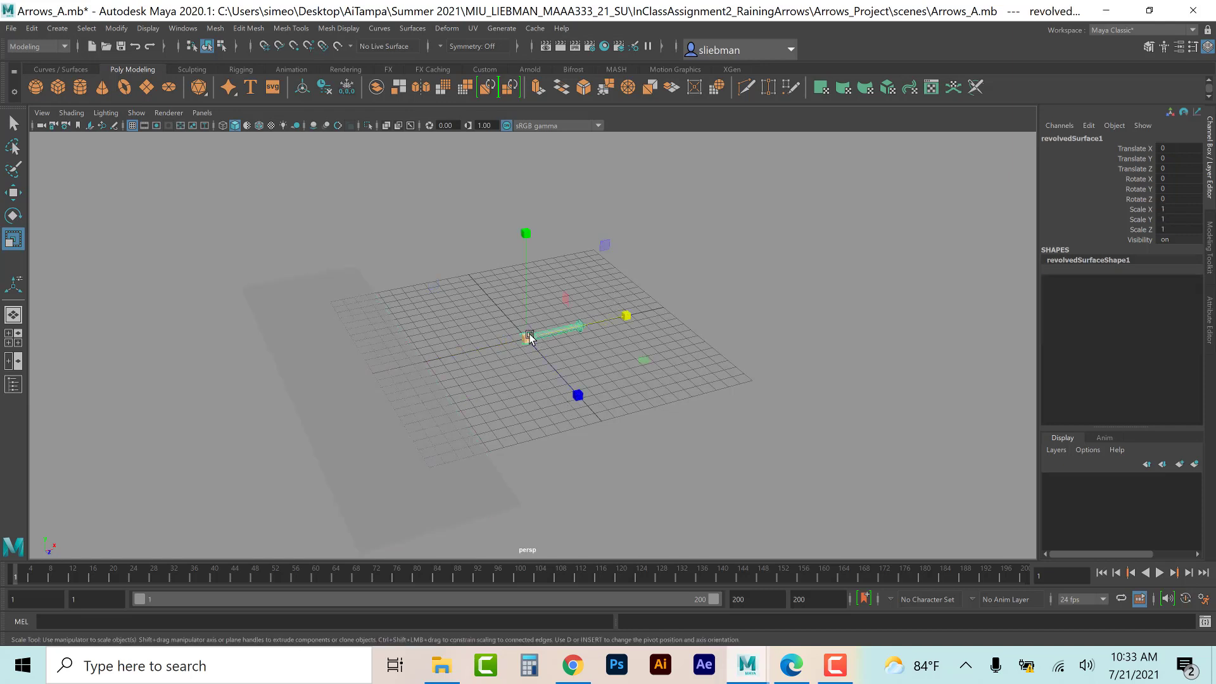
{"action": "left_click_drag", "start_coordinate": [530, 337], "coordinate": [508, 361]}
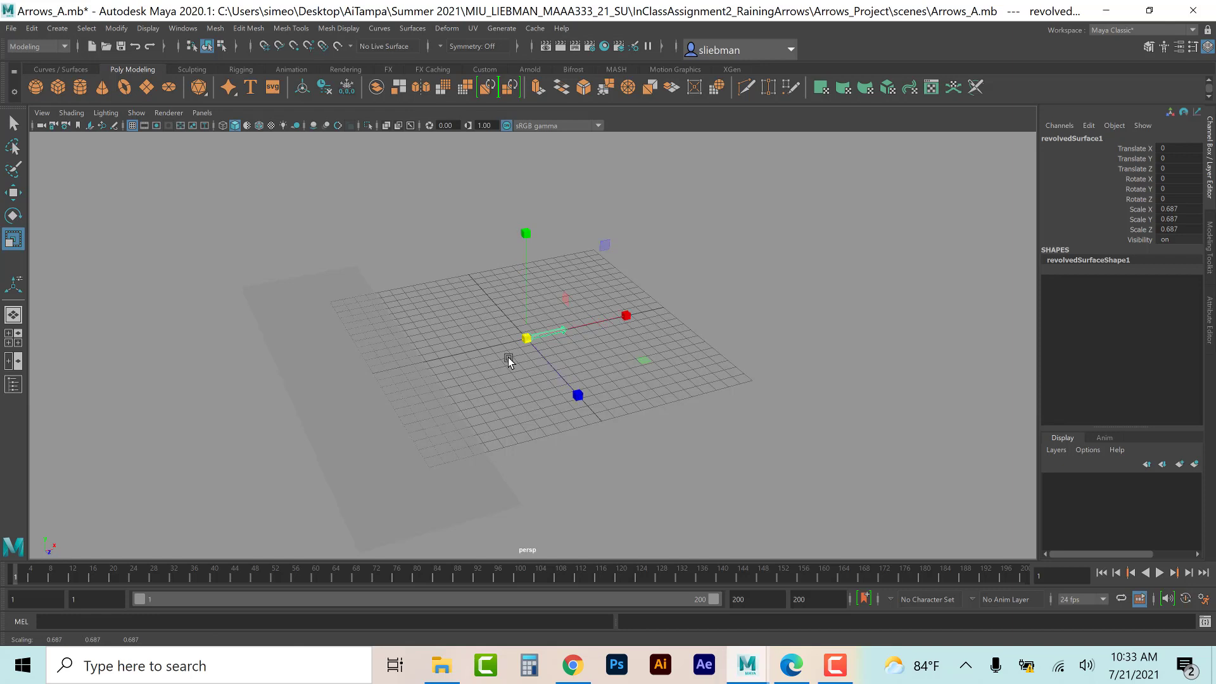
{"action": "left_click", "coordinate": [118, 29]}
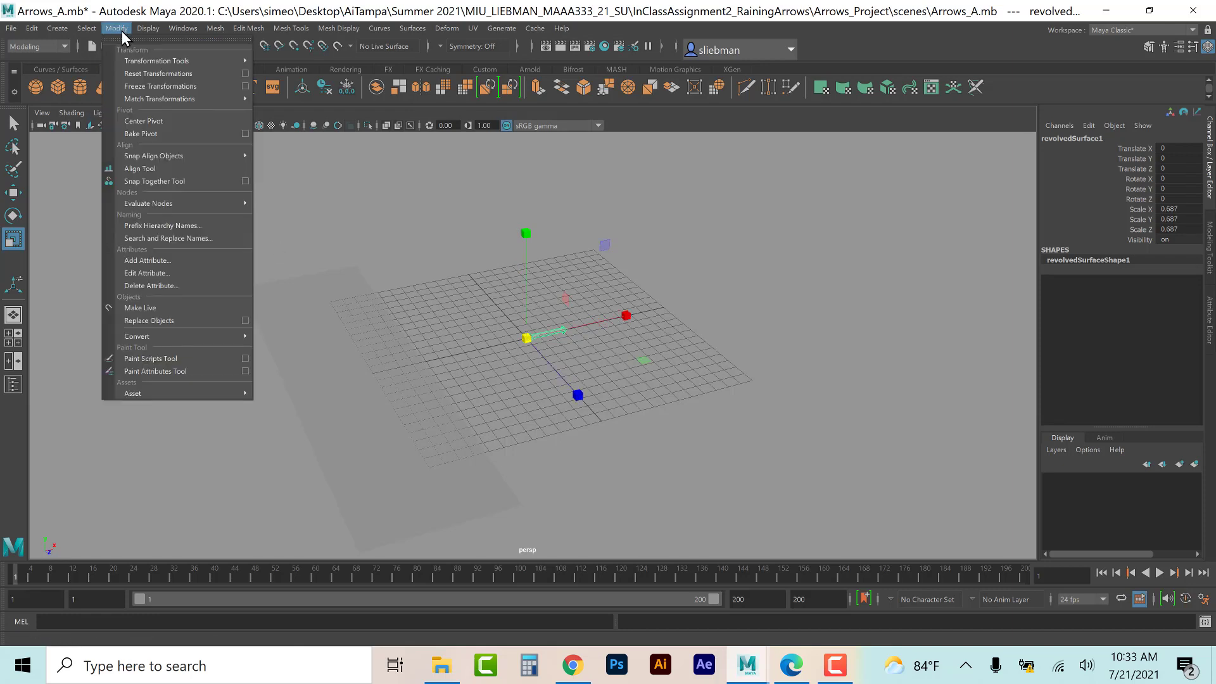
{"action": "left_click", "coordinate": [138, 87]}
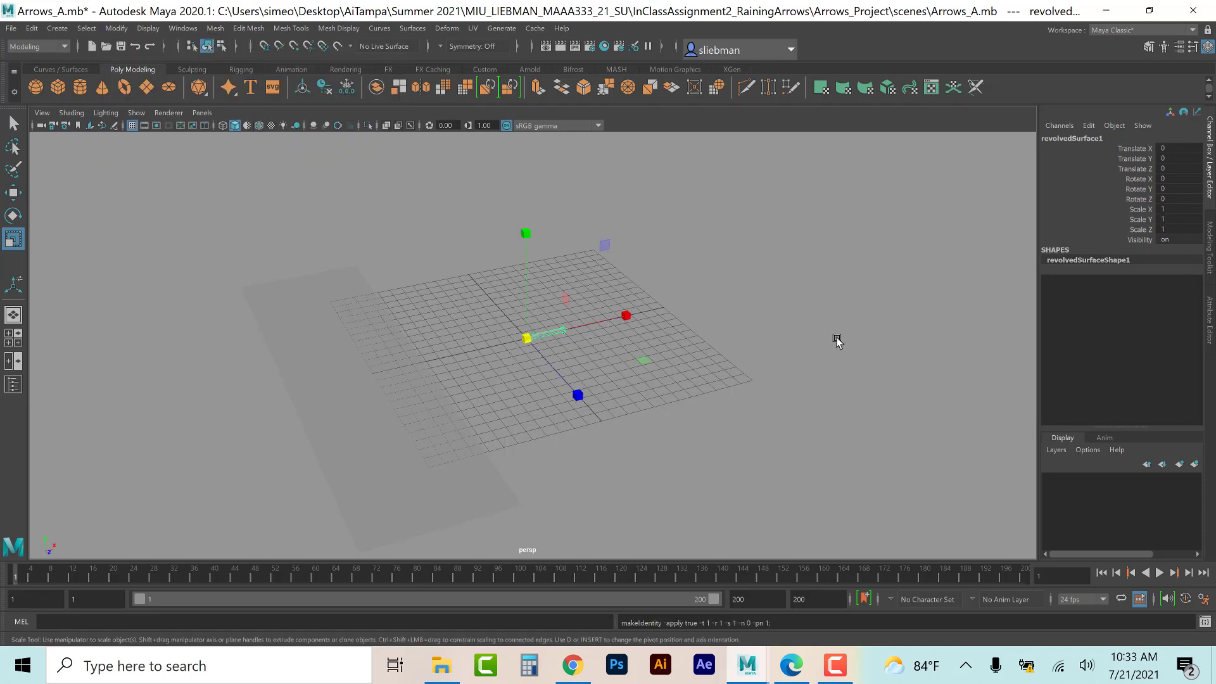
Step: Turn on wireframe over shaded display in the perspective view and select the plane
{"action": "left_click", "coordinate": [352, 453]}
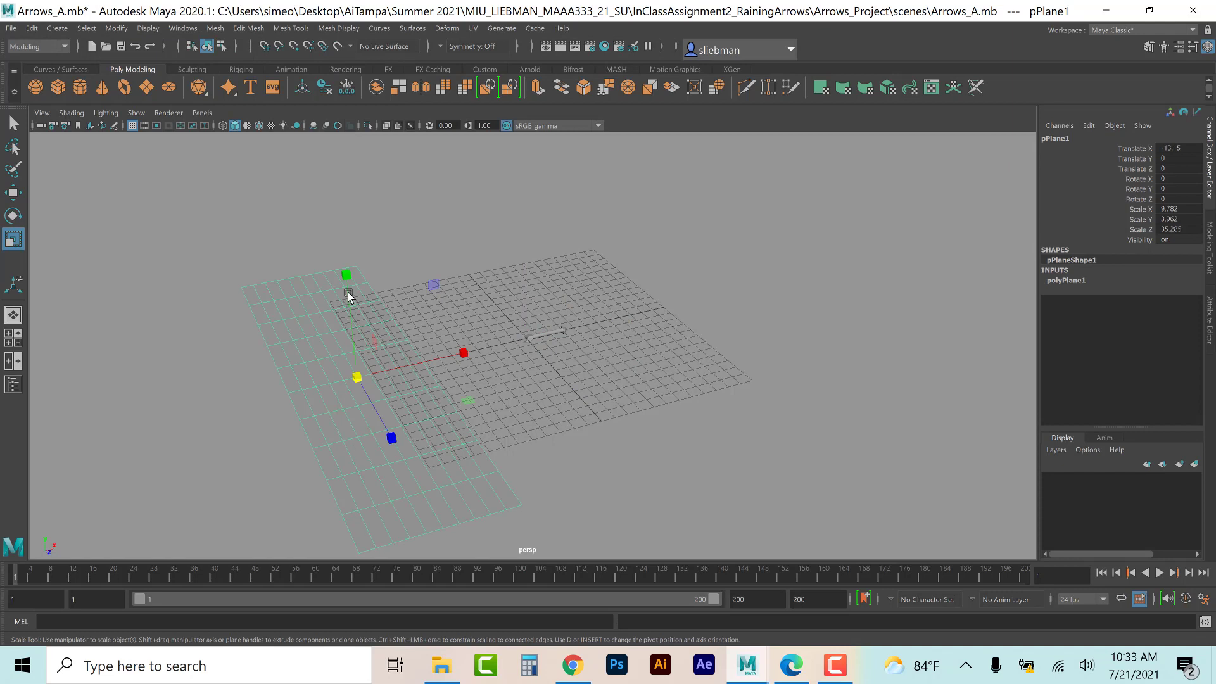
{"action": "left_click", "coordinate": [259, 126]}
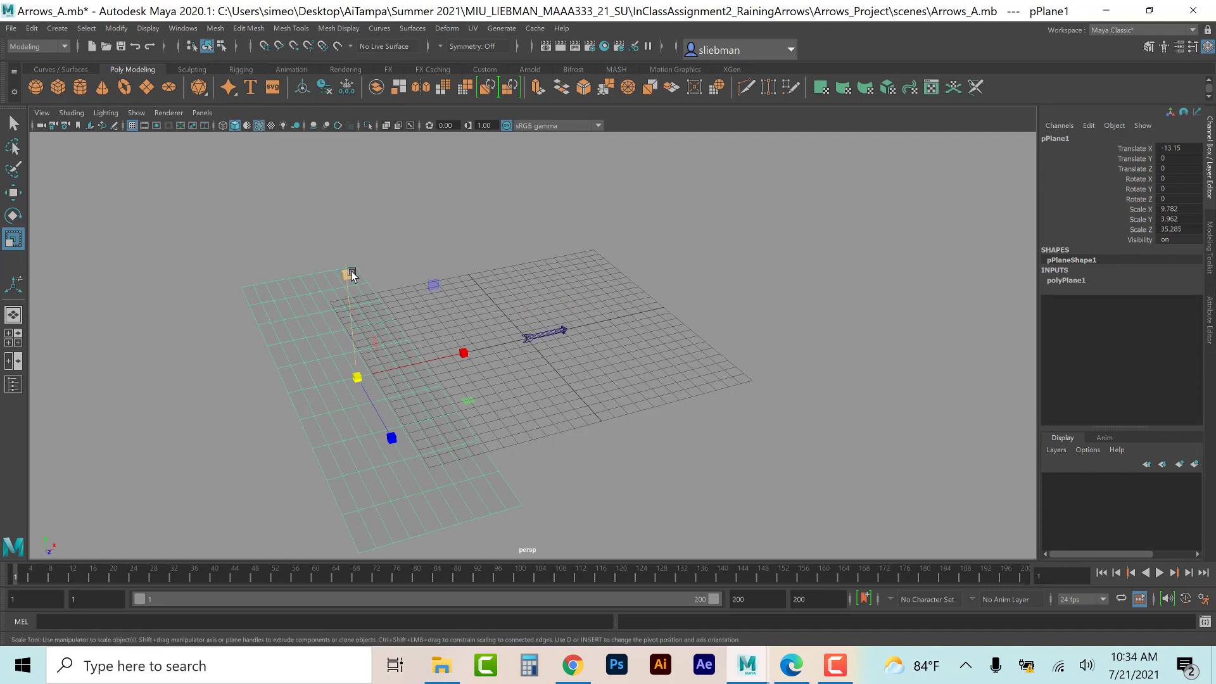
{"action": "left_click", "coordinate": [575, 466]}
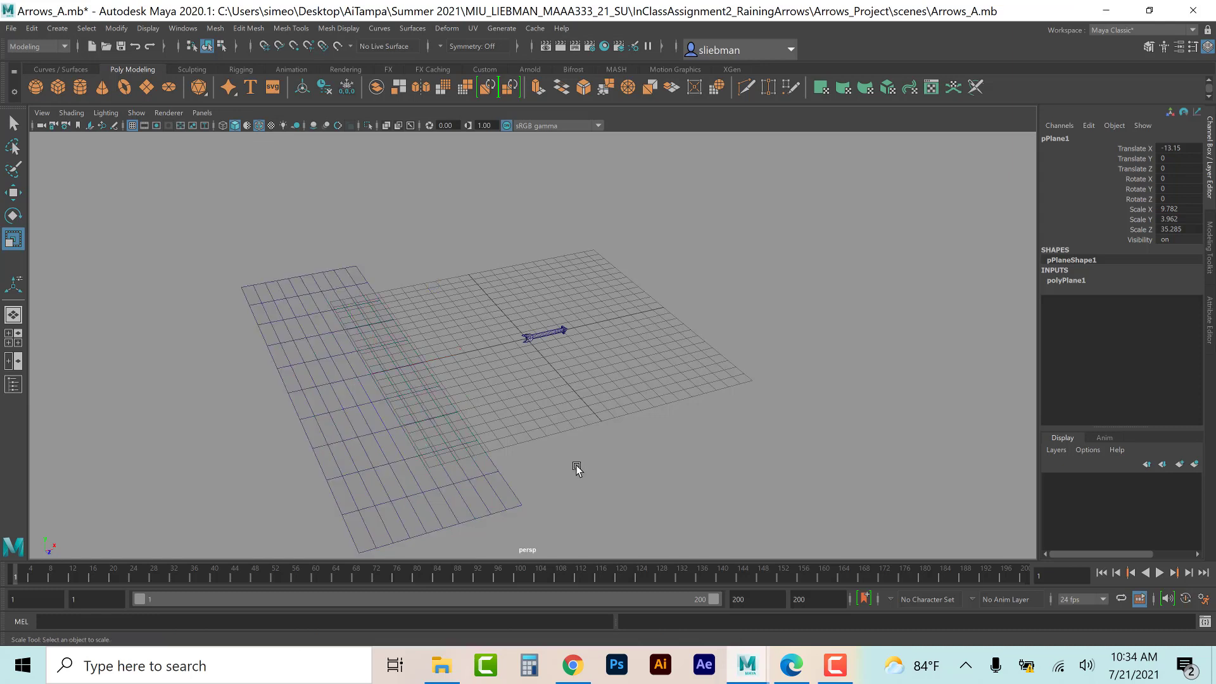
{"action": "left_click", "coordinate": [291, 358]}
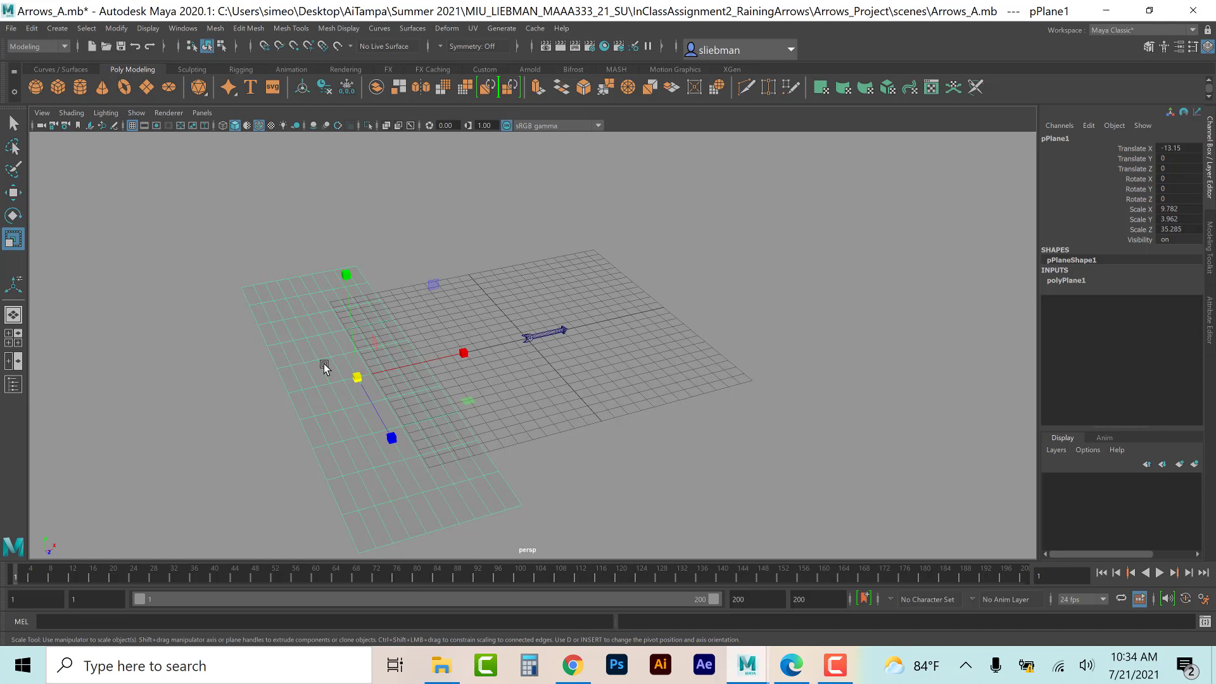
Step: Move the plane away from the arrow along X to about -45.78
{"action": "scroll", "coordinate": [326, 368], "scroll_direction": "down", "scroll_amount": 3}
{"action": "key", "text": "w"}
{"action": "left_click_drag", "start_coordinate": [532, 342], "coordinate": [273, 403]}
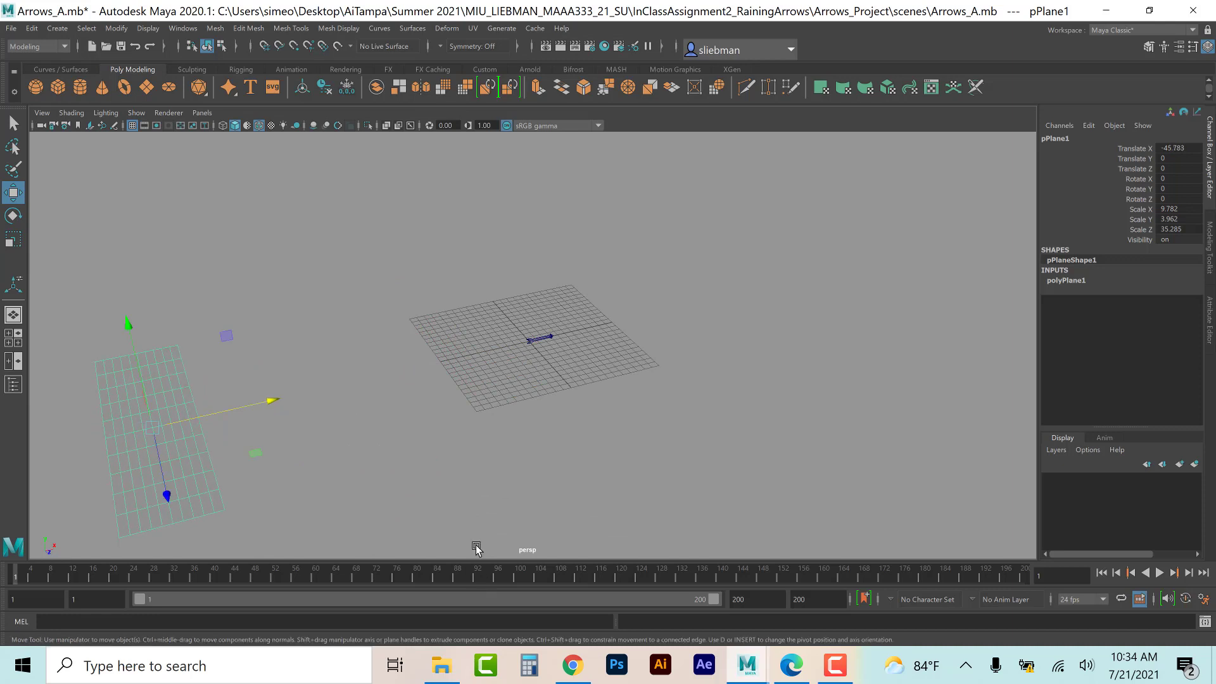
Step: Check the emitter alignment instructions in the Edge PDF, return to Maya, and rotate the plane to about -45.9 degrees in Z
{"action": "left_click", "coordinate": [791, 665]}
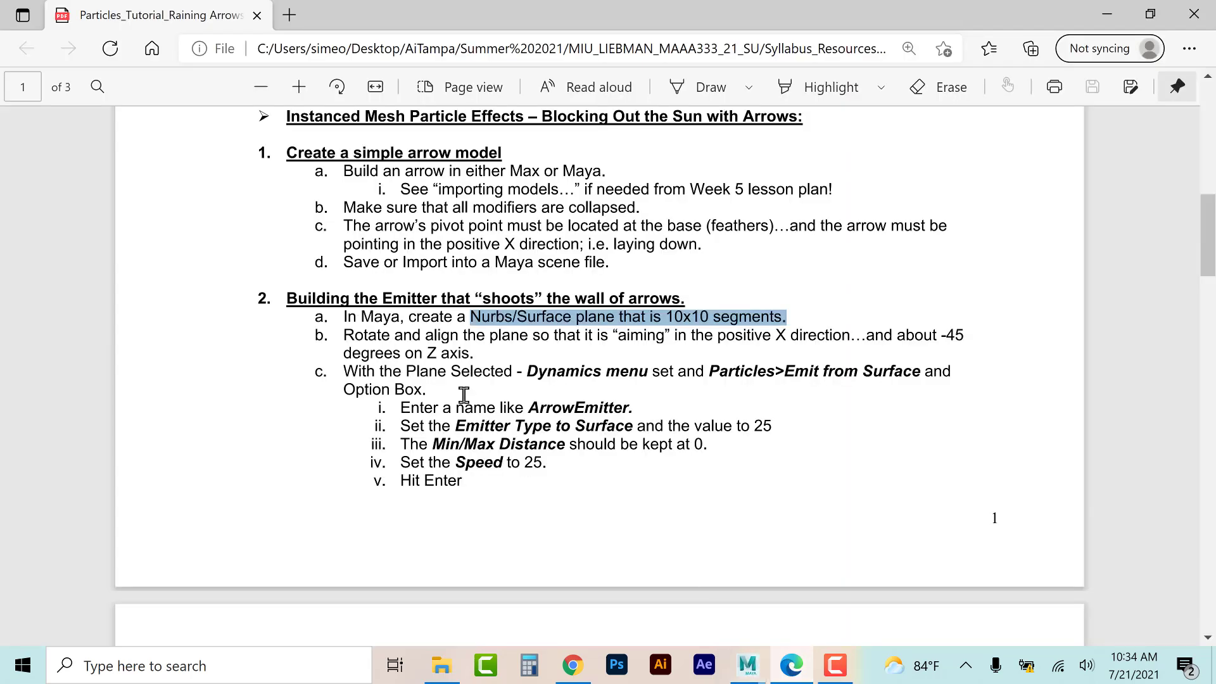
{"action": "left_click", "coordinate": [455, 378]}
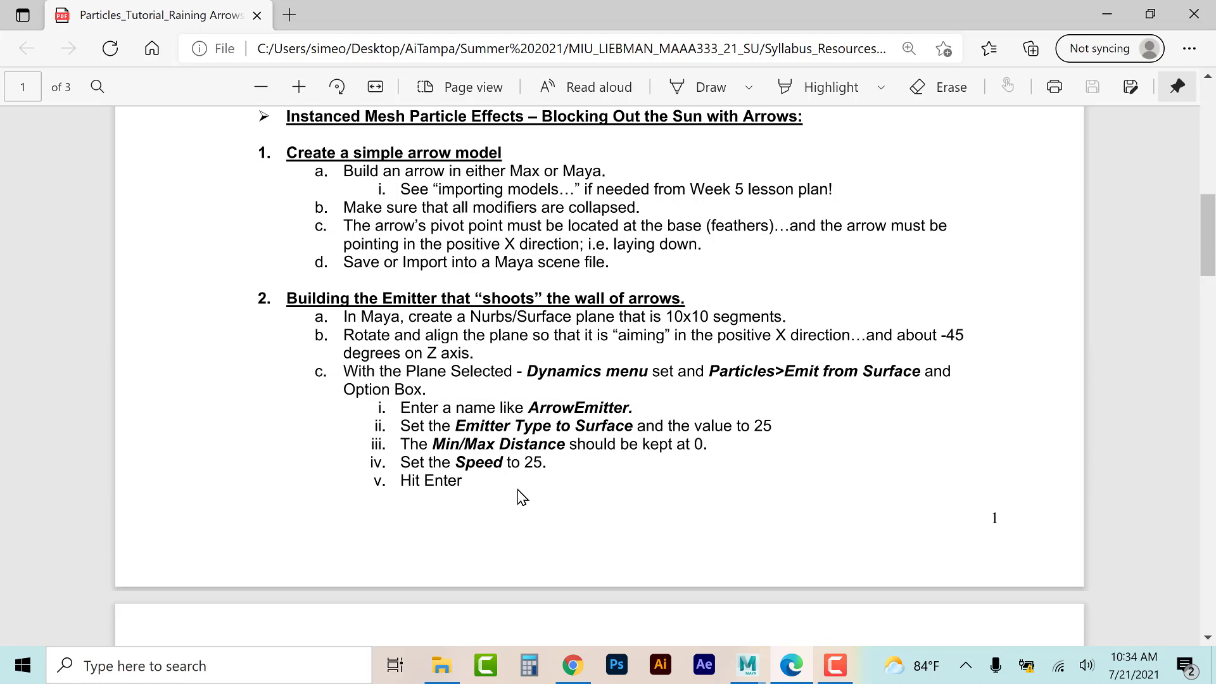
{"action": "left_click", "coordinate": [728, 660]}
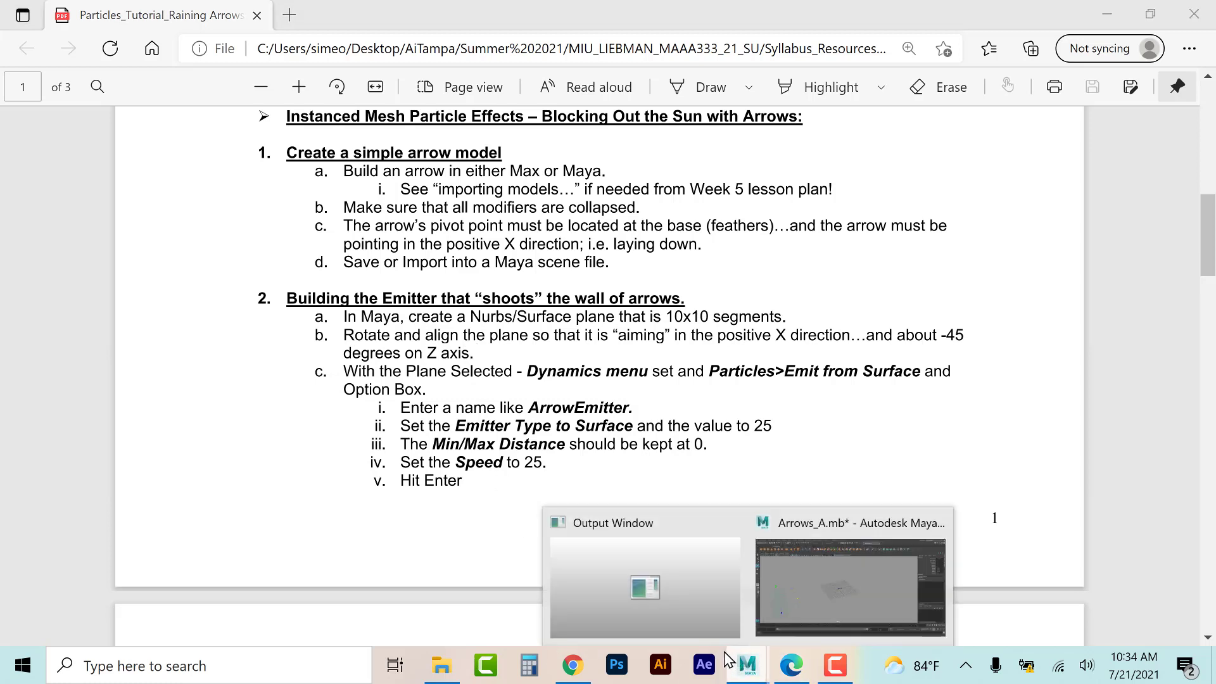
{"action": "left_click", "coordinate": [795, 531]}
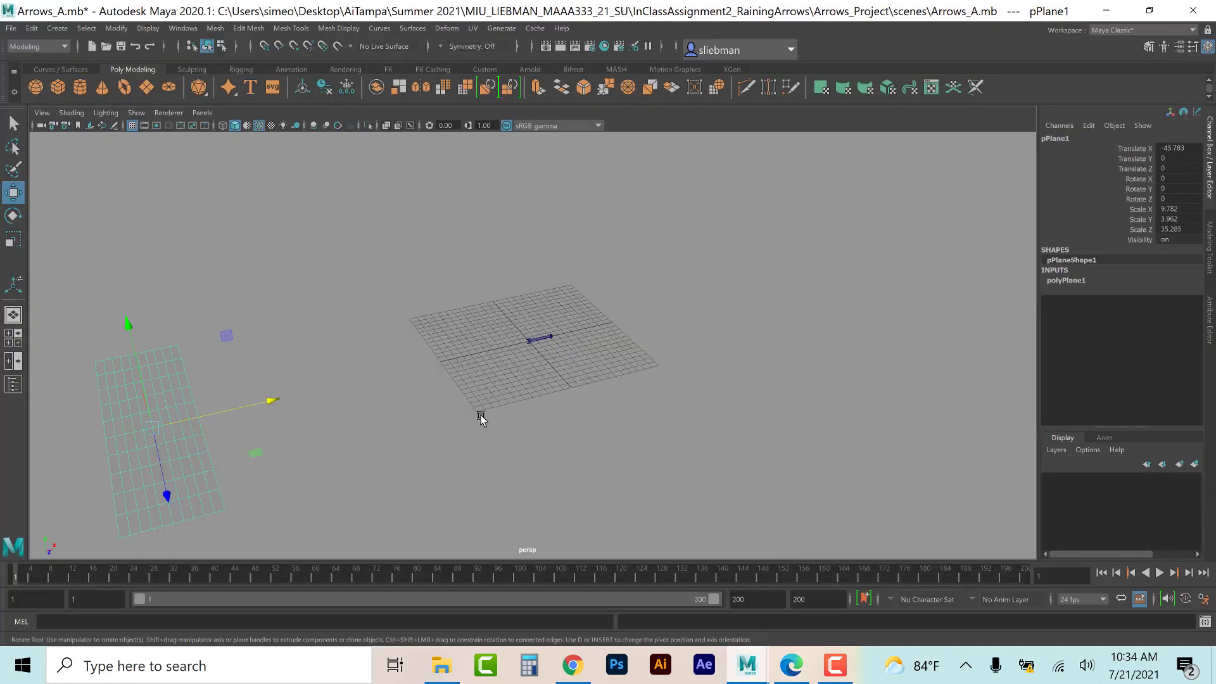
{"action": "key", "text": "e"}
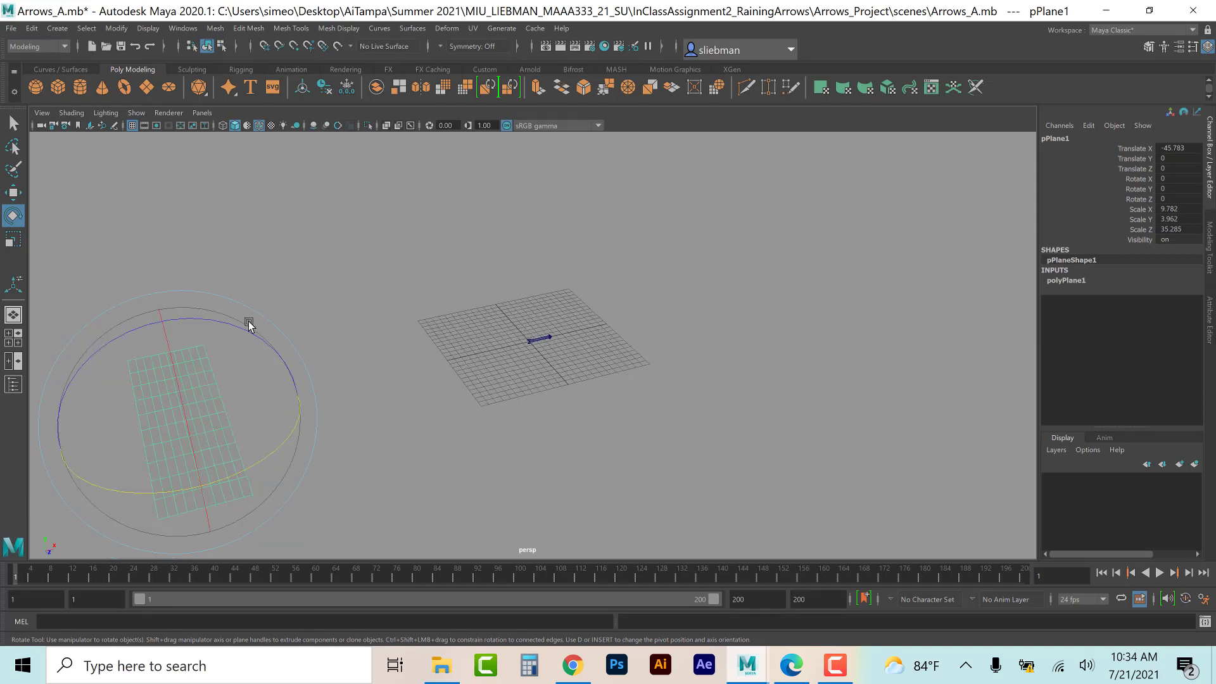
{"action": "left_click_drag", "start_coordinate": [196, 315], "coordinate": [267, 324]}
{"action": "left_click_drag", "start_coordinate": [500, 419], "coordinate": [445, 402], "text": "alt"}
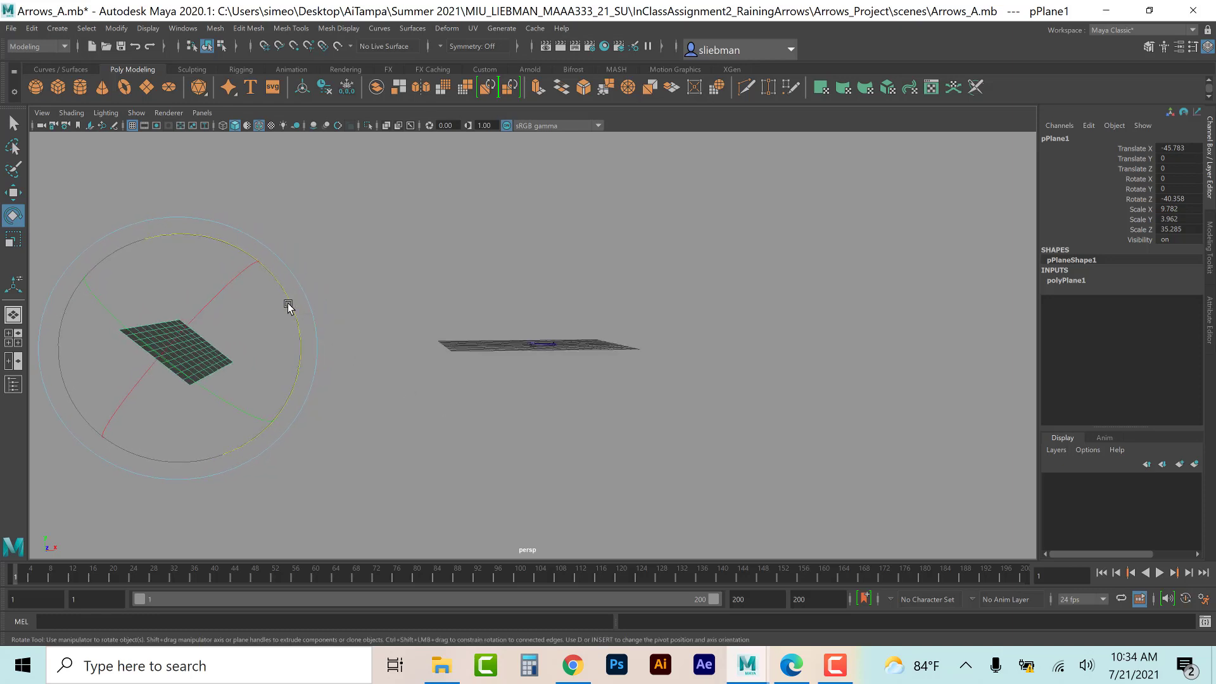
{"action": "left_click_drag", "start_coordinate": [291, 309], "coordinate": [292, 315]}
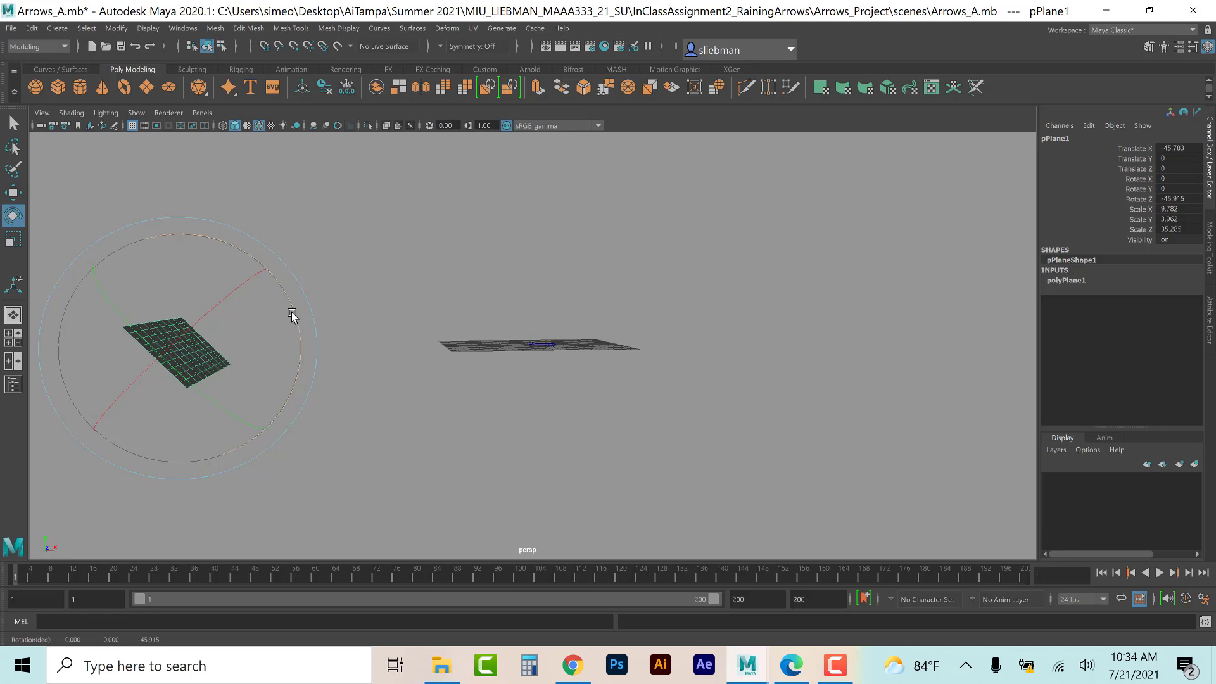
Step: Raise the plane to about 3.155 in Y and rename it Archers
{"action": "key", "text": "w"}
{"action": "left_click_drag", "start_coordinate": [183, 229], "coordinate": [184, 201]}
{"action": "mouse_move", "coordinate": [591, 356]}
{"action": "left_mouse_down", "text": "alt"}
{"action": "mouse_move", "coordinate": [588, 373]}
{"action": "mouse_move", "coordinate": [601, 364]}
{"action": "left_mouse_up", "text": "alt"}
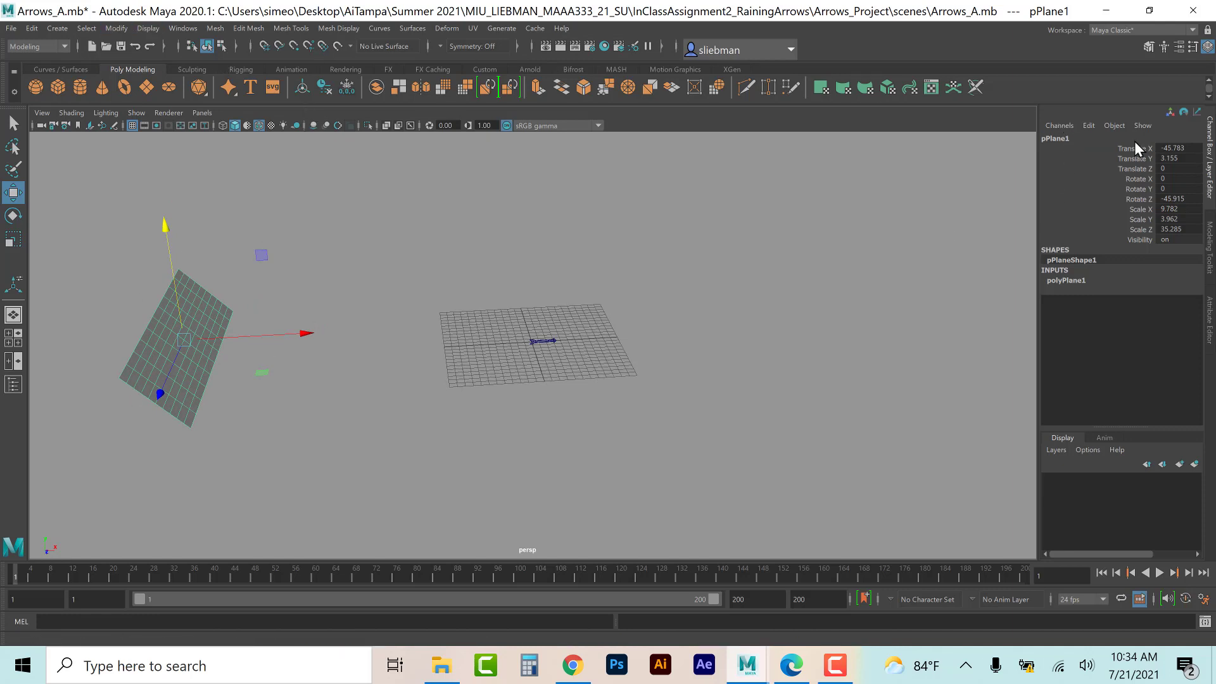
{"action": "left_click", "coordinate": [1074, 138]}
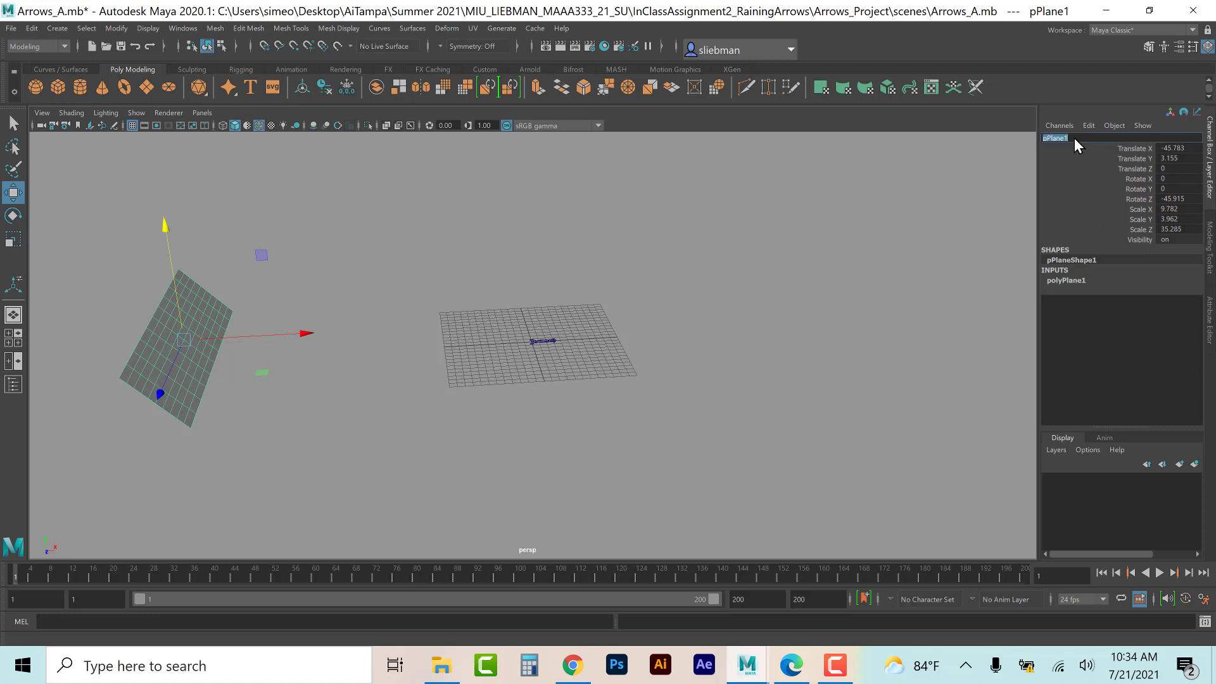
{"action": "type", "text": "Archers"}
{"action": "key", "text": "Return"}
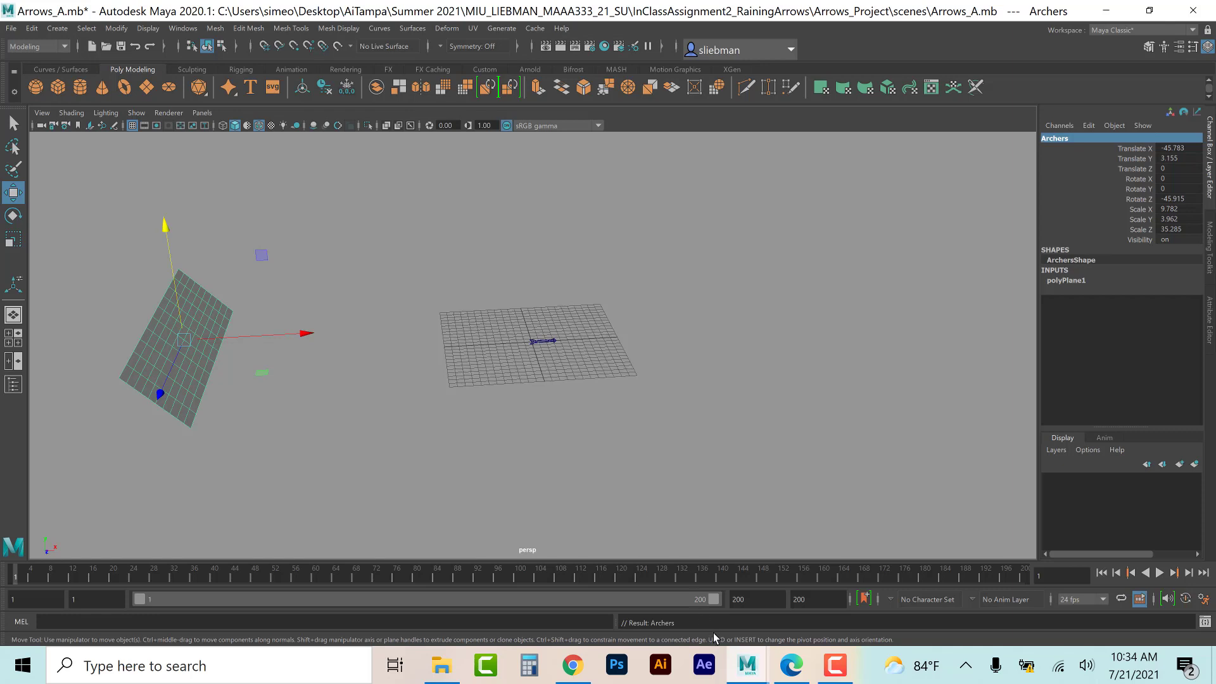
Step: Consult the emitter instructions in the Edge PDF, return to Maya, and switch to the FX menu set
{"action": "left_click", "coordinate": [791, 665]}
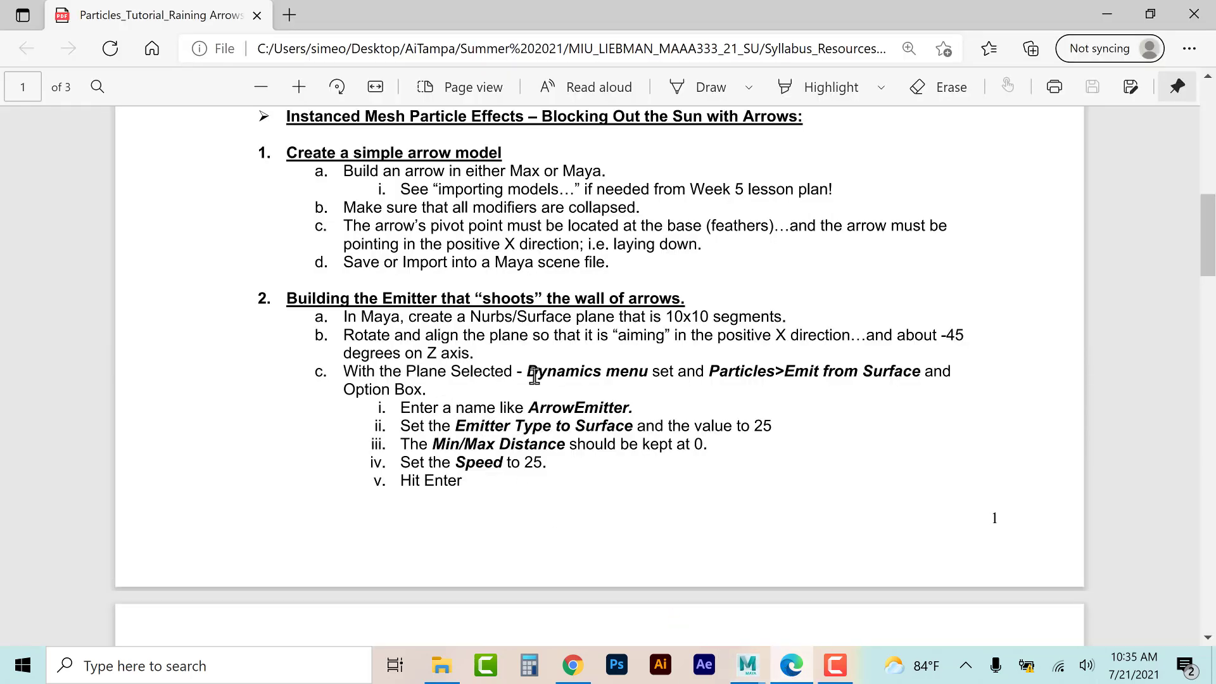
{"action": "left_click_drag", "start_coordinate": [530, 370], "coordinate": [648, 372]}
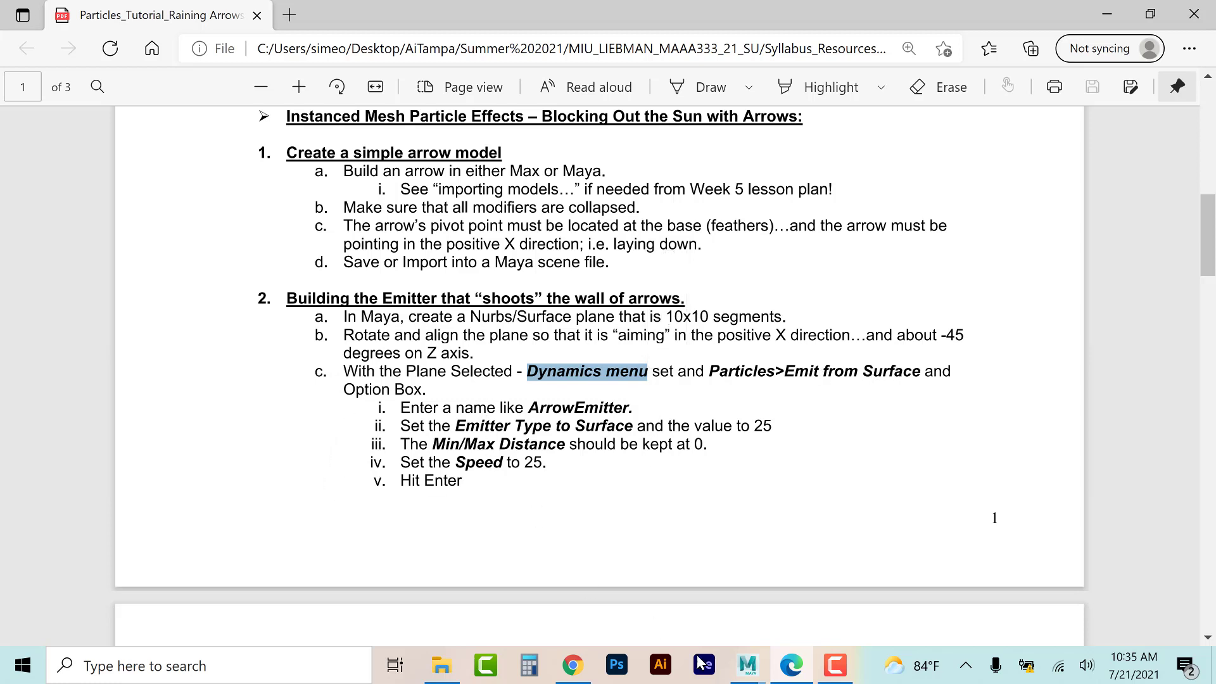
{"action": "mouse_move", "coordinate": [745, 673]}
{"action": "left_click", "coordinate": [787, 602]}
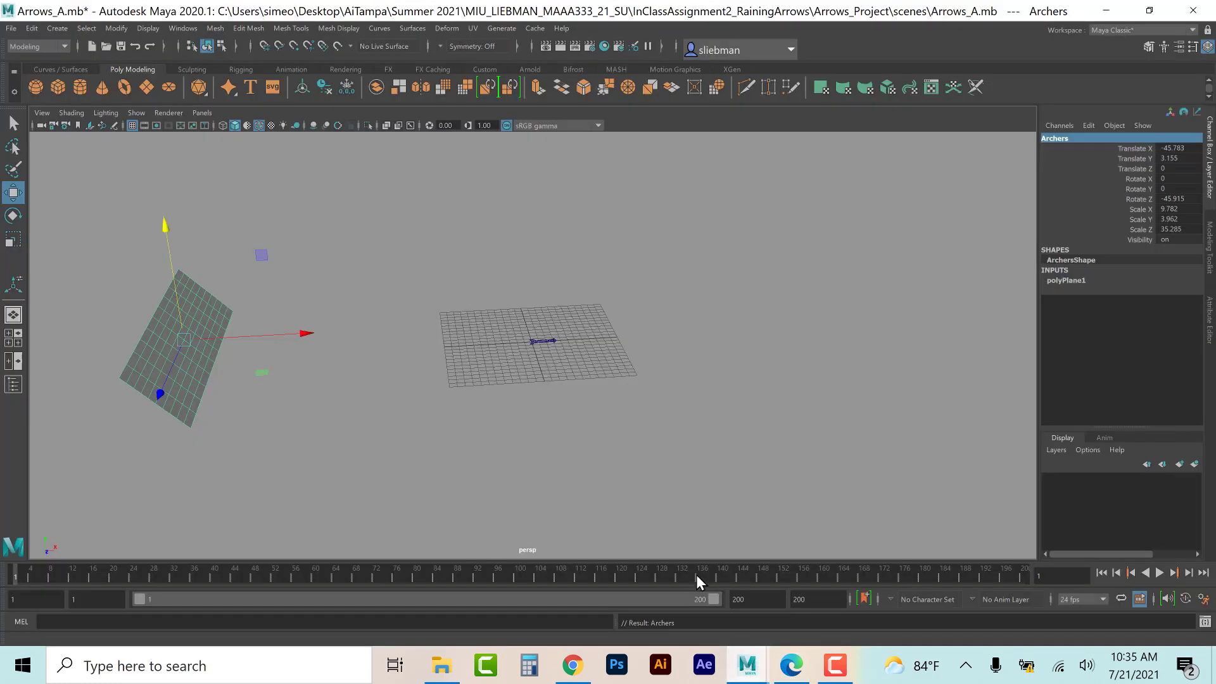
{"action": "left_click", "coordinate": [63, 47]}
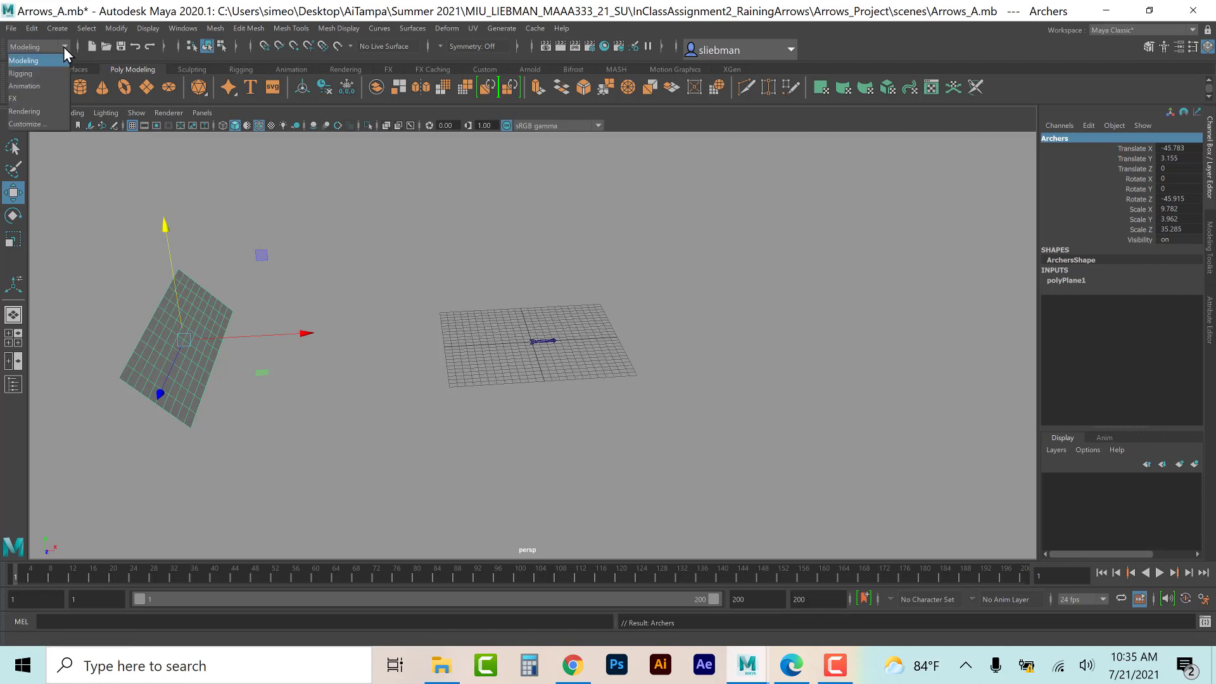
{"action": "left_click", "coordinate": [36, 99]}
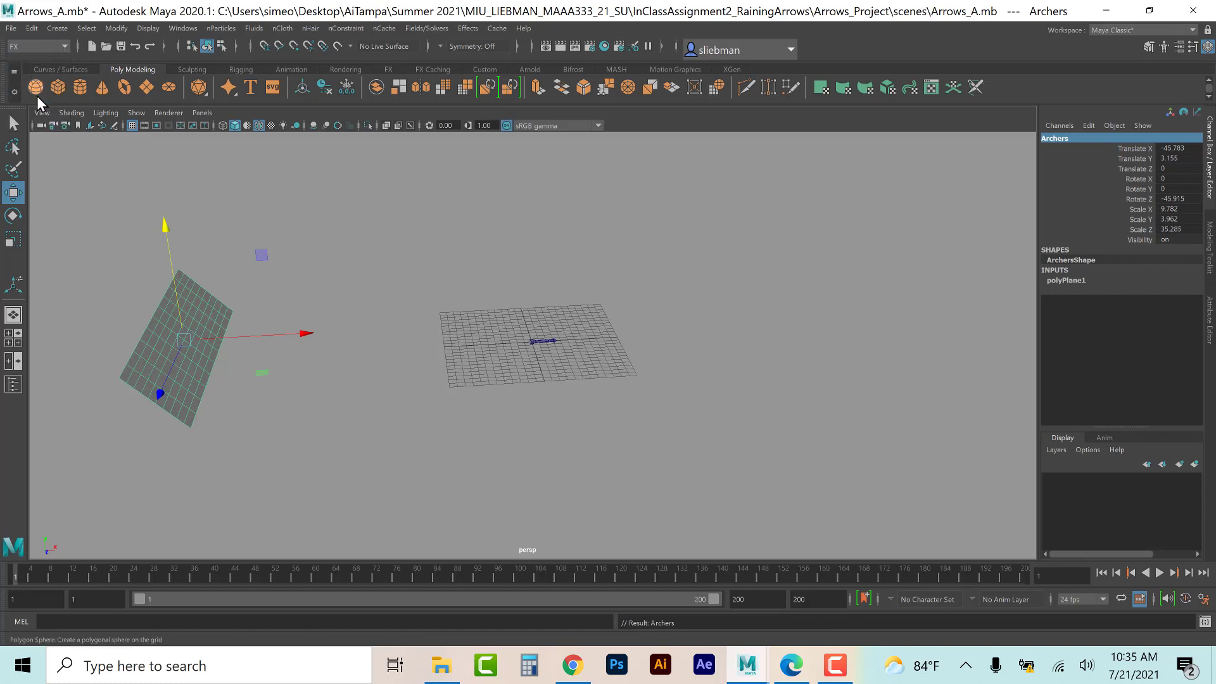
Step: Open the legacy Emit from Object options for the plane, naming the emitter Archers and setting its type to Surface
{"action": "left_click", "coordinate": [220, 30]}
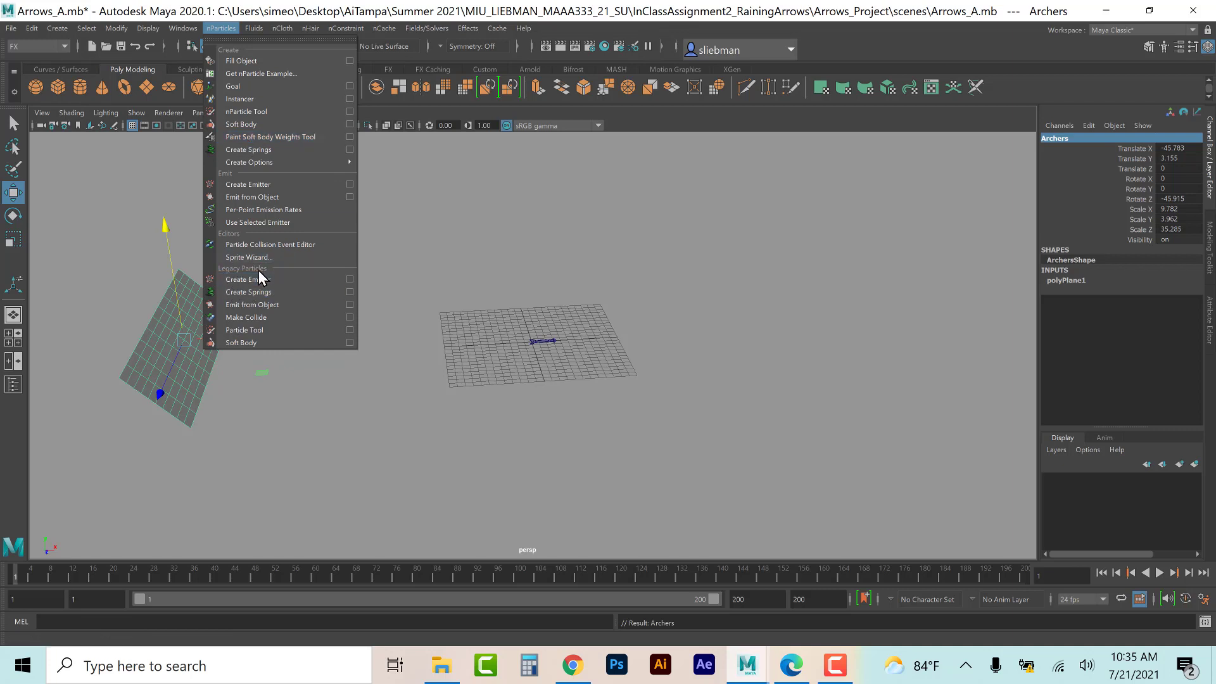
{"action": "left_click", "coordinate": [350, 305]}
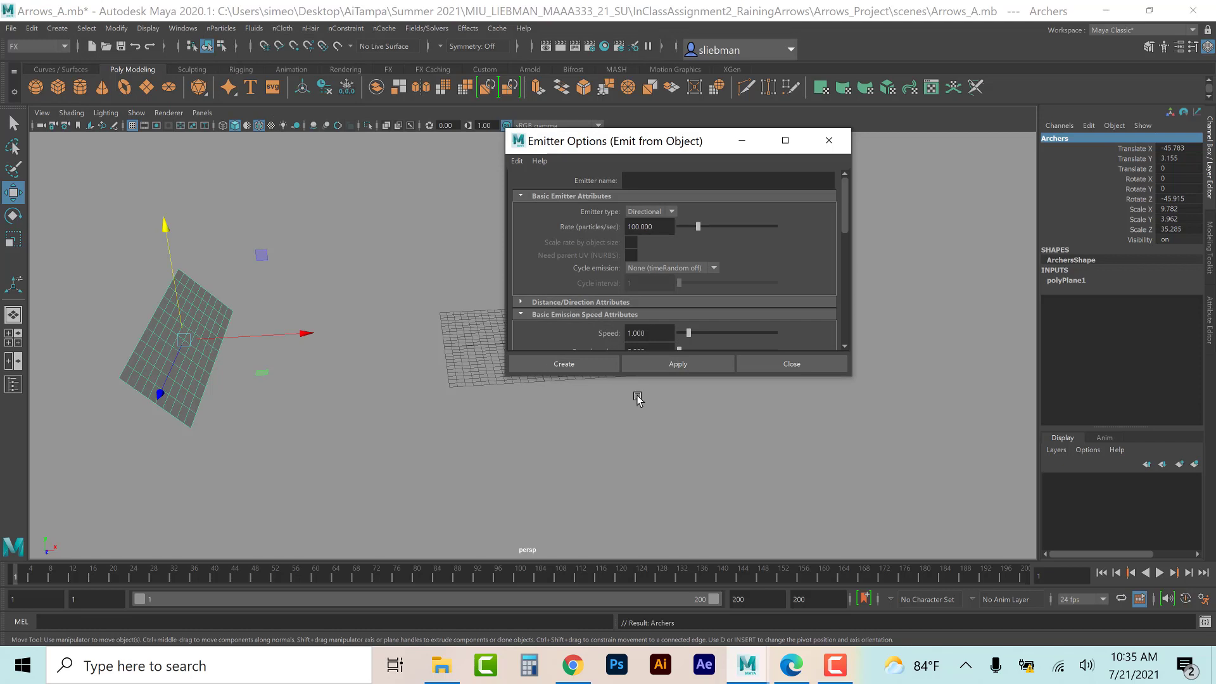
{"action": "left_click_drag", "start_coordinate": [715, 378], "coordinate": [714, 537]}
{"action": "left_click", "coordinate": [659, 183]}
{"action": "type", "text": "Archers"}
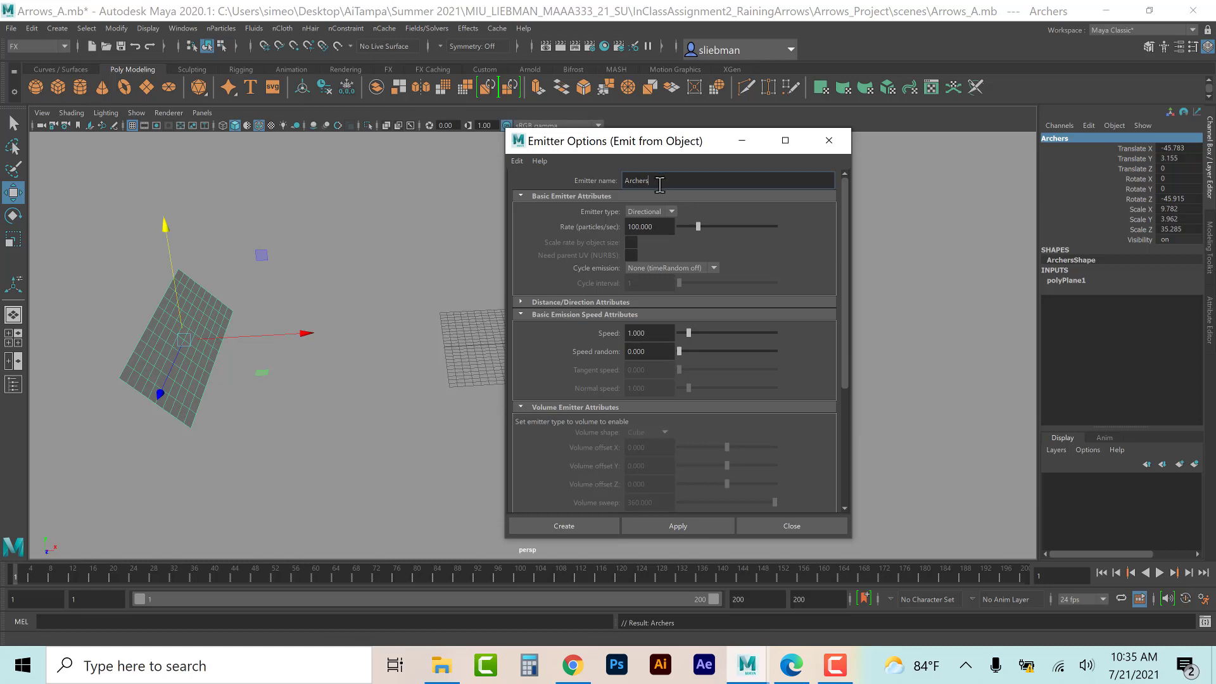
{"action": "left_click", "coordinate": [648, 216]}
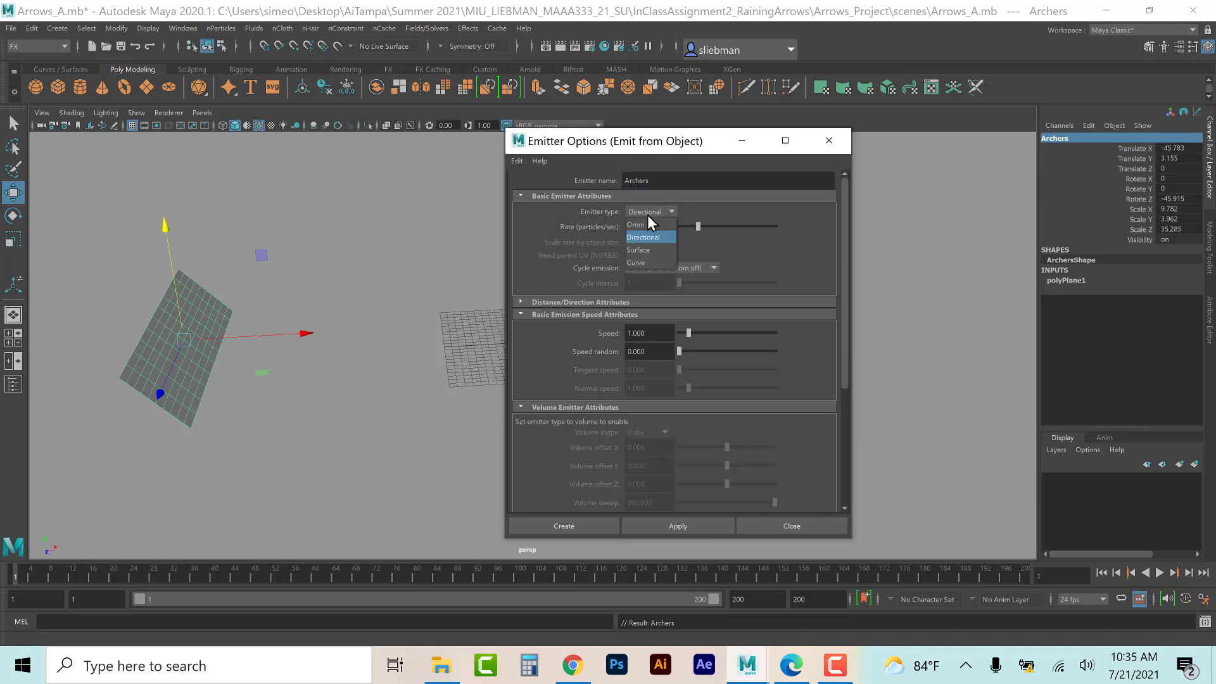
{"action": "left_click", "coordinate": [644, 249]}
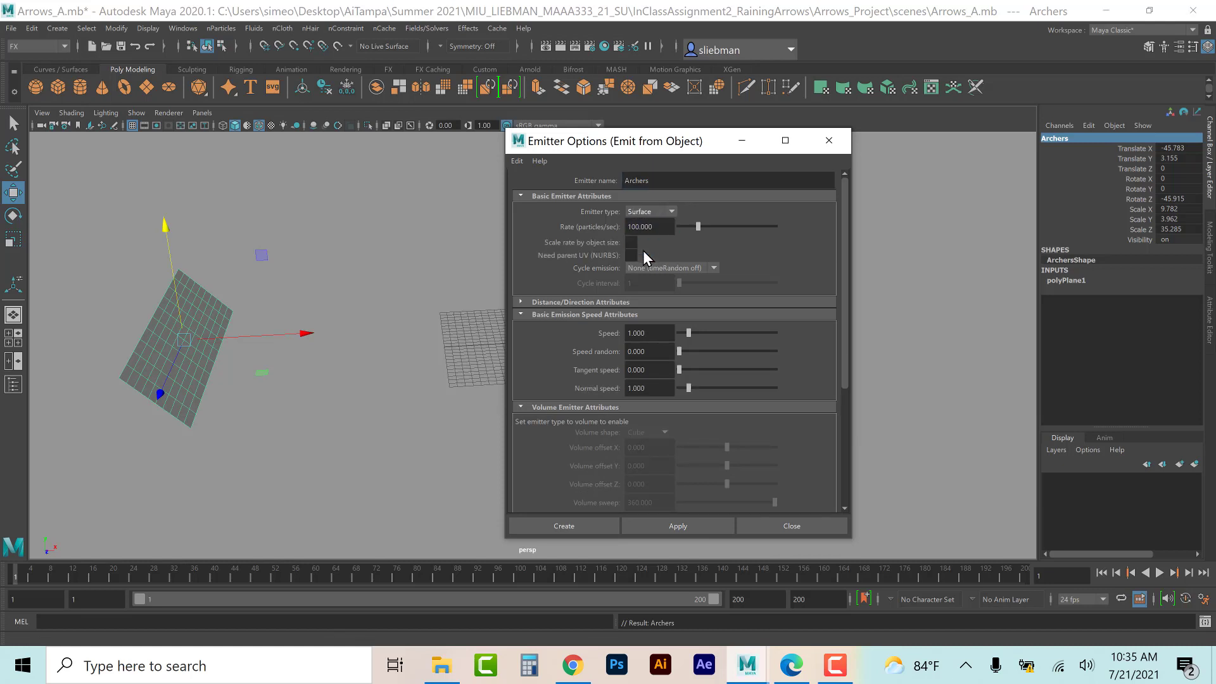
Step: Check the required emitter values in the Edge PDF, return to Maya, and set the emission rate to 25 particles per second
{"action": "left_click", "coordinate": [790, 665]}
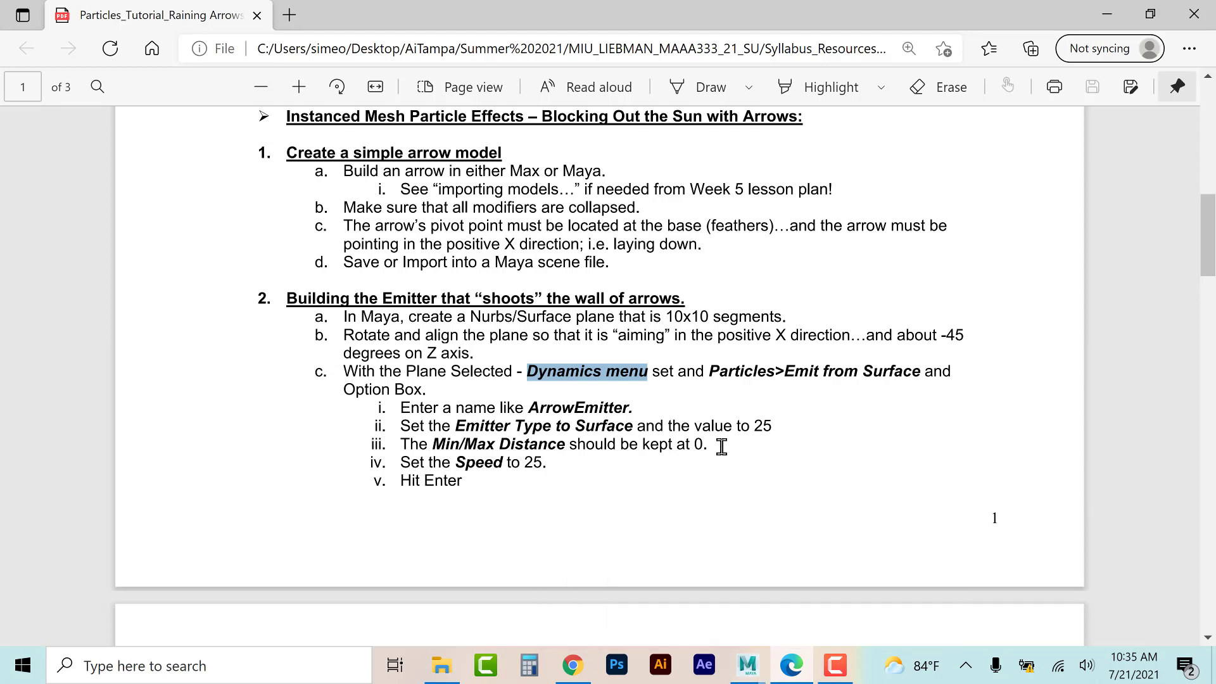
{"action": "left_click", "coordinate": [701, 445]}
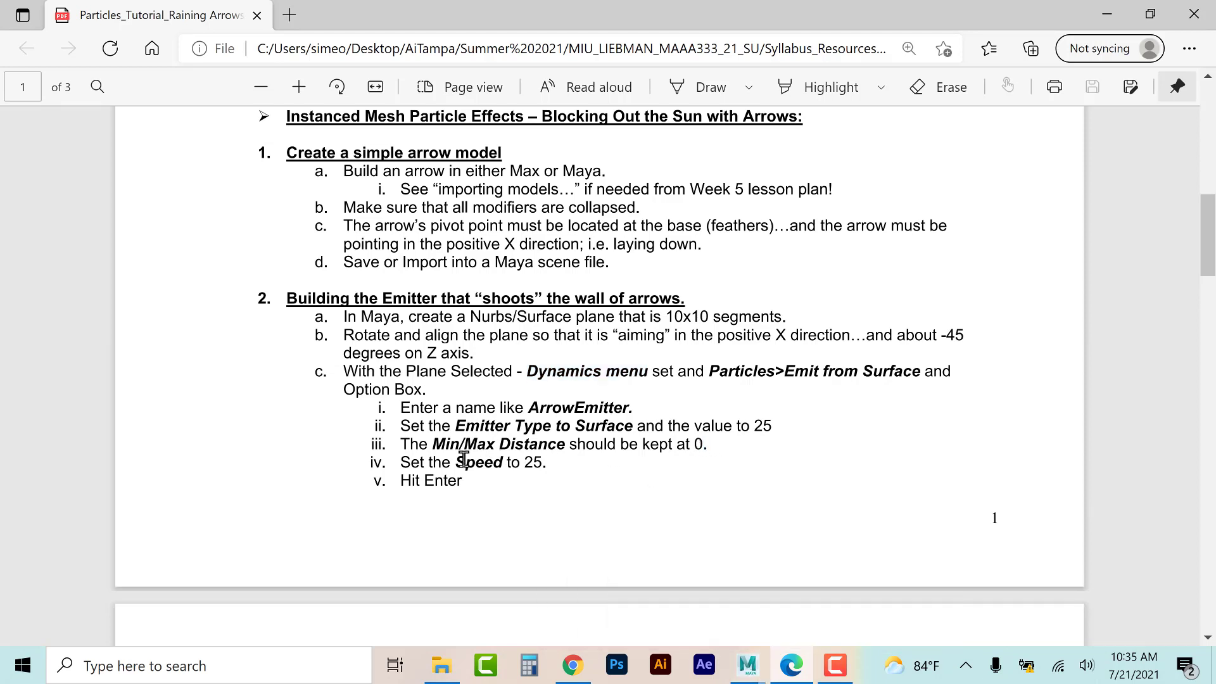
{"action": "mouse_move", "coordinate": [748, 664]}
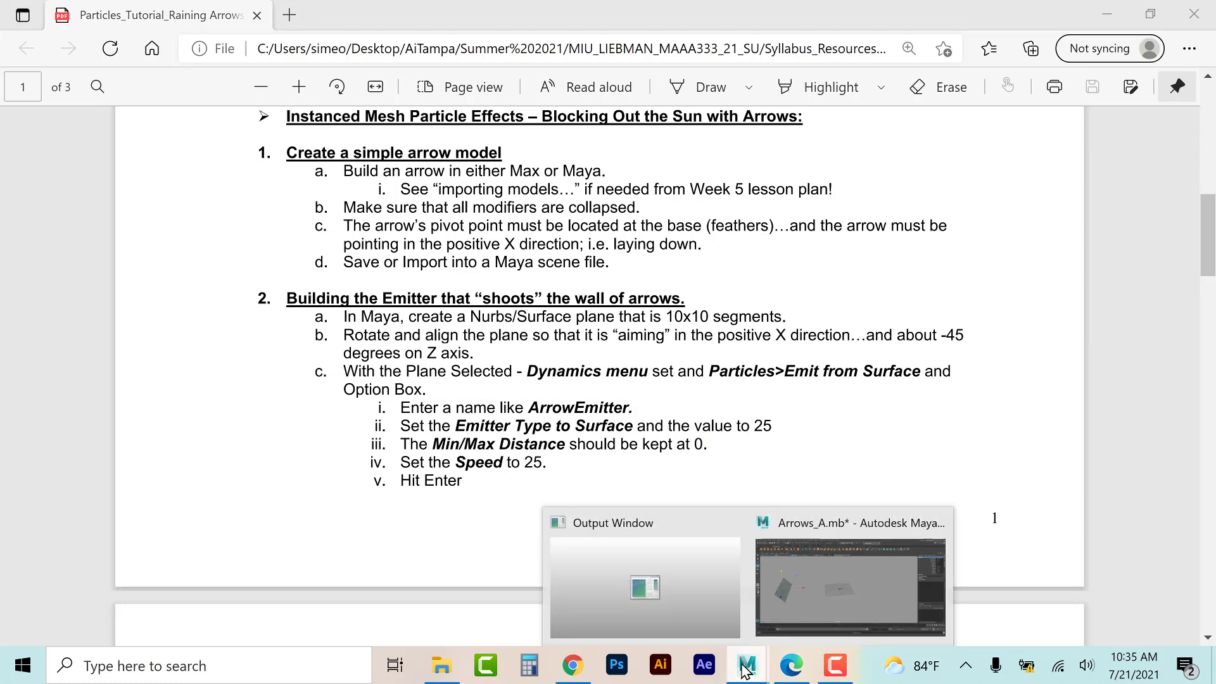
{"action": "left_click", "coordinate": [803, 525]}
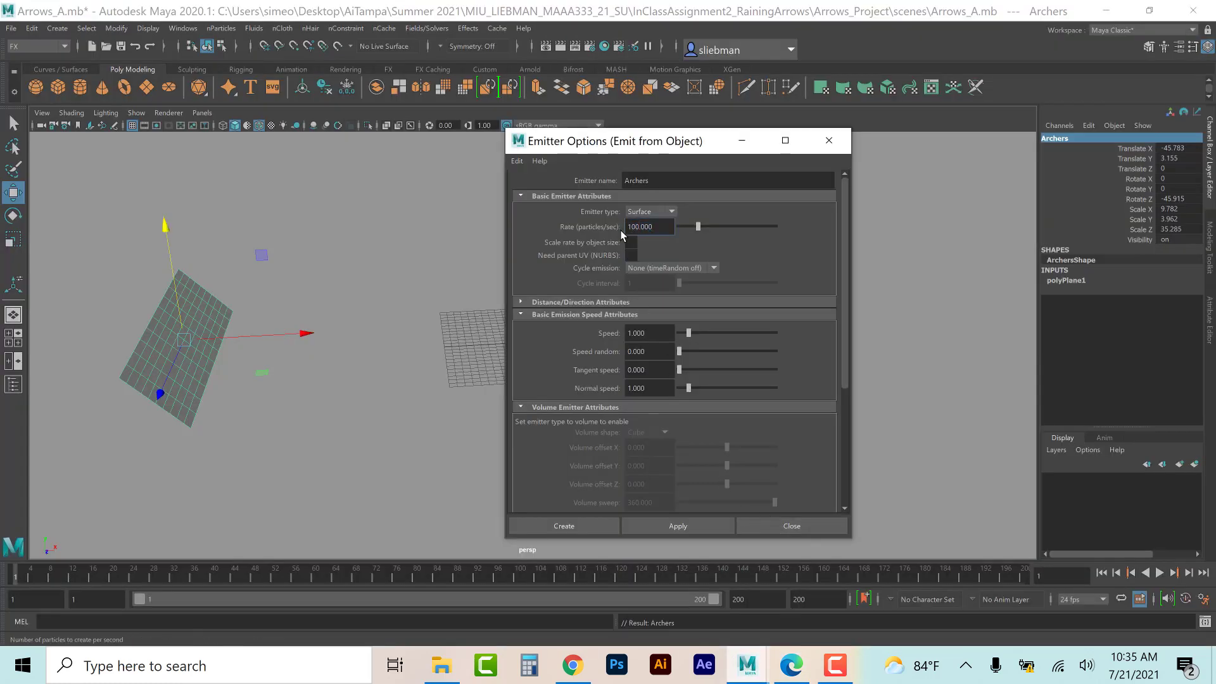
{"action": "left_click_drag", "start_coordinate": [663, 223], "coordinate": [625, 225]}
{"action": "type", "text": "25"}
Step: Expand the distance and direction settings, set the emission speed to 25, and create the emitter
{"action": "left_click", "coordinate": [521, 302]}
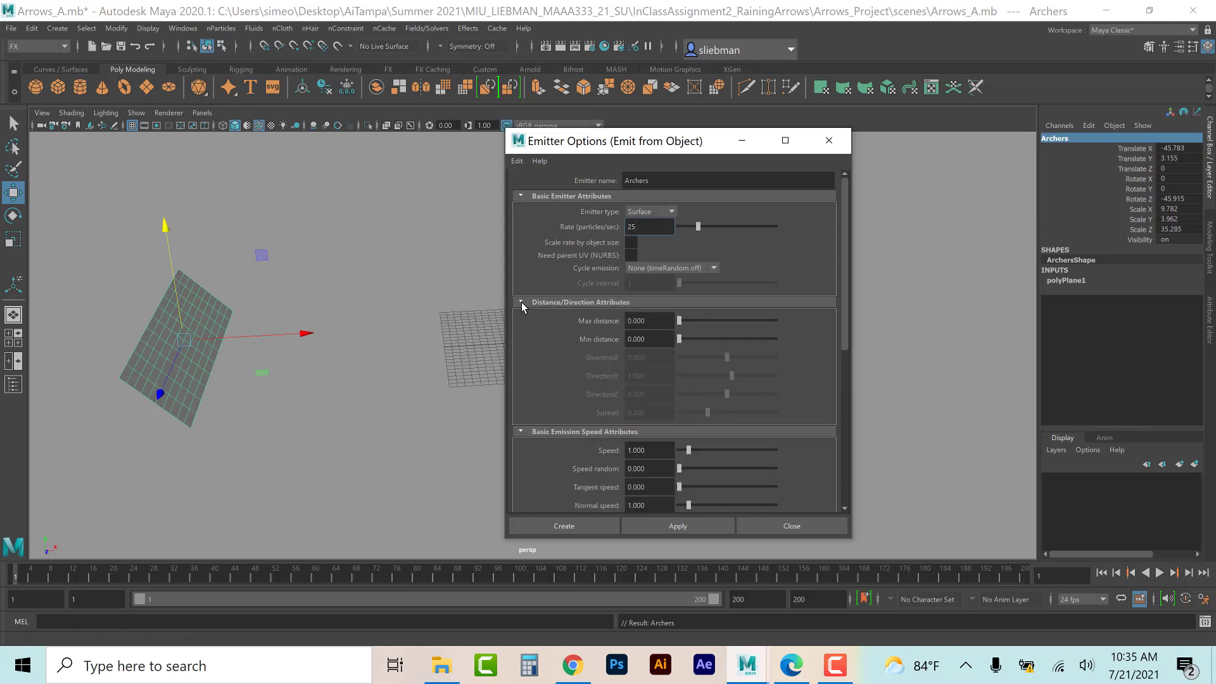
{"action": "left_click_drag", "start_coordinate": [662, 450], "coordinate": [588, 450]}
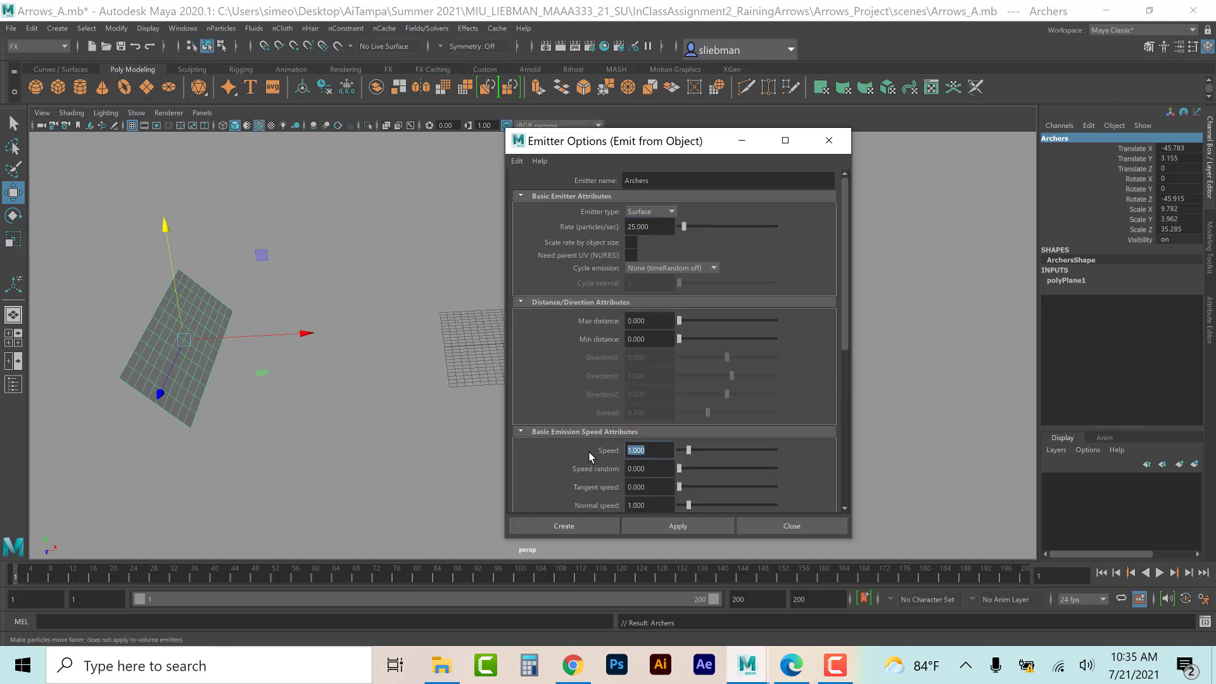
{"action": "type", "text": "25"}
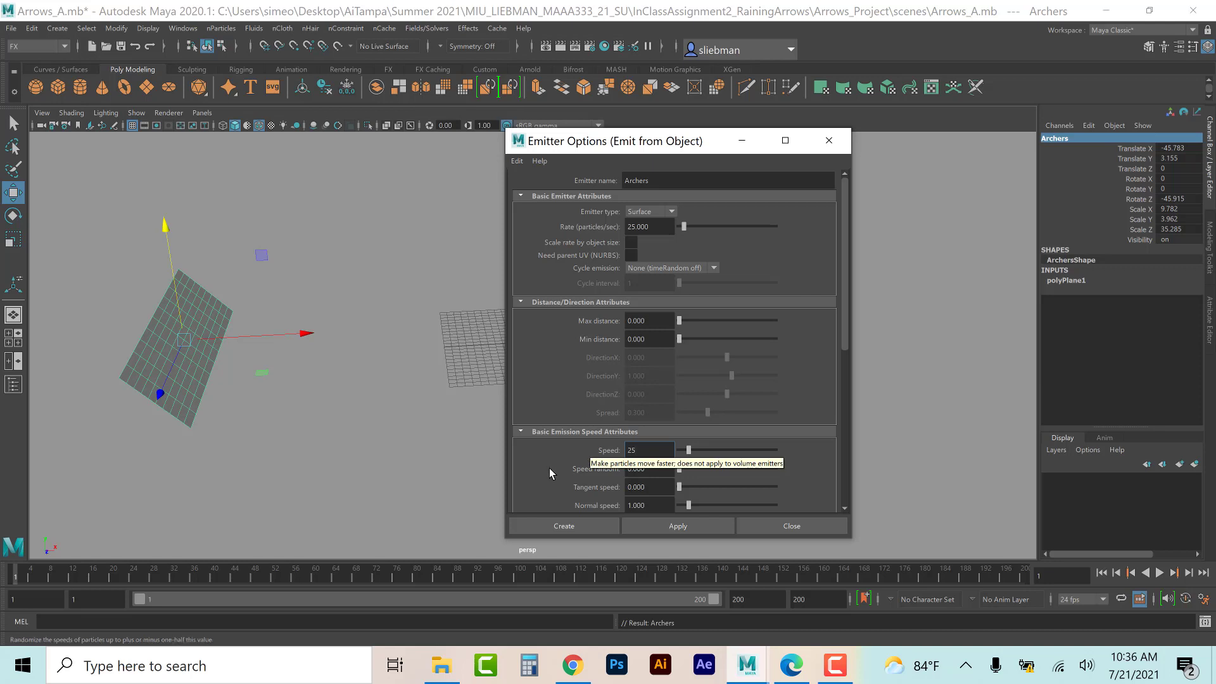
{"action": "left_click_drag", "start_coordinate": [847, 318], "coordinate": [847, 360]}
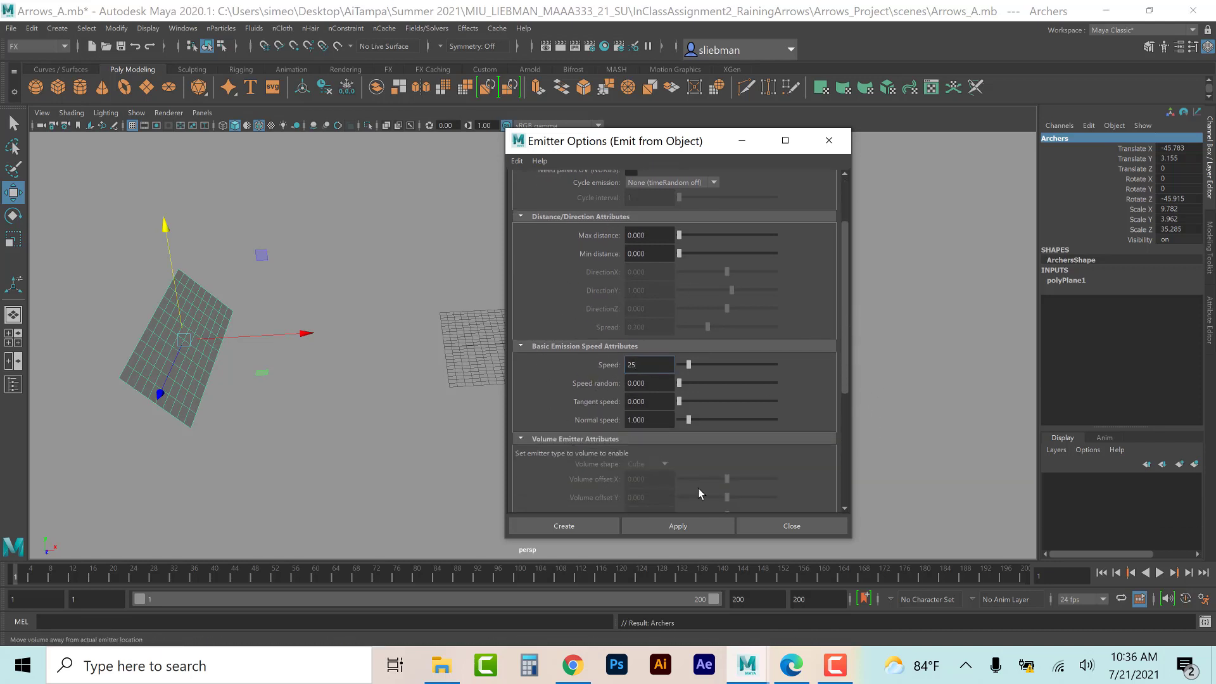
{"action": "left_click", "coordinate": [587, 530]}
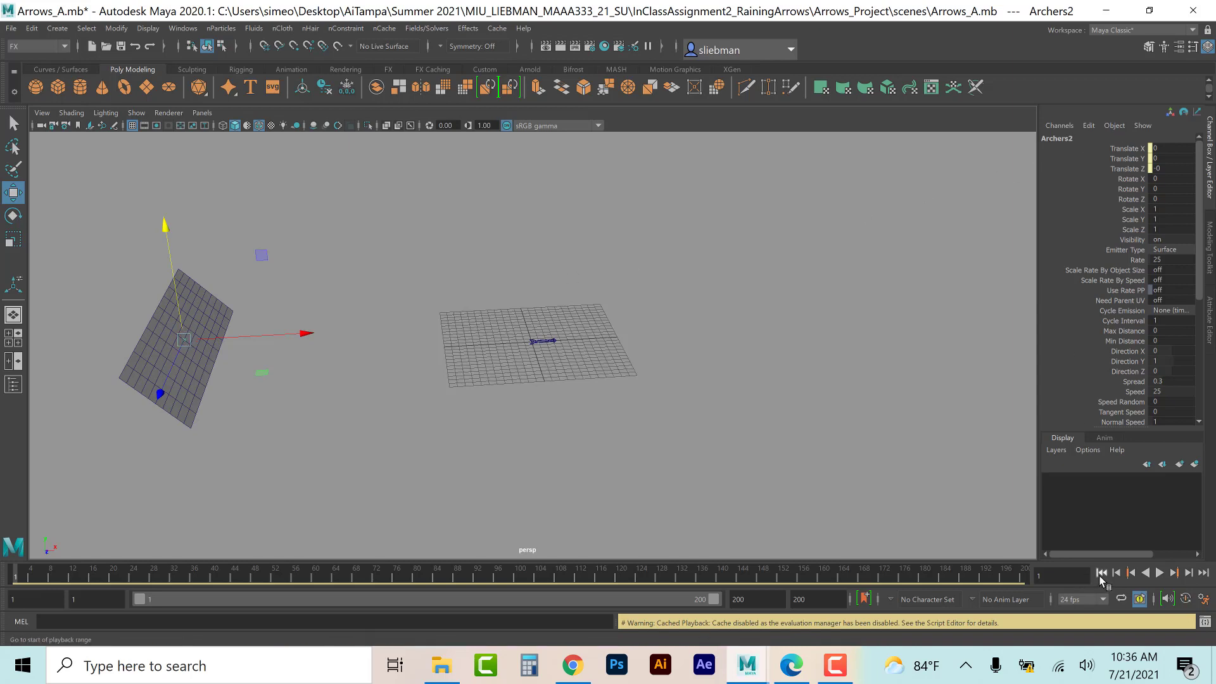
Step: Play the simulation to about frame 132 and select the emitted particle object in the perspective view
{"action": "left_click", "coordinate": [1159, 573]}
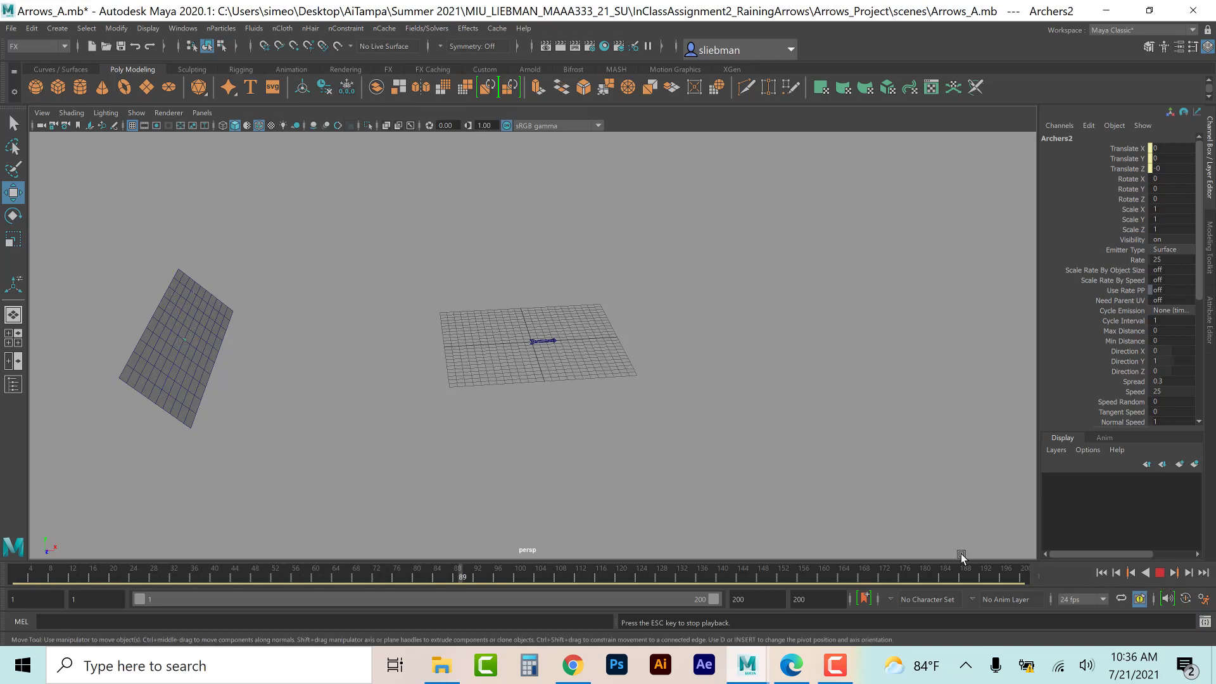
{"action": "left_click", "coordinate": [1158, 573]}
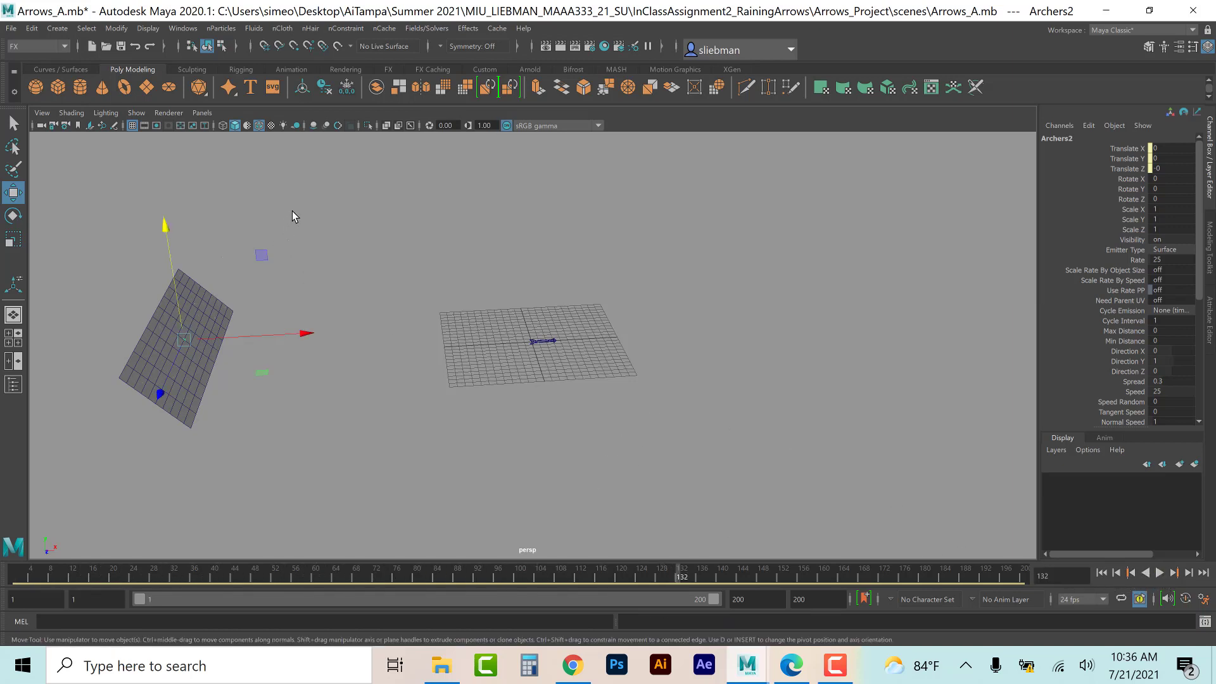
{"action": "left_click_drag", "start_coordinate": [464, 410], "coordinate": [428, 433]}
{"action": "left_click_drag", "start_coordinate": [390, 516], "coordinate": [387, 492], "text": "alt"}
{"action": "left_click_drag", "start_coordinate": [495, 466], "coordinate": [489, 521], "text": "alt"}
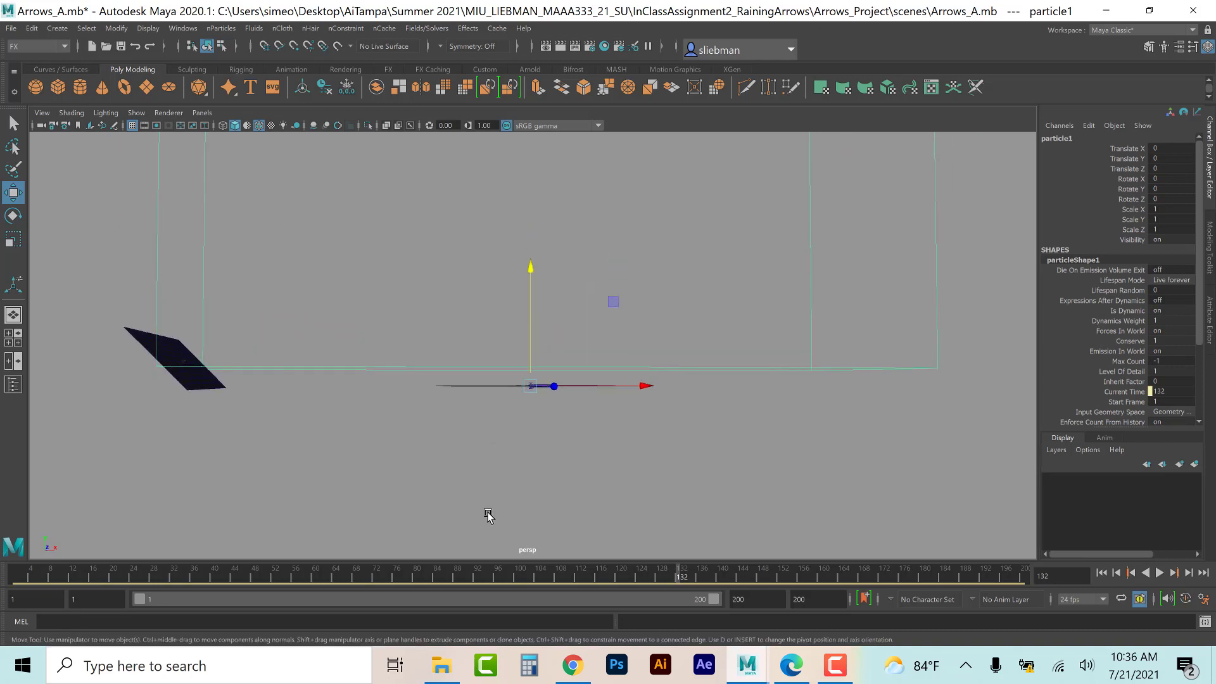
Step: Open the particle shape's attributes and set its Particle Render Type to Spheres
{"action": "key", "text": "ctrl+a"}
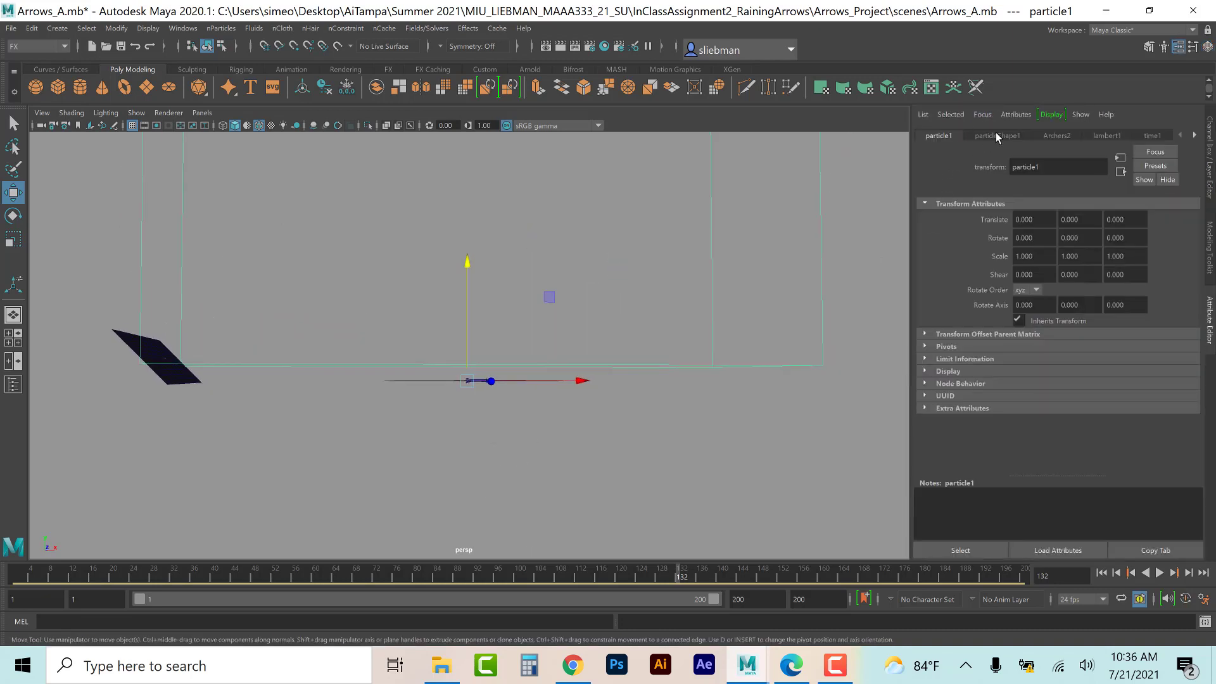
{"action": "left_click", "coordinate": [995, 136]}
{"action": "scroll", "coordinate": [952, 302], "scroll_direction": "down", "scroll_amount": 5}
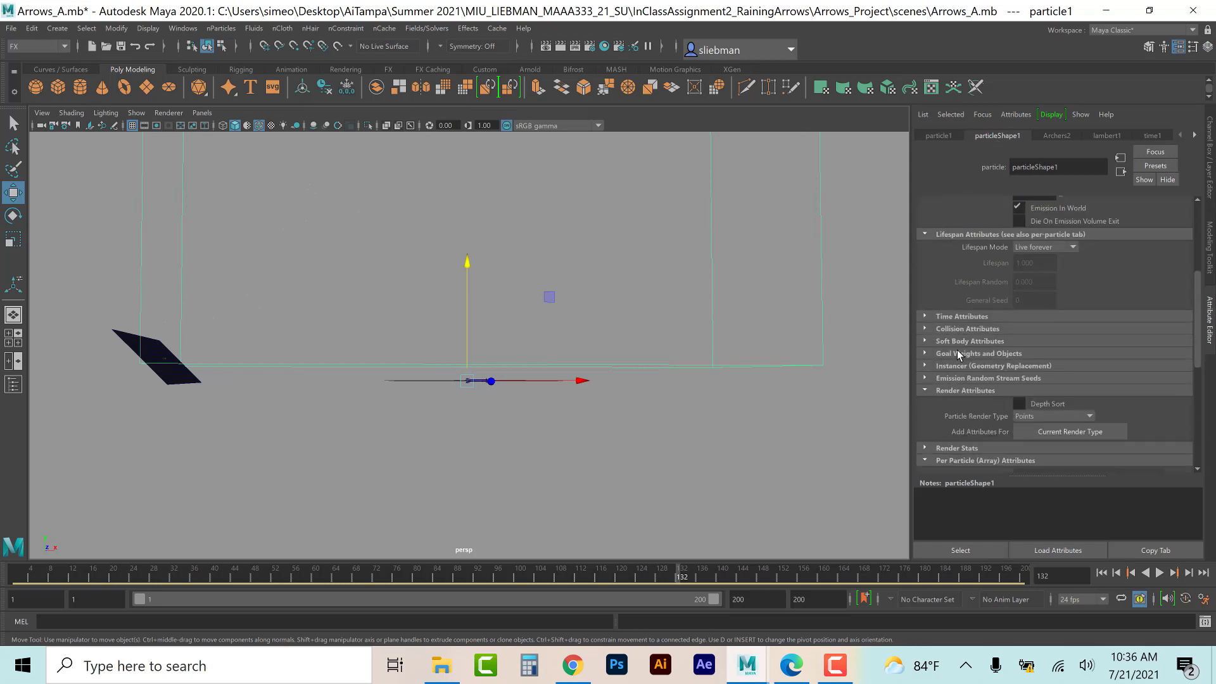
{"action": "scroll", "coordinate": [958, 355], "scroll_direction": "down", "scroll_amount": 2}
{"action": "left_click", "coordinate": [1035, 360]}
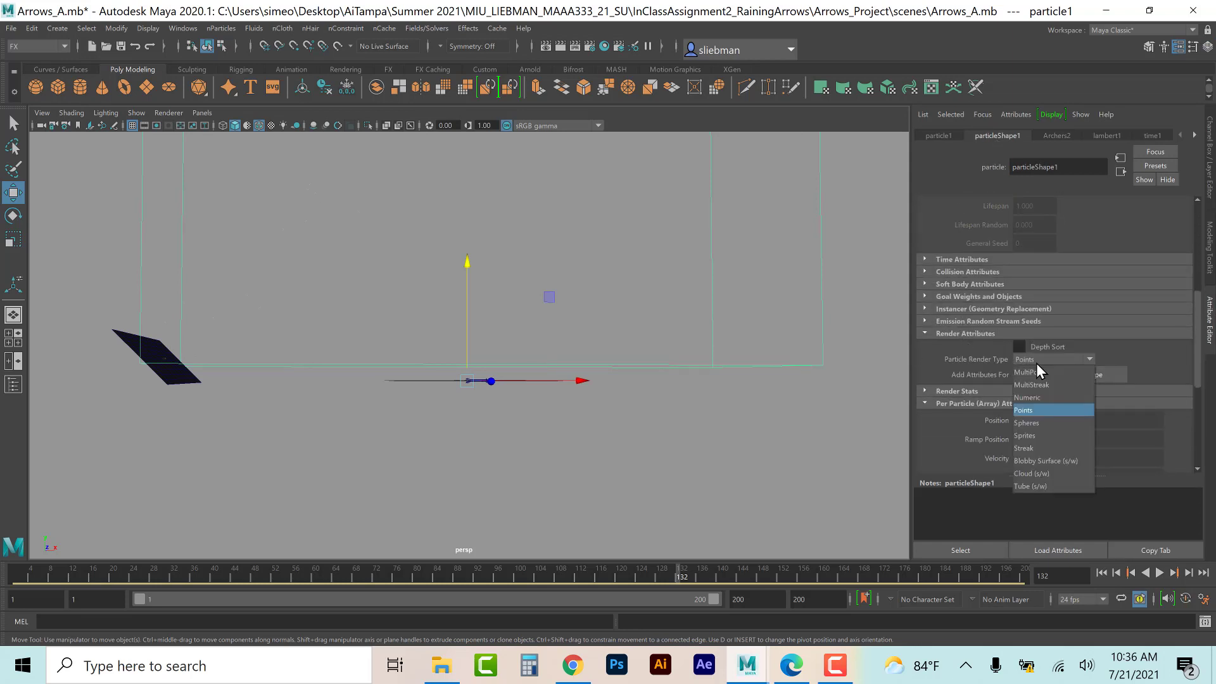
{"action": "left_click", "coordinate": [1037, 422]}
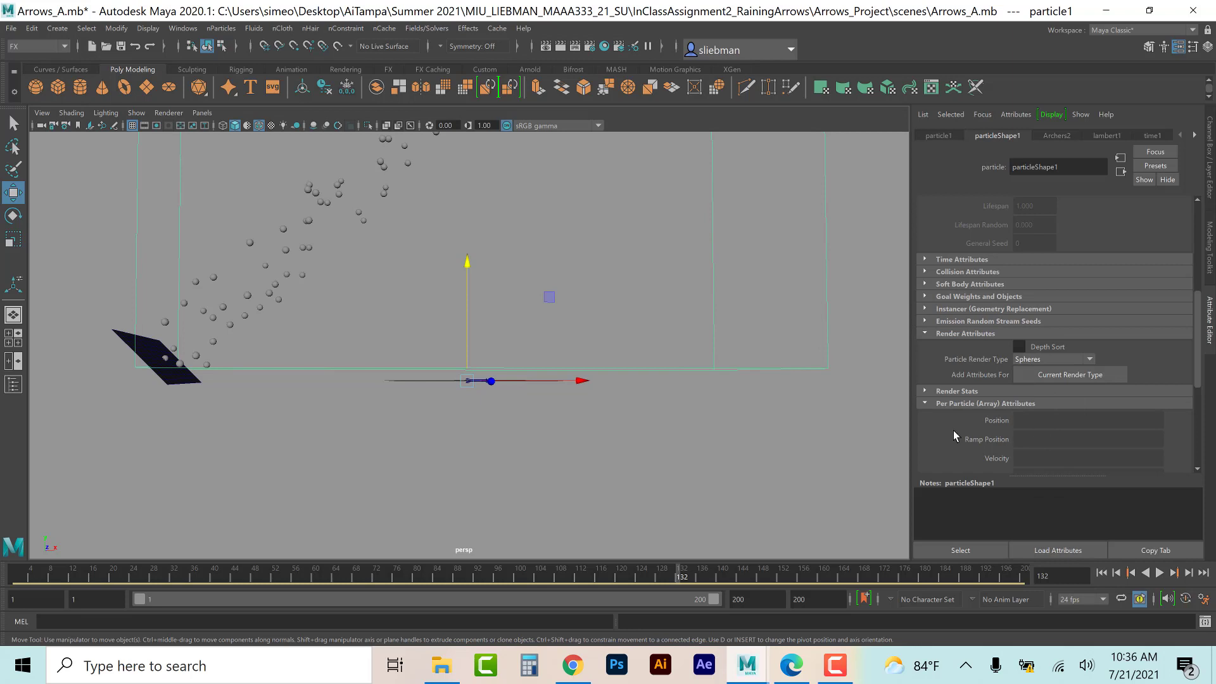
Step: Replay the simulation from the first frame, stop it at about frame 155, and display the scene in wireframe
{"action": "mouse_move", "coordinate": [633, 416]}
{"action": "left_mouse_down", "text": "alt"}
{"action": "mouse_move", "coordinate": [621, 399]}
{"action": "mouse_move", "coordinate": [621, 424]}
{"action": "mouse_move", "coordinate": [611, 415]}
{"action": "left_mouse_up", "text": "alt"}
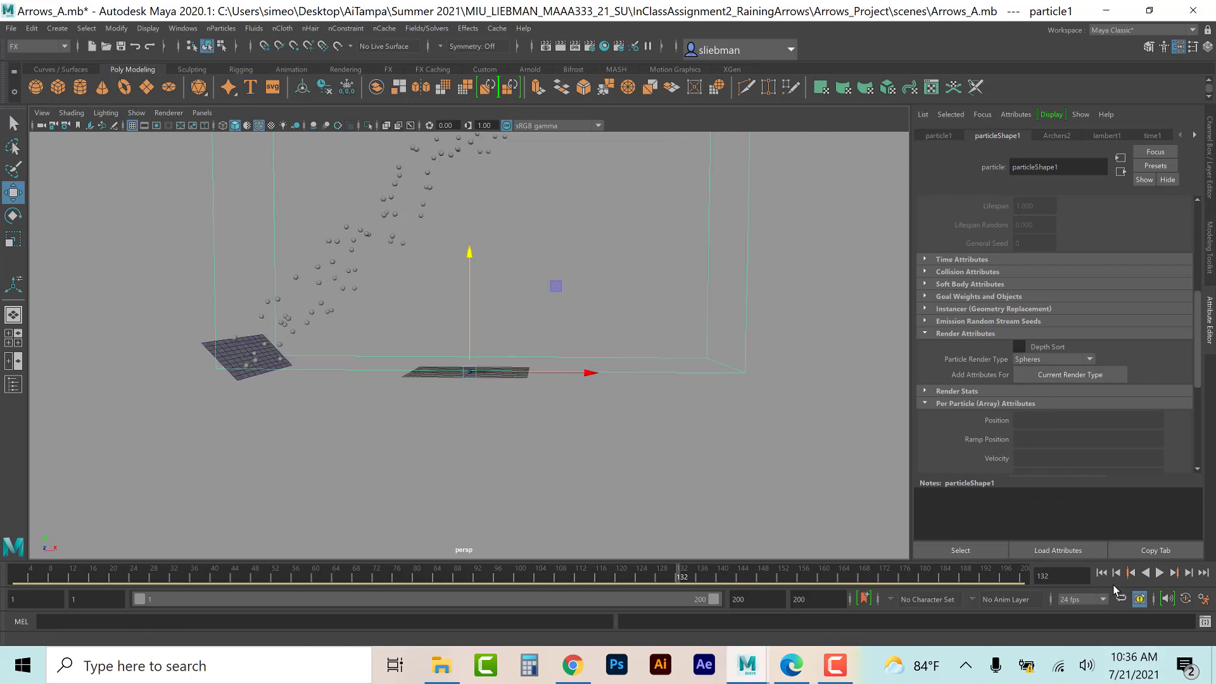
{"action": "left_click", "coordinate": [1101, 573]}
{"action": "left_click", "coordinate": [1159, 572]}
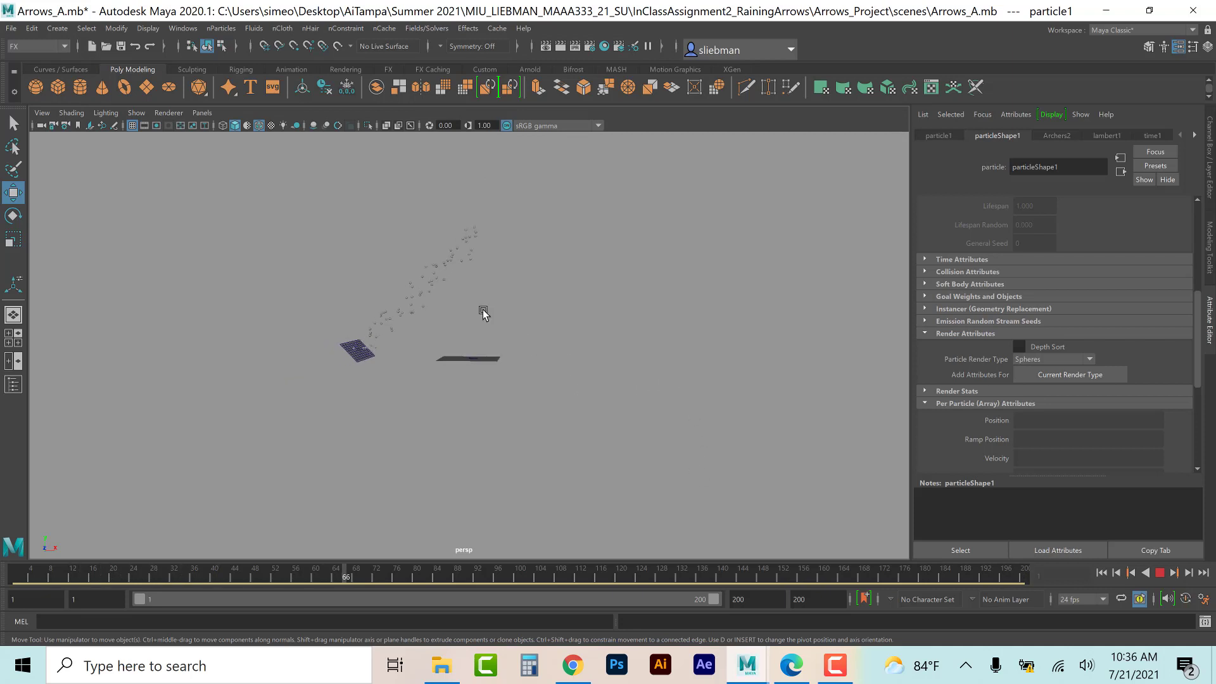
{"action": "left_click", "coordinate": [1159, 572]}
{"action": "key", "text": "4"}
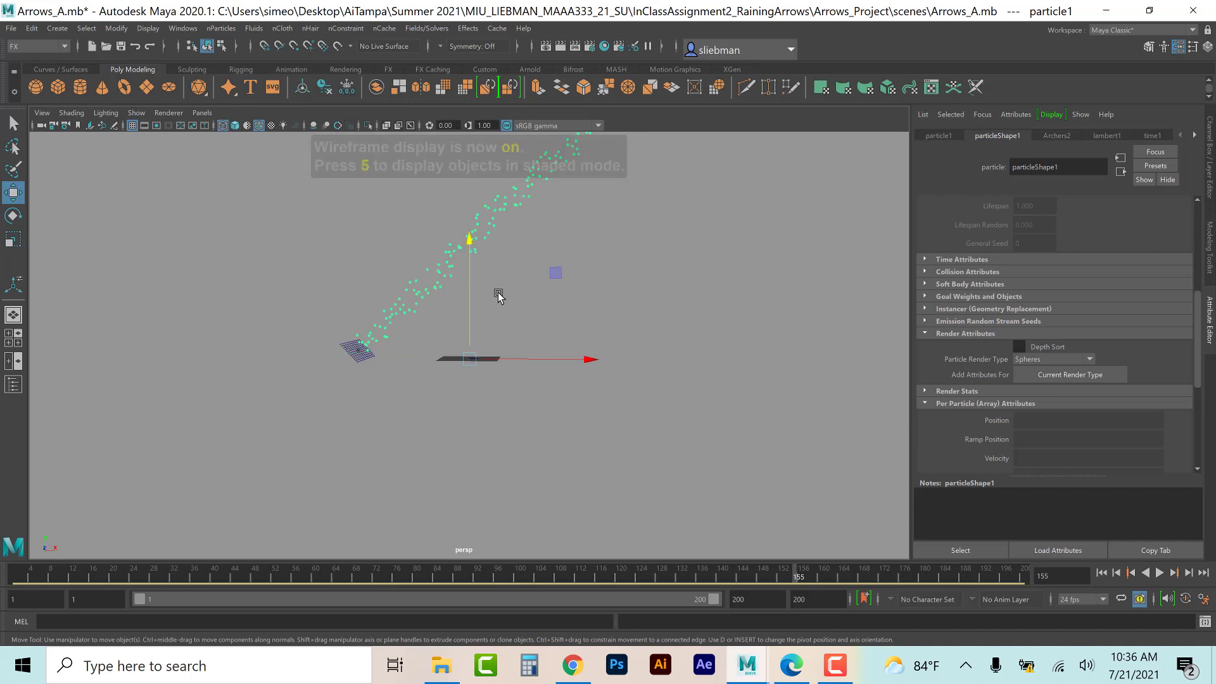
Step: Examine the particle stream from several angles and reselect the emitted particles
{"action": "left_click_drag", "start_coordinate": [399, 389], "coordinate": [409, 382], "text": "alt"}
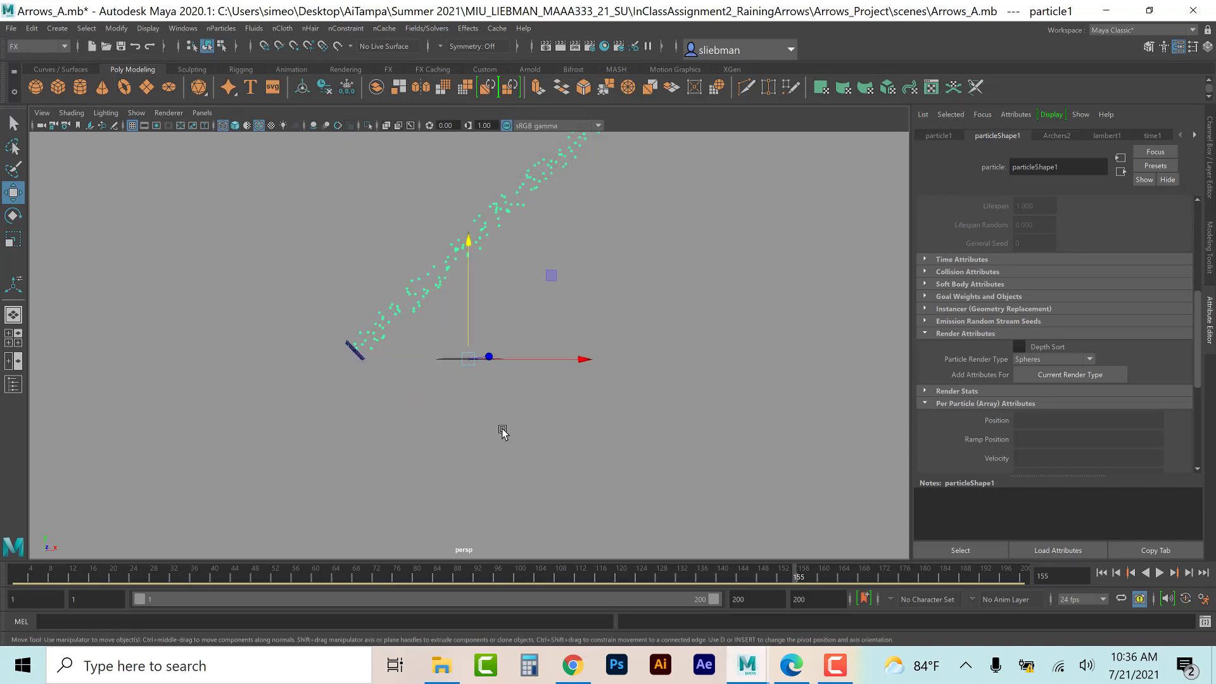
{"action": "key", "text": "space"}
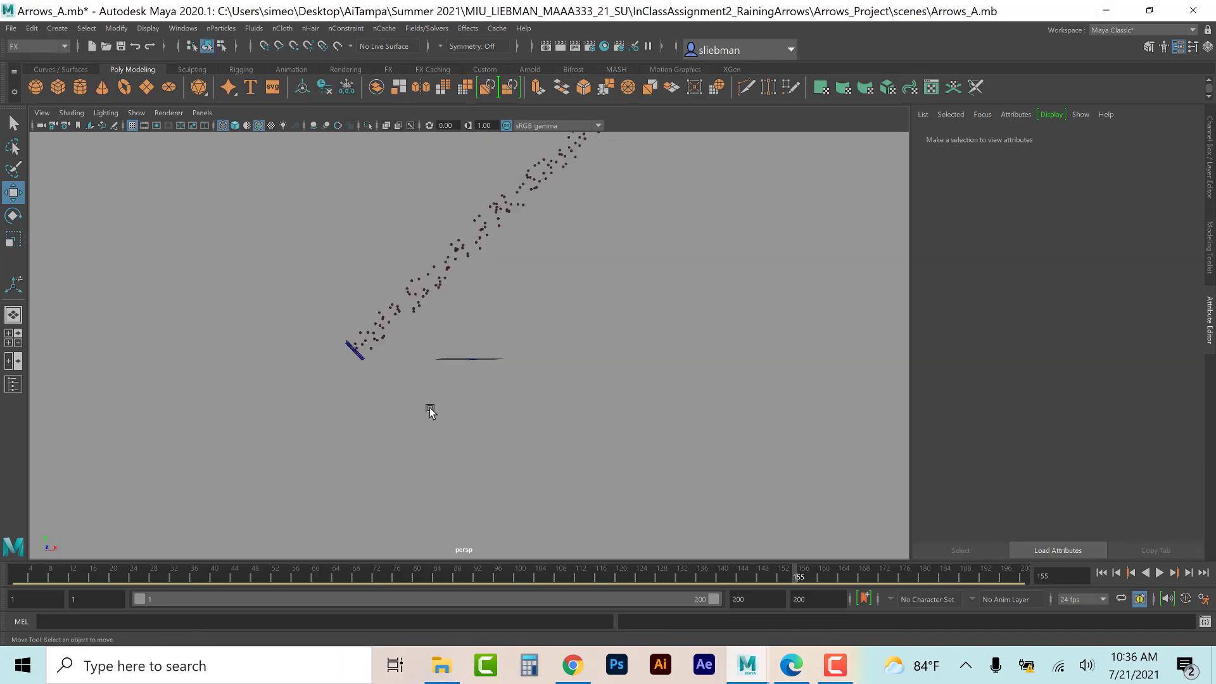
{"action": "left_click_drag", "start_coordinate": [451, 394], "coordinate": [439, 405], "text": "alt"}
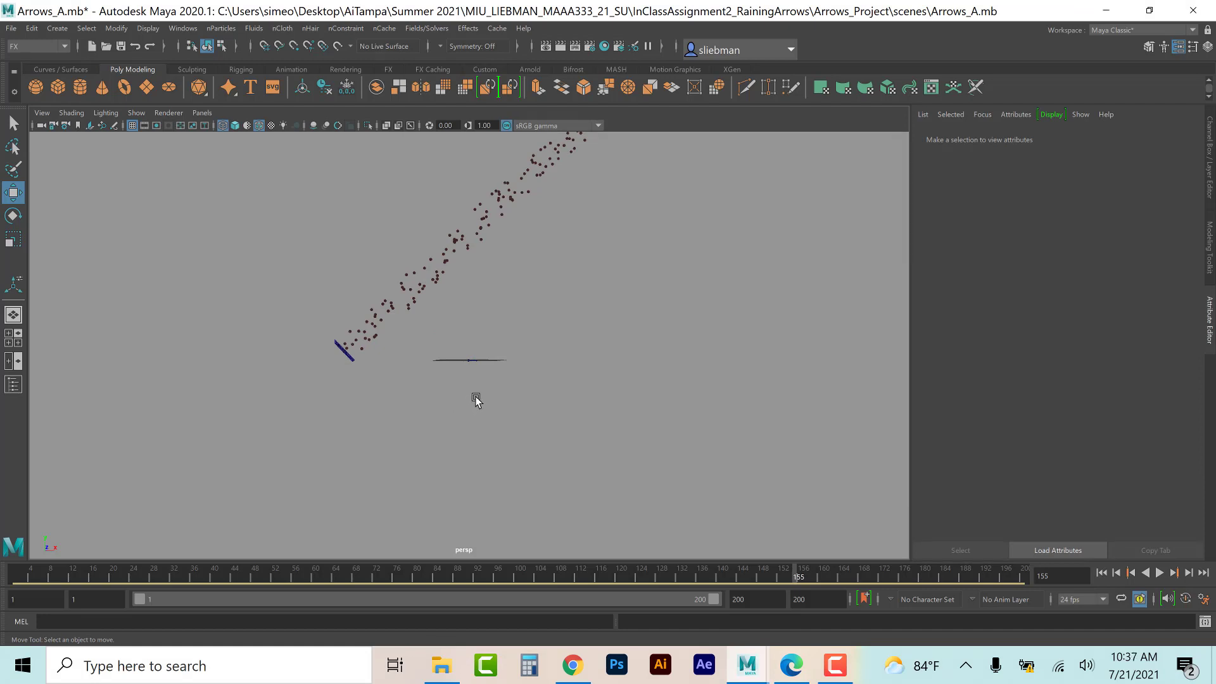
{"action": "left_click_drag", "start_coordinate": [455, 412], "coordinate": [473, 371], "text": "alt"}
{"action": "left_click_drag", "start_coordinate": [518, 159], "coordinate": [559, 220]}
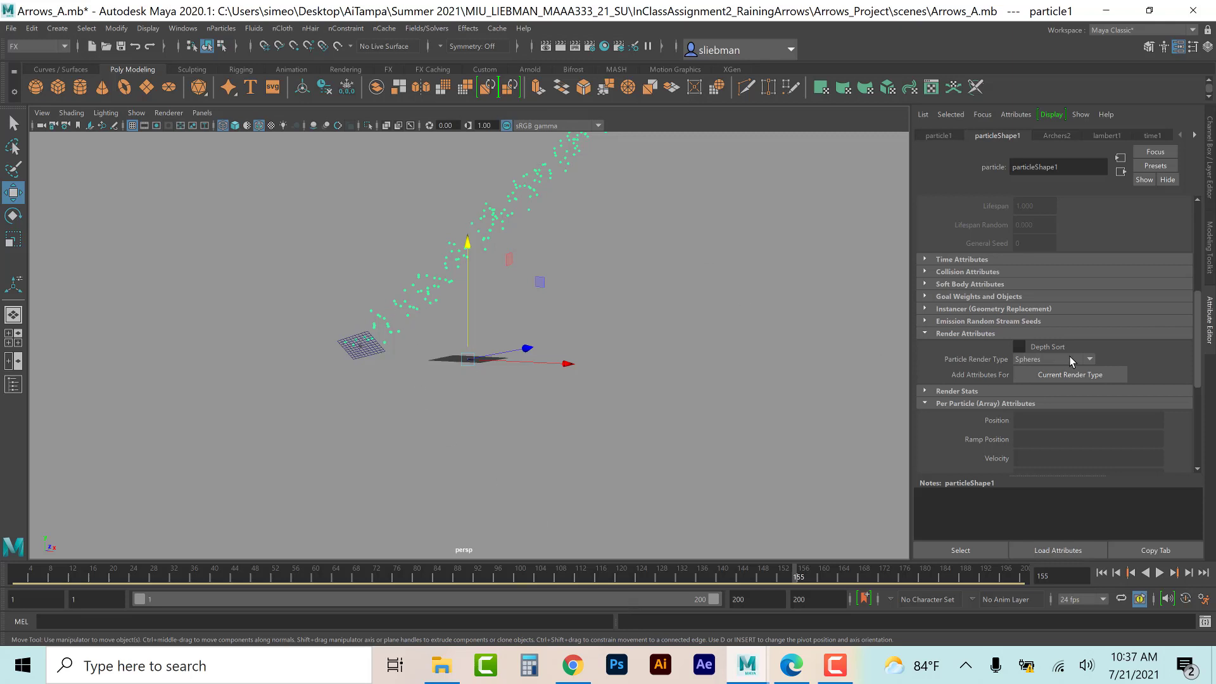
Step: Switch to the tutorial PDF in Edge and read section 3 on the timeline length, emission angle and gravity
{"action": "left_click", "coordinate": [790, 665]}
{"action": "scroll", "coordinate": [402, 414], "scroll_direction": "down", "scroll_amount": 10}
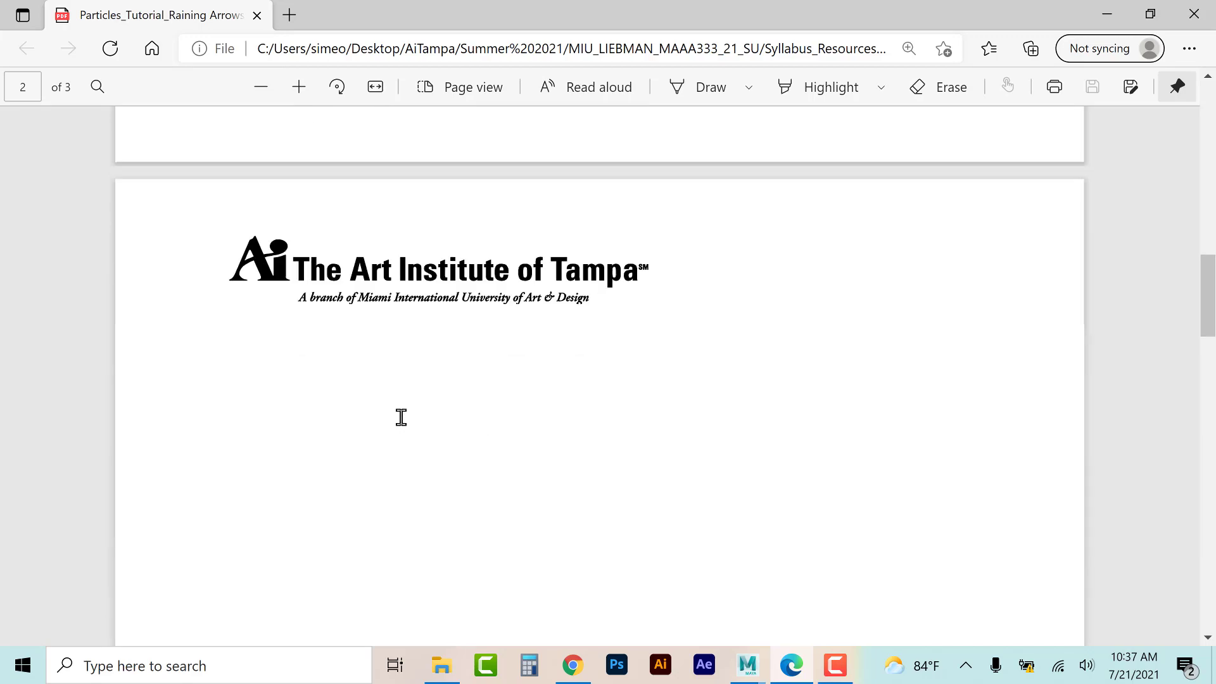
{"action": "scroll", "coordinate": [402, 416], "scroll_direction": "up", "scroll_amount": 10}
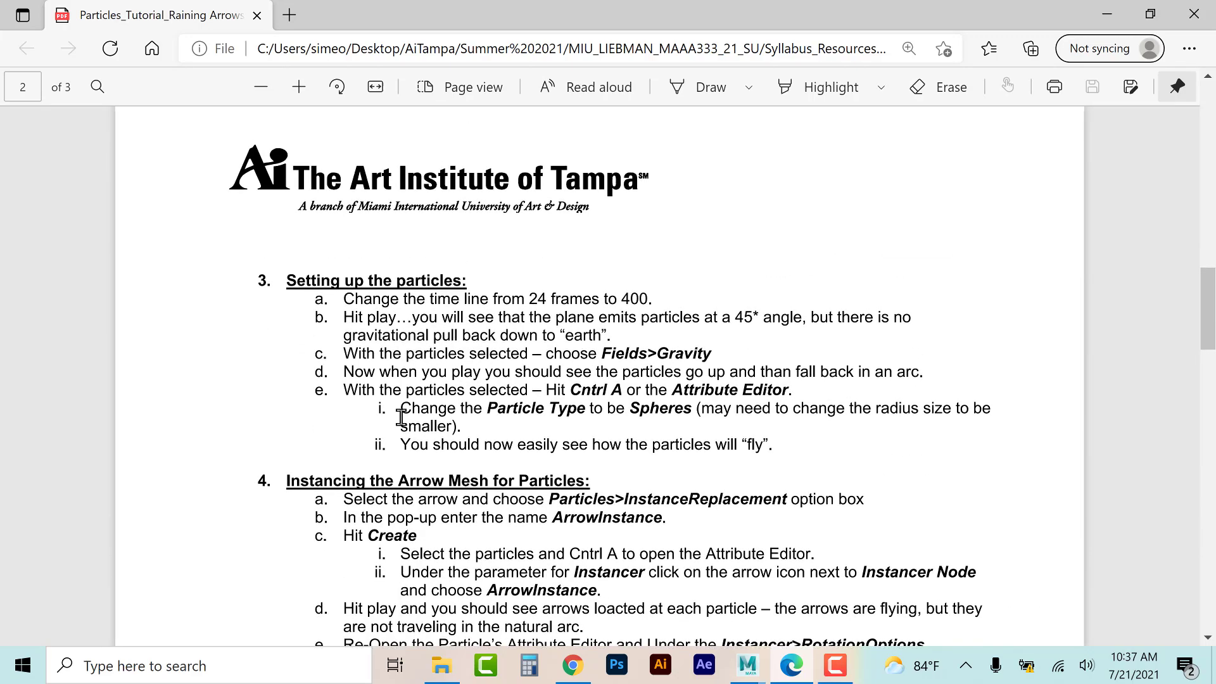
{"action": "scroll", "coordinate": [402, 416], "scroll_direction": "up", "scroll_amount": 4}
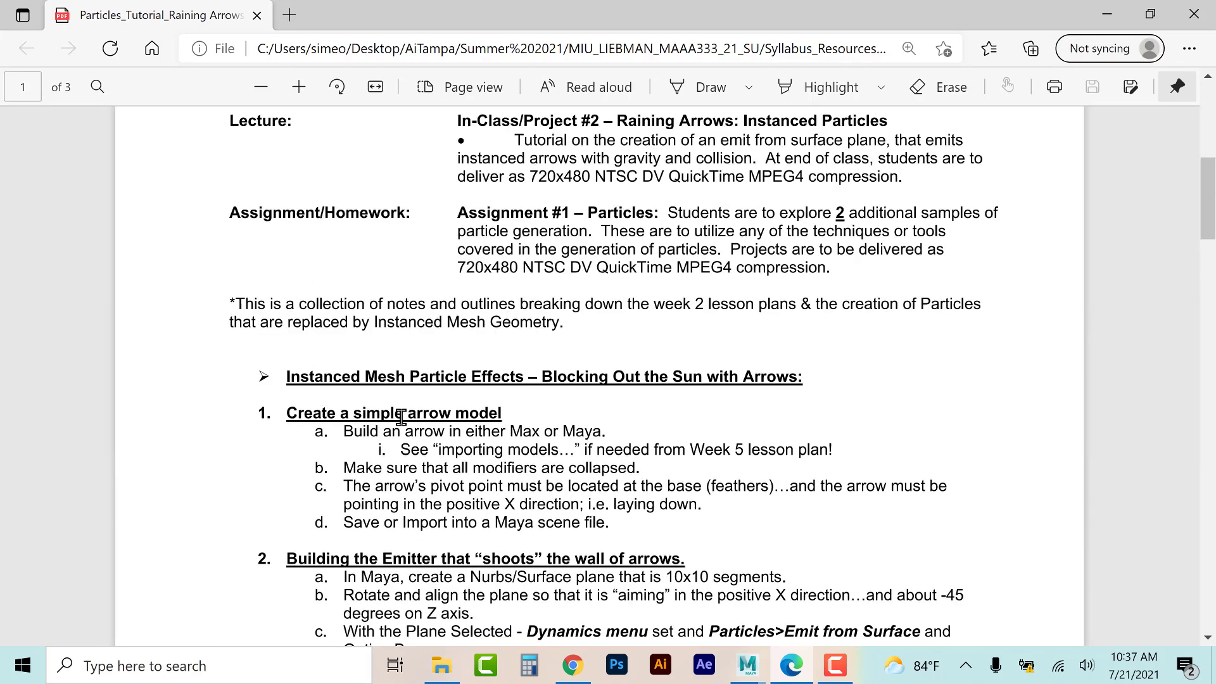
{"action": "scroll", "coordinate": [401, 417], "scroll_direction": "down", "scroll_amount": 5}
{"action": "scroll", "coordinate": [402, 417], "scroll_direction": "down", "scroll_amount": 8}
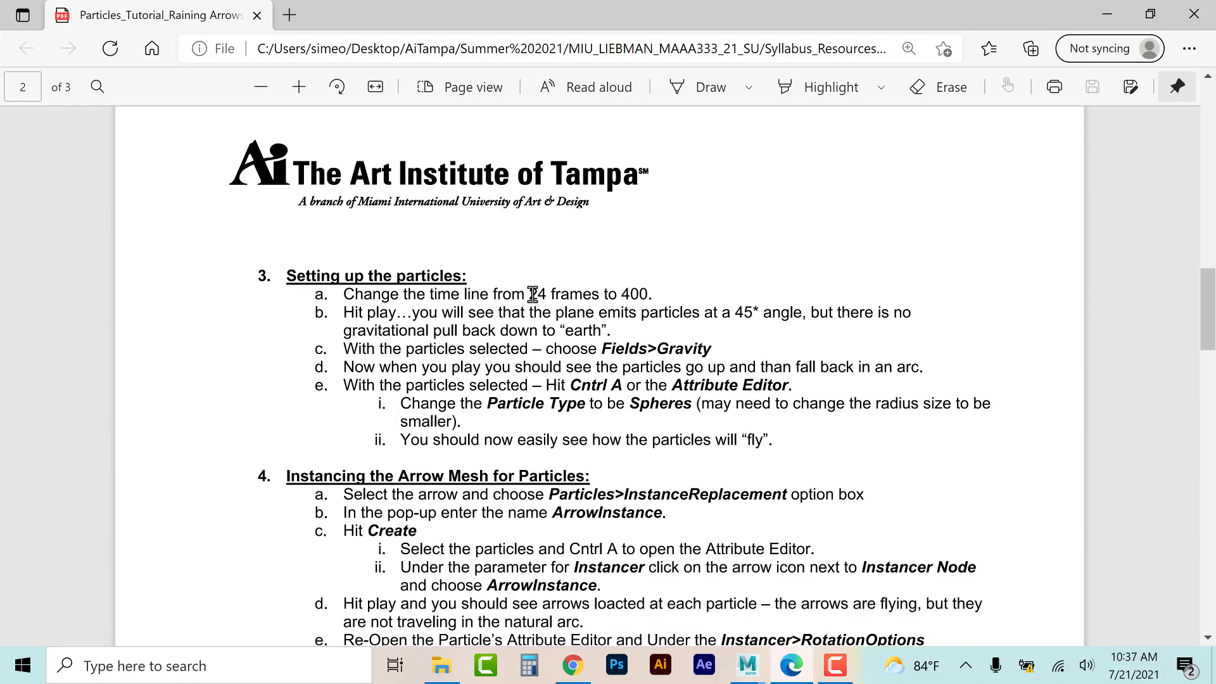
{"action": "left_click_drag", "start_coordinate": [534, 294], "coordinate": [653, 297]}
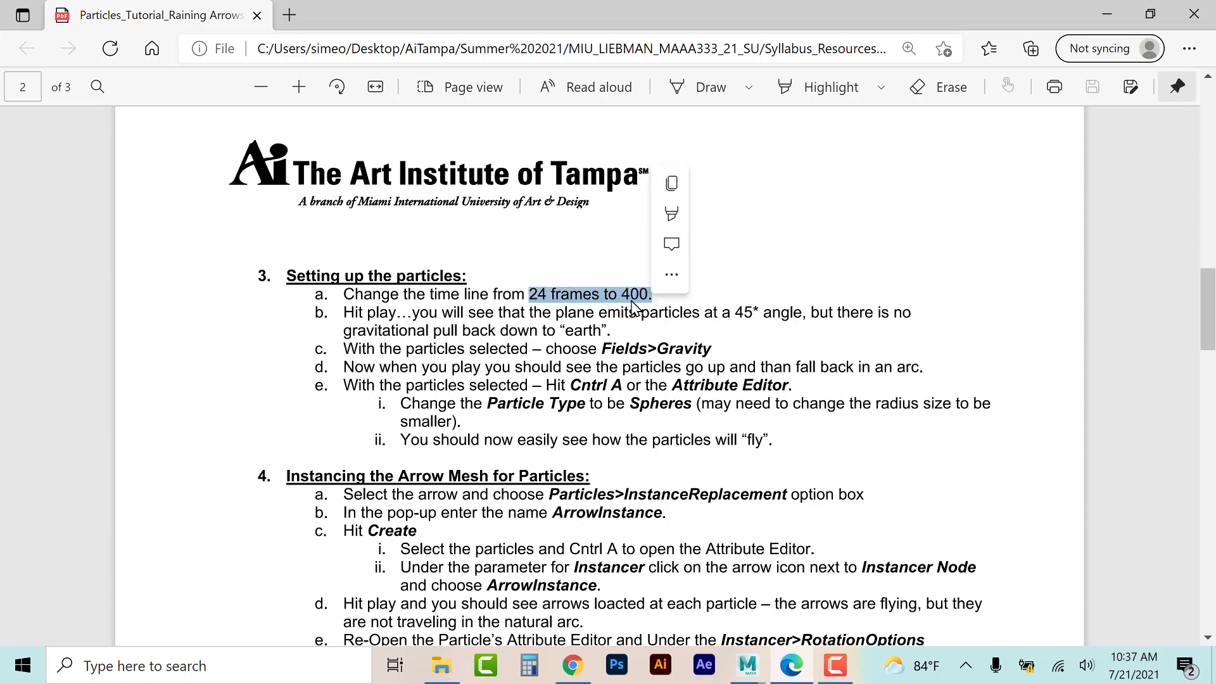
{"action": "left_click", "coordinate": [631, 297]}
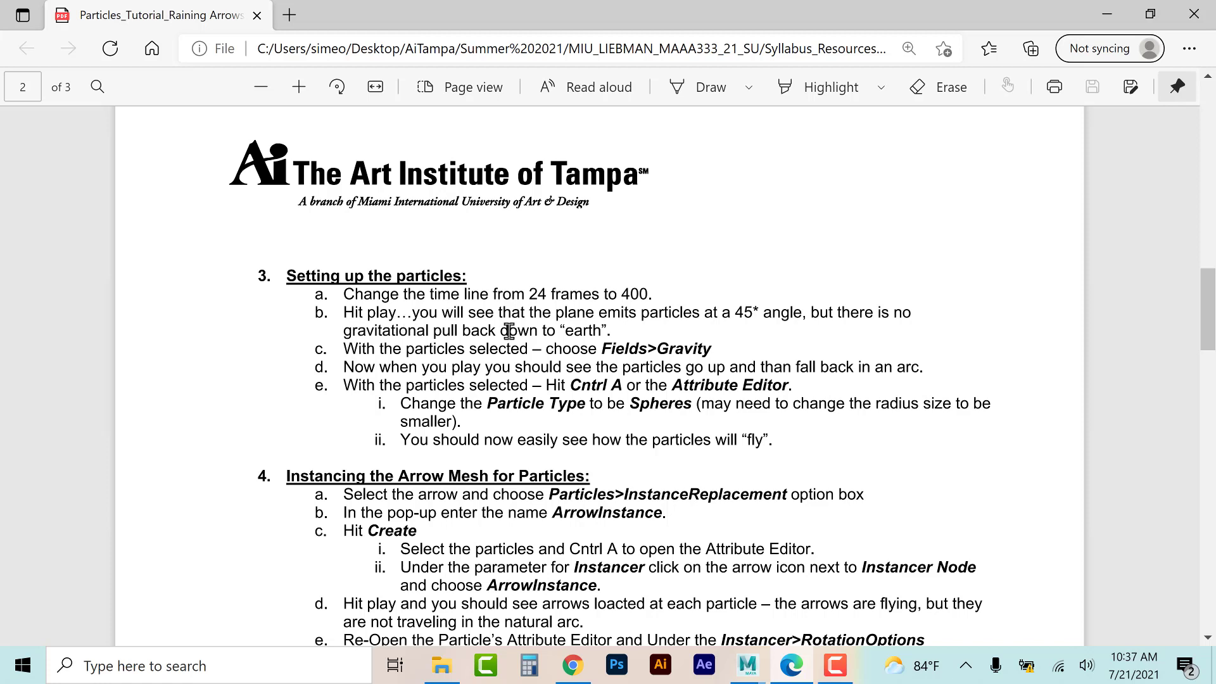
{"action": "left_click_drag", "start_coordinate": [734, 314], "coordinate": [801, 314]}
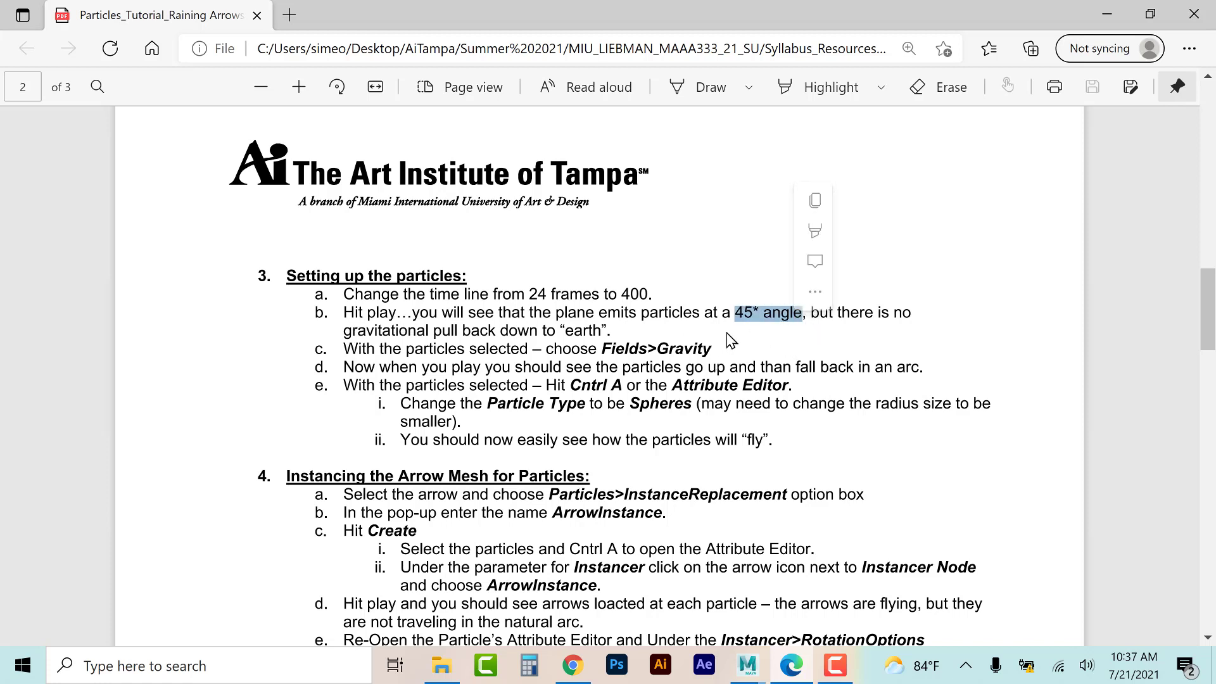
{"action": "left_click_drag", "start_coordinate": [351, 325], "coordinate": [608, 330]}
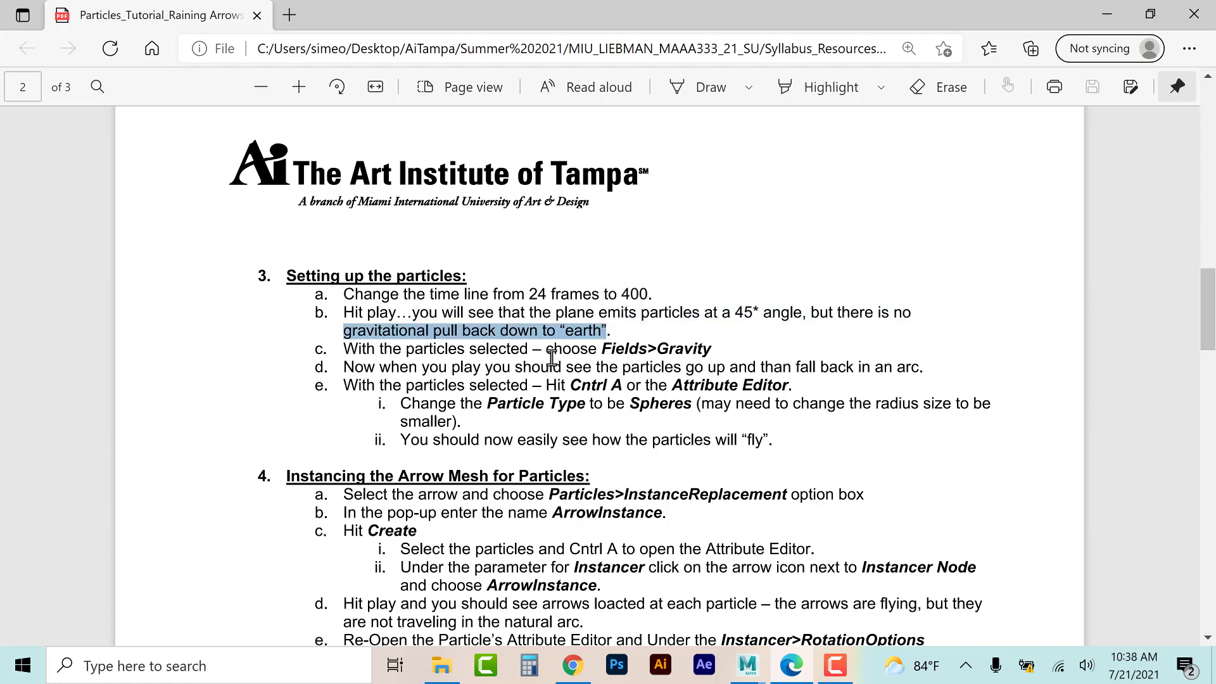
Step: Return to Maya, add a Gravity field to the selected particles, and inspect its magnitude and direction
{"action": "left_click", "coordinate": [747, 664]}
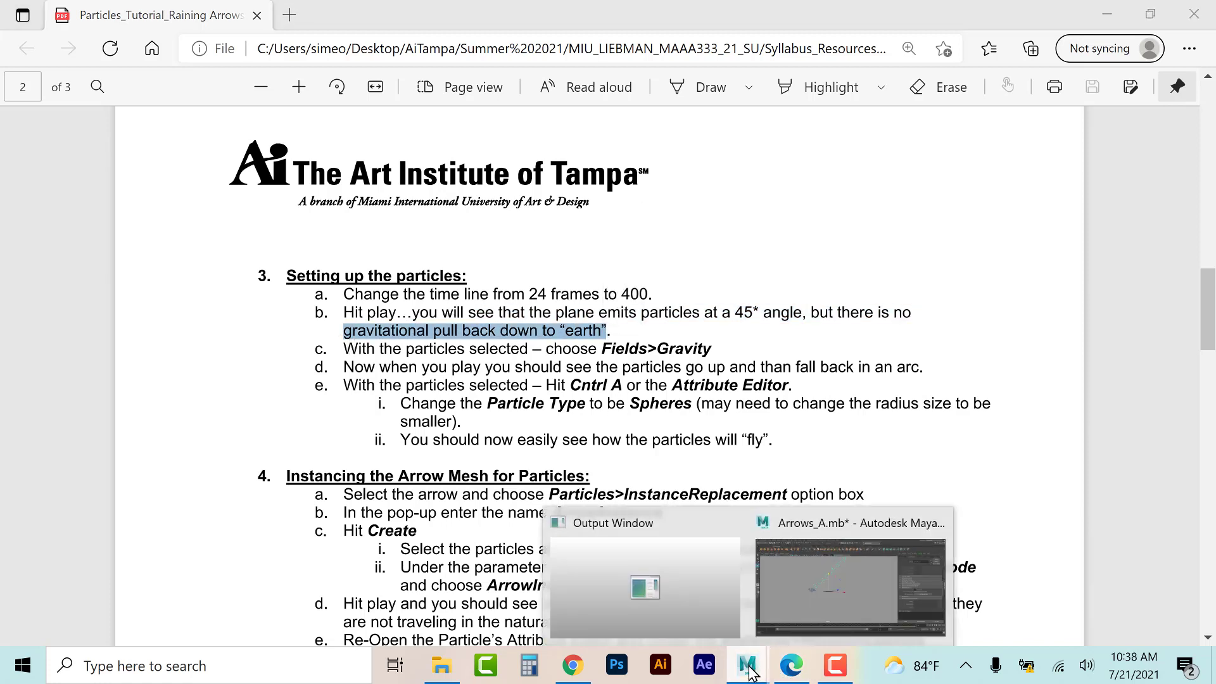
{"action": "left_click", "coordinate": [834, 529]}
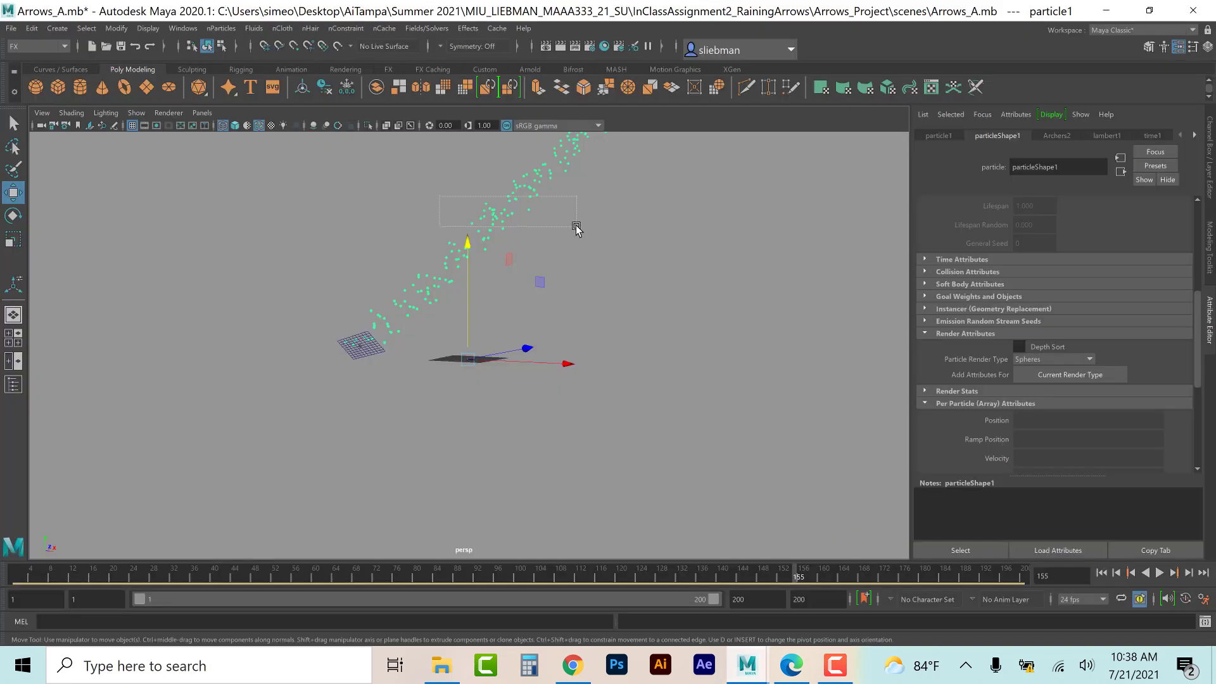
{"action": "left_click", "coordinate": [426, 29]}
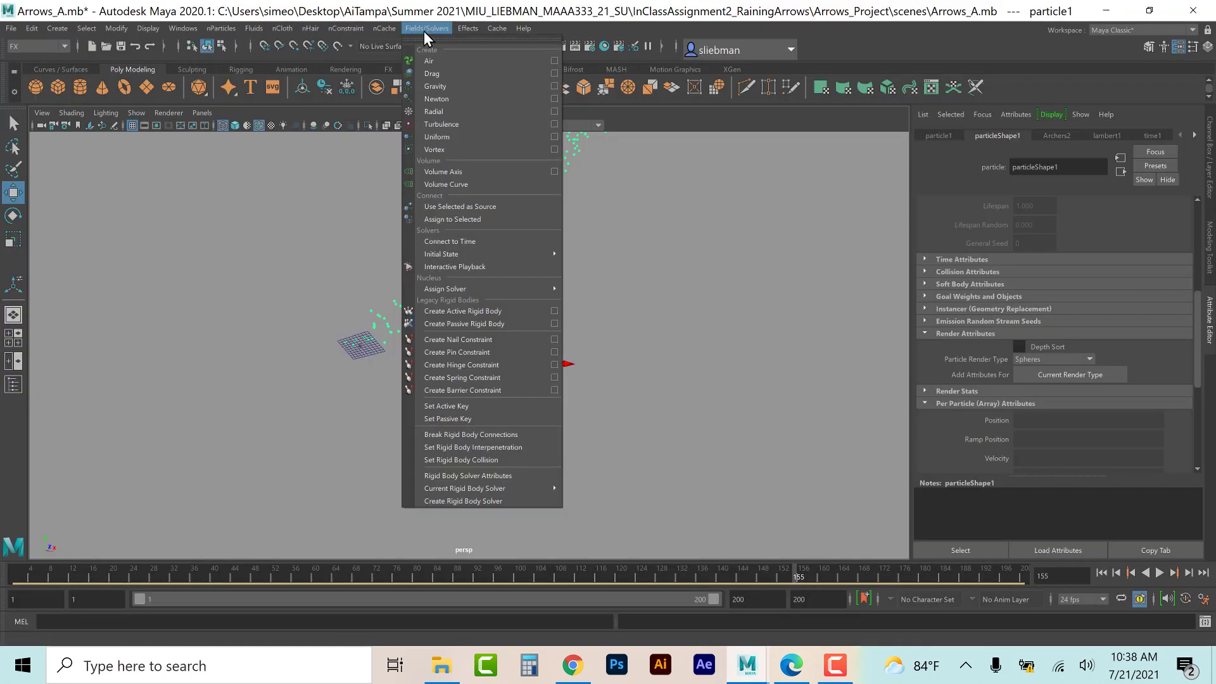
{"action": "left_click", "coordinate": [434, 84]}
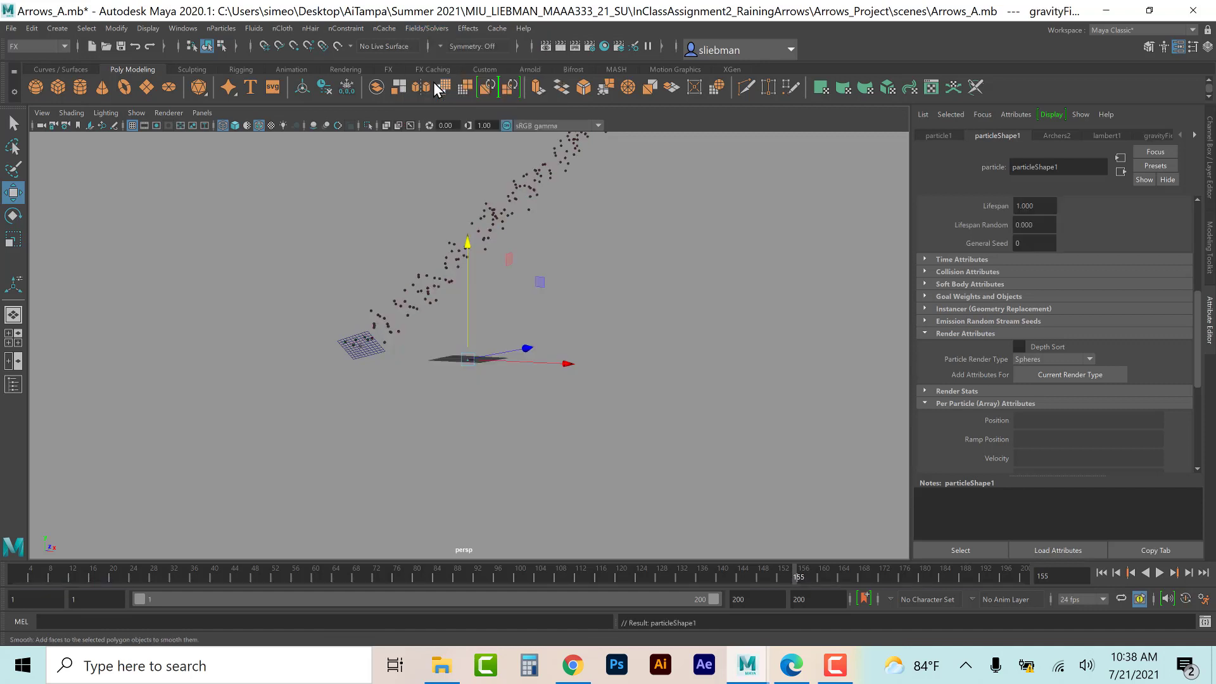
{"action": "double_click", "coordinate": [1039, 362]}
{"action": "left_click", "coordinate": [1081, 399]}
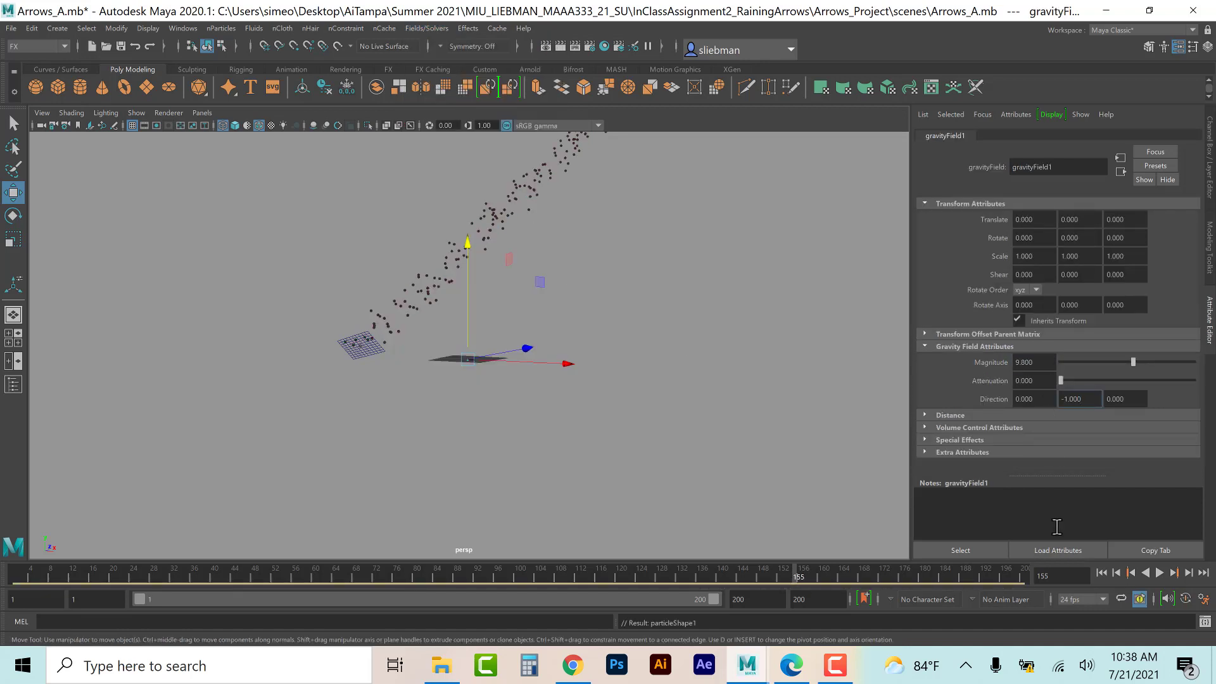
Step: Play the simulation from the first frame to check the particles' path under gravity, stopping at frame 49
{"action": "left_click", "coordinate": [1101, 572]}
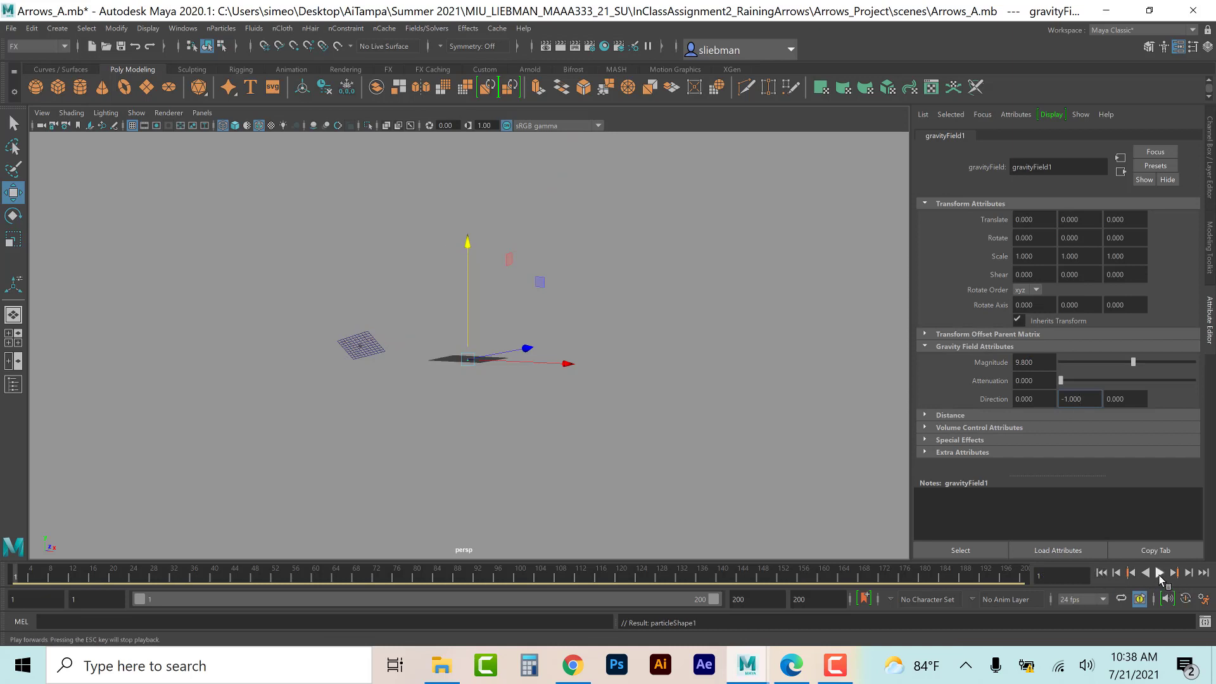
{"action": "left_click", "coordinate": [1159, 573]}
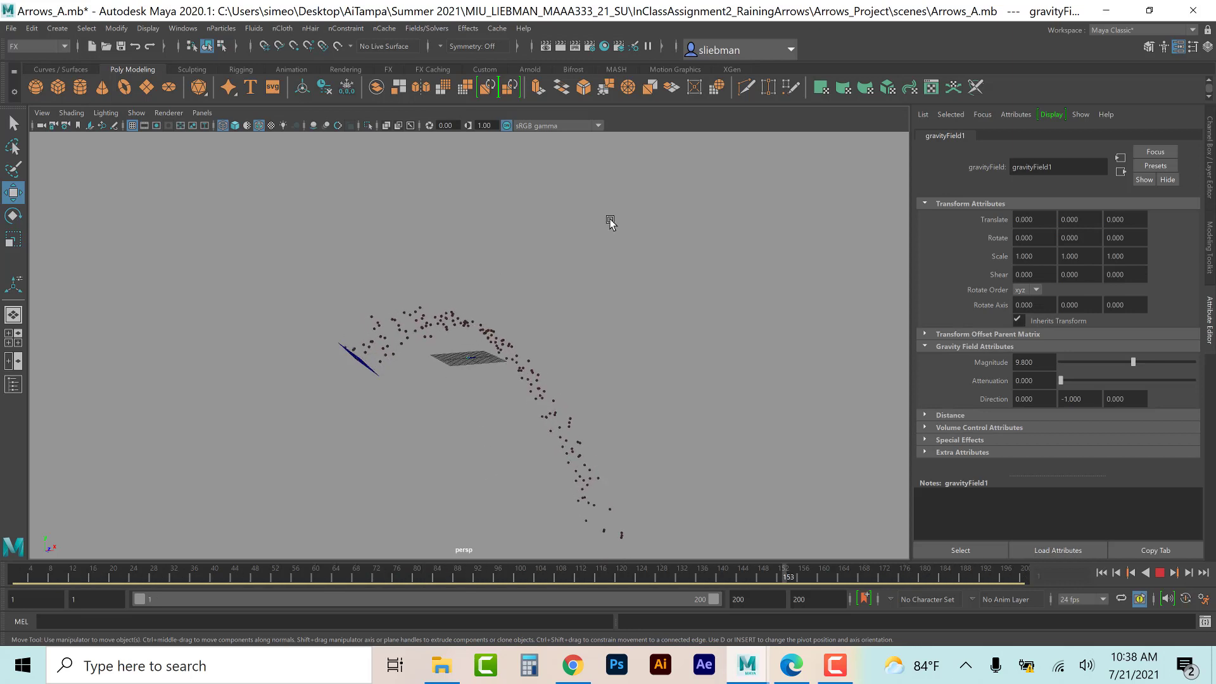
{"action": "left_click", "coordinate": [1159, 573]}
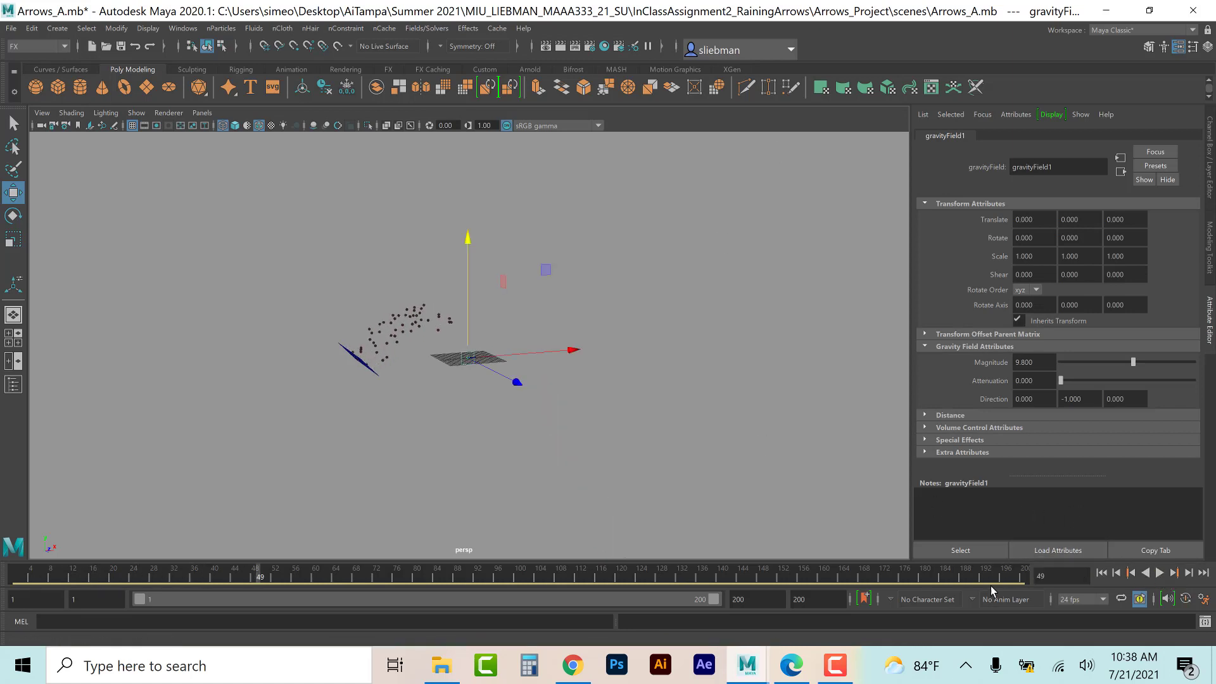
Step: Switch to the tutorial PDF in Edge and read the particle type instructions and section 4 on instancing the arrow mesh
{"action": "left_click", "coordinate": [791, 664]}
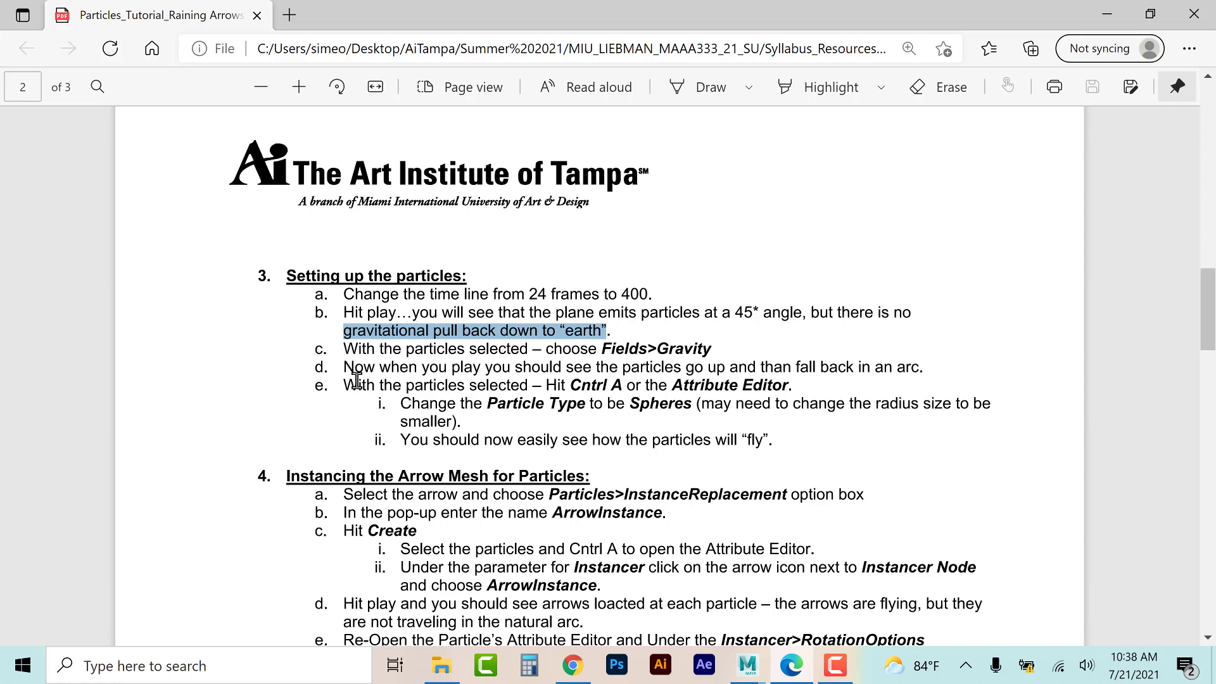
{"action": "left_click_drag", "start_coordinate": [344, 384], "coordinate": [812, 440]}
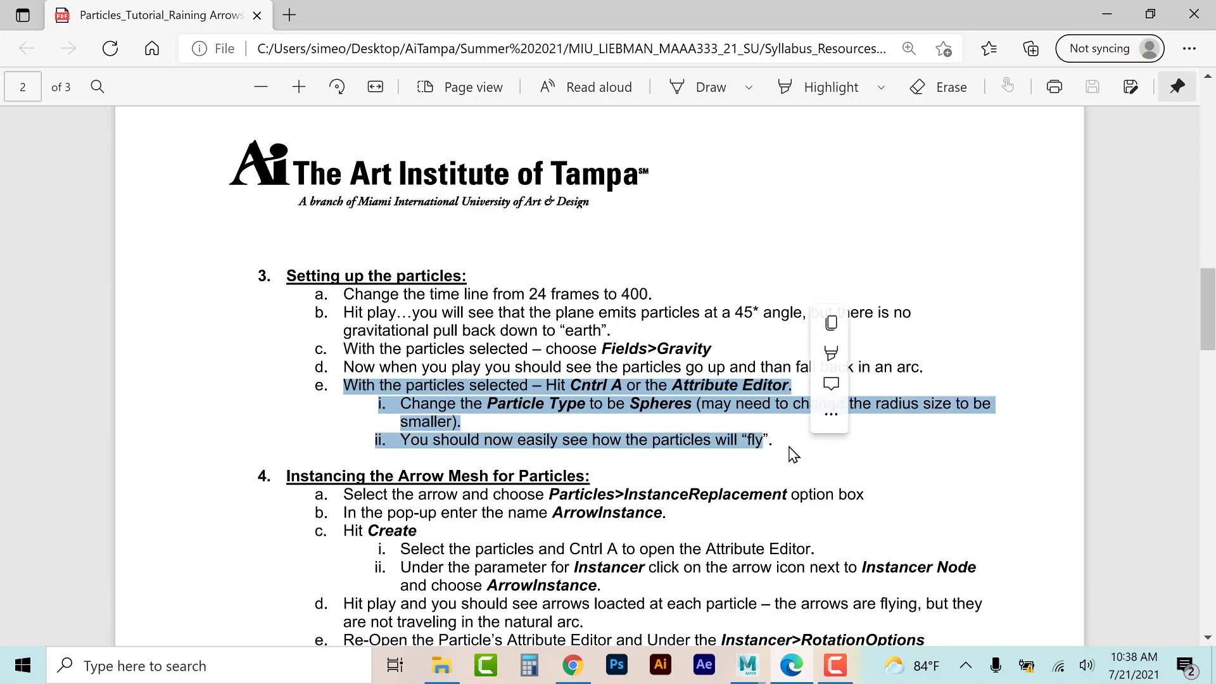
{"action": "scroll", "coordinate": [578, 561], "scroll_direction": "down", "scroll_amount": 3}
{"action": "left_click_drag", "start_coordinate": [288, 305], "coordinate": [578, 320]}
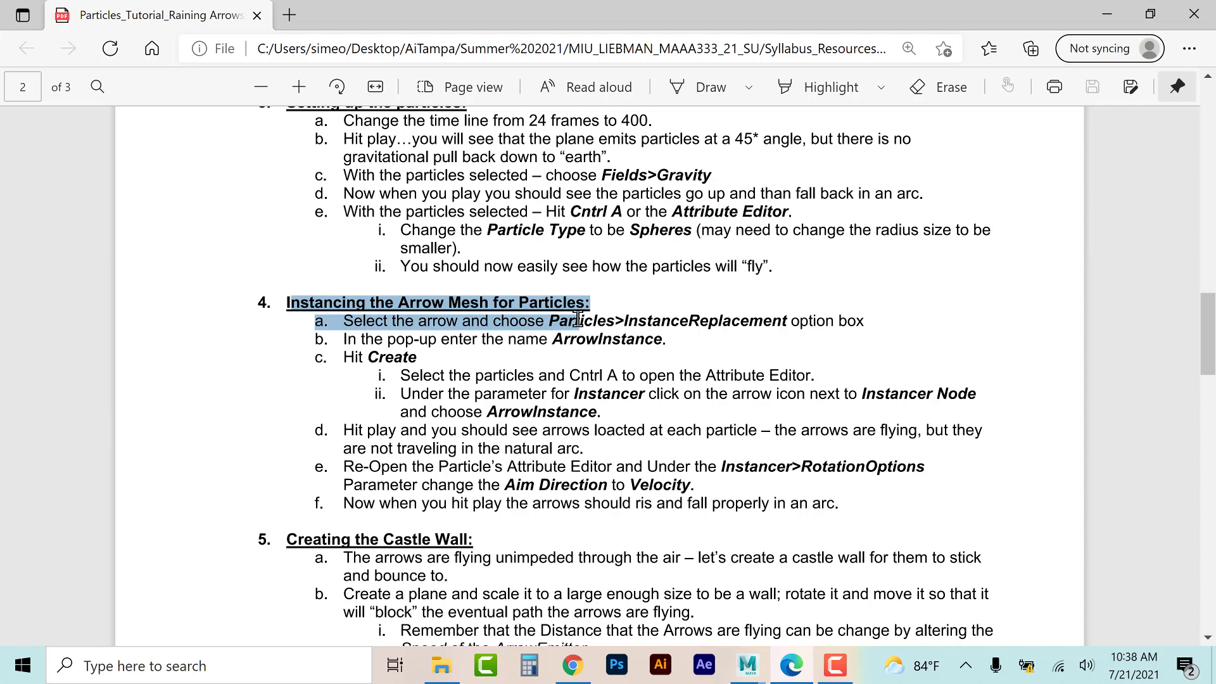
{"action": "left_click", "coordinate": [573, 379]}
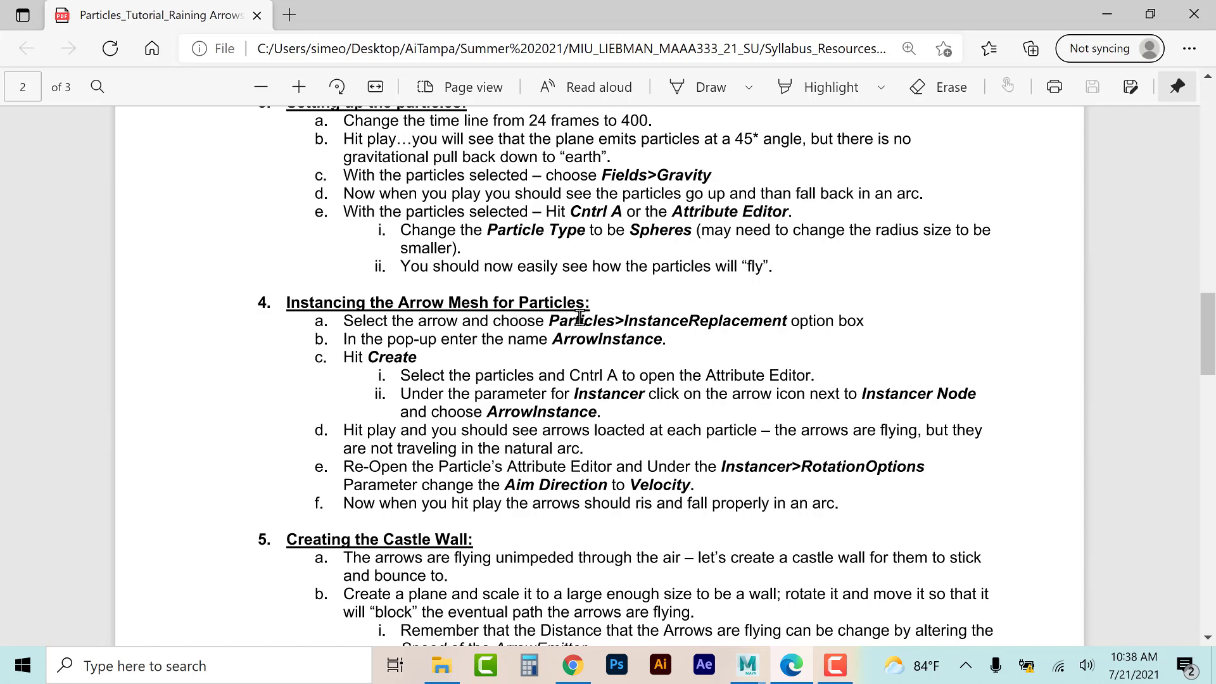
Step: Return to Maya, select the arrow mesh on the grid, and create a particle instancer named Arrow_Instance for particleShape1
{"action": "left_click", "coordinate": [749, 666]}
{"action": "left_click", "coordinate": [773, 588]}
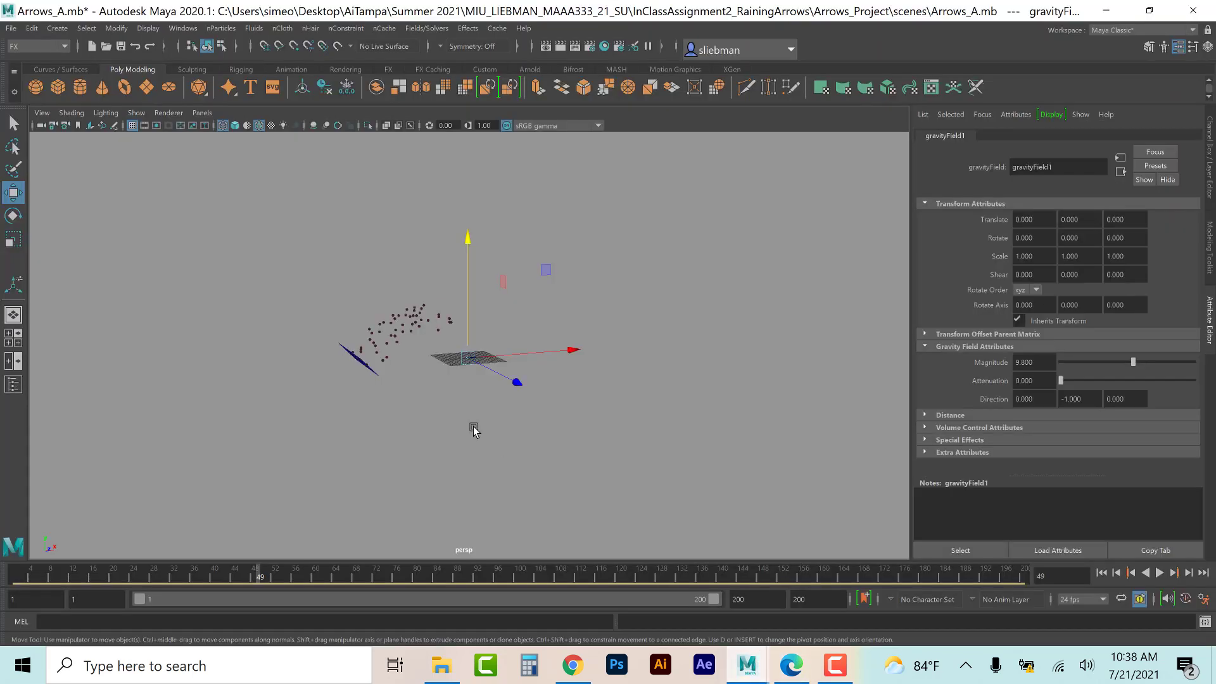
{"action": "left_click", "coordinate": [396, 424]}
{"action": "scroll", "coordinate": [477, 426], "scroll_direction": "up", "scroll_amount": 8}
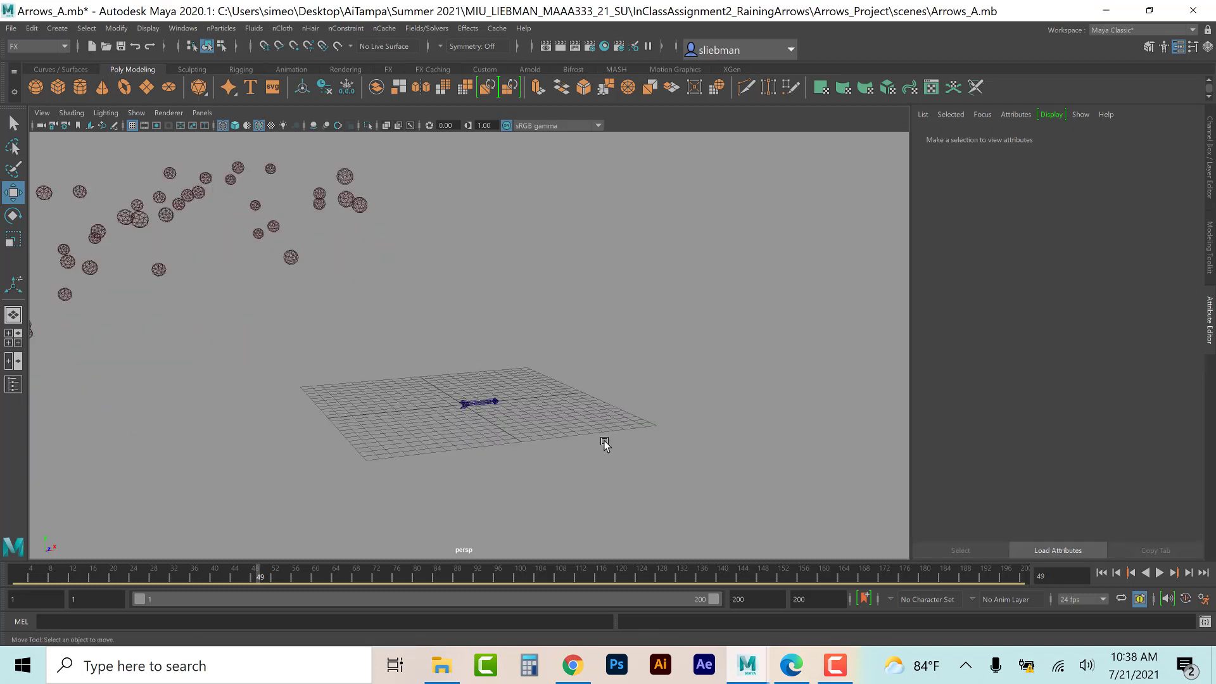
{"action": "left_click", "coordinate": [492, 401]}
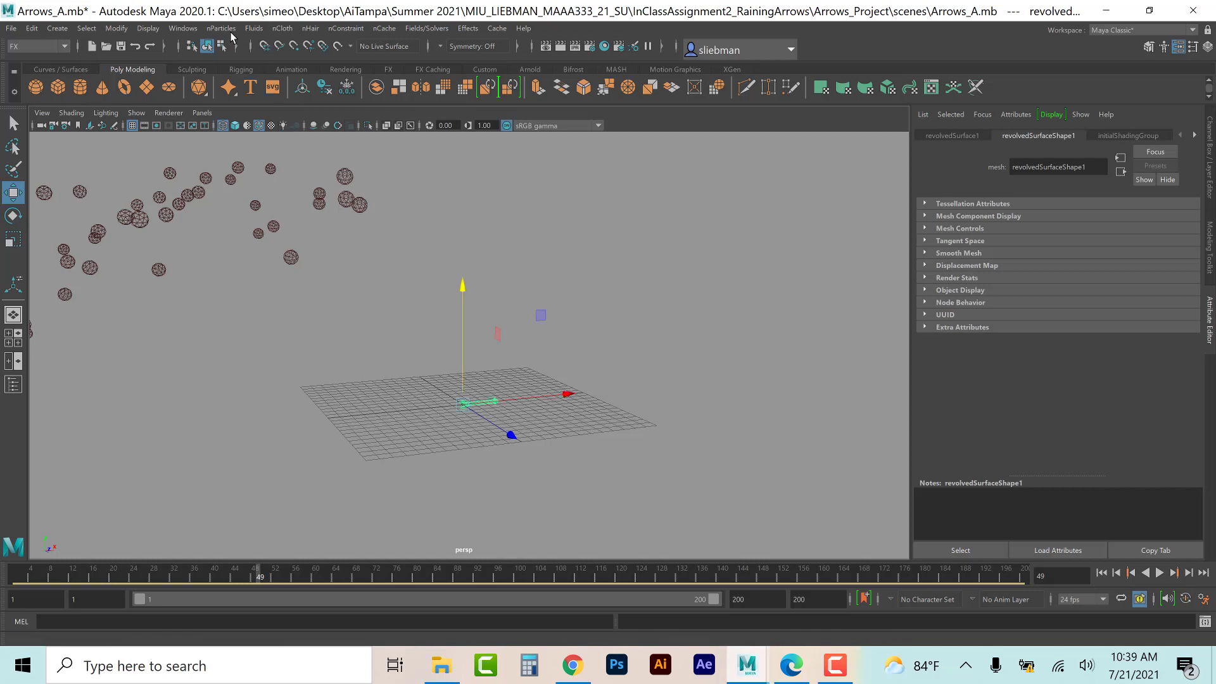
{"action": "left_click", "coordinate": [227, 30]}
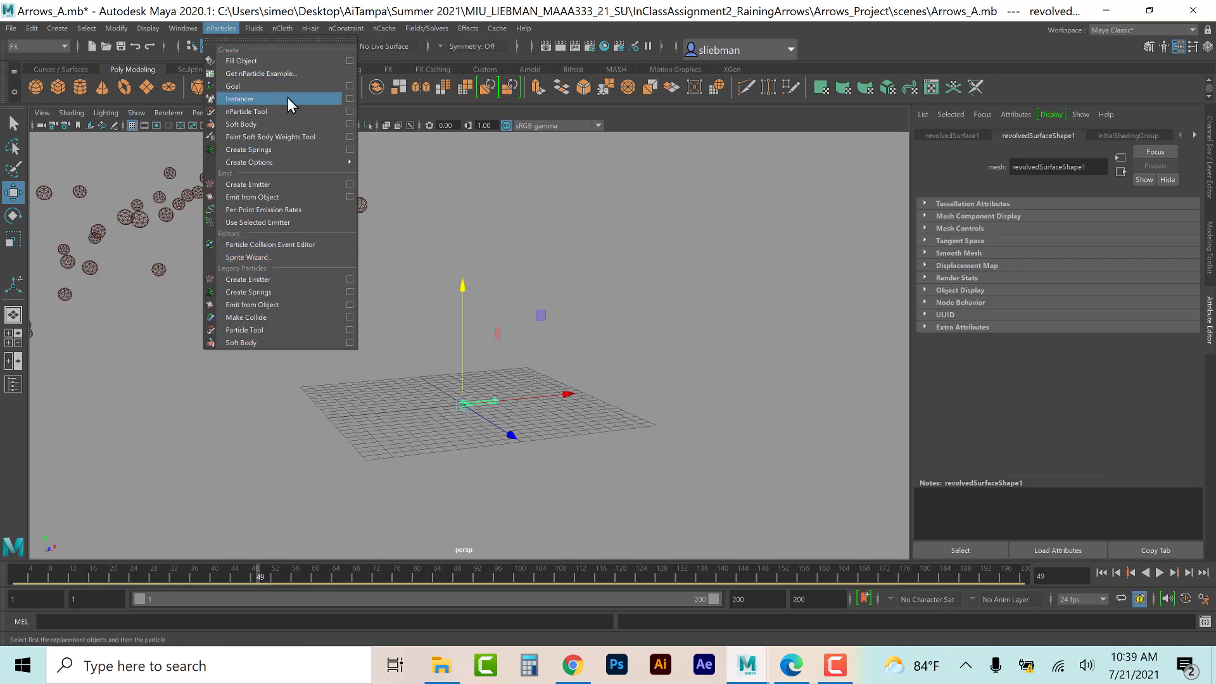
{"action": "left_click", "coordinate": [351, 100]}
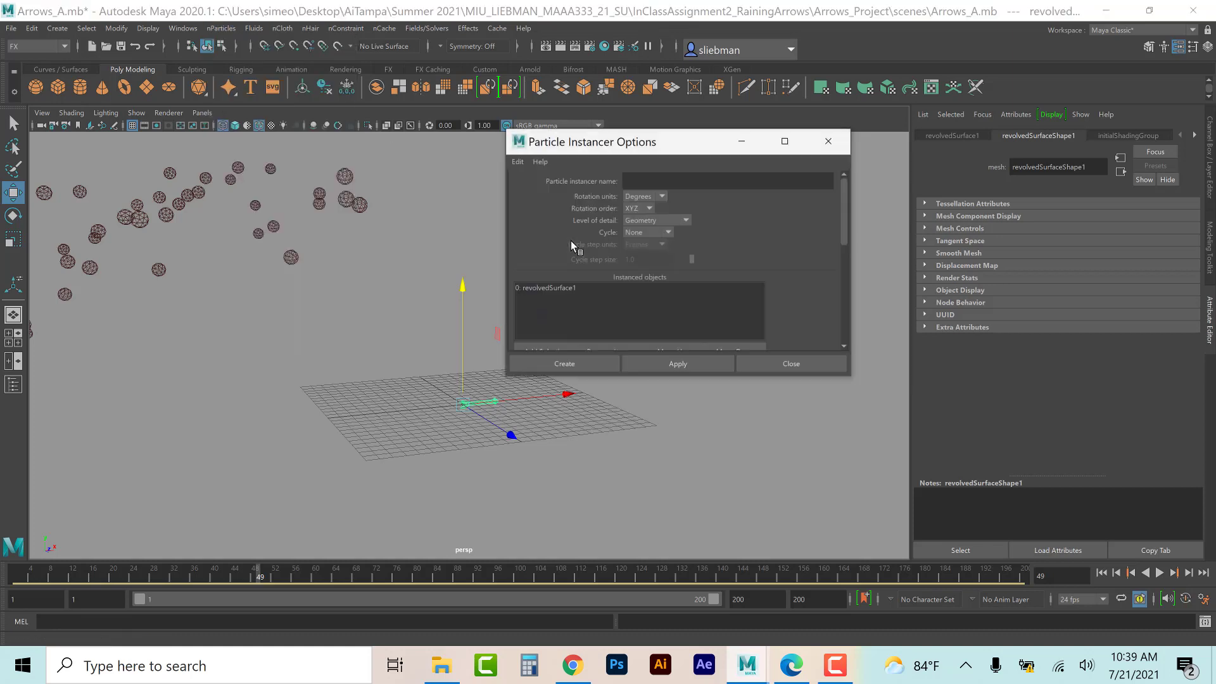
{"action": "left_click", "coordinate": [653, 178]}
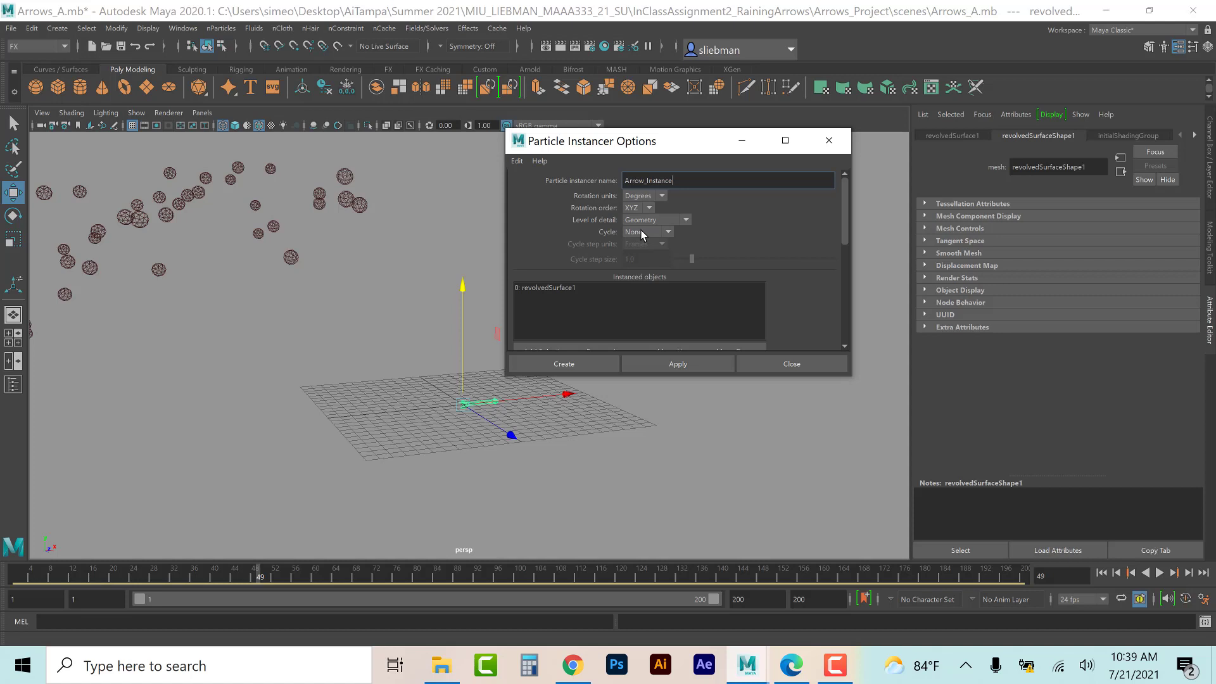
{"action": "scroll", "coordinate": [635, 228], "scroll_direction": "down", "scroll_amount": 3}
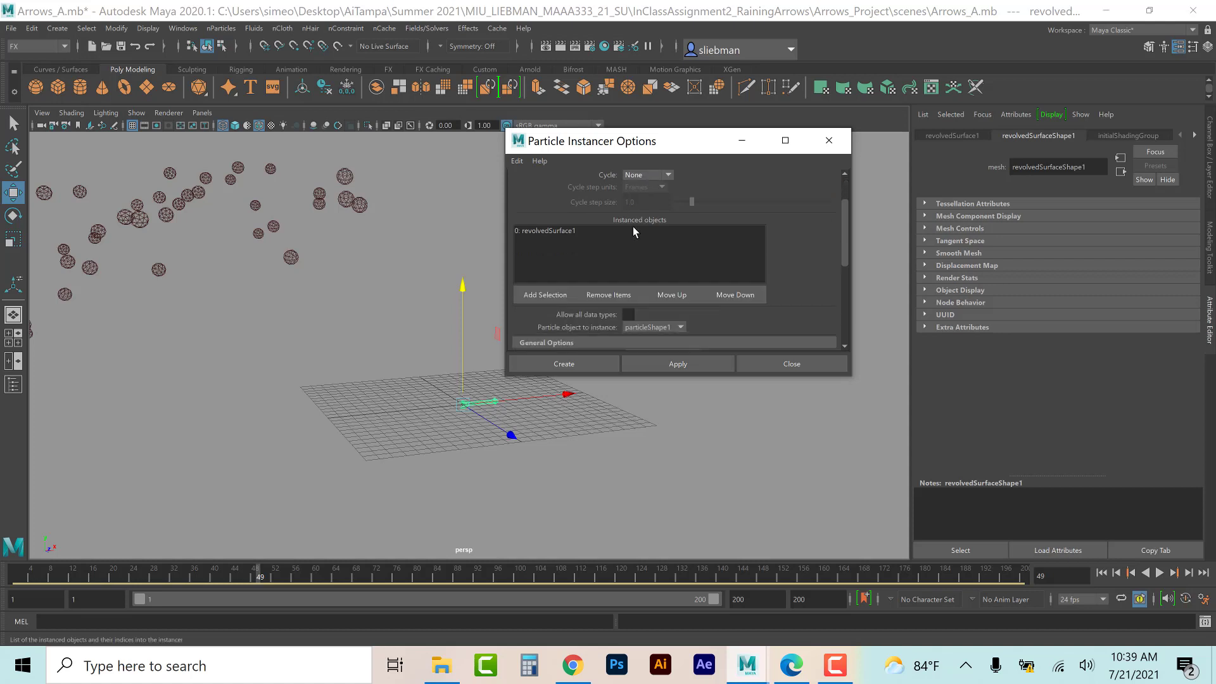
{"action": "left_click", "coordinate": [575, 366]}
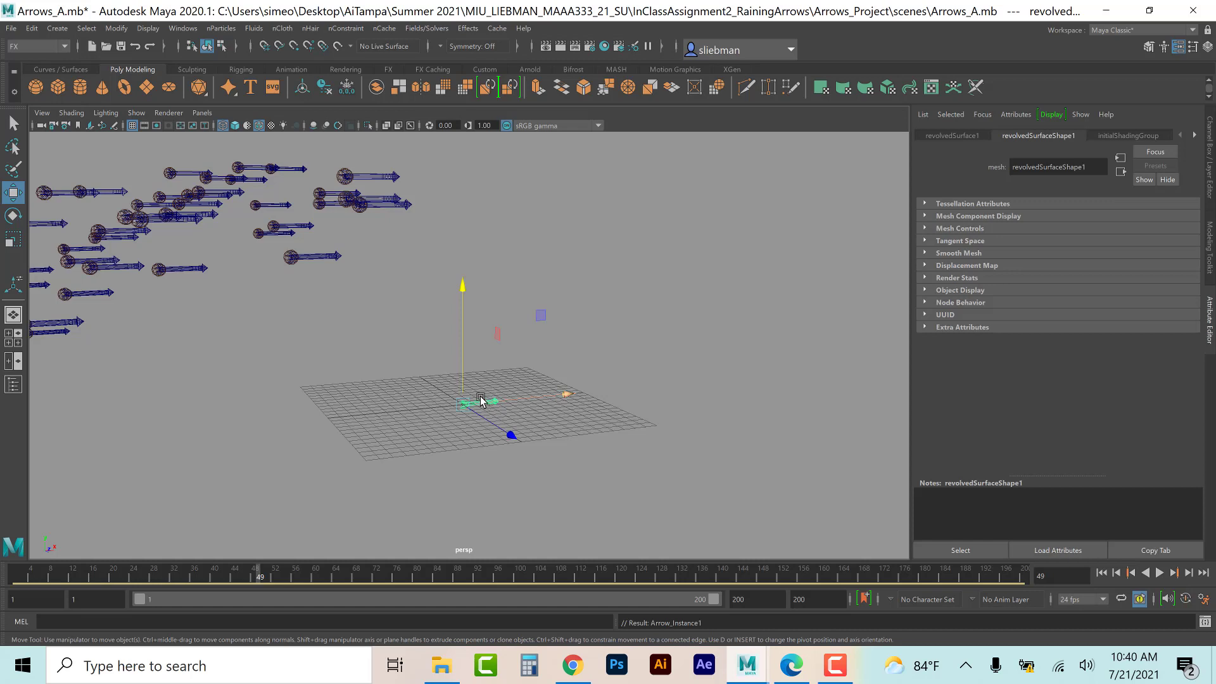
Step: Play the simulation from the first frame to check how the instanced arrows fly, stopping at frame 183
{"action": "scroll", "coordinate": [287, 261], "scroll_direction": "down", "scroll_amount": 1}
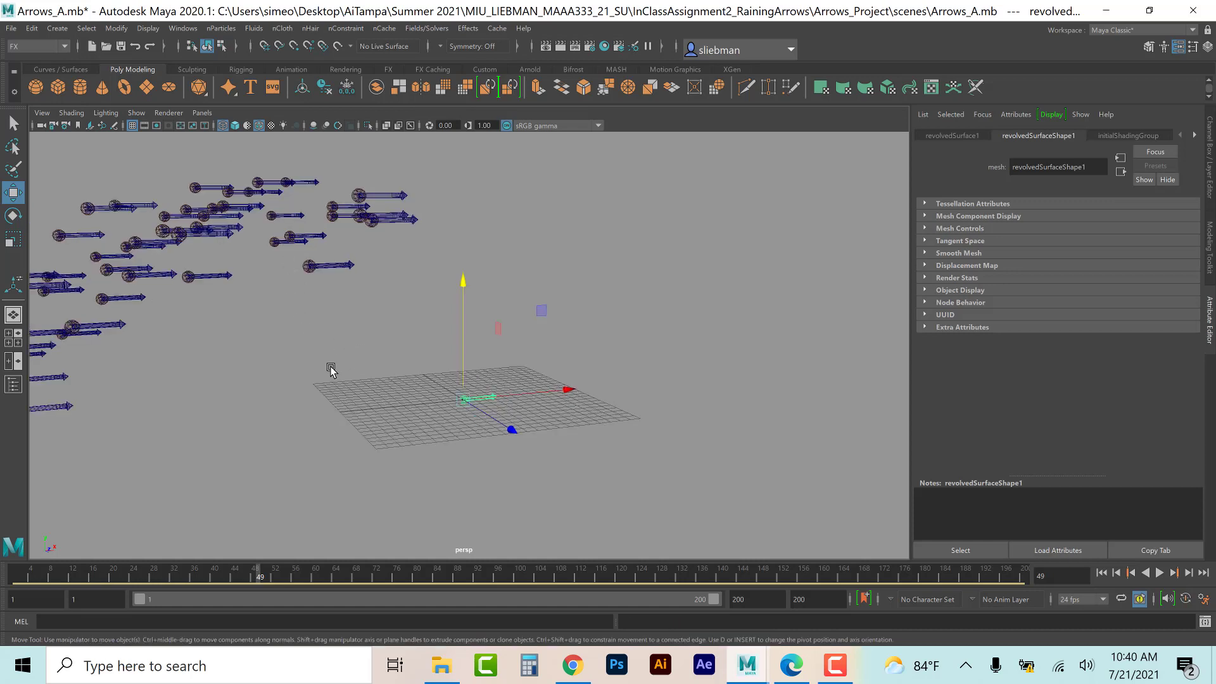
{"action": "left_click", "coordinate": [309, 359]}
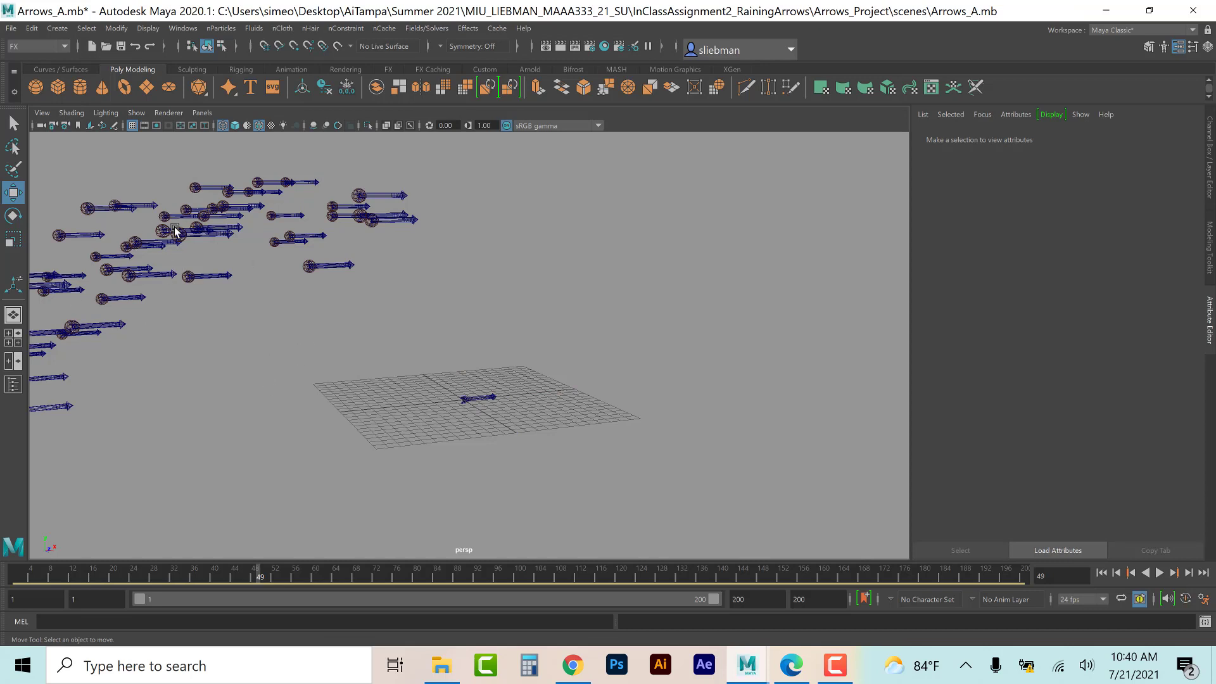
{"action": "scroll", "coordinate": [514, 471], "scroll_direction": "down", "scroll_amount": 1}
{"action": "scroll", "coordinate": [481, 469], "scroll_direction": "down", "scroll_amount": 2}
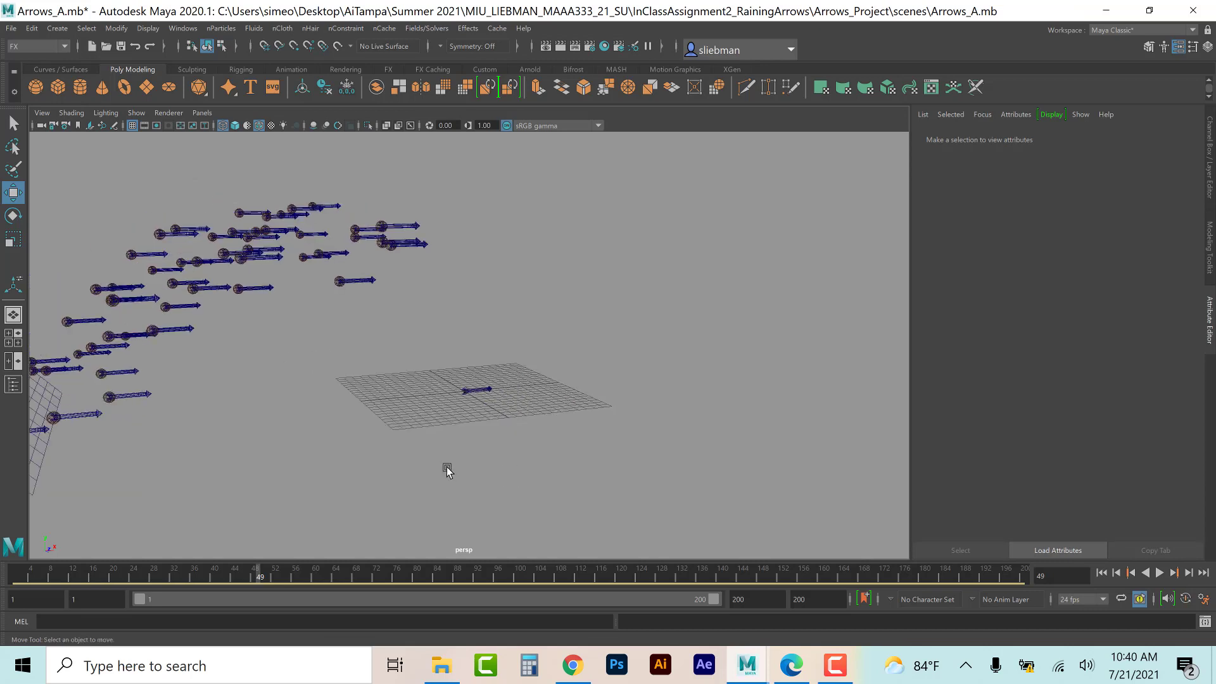
{"action": "left_click", "coordinate": [1160, 573]}
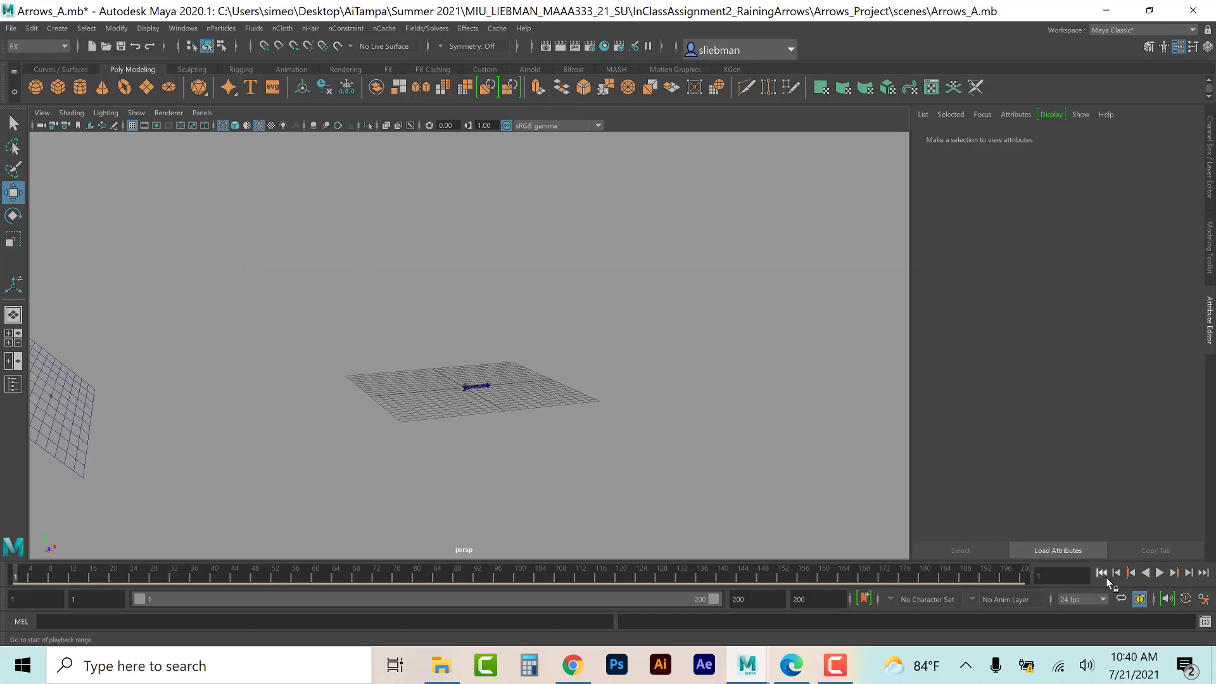
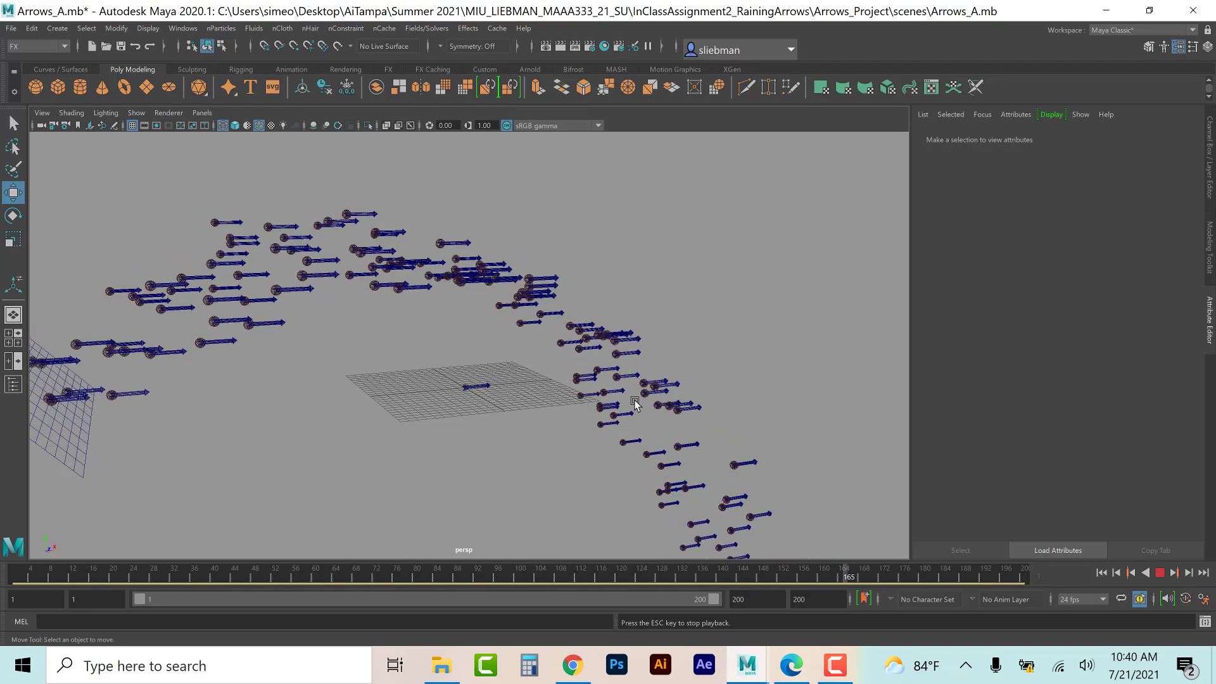
{"action": "left_click", "coordinate": [1161, 574]}
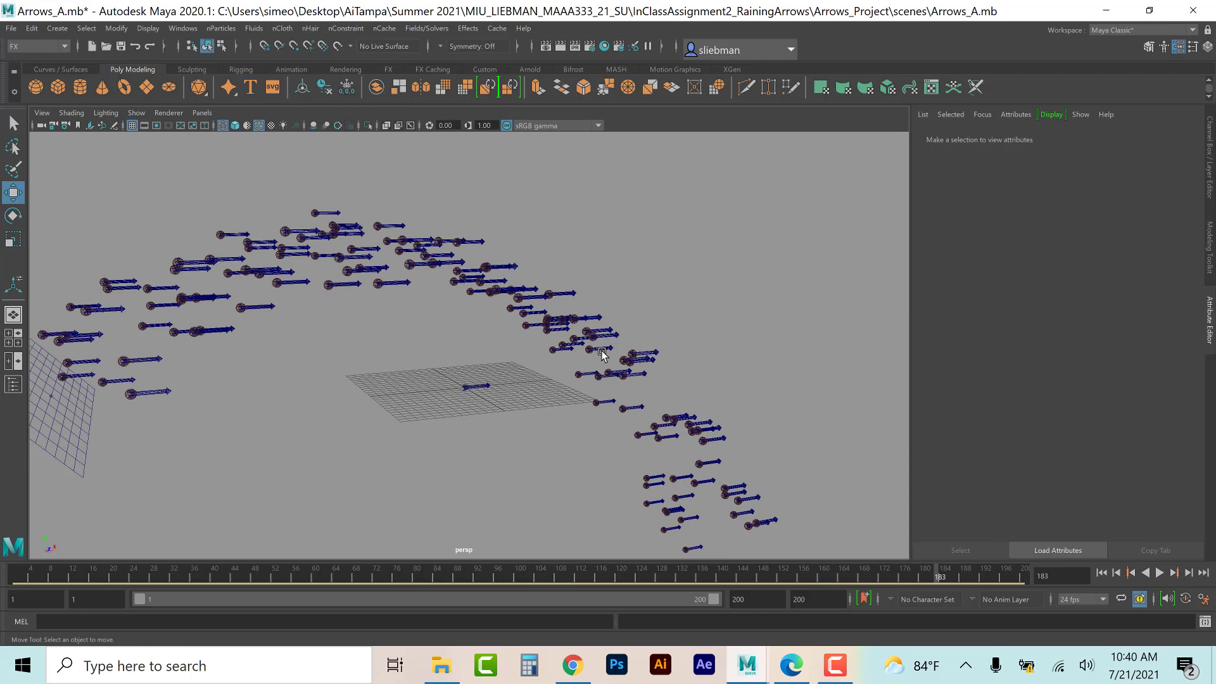
Step: Switch to the tutorial PDF in Edge, read the Instancer Node instruction in section 4, and return to Maya
{"action": "left_click", "coordinate": [790, 664]}
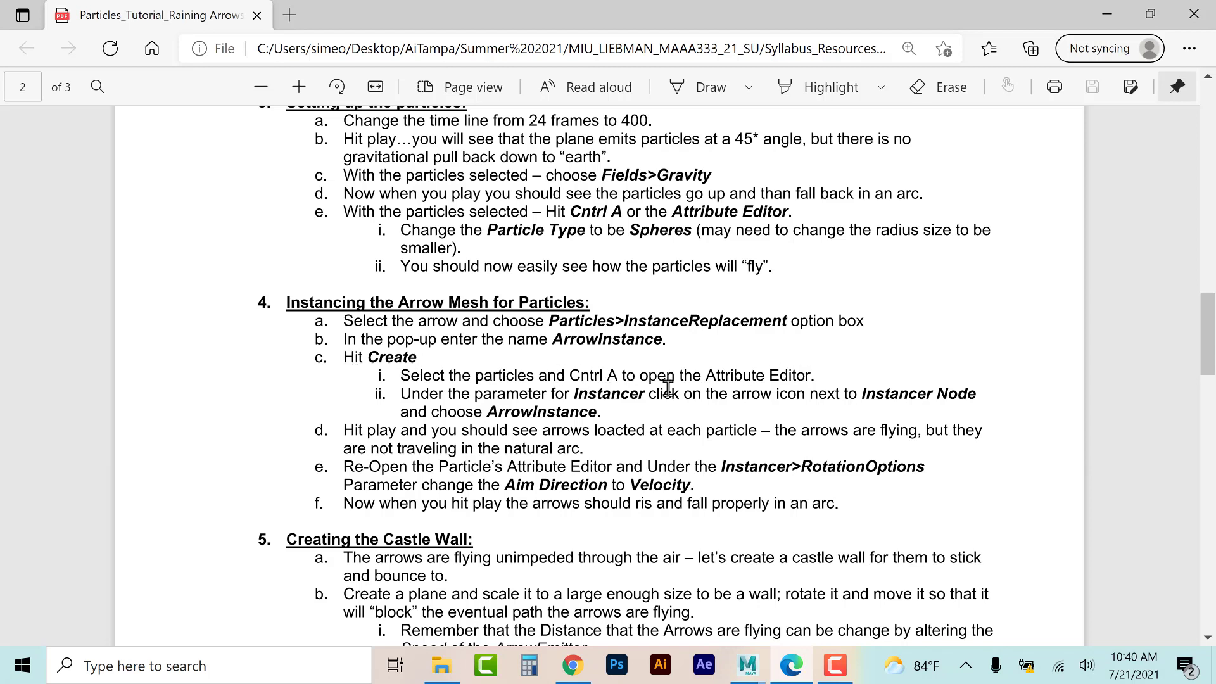
{"action": "left_click_drag", "start_coordinate": [402, 394], "coordinate": [669, 420]}
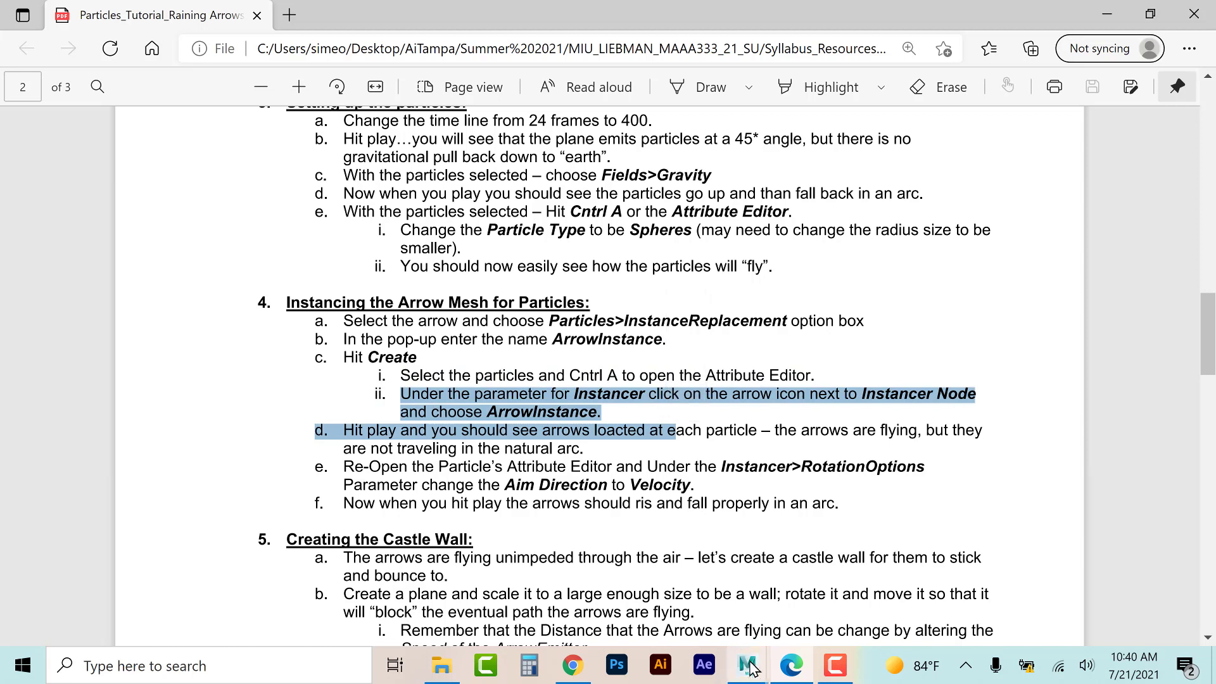
{"action": "mouse_move", "coordinate": [747, 665]}
{"action": "left_click", "coordinate": [817, 532]}
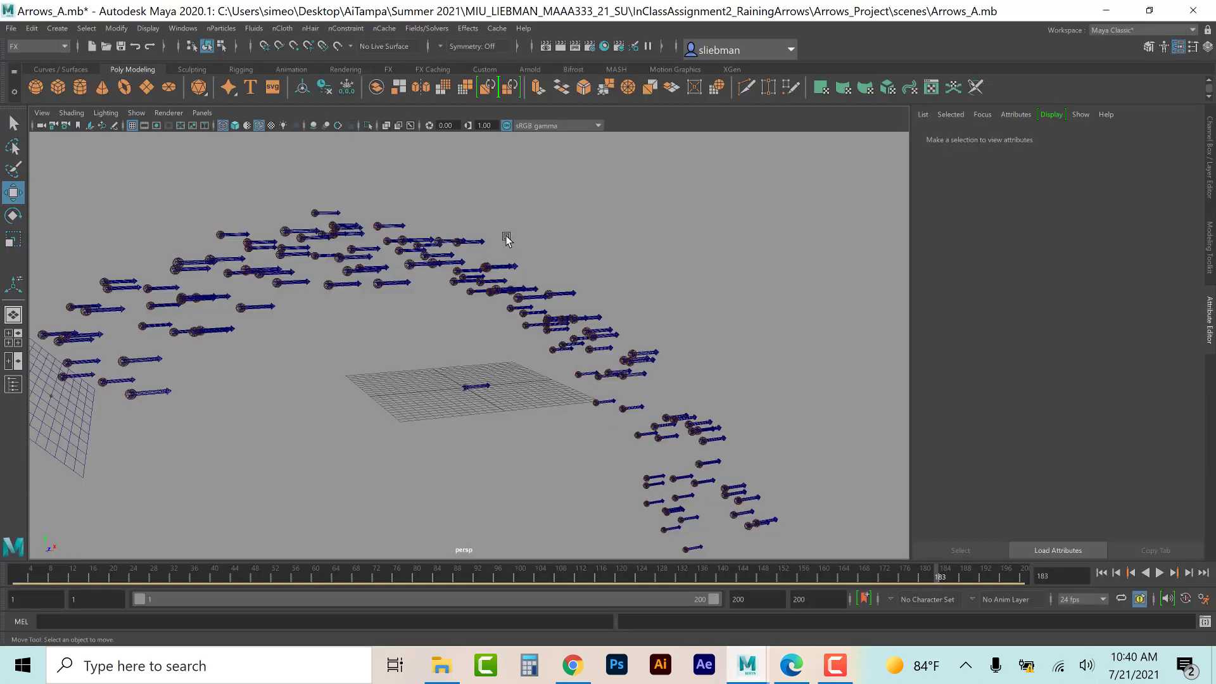
Step: Select the particles and choose Arrow_Instance1 as the instancer node in particleShape1's Instancer (Geometry Replacement) settings
{"action": "left_click", "coordinate": [453, 281]}
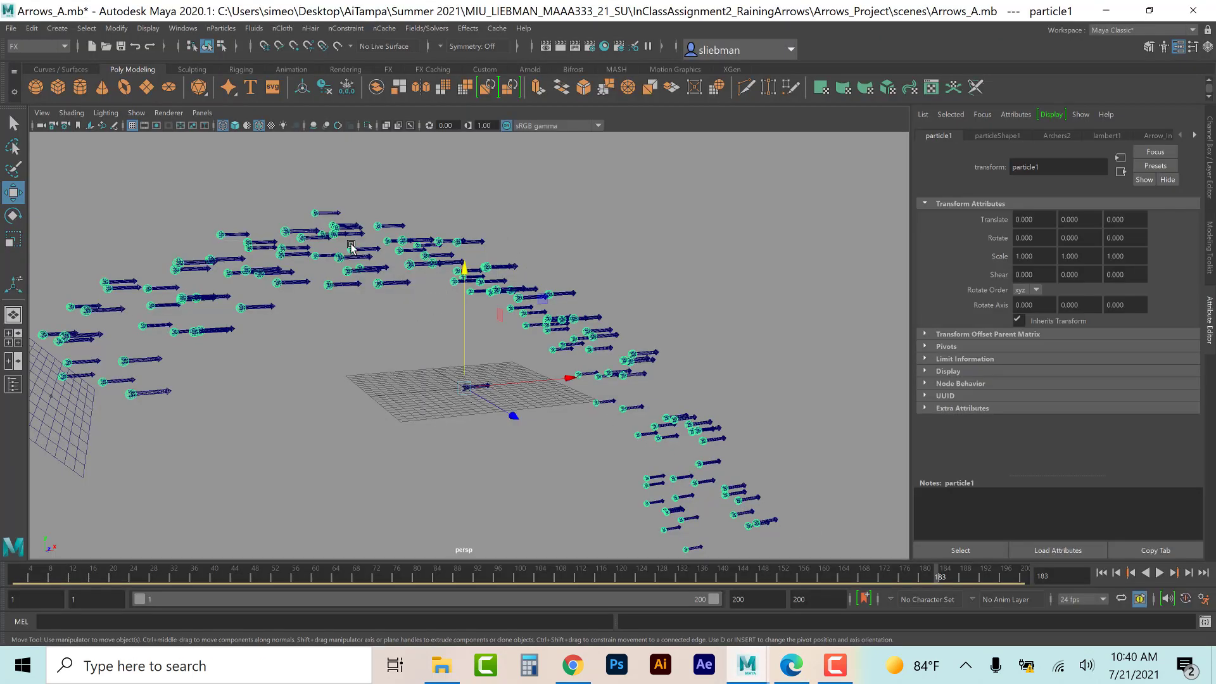
{"action": "left_click", "coordinate": [996, 136]}
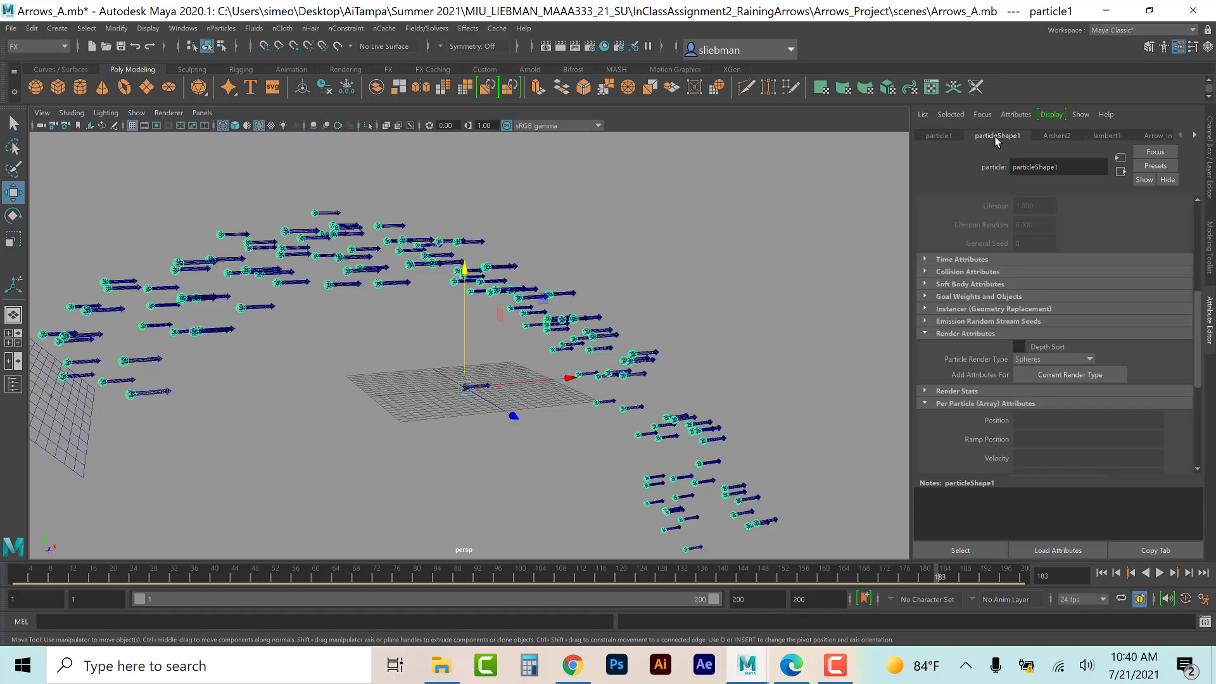
{"action": "left_click", "coordinate": [924, 309]}
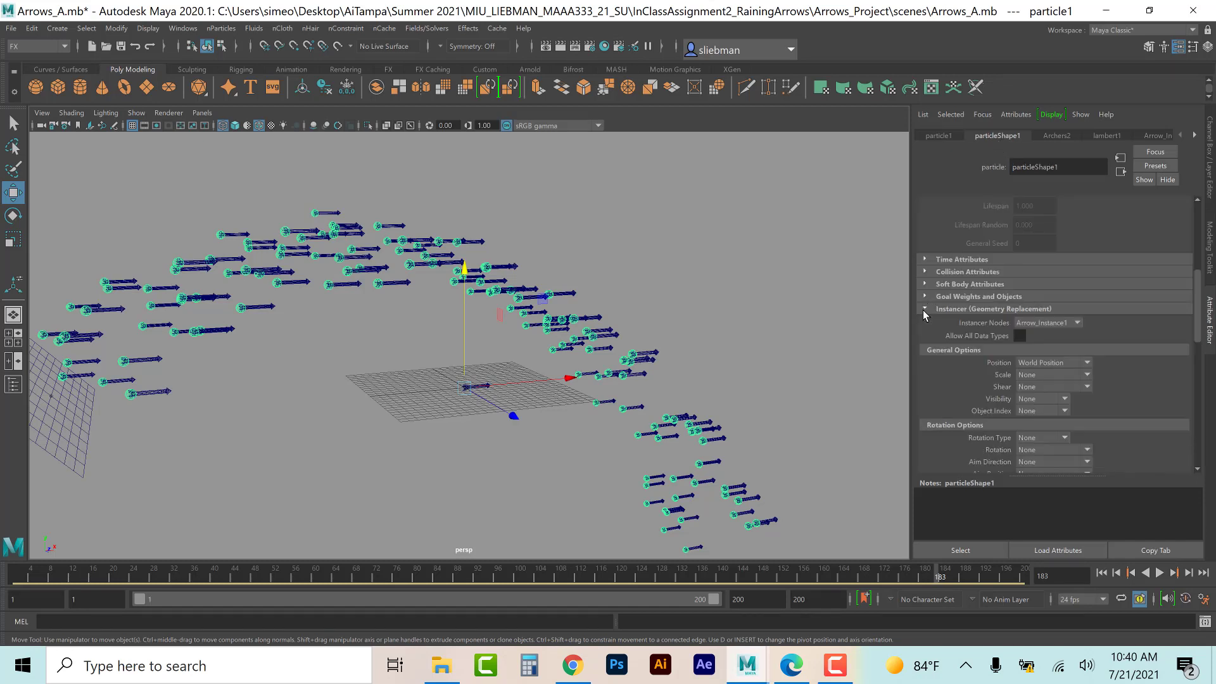
{"action": "left_click", "coordinate": [1073, 326]}
{"action": "left_click", "coordinate": [1053, 336]}
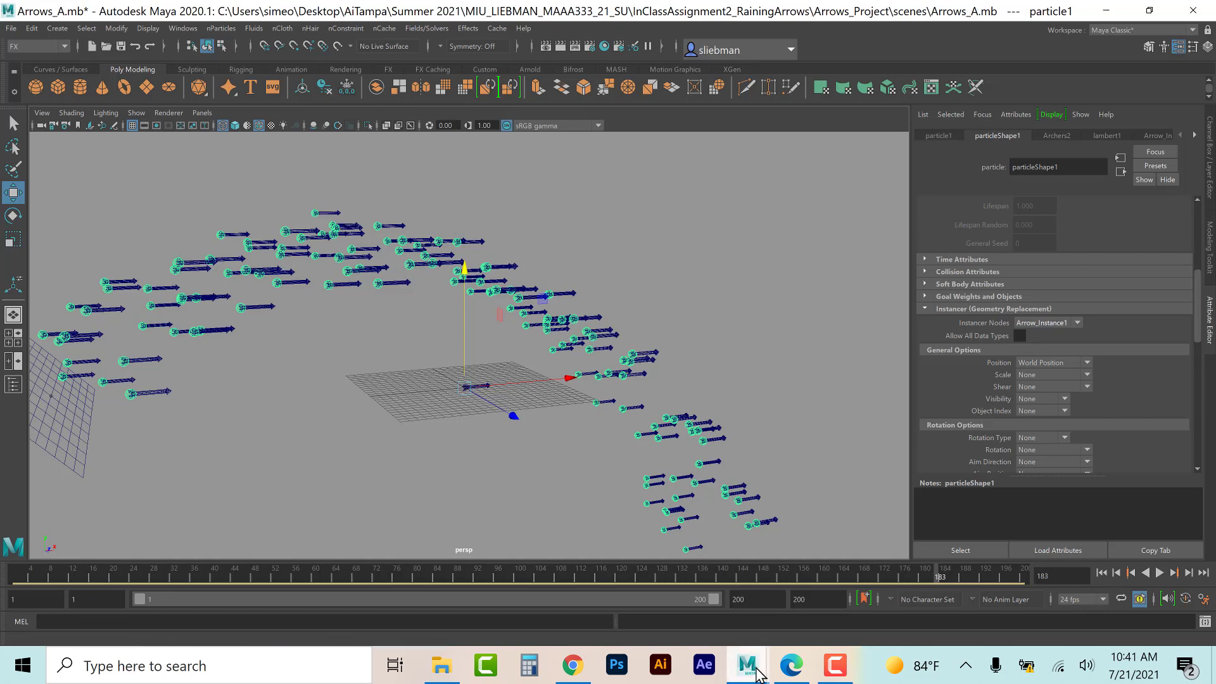
Step: Switch to the tutorial PDF in Edge, read section 4's instruction on rotation options and aim direction, and return to Maya
{"action": "left_click", "coordinate": [791, 665]}
{"action": "left_click", "coordinate": [626, 468]}
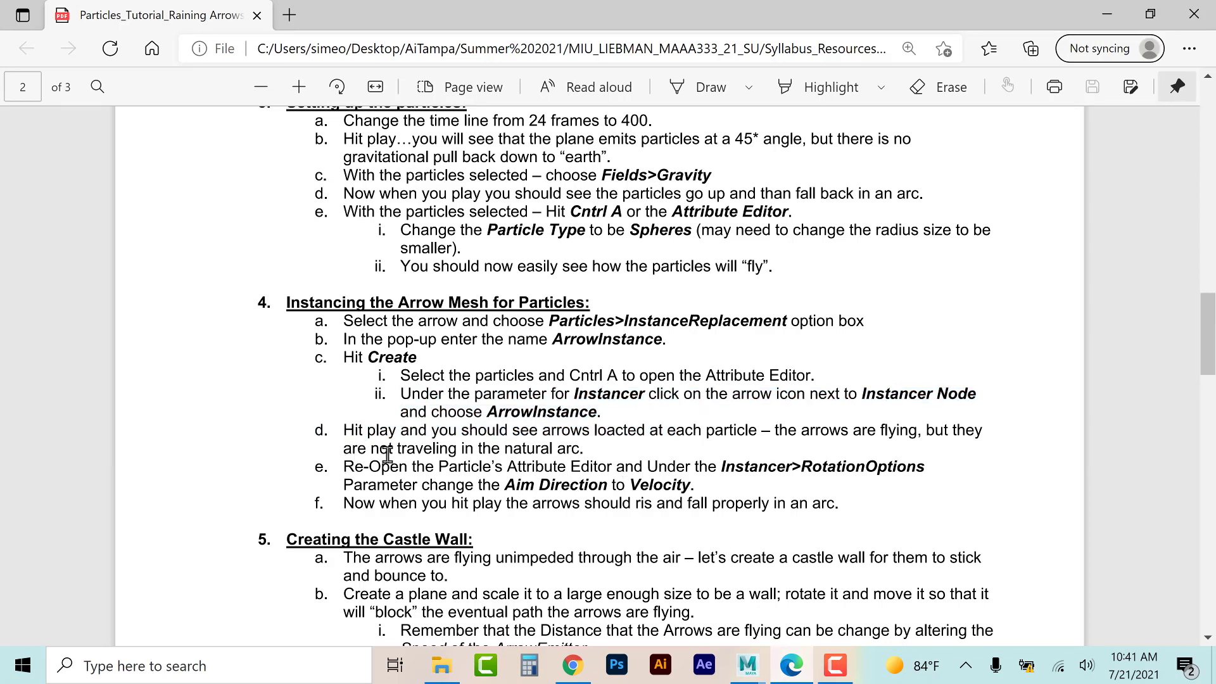
{"action": "left_click_drag", "start_coordinate": [346, 469], "coordinate": [924, 469]}
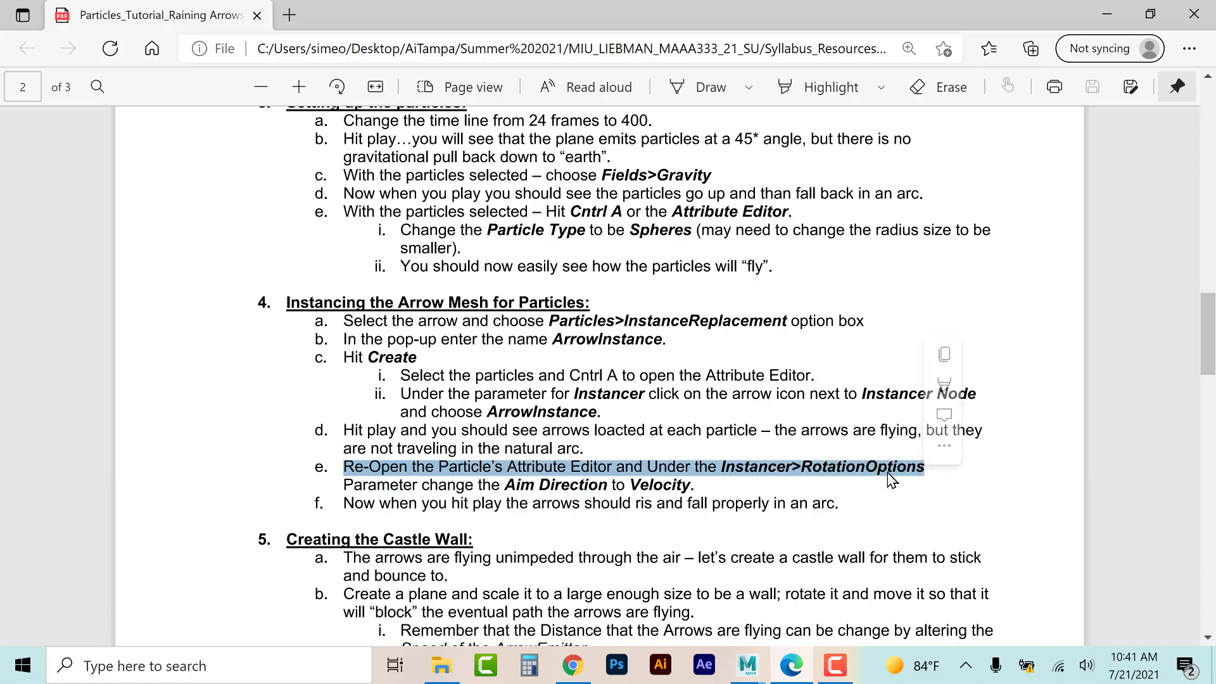
{"action": "left_click", "coordinate": [747, 665]}
{"action": "left_click", "coordinate": [806, 526]}
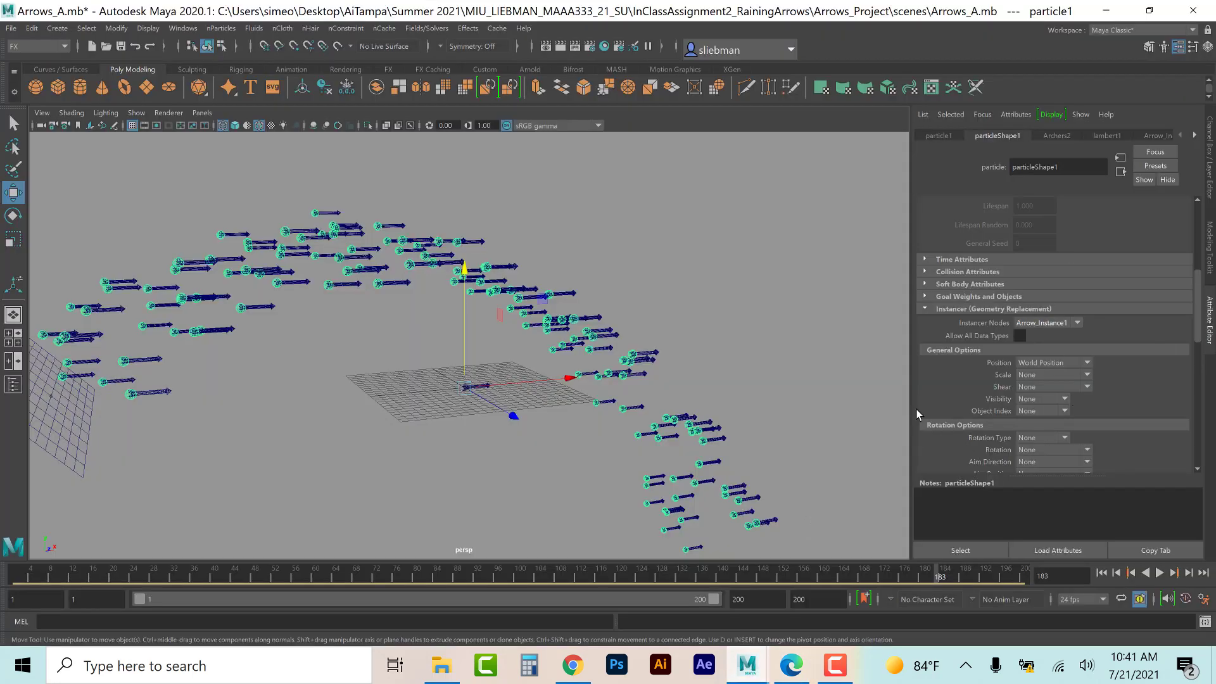
Step: Set the particle instancer's Aim Direction to Velocity in its rotation options, checking the tutorial PDF for the required setting
{"action": "scroll", "coordinate": [940, 405], "scroll_direction": "down", "scroll_amount": 2}
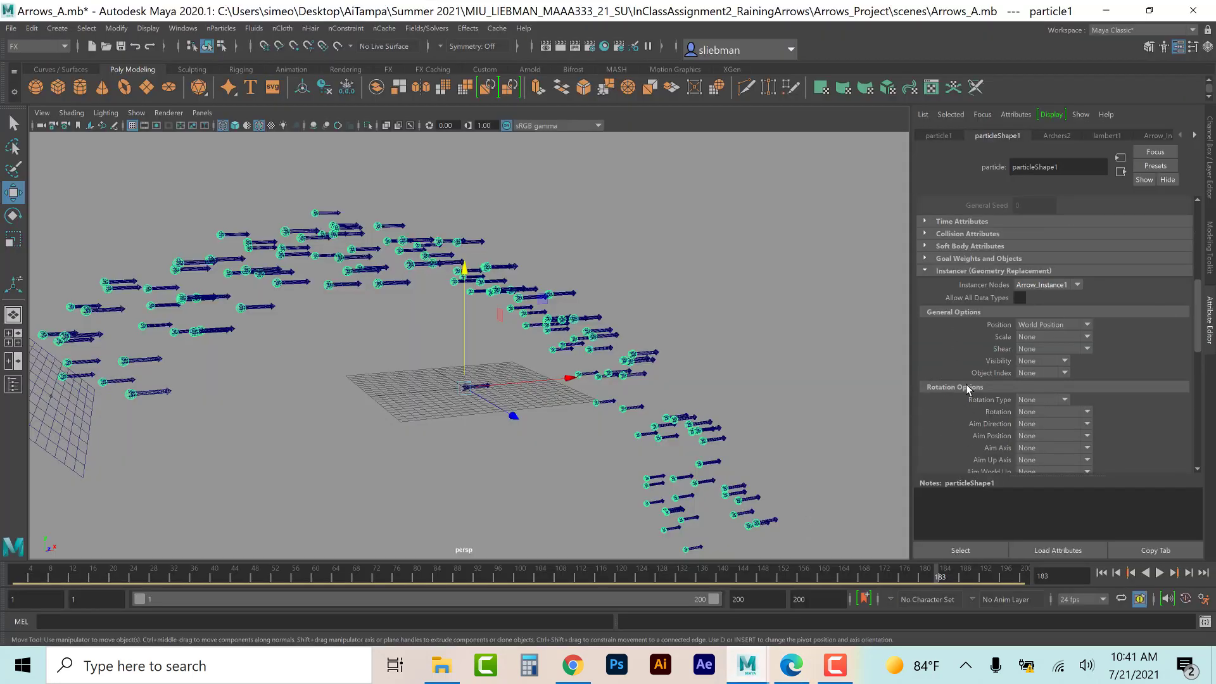
{"action": "scroll", "coordinate": [951, 410], "scroll_direction": "down", "scroll_amount": 3}
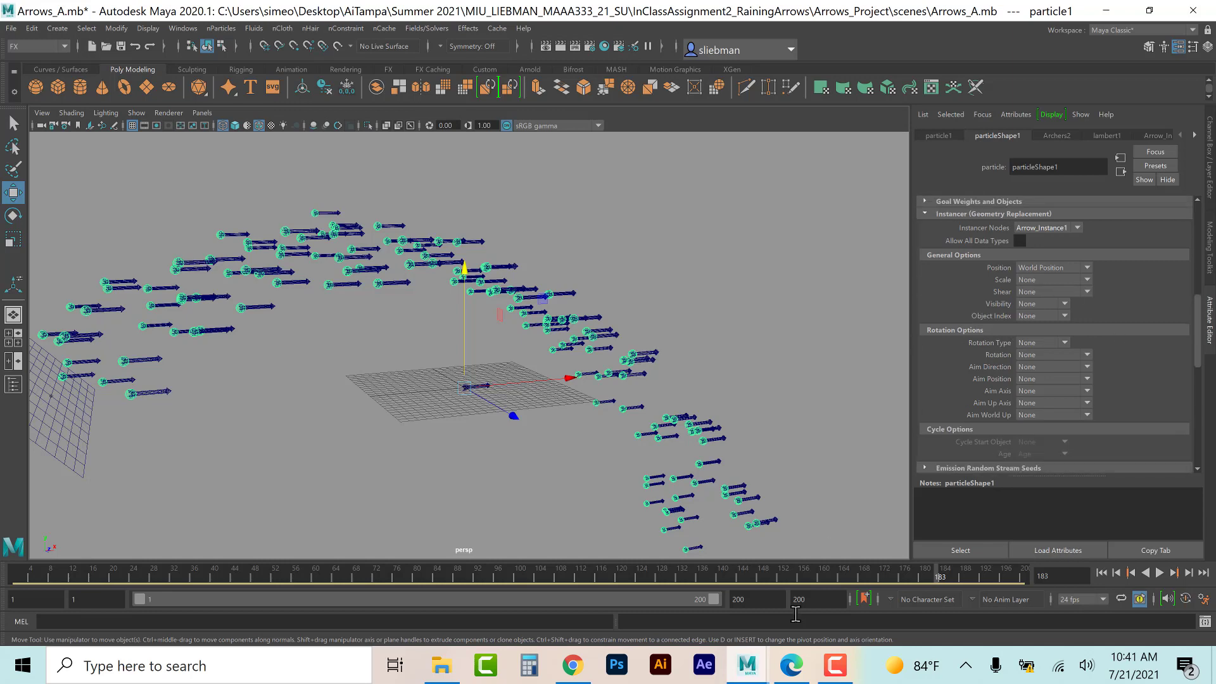
{"action": "left_click", "coordinate": [791, 665]}
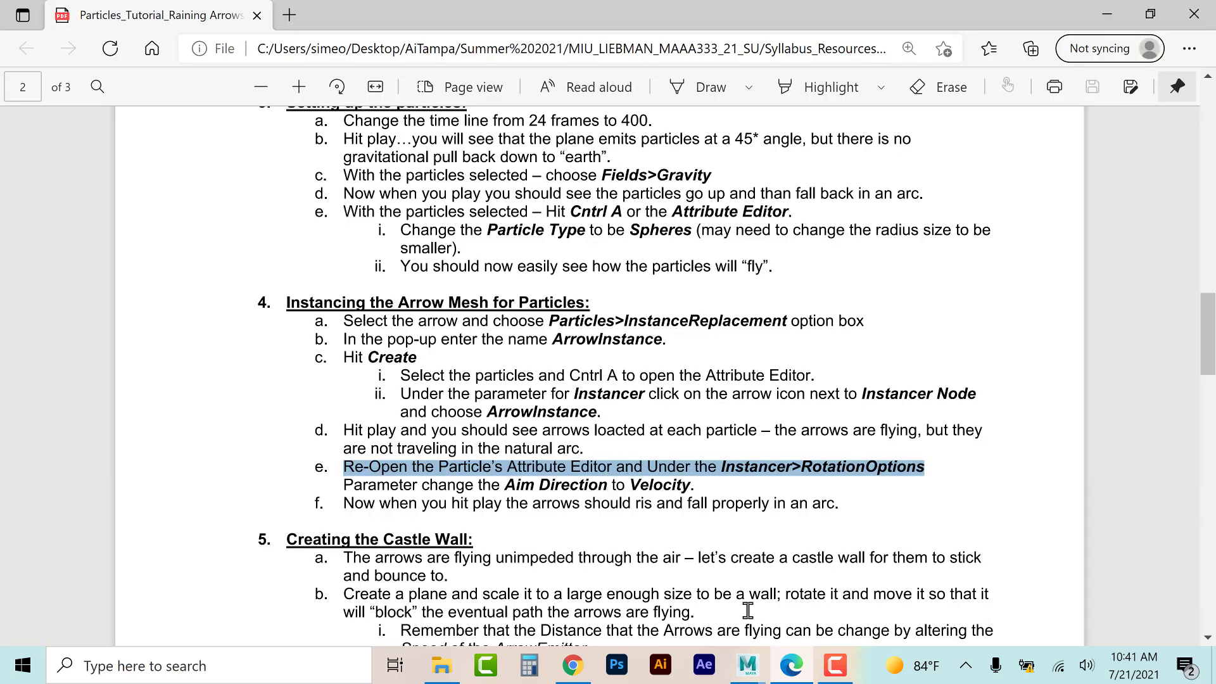
{"action": "mouse_move", "coordinate": [747, 665]}
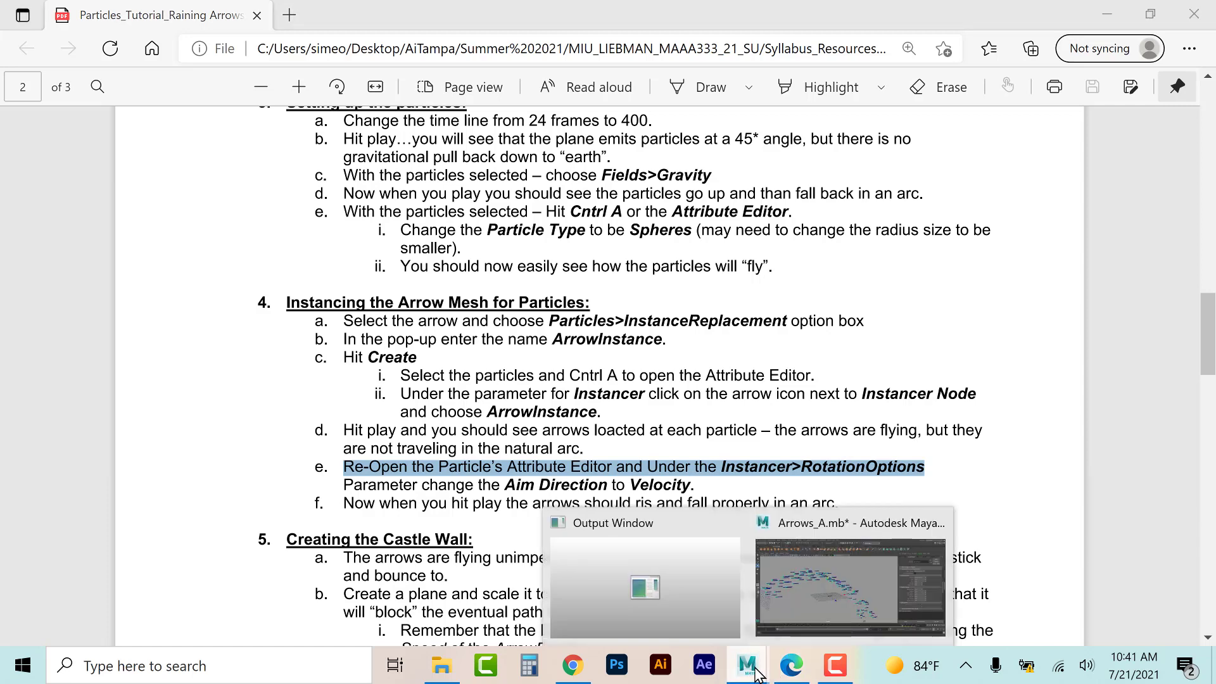
{"action": "left_click", "coordinate": [829, 524]}
{"action": "left_click", "coordinate": [1027, 367]}
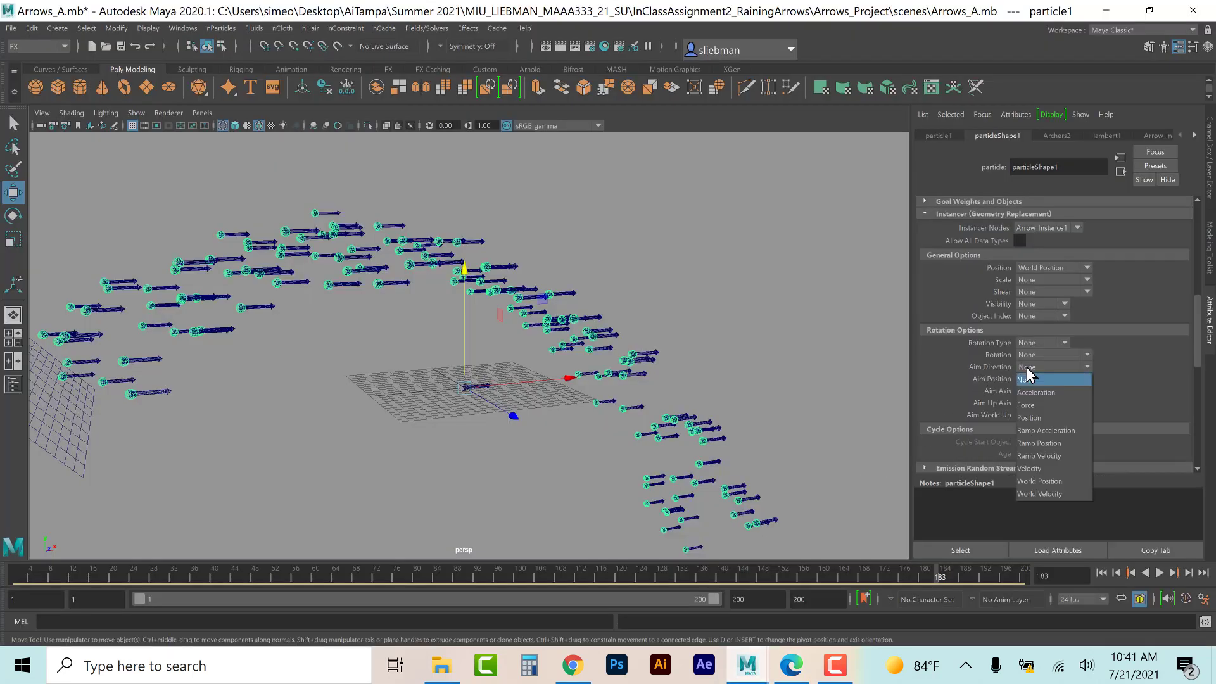
{"action": "left_click", "coordinate": [1032, 467]}
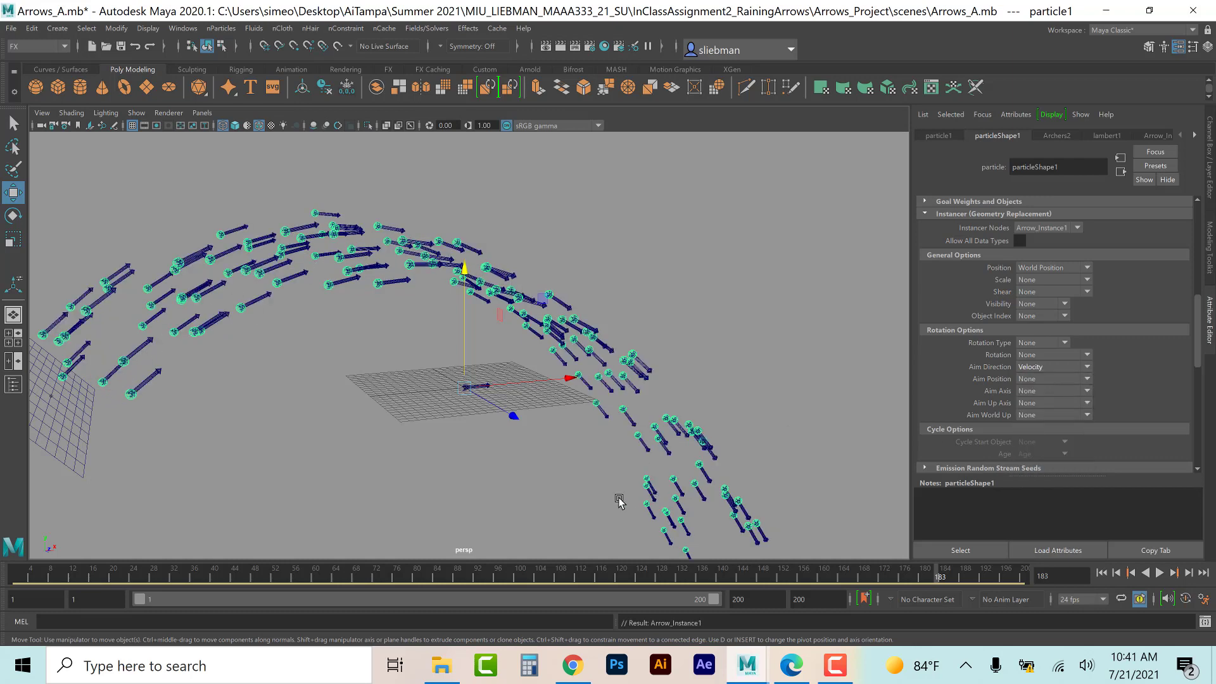
Step: Change the Particle Render Type of the arrow particles to Points
{"action": "scroll", "coordinate": [969, 295], "scroll_direction": "down", "scroll_amount": 3}
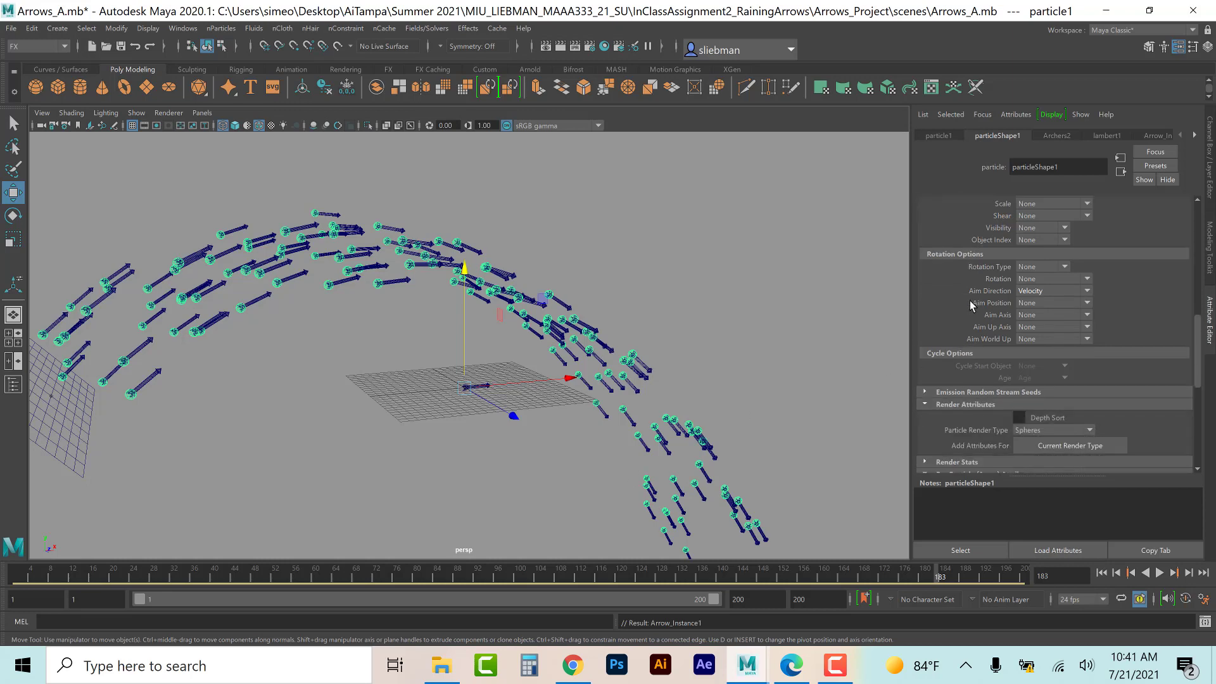
{"action": "left_click", "coordinate": [1074, 430]}
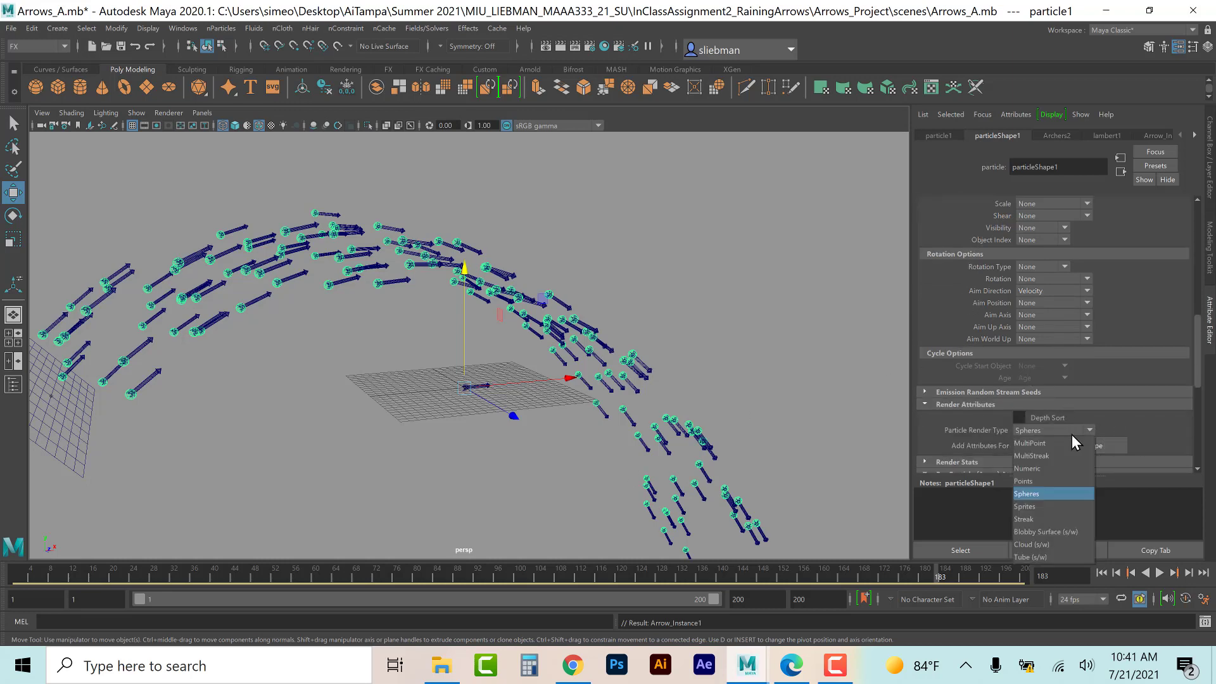
{"action": "left_click", "coordinate": [1027, 481]}
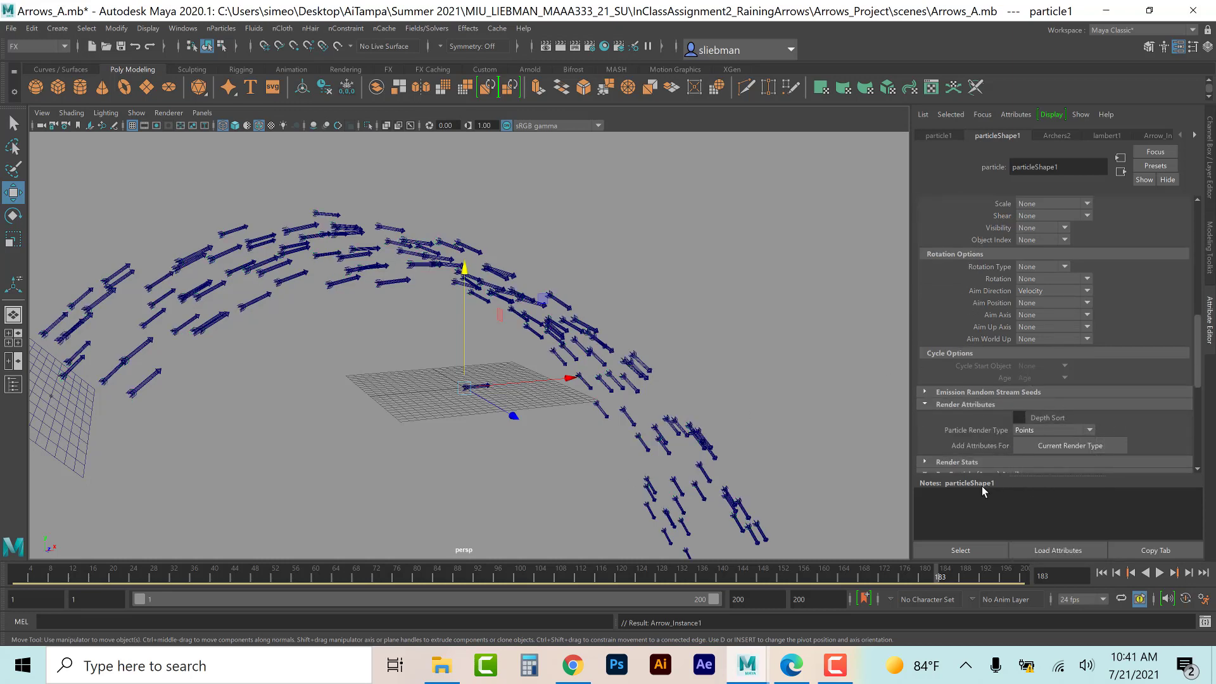
Step: Deselect the particles and play the arrow simulation from the first frame in a side-on view
{"action": "left_click", "coordinate": [329, 374]}
{"action": "left_click_drag", "start_coordinate": [329, 377], "coordinate": [411, 413], "text": "alt"}
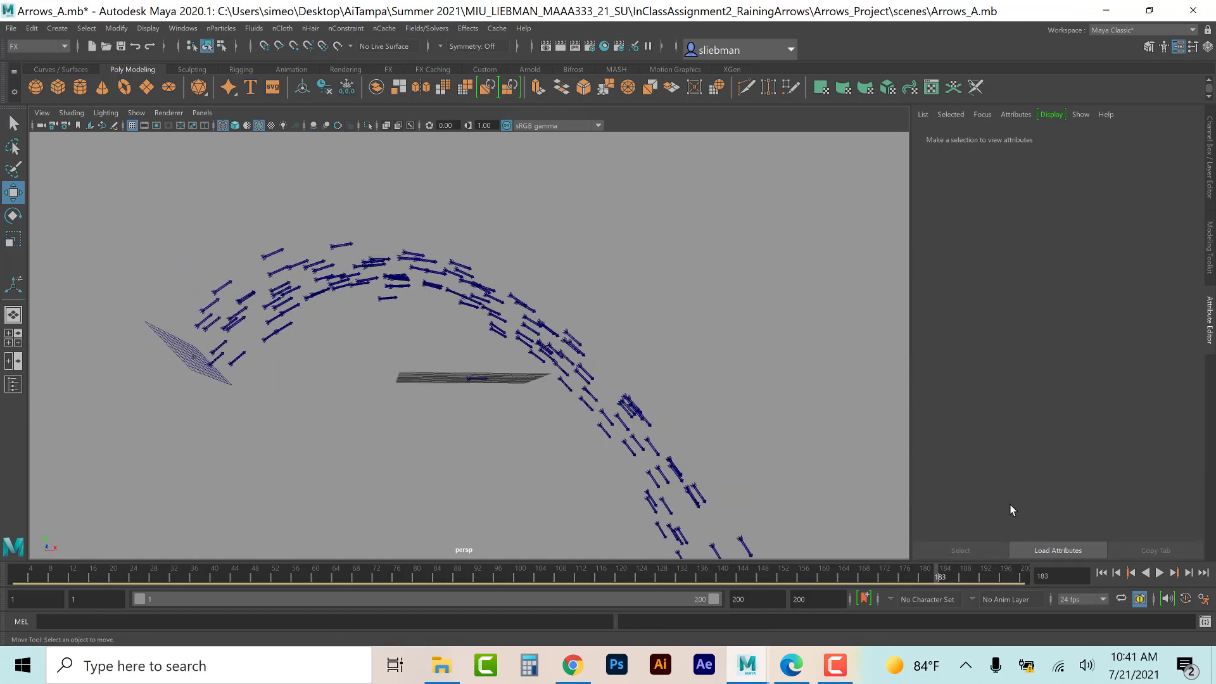
{"action": "left_click", "coordinate": [1102, 573]}
{"action": "left_click", "coordinate": [1159, 572]}
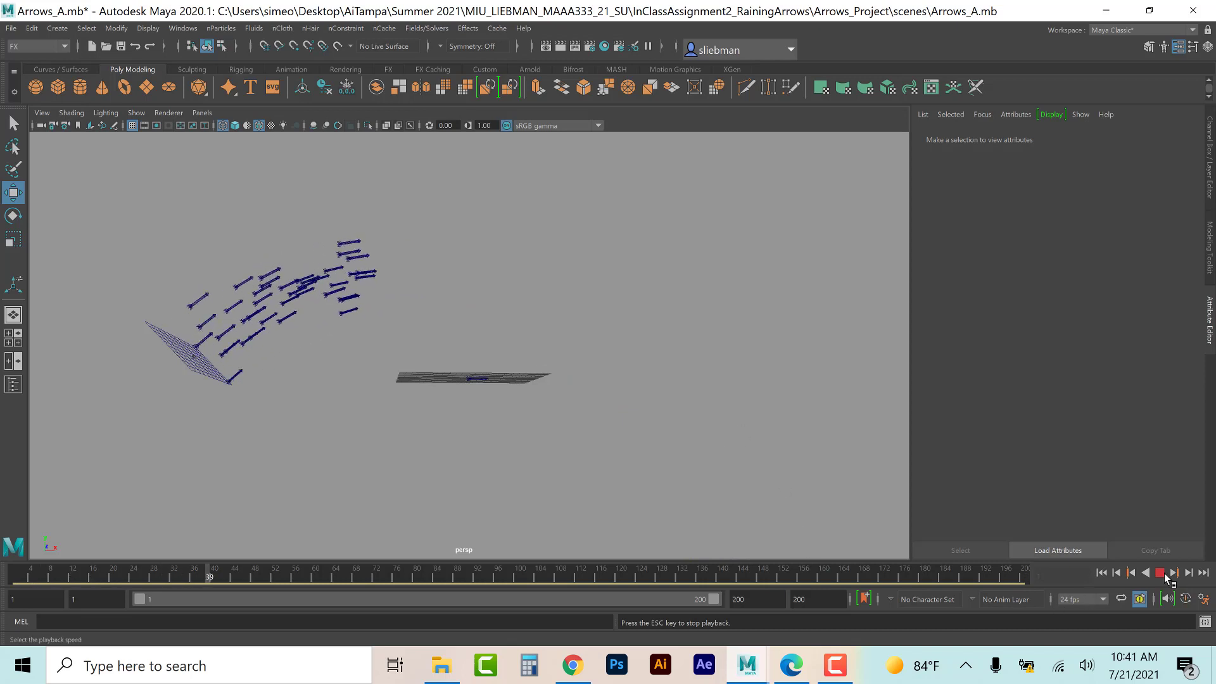
{"action": "left_click", "coordinate": [1158, 573]}
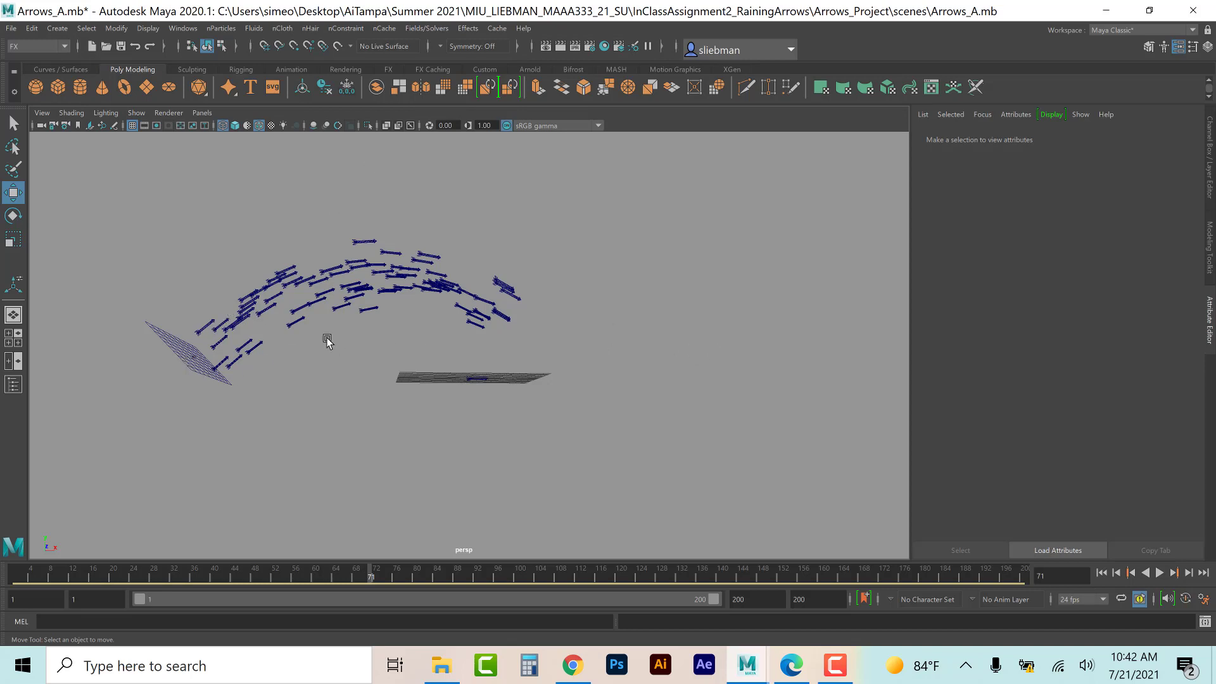
Step: Read the Creating the Castle Wall section of the tutorial PDF and return to Maya
{"action": "left_click", "coordinate": [785, 672]}
{"action": "left_click", "coordinate": [586, 508]}
{"action": "scroll", "coordinate": [572, 507], "scroll_direction": "down", "scroll_amount": 5}
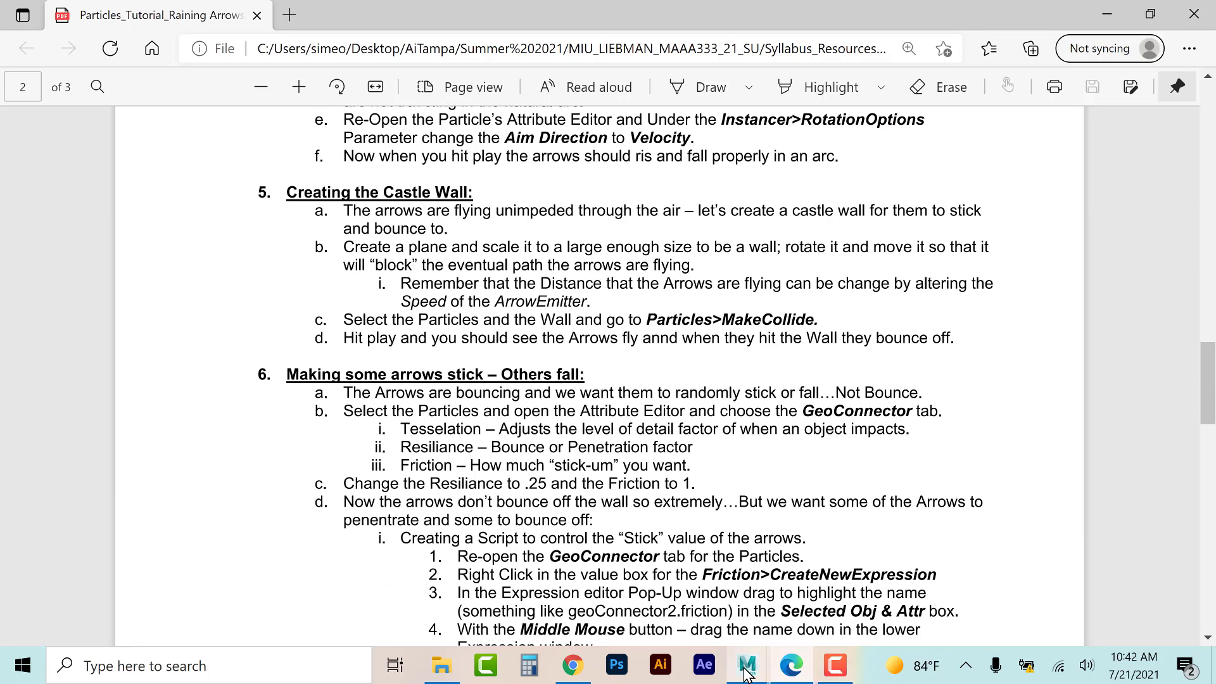
{"action": "mouse_move", "coordinate": [747, 665]}
{"action": "left_click", "coordinate": [814, 572]}
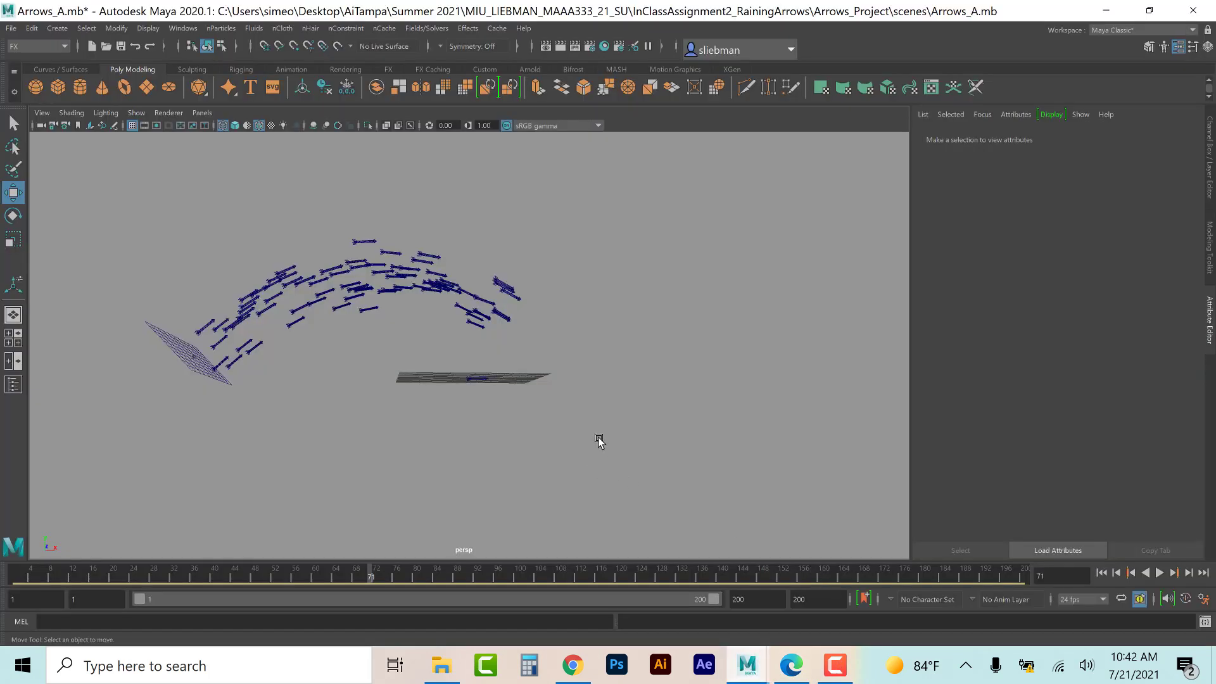
Step: Create a polygon plane at the origin and scale it up uniformly into a large ground beneath the arrows
{"action": "left_click_drag", "start_coordinate": [598, 441], "coordinate": [597, 463], "text": "alt"}
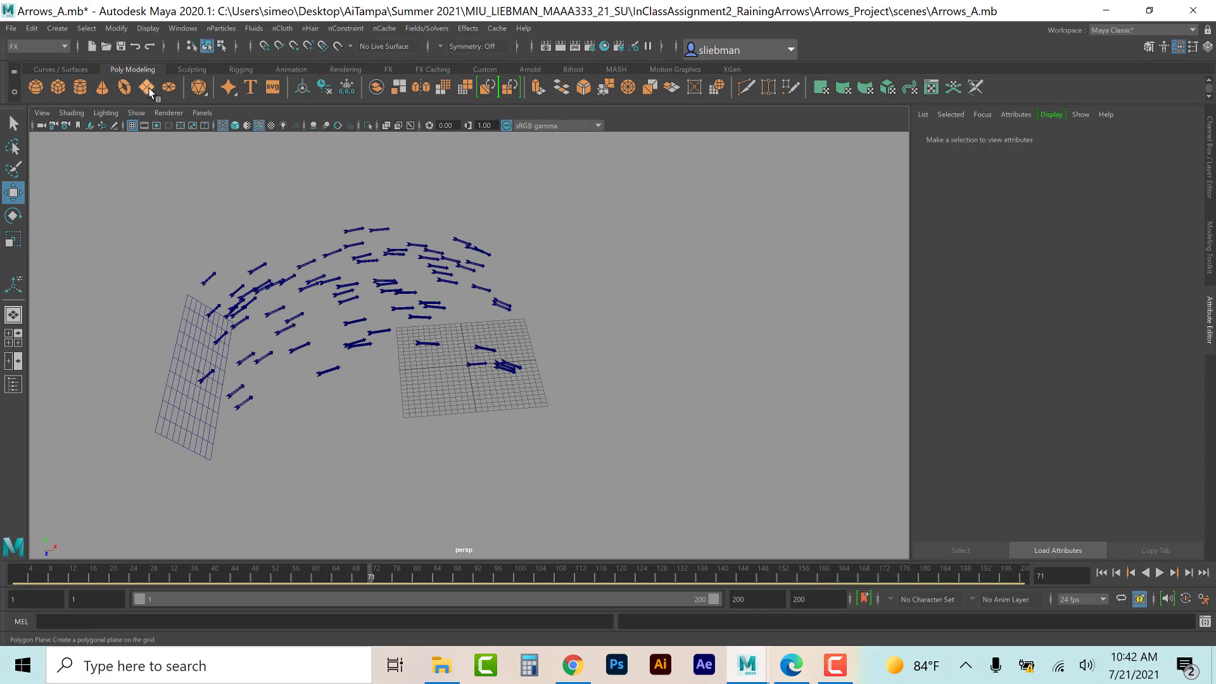
{"action": "left_click", "coordinate": [438, 377]}
{"action": "key", "text": "r"}
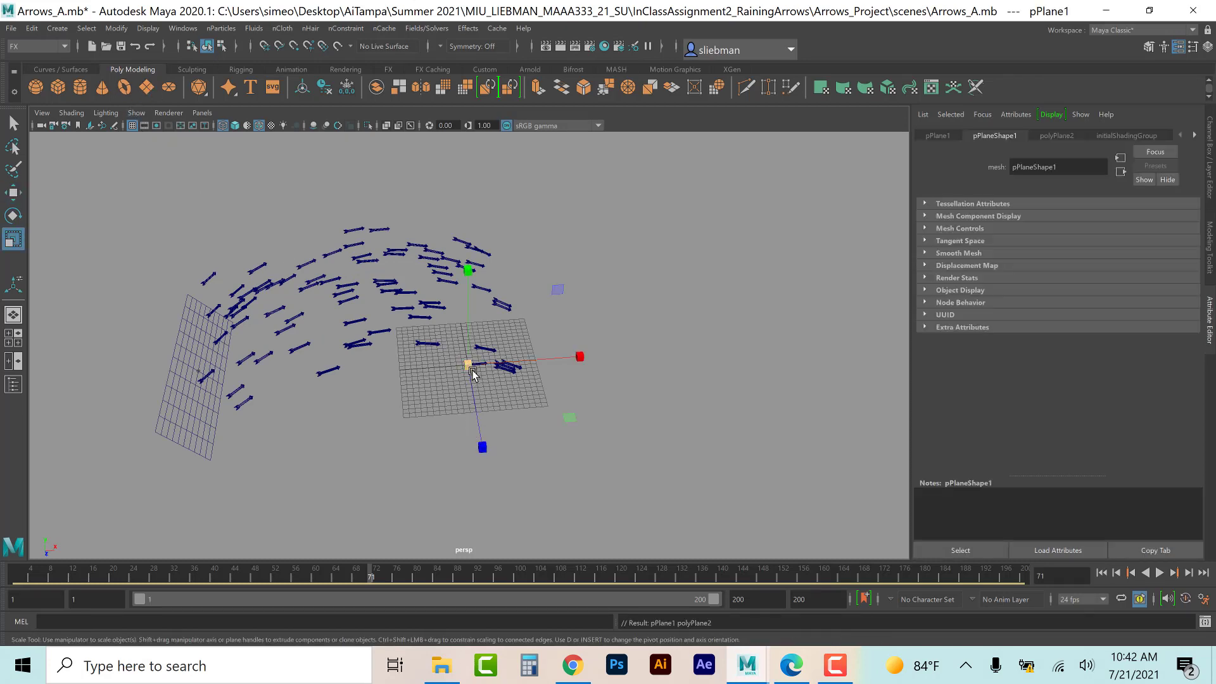
{"action": "left_click_drag", "start_coordinate": [469, 363], "coordinate": [754, 336]}
{"action": "left_click_drag", "start_coordinate": [548, 382], "coordinate": [550, 363], "text": "alt"}
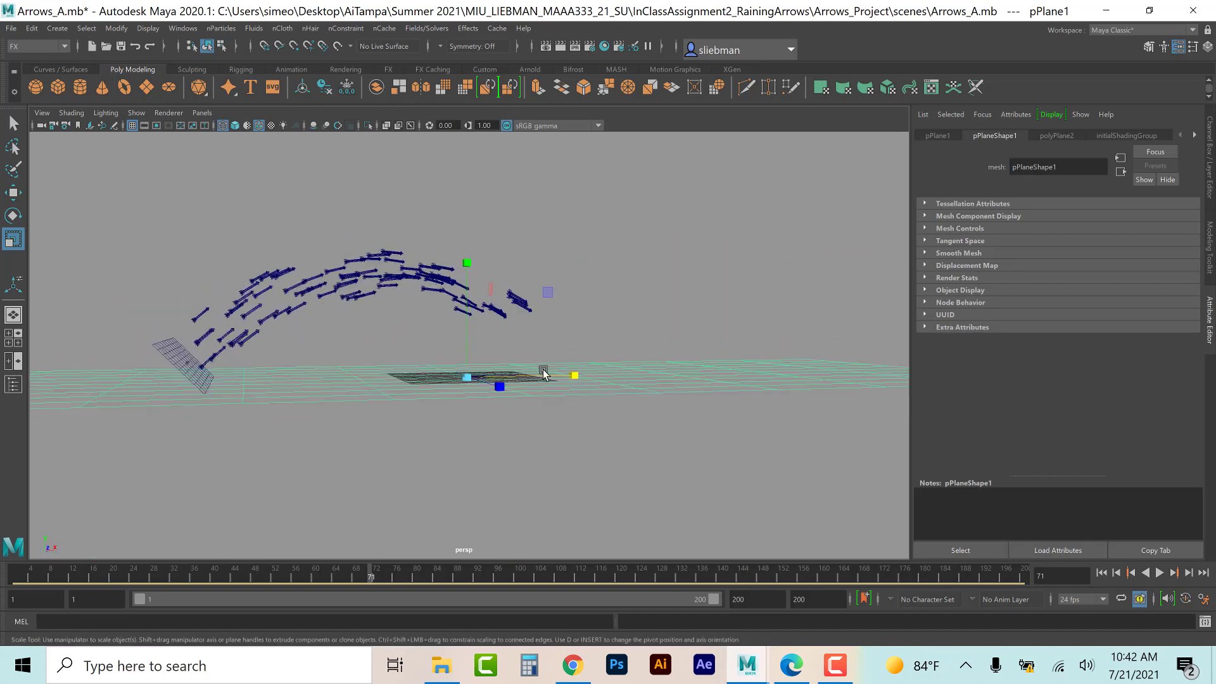
Step: Move the Archers emitter plane farther back and slightly up, to about X -52.6 and Y 3.7
{"action": "key", "text": "w"}
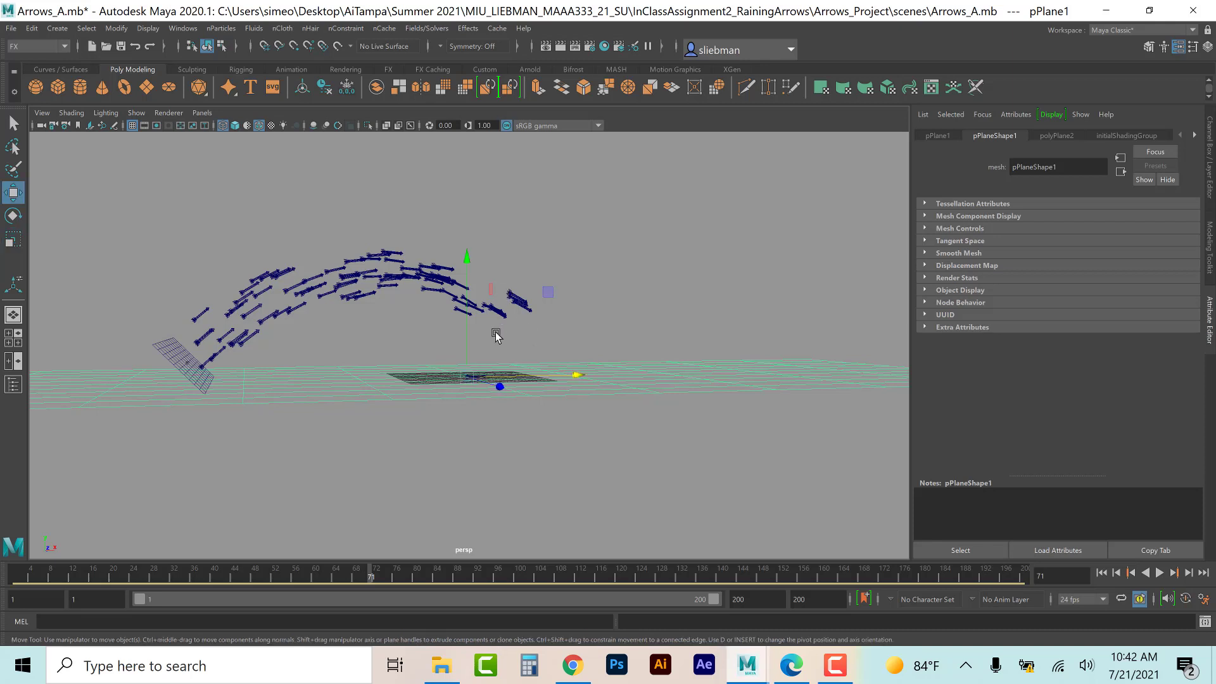
{"action": "left_click", "coordinate": [165, 353]}
{"action": "left_click_drag", "start_coordinate": [292, 361], "coordinate": [250, 360]}
{"action": "left_click_drag", "start_coordinate": [136, 250], "coordinate": [136, 244]}
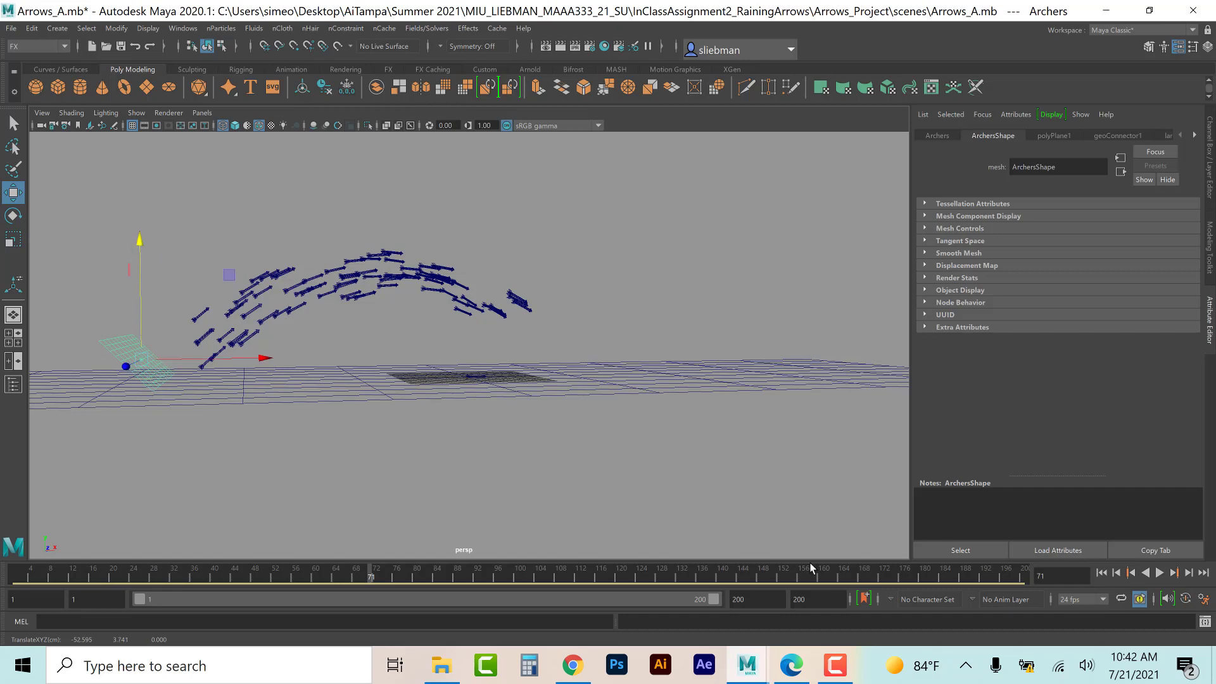
Step: Play the simulation from the start to check the arrows' flight over the ground plane
{"action": "left_click", "coordinate": [1102, 573]}
{"action": "left_click", "coordinate": [1159, 572]}
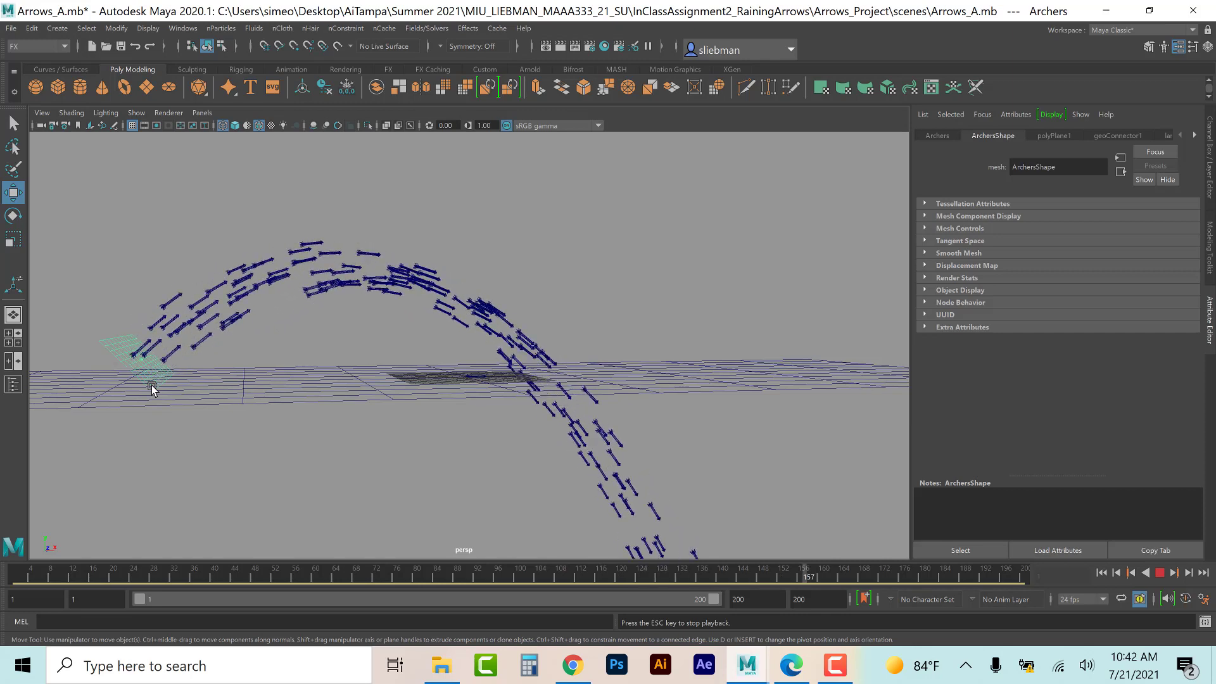
{"action": "left_click", "coordinate": [1162, 575]}
Step: Create a polygon cube and scale it into a long wall block, about 9.5 by 9.5 by 52.2
{"action": "left_click", "coordinate": [58, 87]}
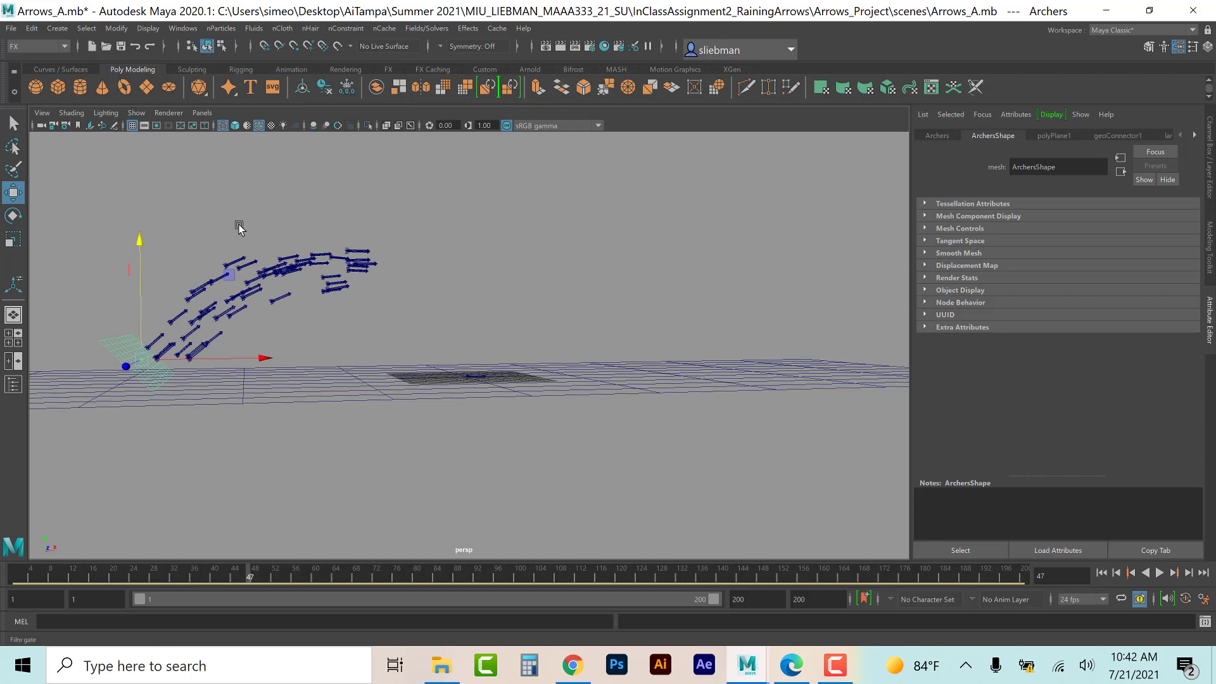
{"action": "key", "text": "r"}
{"action": "left_click_drag", "start_coordinate": [466, 376], "coordinate": [1051, 611]}
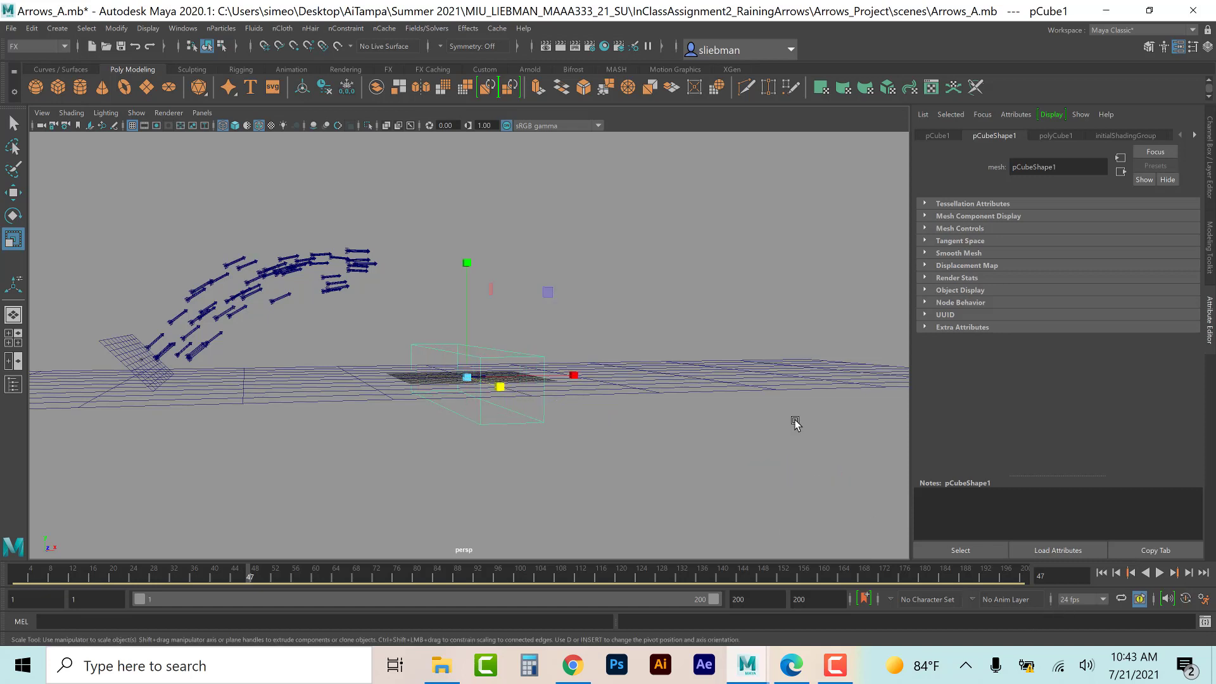
Step: Set the cube's width, height and depth subdivisions to 3 in the Channel Box
{"action": "key", "text": "ctrl+a"}
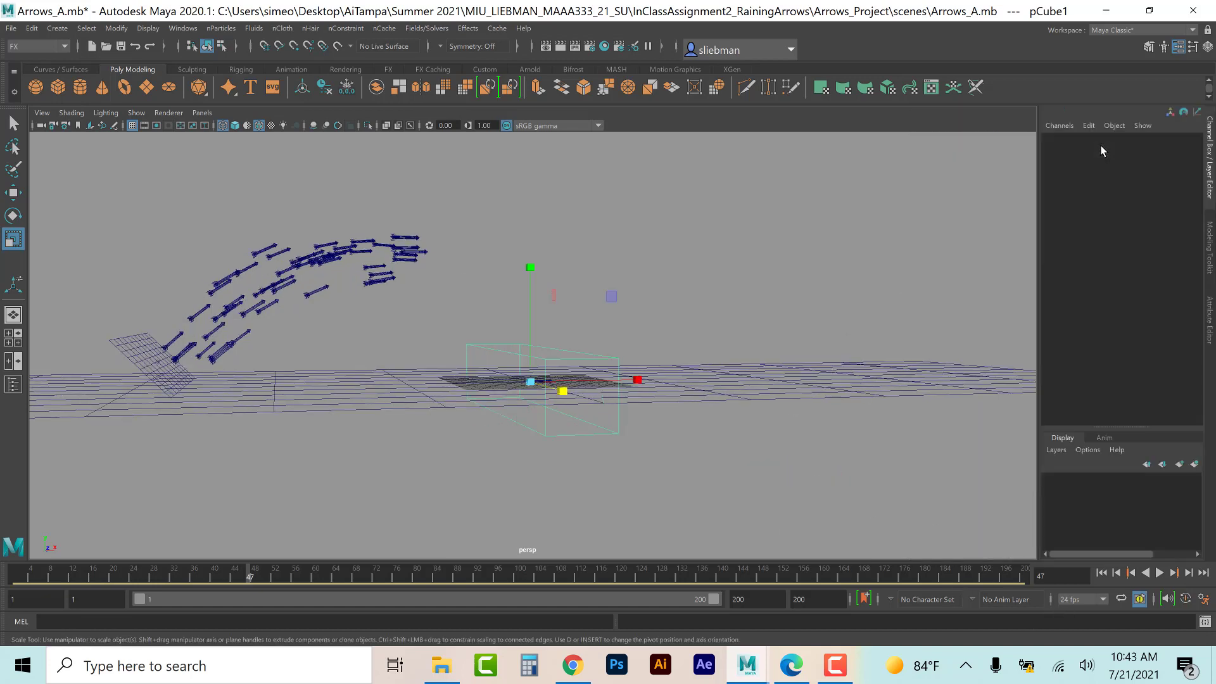
{"action": "left_click", "coordinate": [1066, 282]}
{"action": "left_click_drag", "start_coordinate": [1171, 320], "coordinate": [1175, 344]}
{"action": "key", "text": "Return"}
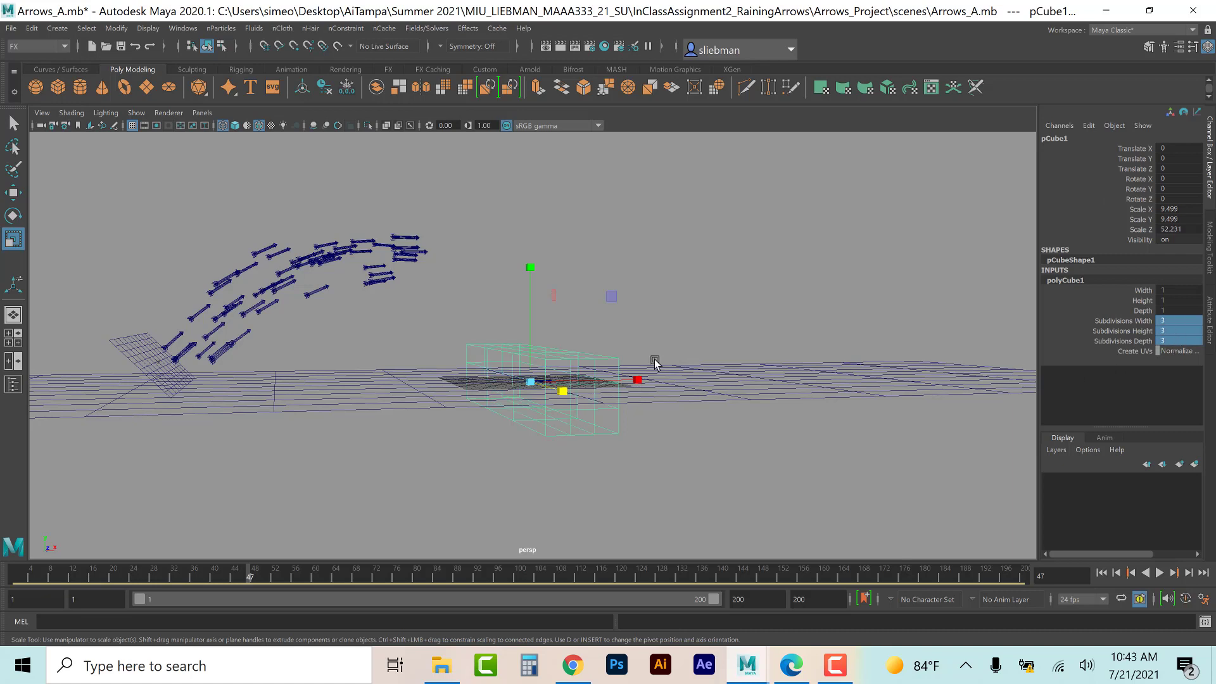
Step: Raise the cube to about Y 4.82 so that its base rests on the ground plane, refining the height in the front view
{"action": "key", "text": "w"}
{"action": "left_click", "coordinate": [531, 326]}
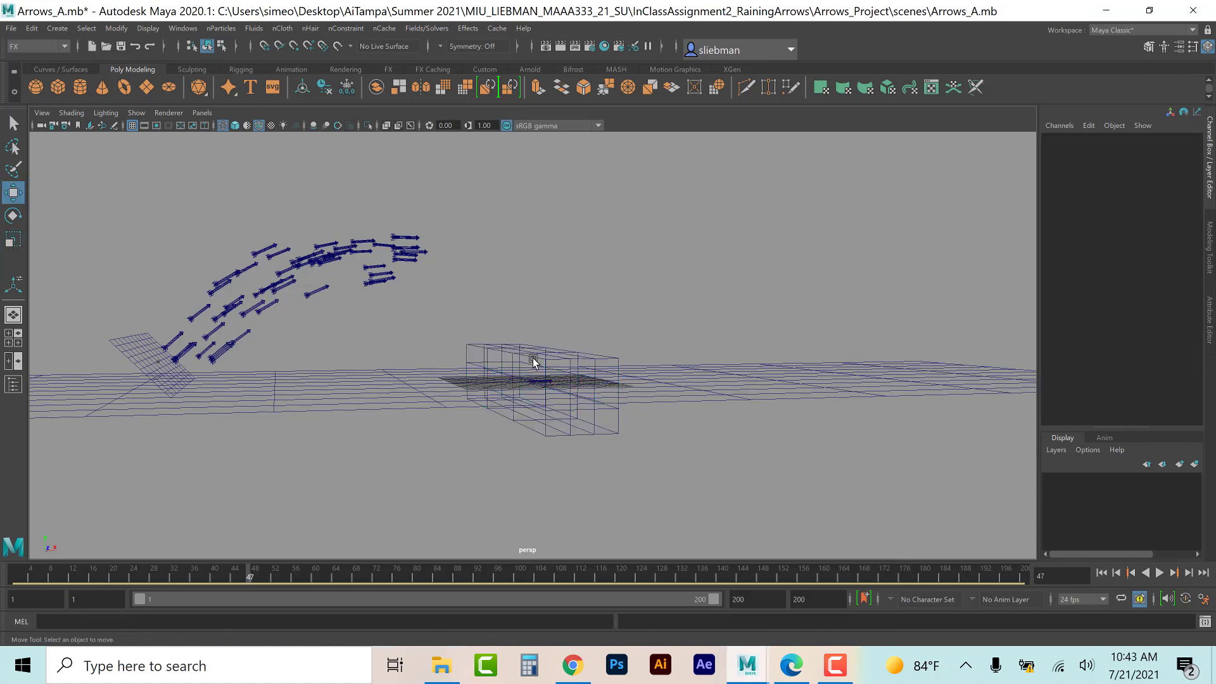
{"action": "left_click", "coordinate": [530, 353]}
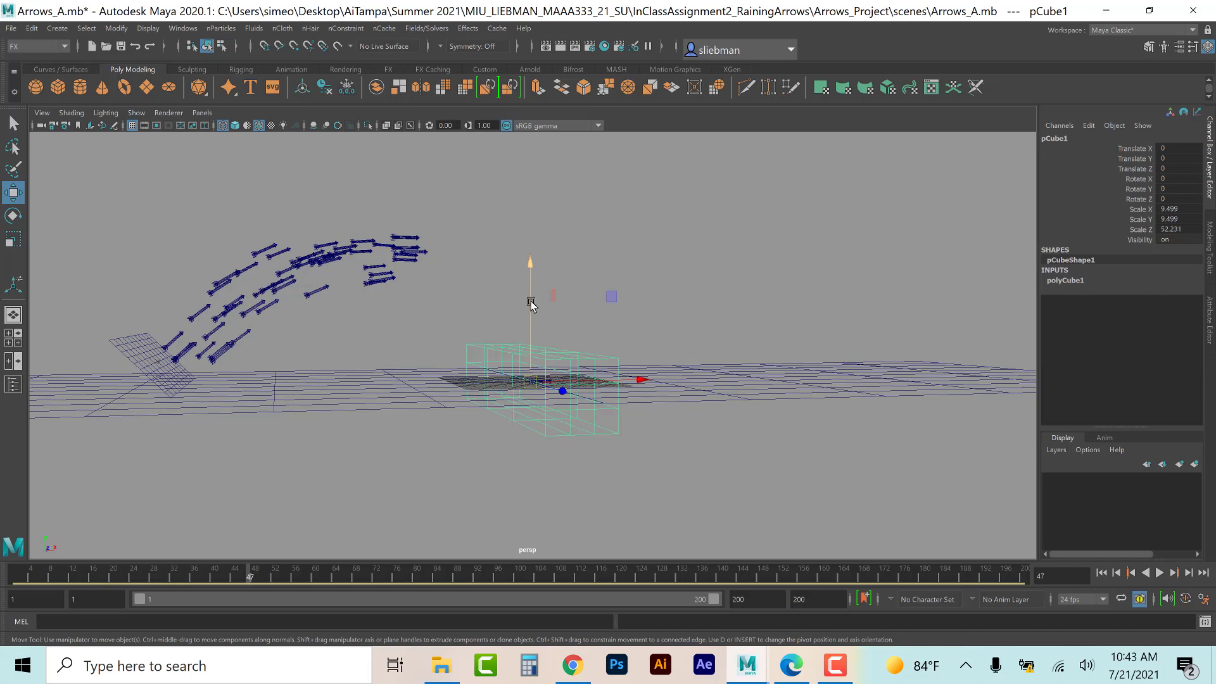
{"action": "left_click_drag", "start_coordinate": [531, 273], "coordinate": [530, 239]}
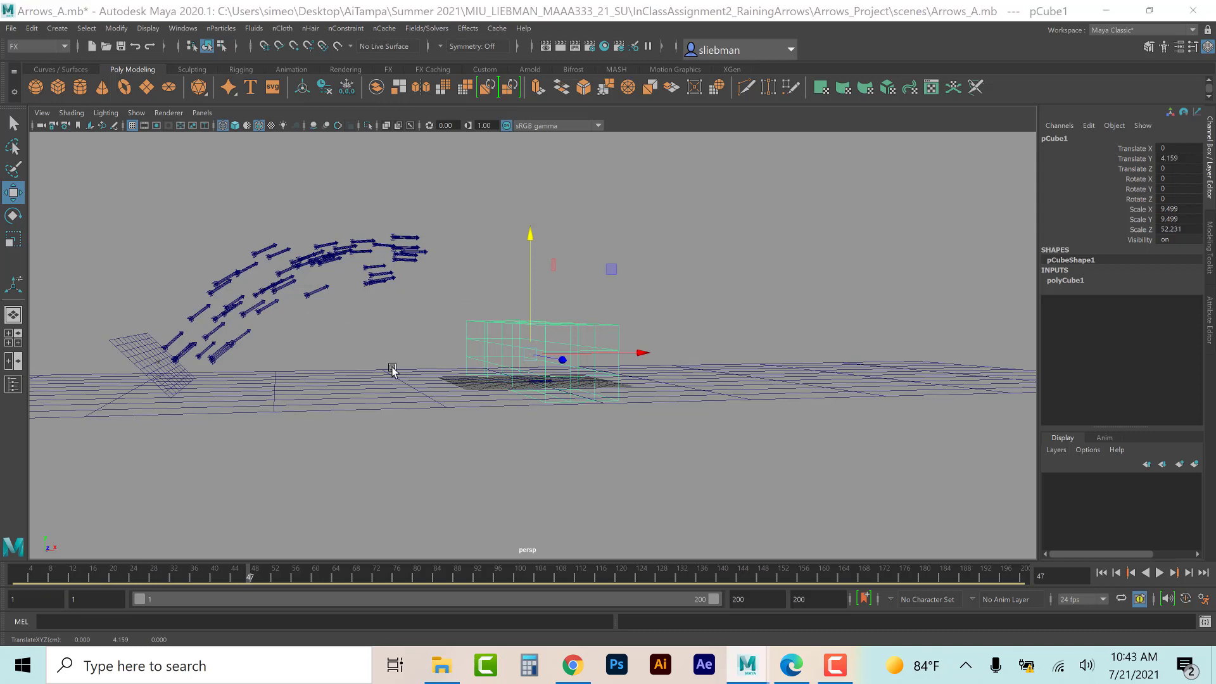
{"action": "key", "text": "space"}
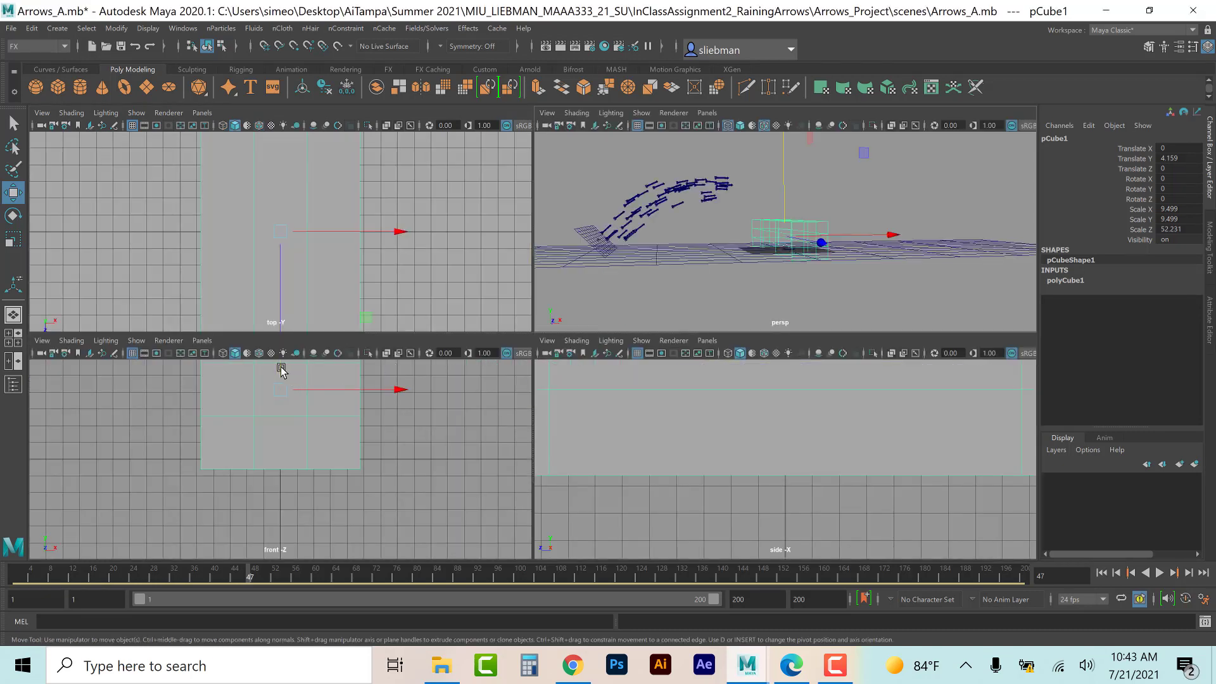
{"action": "left_click_drag", "start_coordinate": [281, 368], "coordinate": [279, 356]}
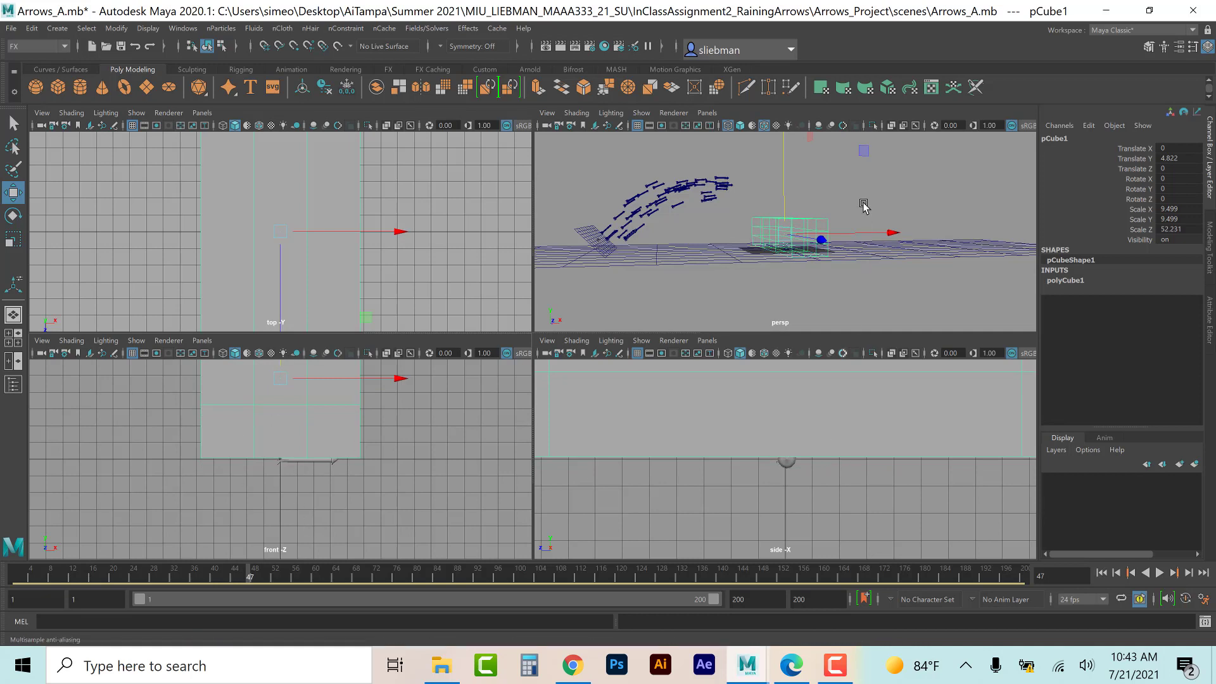
Step: Move the cube along X to about 59.7, past the arrows' landing area, and frame it in a shaded perspective view
{"action": "left_click_drag", "start_coordinate": [890, 234], "coordinate": [1018, 231]}
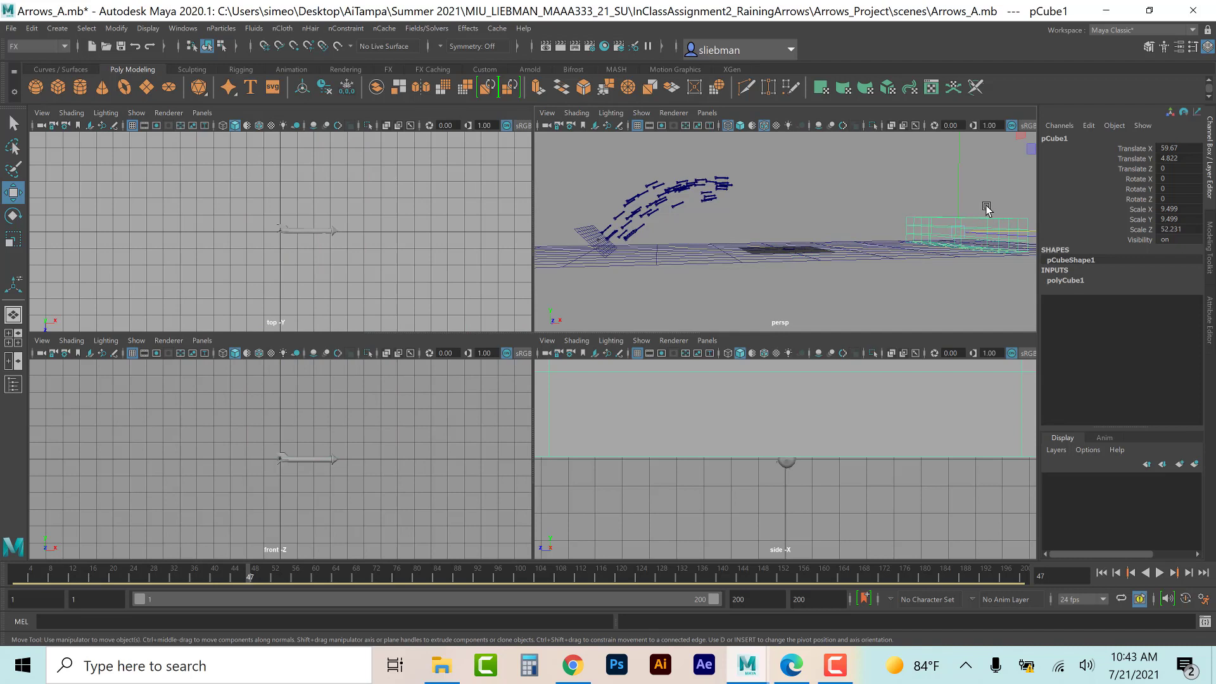
{"action": "key", "text": "f"}
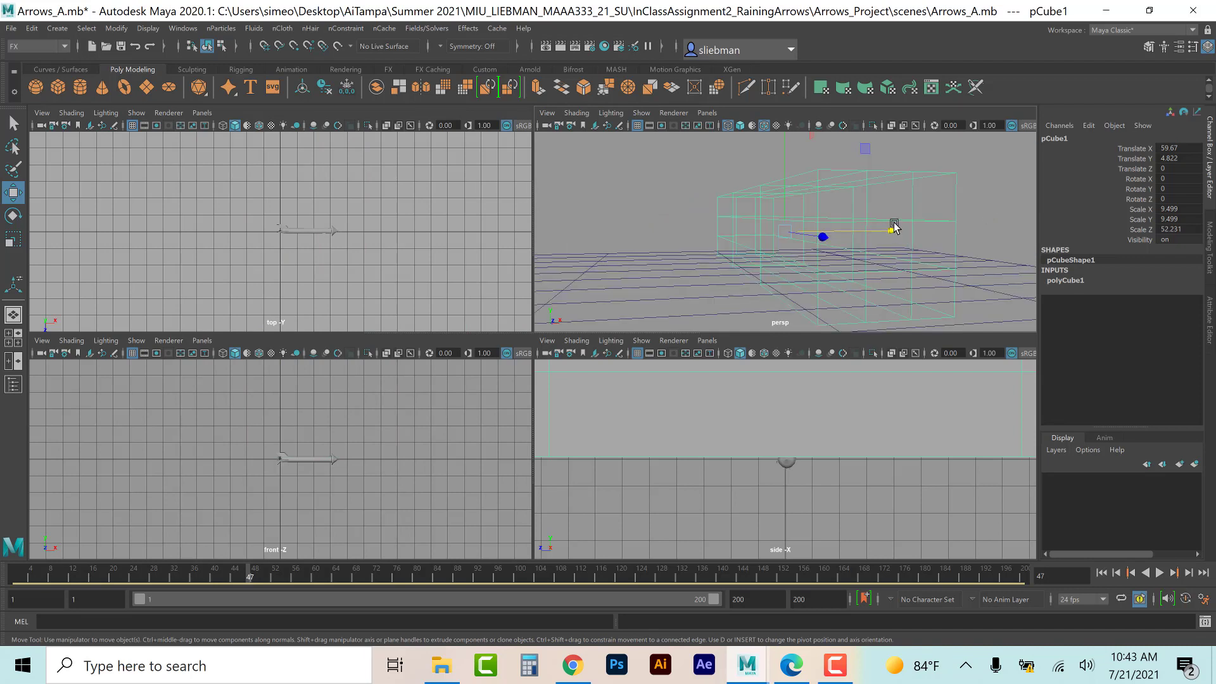
{"action": "key", "text": "5"}
{"action": "key", "text": "space"}
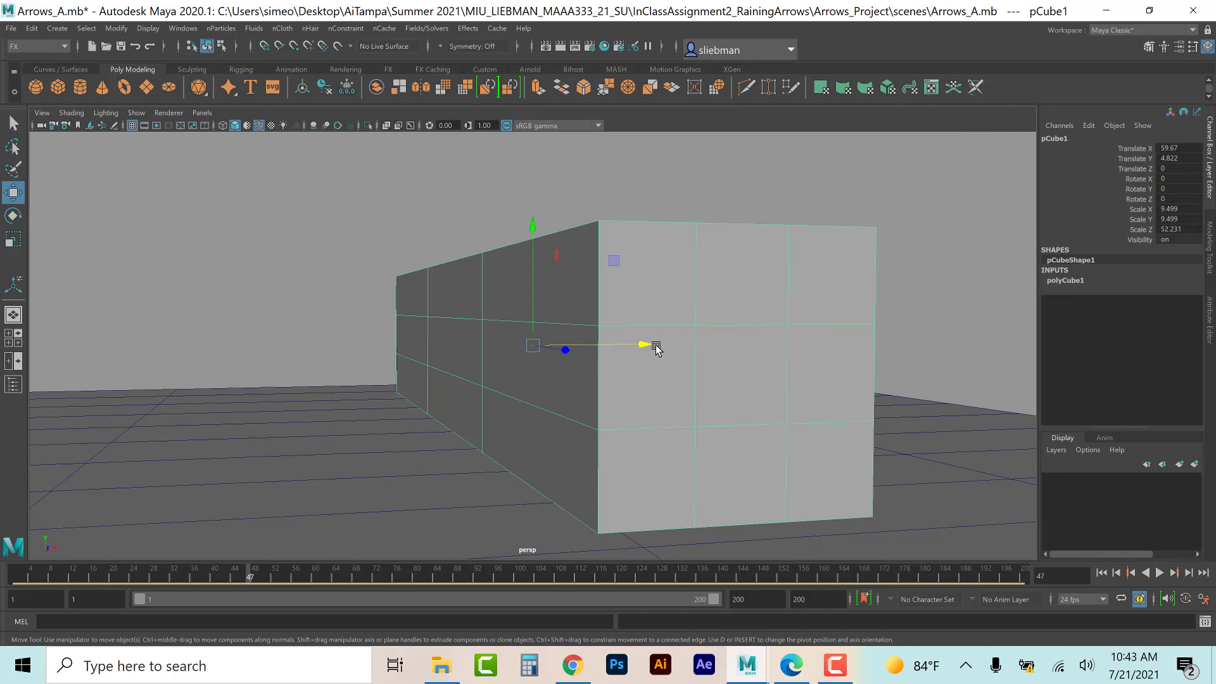
{"action": "left_click_drag", "start_coordinate": [621, 350], "coordinate": [674, 366], "text": "alt"}
Step: Set the cube's Subdivisions Width to 8
{"action": "left_click", "coordinate": [1064, 280]}
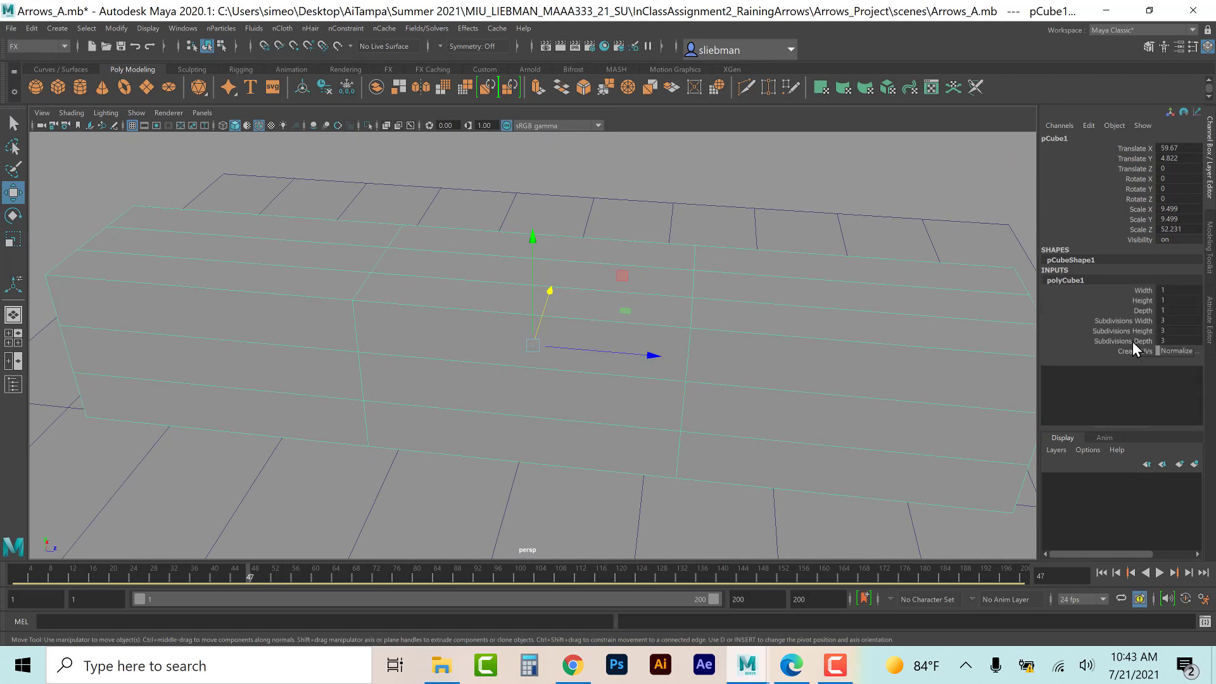
{"action": "double_click", "coordinate": [1175, 321]}
{"action": "type", "text": "8"}
{"action": "key", "text": "Return"}
{"action": "key", "text": "3"}
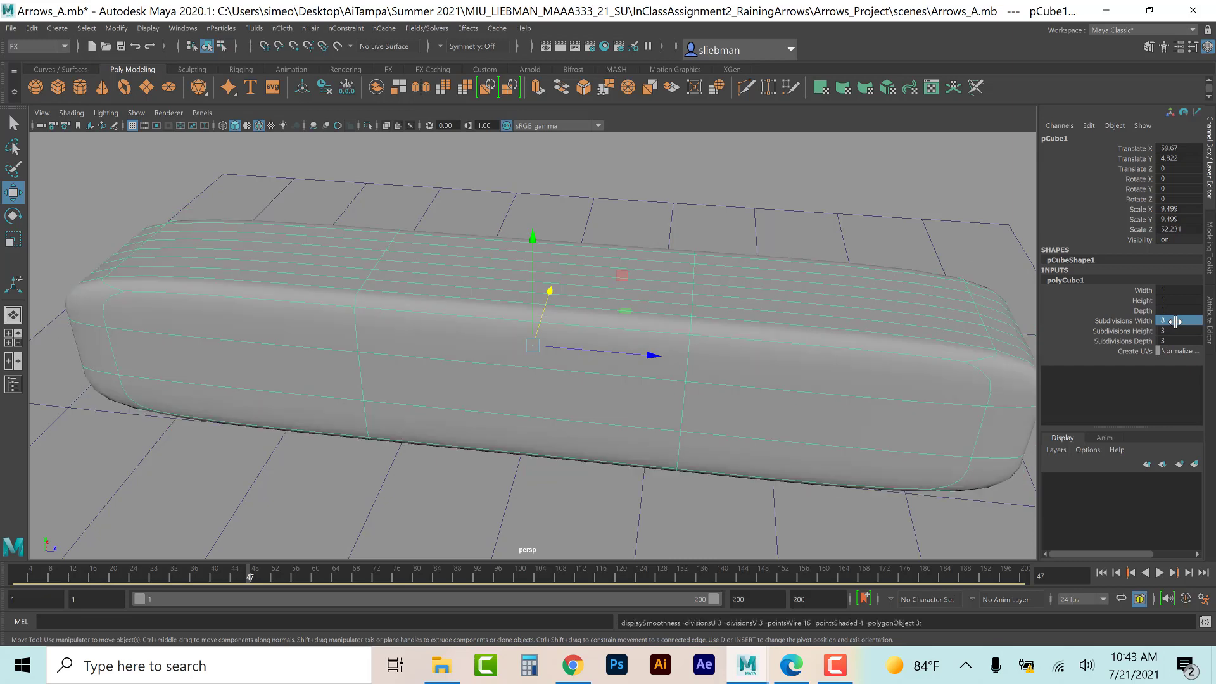
{"action": "left_click", "coordinate": [857, 228]}
{"action": "left_click", "coordinate": [798, 326]}
{"action": "key", "text": "1"}
Step: Set the cube's Subdivisions Depth to 8 and reduce its Subdivisions Width to 1
{"action": "left_click", "coordinate": [1063, 283]}
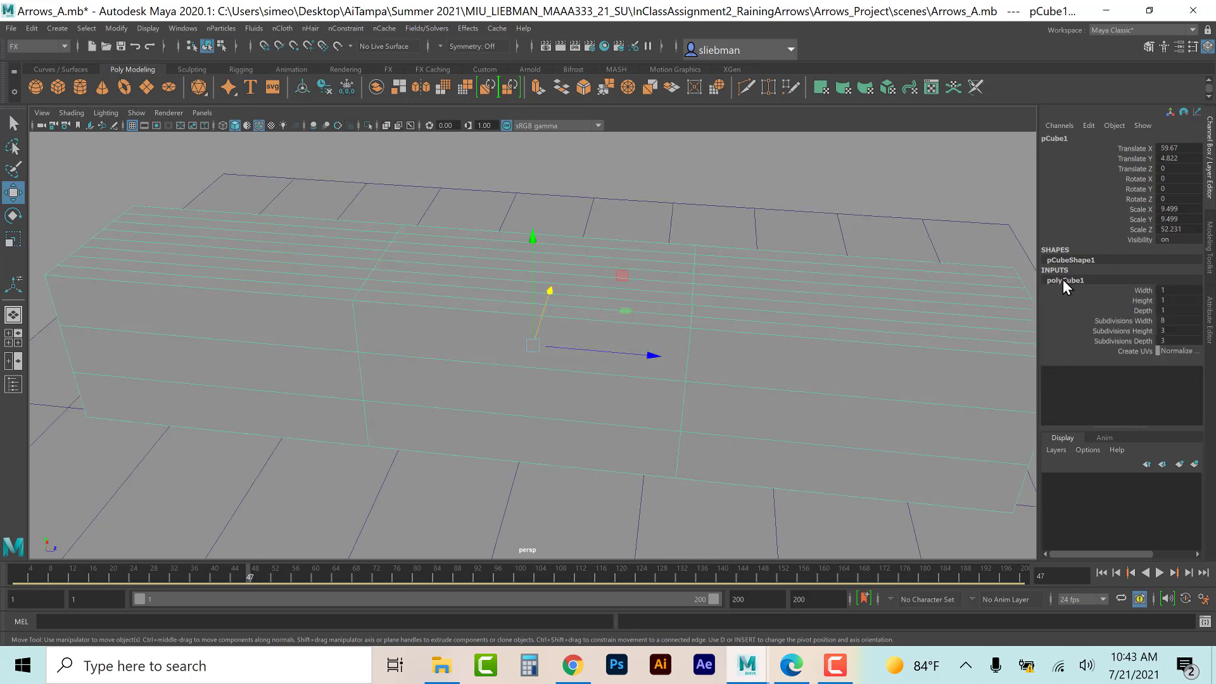
{"action": "double_click", "coordinate": [1179, 322]}
{"action": "type", "text": "3"}
{"action": "key", "text": "Return"}
{"action": "double_click", "coordinate": [1175, 339]}
{"action": "key", "text": "Return"}
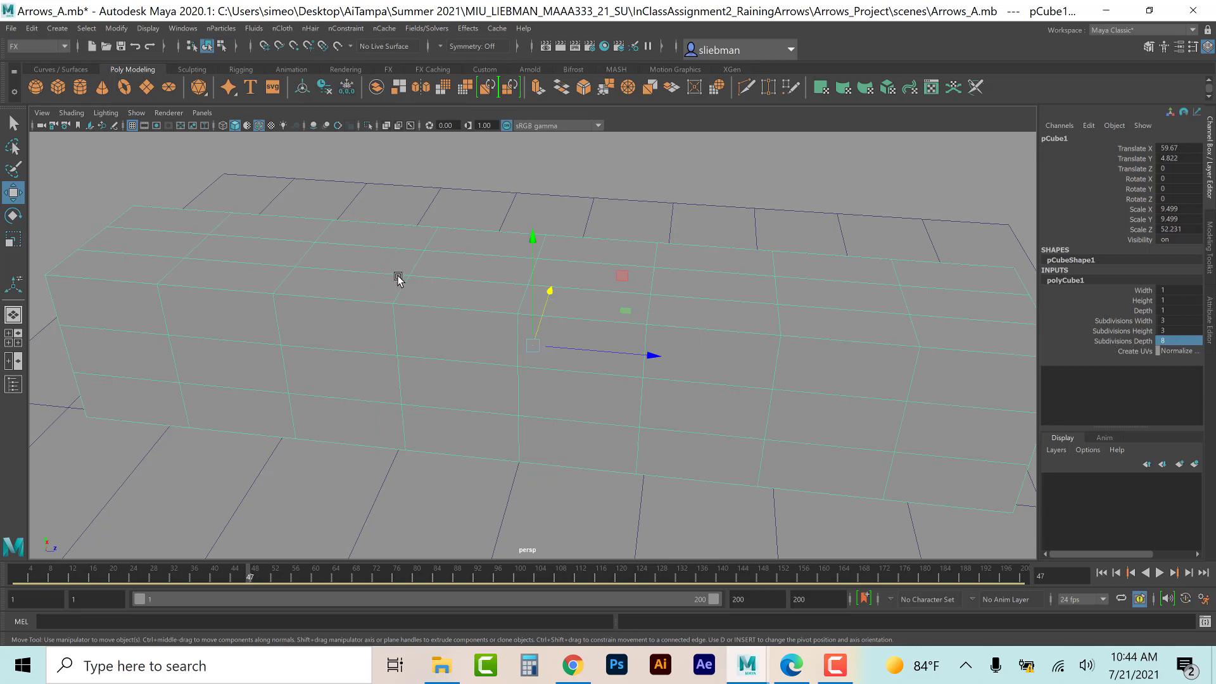
{"action": "double_click", "coordinate": [1175, 322]}
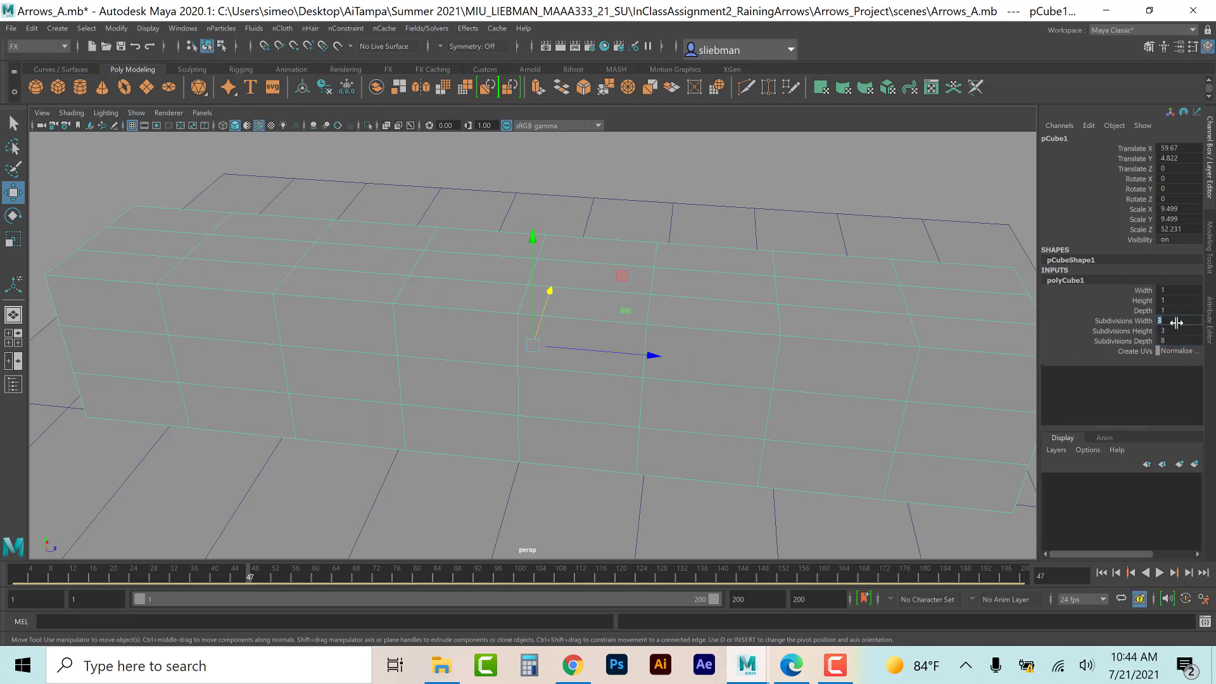
{"action": "key", "text": "Return"}
Step: Extrude four alternating top faces of the wall upward by about 4.88 to form battlements, and return to object selection
{"action": "right_click", "coordinate": [255, 285]}
{"action": "right_click_drag", "start_coordinate": [253, 319], "coordinate": [253, 320]}
{"action": "left_click", "coordinate": [154, 257]}
{"action": "left_click", "coordinate": [359, 254], "text": "shift"}
{"action": "left_click", "coordinate": [608, 261], "text": "shift"}
{"action": "left_click", "coordinate": [865, 287], "text": "shift"}
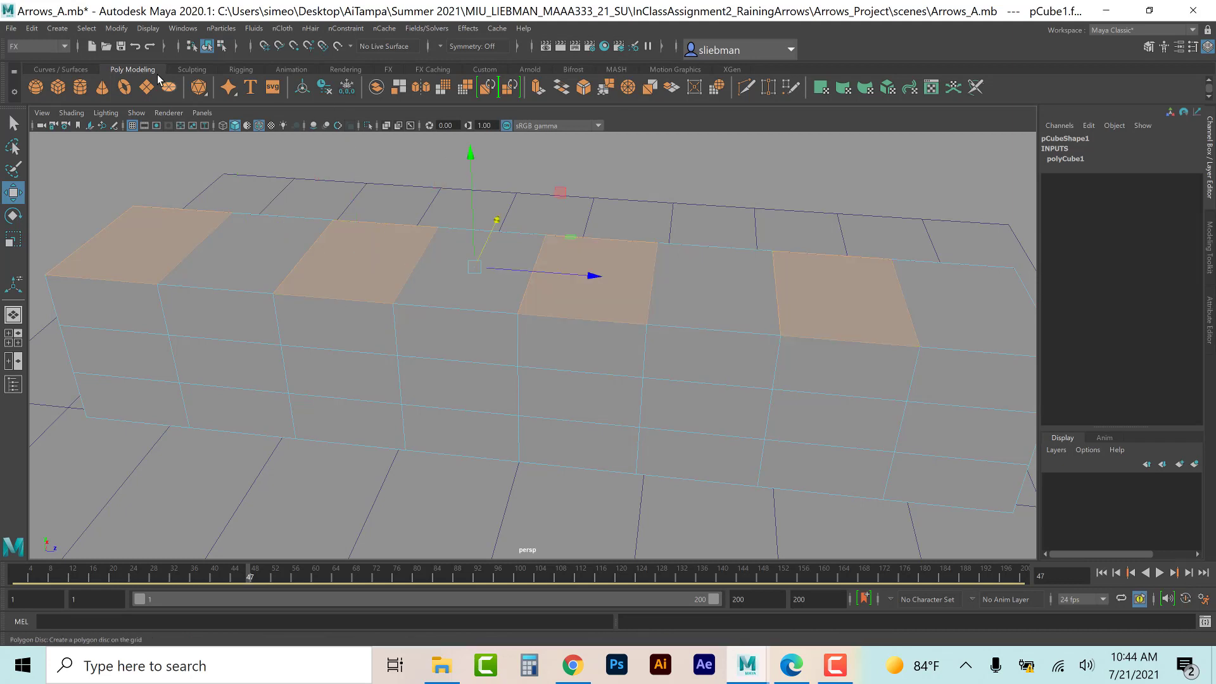
{"action": "left_click", "coordinate": [64, 47]}
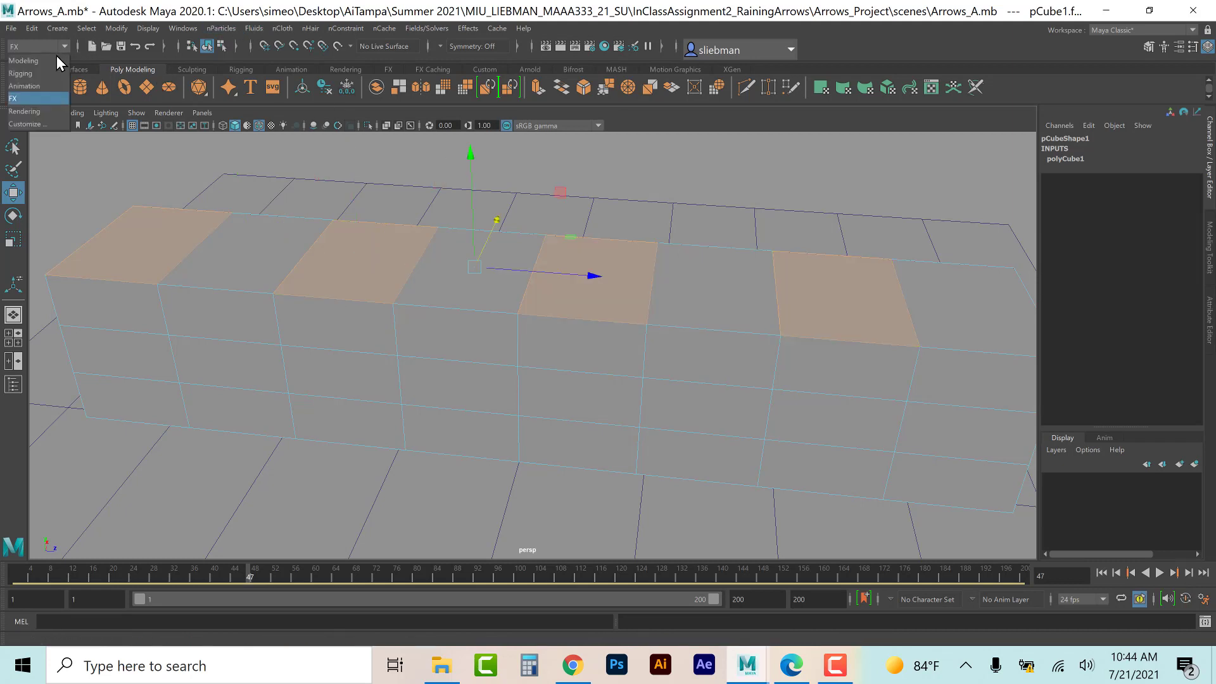
{"action": "left_click", "coordinate": [55, 60]}
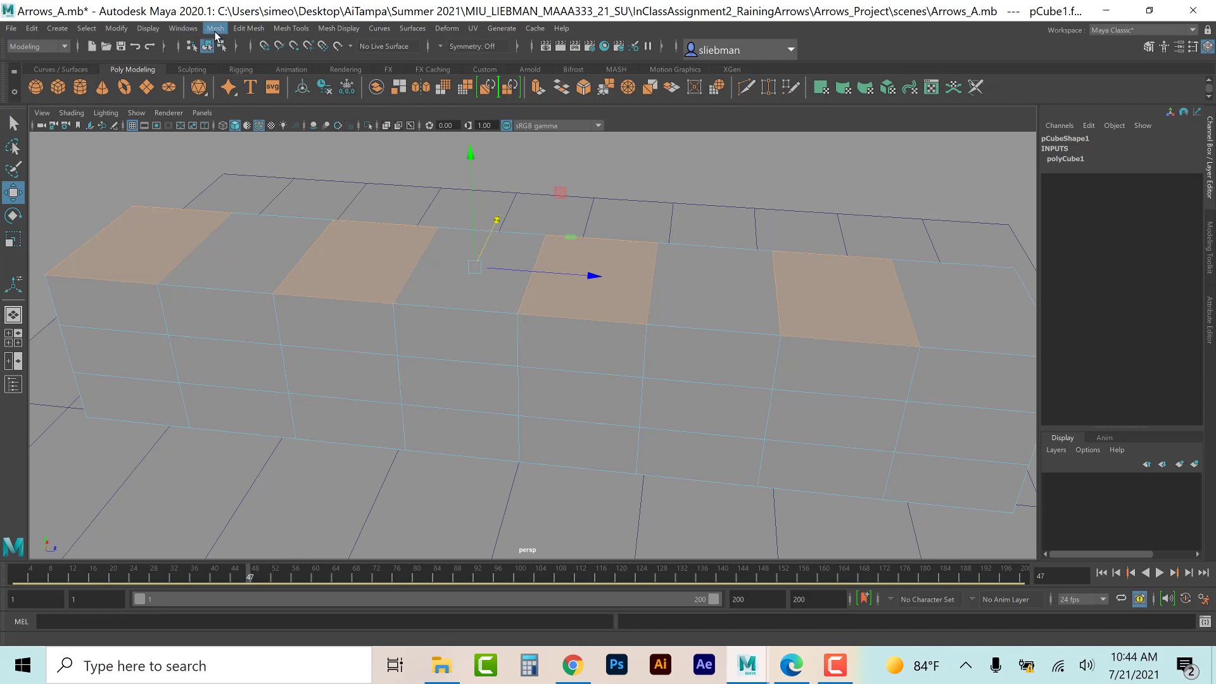
{"action": "left_click", "coordinate": [235, 28]}
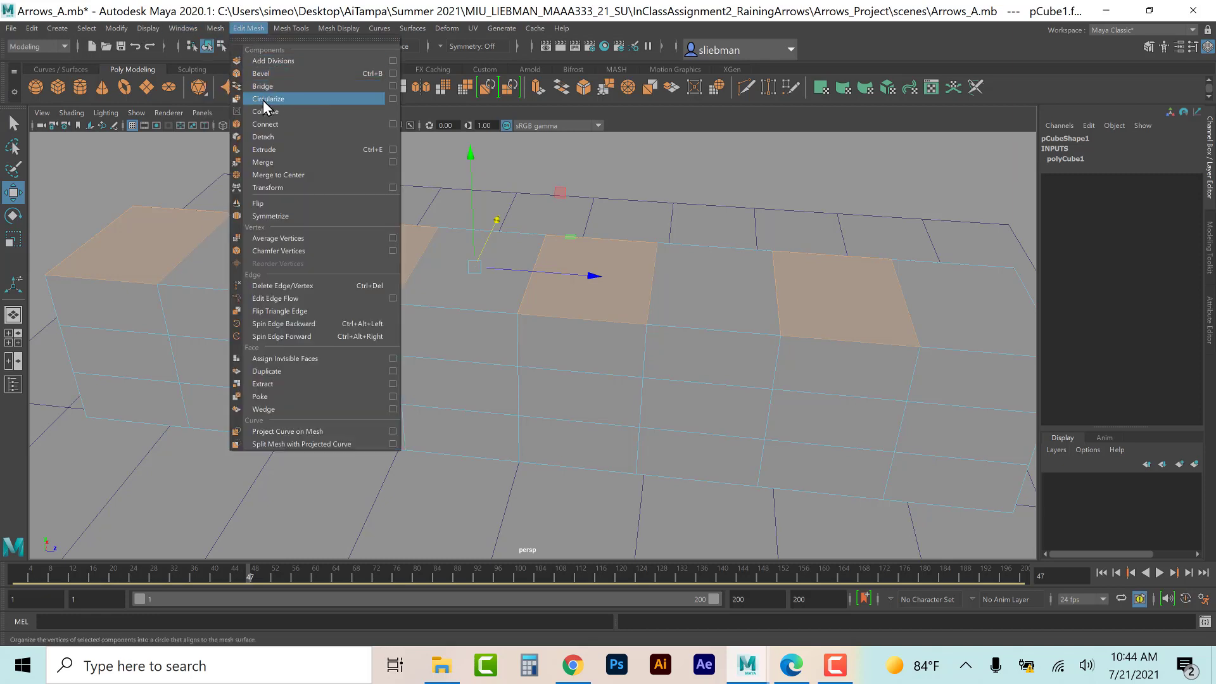
{"action": "left_click", "coordinate": [266, 150]}
{"action": "left_click_drag", "start_coordinate": [858, 229], "coordinate": [888, 125]}
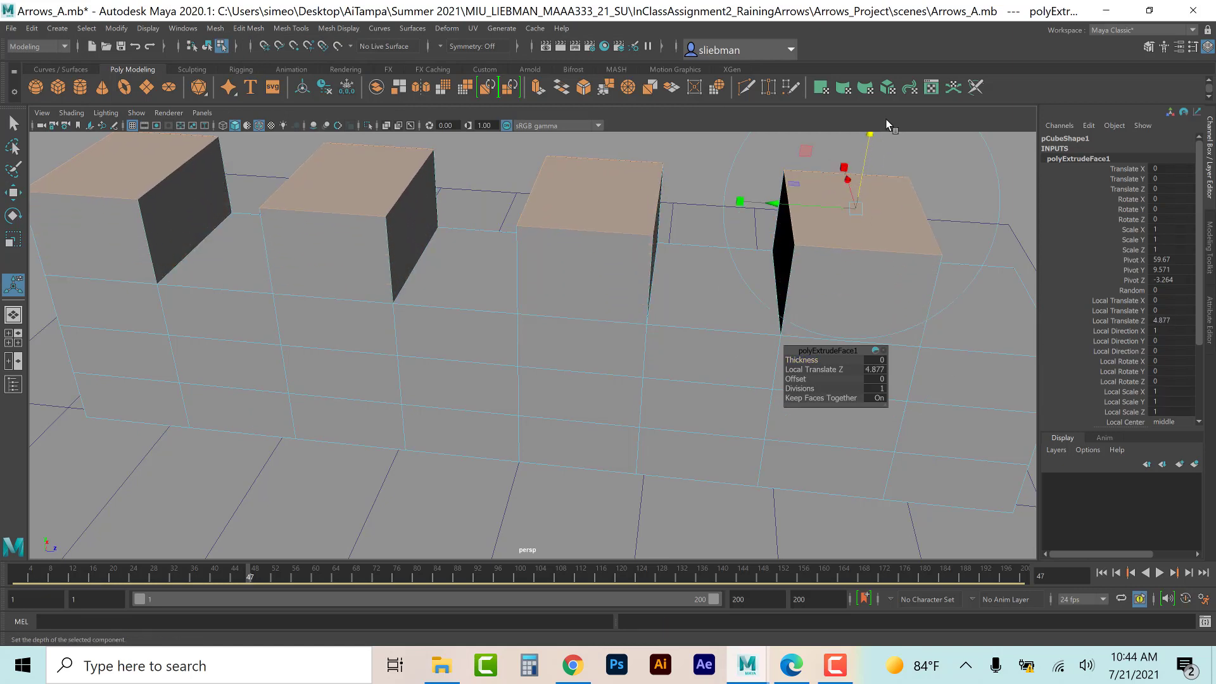
{"action": "key", "text": "F8"}
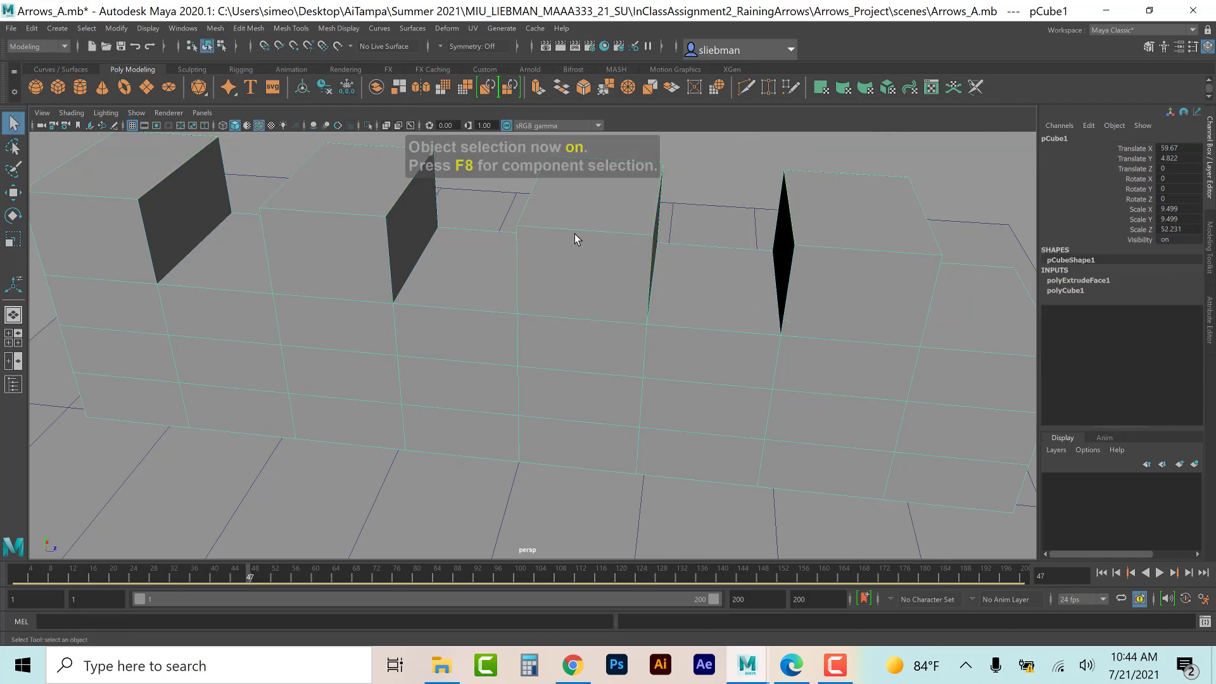
Step: Move the castle wall along X closer to the far edge of the ground plane and deselect it
{"action": "right_click_drag", "start_coordinate": [578, 228], "coordinate": [579, 227], "text": "alt"}
{"action": "scroll", "coordinate": [578, 225], "scroll_direction": "down", "scroll_amount": 5}
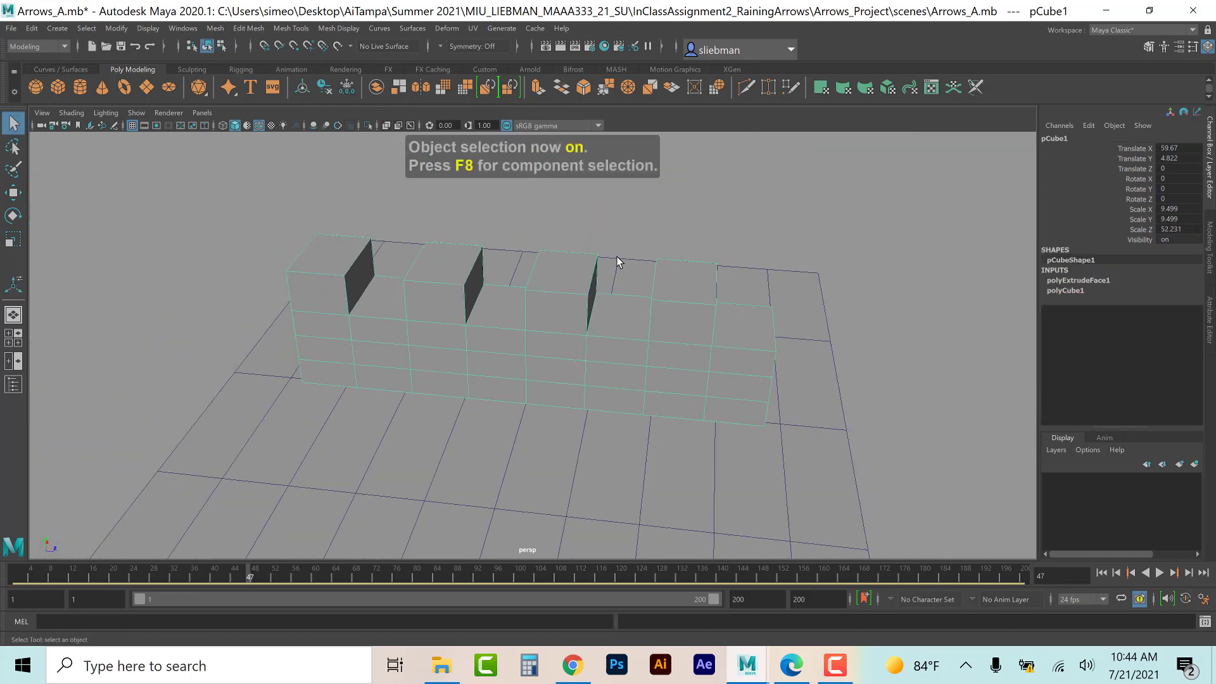
{"action": "left_click_drag", "start_coordinate": [616, 329], "coordinate": [572, 323], "text": "alt"}
{"action": "key", "text": "w"}
{"action": "left_click_drag", "start_coordinate": [651, 344], "coordinate": [787, 342]}
{"action": "left_click", "coordinate": [447, 206]}
Step: Frame the emitter, arrows and wall in the perspective view and play the simulation from the start to examine the arrows' flight
{"action": "scroll", "coordinate": [443, 218], "scroll_direction": "down", "scroll_amount": 4}
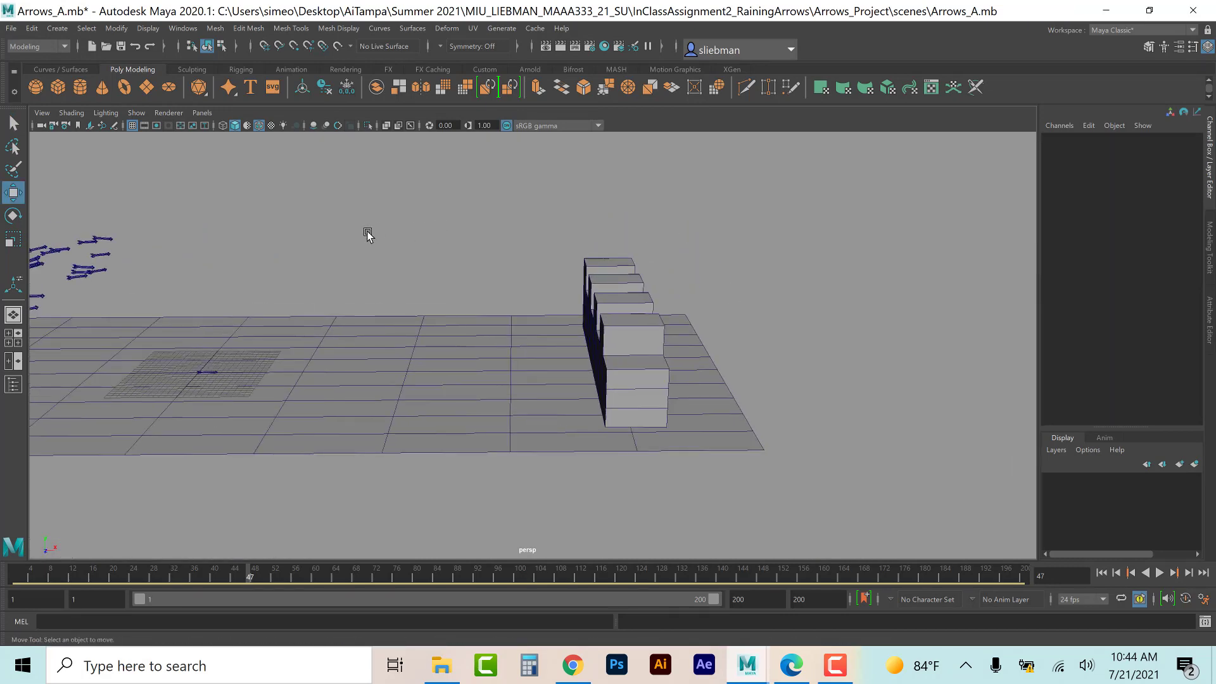
{"action": "scroll", "coordinate": [342, 235], "scroll_direction": "up", "scroll_amount": 1}
{"action": "middle_click_drag", "start_coordinate": [342, 235], "coordinate": [431, 243], "text": "alt"}
{"action": "left_click_drag", "start_coordinate": [431, 246], "coordinate": [306, 380], "text": "alt"}
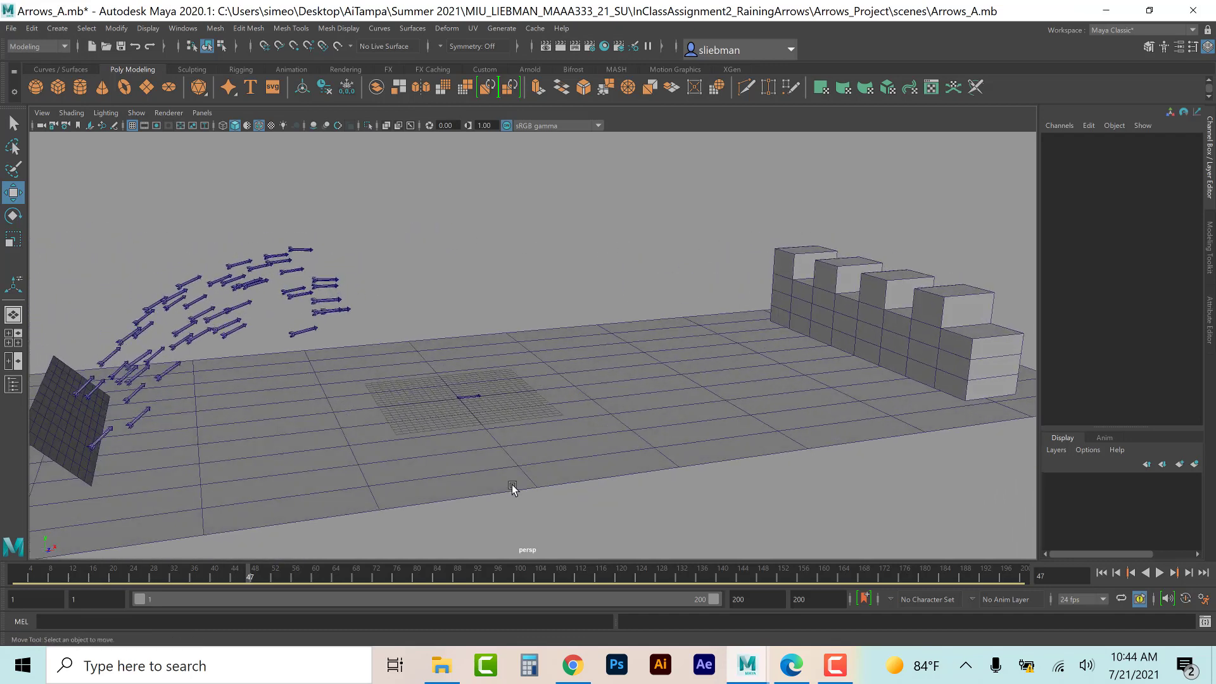
{"action": "left_click", "coordinate": [1101, 573]}
{"action": "left_click", "coordinate": [1159, 573]}
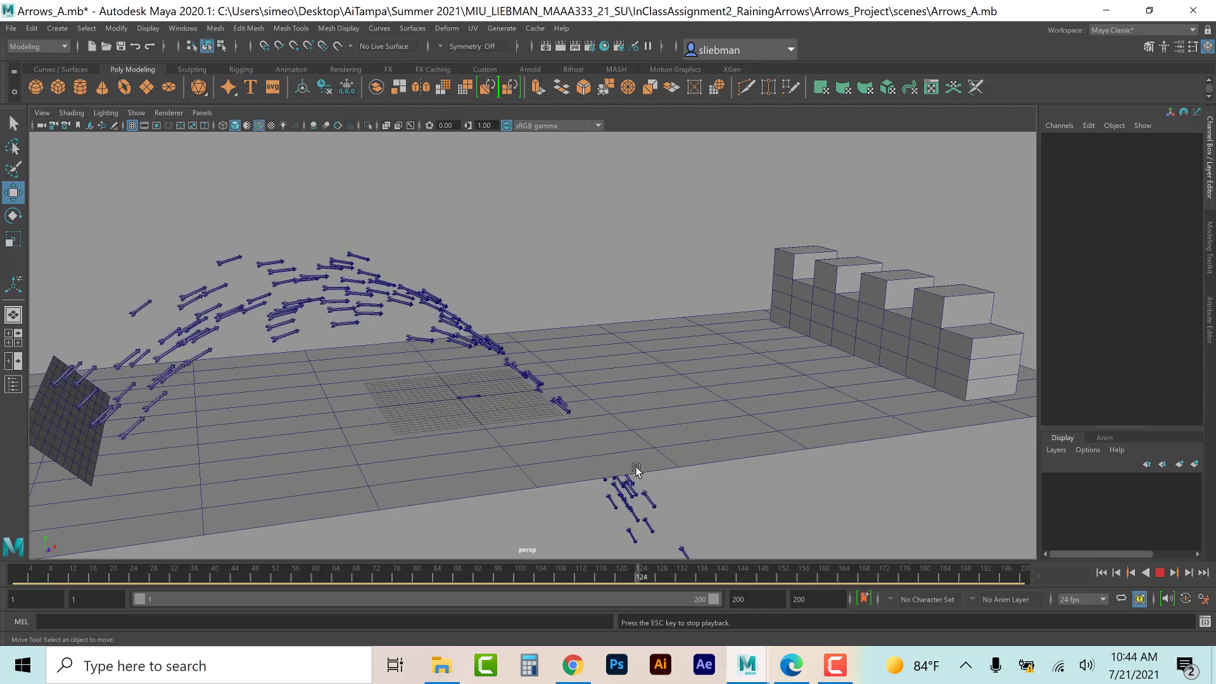
{"action": "key", "text": "space"}
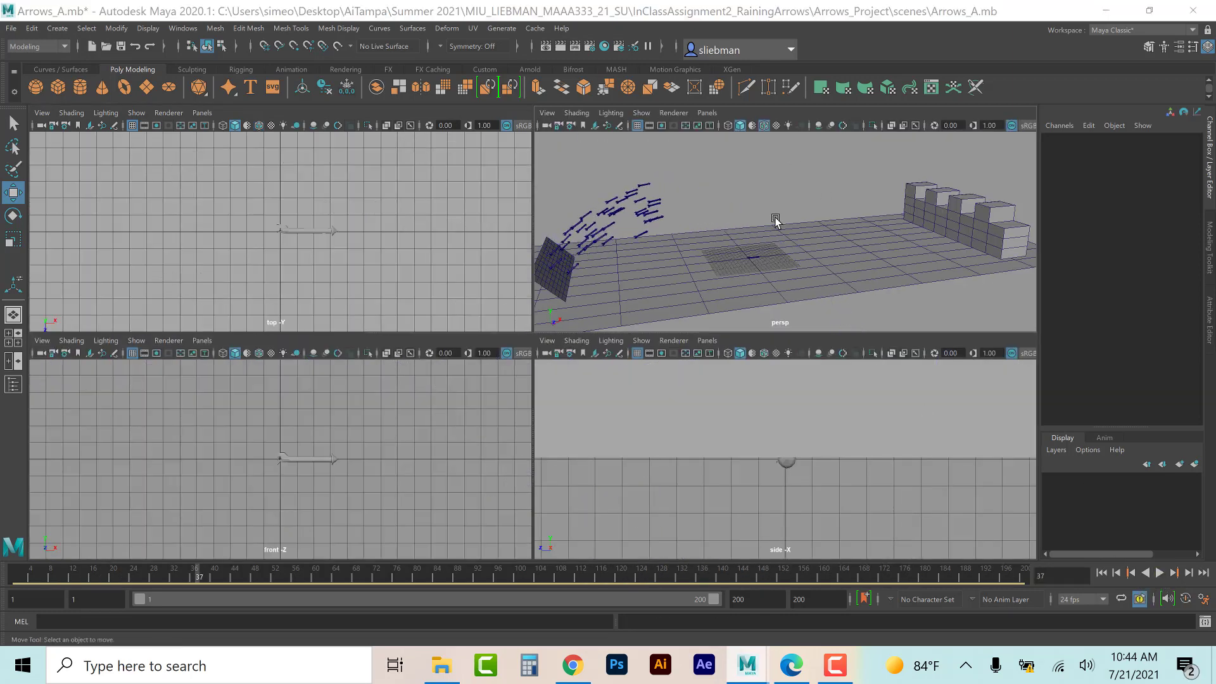
{"action": "key", "text": "Escape"}
{"action": "key", "text": "space"}
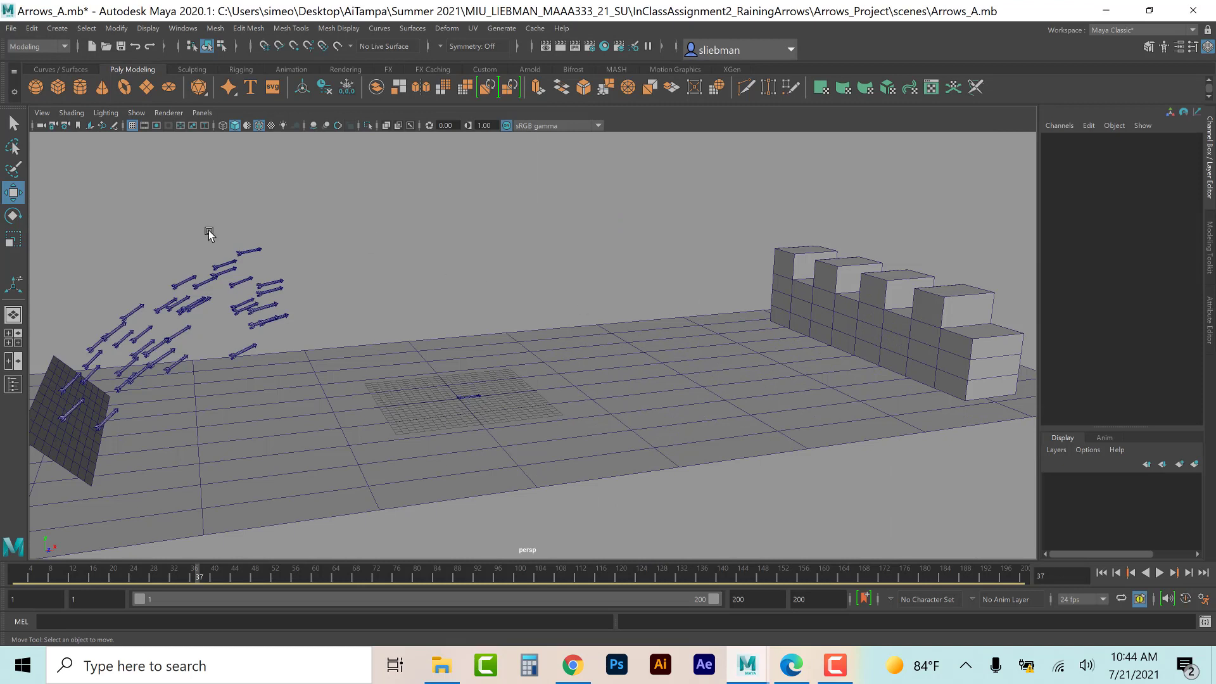
Step: Make the arrow particles collide with the ground plane using the legacy Make Collide command, consulting the PDF tutorial in Edge for the instructions
{"action": "left_click", "coordinate": [256, 271]}
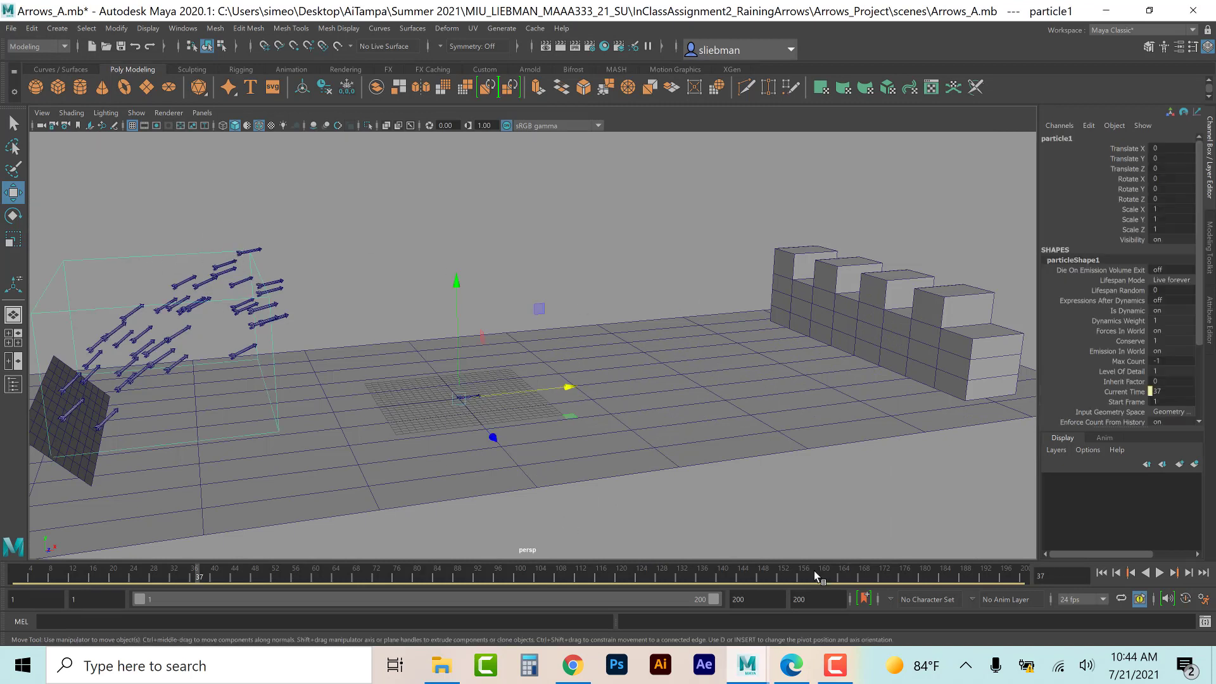
{"action": "left_click", "coordinate": [802, 675]}
{"action": "scroll", "coordinate": [563, 469], "scroll_direction": "down", "scroll_amount": 3}
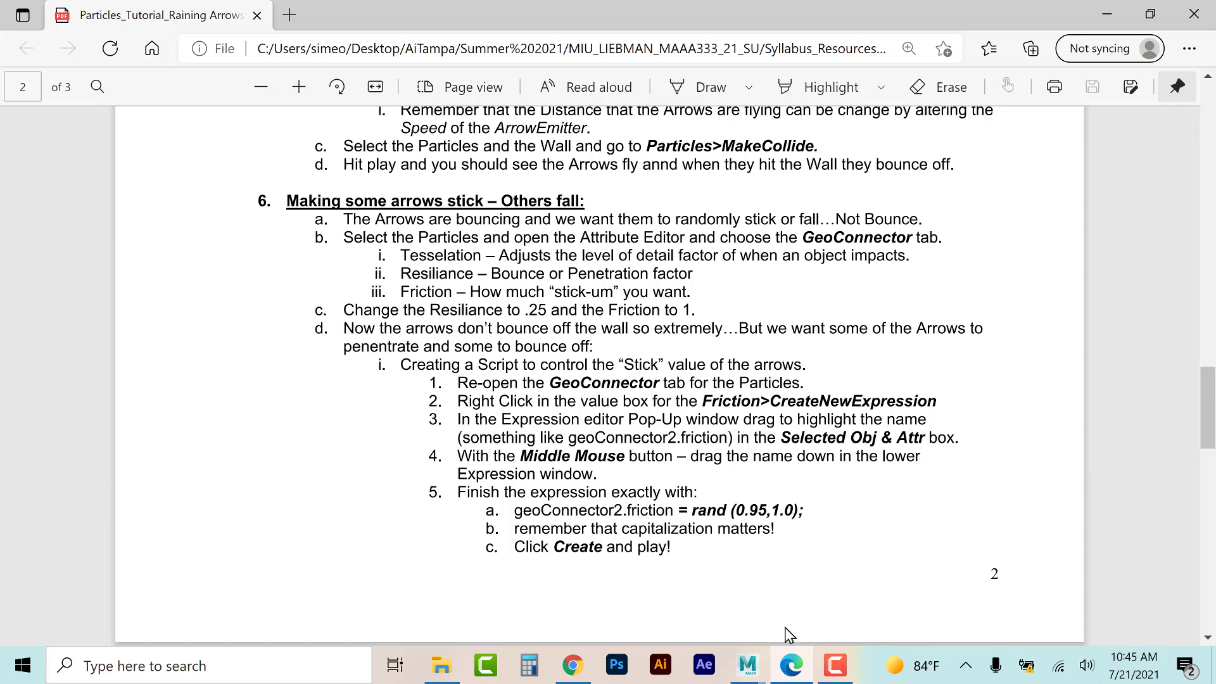
{"action": "mouse_move", "coordinate": [747, 665]}
{"action": "left_click", "coordinate": [815, 549]}
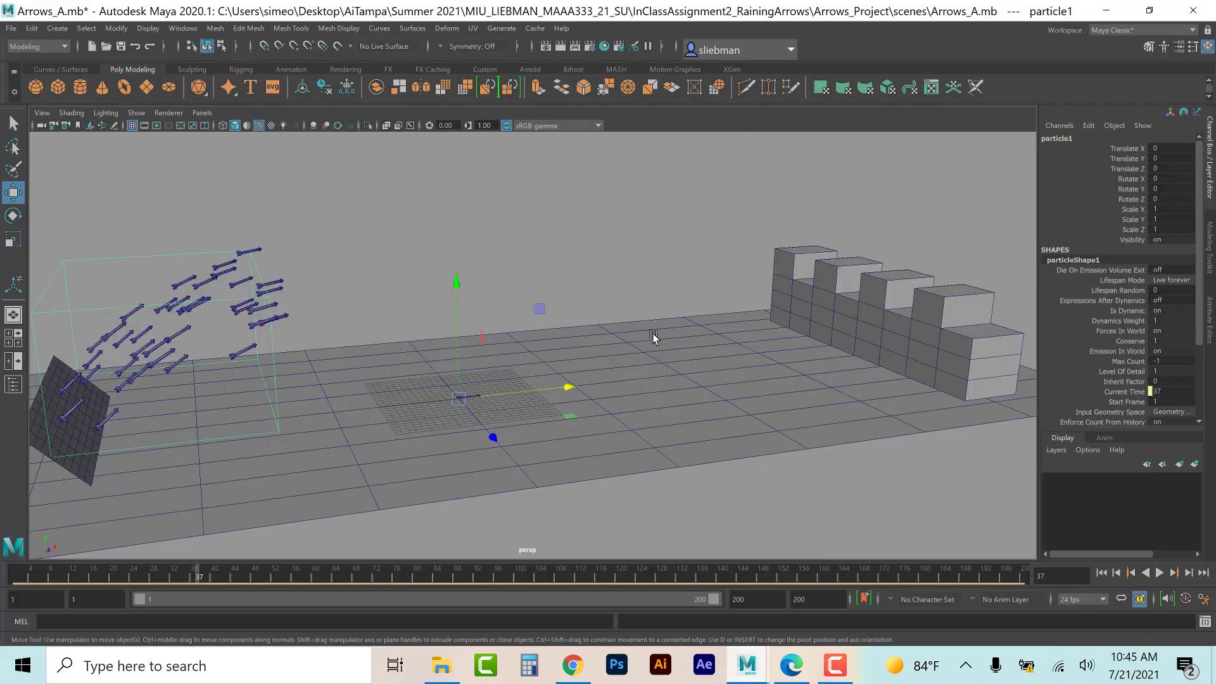
{"action": "left_click", "coordinate": [614, 350]}
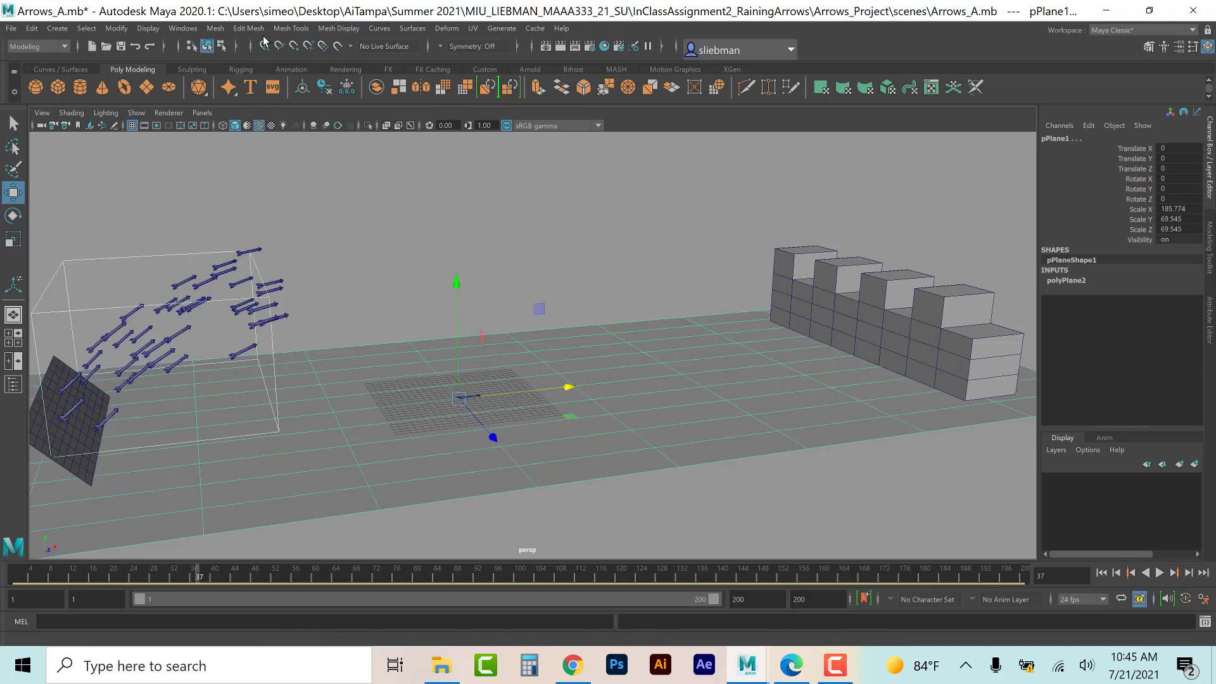
{"action": "left_click", "coordinate": [38, 46]}
{"action": "left_click", "coordinate": [28, 95]}
{"action": "left_click", "coordinate": [222, 29]}
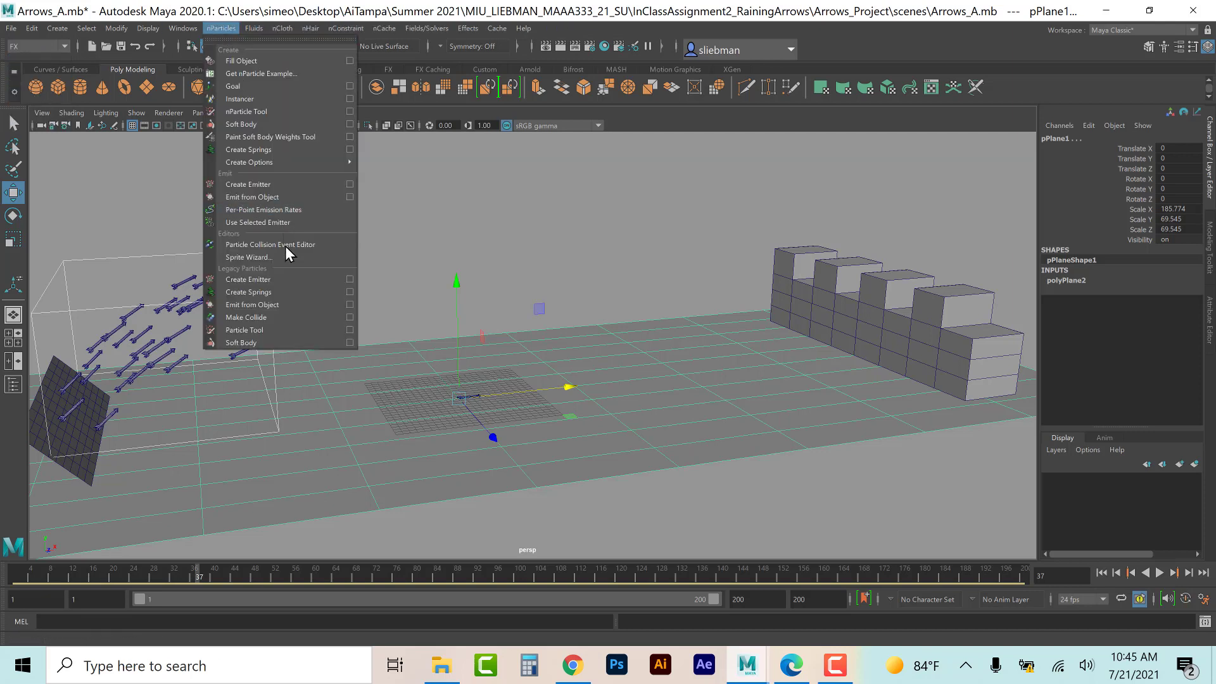
{"action": "left_click", "coordinate": [281, 316]}
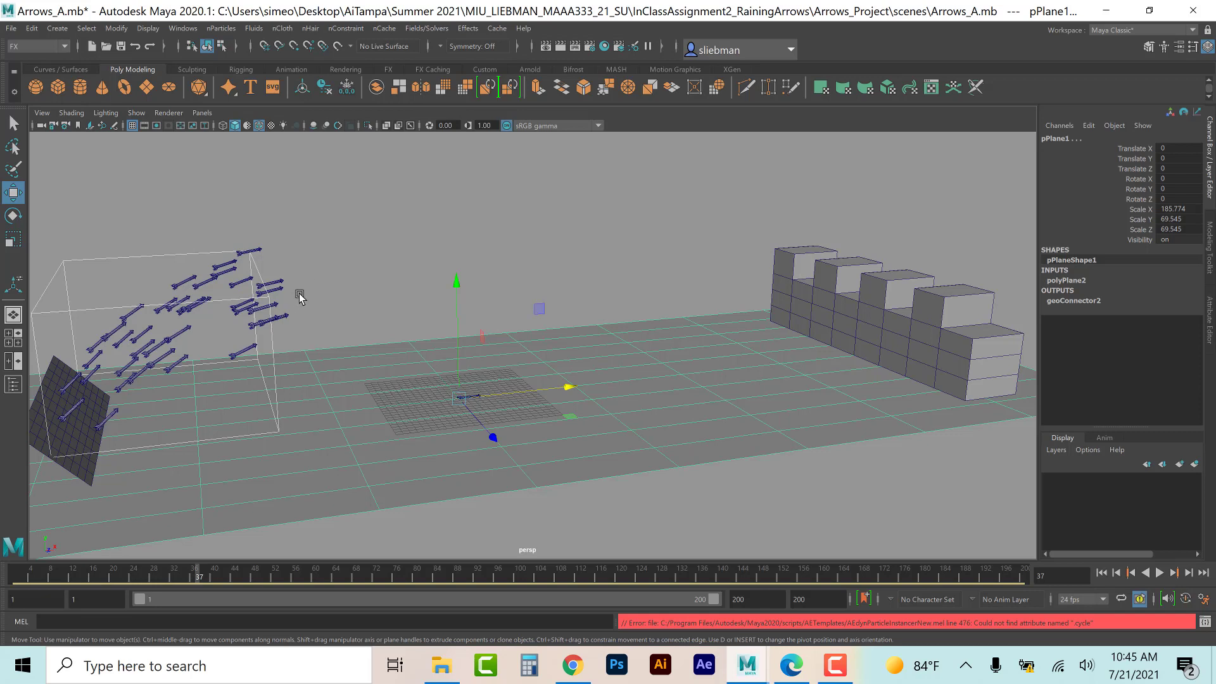
{"action": "left_click", "coordinate": [332, 262]}
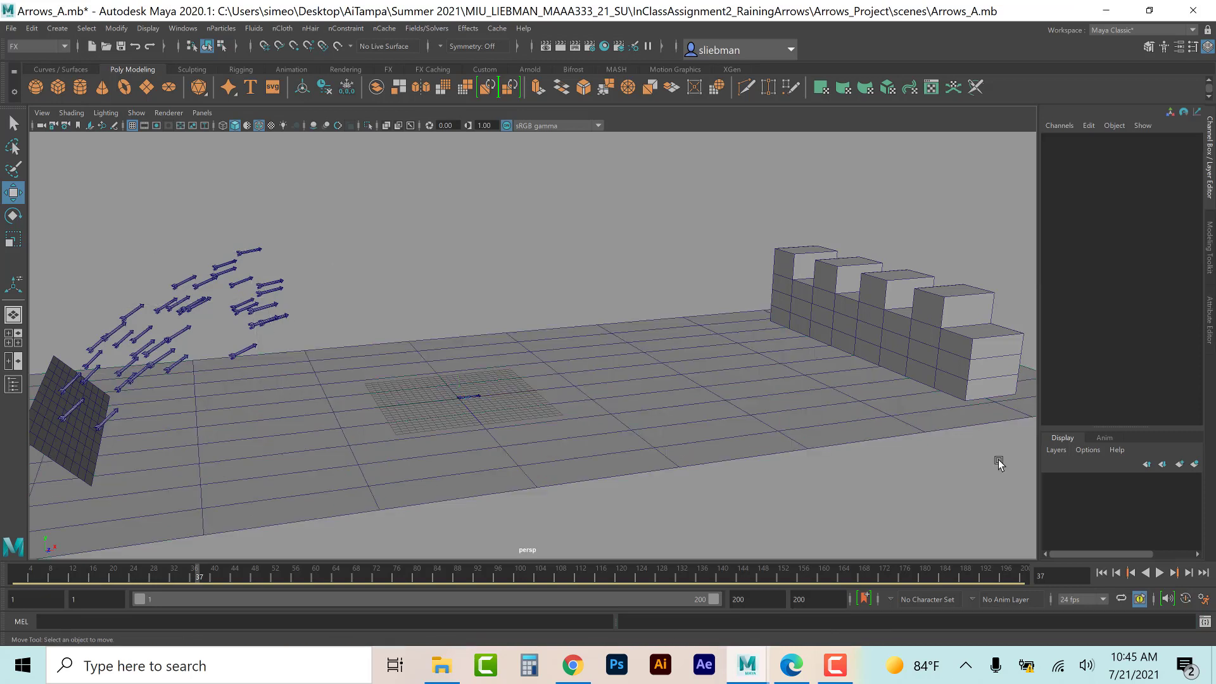
Step: Play the simulation from the start to check the arrows' collision with the ground, select the ground plane and stop playback
{"action": "left_click", "coordinate": [1101, 572]}
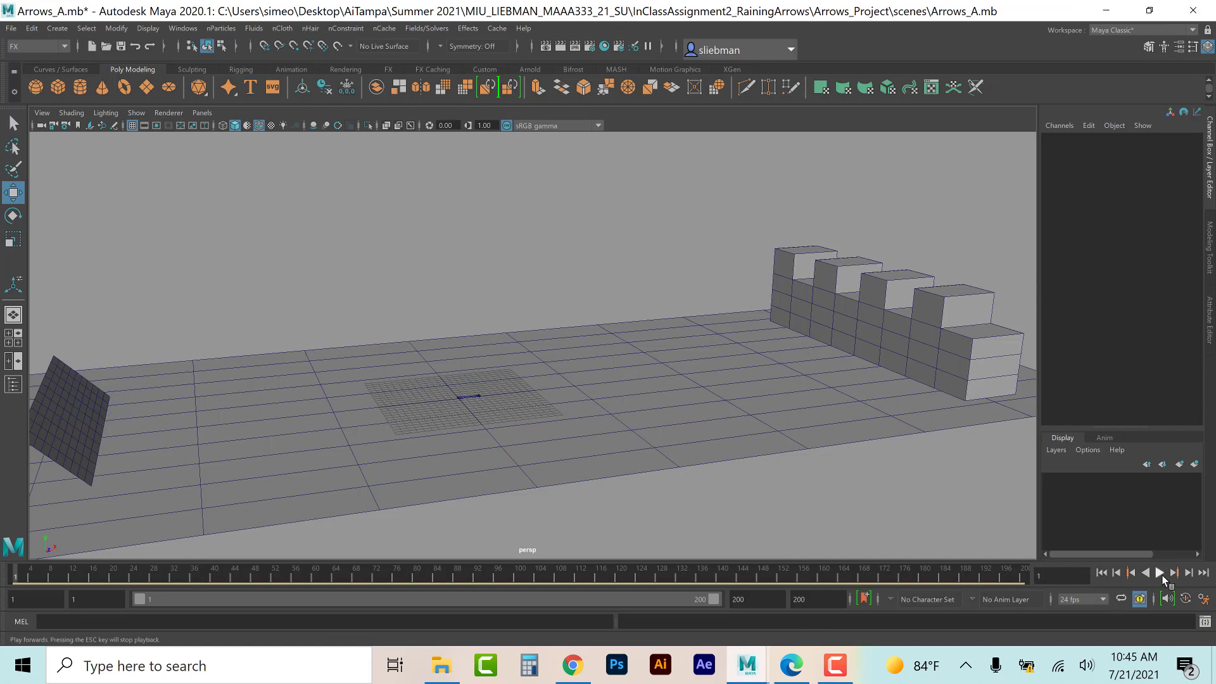
{"action": "left_click", "coordinate": [1158, 573]}
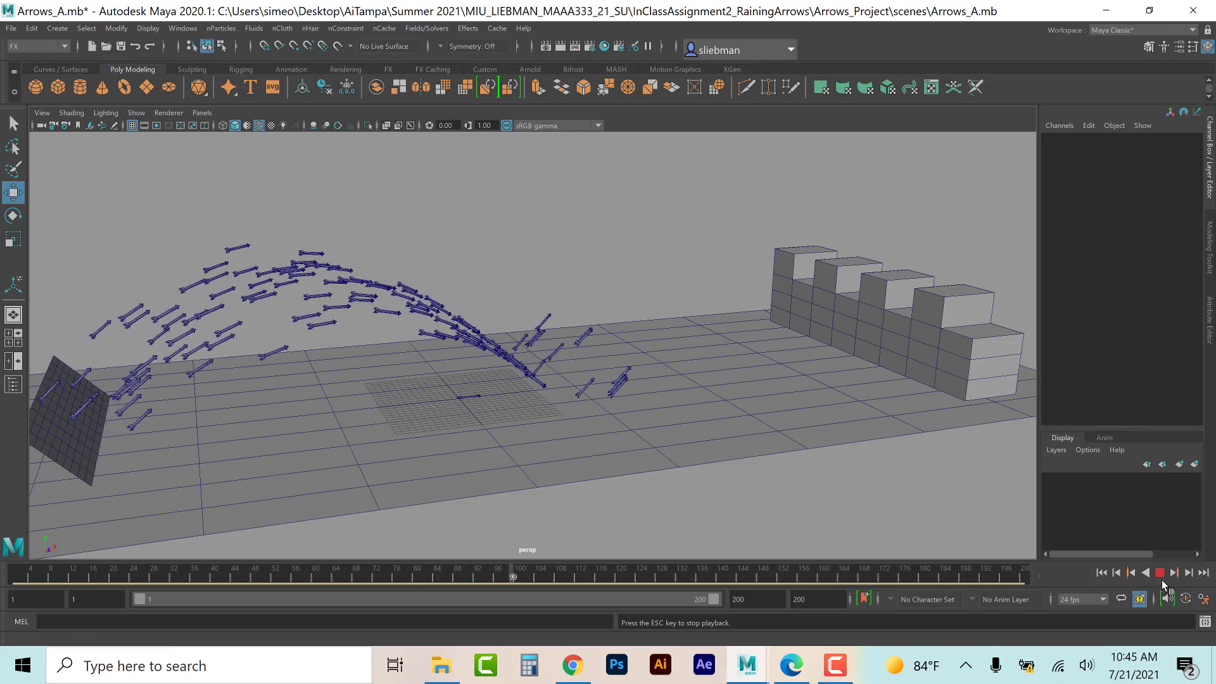
{"action": "left_click", "coordinate": [761, 437]}
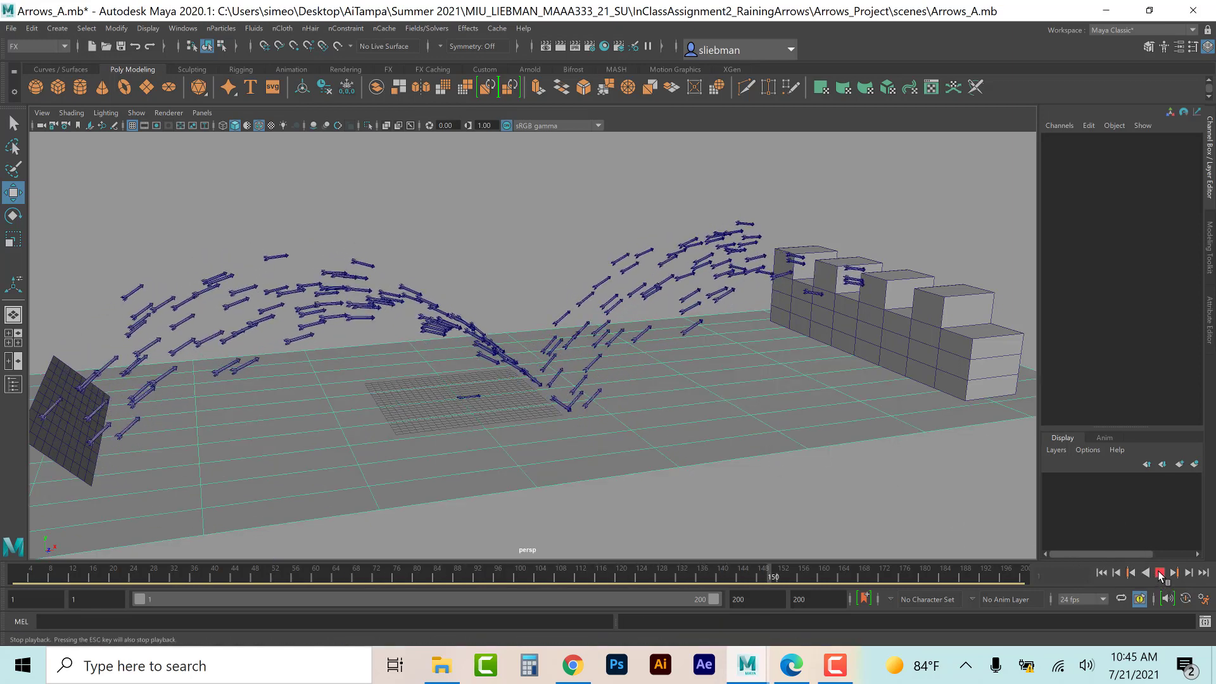
{"action": "key", "text": "Escape"}
Step: Rename the ground plane's geoConnector as Floor_geoConnector2 and set its Resilience to 0 and Friction to 1
{"action": "key", "text": "ctrl+a"}
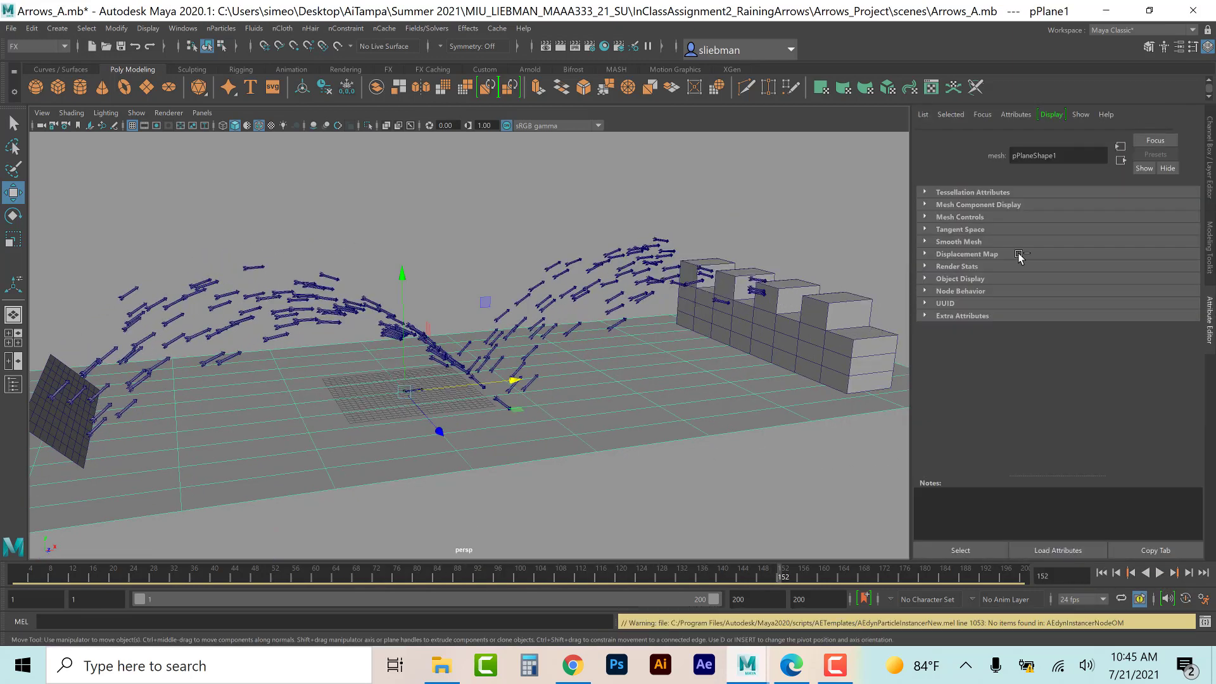
{"action": "left_click", "coordinate": [1120, 136]}
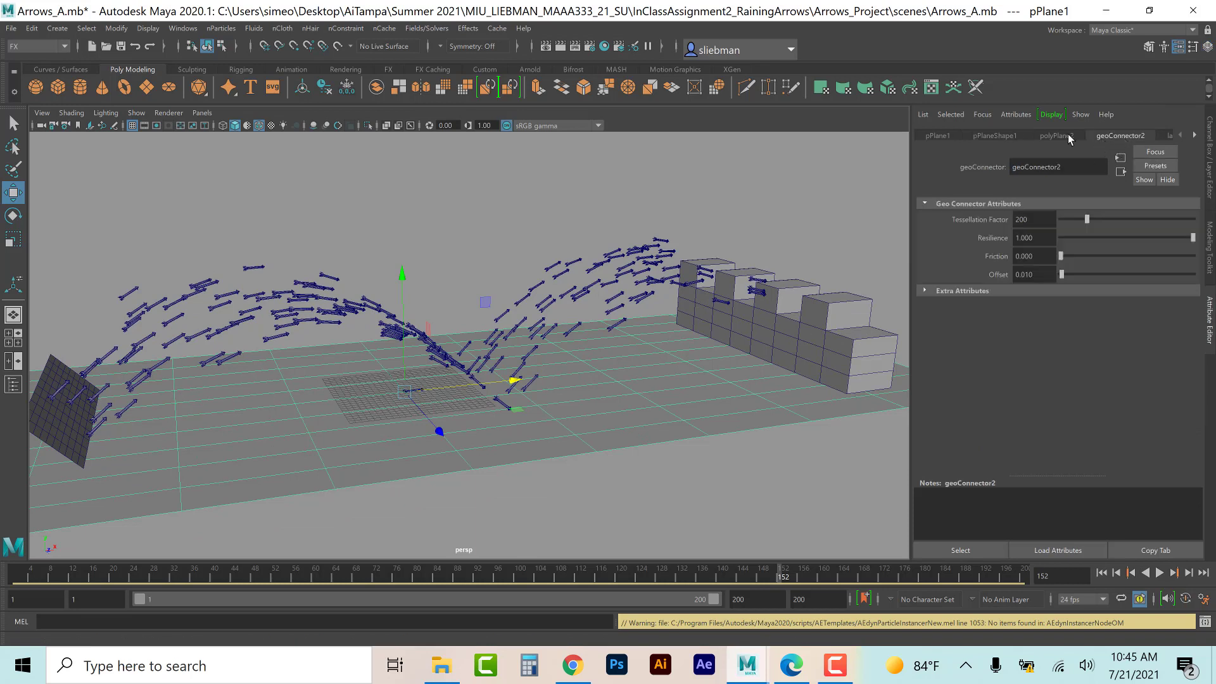
{"action": "left_click", "coordinate": [1014, 168]}
{"action": "left_click", "coordinate": [1036, 237]}
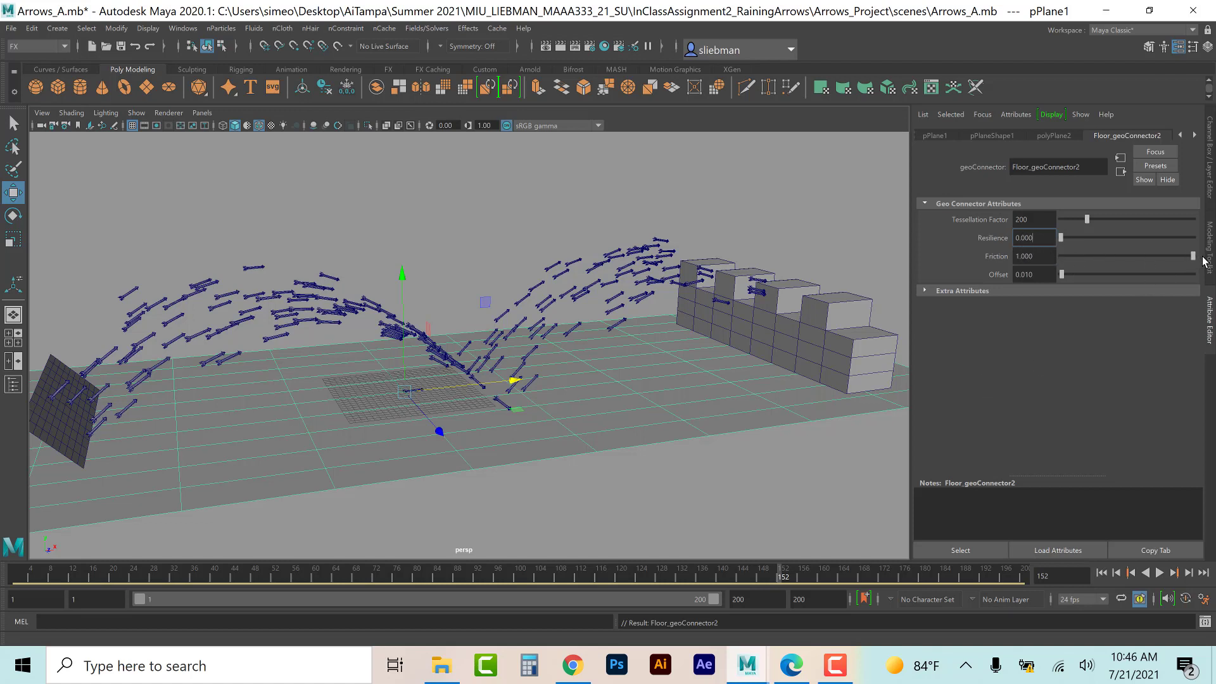
Step: Replay the simulation from the start to check how the arrows land with the new floor settings, and stop it
{"action": "left_click", "coordinate": [1101, 572]}
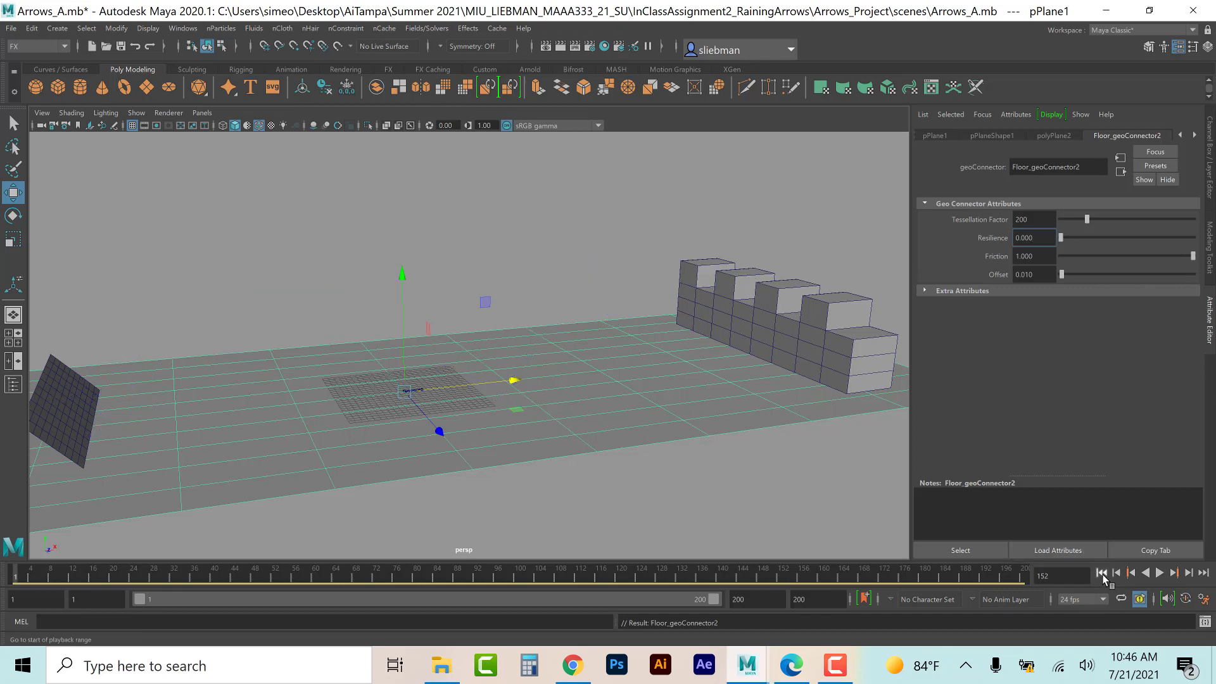
{"action": "left_click", "coordinate": [1159, 572]}
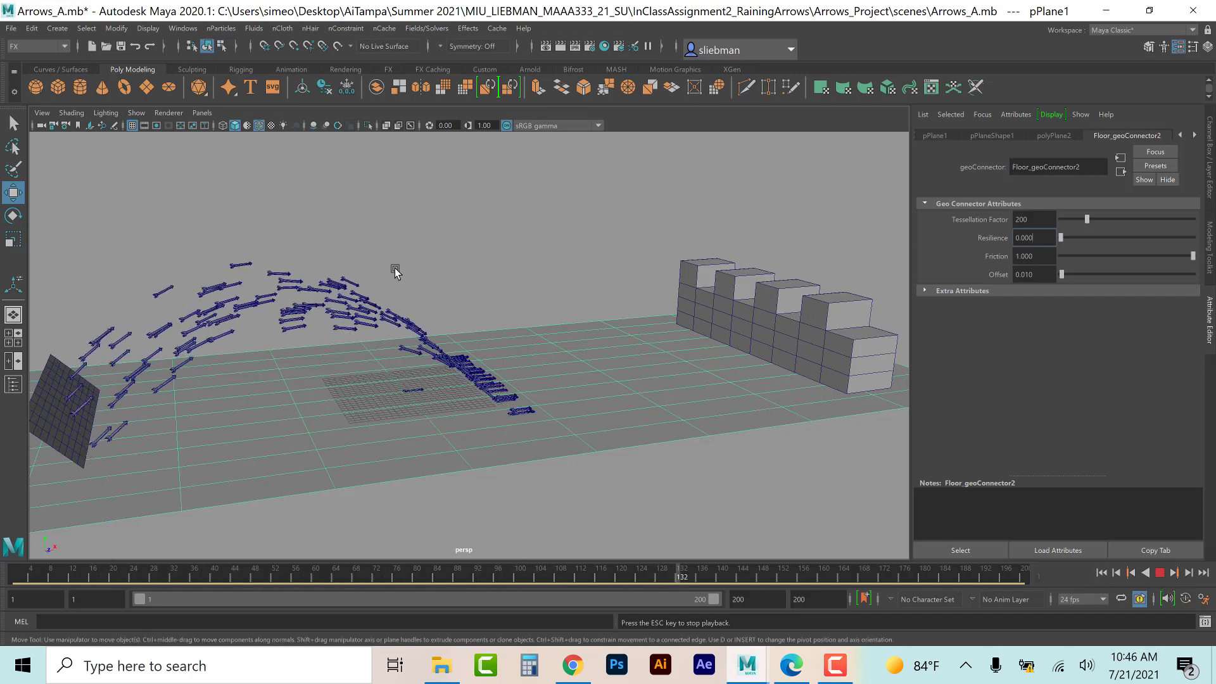
{"action": "key", "text": "Escape"}
Step: Set the Archers2 emitter's Speed to about 43.8 and Speed Random to about 0.99, and replay the simulation from the start
{"action": "left_click", "coordinate": [286, 282]}
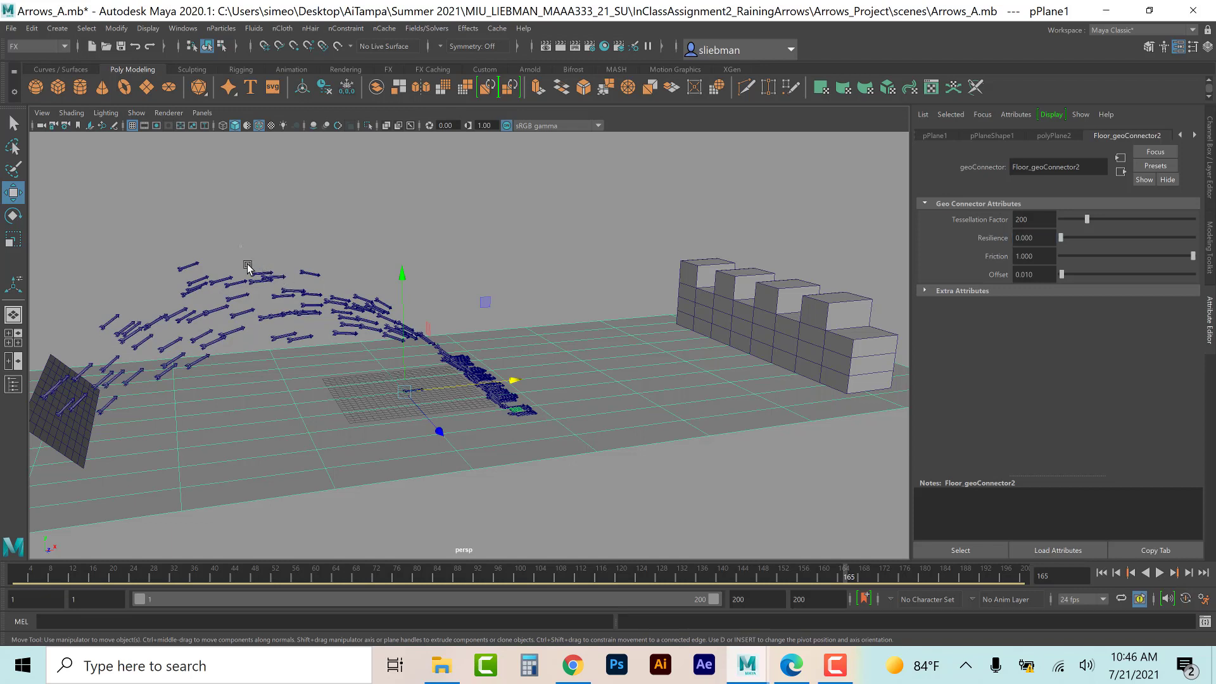
{"action": "left_click", "coordinate": [270, 313]}
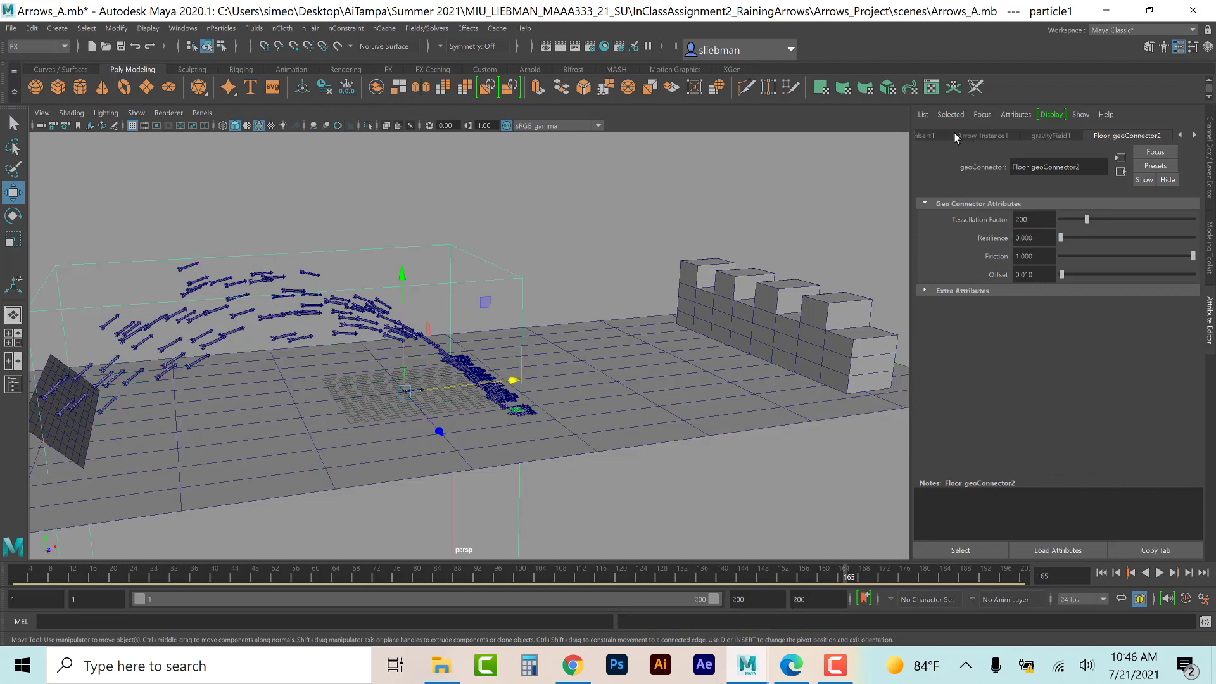
{"action": "left_click", "coordinate": [1179, 135]}
{"action": "left_click", "coordinate": [1179, 135]}
{"action": "left_click", "coordinate": [1179, 135]}
{"action": "left_click", "coordinate": [1024, 136]}
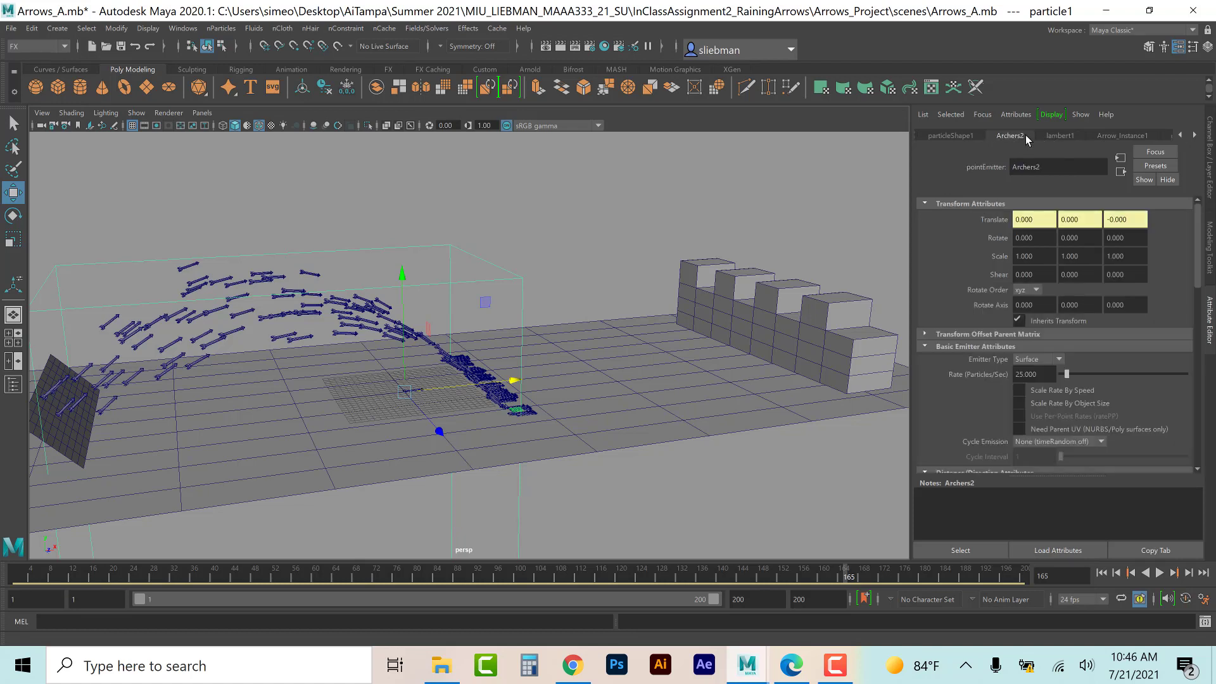
{"action": "scroll", "coordinate": [930, 387], "scroll_direction": "down", "scroll_amount": 2}
{"action": "scroll", "coordinate": [932, 387], "scroll_direction": "down", "scroll_amount": 4}
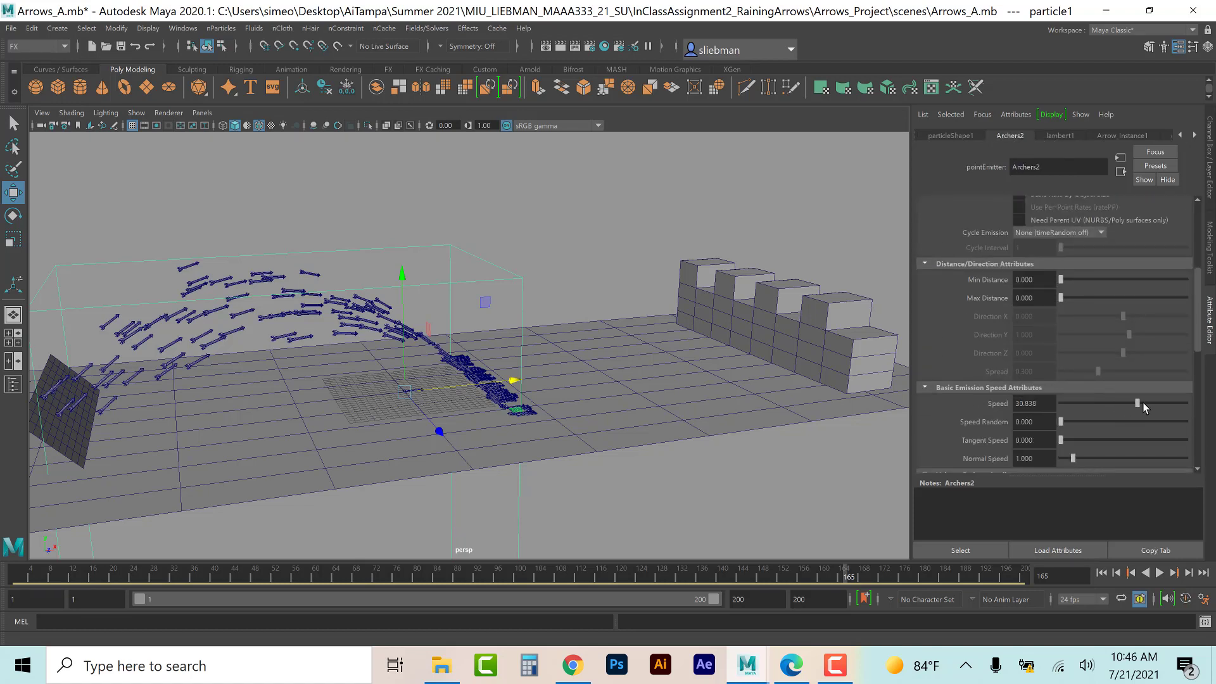
{"action": "left_click_drag", "start_coordinate": [1068, 423], "coordinate": [1072, 425]}
{"action": "left_click", "coordinate": [1101, 572]}
{"action": "left_click", "coordinate": [1159, 572]}
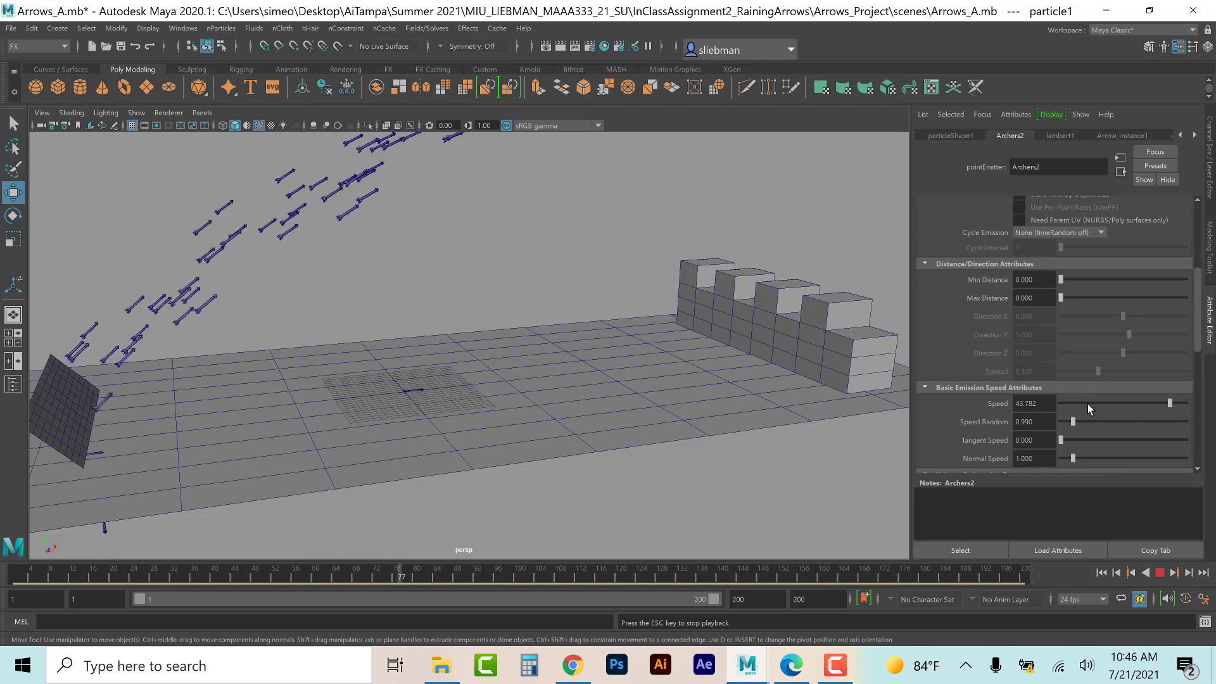
Step: Try lower Speed values on the Archers2 emitter during playback, ending at about 34.4, and stop the simulation
{"action": "left_click", "coordinate": [1160, 403]}
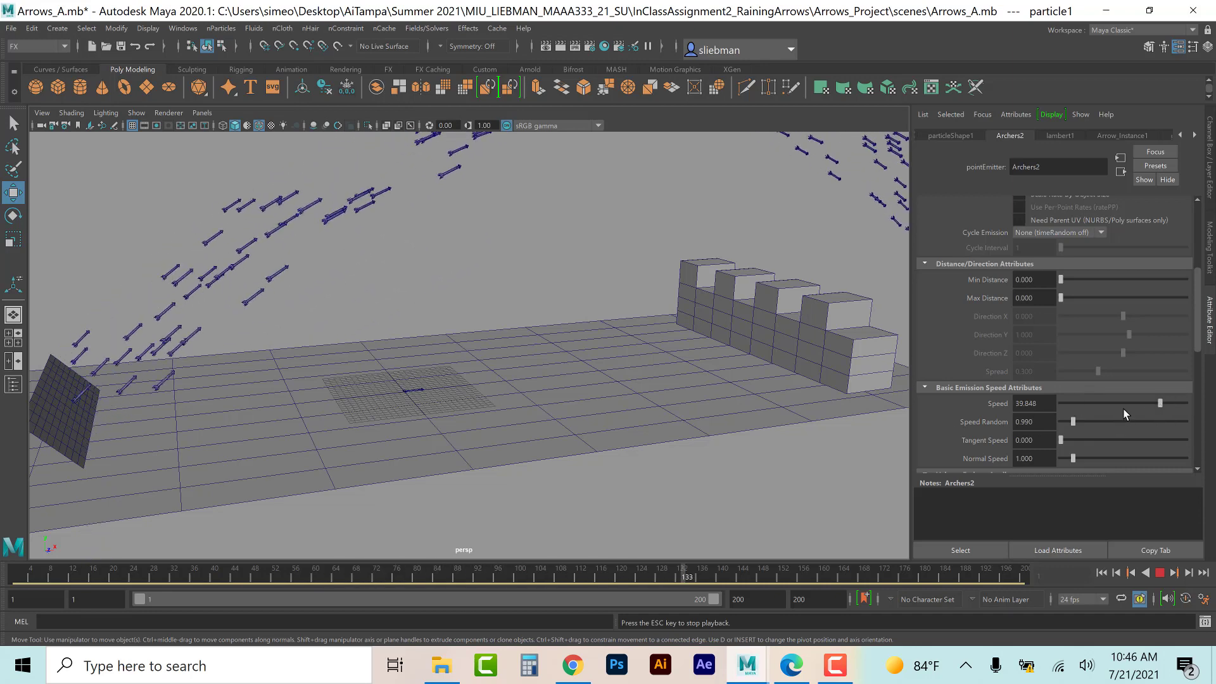
{"action": "left_click", "coordinate": [1149, 403]}
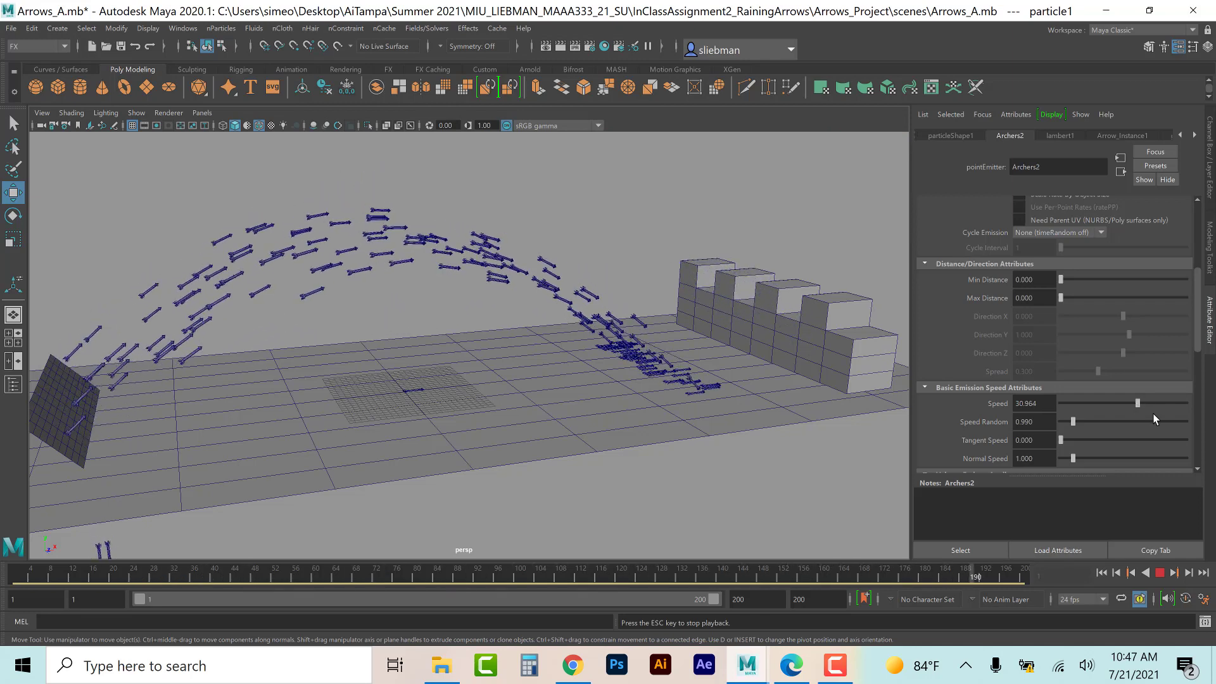
{"action": "left_click_drag", "start_coordinate": [1135, 403], "coordinate": [1140, 404]}
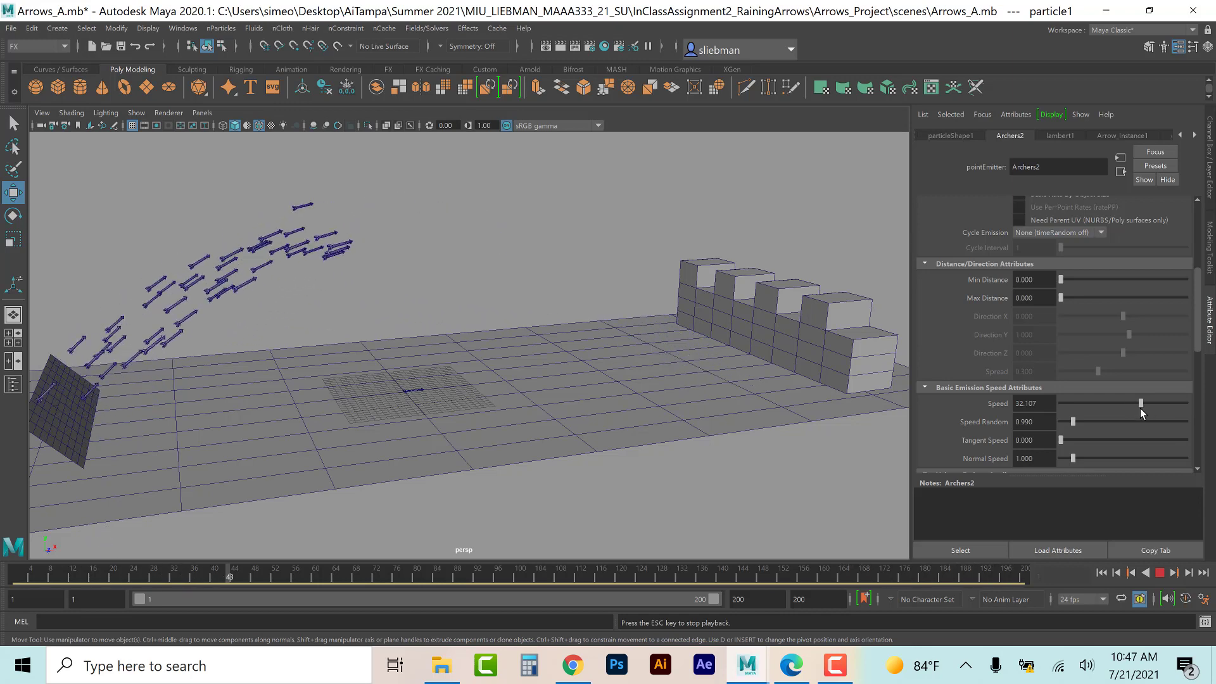
{"action": "left_click_drag", "start_coordinate": [1140, 402], "coordinate": [1145, 403]}
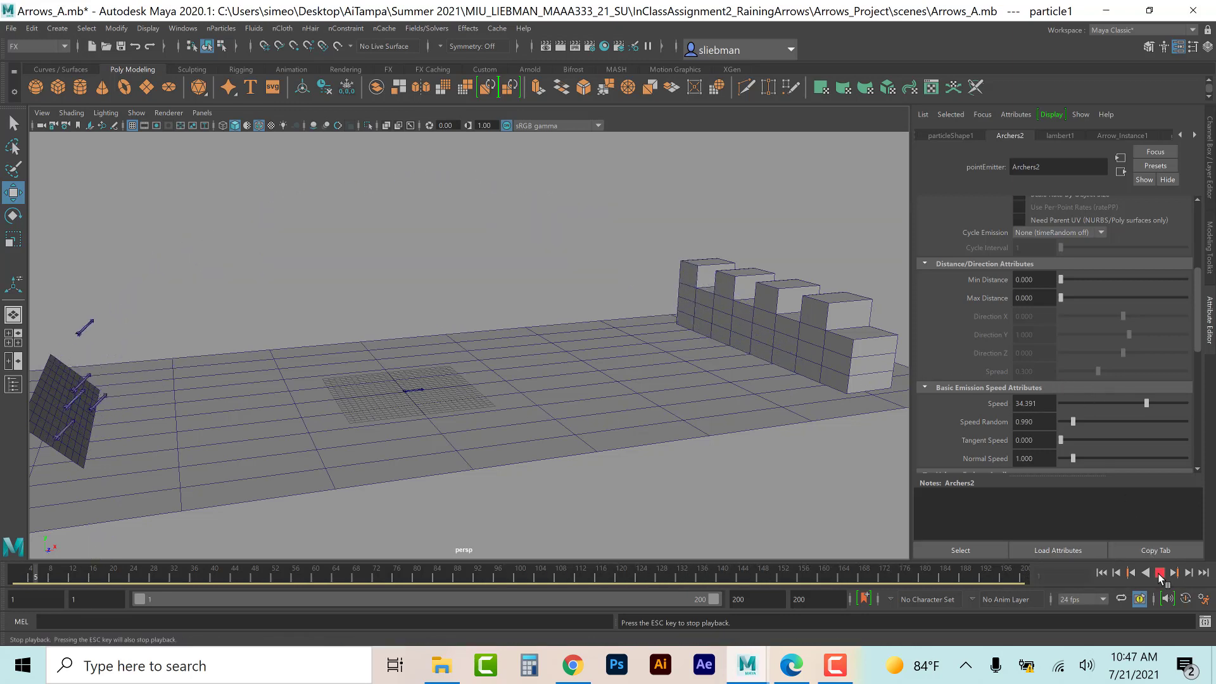
{"action": "left_click", "coordinate": [1160, 574]}
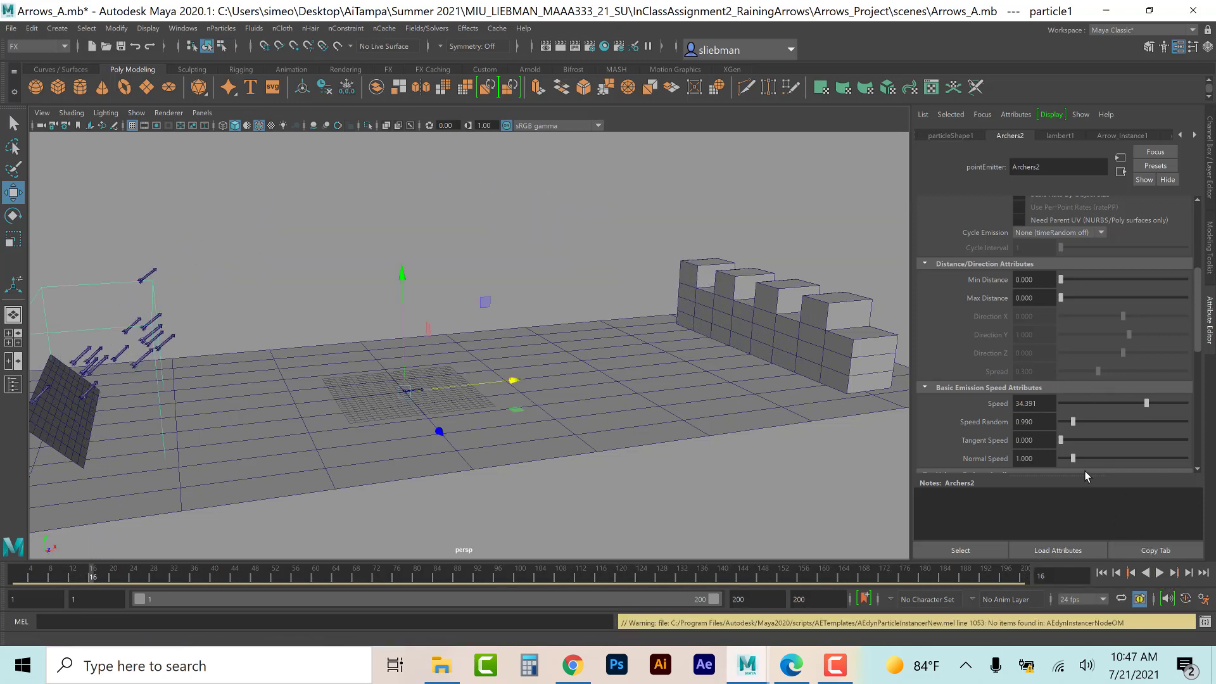
Step: Set the Archers2 emitter's Speed to 35 and Speed Random to about 1.47
{"action": "double_click", "coordinate": [1042, 403]}
{"action": "type", "text": "35"}
{"action": "key", "text": "Return"}
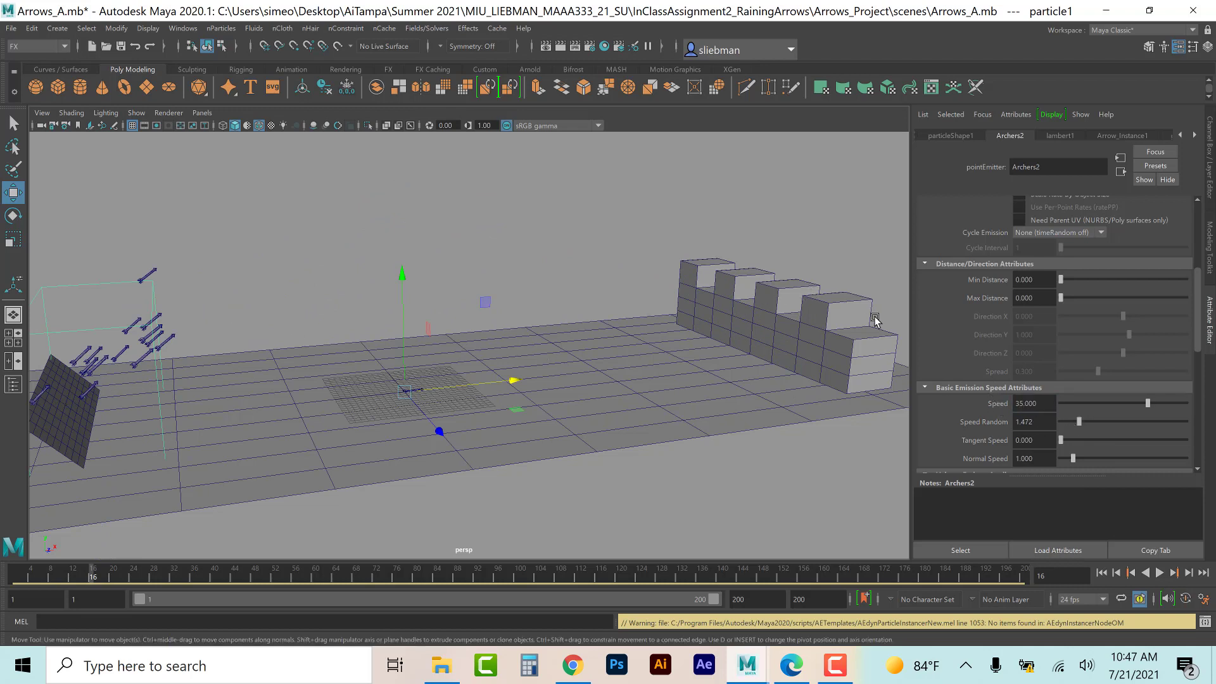
Step: Raise the Archers plane slightly, replay the simulation to check the arrows' arc, dismiss the update notification and stop playback
{"action": "left_click", "coordinate": [82, 432]}
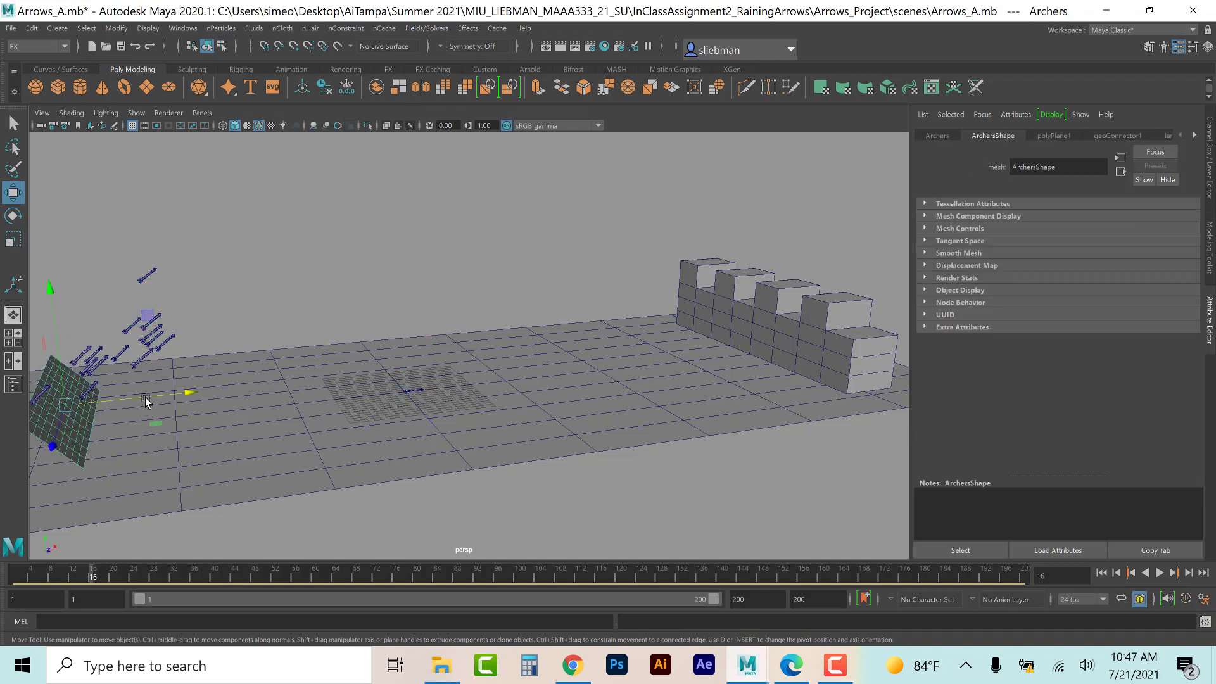
{"action": "left_click_drag", "start_coordinate": [42, 293], "coordinate": [40, 283]}
{"action": "left_click", "coordinate": [1160, 572]}
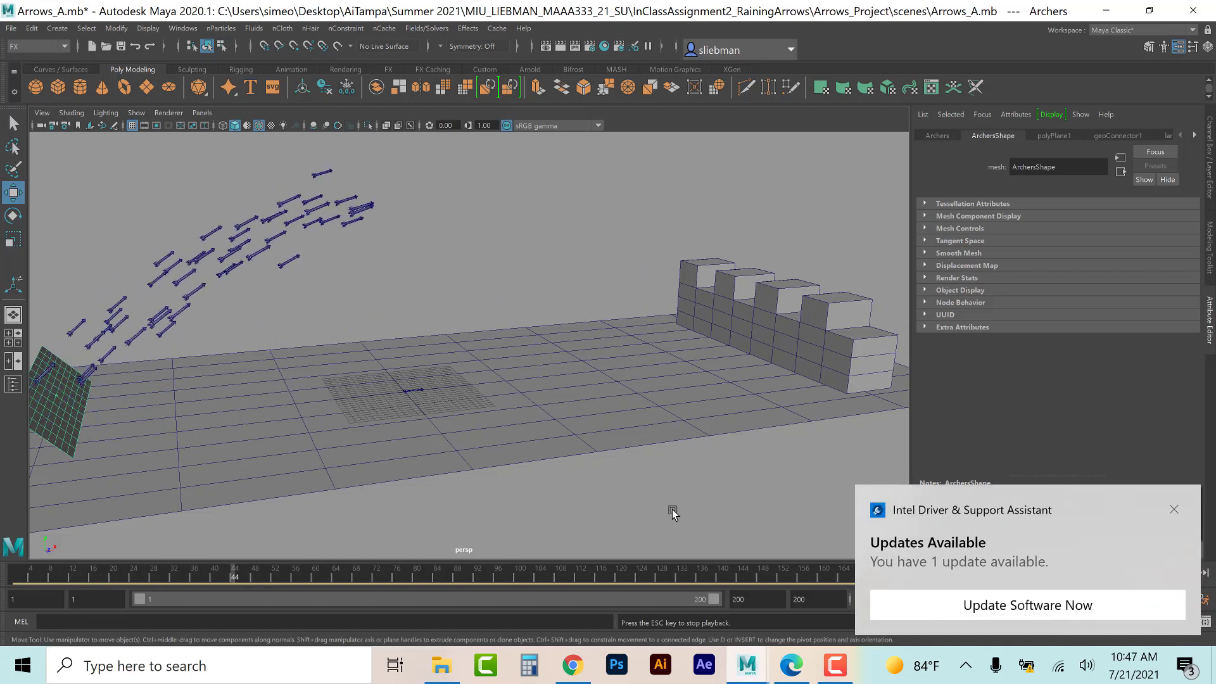
{"action": "left_click", "coordinate": [1176, 507]}
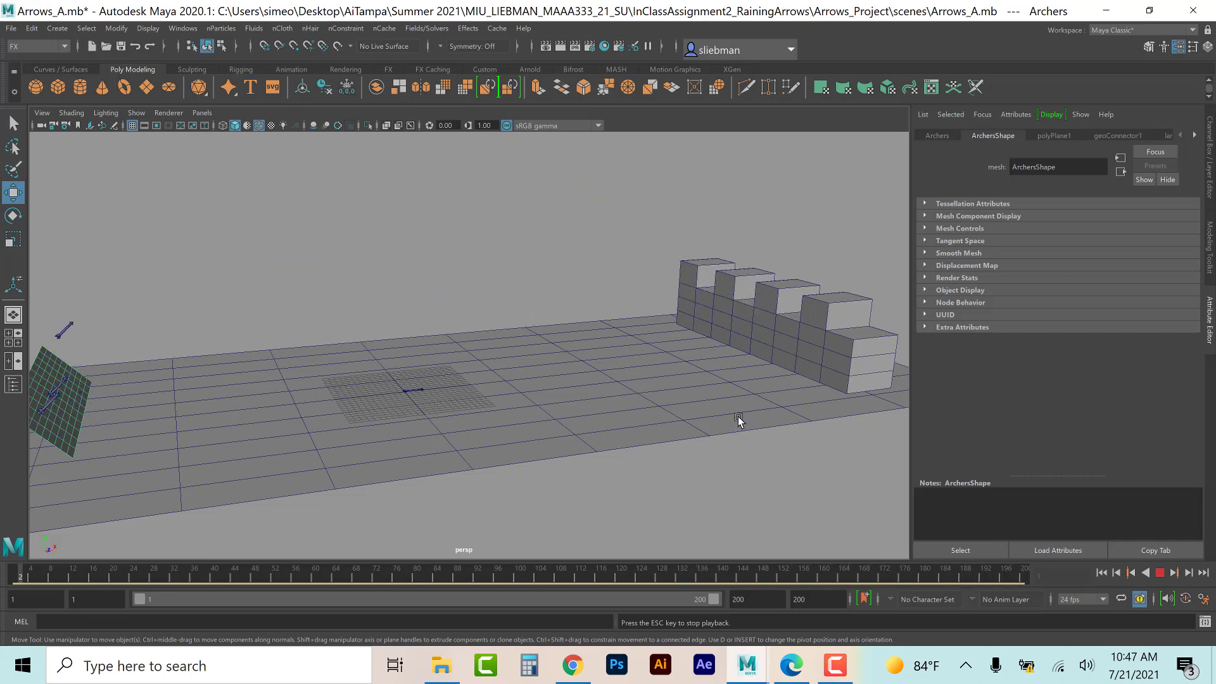
{"action": "left_click", "coordinate": [1160, 571]}
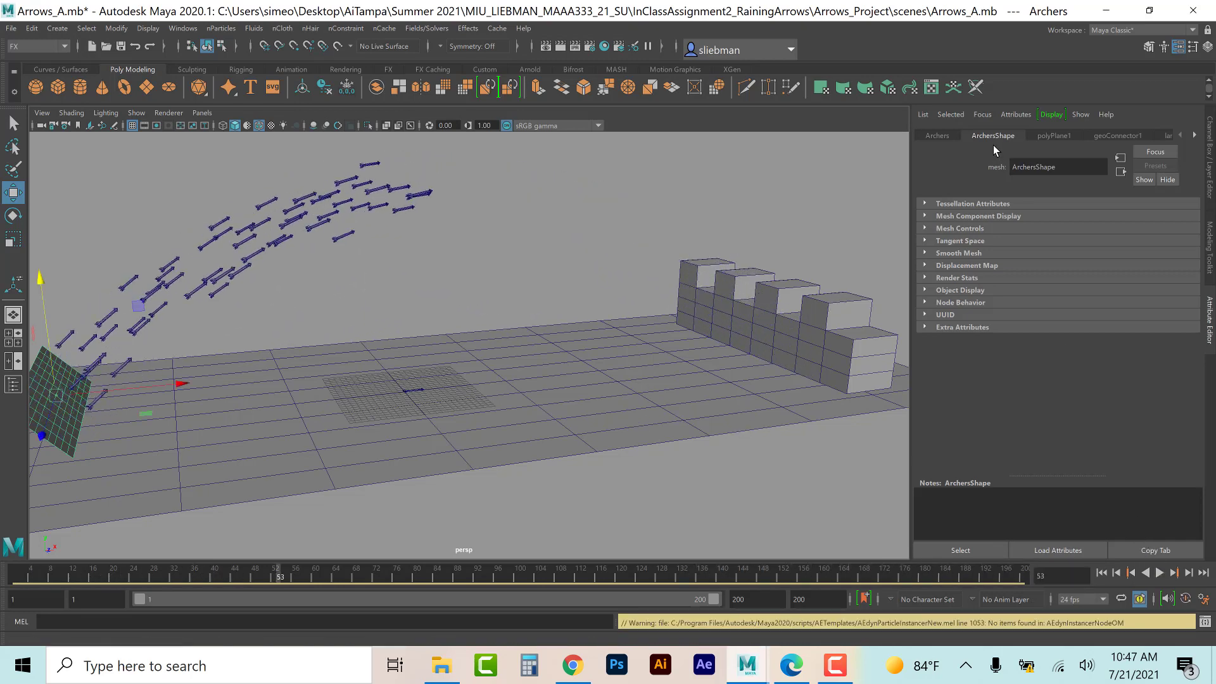
Step: Set the Archers2 emitter's Speed Random to about 2.39, then play the simulation to check the arrows' spread and stop it
{"action": "left_click", "coordinate": [378, 207]}
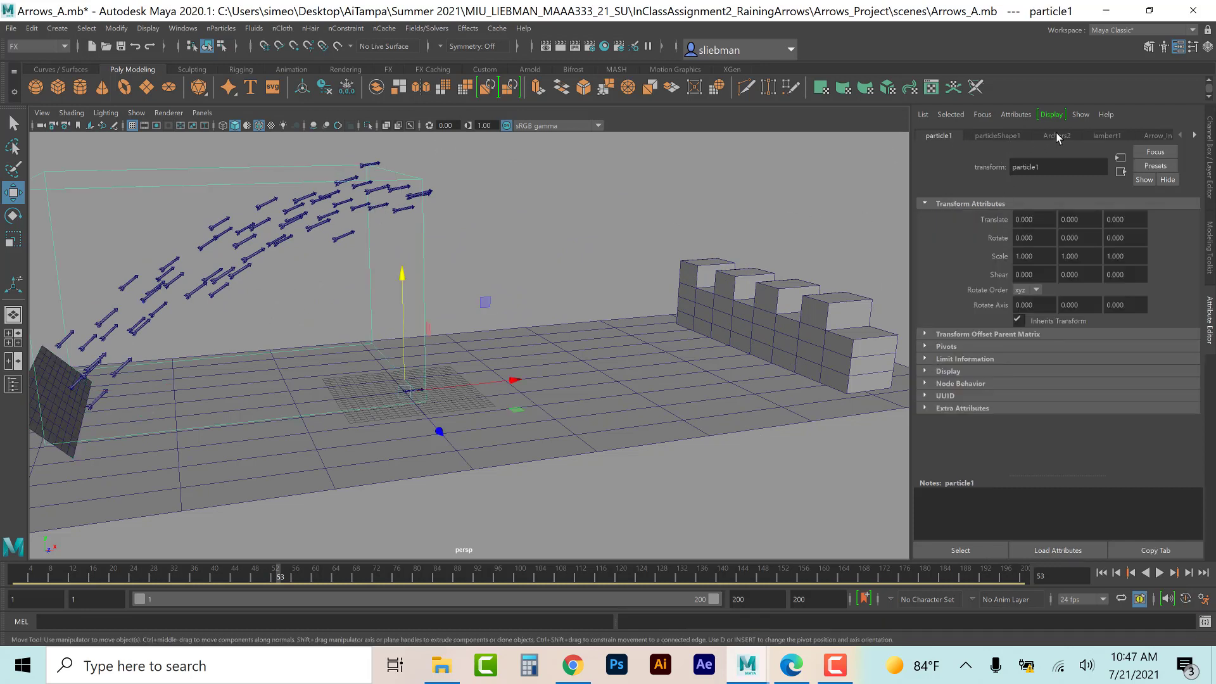
{"action": "left_click", "coordinate": [1056, 137]}
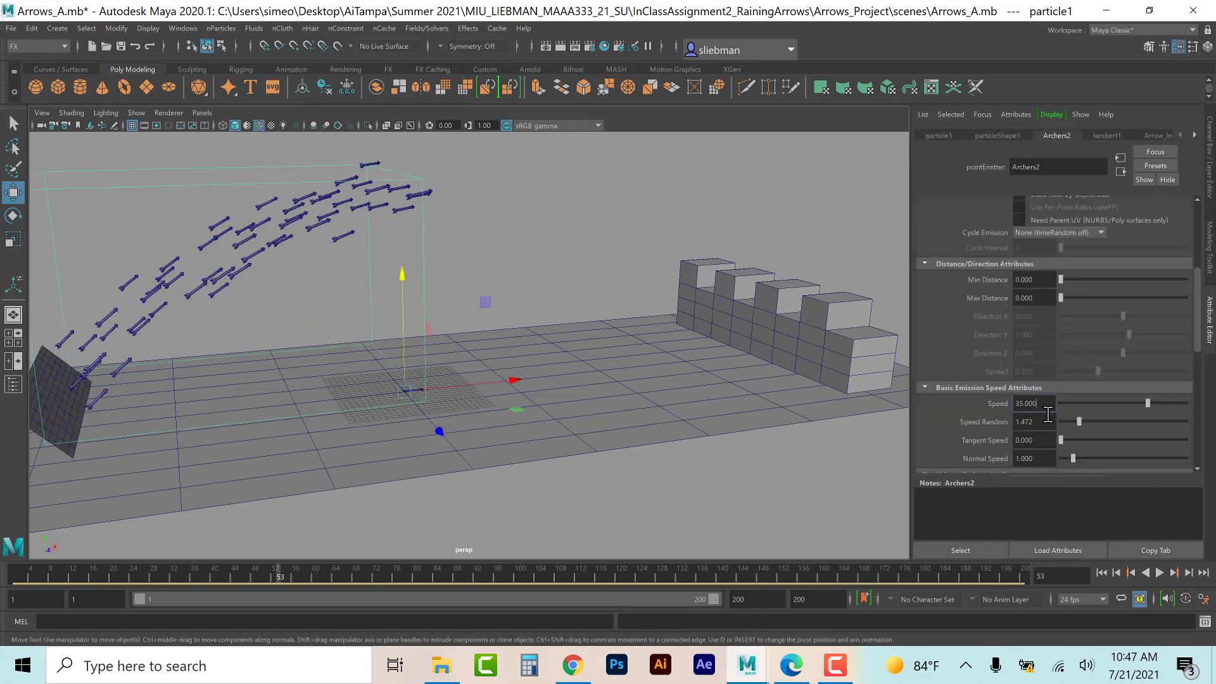
{"action": "left_click_drag", "start_coordinate": [1079, 421], "coordinate": [1090, 422]}
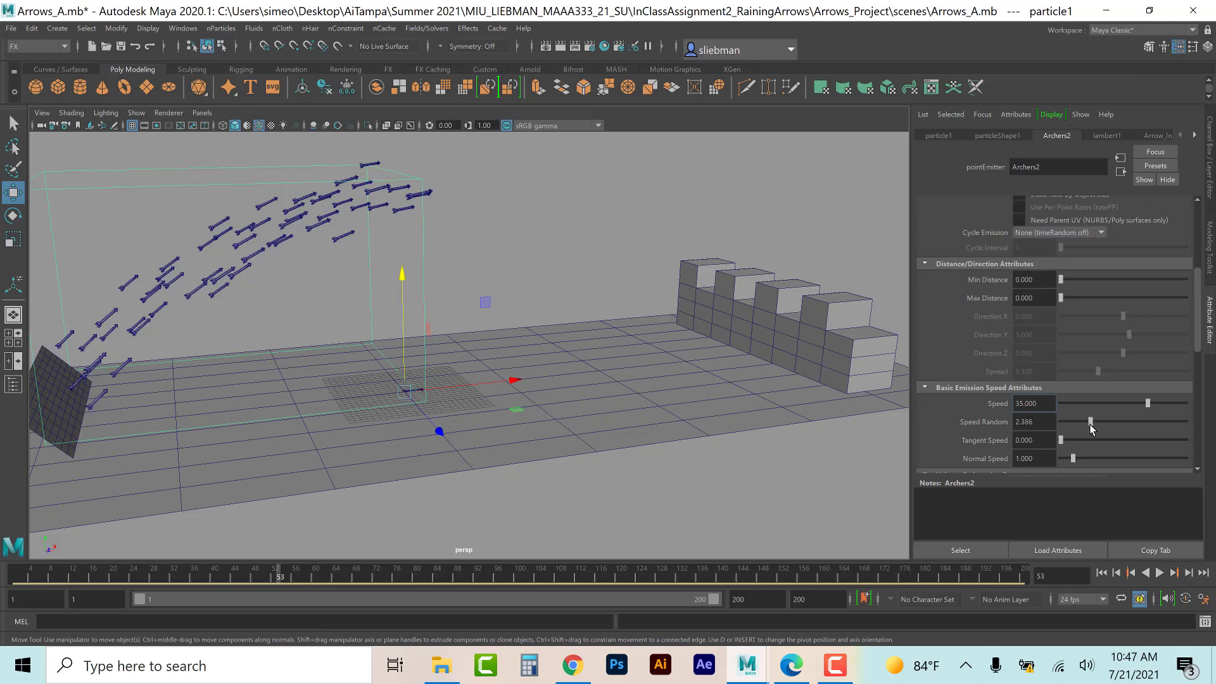
{"action": "left_click", "coordinate": [1159, 573]}
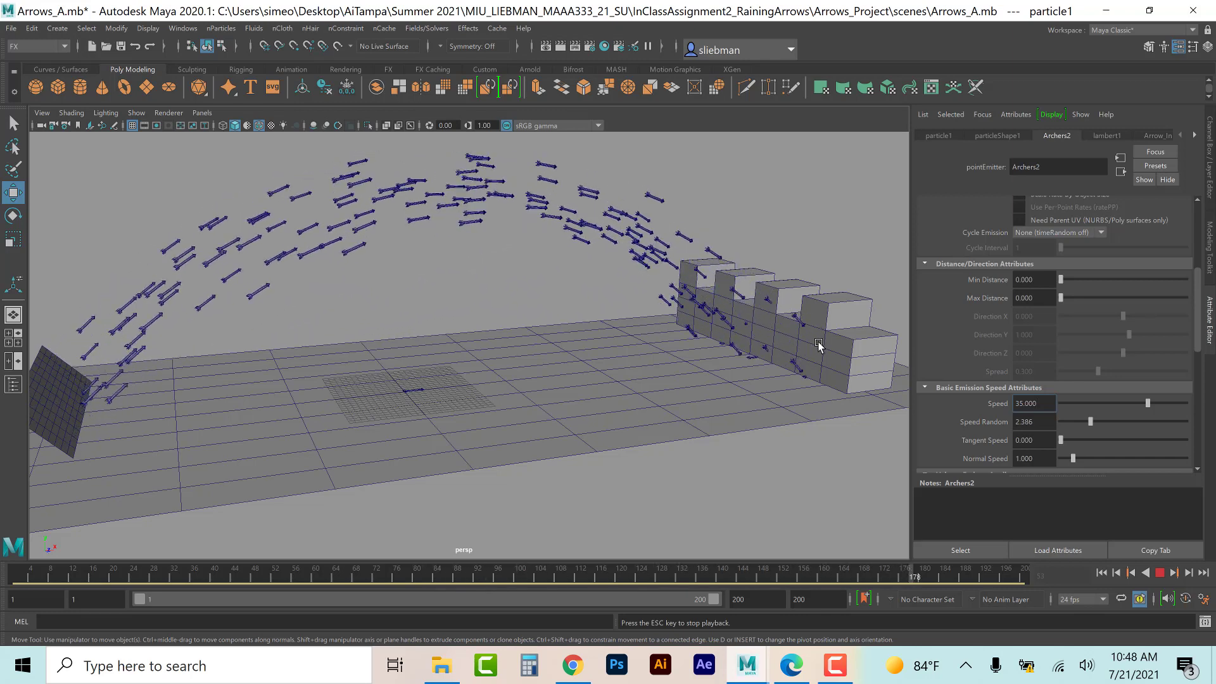
{"action": "left_click", "coordinate": [1148, 573]}
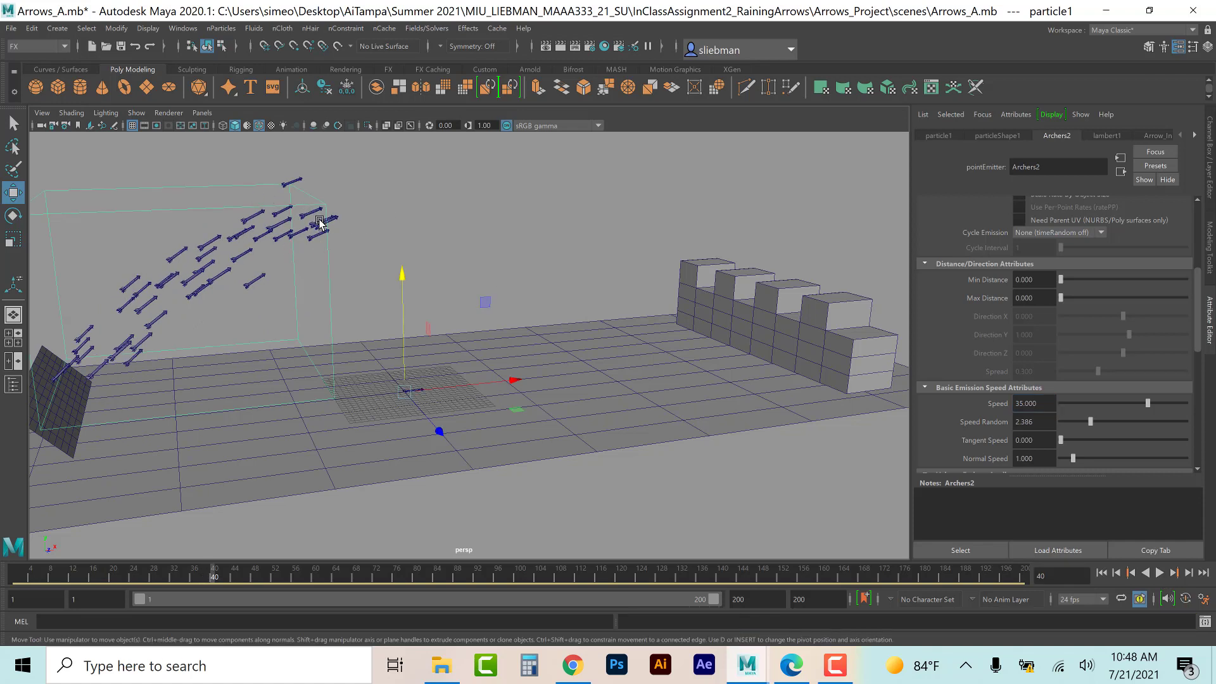
Step: Make the particles collide with the battlemented castle wall using the legacy Make Collide command
{"action": "left_click", "coordinate": [694, 274]}
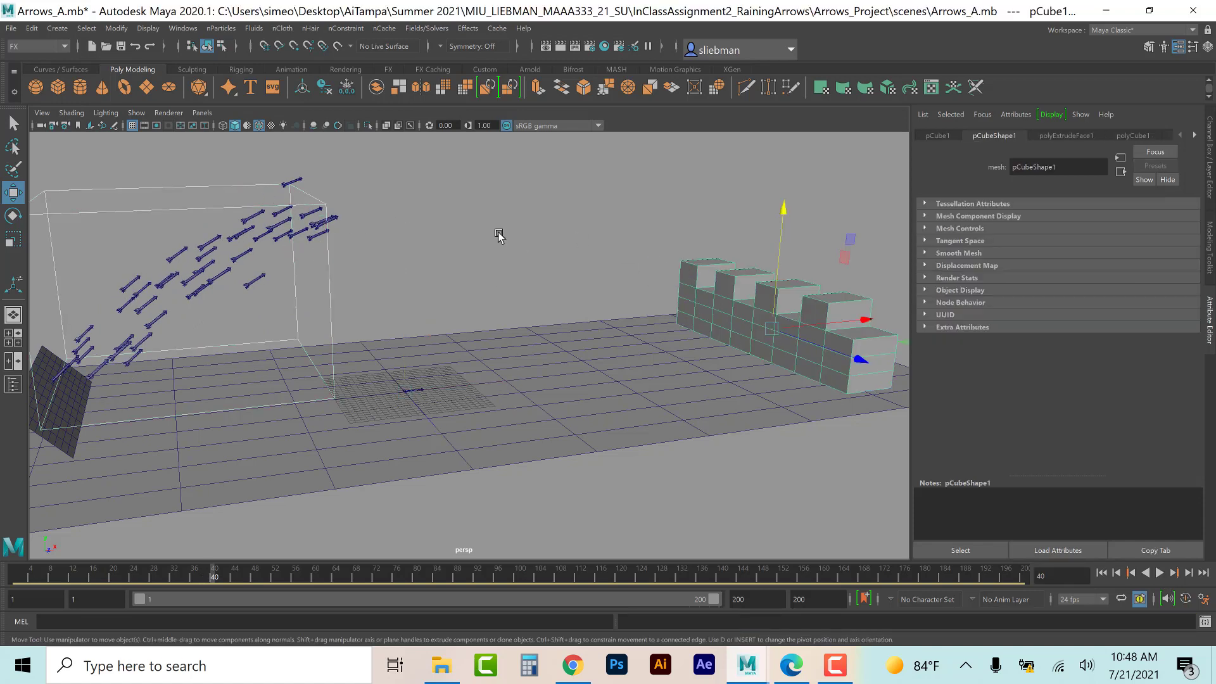
{"action": "left_click", "coordinate": [221, 29]}
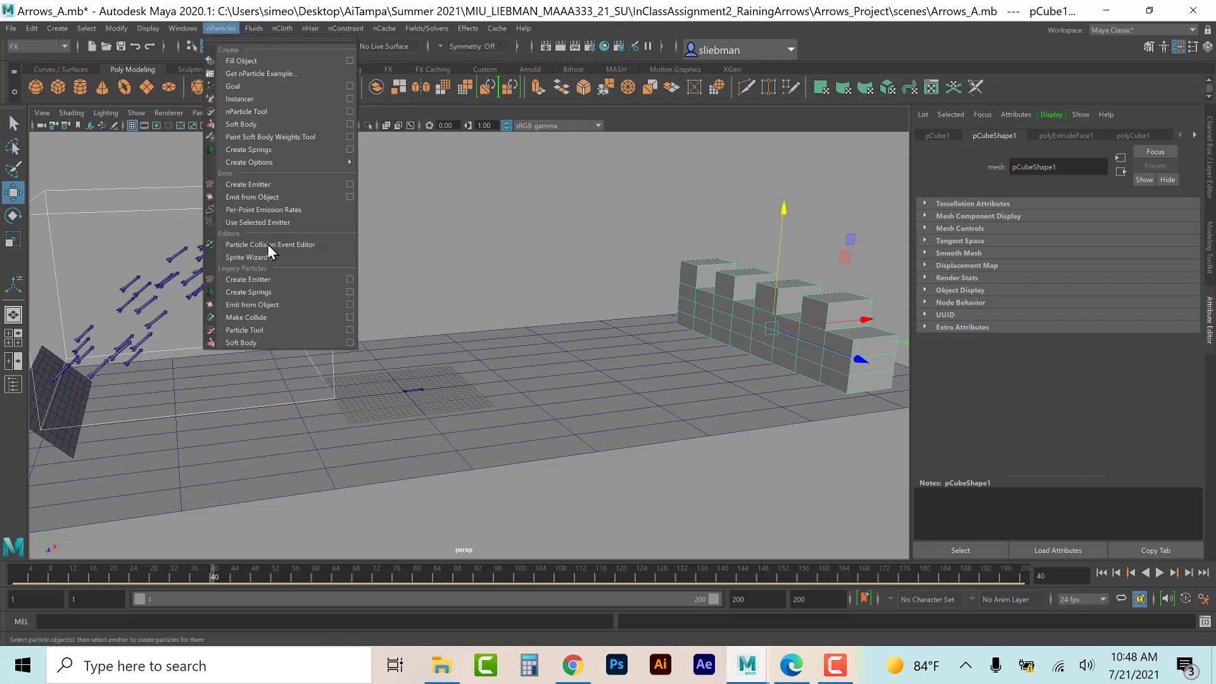
{"action": "left_click", "coordinate": [287, 315]}
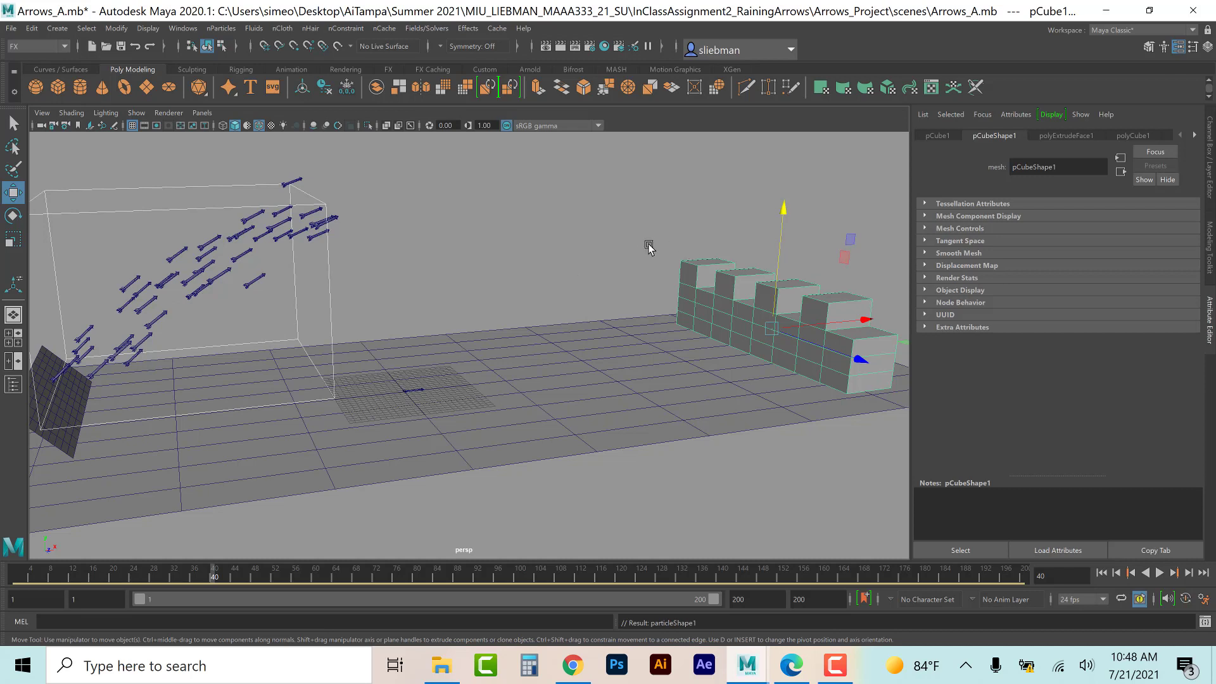
Step: Rename the castle wall's geoConnector as Wall_geoConnector2 and set its Resilience to about 0.038 and Friction to about 0.926
{"action": "left_click", "coordinate": [698, 234]}
{"action": "left_click", "coordinate": [705, 269]}
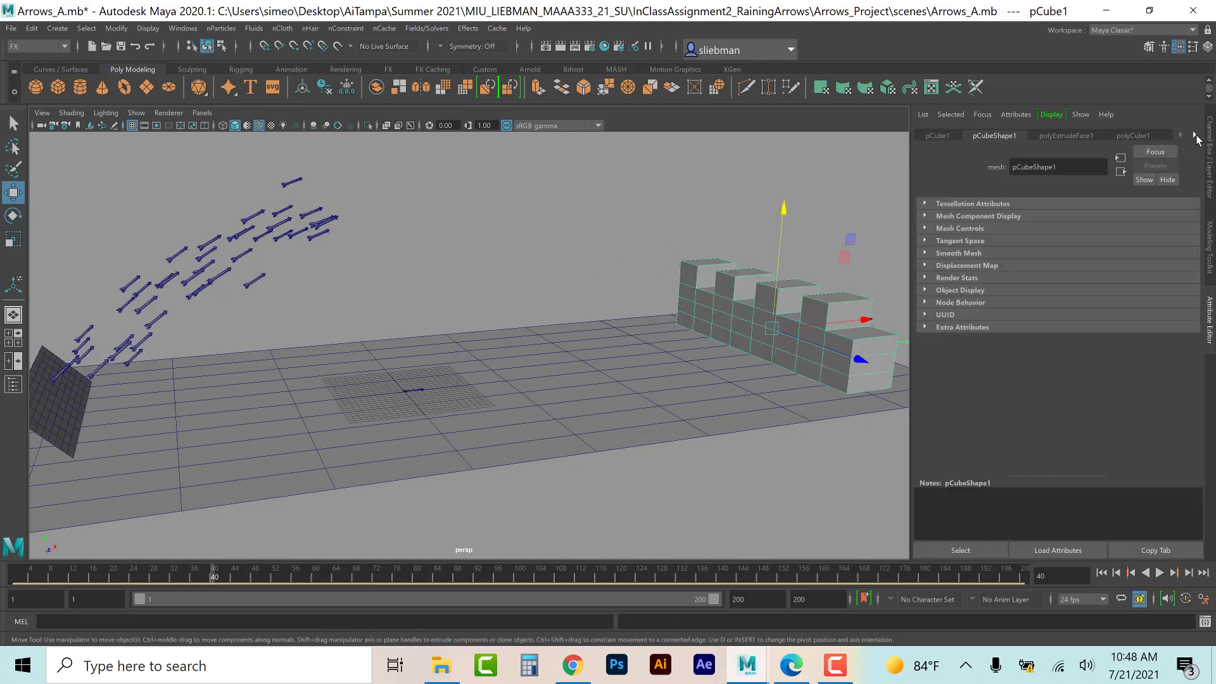
{"action": "left_click", "coordinate": [1194, 136]}
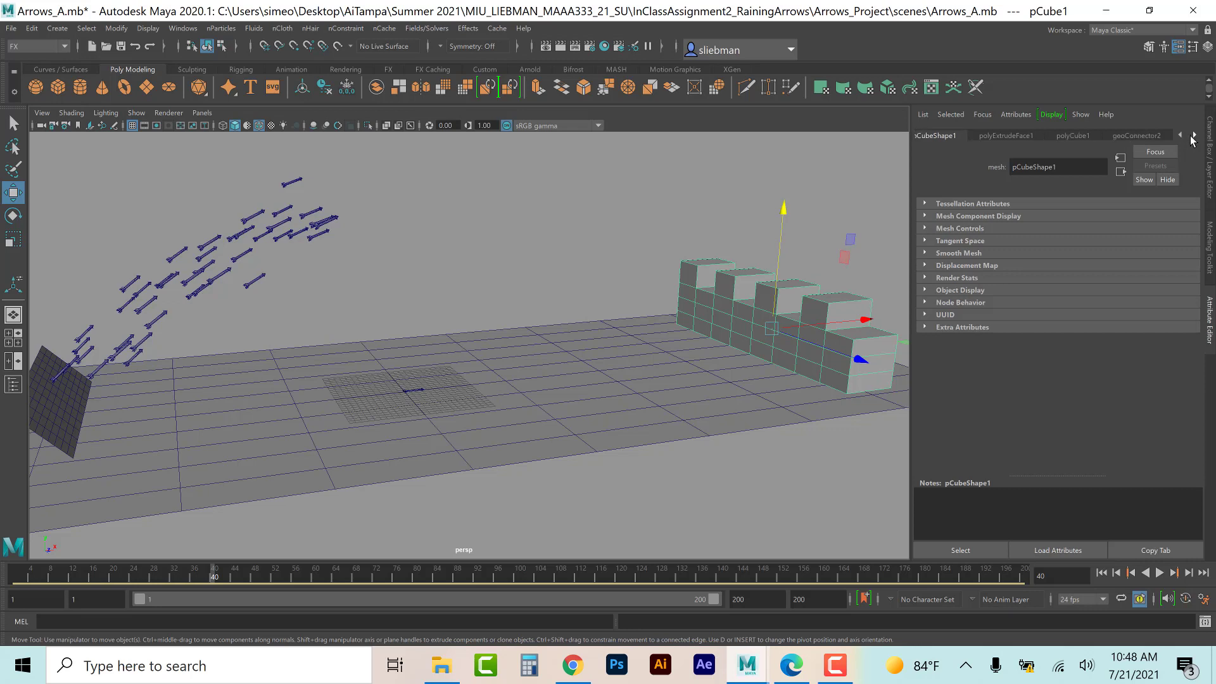
{"action": "left_click", "coordinate": [1135, 136]}
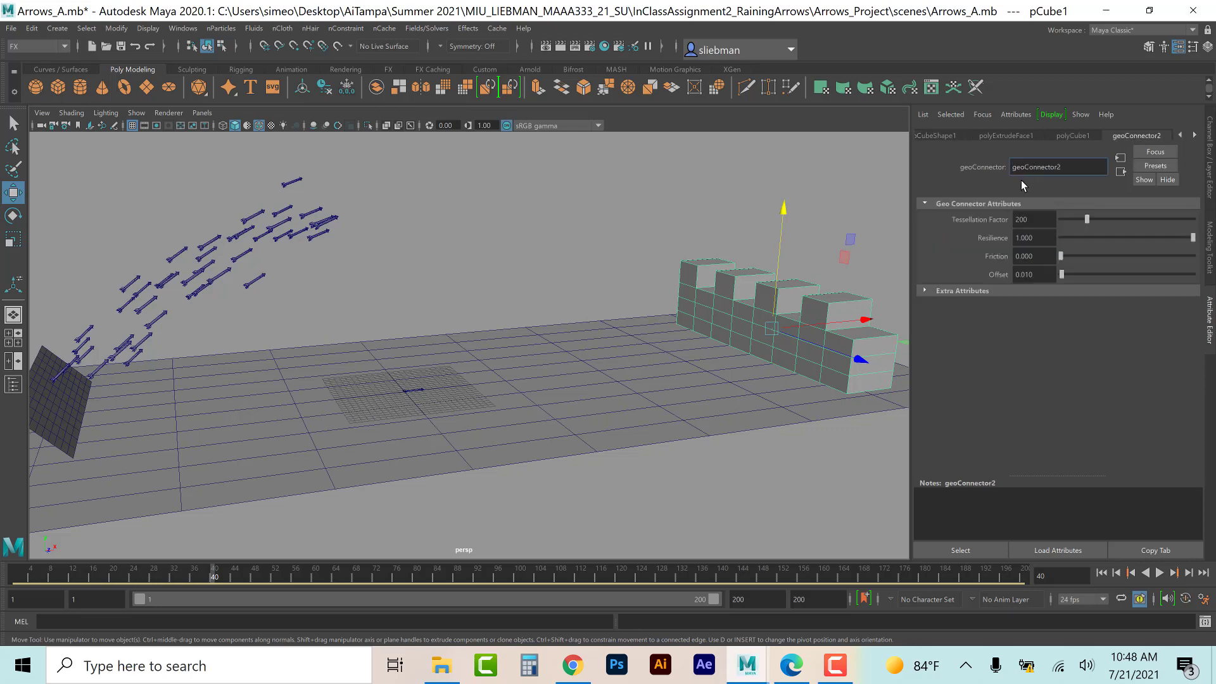
{"action": "type", "text": "Wall_"}
{"action": "left_click", "coordinate": [1065, 237]}
{"action": "left_click", "coordinate": [1075, 255]}
Step: Play the simulation from the start to check how the arrows hit the castle wall, and stop it
{"action": "left_click", "coordinate": [1101, 573]}
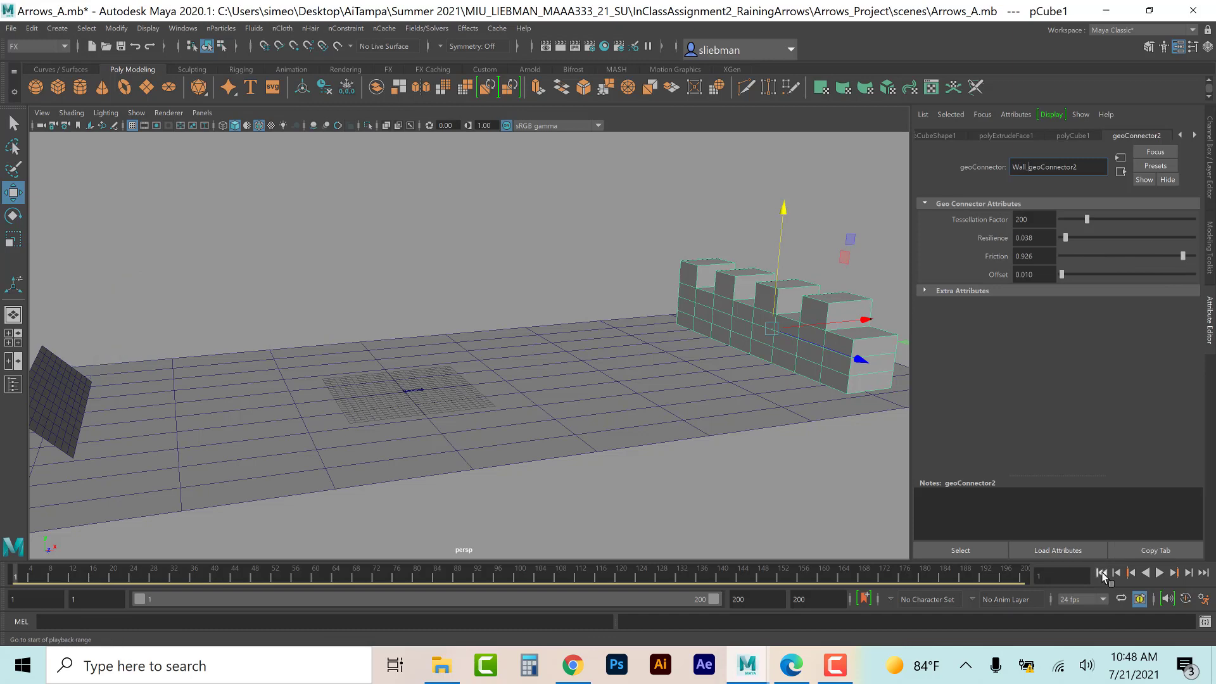
{"action": "left_click", "coordinate": [1159, 572]}
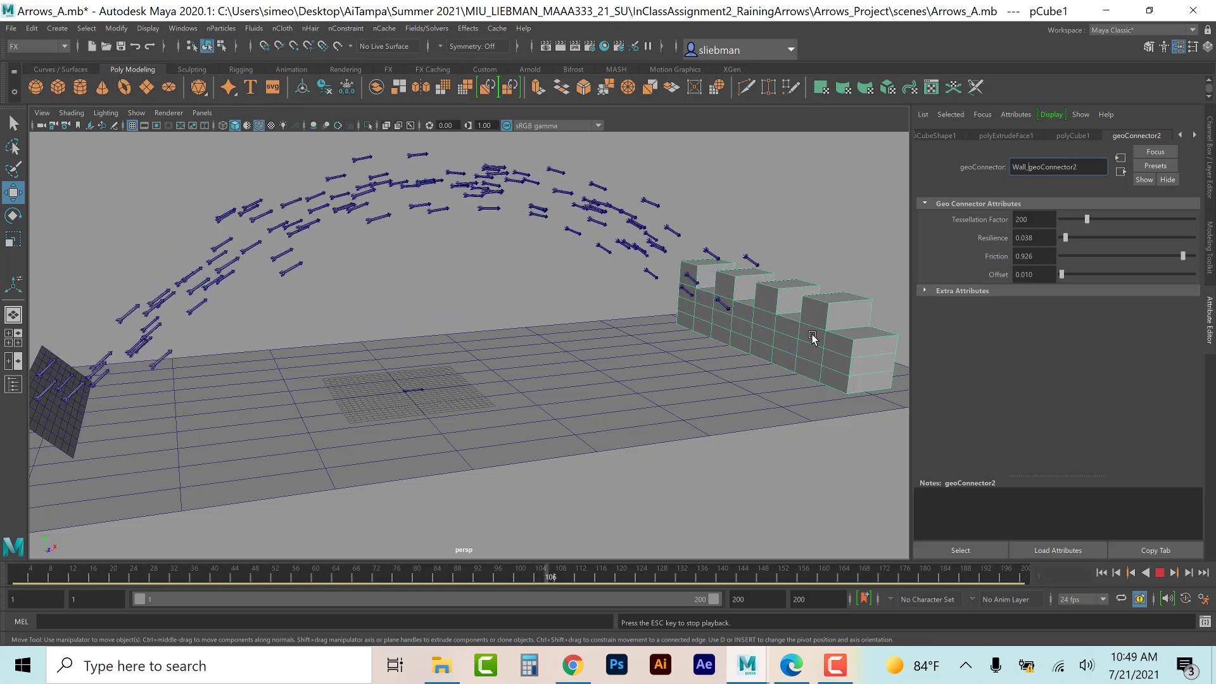
{"action": "left_click", "coordinate": [1159, 573]}
Step: Switch to the tutorial PDF in Edge and read the instructions on random friction and resilience expressions for the geoConnector
{"action": "left_click", "coordinate": [789, 670]}
{"action": "scroll", "coordinate": [461, 390], "scroll_direction": "down", "scroll_amount": 2}
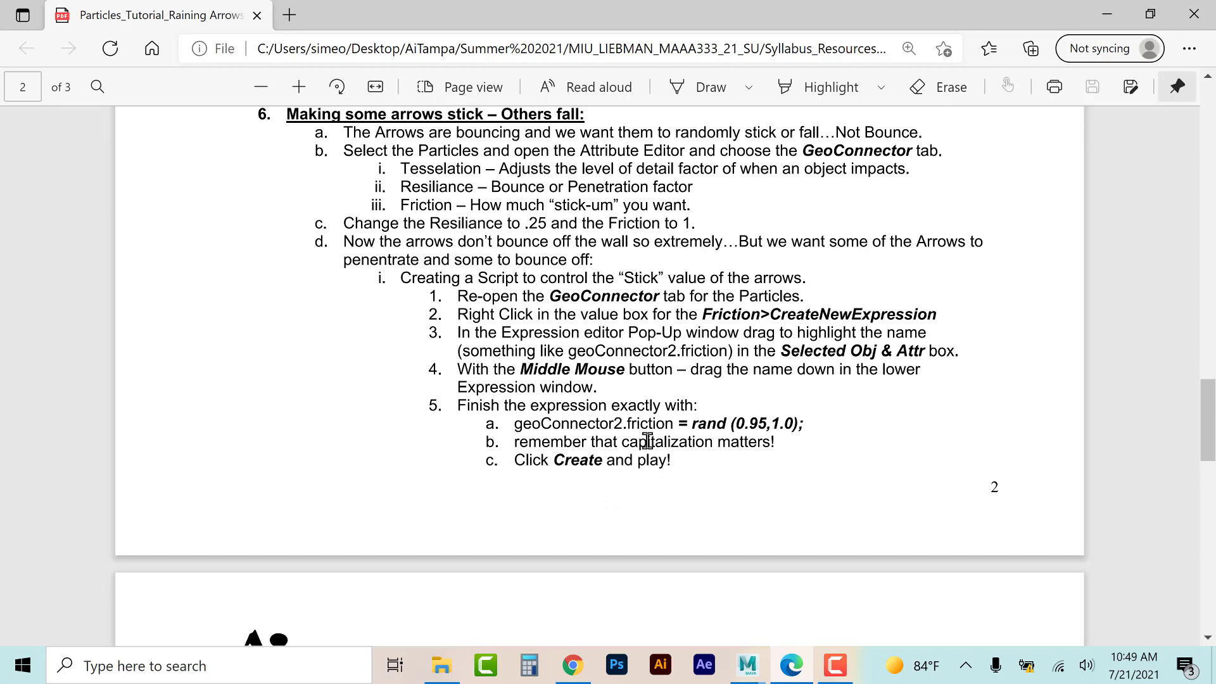
{"action": "left_click_drag", "start_coordinate": [567, 410], "coordinate": [703, 482]}
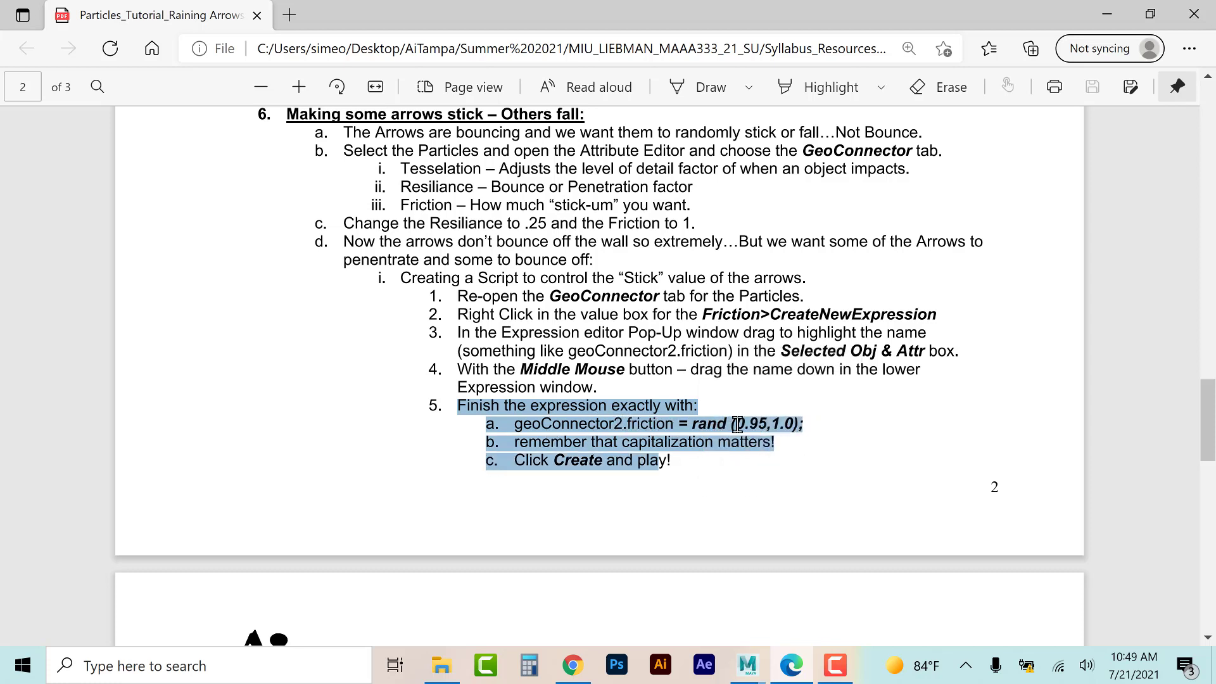
{"action": "scroll", "coordinate": [732, 420], "scroll_direction": "down", "scroll_amount": 5}
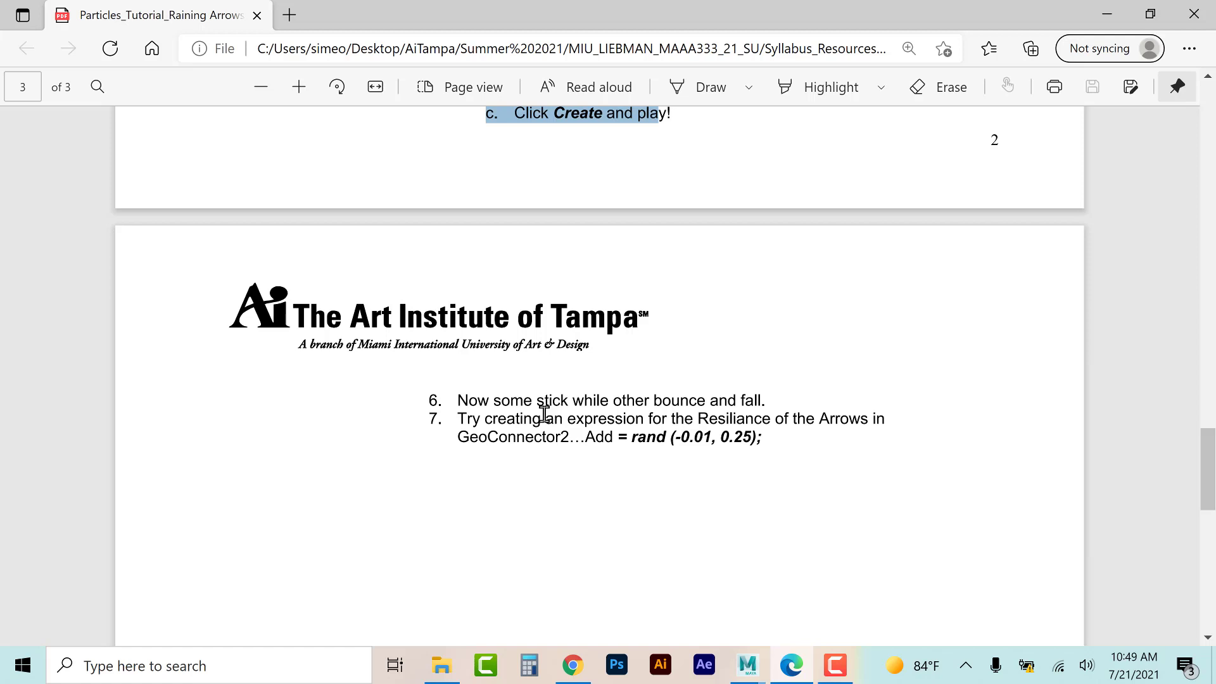
{"action": "scroll", "coordinate": [544, 415], "scroll_direction": "down", "scroll_amount": 5}
{"action": "mouse_move", "coordinate": [745, 663]}
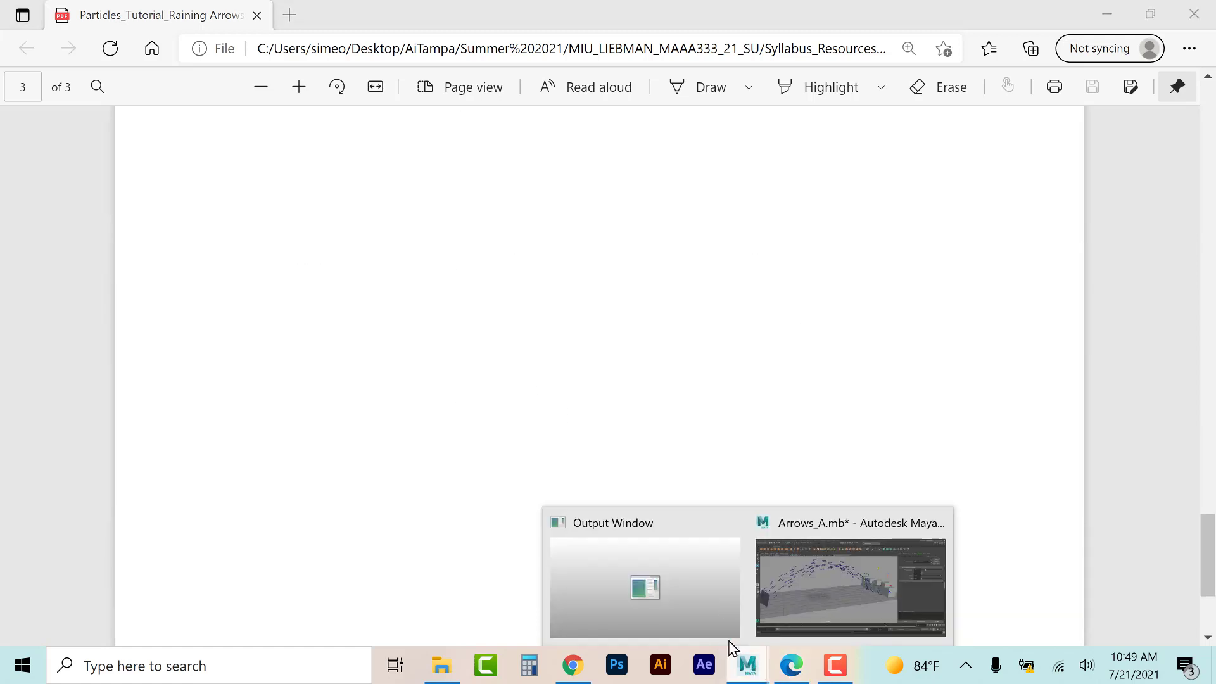
Step: Switch back to Maya and set Wall_geoConnector2's Resilience to 0 and Friction to 1
{"action": "left_click", "coordinate": [806, 530]}
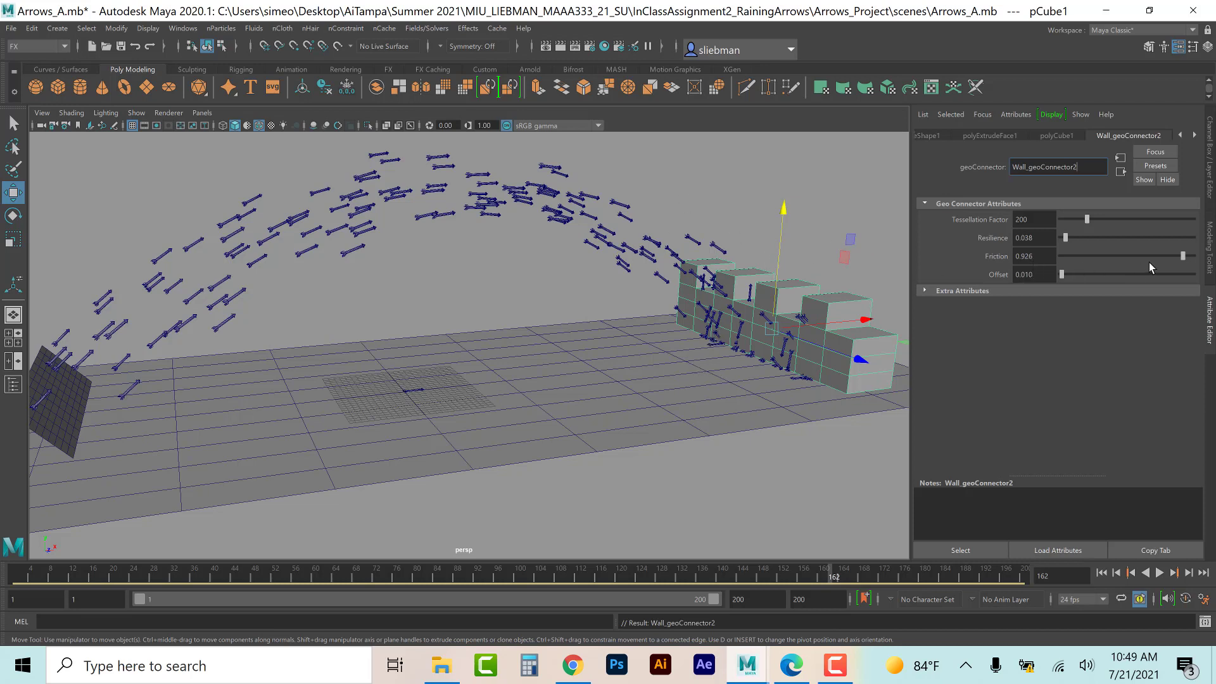
{"action": "left_click_drag", "start_coordinate": [1188, 260], "coordinate": [1208, 262]}
Step: Select gravityField1 in the Outliner and move it above the Archers plane, to about X -55.8 and Y 20.2
{"action": "left_click", "coordinate": [13, 384]}
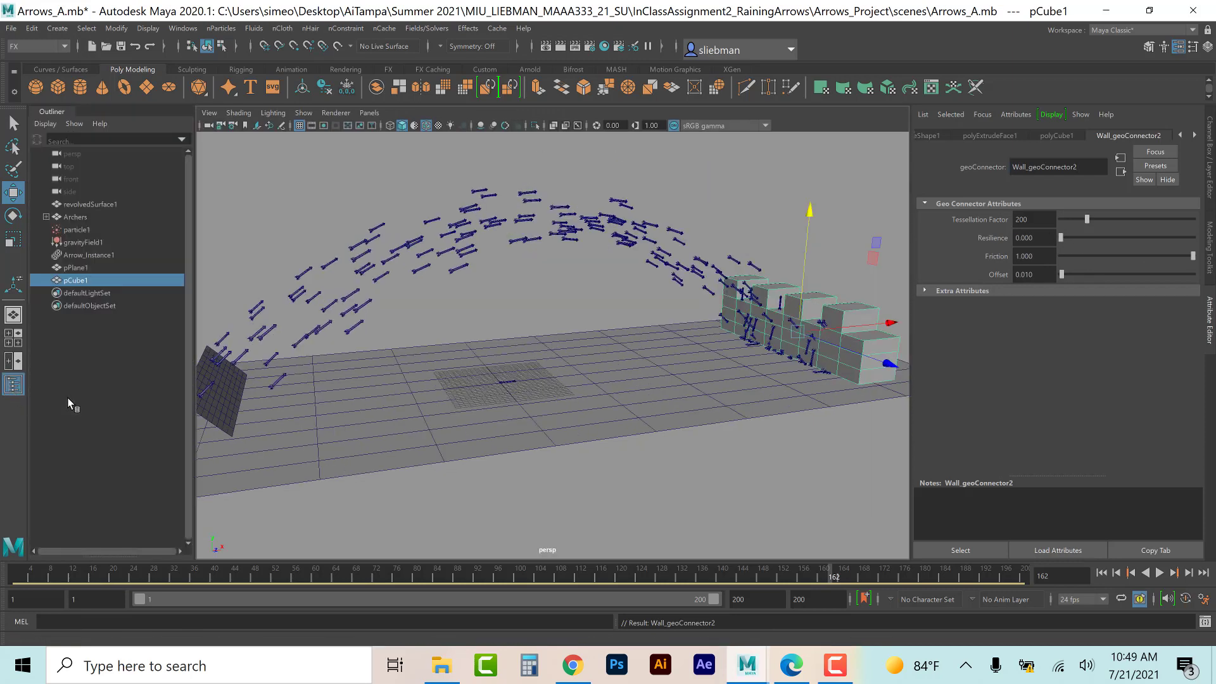
{"action": "left_click", "coordinate": [79, 243]}
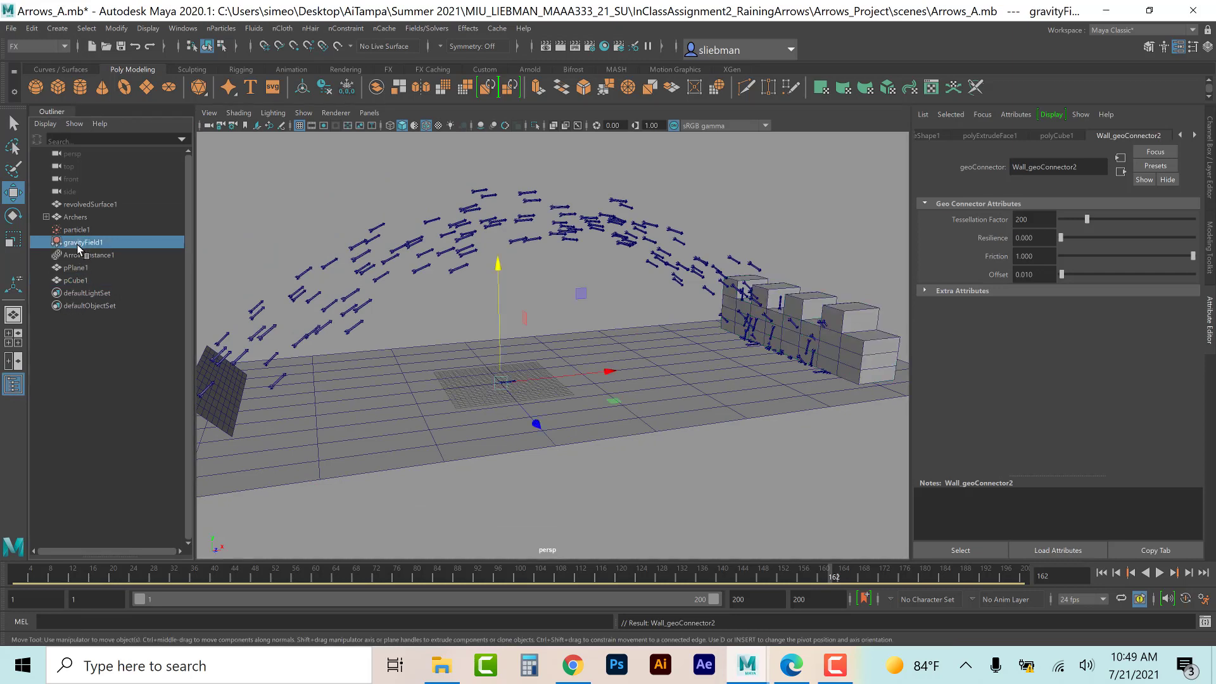
{"action": "left_click", "coordinate": [13, 383]}
{"action": "left_click_drag", "start_coordinate": [399, 243], "coordinate": [401, 156]}
{"action": "left_click_drag", "start_coordinate": [517, 269], "coordinate": [175, 343]}
Step: Frame the scene in the front view with the grid hidden and wireframe on shaded, and move the gravity field to about X -56.3
{"action": "key", "text": "space"}
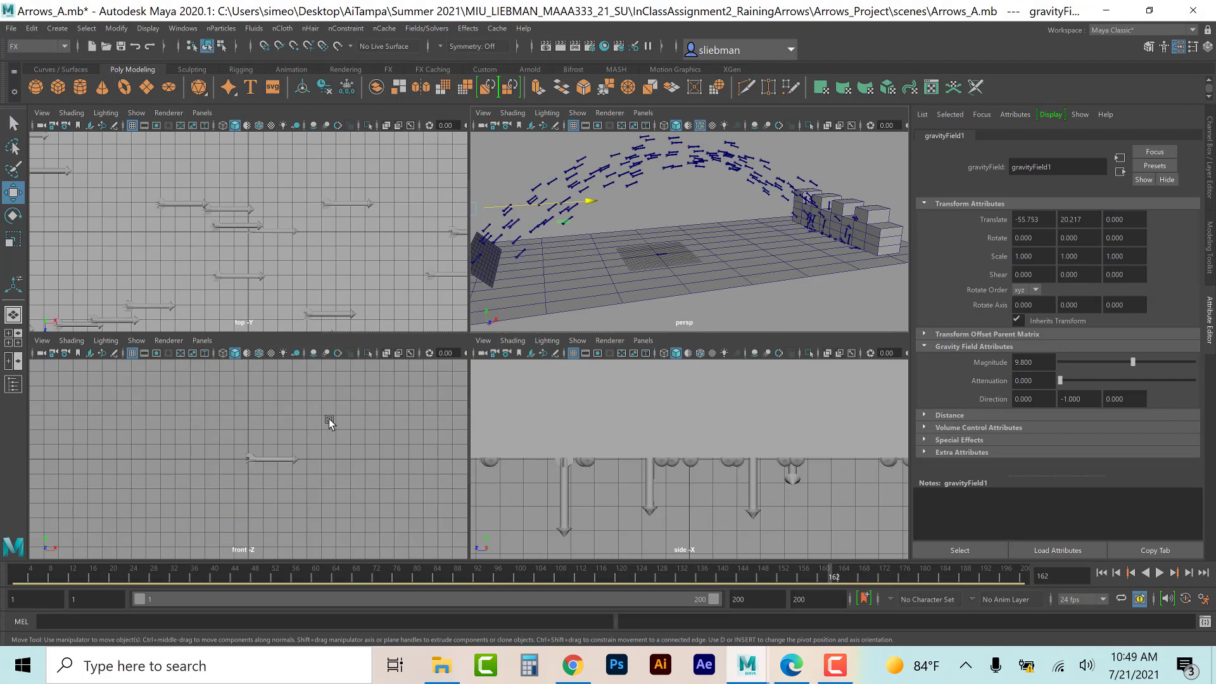
{"action": "key", "text": "space"}
{"action": "key", "text": "a"}
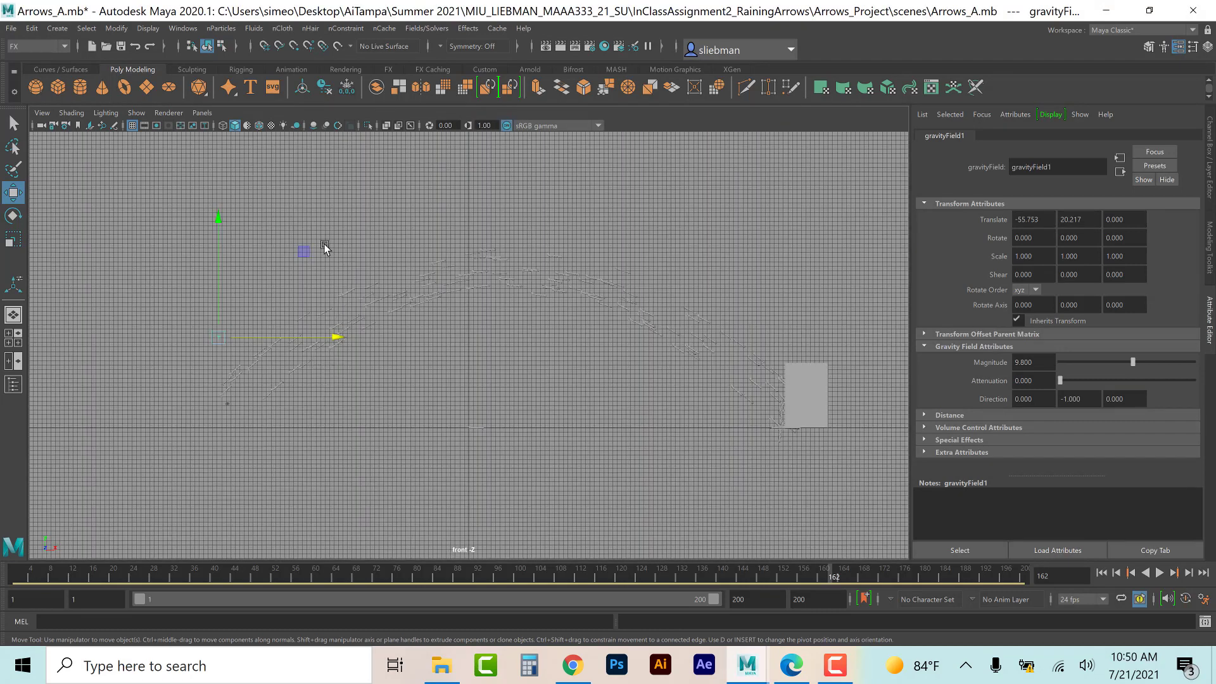
{"action": "left_click", "coordinate": [132, 125]}
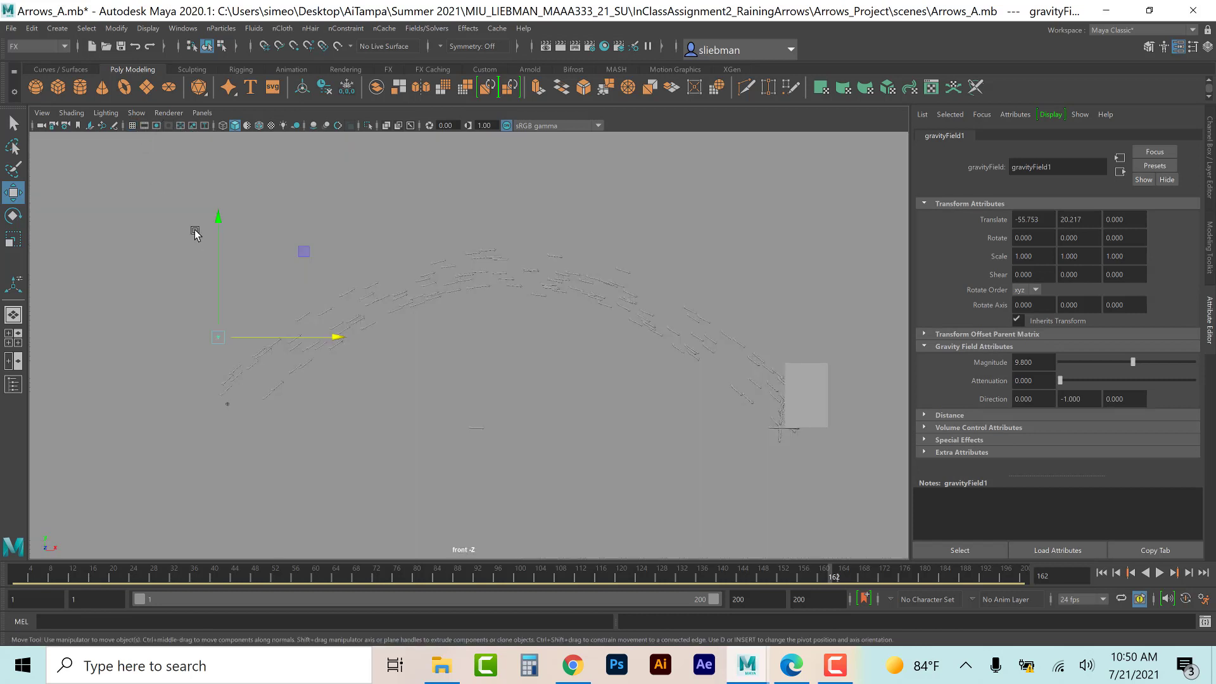
{"action": "left_click", "coordinate": [259, 125]}
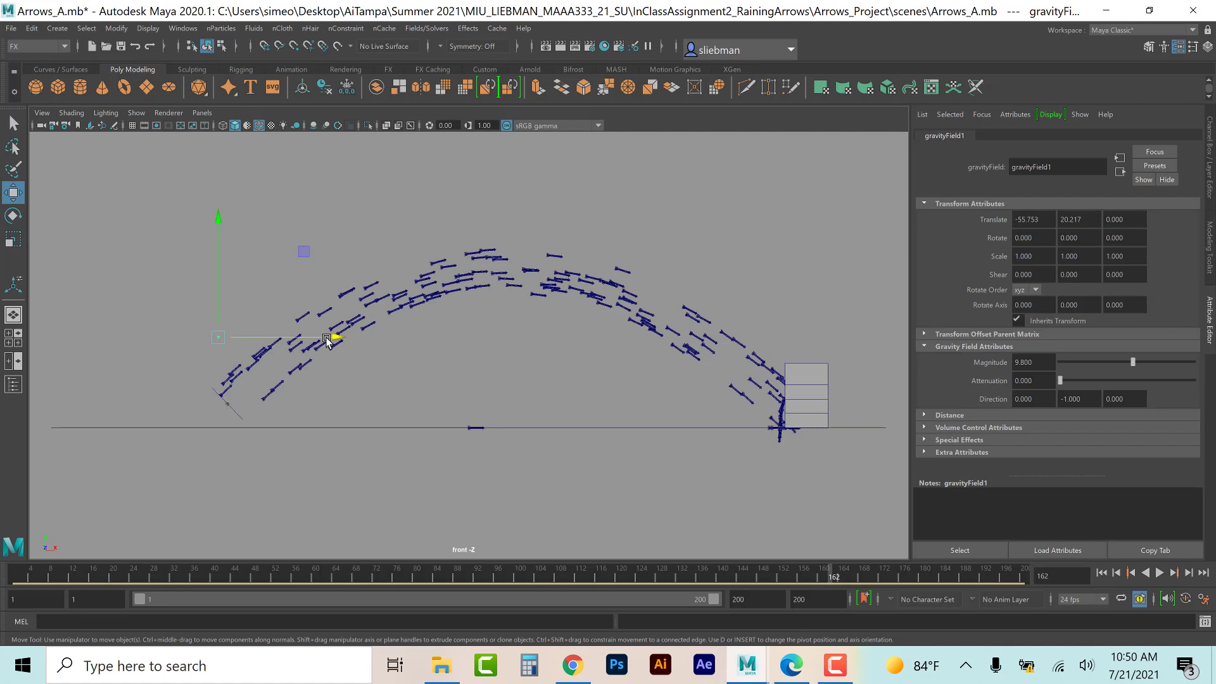
{"action": "left_click_drag", "start_coordinate": [332, 339], "coordinate": [268, 356]}
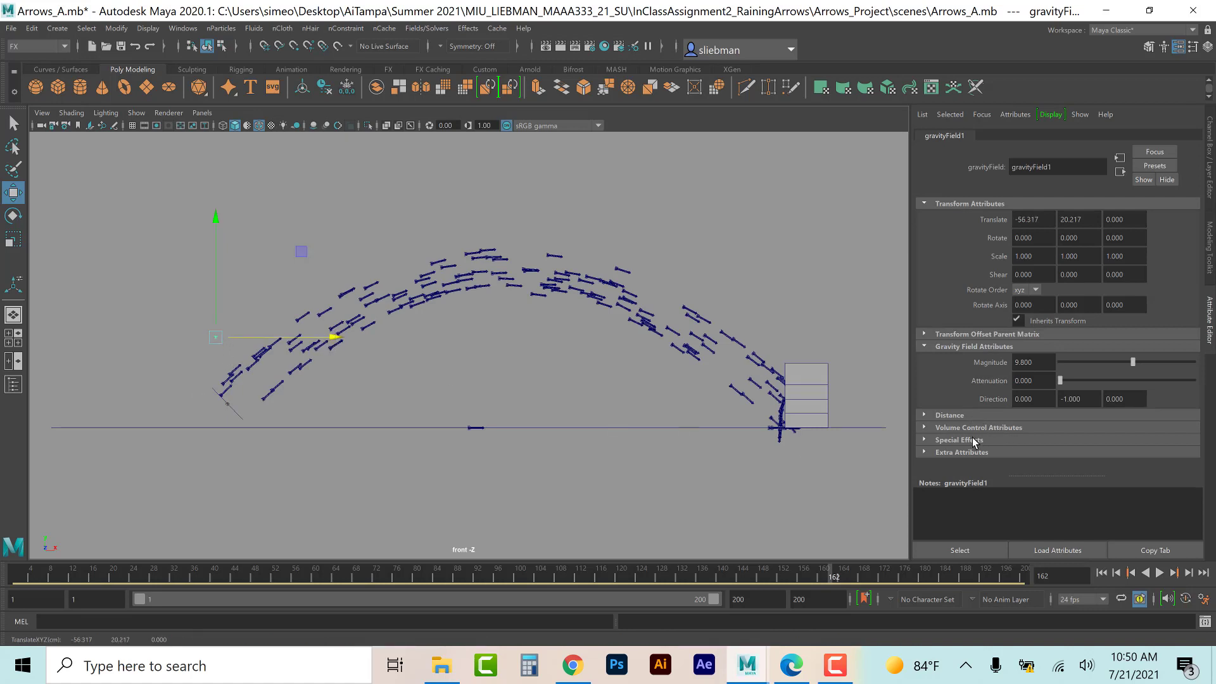
Step: Enable Use Max Distance on gravityField1 and extend its Max Distance to about 125.65, reaching from the archers to the wall
{"action": "left_click", "coordinate": [924, 416]}
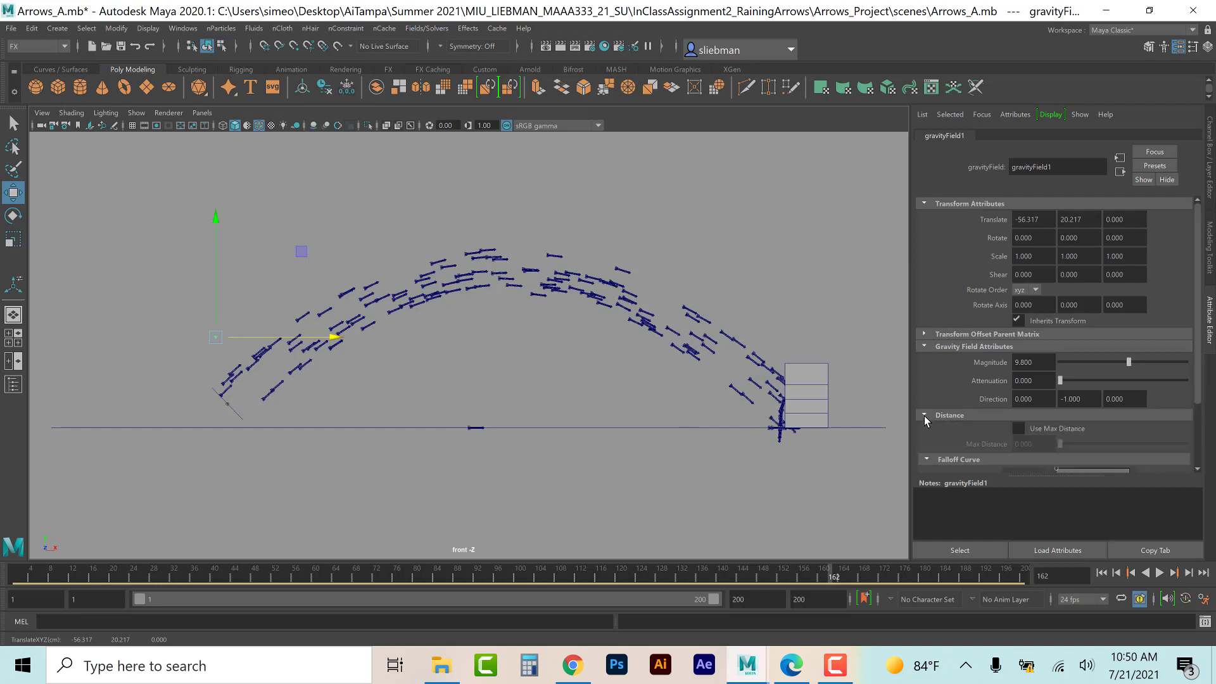
{"action": "left_click", "coordinate": [1018, 429]}
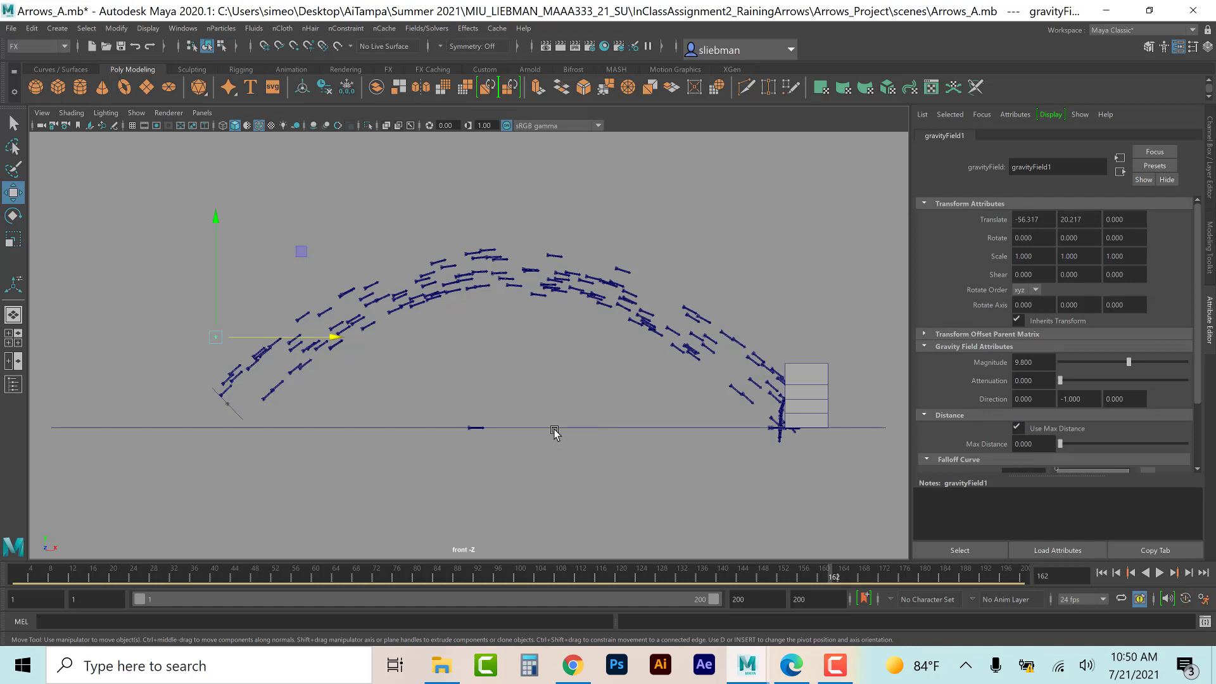
{"action": "key", "text": "t"}
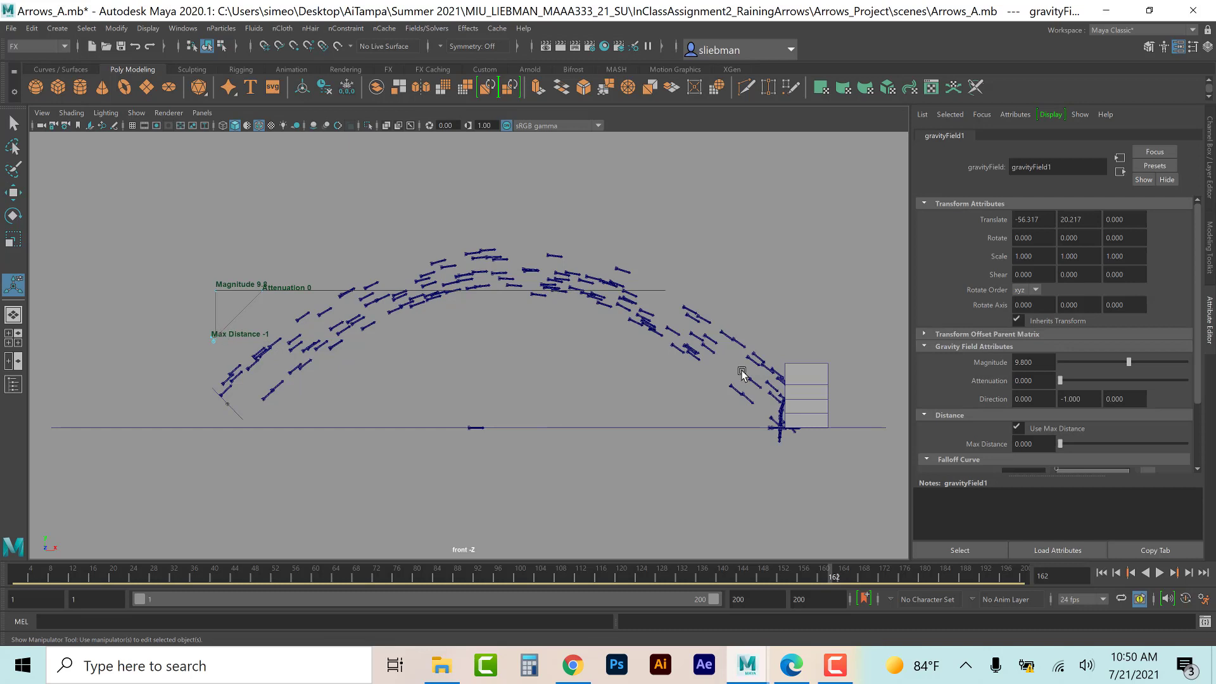
{"action": "left_click_drag", "start_coordinate": [1060, 444], "coordinate": [1078, 445]}
{"action": "left_click_drag", "start_coordinate": [283, 337], "coordinate": [780, 368]}
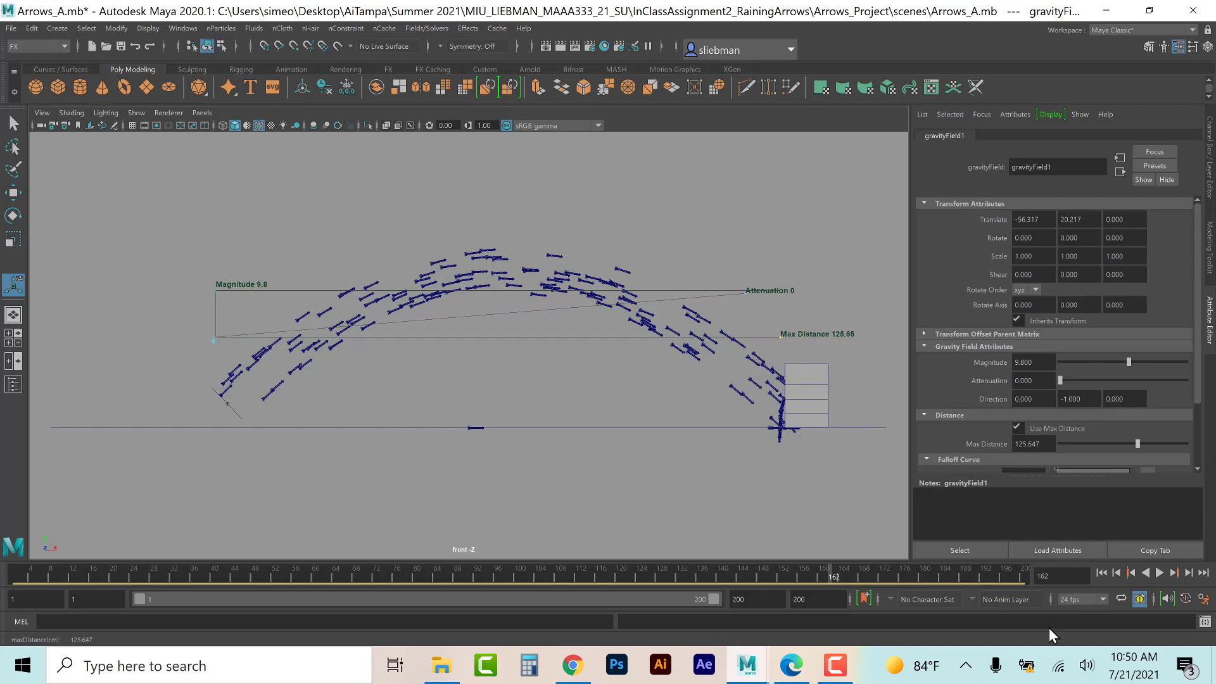
Step: Play the simulation from the first frame and check in the perspective view how the arrows hit the wall
{"action": "left_click", "coordinate": [1101, 572]}
{"action": "left_click", "coordinate": [1160, 573]}
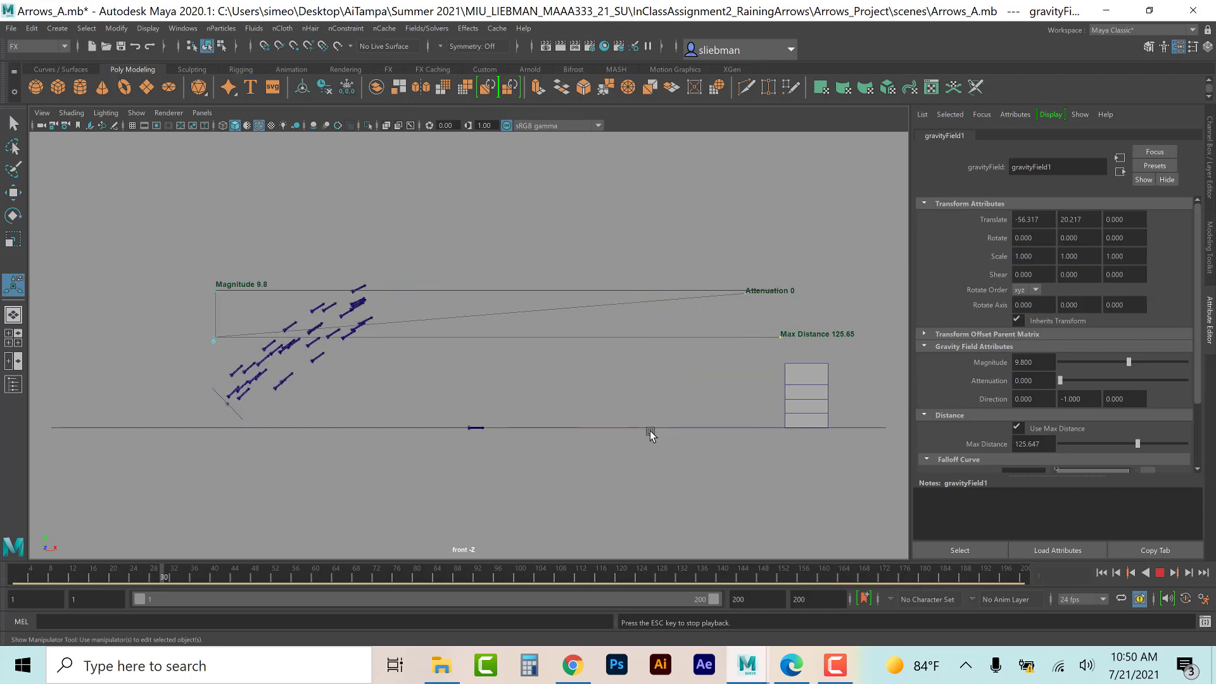
{"action": "key", "text": "space"}
{"action": "key", "text": "space"}
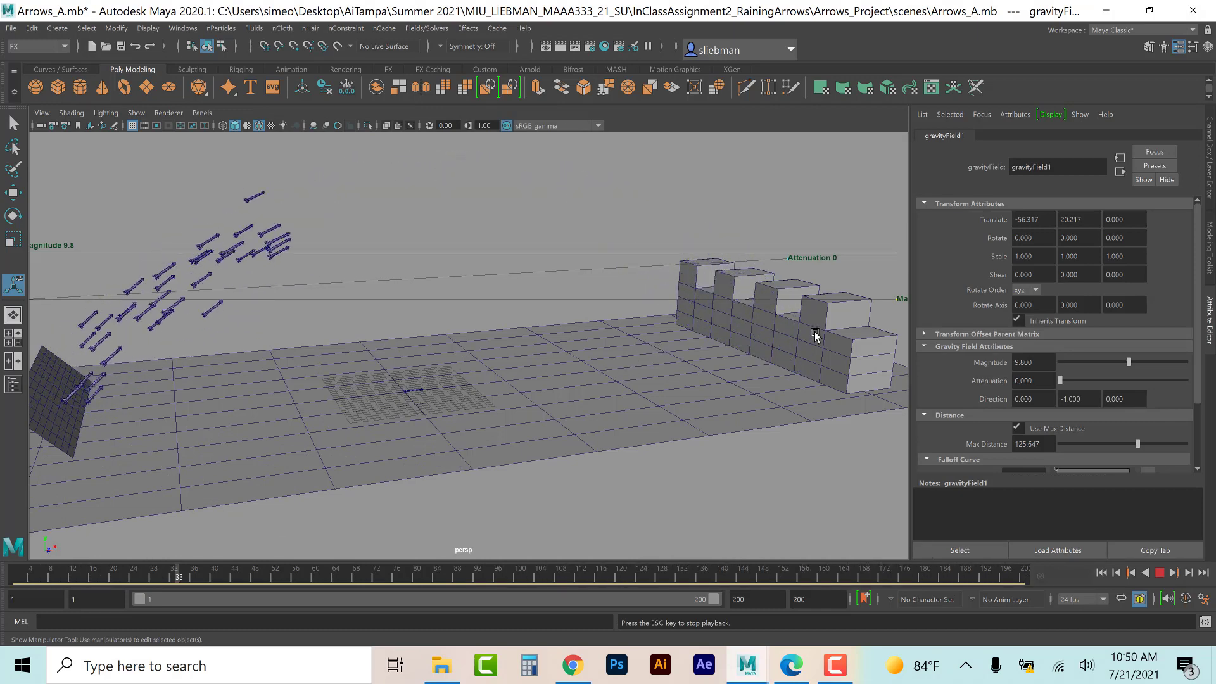
{"action": "scroll", "coordinate": [807, 352], "scroll_direction": "up", "scroll_amount": 2}
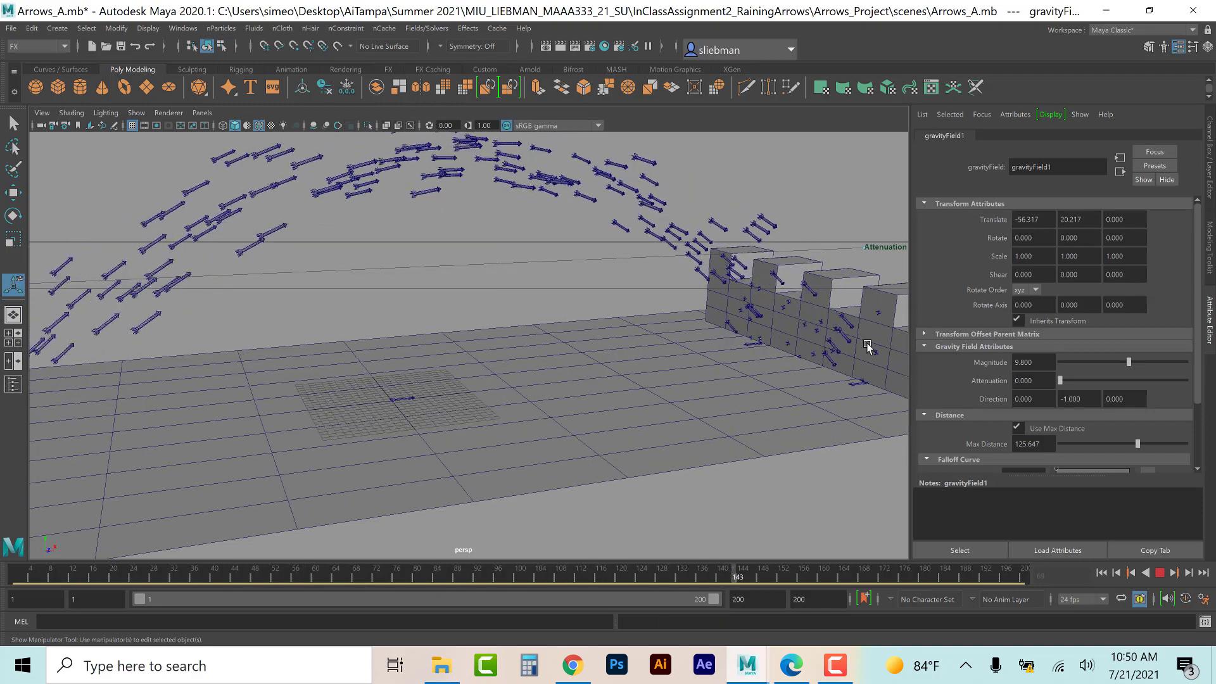
{"action": "left_click", "coordinate": [1160, 573]}
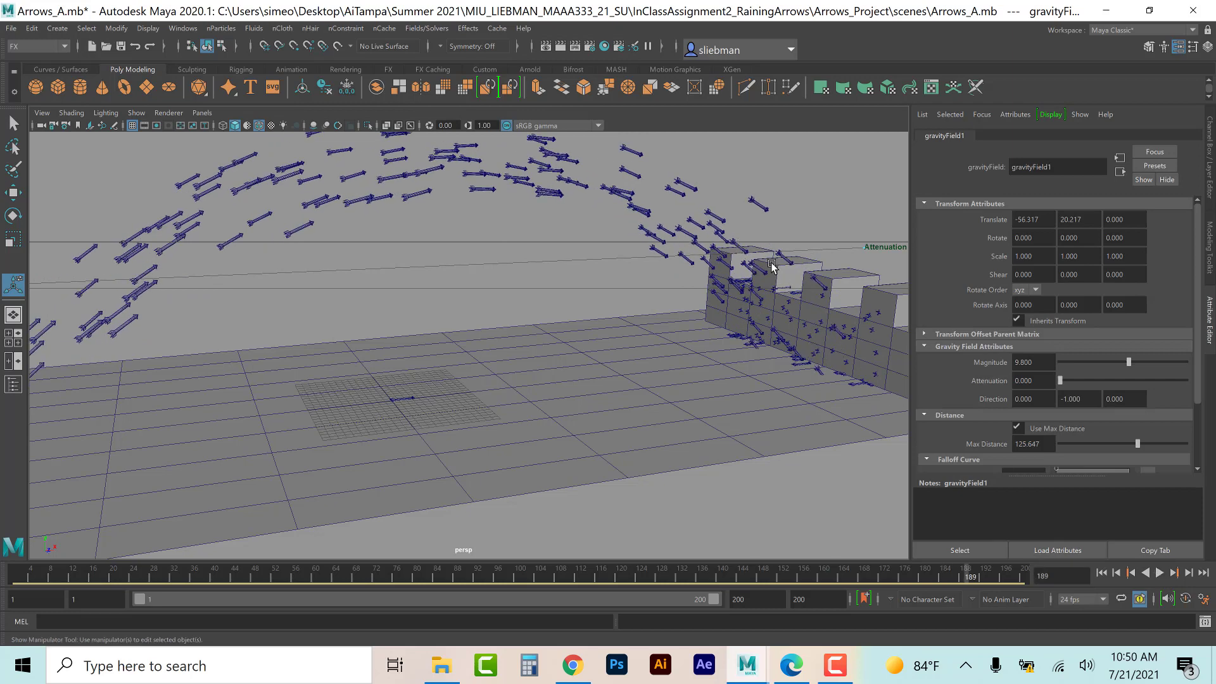
Step: Select the original arrow at the scene centre and shift its pivot along X to the arrowhead
{"action": "left_click", "coordinate": [411, 408]}
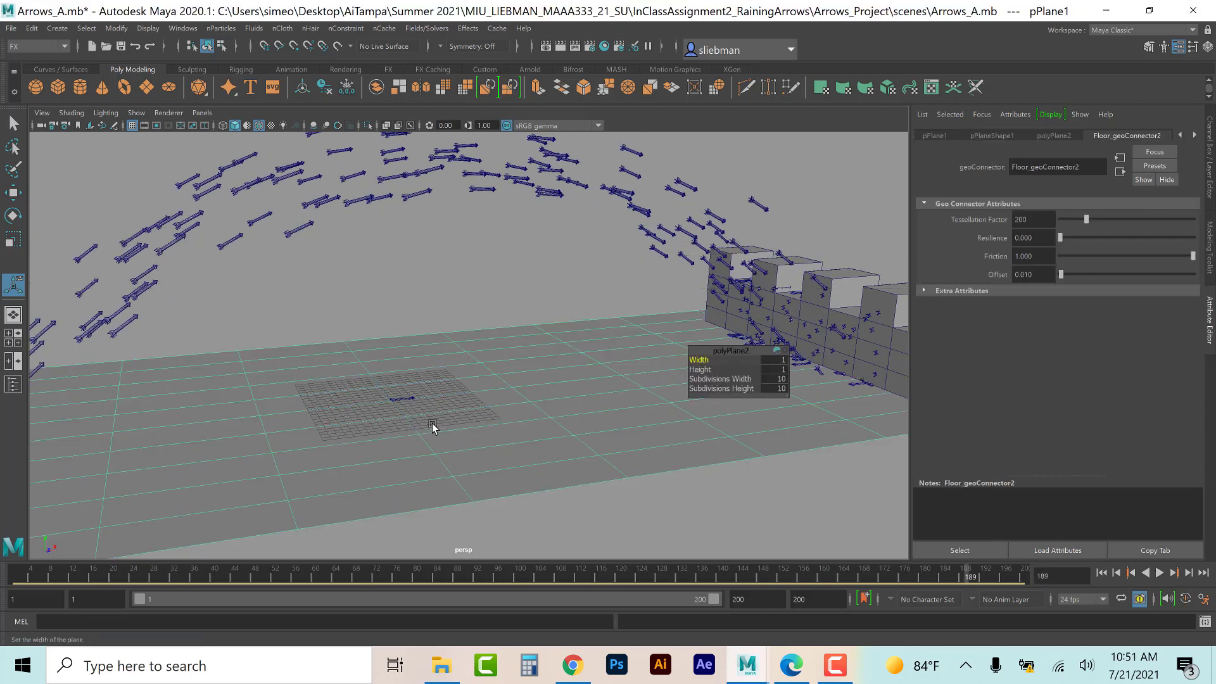
{"action": "left_click", "coordinate": [401, 399]}
{"action": "key", "text": "f"}
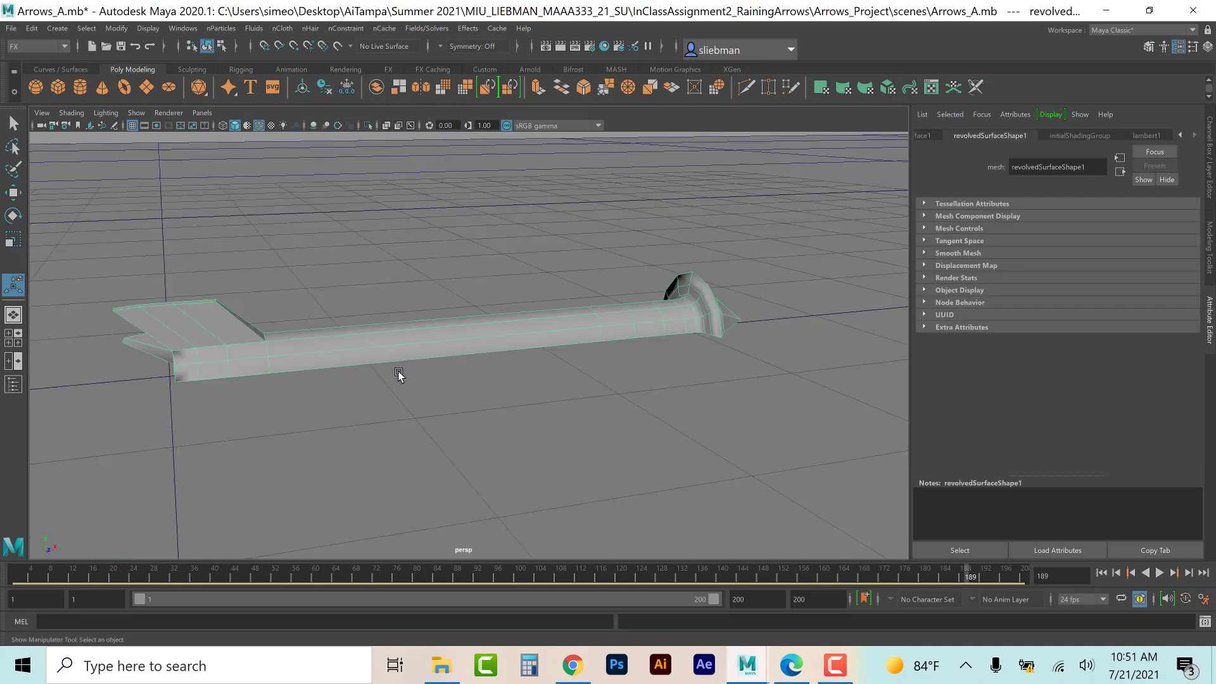
{"action": "key", "text": "w"}
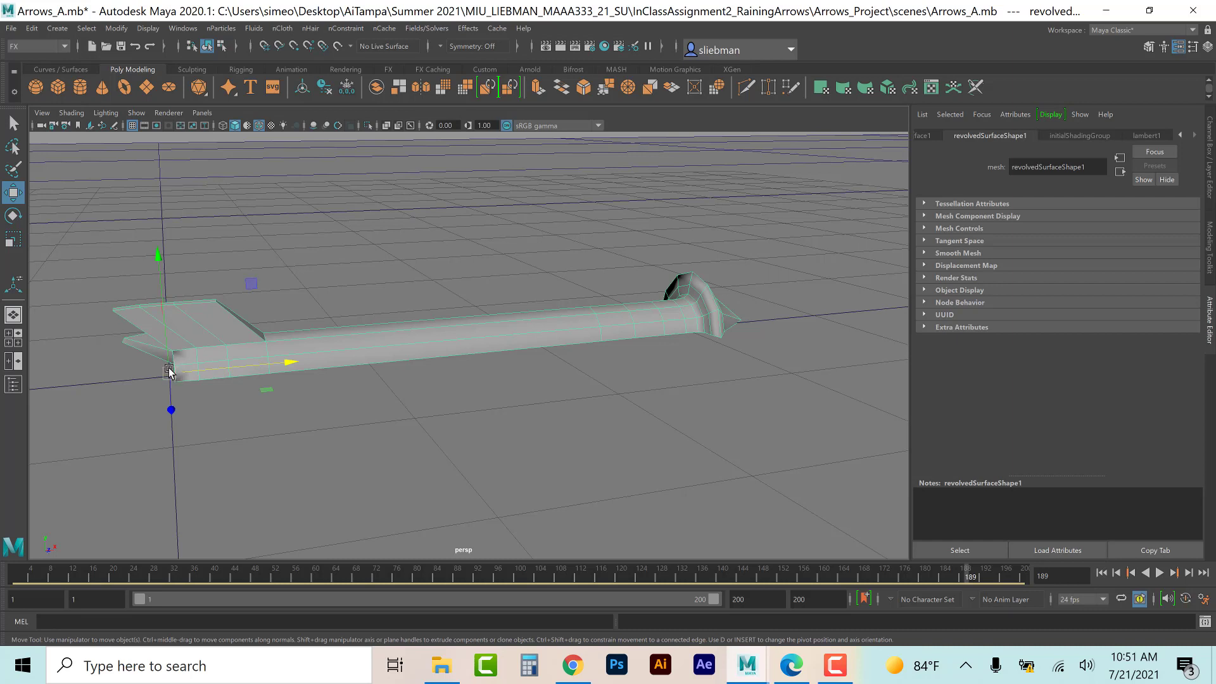
{"action": "key", "text": "d"}
{"action": "left_click_drag", "start_coordinate": [290, 362], "coordinate": [754, 320]}
{"action": "key", "text": "d"}
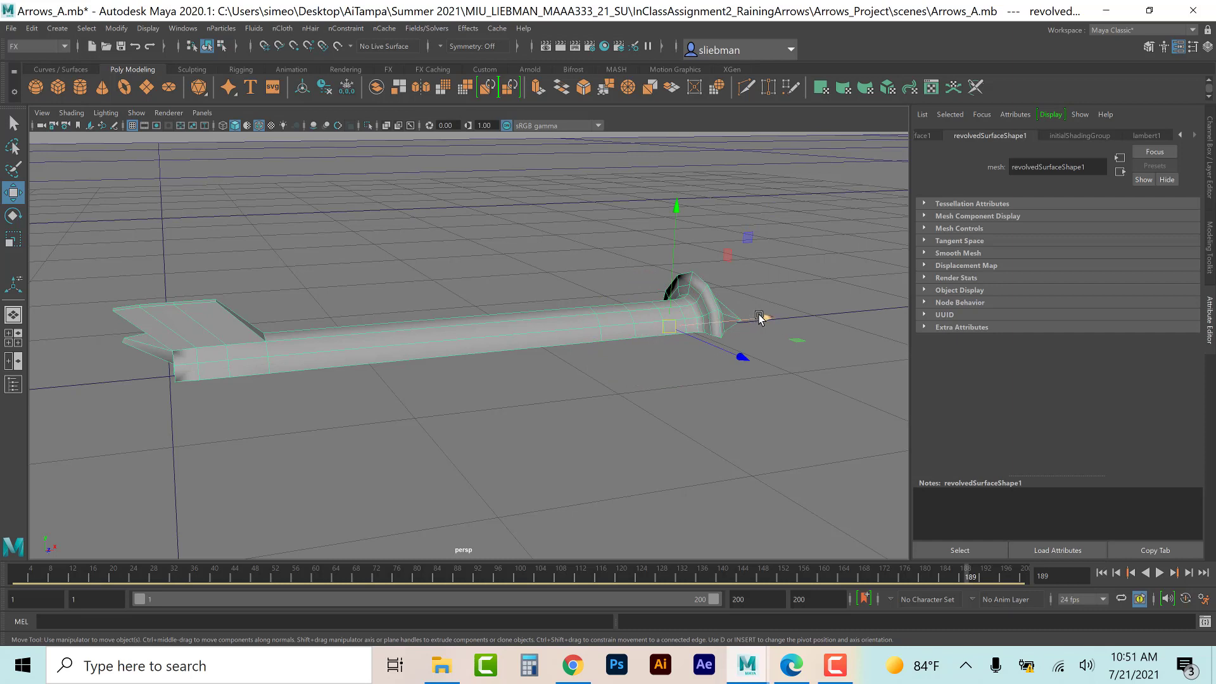
Step: Move the arrow to Translate X -2.961 so its head sits at the origin, and freeze its transformations
{"action": "left_click_drag", "start_coordinate": [766, 319], "coordinate": [310, 384]}
{"action": "key", "text": "ctrl+a"}
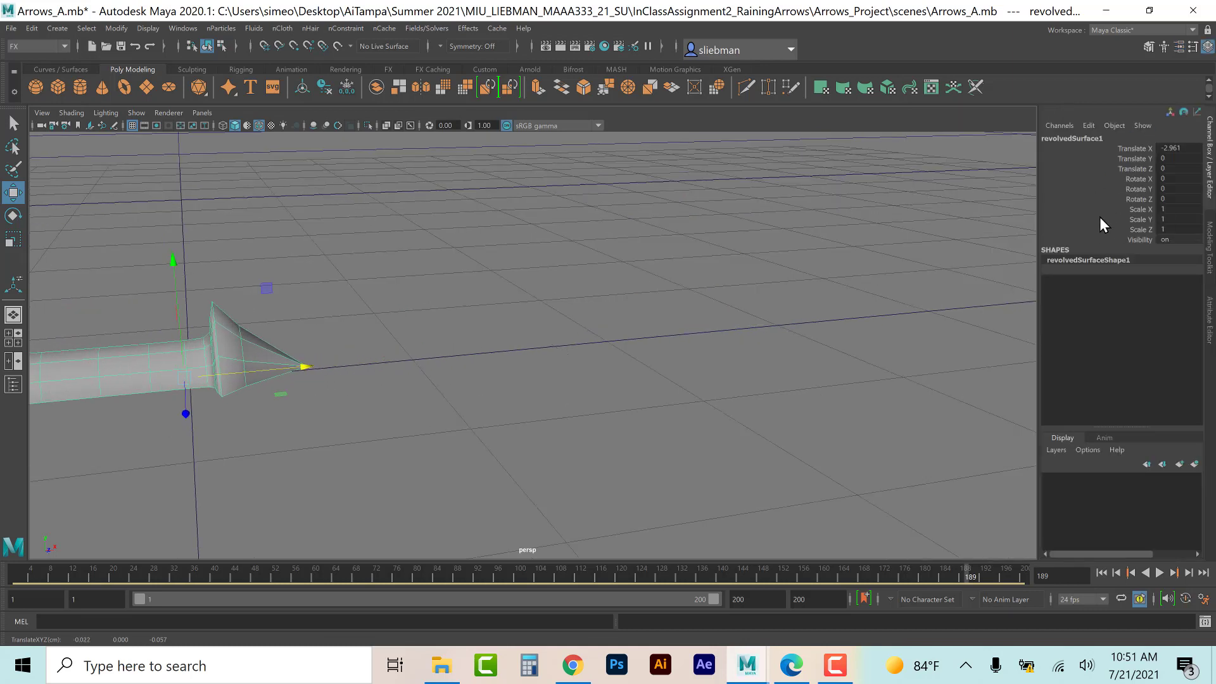
{"action": "left_click", "coordinate": [114, 29]}
{"action": "left_click", "coordinate": [152, 86]}
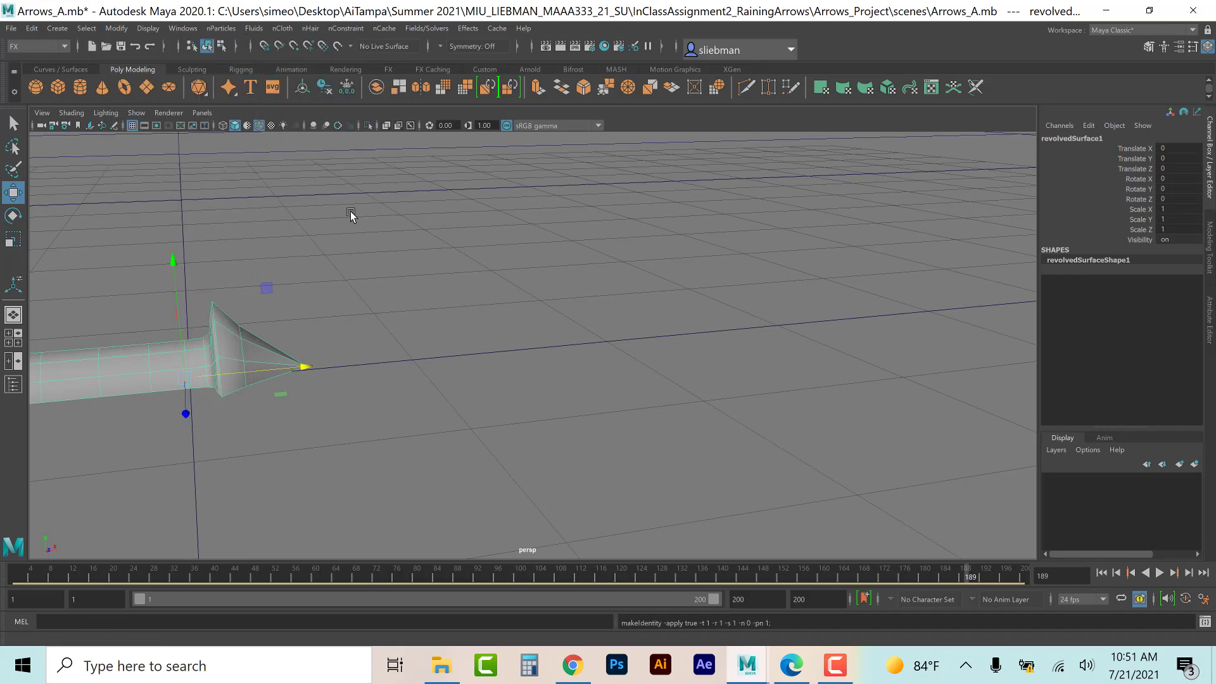
Step: Replay the simulation from the first frame with the whole scene in view to check how the arrows stick in the wall
{"action": "left_click_drag", "start_coordinate": [492, 269], "coordinate": [471, 255], "text": "alt"}
{"action": "scroll", "coordinate": [478, 261], "scroll_direction": "down", "scroll_amount": 10}
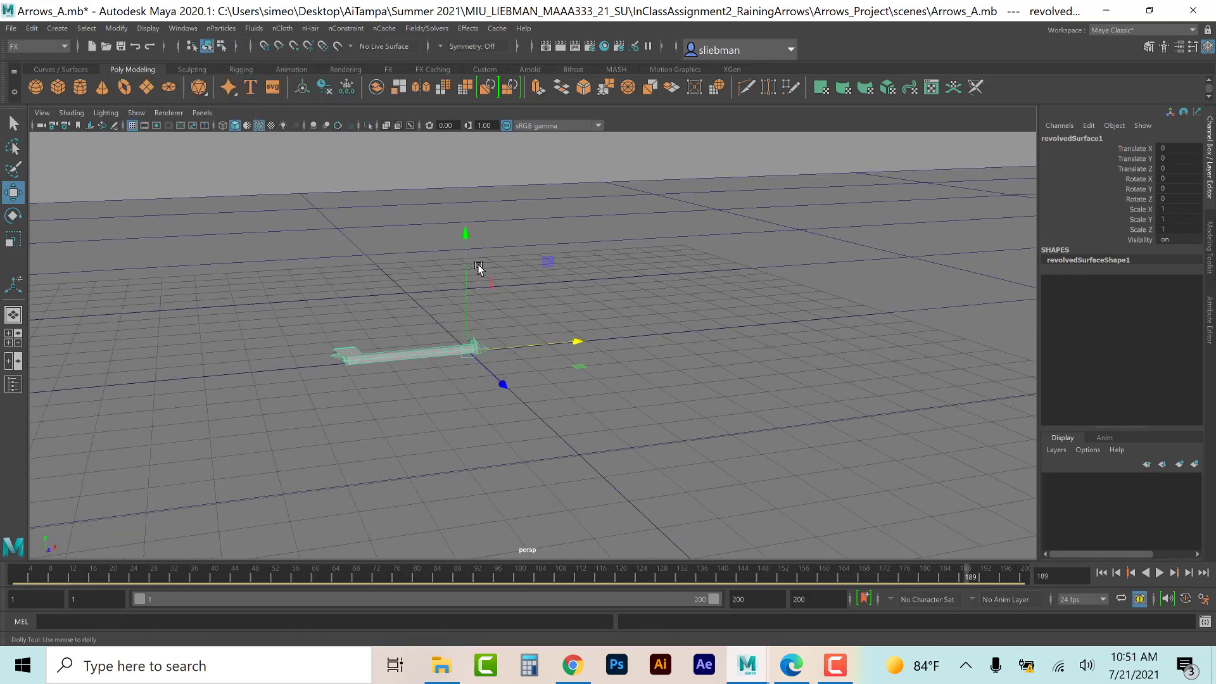
{"action": "scroll", "coordinate": [483, 266], "scroll_direction": "down", "scroll_amount": 3}
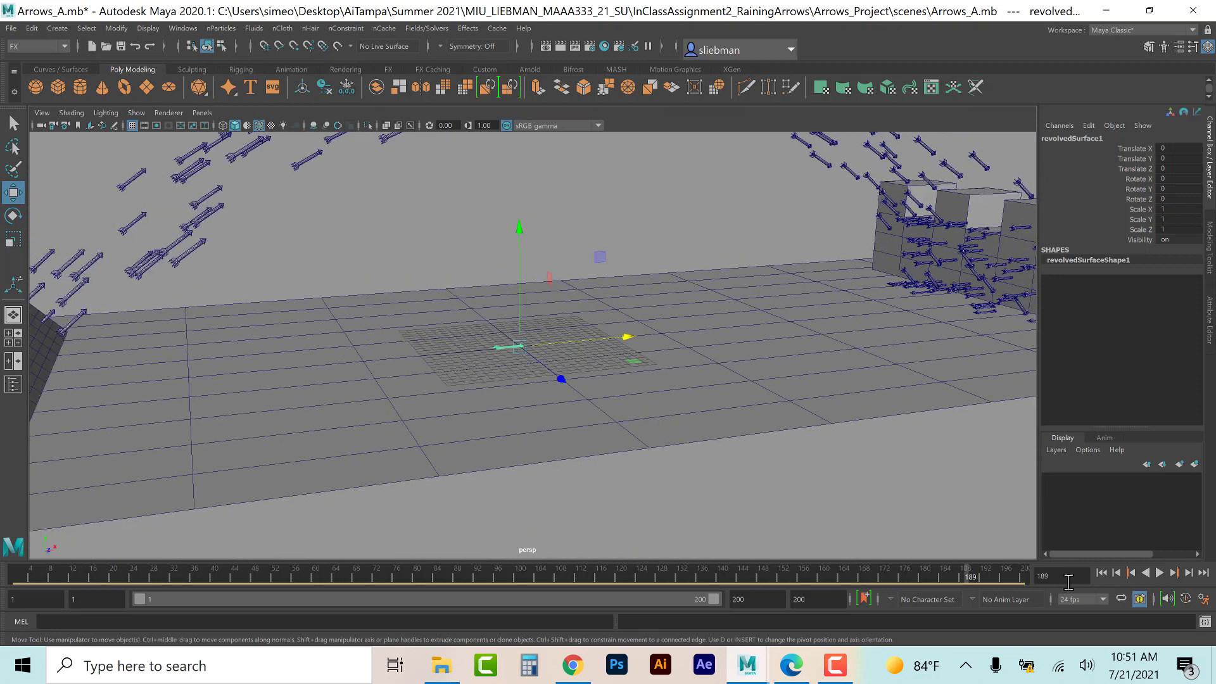
{"action": "left_click", "coordinate": [1101, 572]}
{"action": "left_click", "coordinate": [1159, 572]}
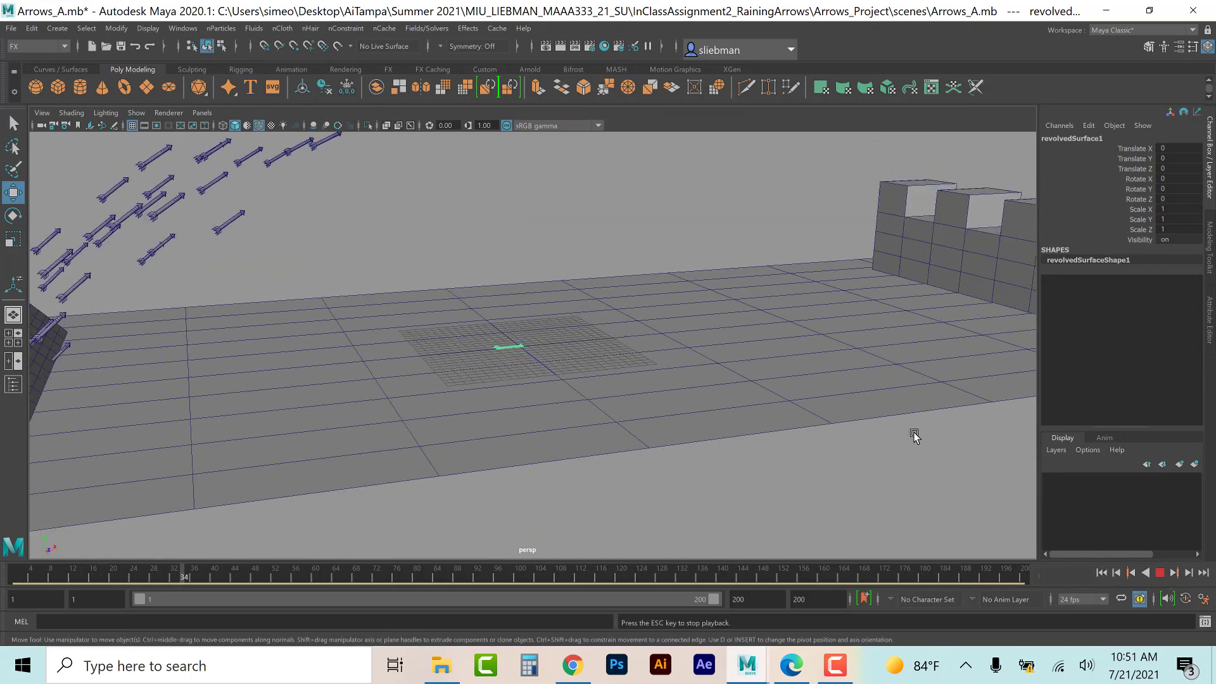
{"action": "middle_click_drag", "start_coordinate": [912, 426], "coordinate": [678, 435], "text": "alt"}
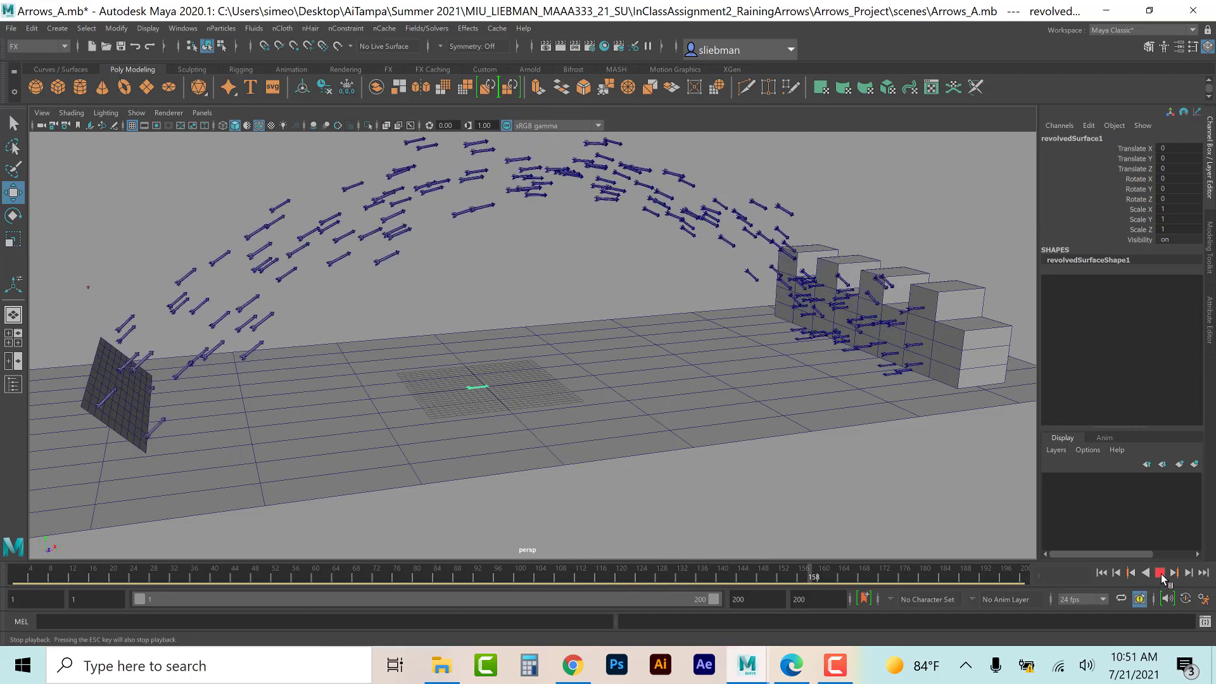
{"action": "left_click", "coordinate": [1159, 572]}
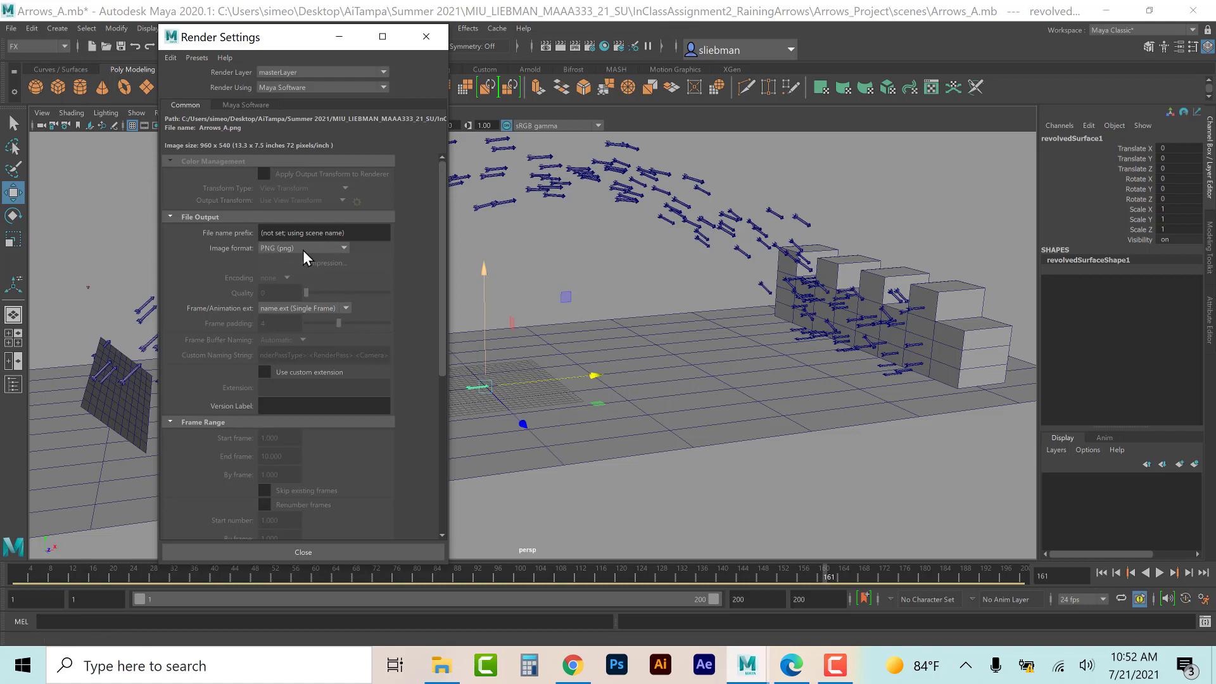
Step: Set the render output to an image sequence named name_#.ext with end frame 200, and close the render settings
{"action": "left_click", "coordinate": [305, 308]}
{"action": "left_click", "coordinate": [294, 395]}
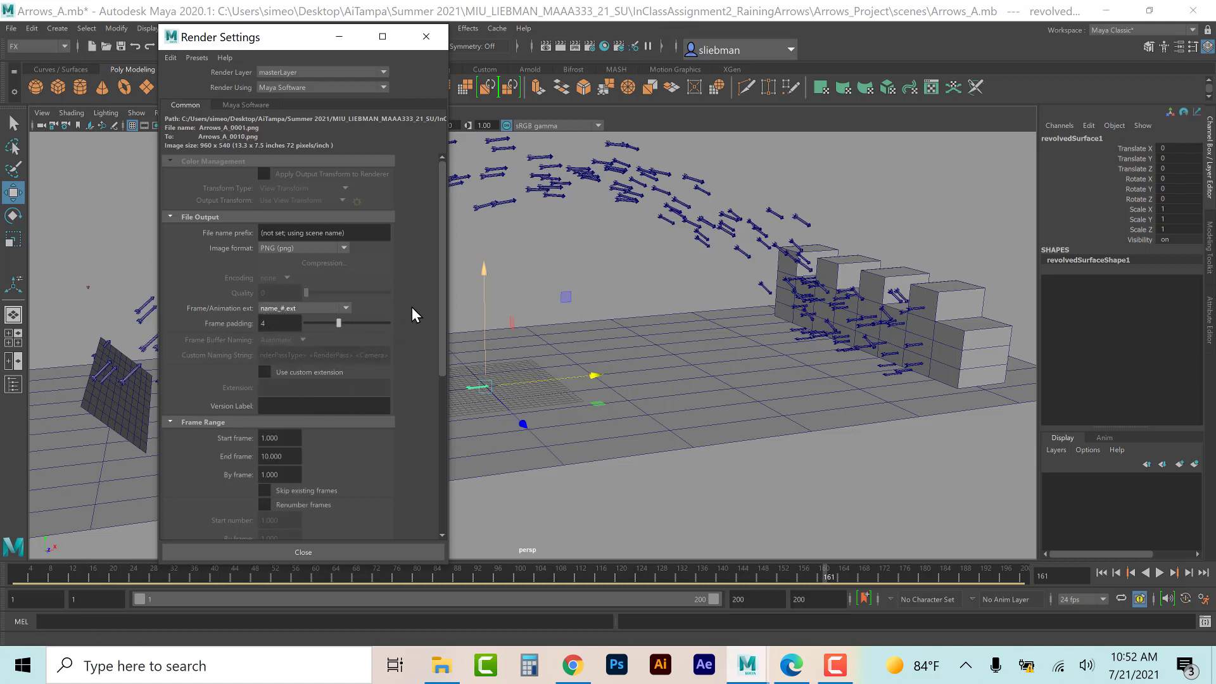
{"action": "left_click", "coordinate": [293, 456]}
{"action": "left_click_drag", "start_coordinate": [284, 456], "coordinate": [258, 456]}
{"action": "type", "text": "20"}
{"action": "left_click", "coordinate": [331, 549]}
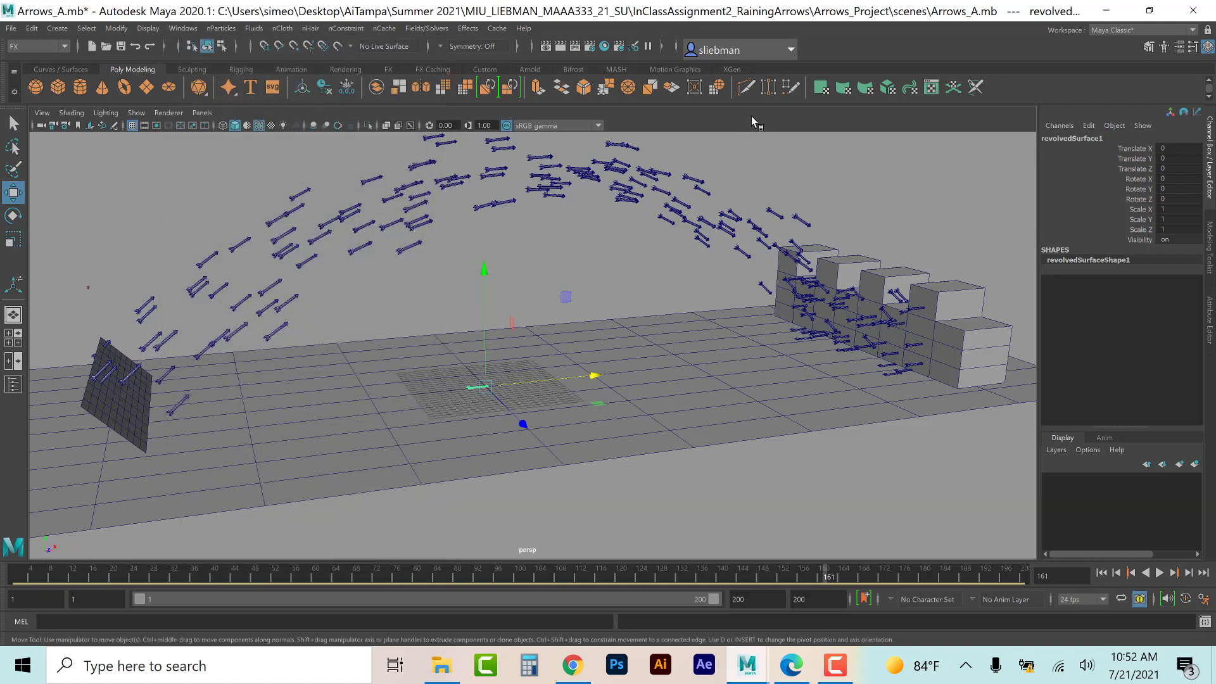
Step: Set the render image size to the HD 1080 preset and close the render settings
{"action": "left_click", "coordinate": [589, 47]}
{"action": "left_click_drag", "start_coordinate": [442, 266], "coordinate": [447, 426]}
{"action": "left_click", "coordinate": [345, 348]}
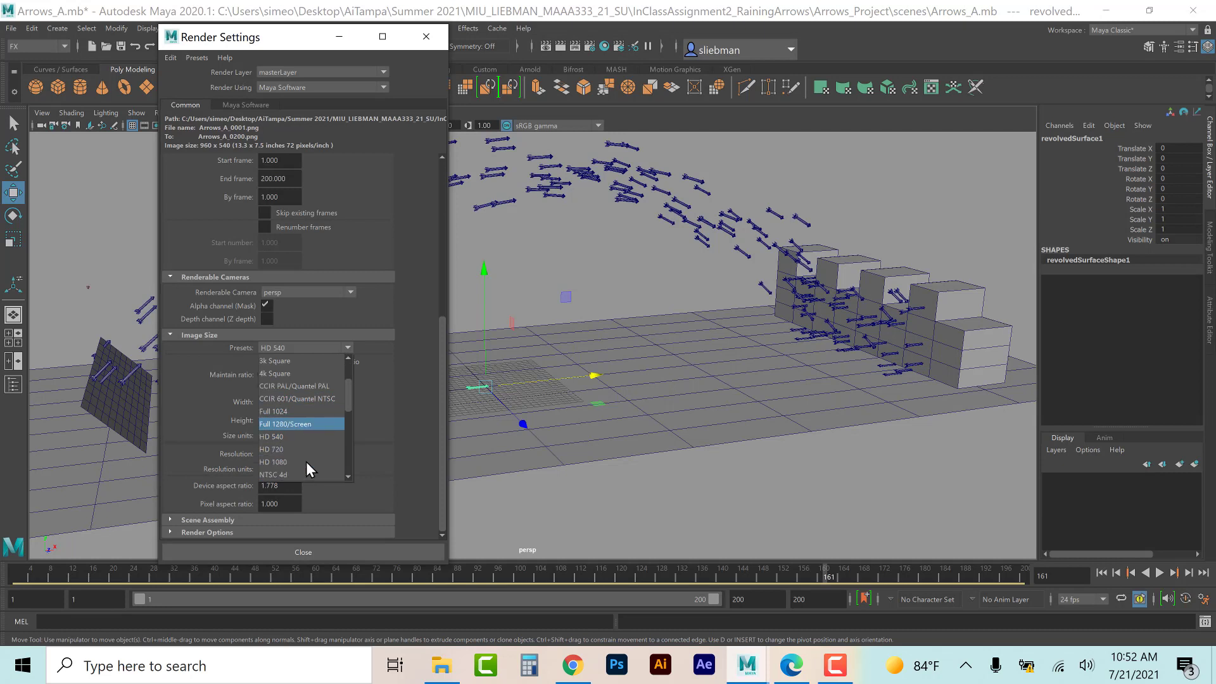
{"action": "left_click", "coordinate": [288, 460]}
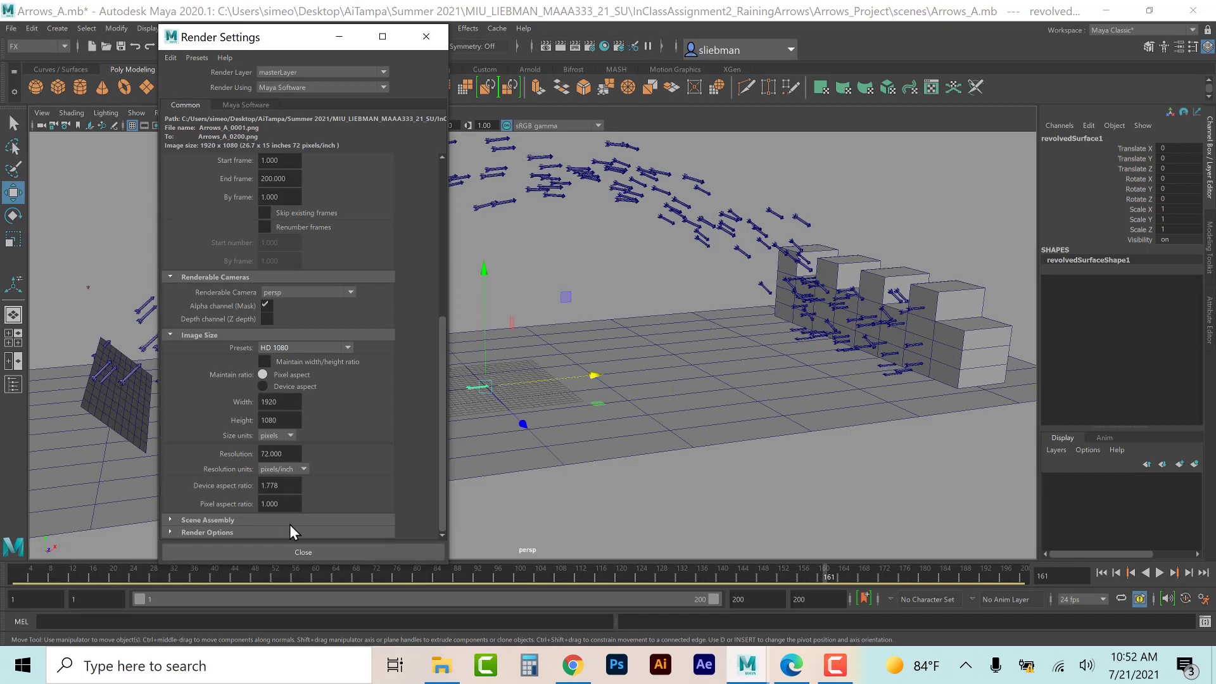
{"action": "left_click", "coordinate": [297, 551]}
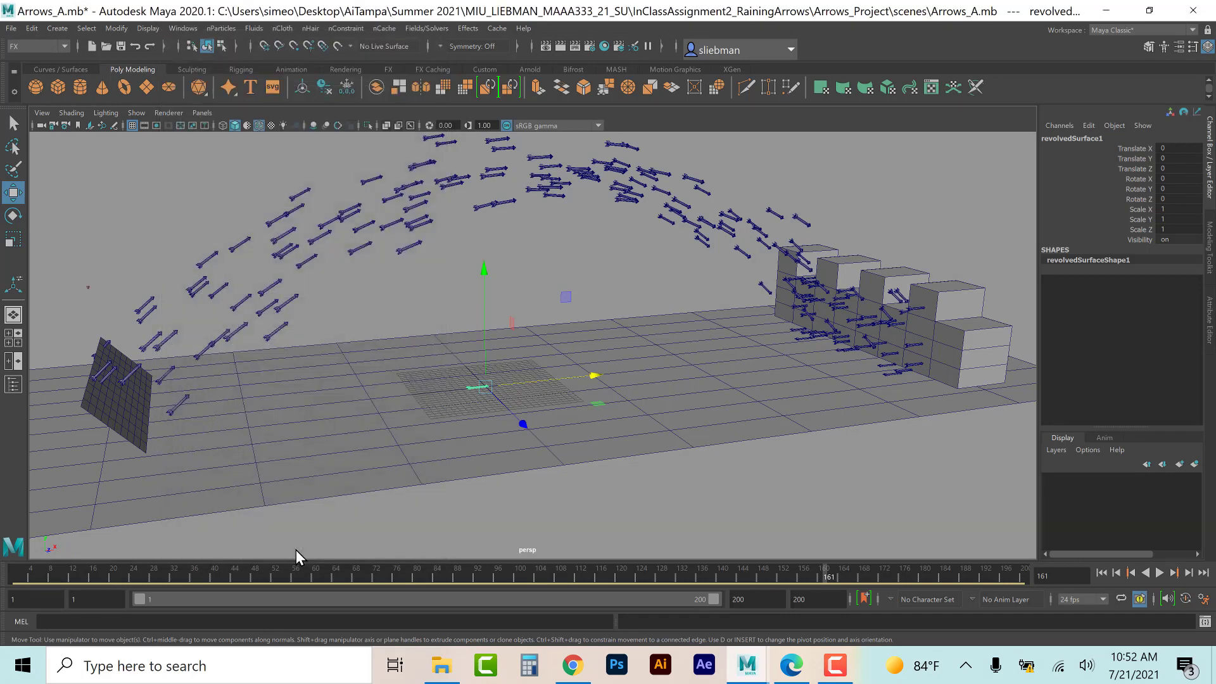
Step: Display the resolution gate in the perspective camera view and switch it to the film gate
{"action": "left_click", "coordinate": [42, 112]}
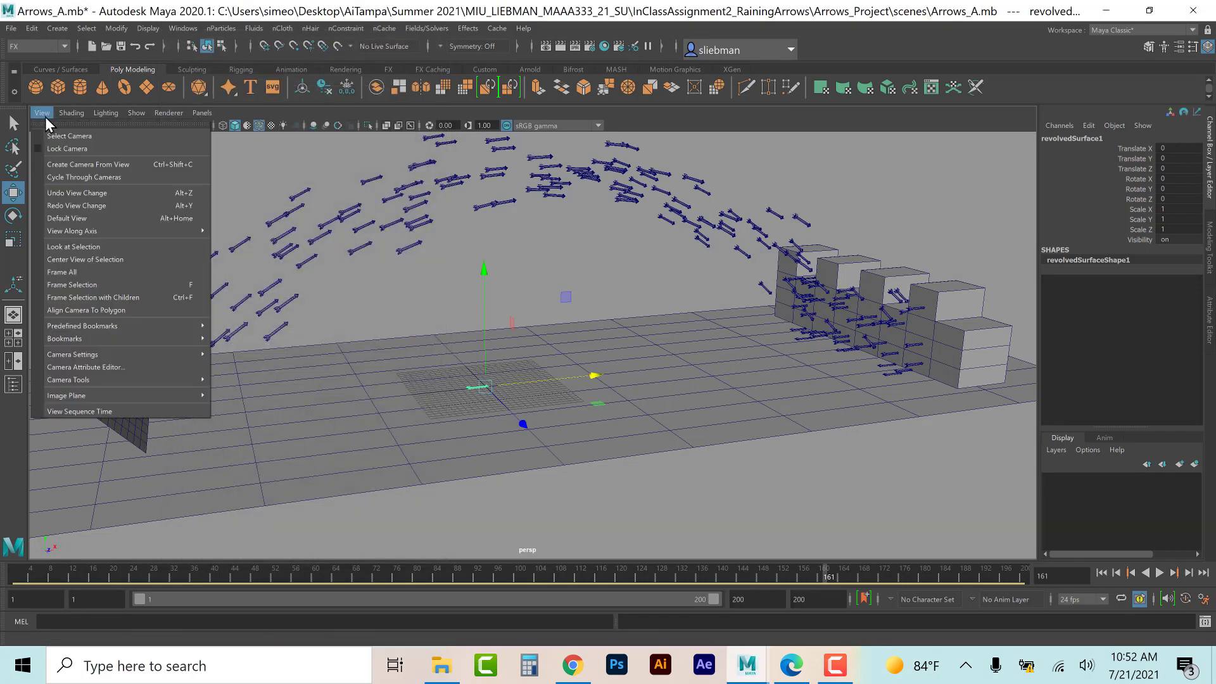
{"action": "mouse_move", "coordinate": [93, 355]}
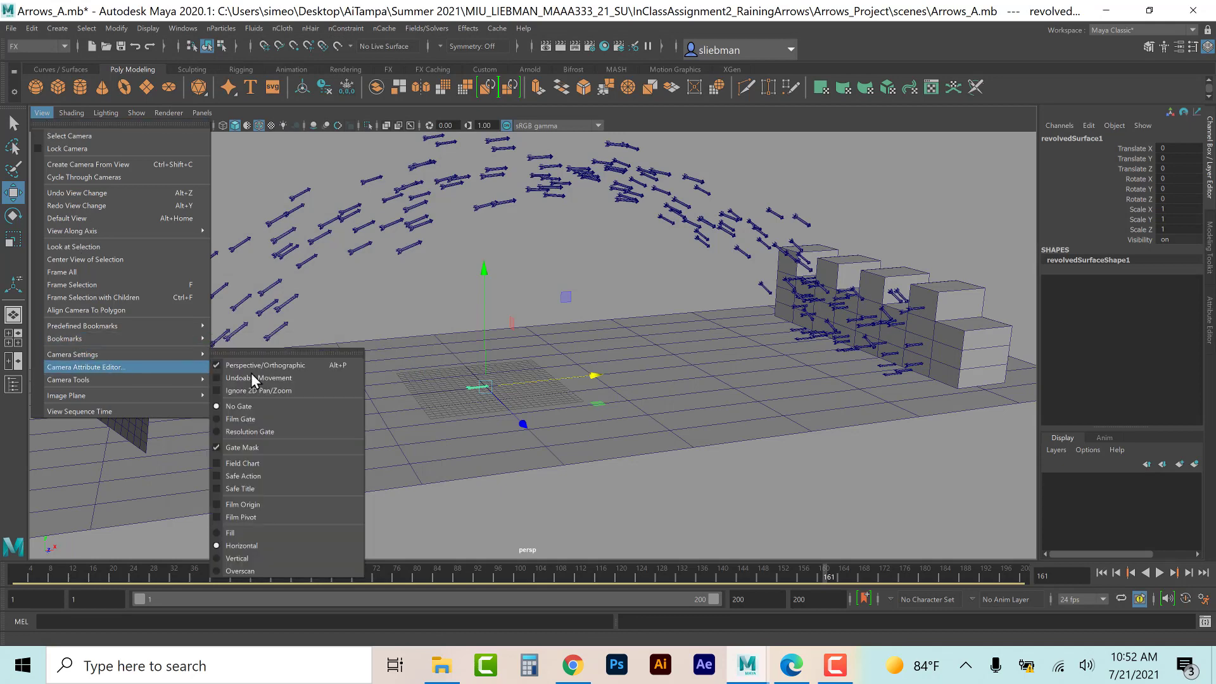
{"action": "left_click", "coordinate": [253, 433]}
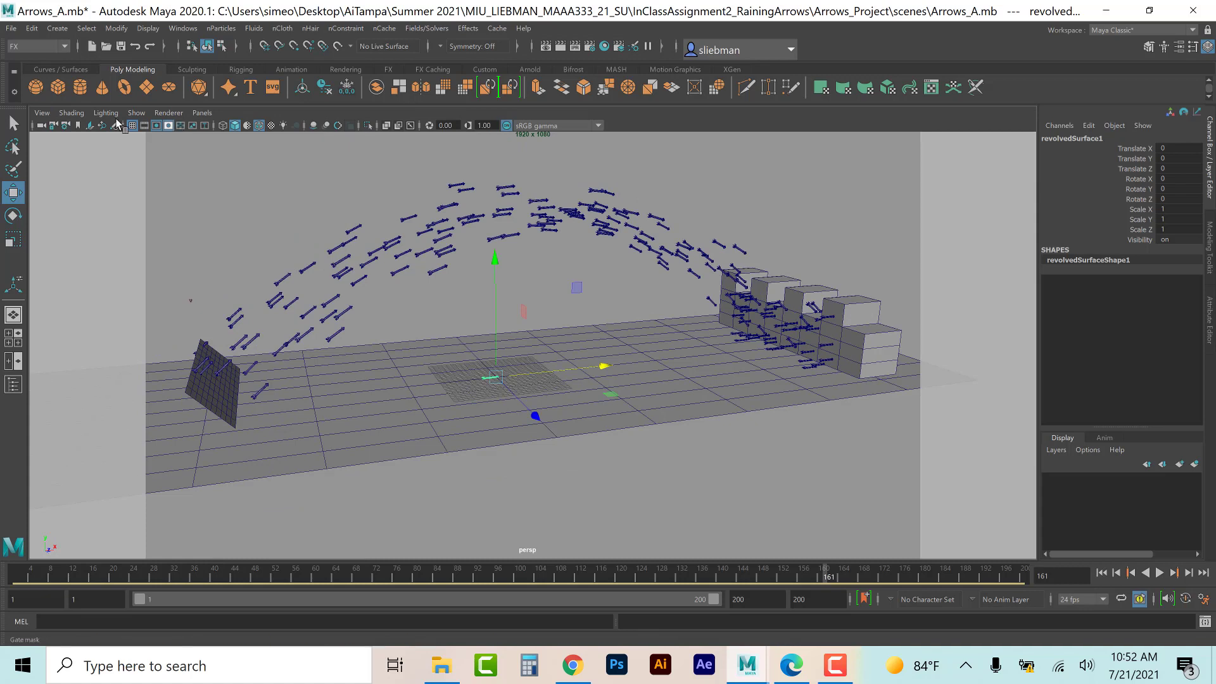
{"action": "left_click", "coordinate": [42, 113]}
{"action": "mouse_move", "coordinate": [74, 355]}
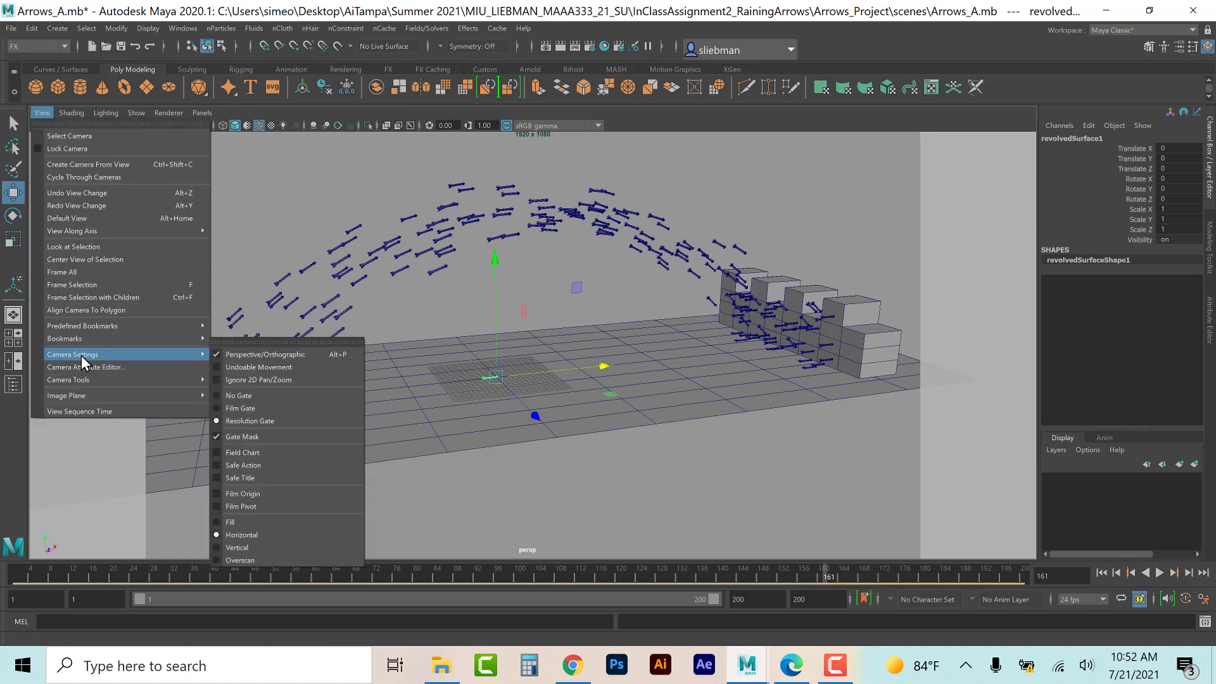
{"action": "left_click", "coordinate": [260, 407]}
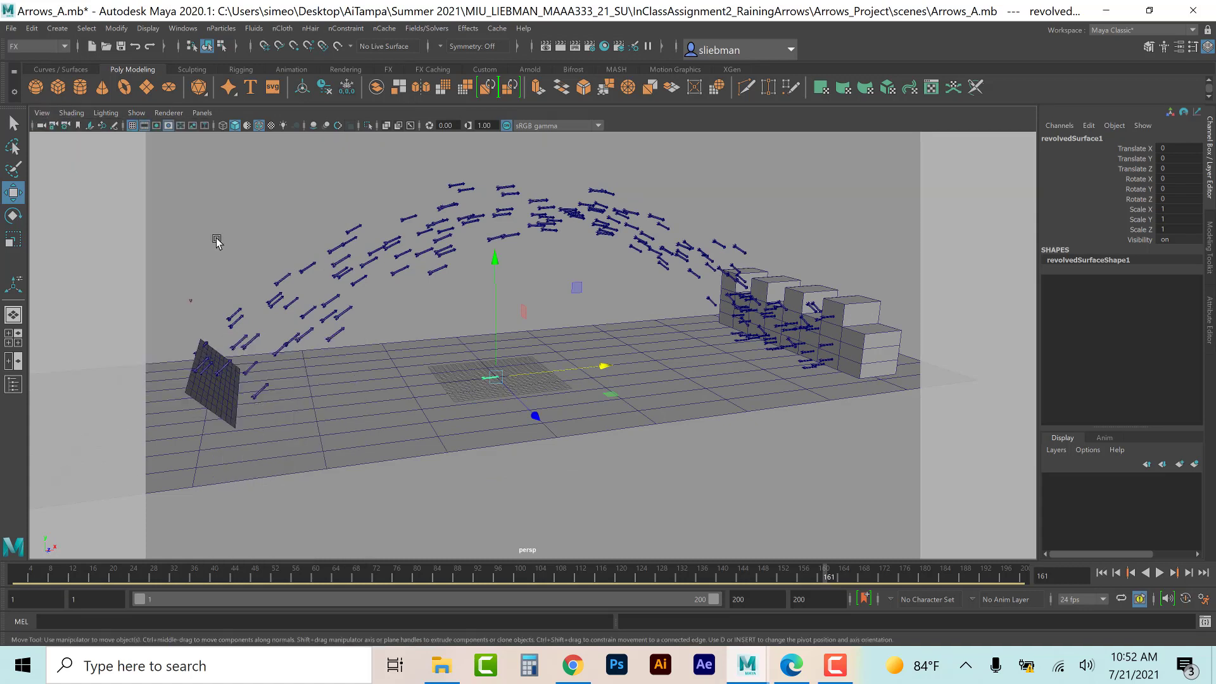
Step: View the arrows through a battlement gap from behind the wall and play the simulation from the first frame
{"action": "scroll", "coordinate": [446, 373], "scroll_direction": "down", "scroll_amount": 2}
{"action": "scroll", "coordinate": [446, 372], "scroll_direction": "up", "scroll_amount": 1}
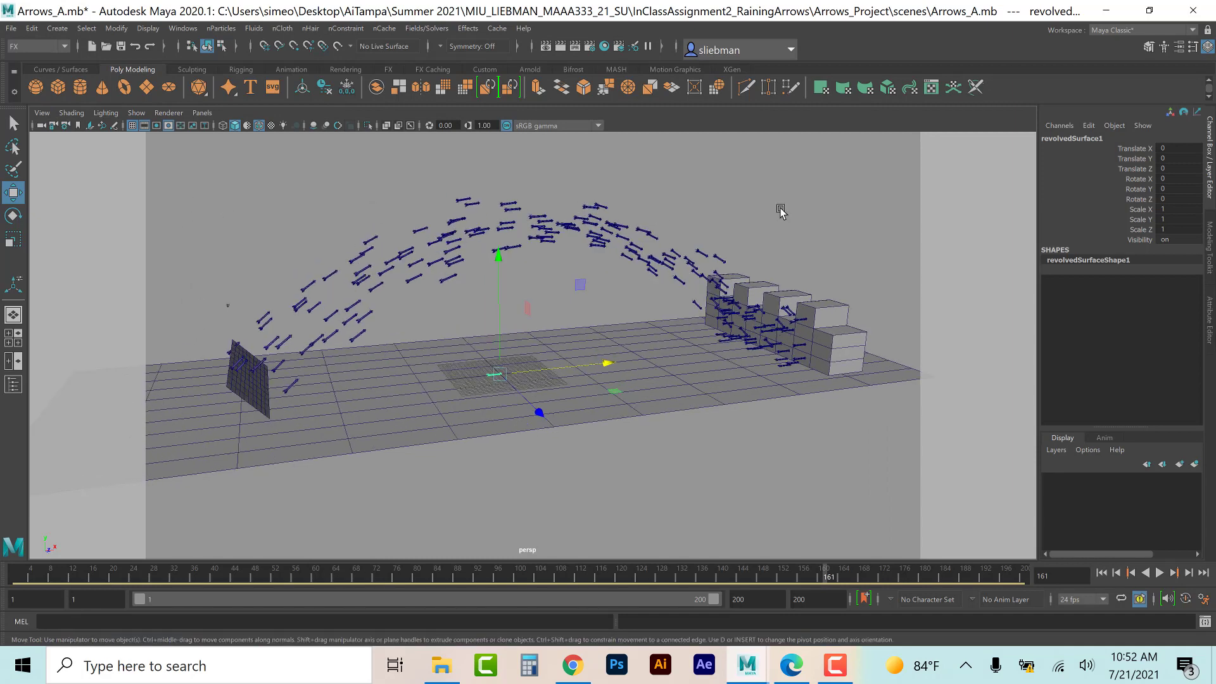
{"action": "mouse_move", "coordinate": [472, 467]}
{"action": "left_mouse_down", "text": "alt"}
{"action": "mouse_move", "coordinate": [471, 454]}
{"action": "mouse_move", "coordinate": [469, 465]}
{"action": "left_mouse_up", "text": "alt"}
{"action": "middle_click_drag", "start_coordinate": [665, 447], "coordinate": [680, 479], "text": "alt"}
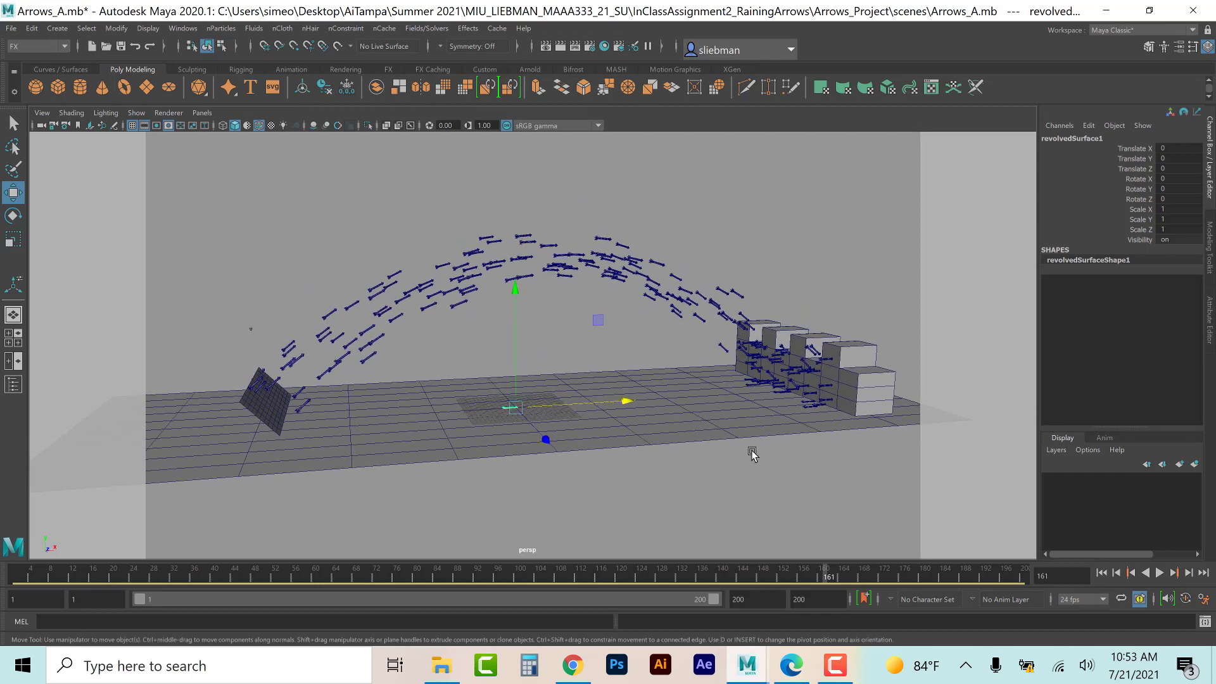
{"action": "left_click_drag", "start_coordinate": [797, 466], "coordinate": [714, 462], "text": "alt"}
{"action": "scroll", "coordinate": [583, 462], "scroll_direction": "up", "scroll_amount": 10}
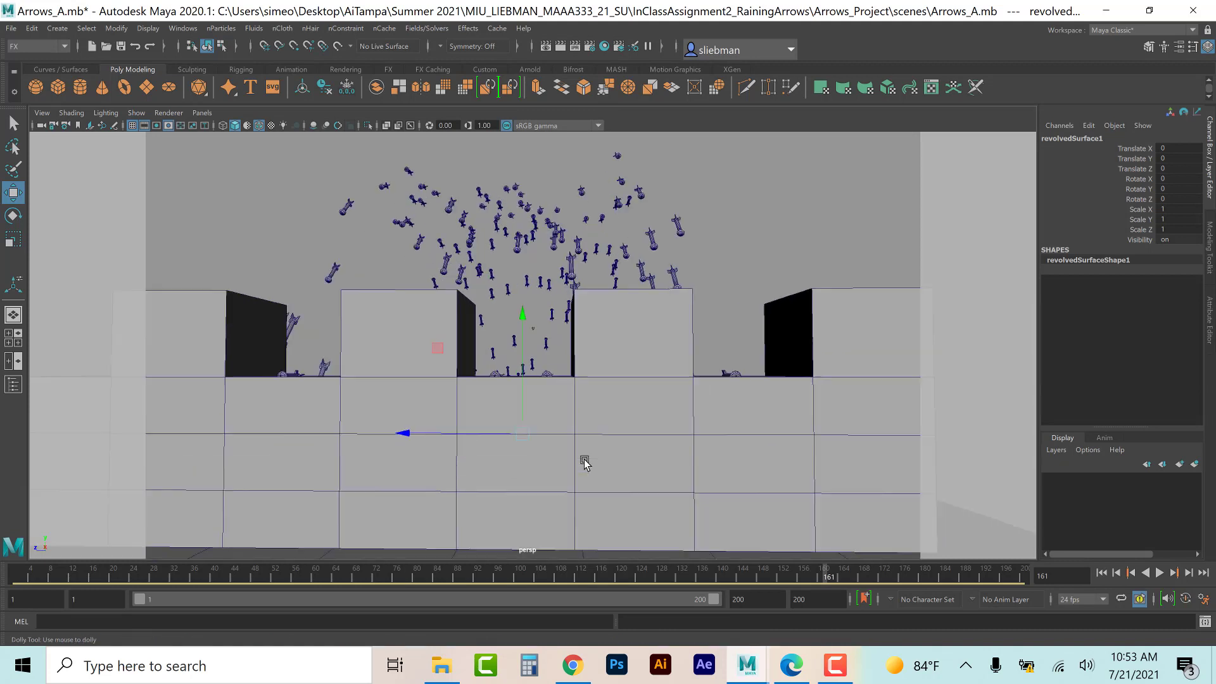
{"action": "scroll", "coordinate": [583, 462], "scroll_direction": "up", "scroll_amount": 4}
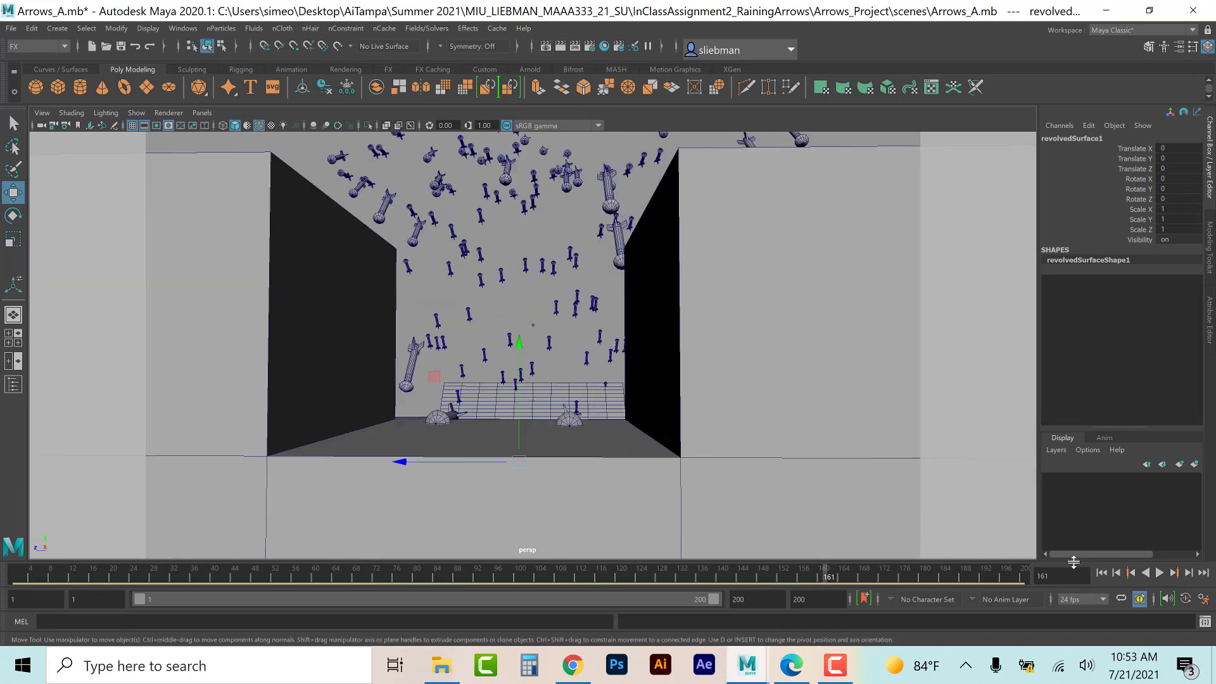
{"action": "left_click", "coordinate": [1101, 573]}
{"action": "left_click", "coordinate": [1160, 572]}
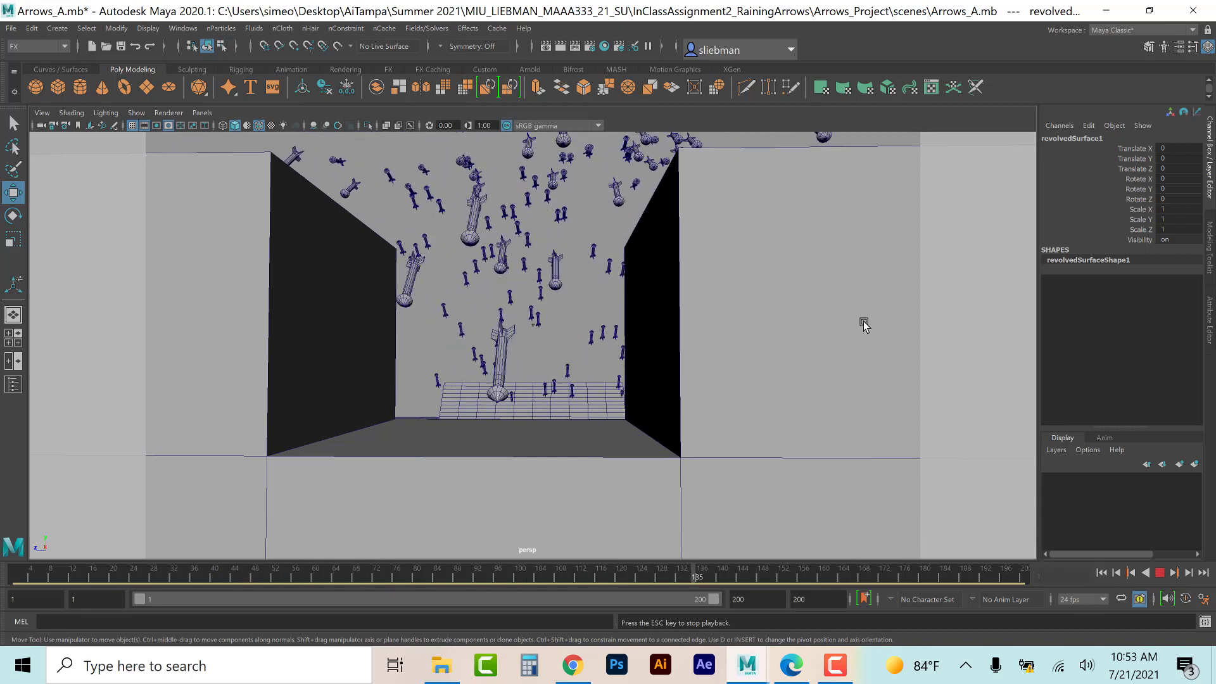
{"action": "key", "text": "Escape"}
{"action": "left_click_drag", "start_coordinate": [418, 468], "coordinate": [484, 467], "text": "alt"}
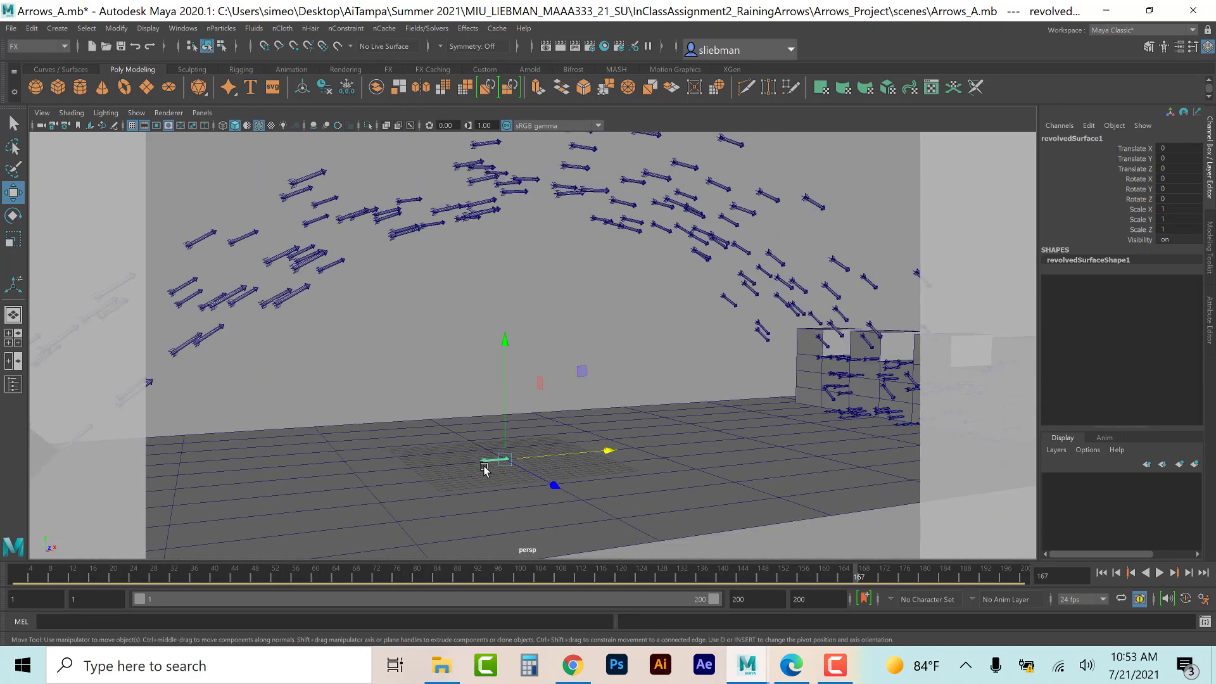
Step: Frame the whole arrow volley from the emitter plane to the castle wall in the perspective view and save the scene
{"action": "scroll", "coordinate": [484, 467], "scroll_direction": "down", "scroll_amount": 5}
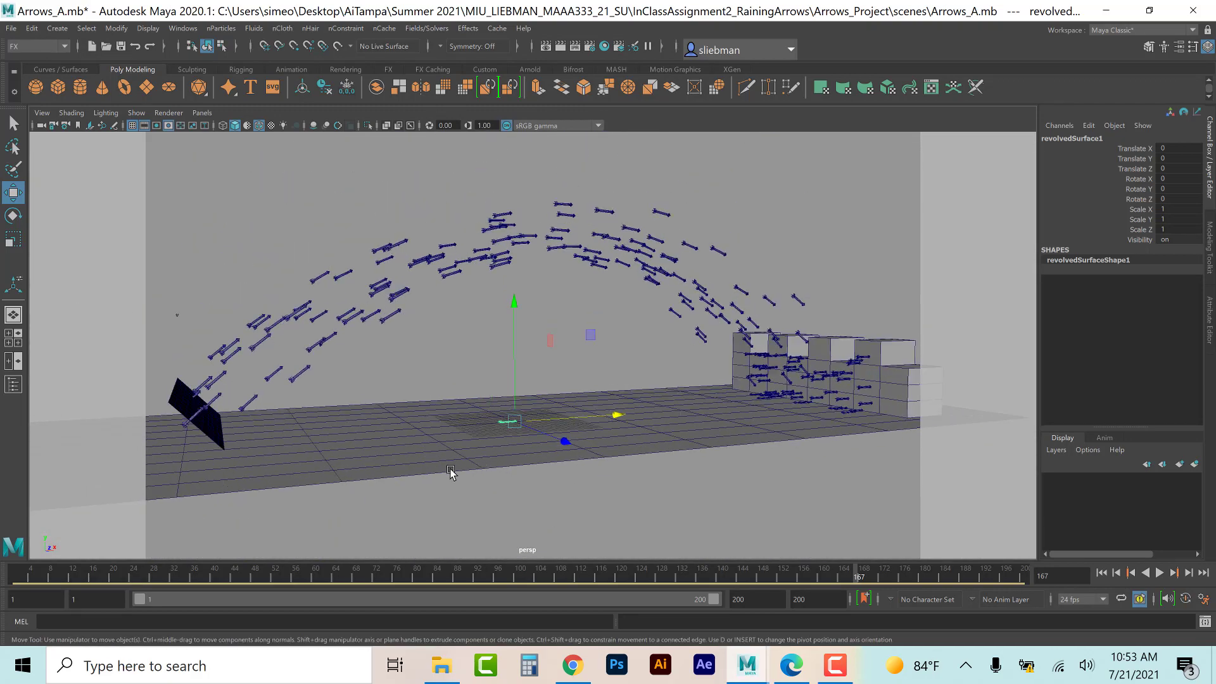
{"action": "left_click_drag", "start_coordinate": [434, 485], "coordinate": [437, 492], "text": "alt"}
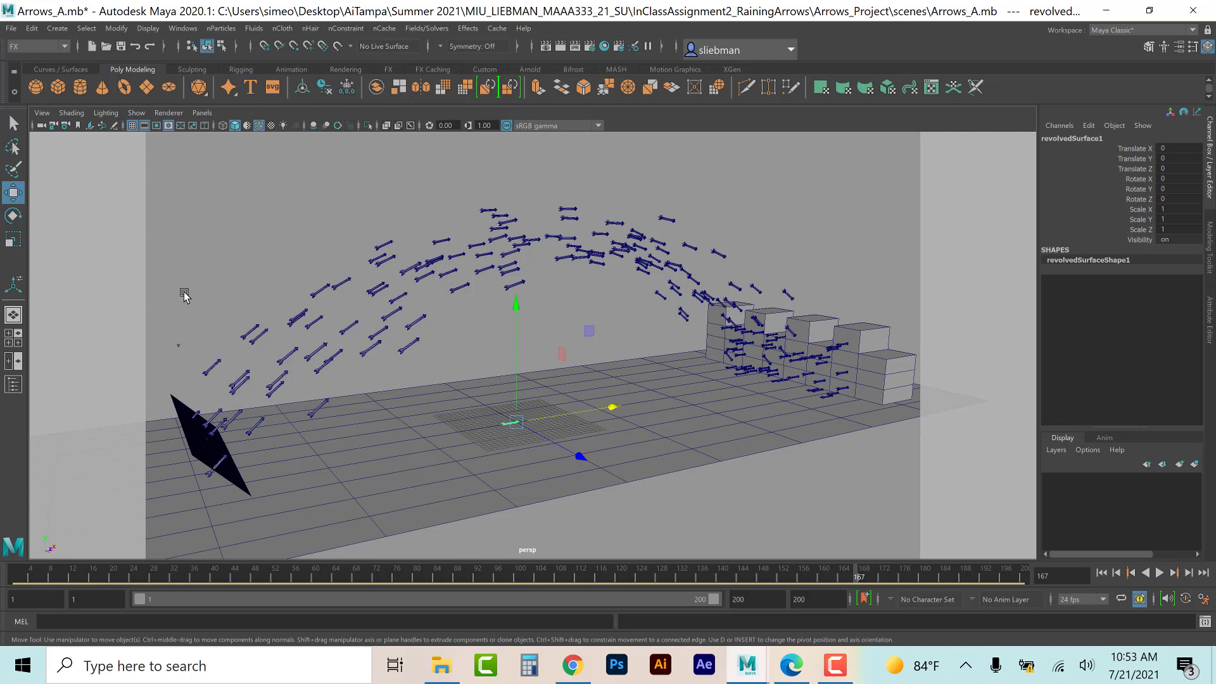
{"action": "key", "text": "ctrl+s"}
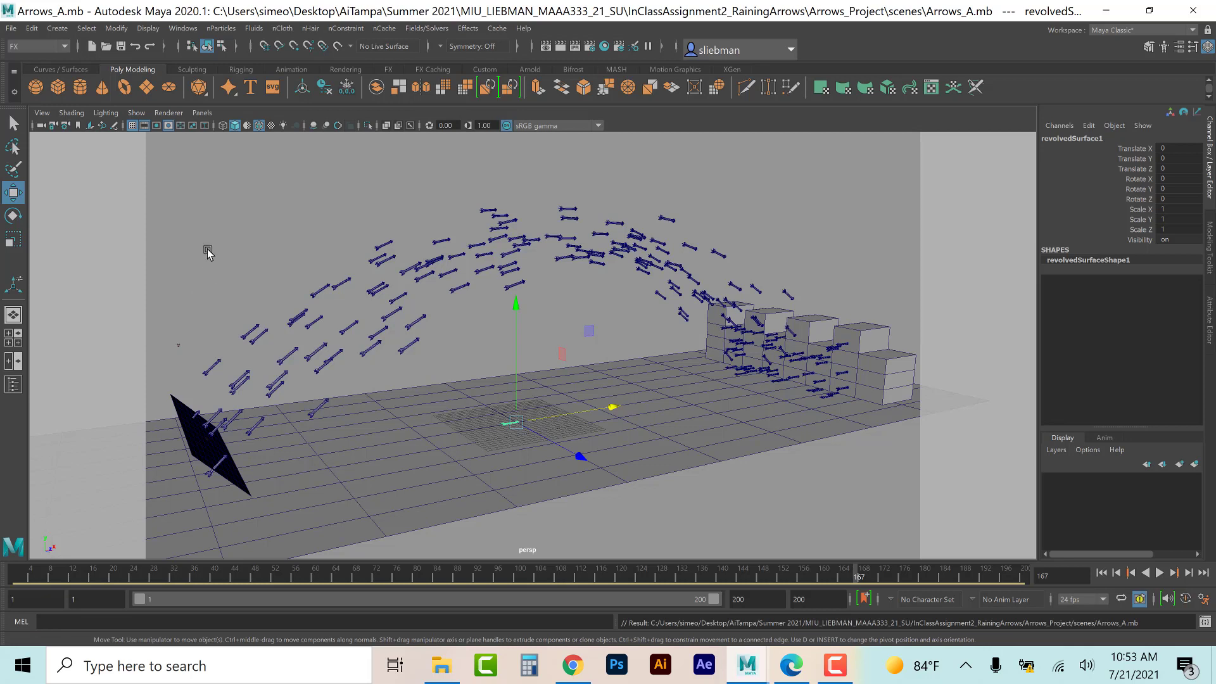
Step: Open the Playblast options, keep the Time Slider range and avi format, and review the remaining output settings
{"action": "left_click", "coordinate": [184, 30]}
{"action": "left_click", "coordinate": [300, 191]}
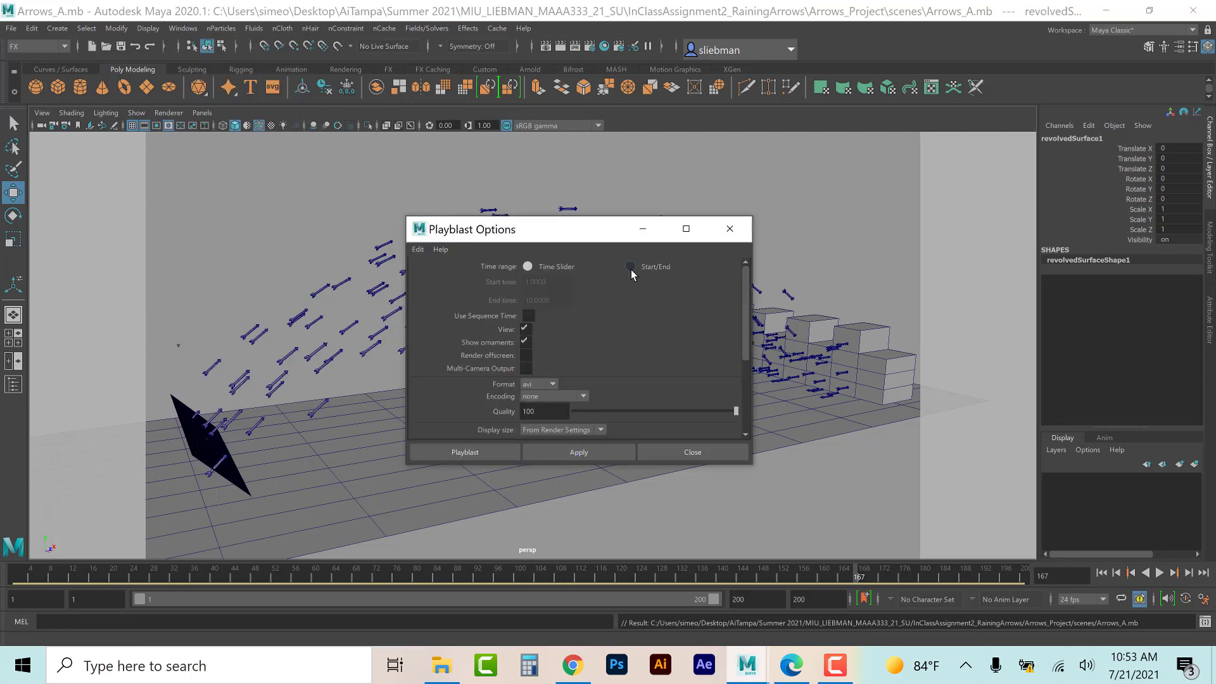
{"action": "left_click", "coordinate": [630, 266]}
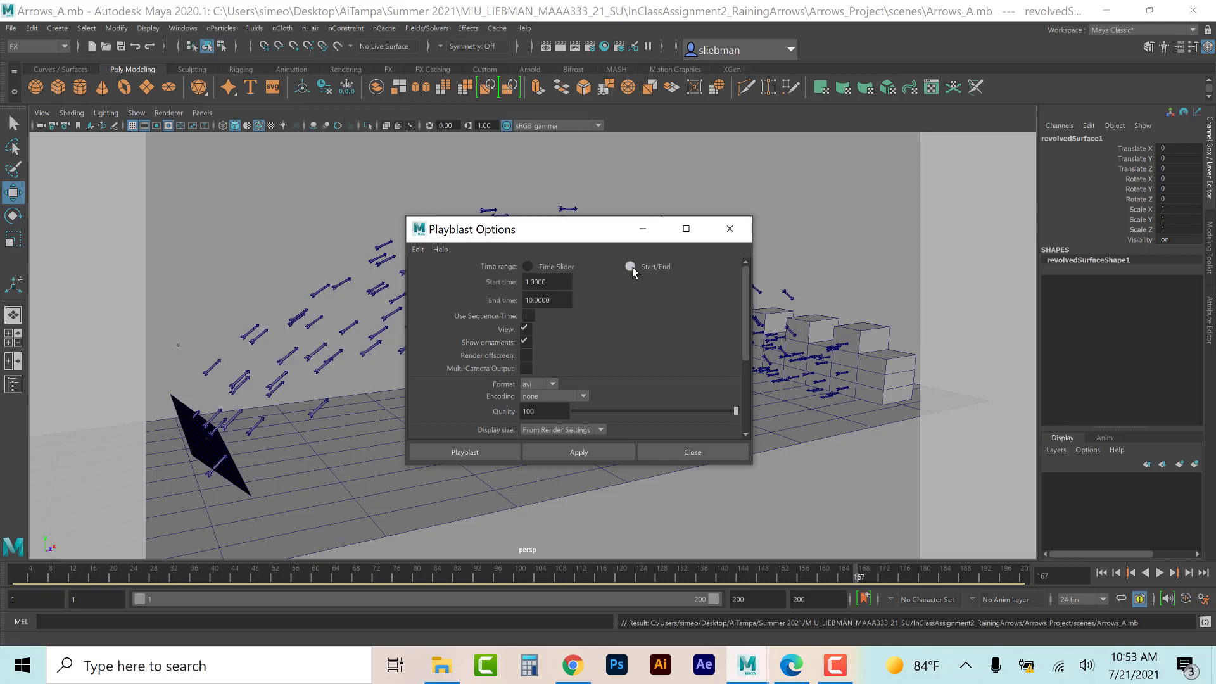
{"action": "left_click", "coordinate": [528, 267]}
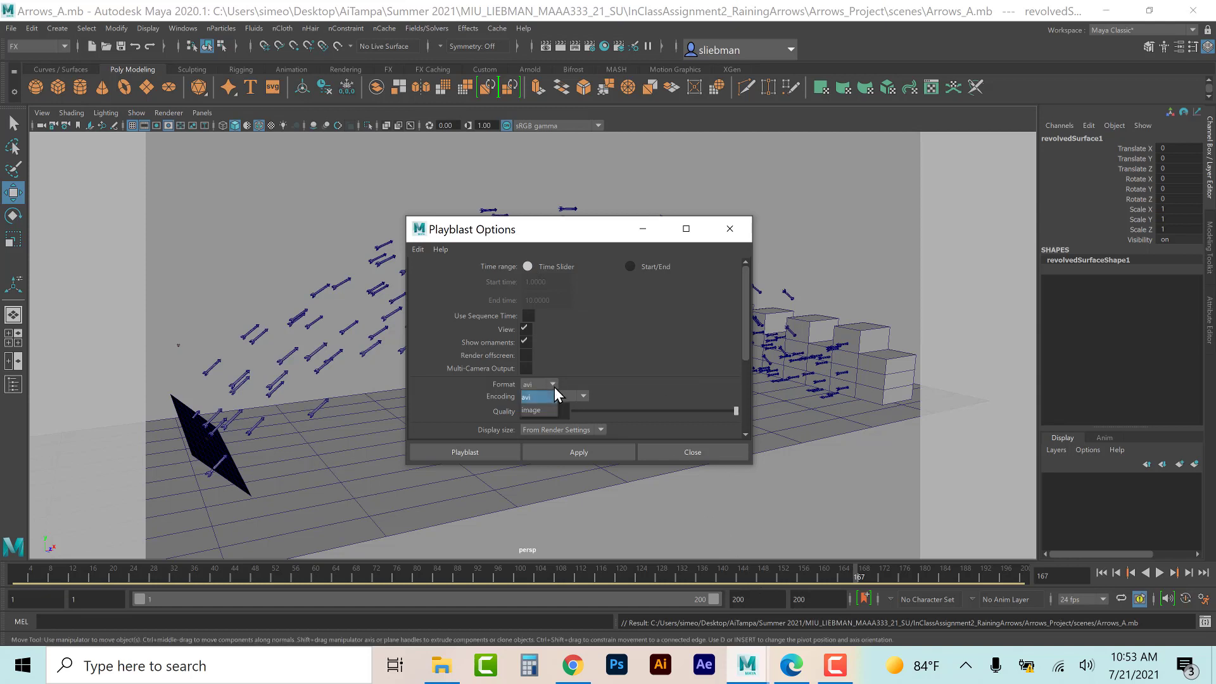
{"action": "left_click", "coordinate": [534, 396]}
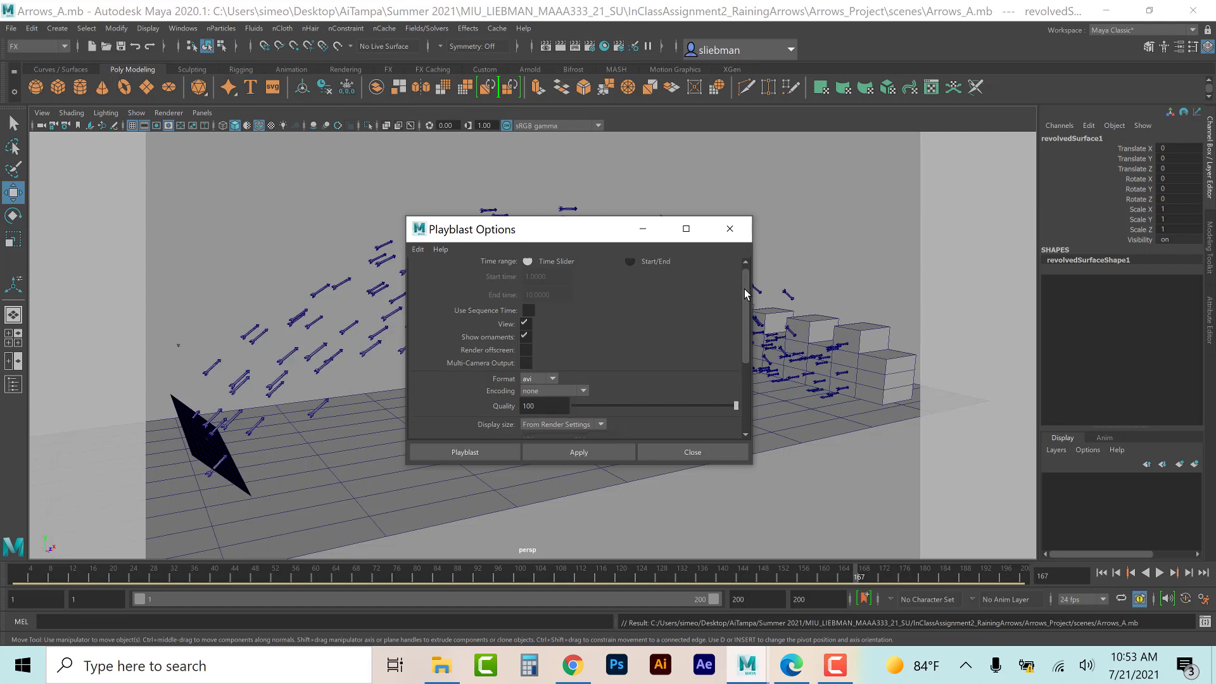
{"action": "scroll", "coordinate": [629, 343], "scroll_direction": "down", "scroll_amount": 3}
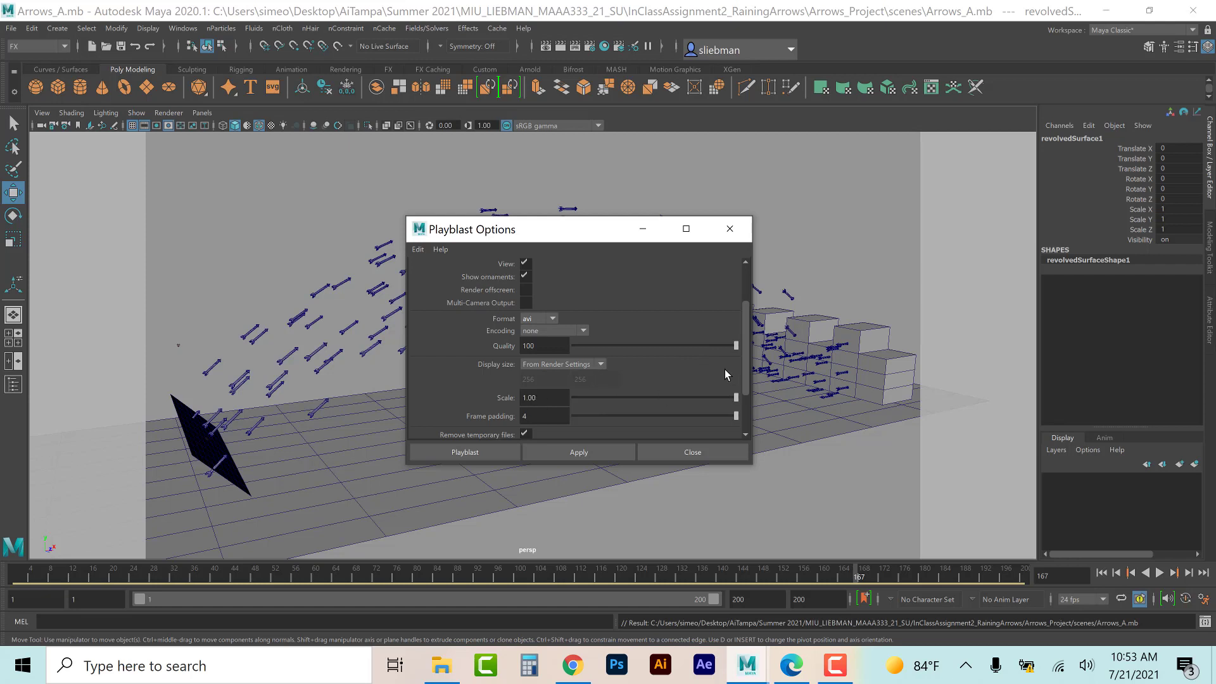
{"action": "scroll", "coordinate": [633, 393], "scroll_direction": "down", "scroll_amount": 3}
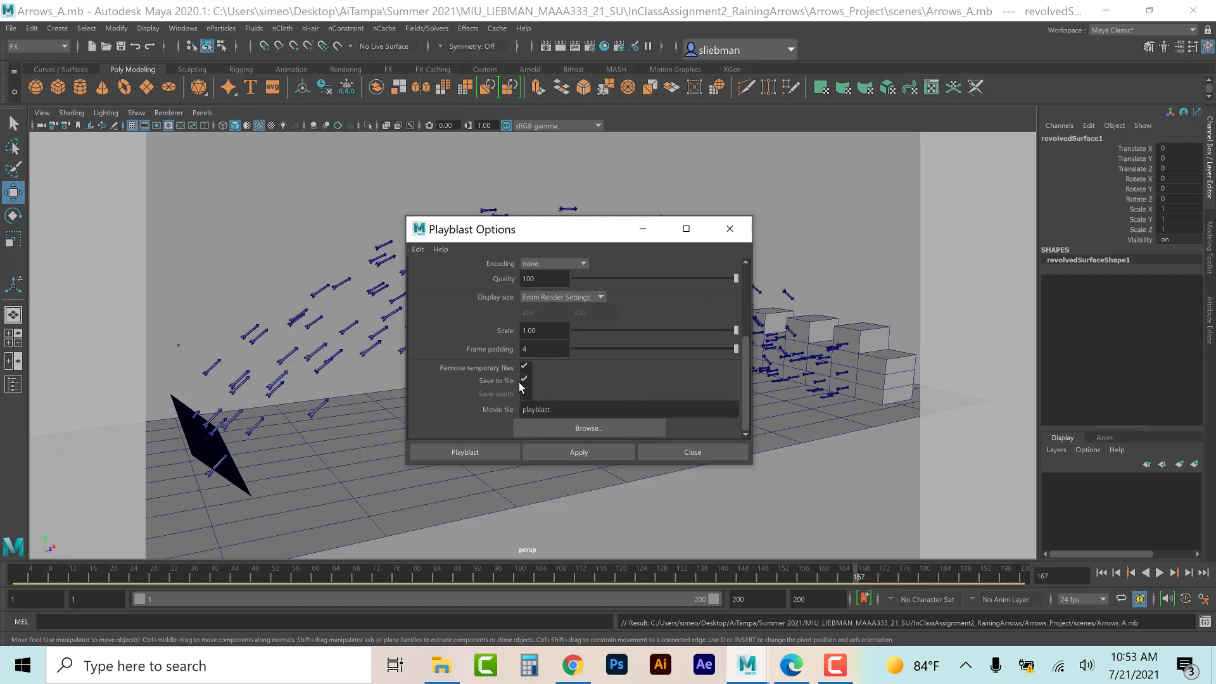
Step: Name the movie file Lastname_RainingArrows, create the playblast, and close the video player after viewing it
{"action": "left_click_drag", "start_coordinate": [567, 409], "coordinate": [472, 410]}
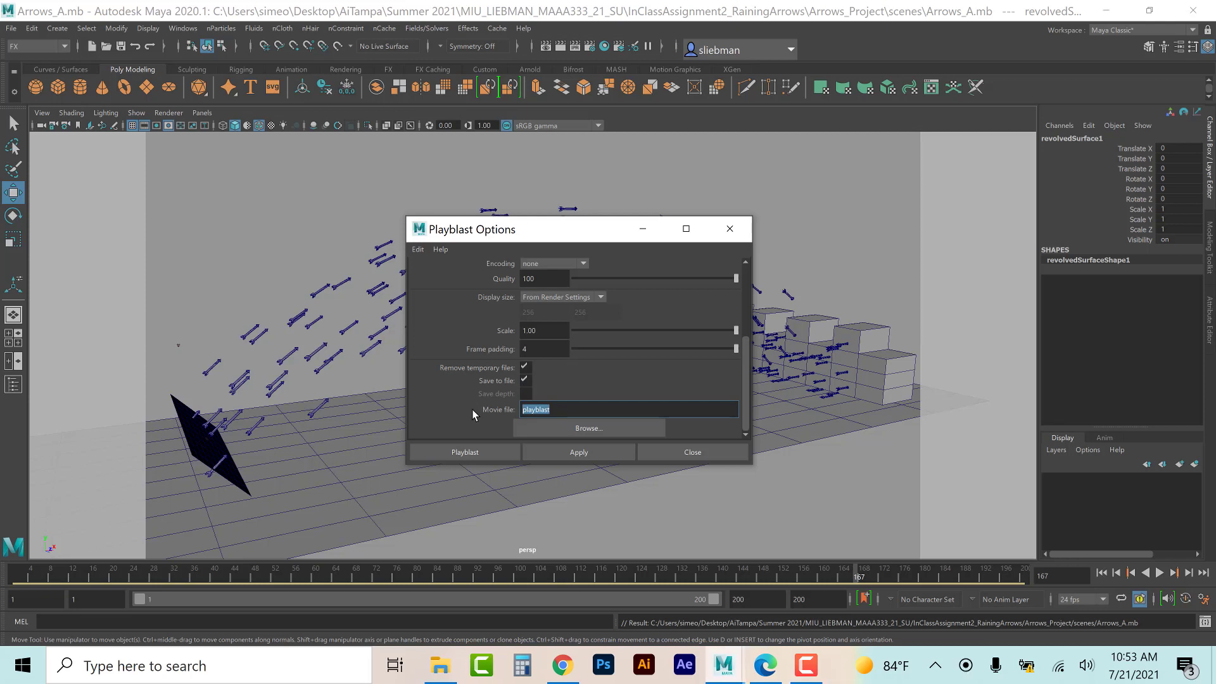
{"action": "type", "text": "Lastname_"}
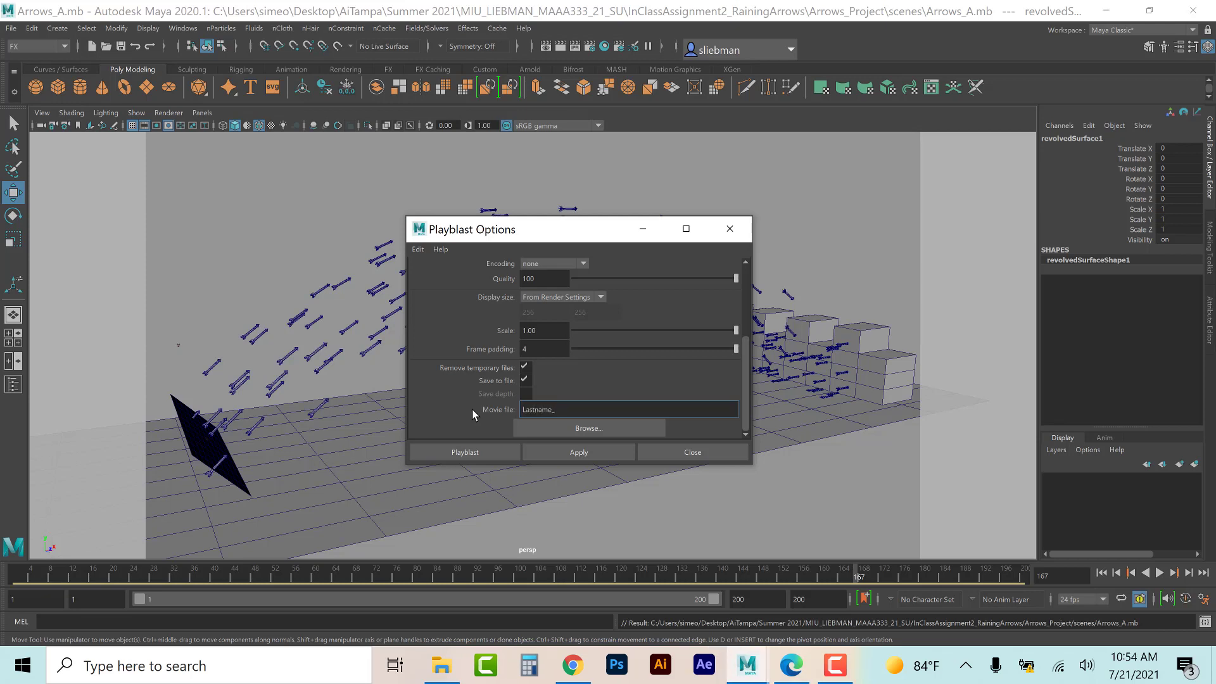
{"action": "type", "text": "RainingArrows"}
{"action": "left_click", "coordinate": [488, 454]}
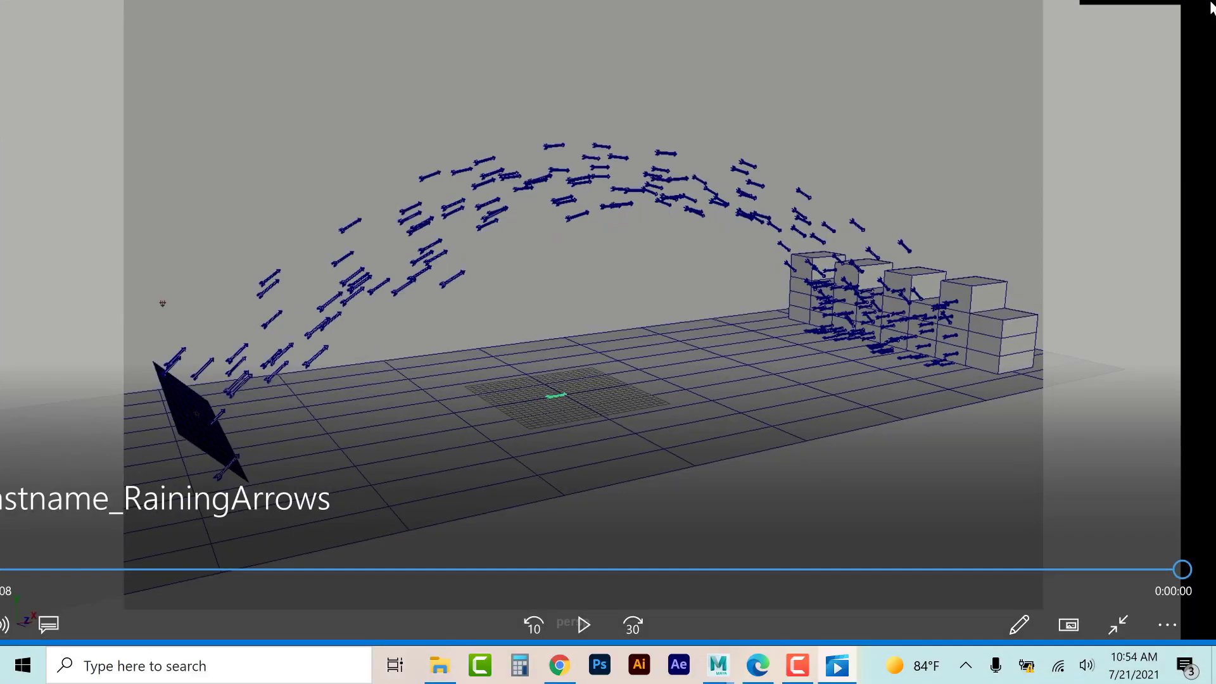
{"action": "key", "text": "alt+F4"}
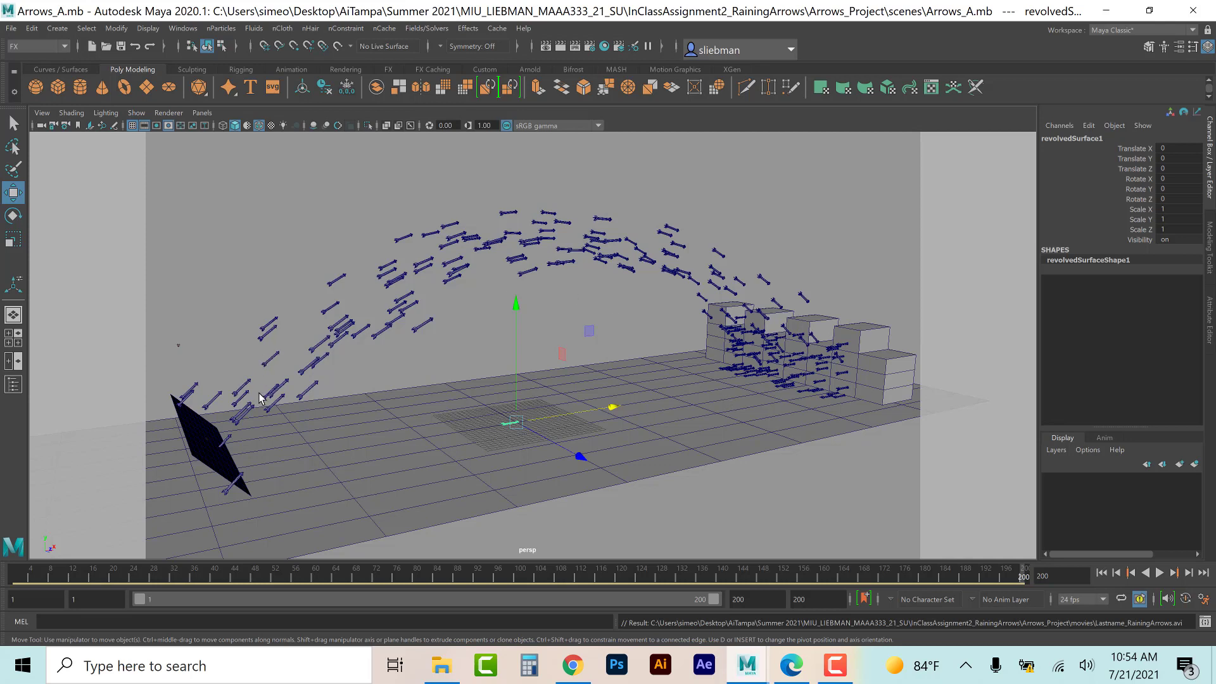
Step: Select the arrow particles and display the Basic Emitter Attributes of their Archers2 emitter
{"action": "left_click", "coordinate": [190, 436]}
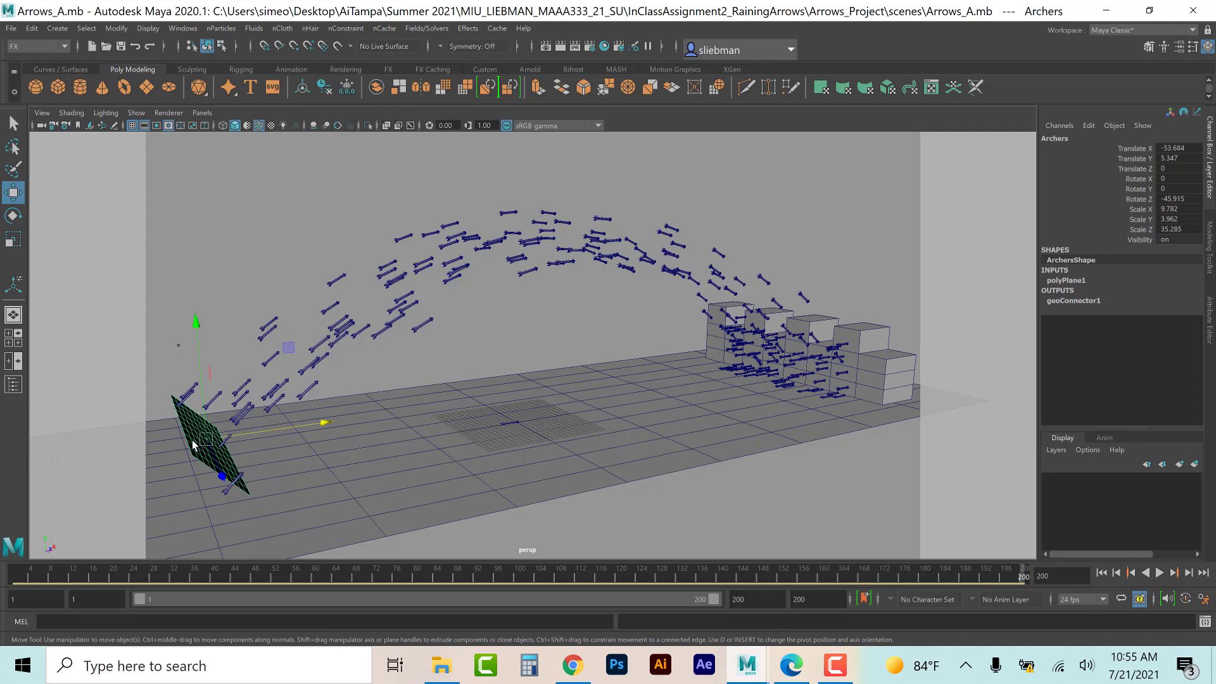
{"action": "key", "text": "ctrl+a"}
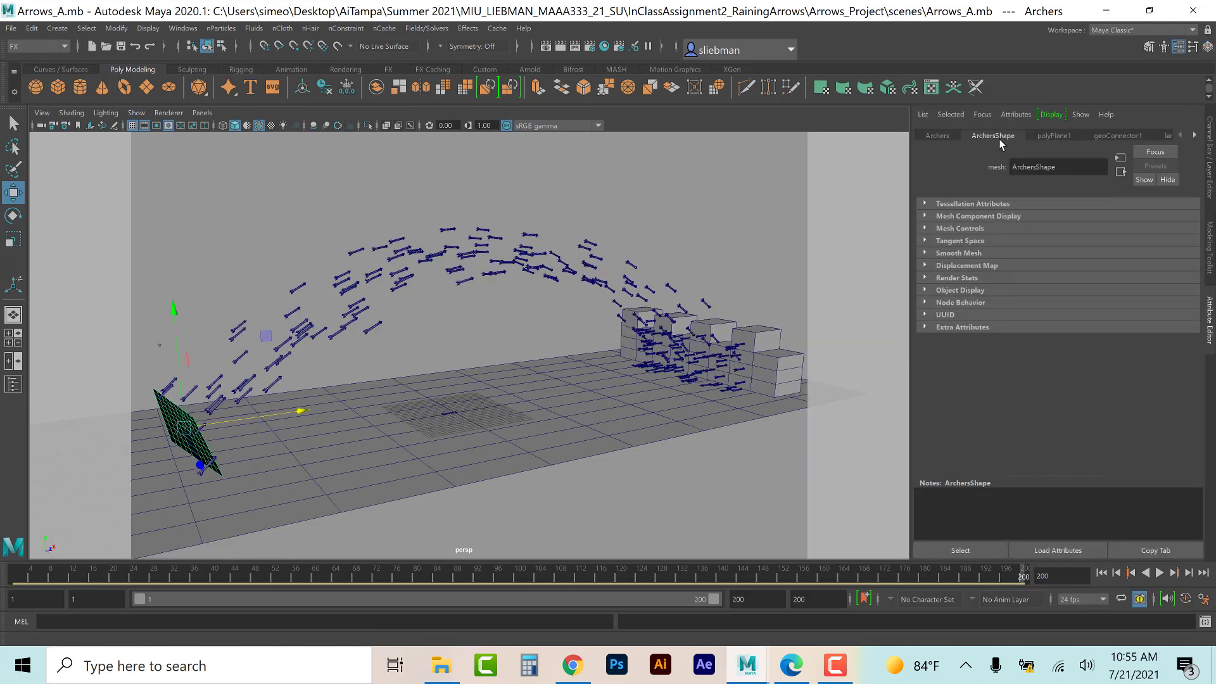
{"action": "left_click", "coordinate": [938, 136]}
{"action": "left_click", "coordinate": [993, 136]}
{"action": "left_click", "coordinate": [391, 313]}
{"action": "left_click", "coordinate": [1056, 136]}
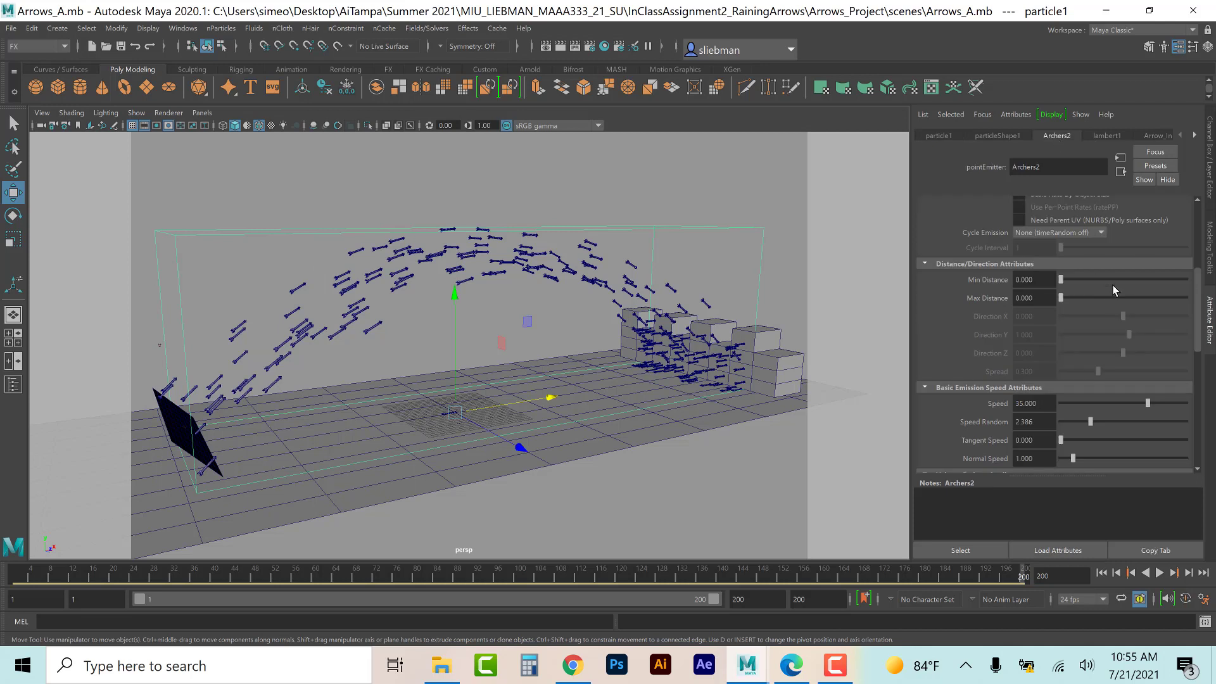
{"action": "left_click", "coordinate": [947, 374]}
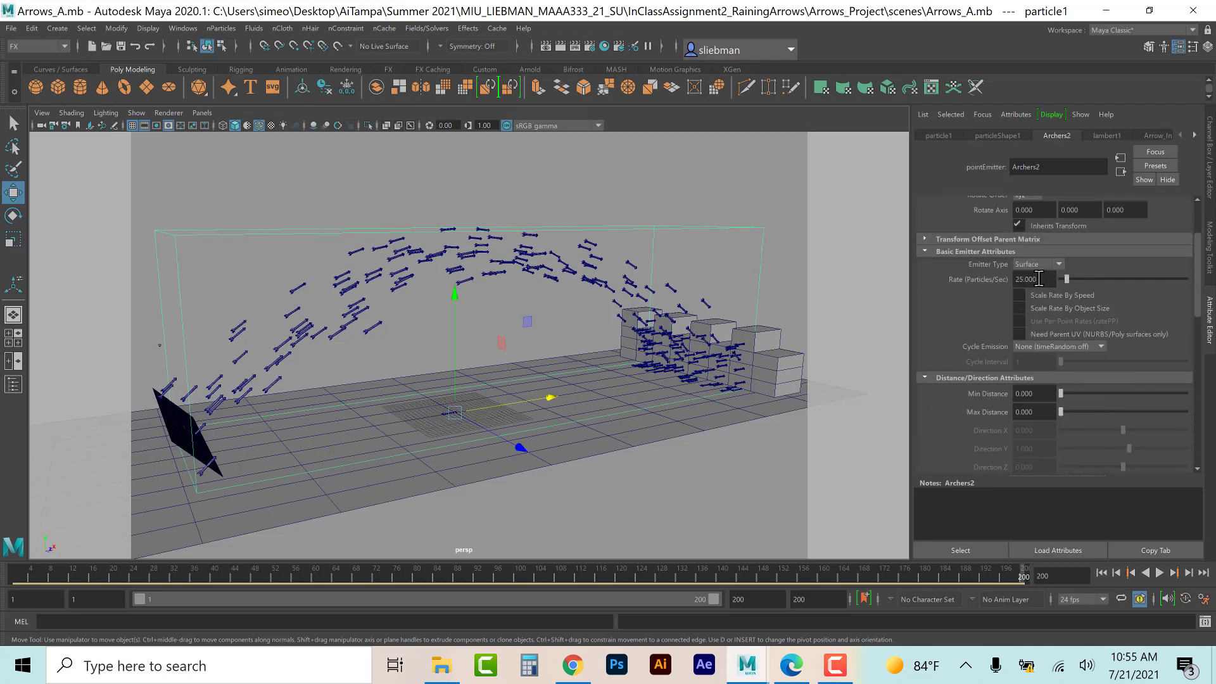
Step: Rewind the simulation, go to frame 7 and key the Archers2 emitter's Rate at 25
{"action": "left_click", "coordinate": [1102, 573]}
{"action": "left_click", "coordinate": [46, 578]}
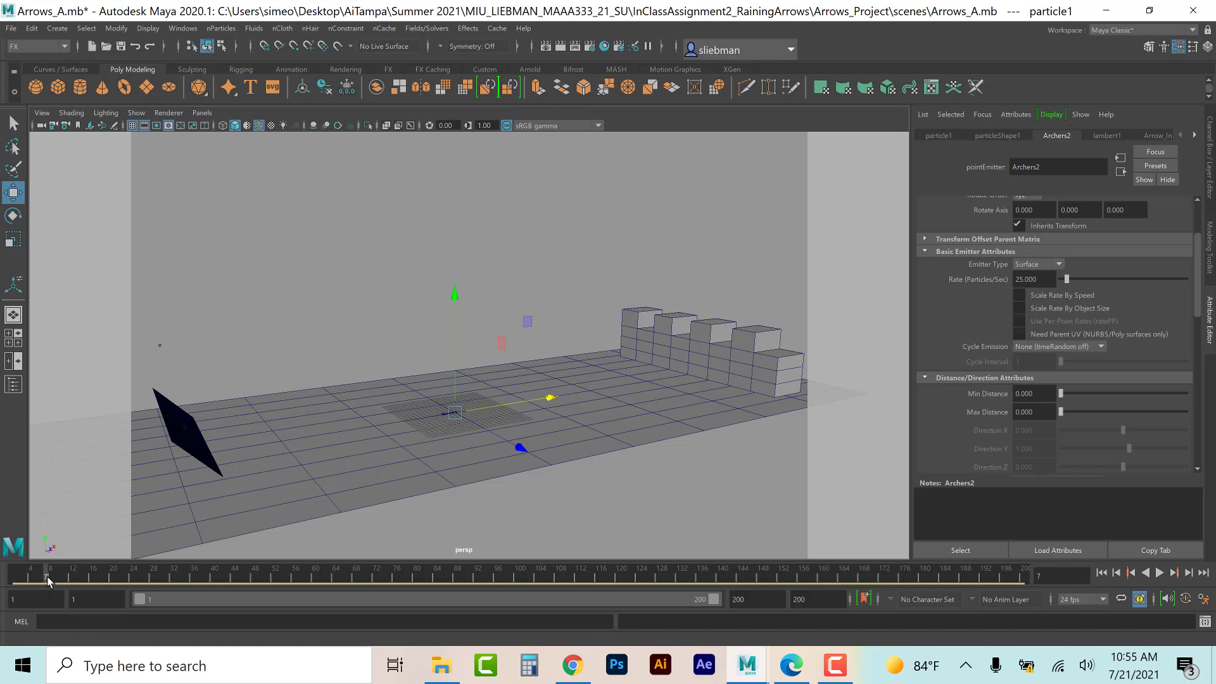
{"action": "right_click", "coordinate": [1043, 280]}
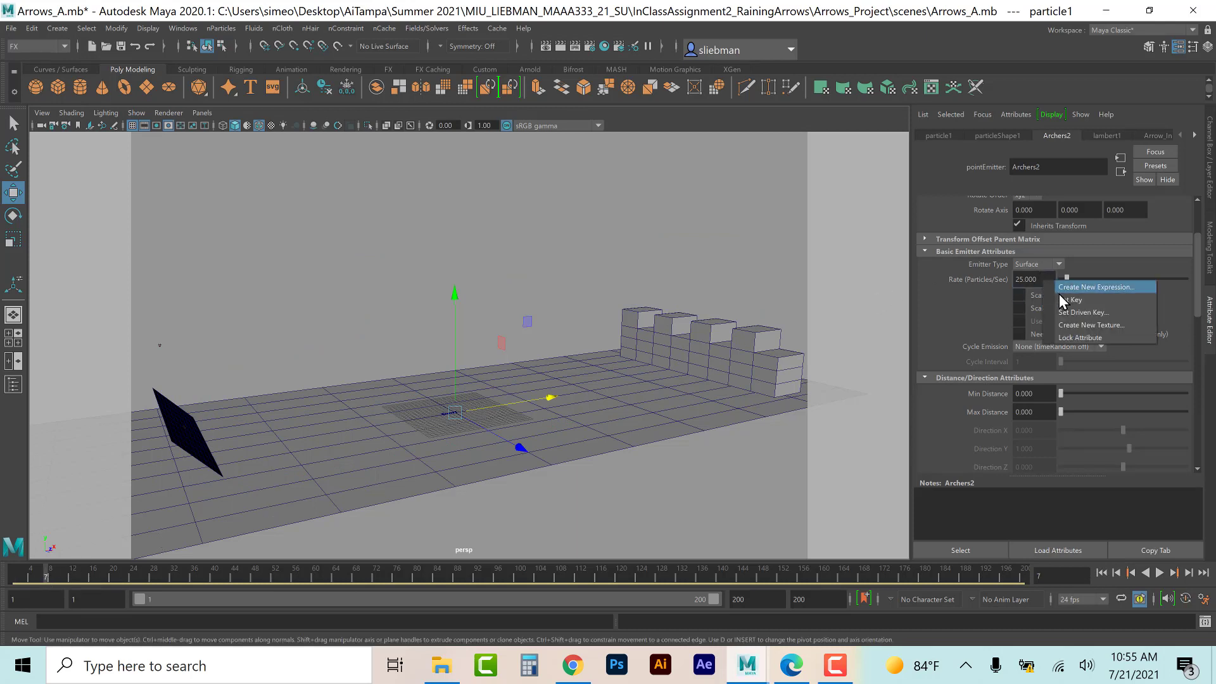
{"action": "left_click", "coordinate": [1062, 299]}
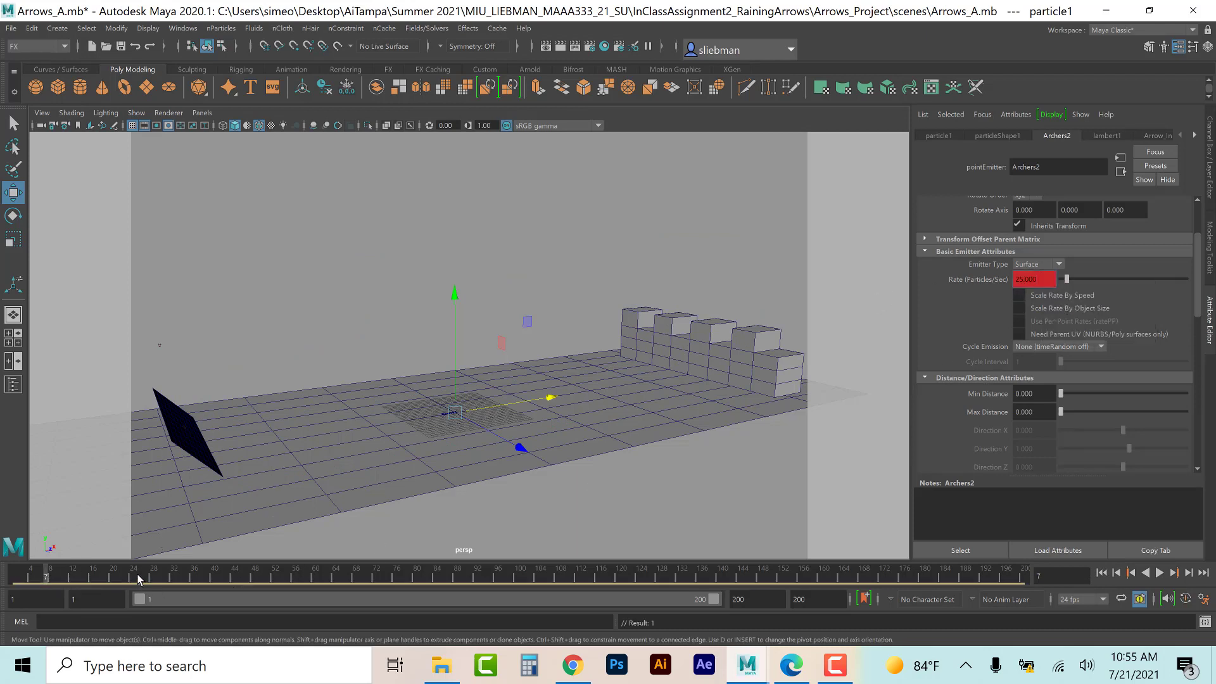
Step: Turn on automatic keyframing and set the emitter's Rate to 0 at frame 32
{"action": "left_click", "coordinate": [173, 578]}
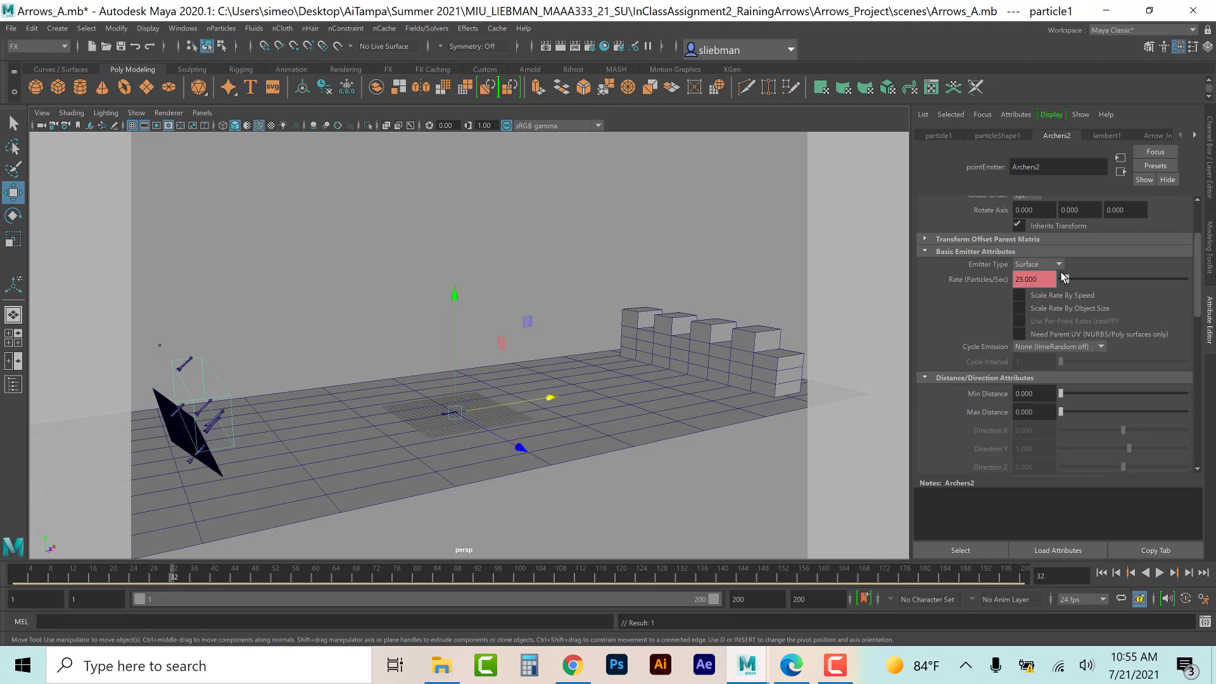
{"action": "left_click", "coordinate": [1186, 600]}
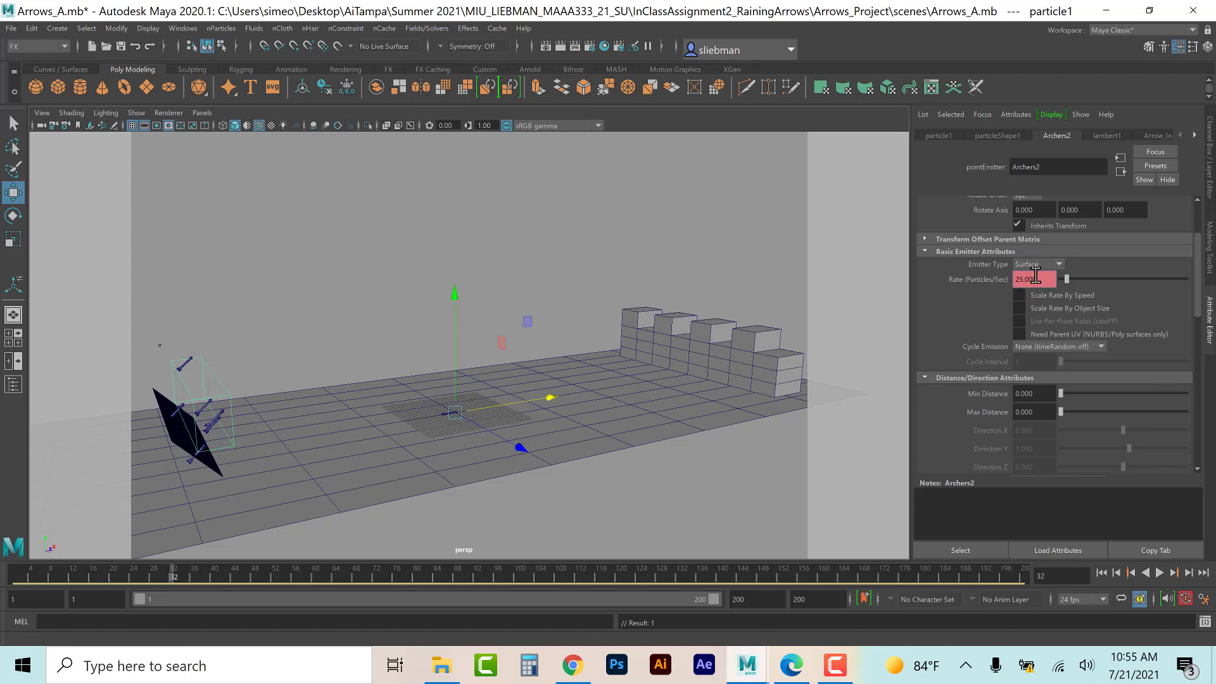
{"action": "type", "text": "0"}
{"action": "key", "text": "Return"}
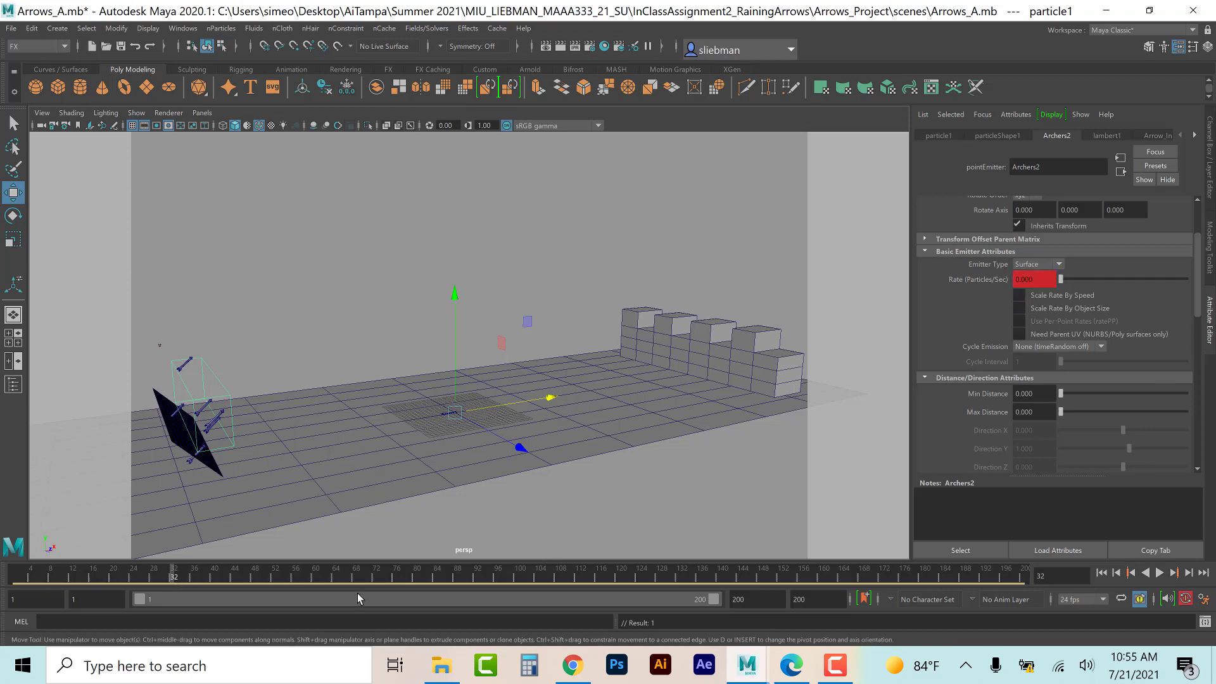
Step: Key the emitter's Rate at 0 on frame 62 and at 30 on frame 87
{"action": "left_click", "coordinate": [322, 573]}
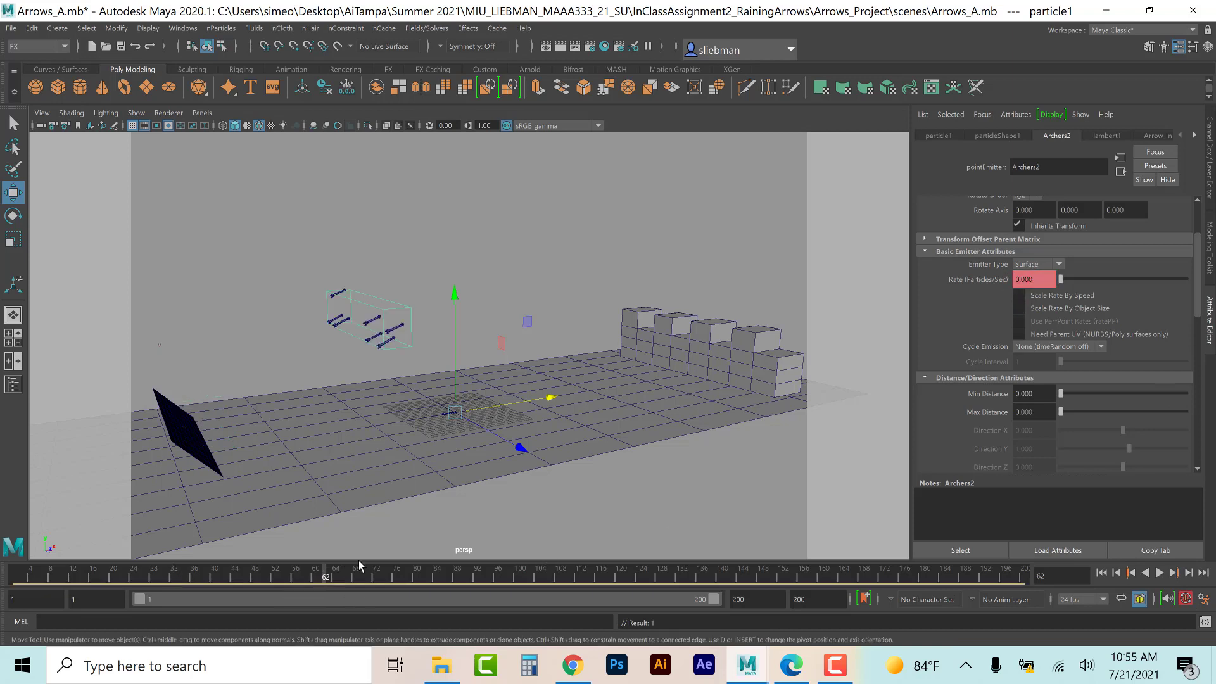
{"action": "right_click", "coordinate": [1033, 279]}
{"action": "left_click", "coordinate": [1046, 298]}
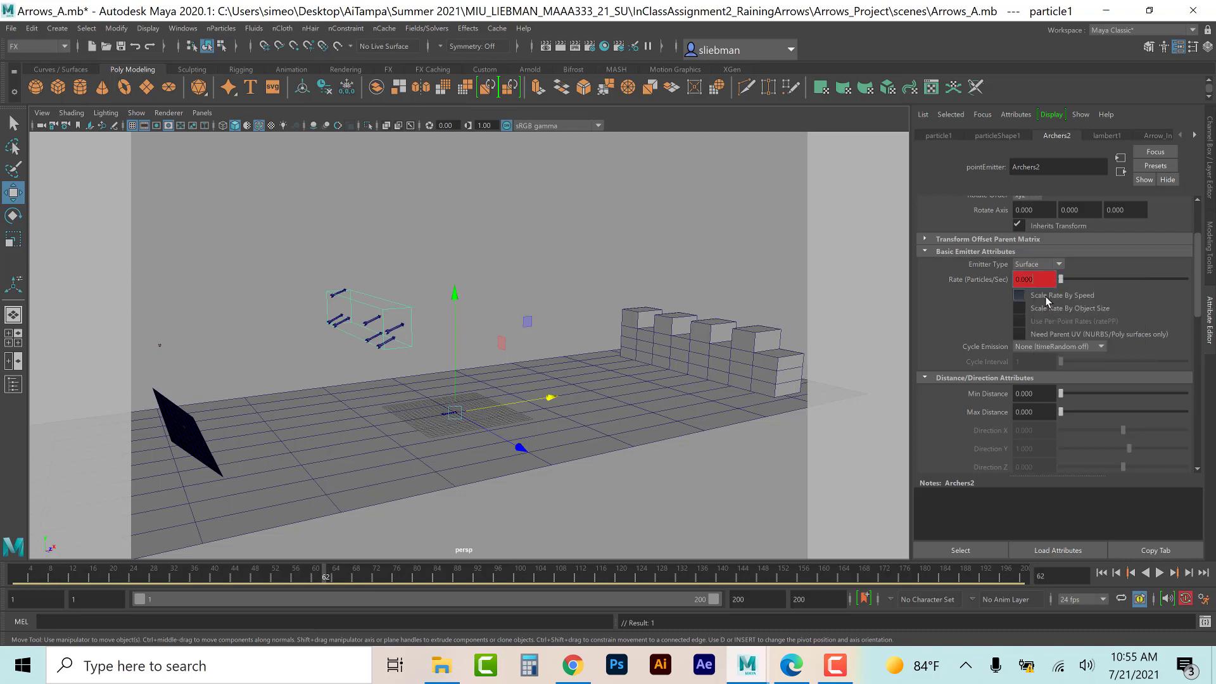
{"action": "left_click", "coordinate": [450, 577]}
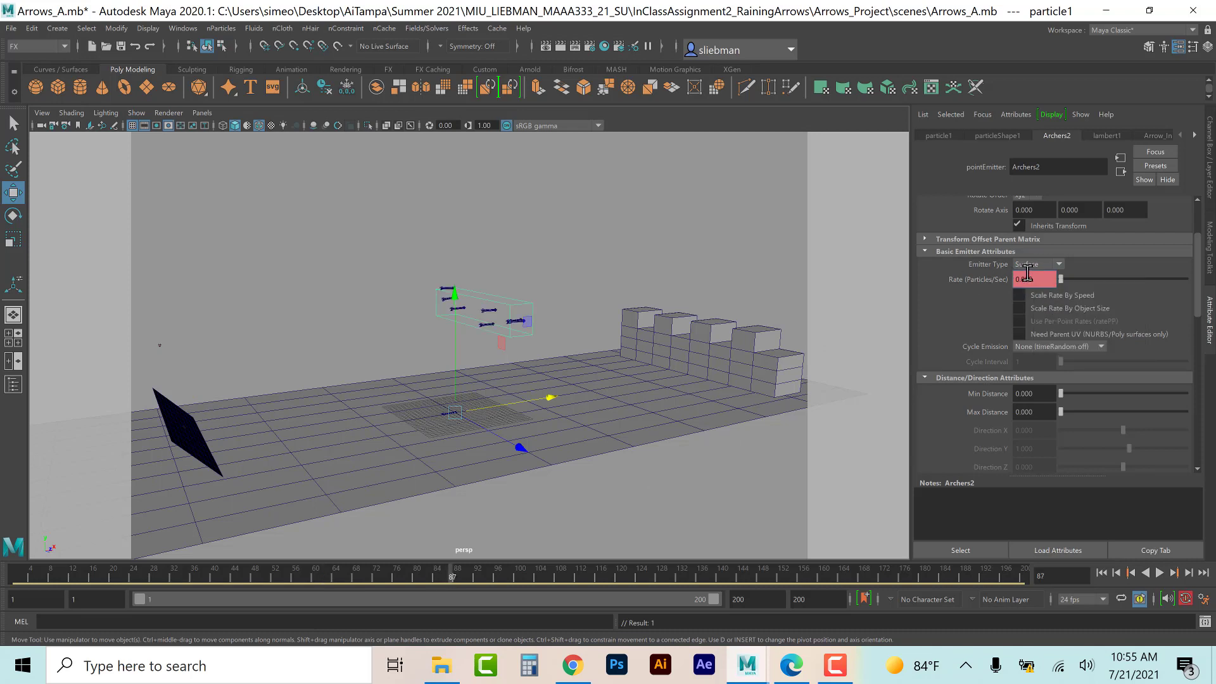
{"action": "left_click", "coordinate": [1046, 278]}
{"action": "type", "text": "30"}
{"action": "key", "text": "Return"}
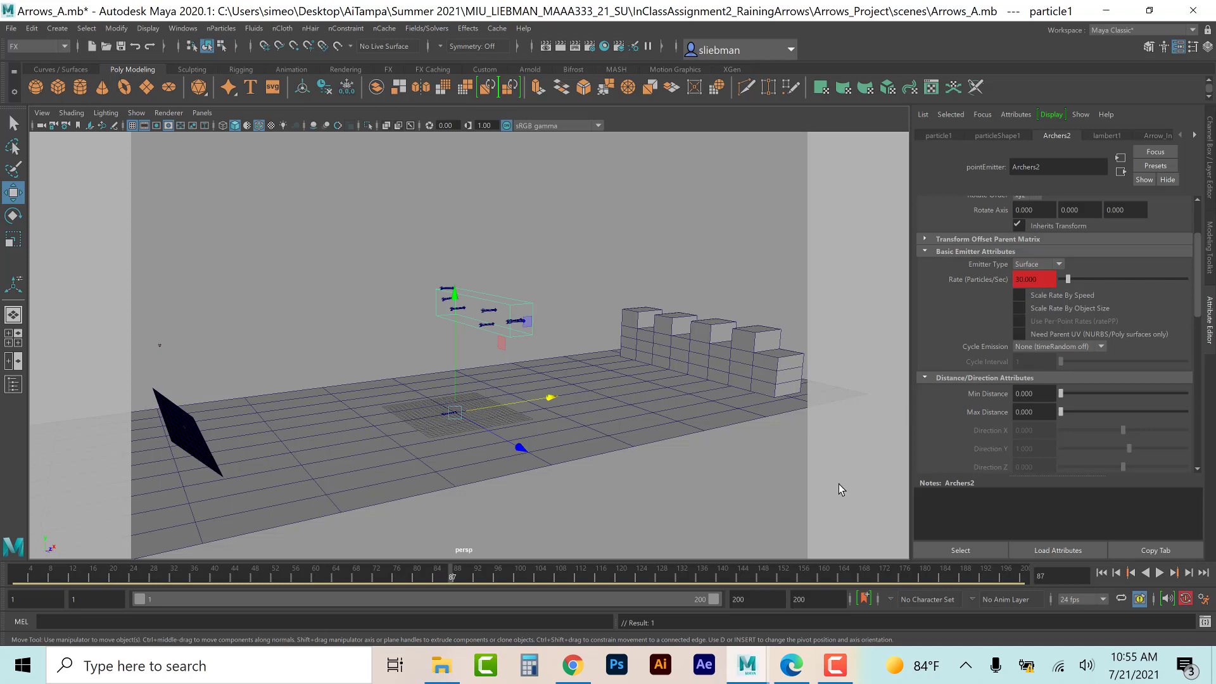
Step: Key the emitter's Rate at 0 on frame 115 and at 30 on frame 143
{"action": "left_click", "coordinate": [594, 578]}
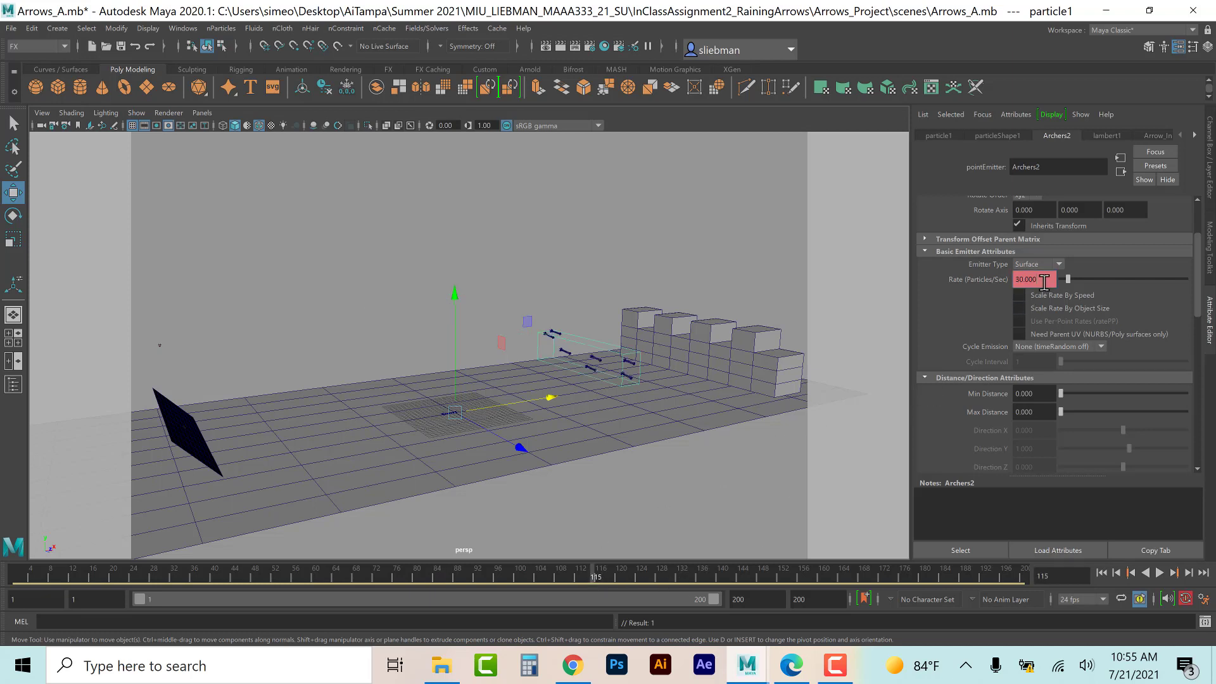
{"action": "key", "text": "Return"}
{"action": "left_click", "coordinate": [736, 573]}
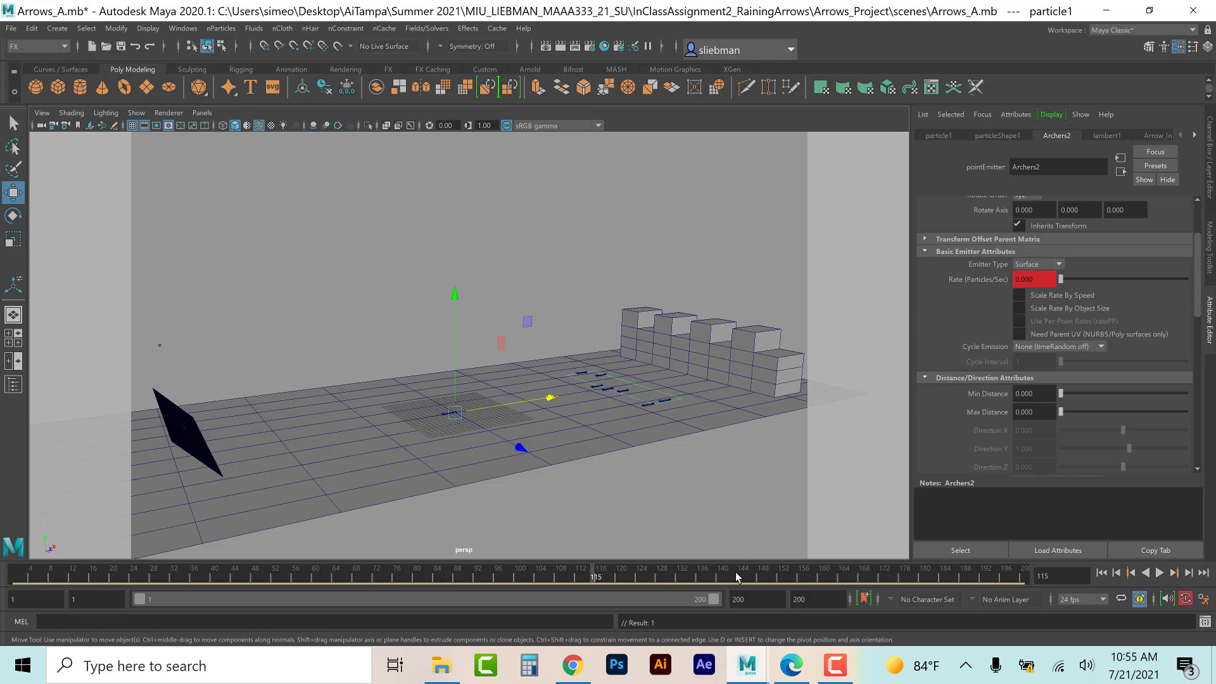
{"action": "left_click", "coordinate": [1033, 279]}
{"action": "type", "text": "3"}
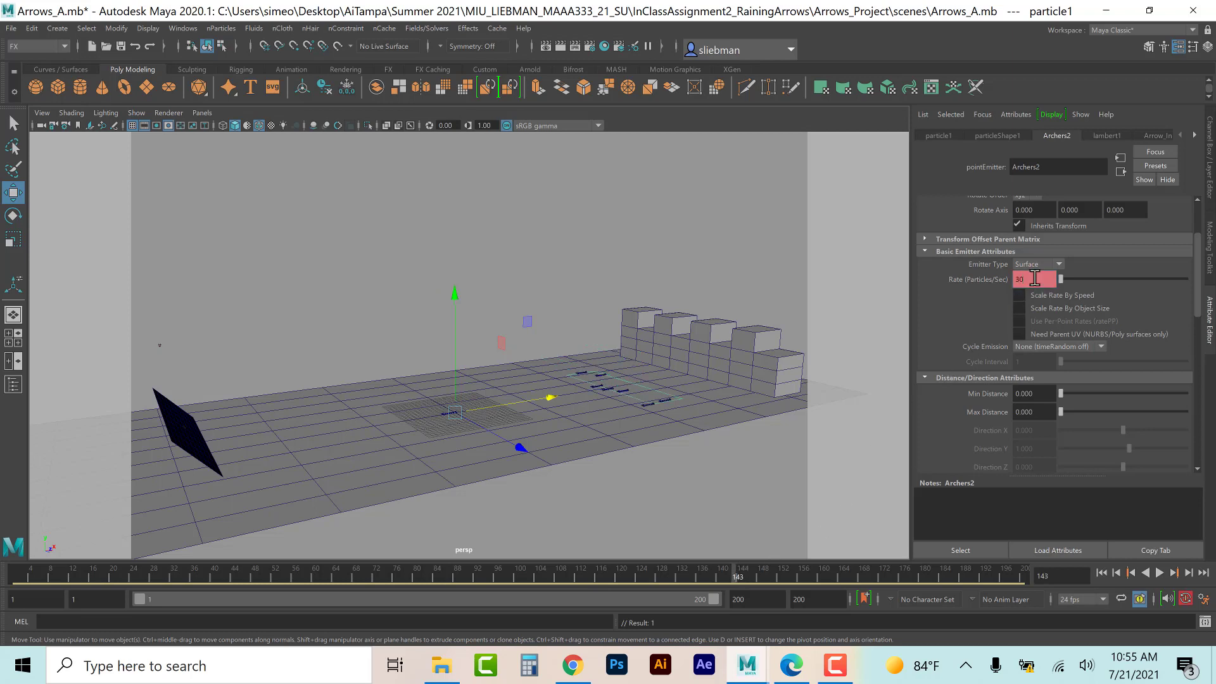
{"action": "type", "text": "0"}
{"action": "key", "text": "Return"}
Step: Set the emitter's Rate to 0 at frame 168
{"action": "left_click", "coordinate": [862, 574]}
{"action": "left_click", "coordinate": [1040, 279]}
{"action": "type", "text": "0"}
{"action": "key", "text": "Return"}
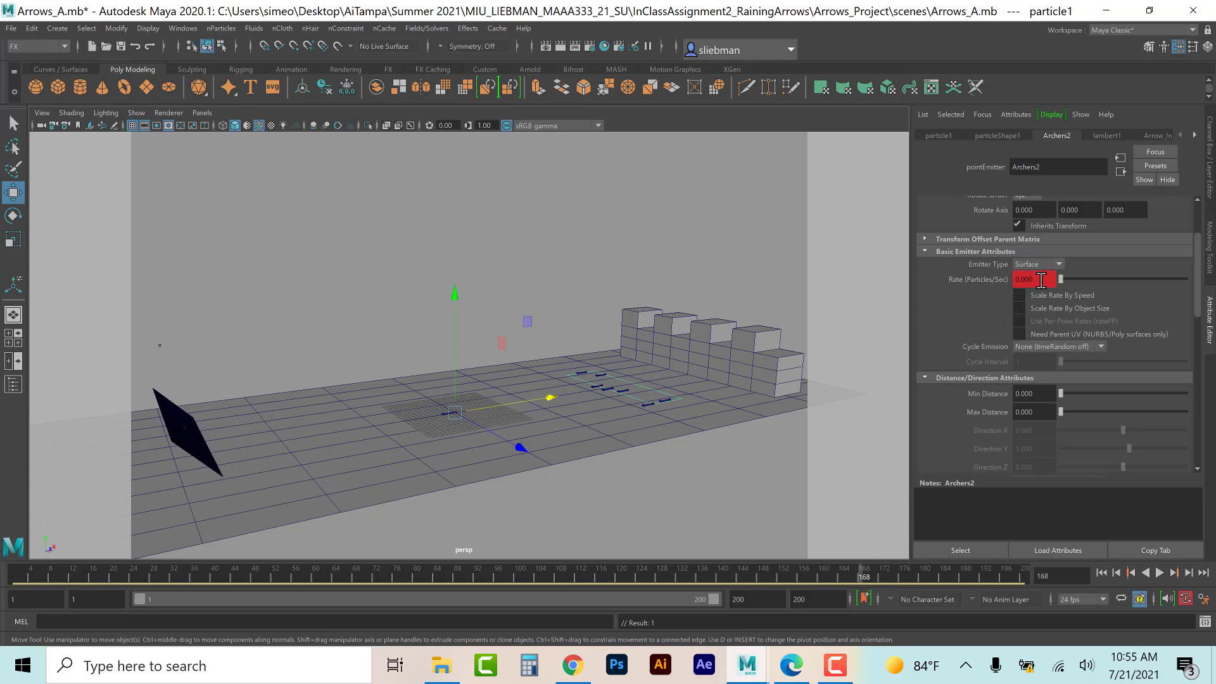
Step: Play the simulation from the first frame to check the arrow volleys, then stop playback
{"action": "left_click", "coordinate": [1101, 573]}
{"action": "left_click", "coordinate": [1159, 572]}
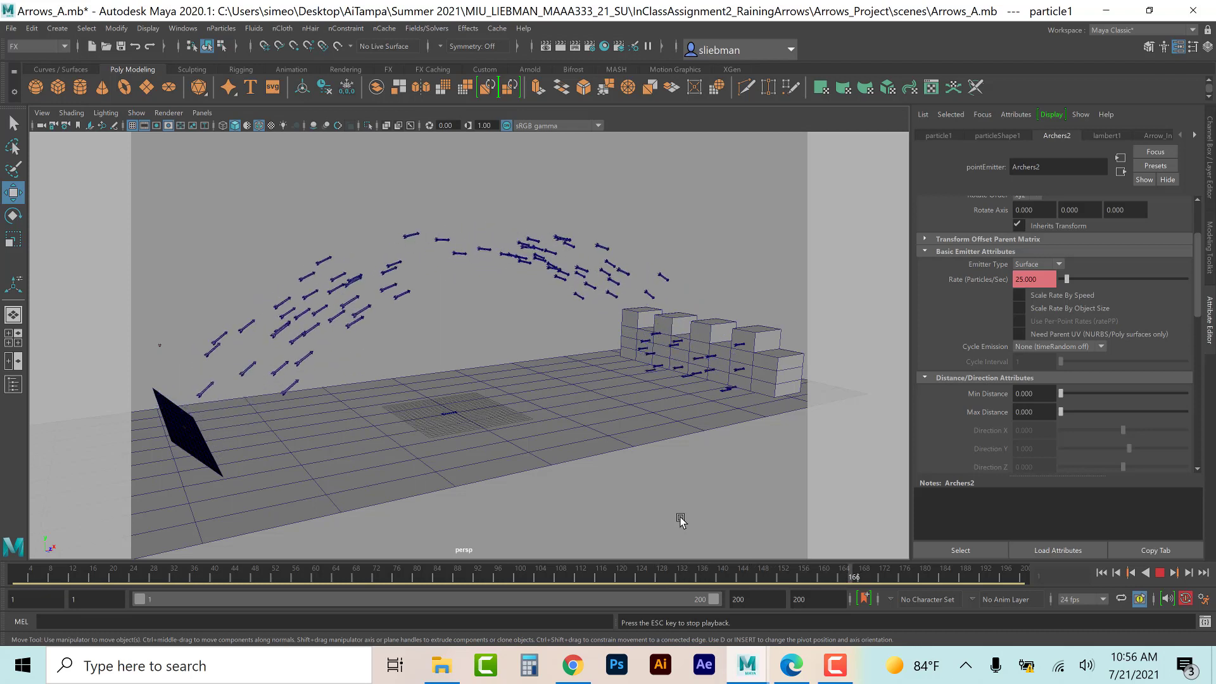
{"action": "left_click", "coordinate": [1159, 573]}
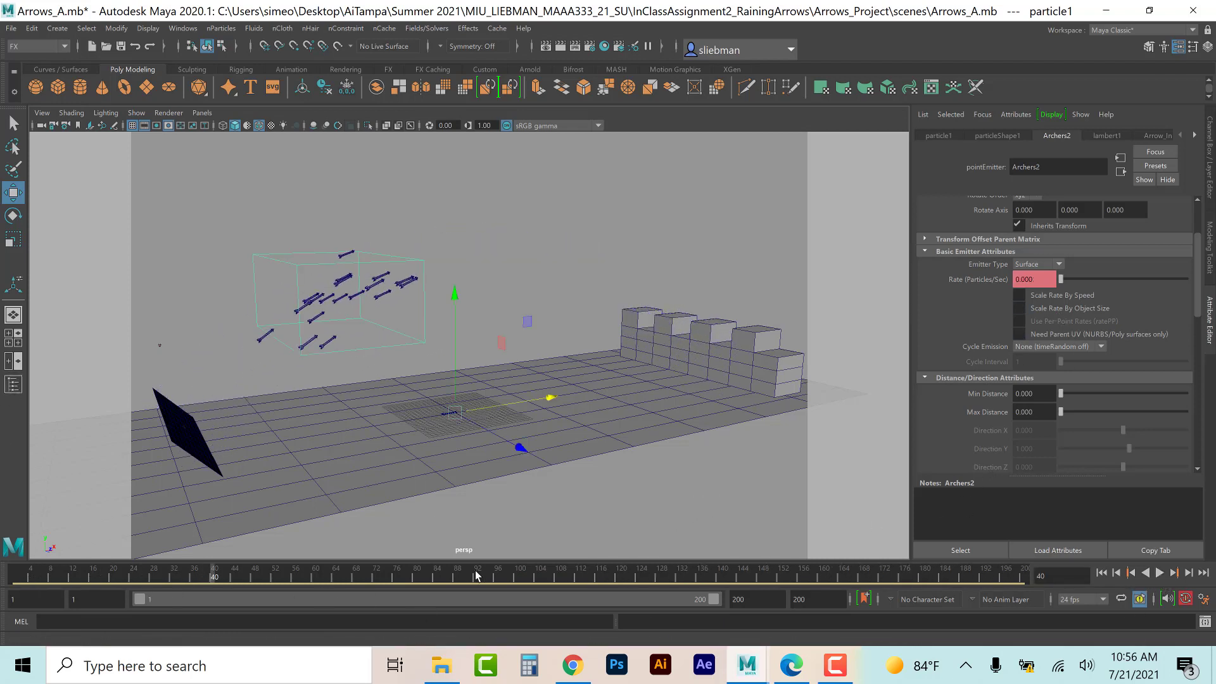
Step: Show the Outliner, select the Archers2 emitter under Archers, and set its Rate to 60 on the key preceding frame 32
{"action": "left_click", "coordinate": [14, 384]}
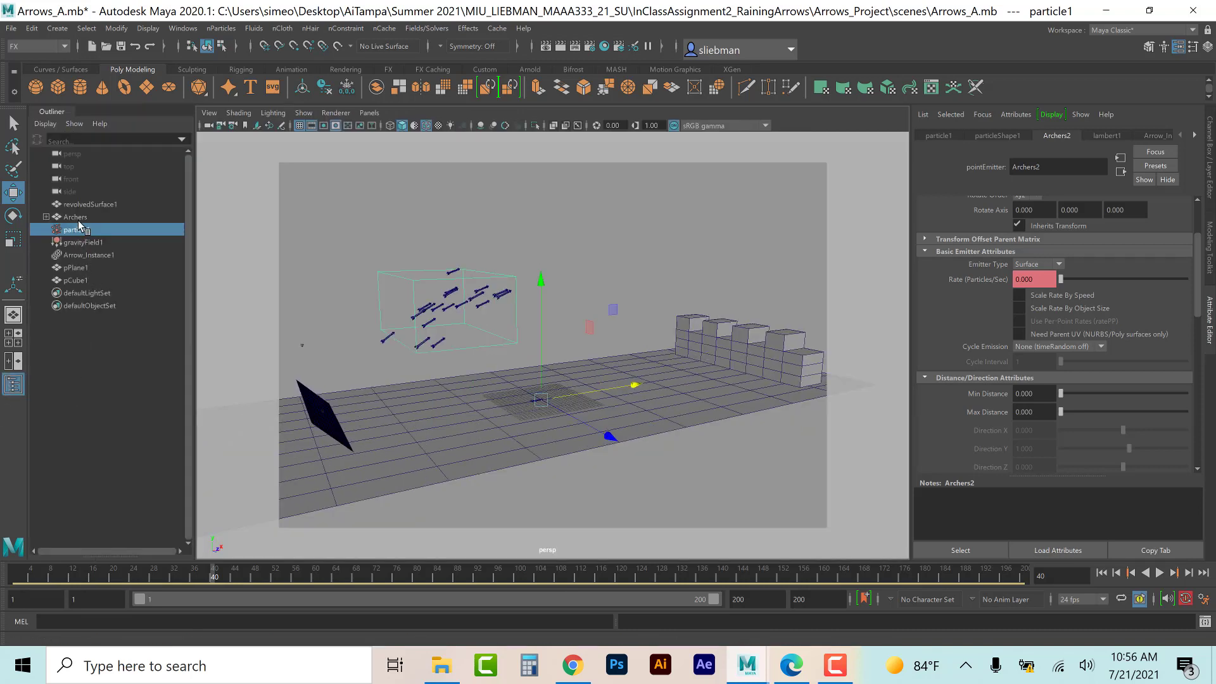
{"action": "left_click", "coordinate": [76, 218]}
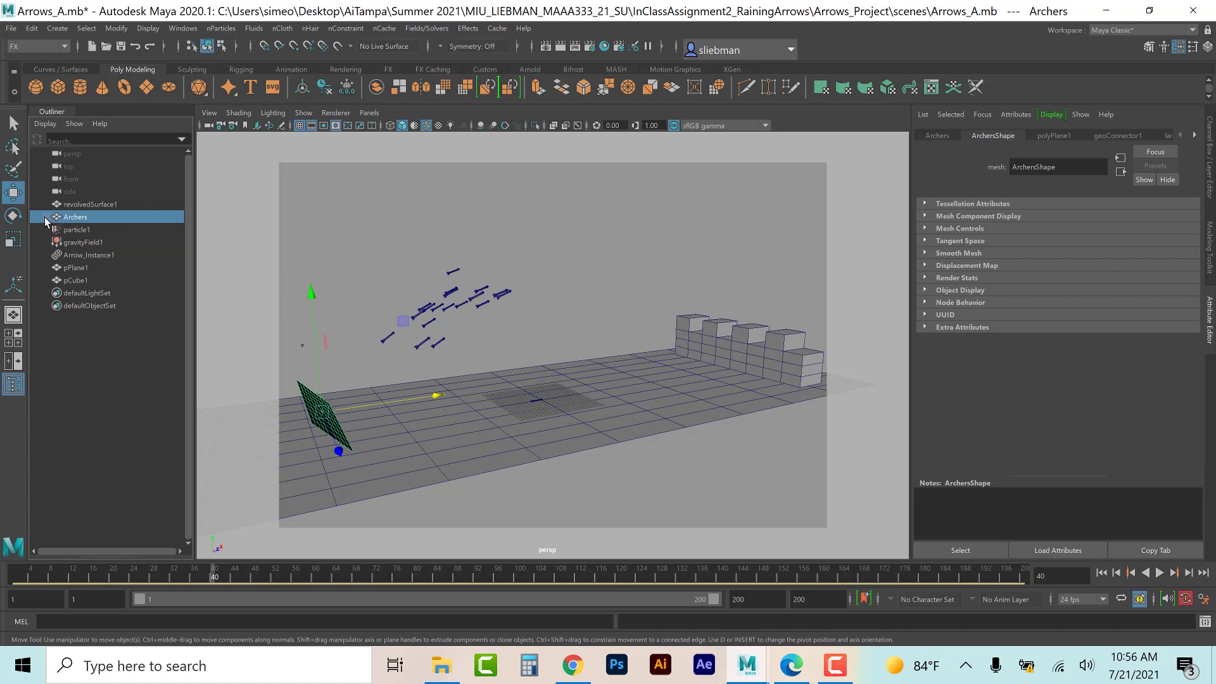
{"action": "left_click", "coordinate": [47, 217]}
{"action": "left_click", "coordinate": [81, 229]}
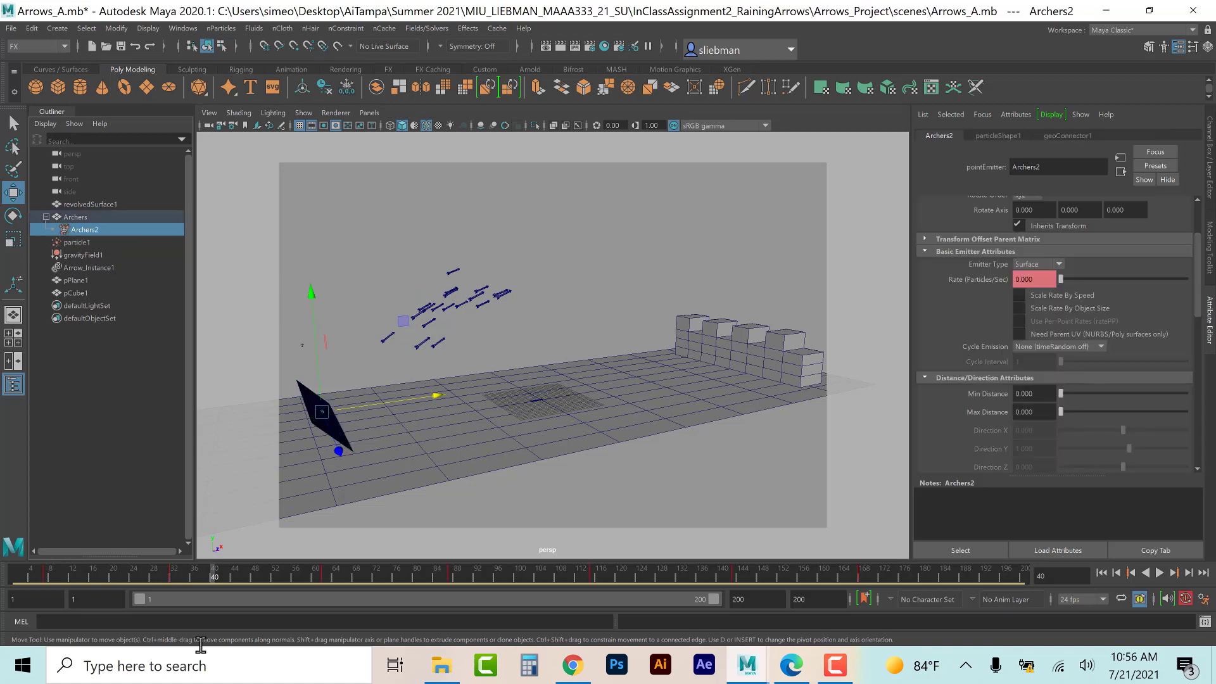
{"action": "left_click", "coordinate": [1130, 572]}
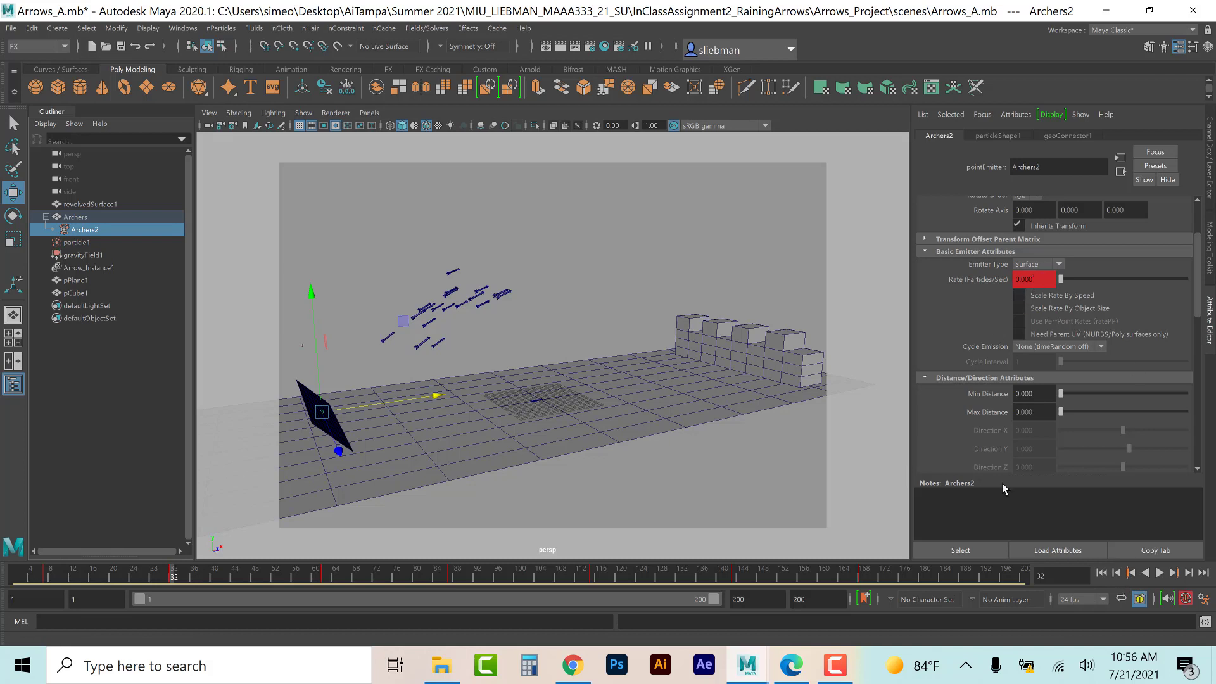
{"action": "left_click", "coordinate": [1130, 574]}
{"action": "double_click", "coordinate": [1046, 279]}
{"action": "type", "text": "60"}
{"action": "key", "text": "Return"}
Step: Set the Archers2 emitter's Rate to 60 on the keyframe at frame 87
{"action": "left_click", "coordinate": [1173, 574]}
{"action": "left_click", "coordinate": [1173, 574]}
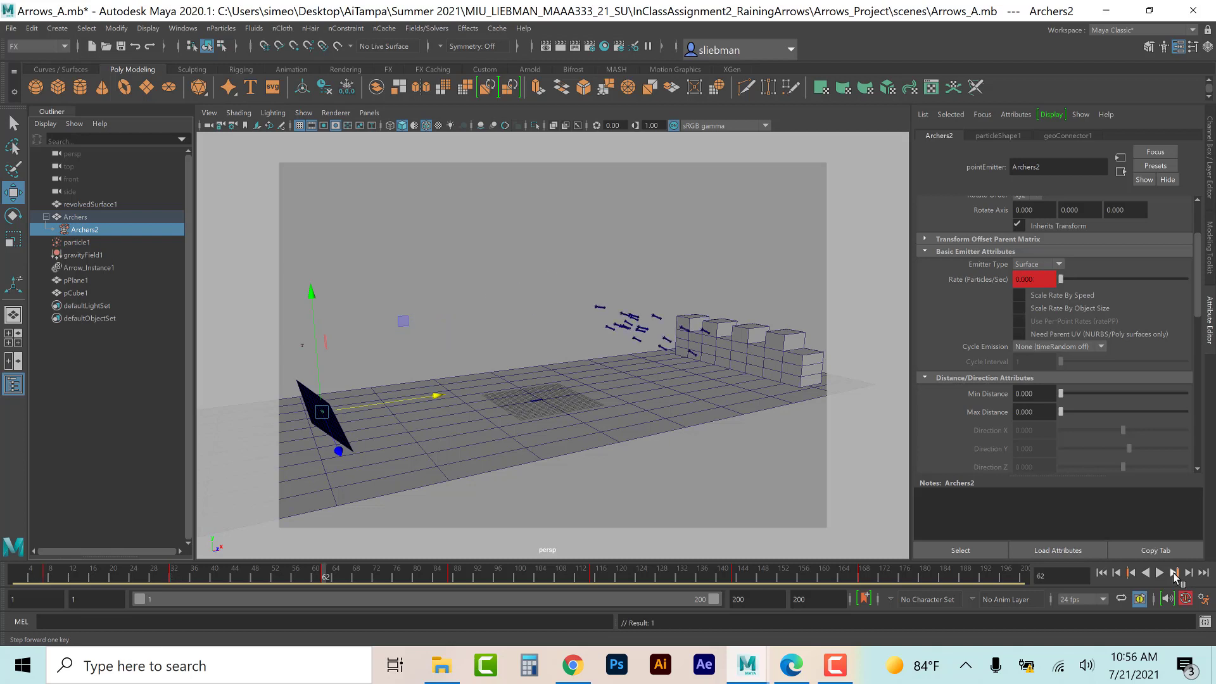
{"action": "left_click", "coordinate": [1173, 574]}
{"action": "left_click", "coordinate": [1051, 279]}
{"action": "type", "text": "60"}
{"action": "key", "text": "Return"}
Step: Play the simulation from the first frame to check the denser arrow volleys, then stop playback
{"action": "left_click", "coordinate": [1101, 573]}
{"action": "left_click", "coordinate": [1158, 573]}
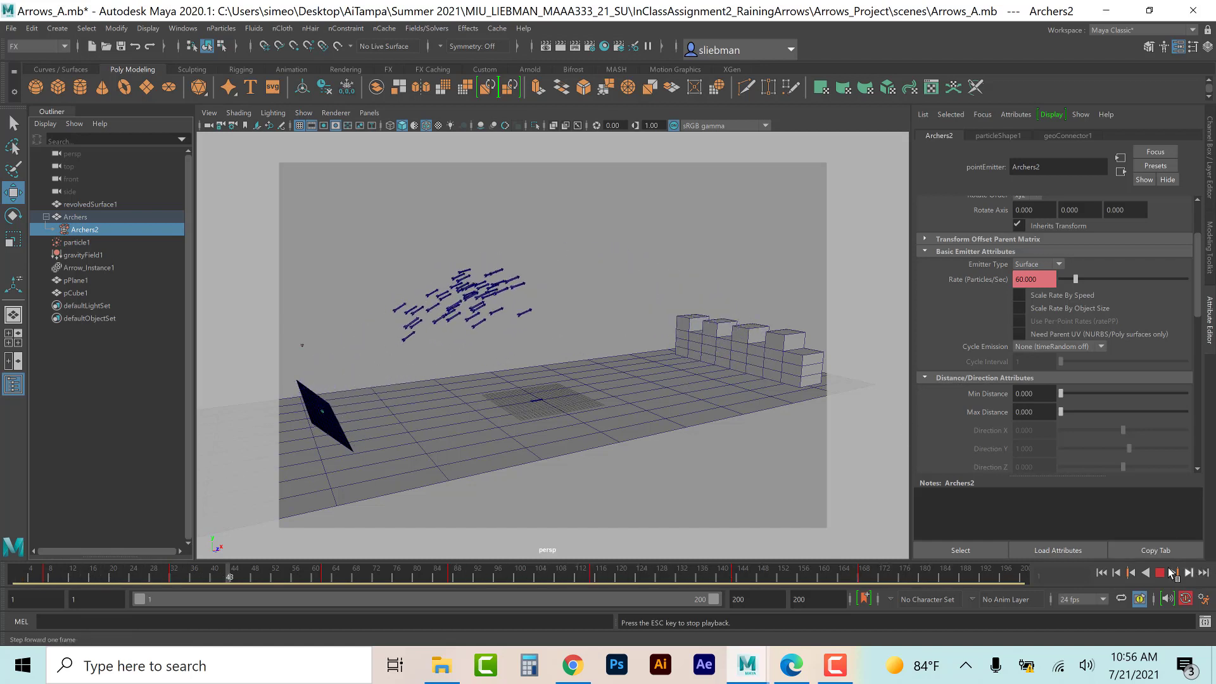
{"action": "key", "text": "Escape"}
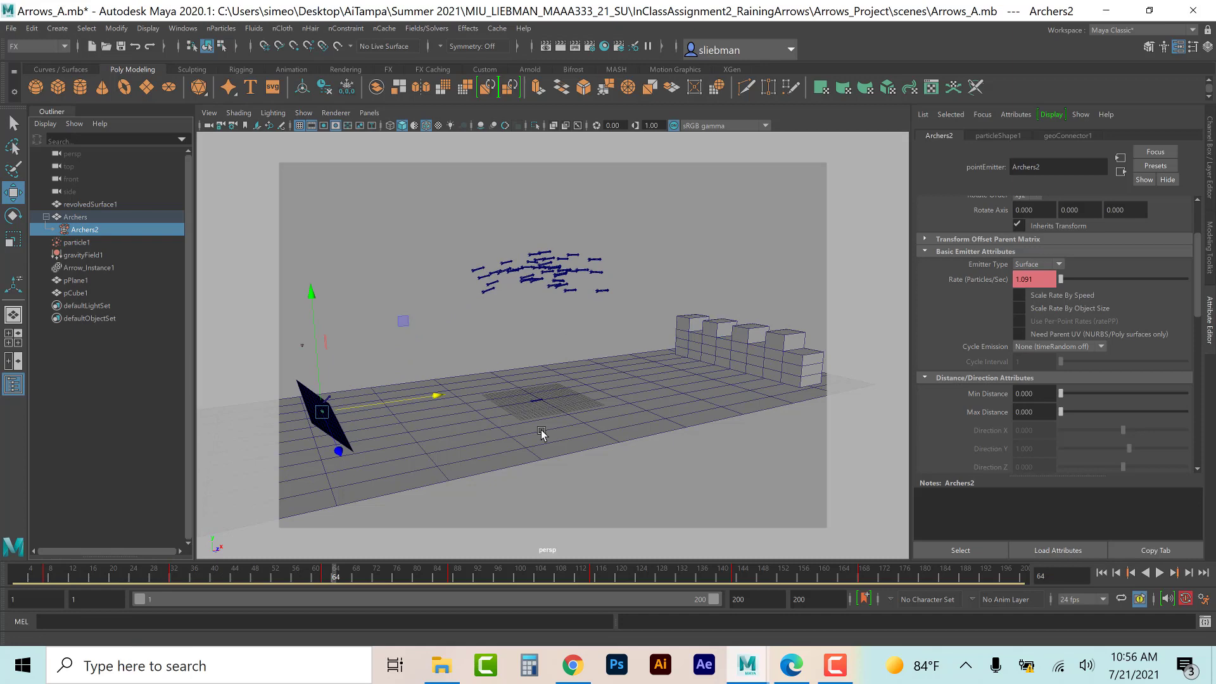
Step: Select the Archers plane and add a nonlinear Bend deformer to it from the Modeling tool set
{"action": "left_click", "coordinate": [317, 430]}
{"action": "left_click_drag", "start_coordinate": [481, 423], "coordinate": [304, 388], "text": "alt"}
{"action": "key", "text": "f"}
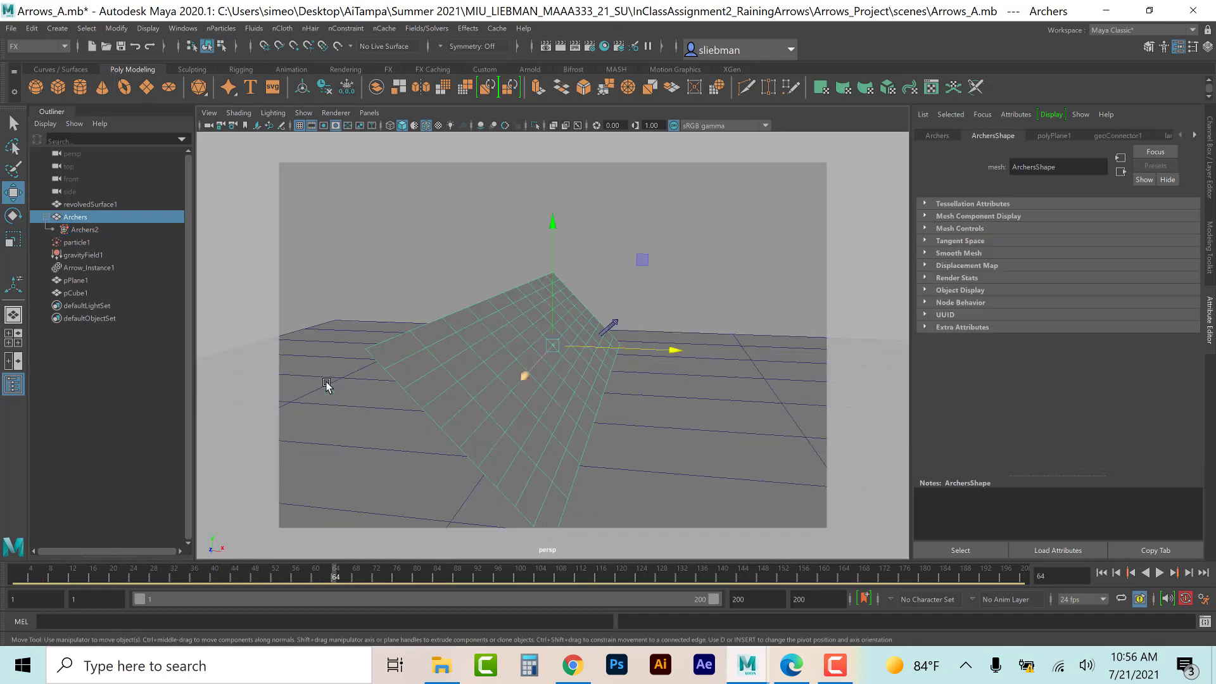
{"action": "scroll", "coordinate": [483, 388], "scroll_direction": "down", "scroll_amount": 5}
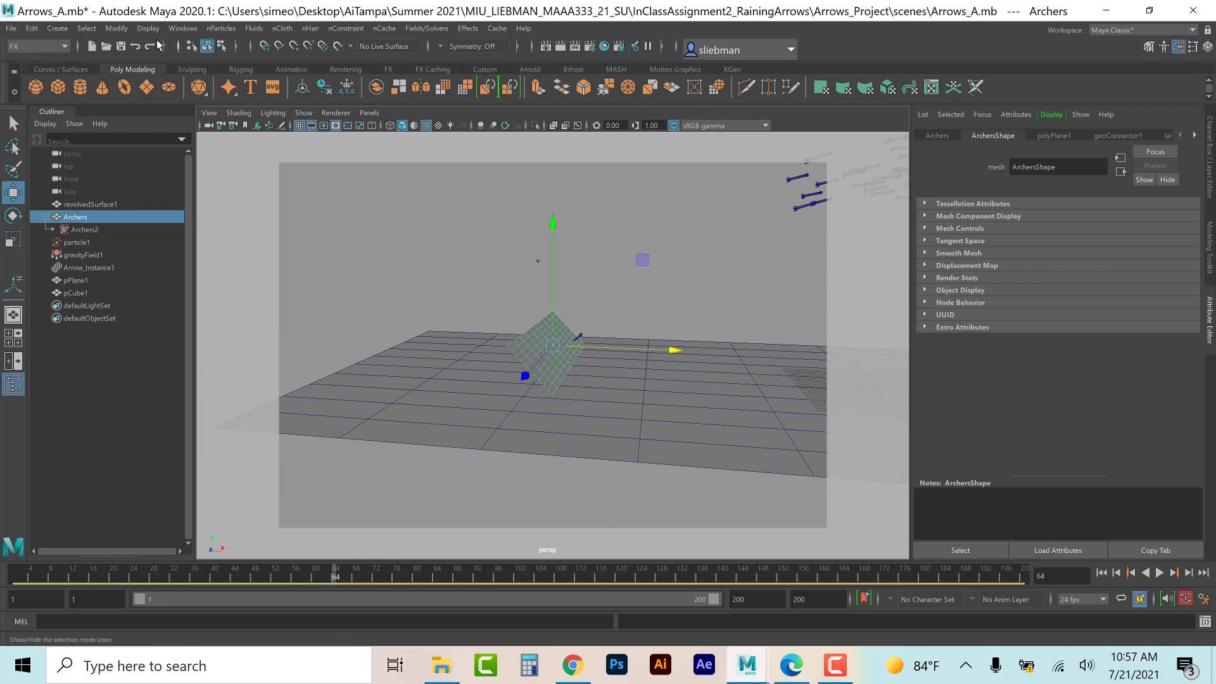
{"action": "left_click", "coordinate": [58, 44]}
{"action": "left_click", "coordinate": [54, 58]}
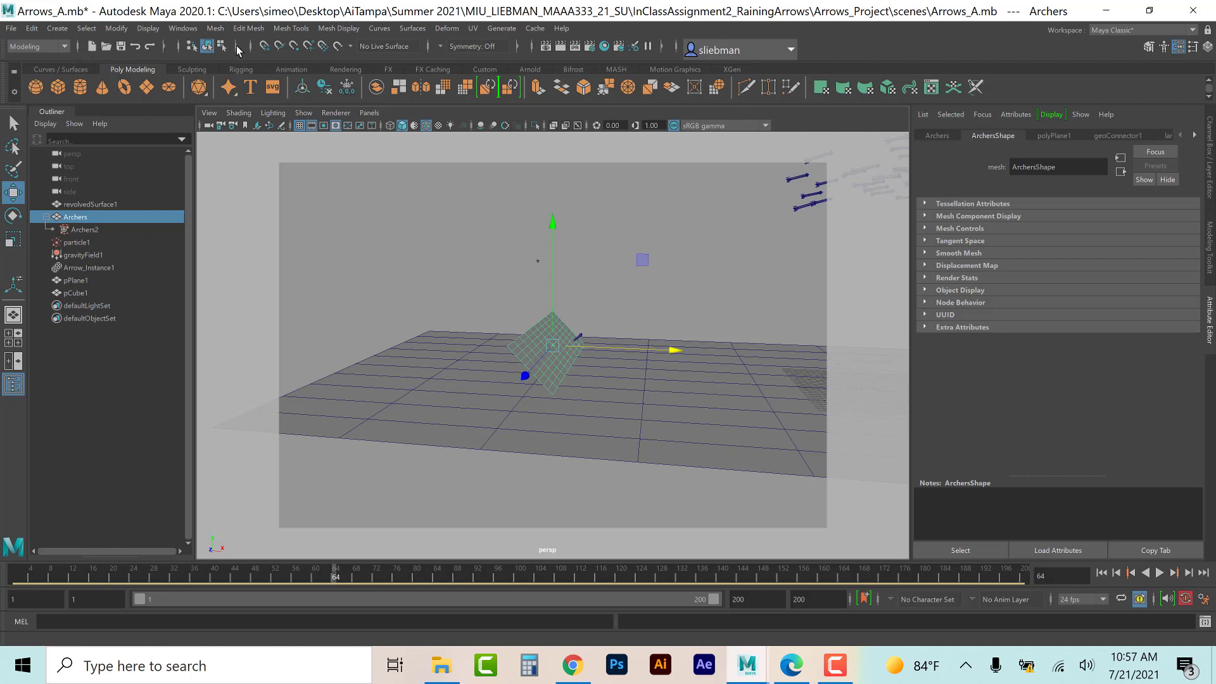
{"action": "left_click", "coordinate": [446, 28]}
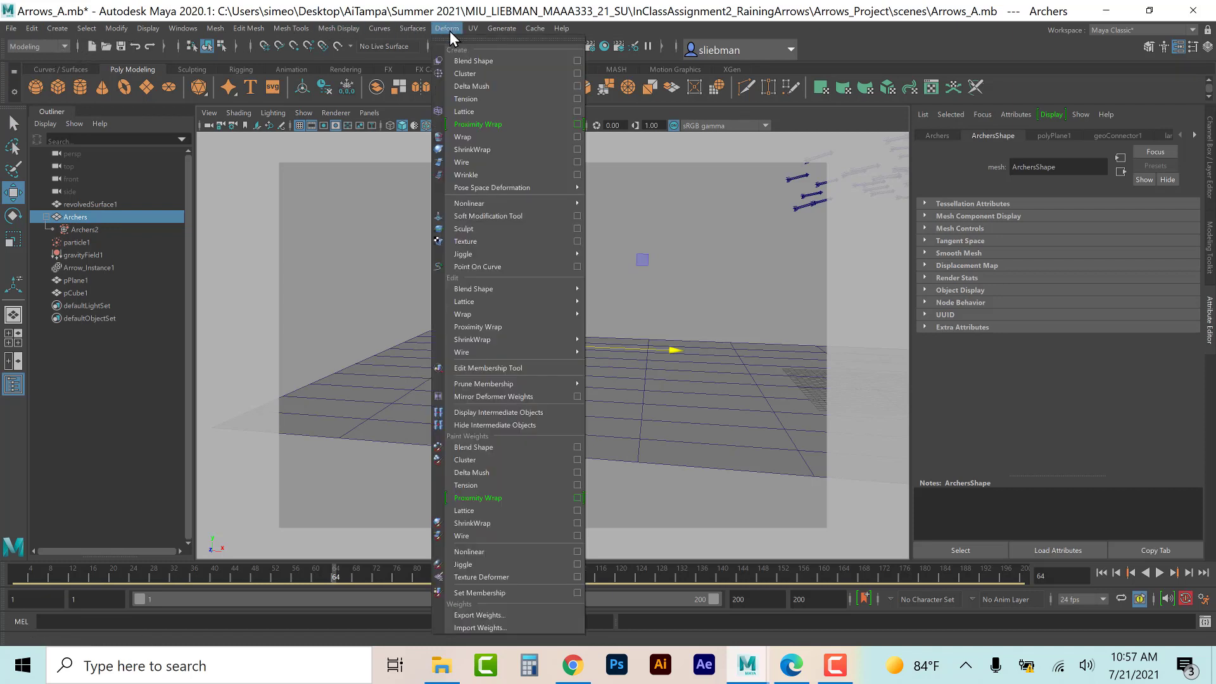
{"action": "mouse_move", "coordinate": [473, 202]}
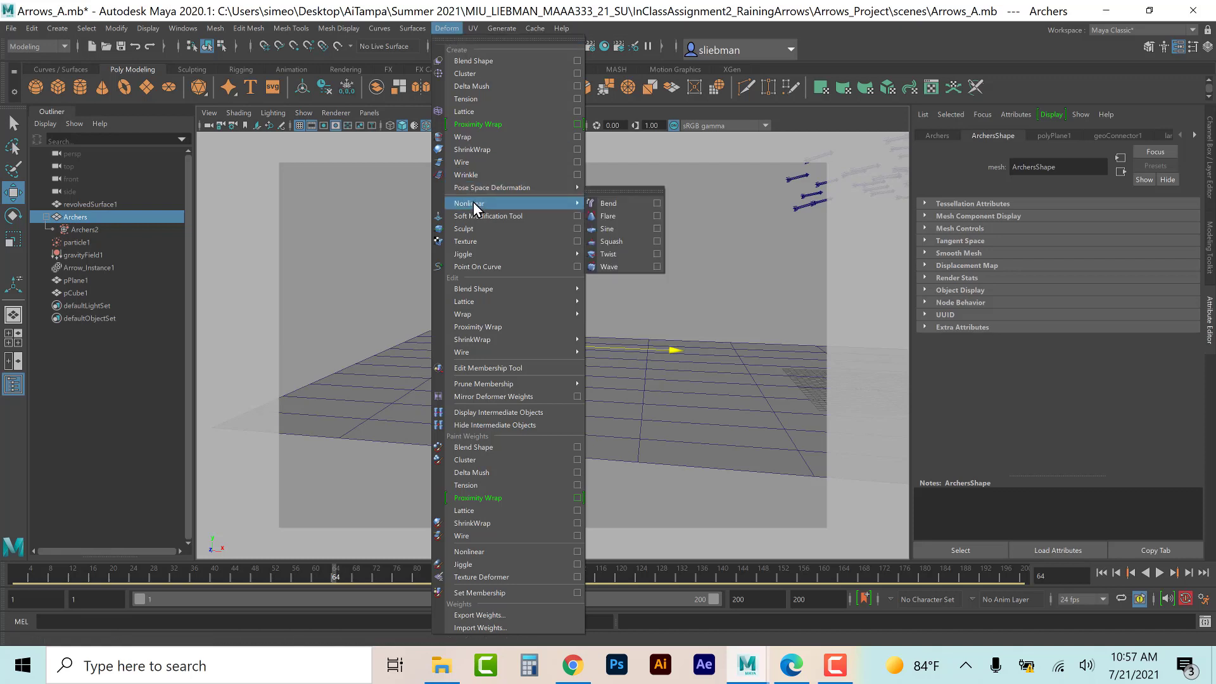
{"action": "left_click", "coordinate": [628, 202]}
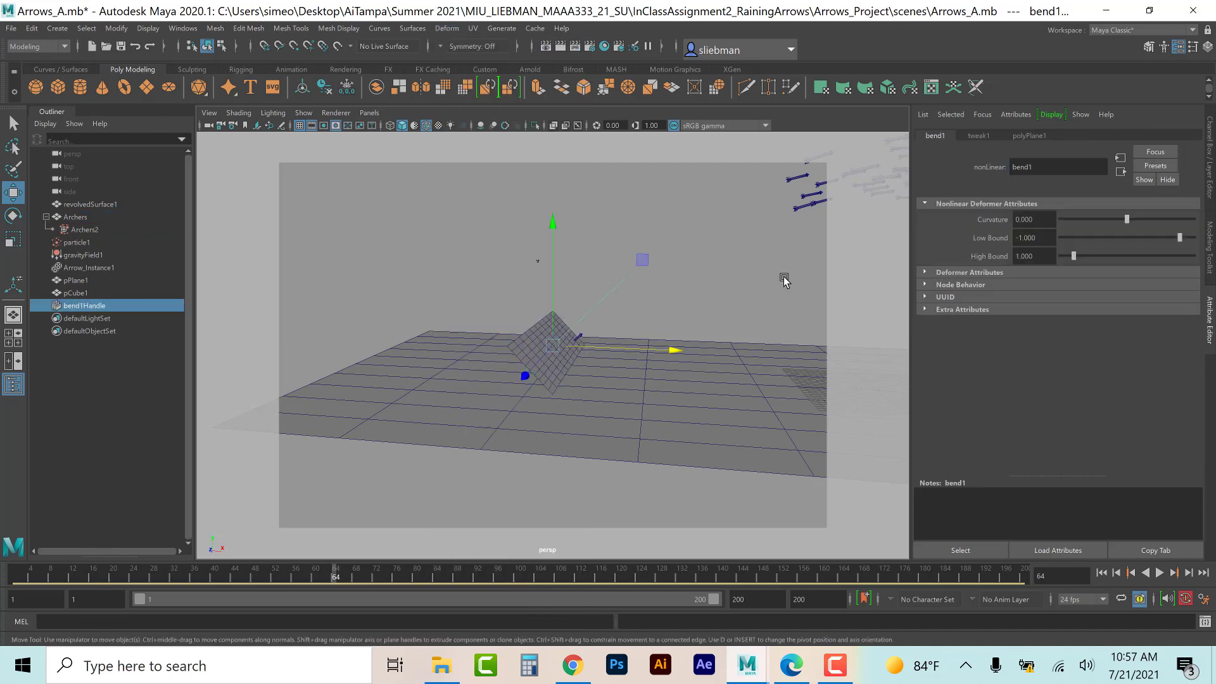
Step: Set the bend's Curvature to 15 and rotate the bend handle so the Archers plane curves into an arc across its width
{"action": "left_click", "coordinate": [1047, 220]}
{"action": "key", "text": "Return"}
{"action": "mouse_move", "coordinate": [559, 376]}
{"action": "left_mouse_down", "text": "alt"}
{"action": "mouse_move", "coordinate": [575, 363]}
{"action": "mouse_move", "coordinate": [568, 382]}
{"action": "left_mouse_up", "text": "alt"}
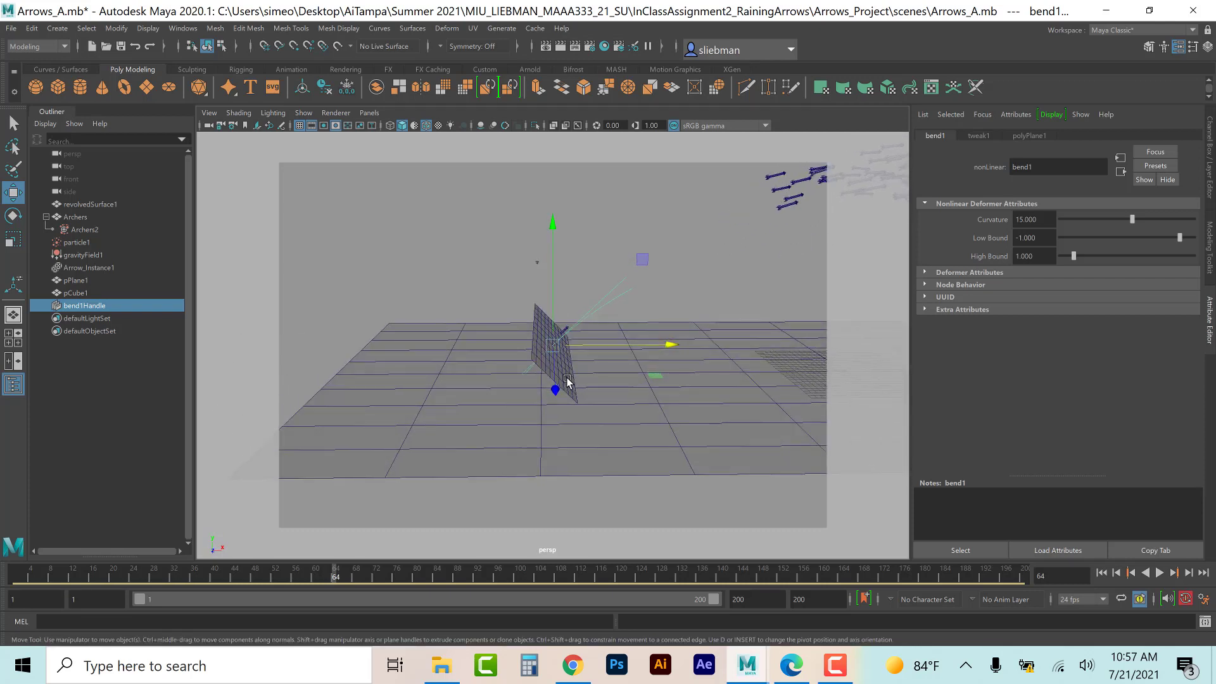
{"action": "key", "text": "e"}
{"action": "mouse_move", "coordinate": [628, 308]}
{"action": "left_mouse_down"}
{"action": "mouse_move", "coordinate": [493, 443]}
{"action": "mouse_move", "coordinate": [510, 443]}
{"action": "left_mouse_up"}
{"action": "left_click_drag", "start_coordinate": [623, 275], "coordinate": [727, 450]}
{"action": "left_click", "coordinate": [604, 511]}
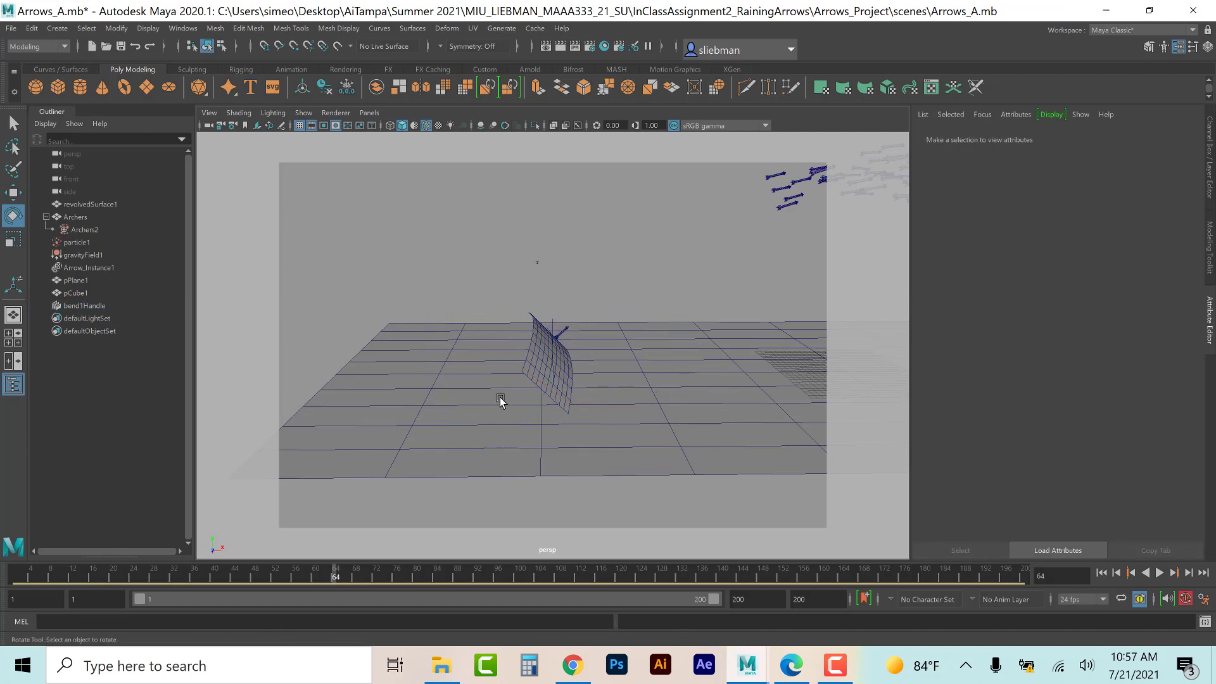
Step: Play the simulation from the first frame to check how arrows spread from the curved plane, then return to the start
{"action": "left_click_drag", "start_coordinate": [508, 384], "coordinate": [647, 428], "text": "alt"}
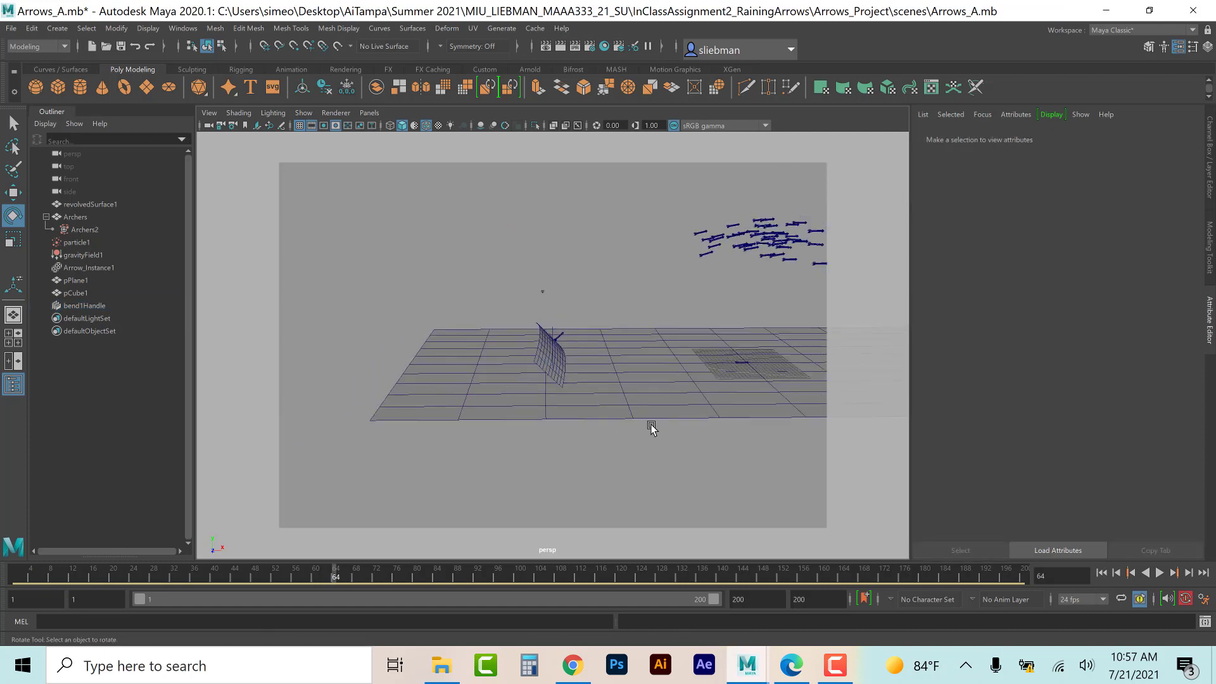
{"action": "left_click_drag", "start_coordinate": [720, 417], "coordinate": [600, 501], "text": "alt"}
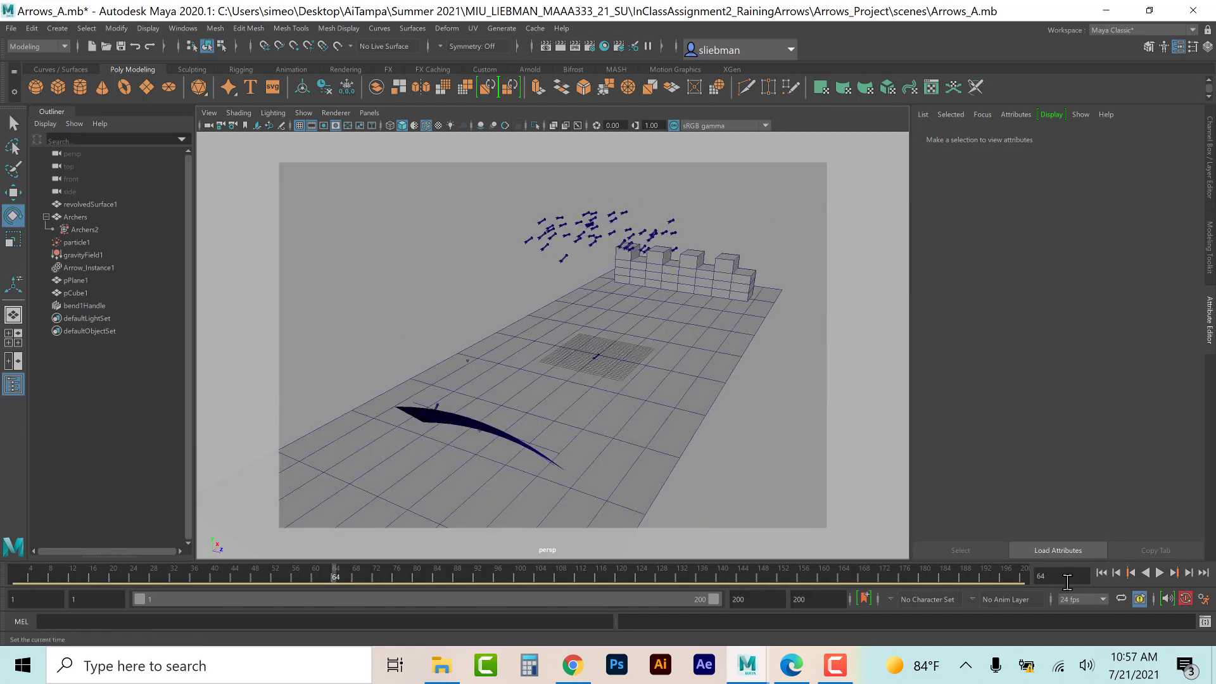
{"action": "left_click", "coordinate": [1102, 573]}
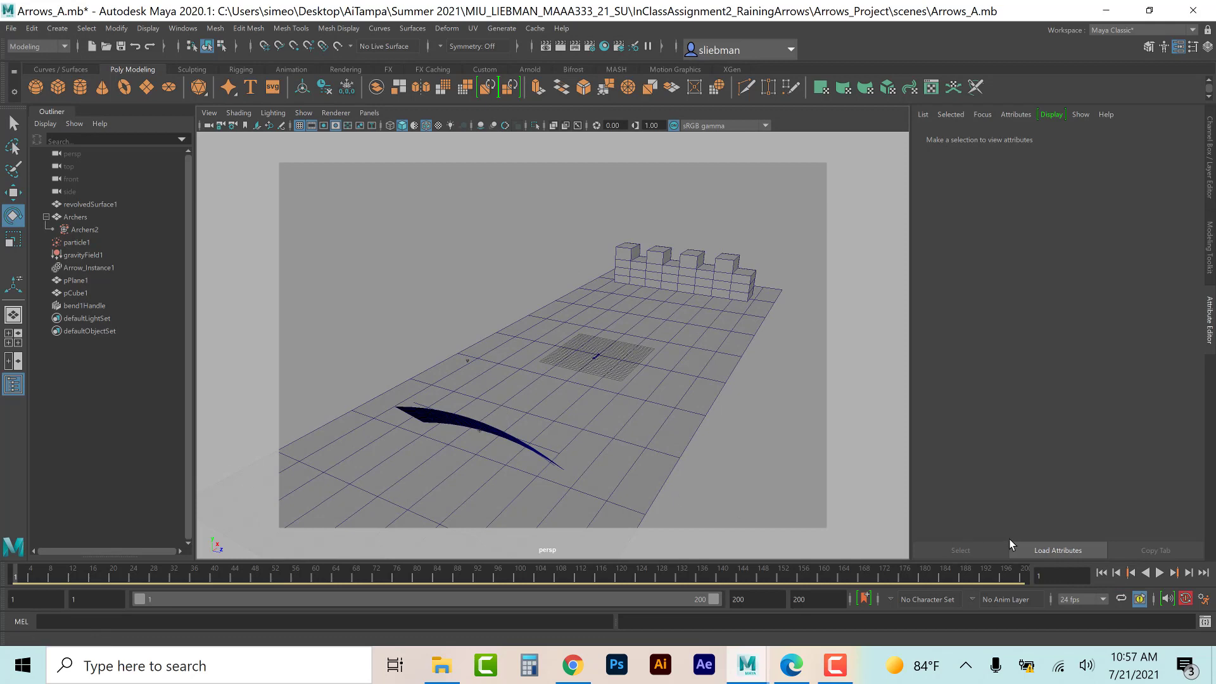
{"action": "left_click", "coordinate": [1160, 573]}
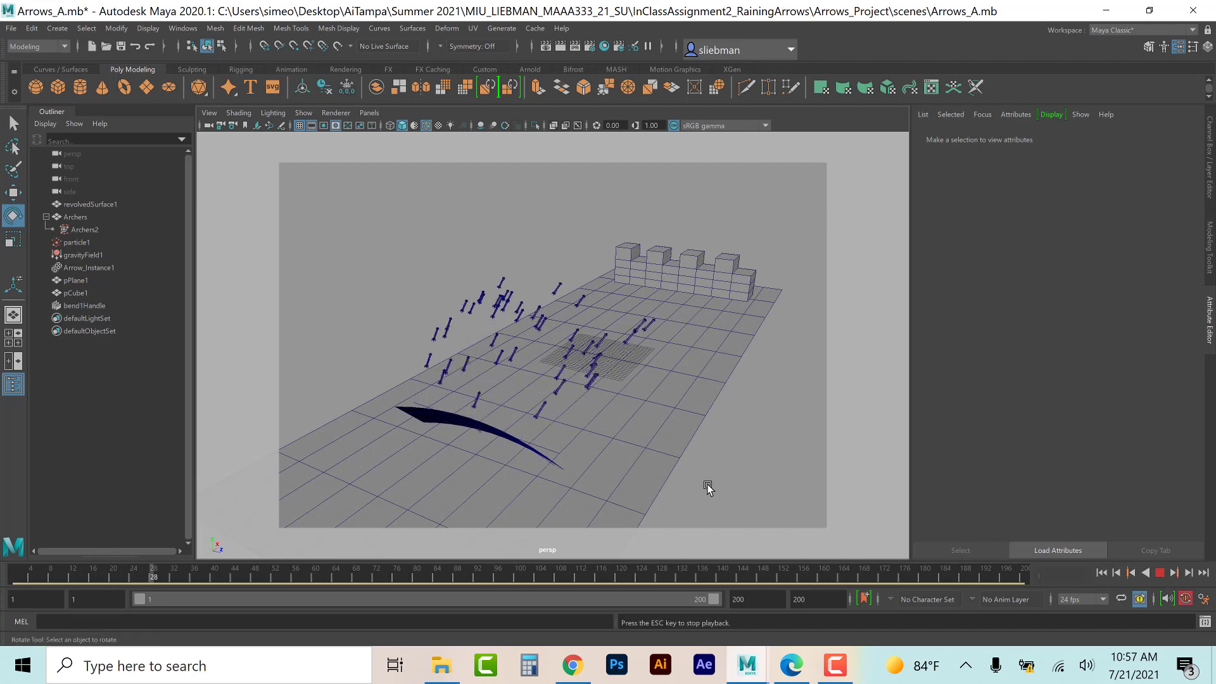
{"action": "left_click_drag", "start_coordinate": [368, 491], "coordinate": [418, 491], "text": "alt"}
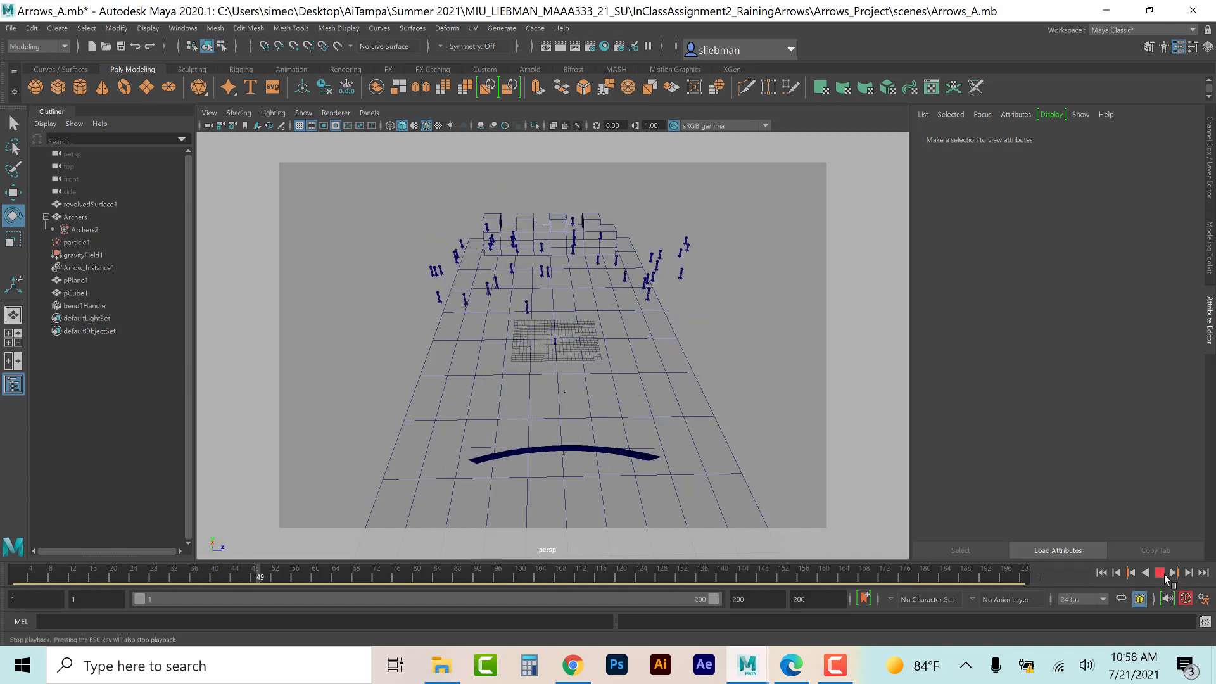
{"action": "left_click", "coordinate": [1159, 572]}
{"action": "left_click", "coordinate": [1102, 573]}
Step: Select and frame the source arrow revolvedSurface1, and open the Create Fire Effect options from the FX tool set
{"action": "left_click_drag", "start_coordinate": [701, 435], "coordinate": [632, 442], "text": "alt"}
{"action": "left_click", "coordinate": [646, 416]}
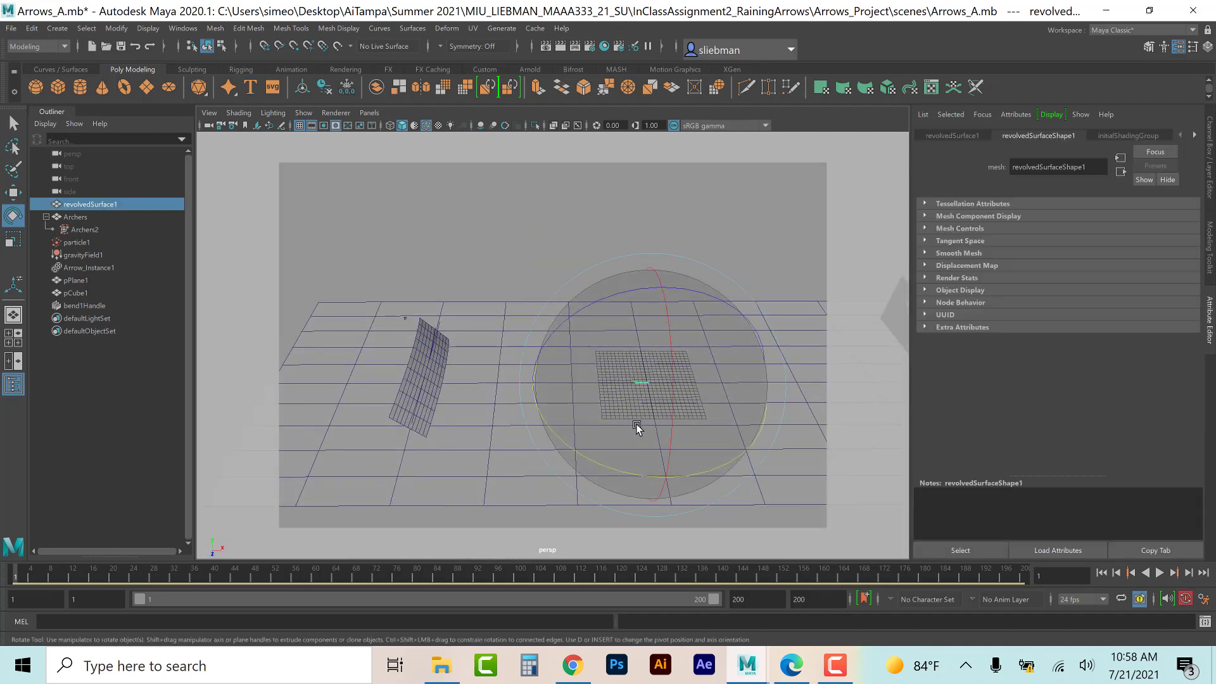
{"action": "key", "text": "w"}
{"action": "key", "text": "f"}
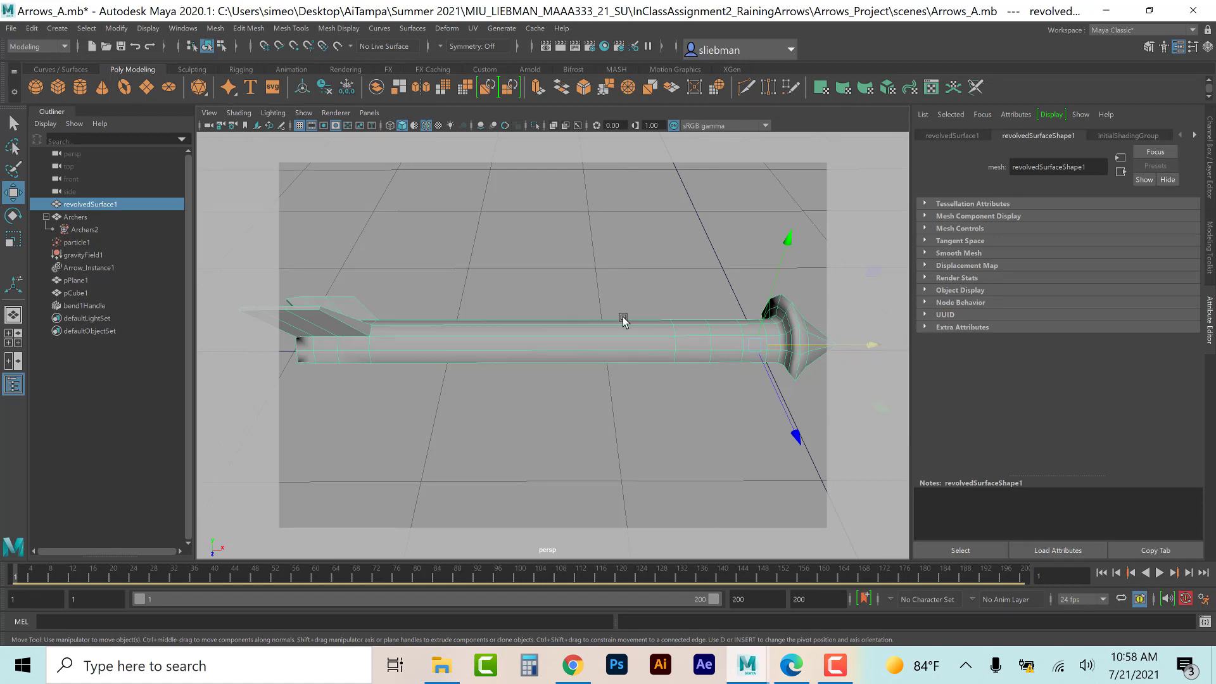
{"action": "scroll", "coordinate": [623, 320], "scroll_direction": "down", "scroll_amount": 2}
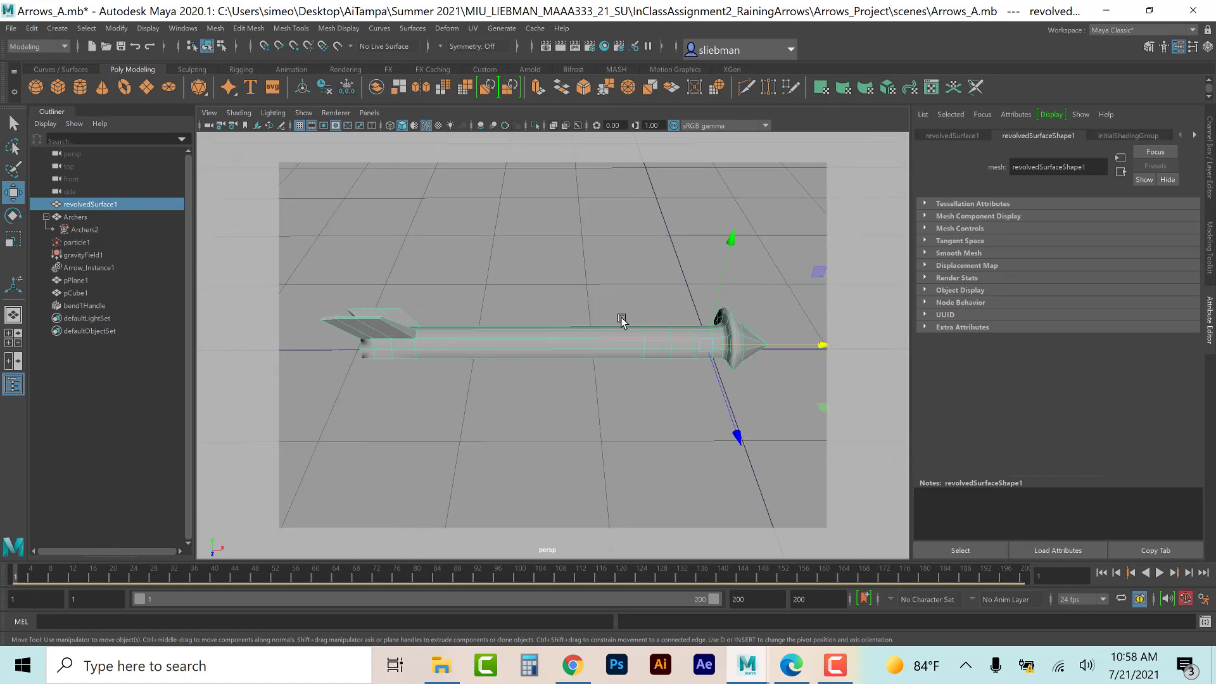
{"action": "left_click", "coordinate": [56, 48]}
{"action": "left_click", "coordinate": [47, 93]}
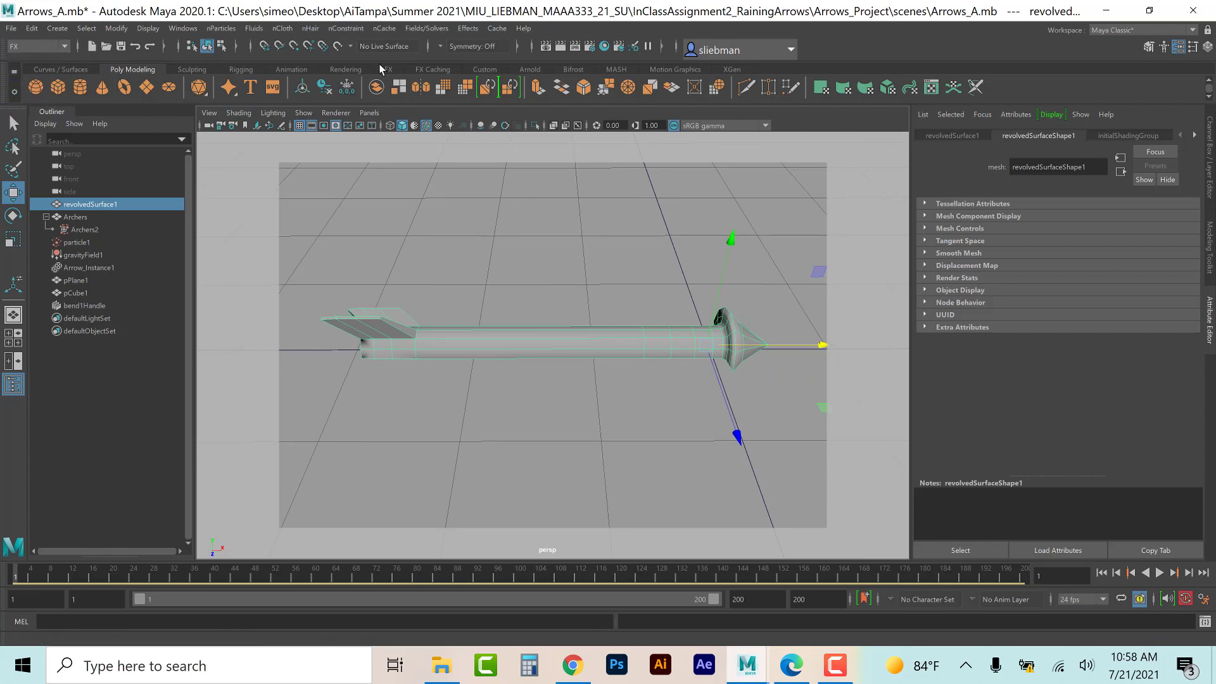
{"action": "left_click", "coordinate": [469, 30]}
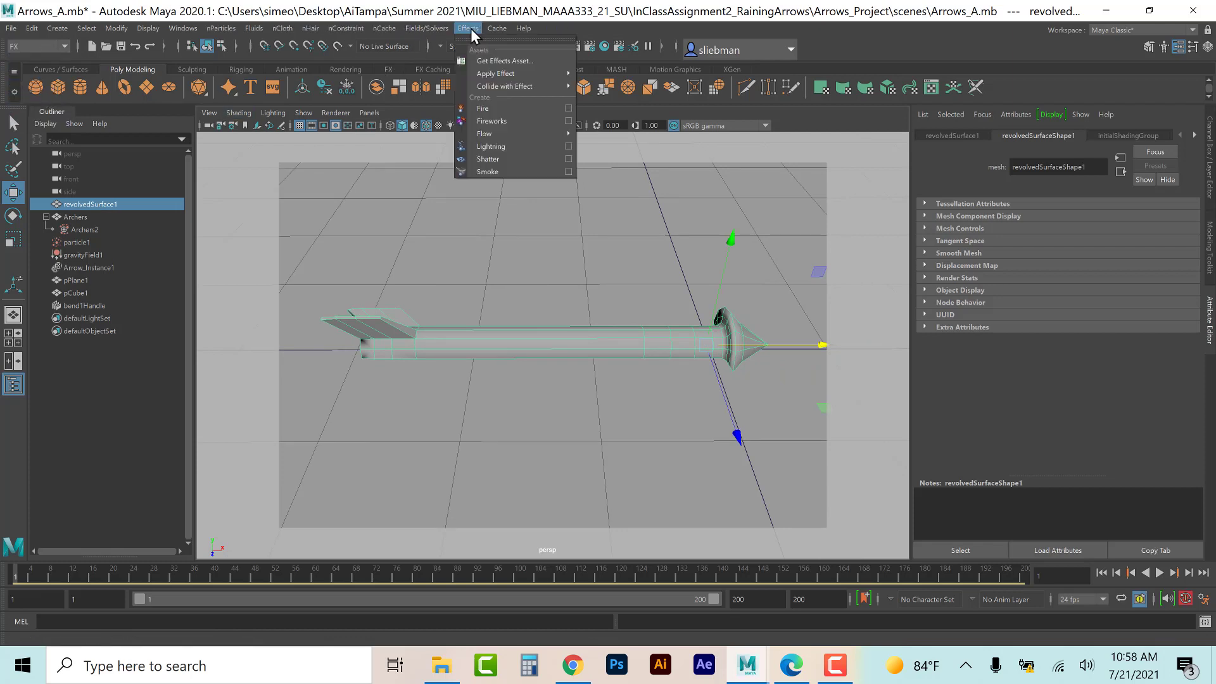
{"action": "left_click", "coordinate": [568, 107]}
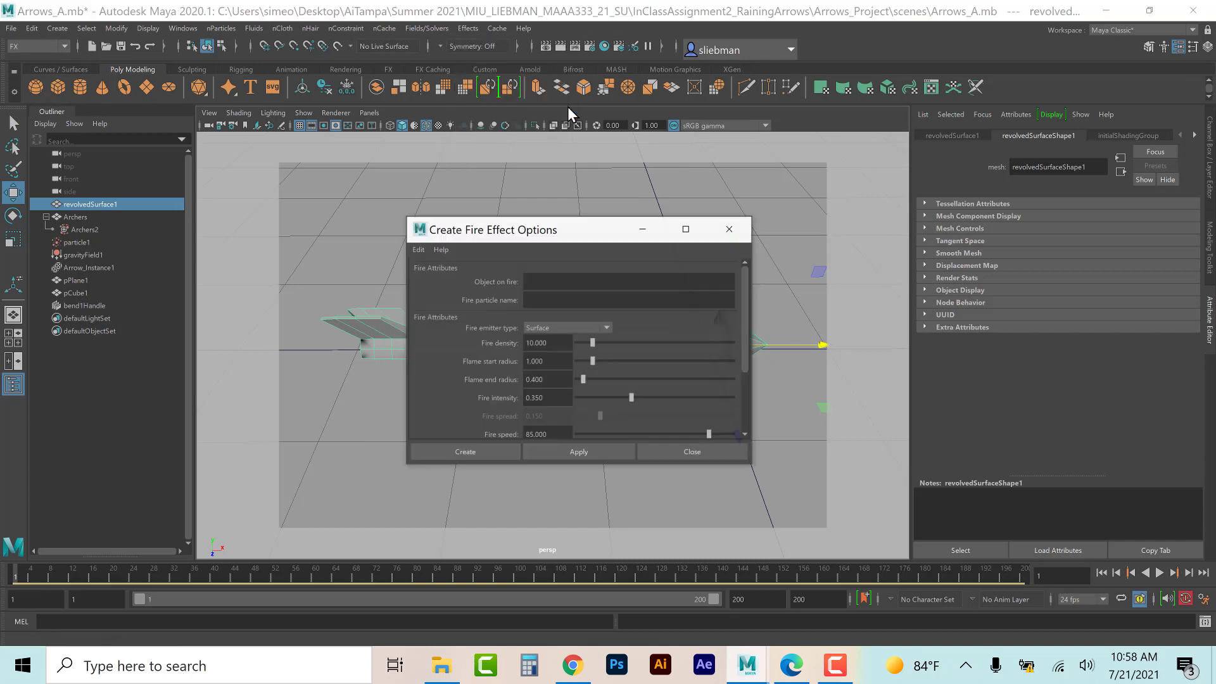
Step: Create a fire effect with Arrow as the object on fire and a fire intensity of 0.522, then close the options
{"action": "left_click", "coordinate": [549, 282]}
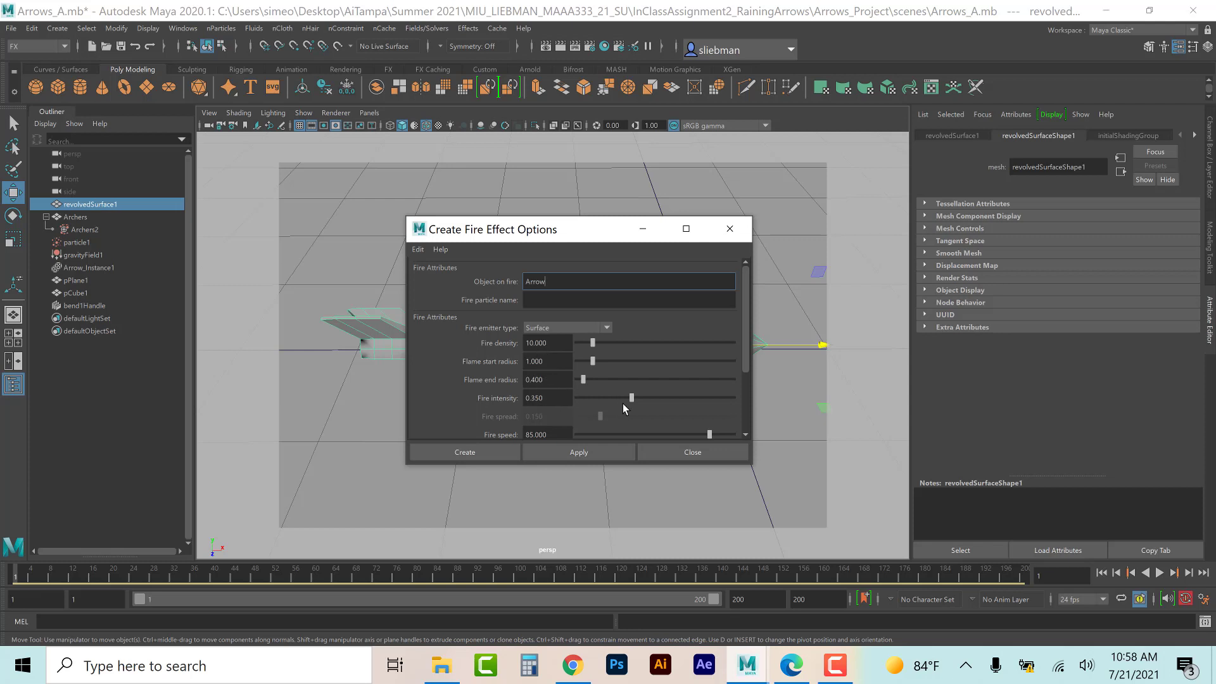
{"action": "left_click_drag", "start_coordinate": [640, 403], "coordinate": [660, 399]}
{"action": "scroll", "coordinate": [627, 383], "scroll_direction": "down", "scroll_amount": 2}
{"action": "scroll", "coordinate": [603, 412], "scroll_direction": "down", "scroll_amount": 1}
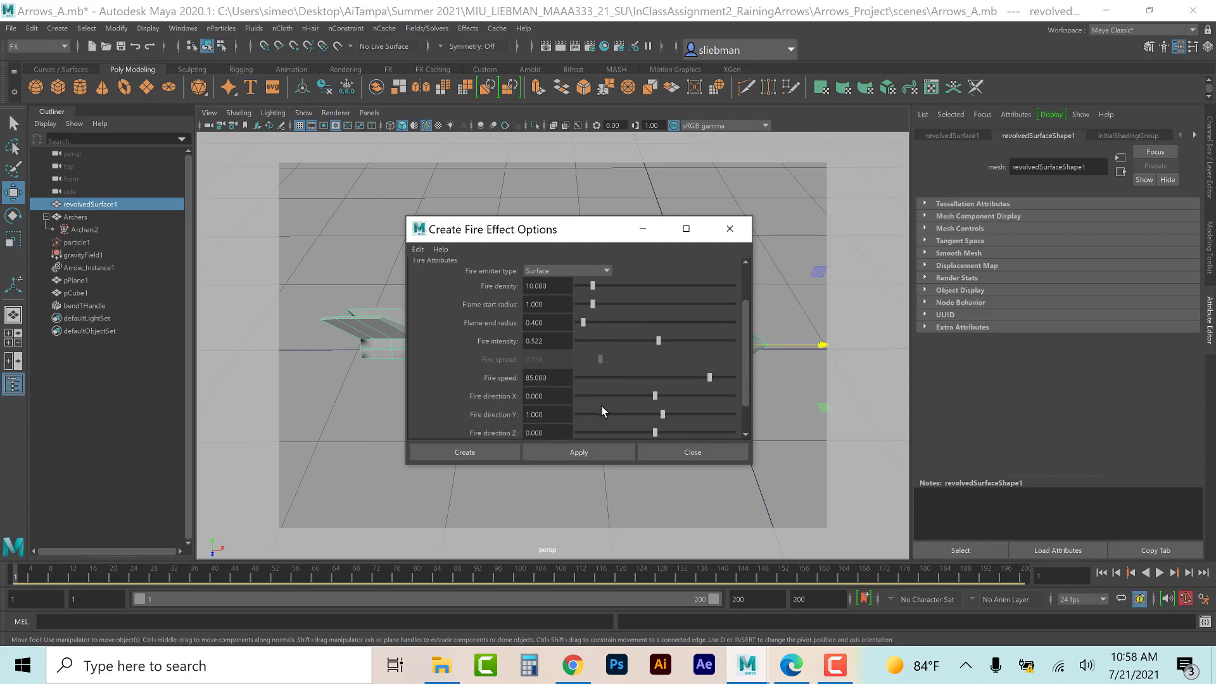
{"action": "left_click", "coordinate": [483, 454]}
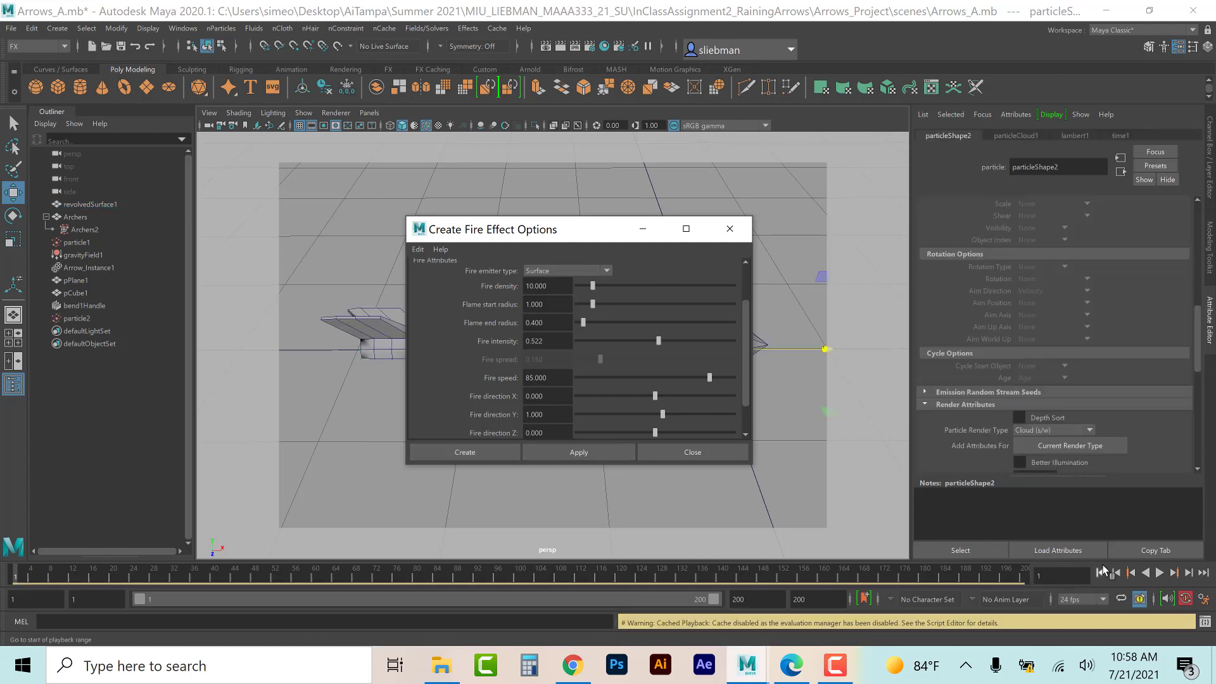
{"action": "left_click", "coordinate": [686, 453]}
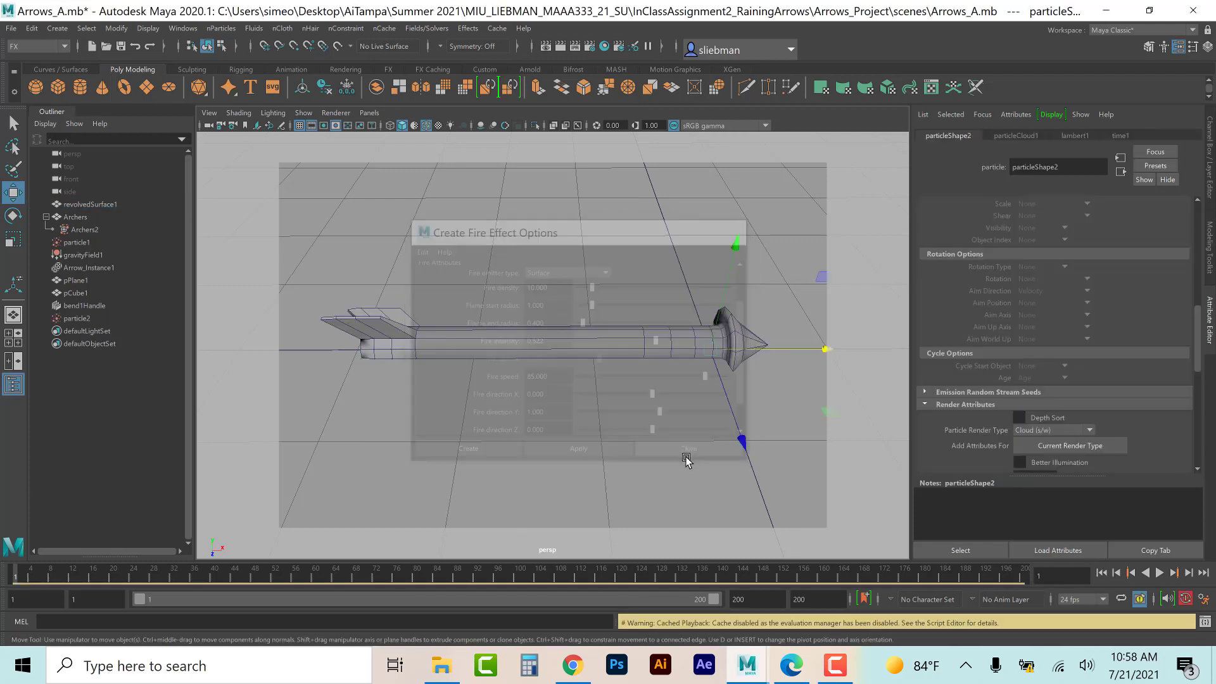
Step: Play the simulation and replay it from the first frame to look for fire on the arrows, then select and frame the floor plane
{"action": "left_click", "coordinate": [1161, 573]}
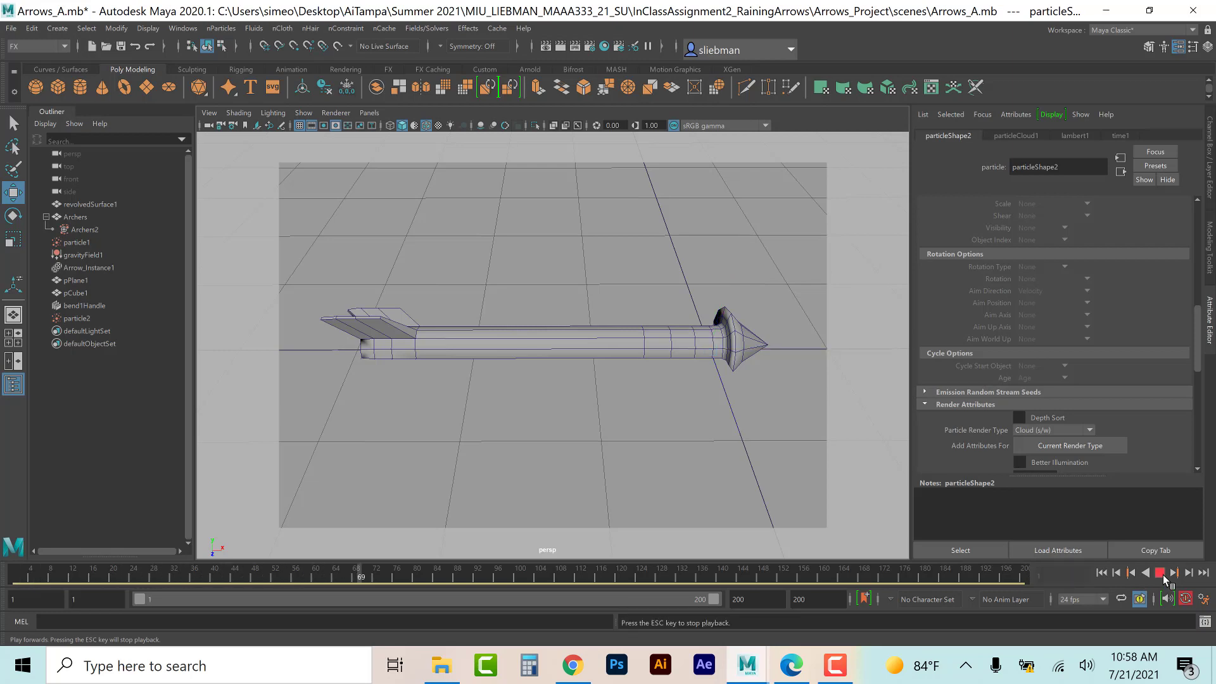
{"action": "left_click", "coordinate": [1162, 574]}
{"action": "scroll", "coordinate": [522, 437], "scroll_direction": "down", "scroll_amount": 10}
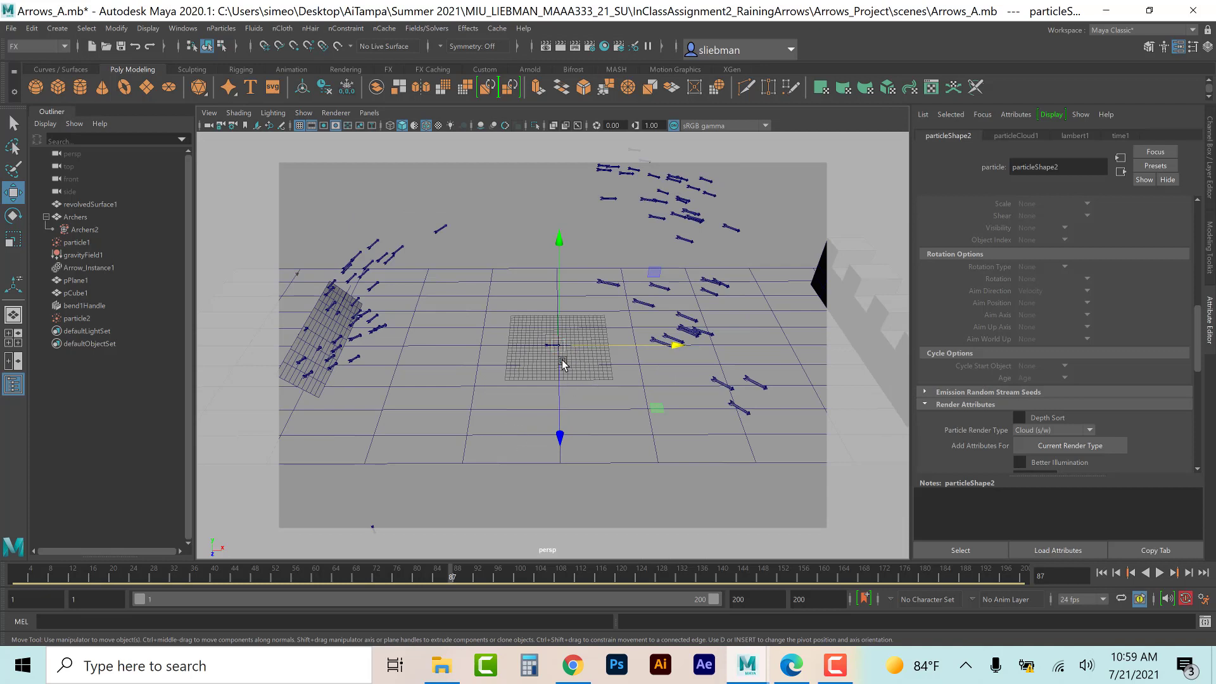
{"action": "left_click", "coordinate": [1101, 572]}
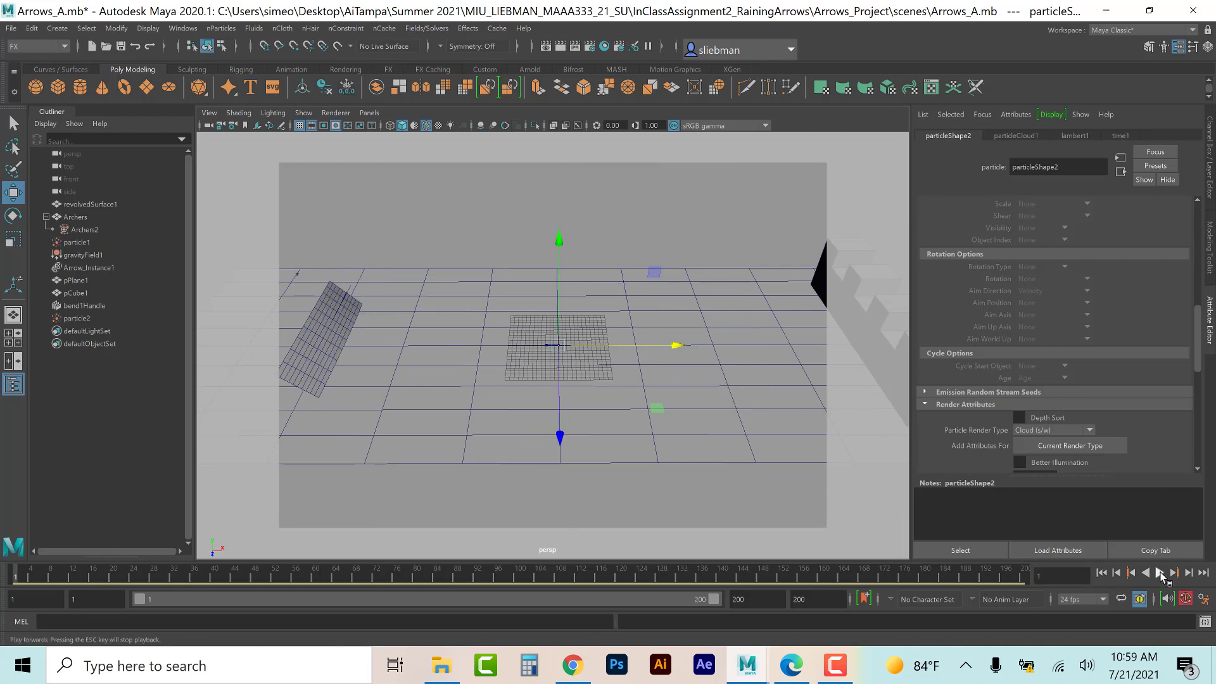
{"action": "left_click", "coordinate": [1160, 573]}
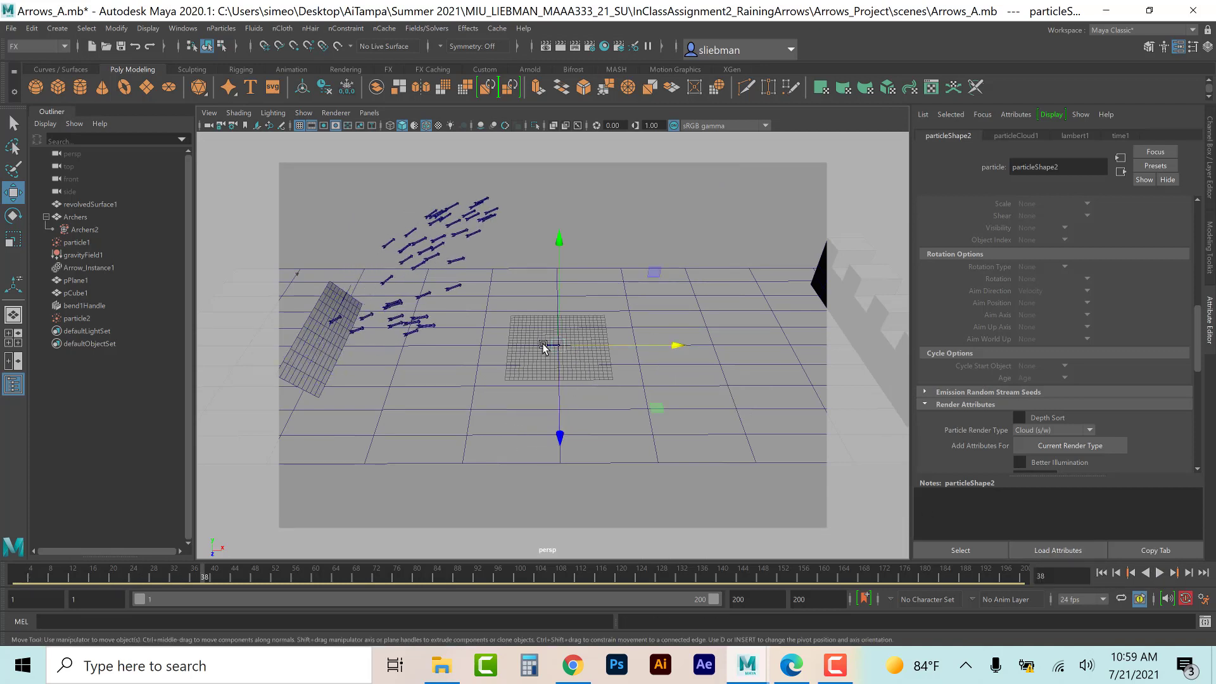
{"action": "left_click", "coordinate": [523, 434]}
{"action": "key", "text": "f"}
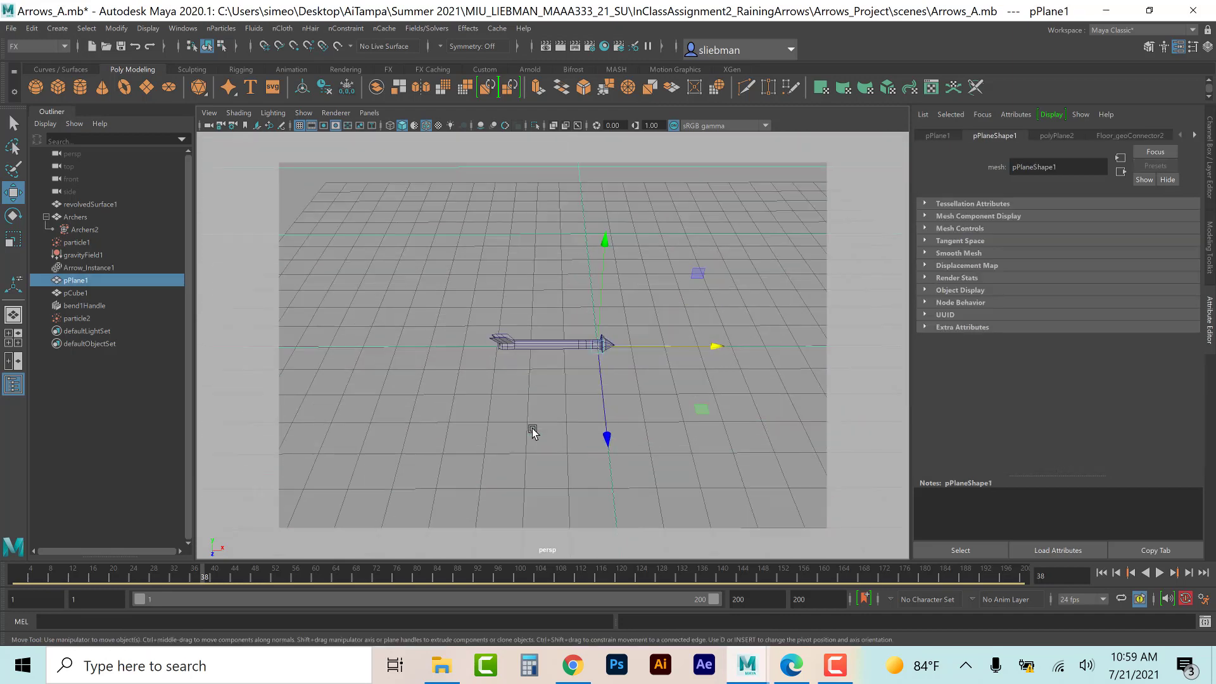
Step: Frame the source arrow revolvedSurface1 and delete the fire effect's particle object particle2
{"action": "left_click", "coordinate": [512, 343]}
{"action": "key", "text": "f"}
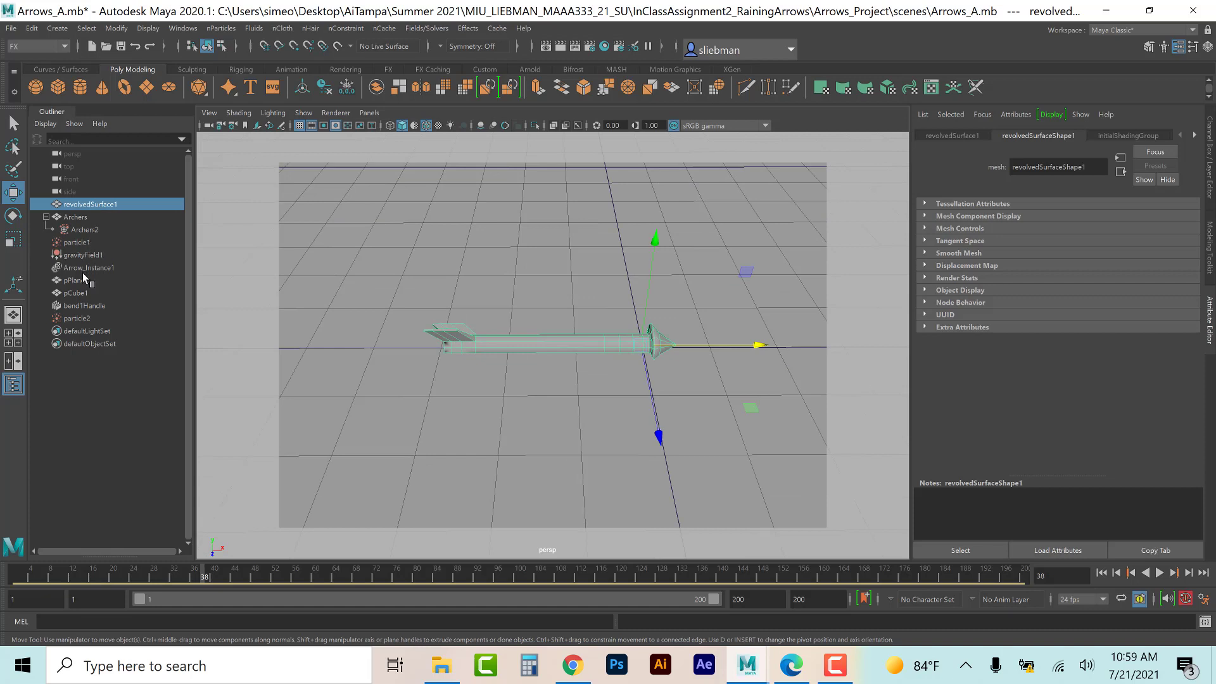
{"action": "left_click", "coordinate": [77, 319]}
{"action": "key", "text": "Delete"}
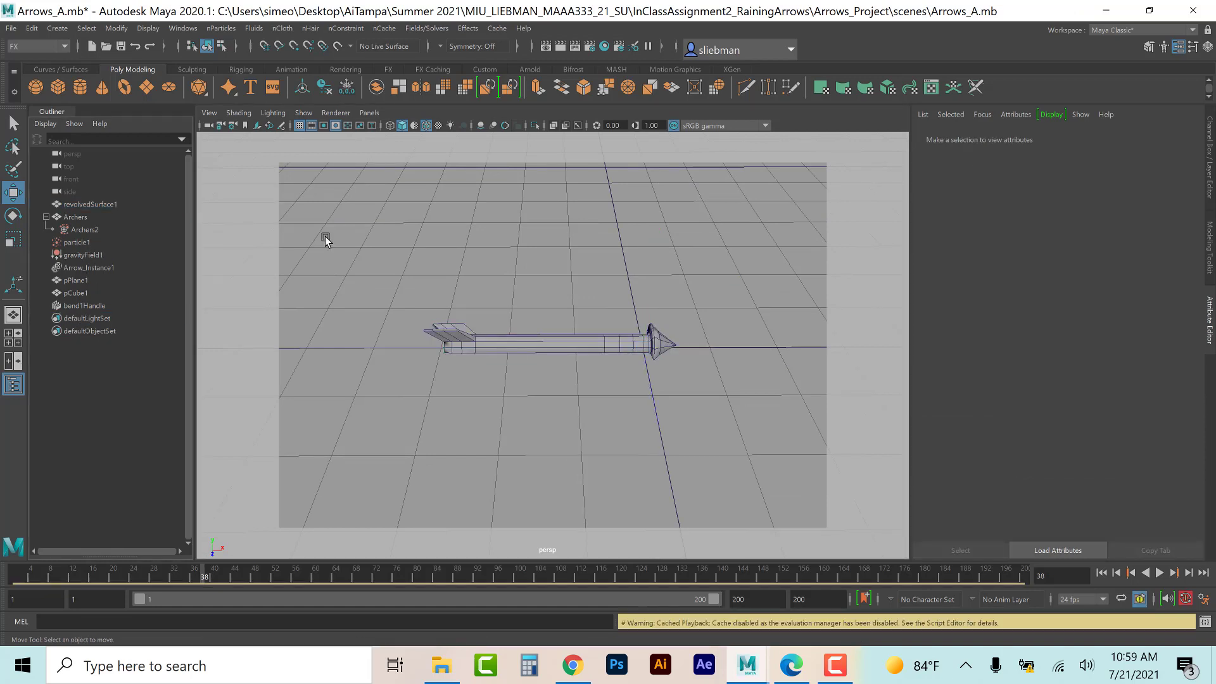
Step: Try to create a fire effect on the selected source arrow again, and play the simulation from the first frame to check it
{"action": "left_click", "coordinate": [464, 330]}
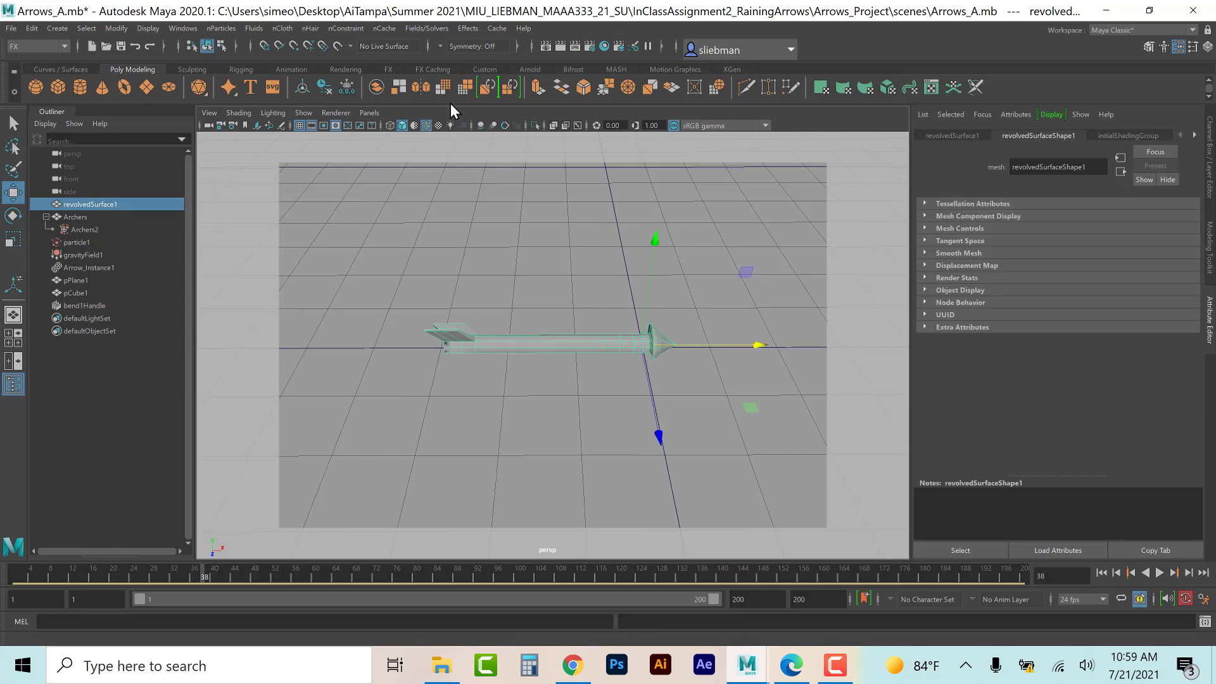
{"action": "left_click", "coordinate": [461, 29]}
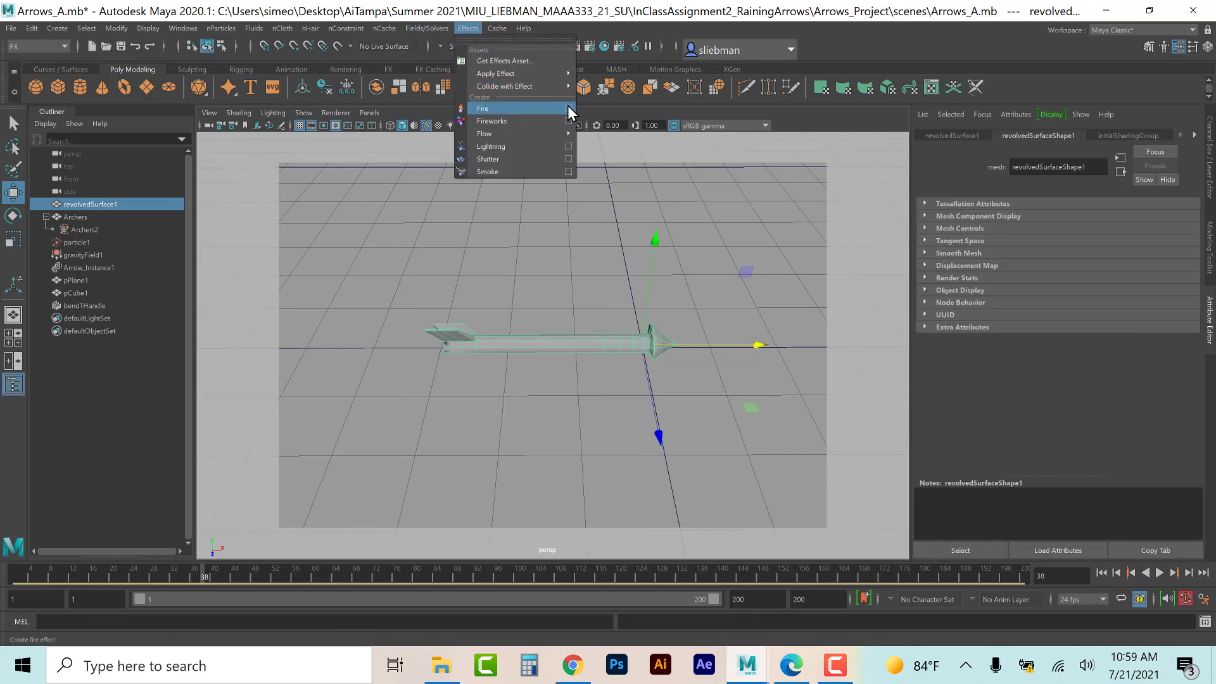
{"action": "left_click", "coordinate": [549, 108]}
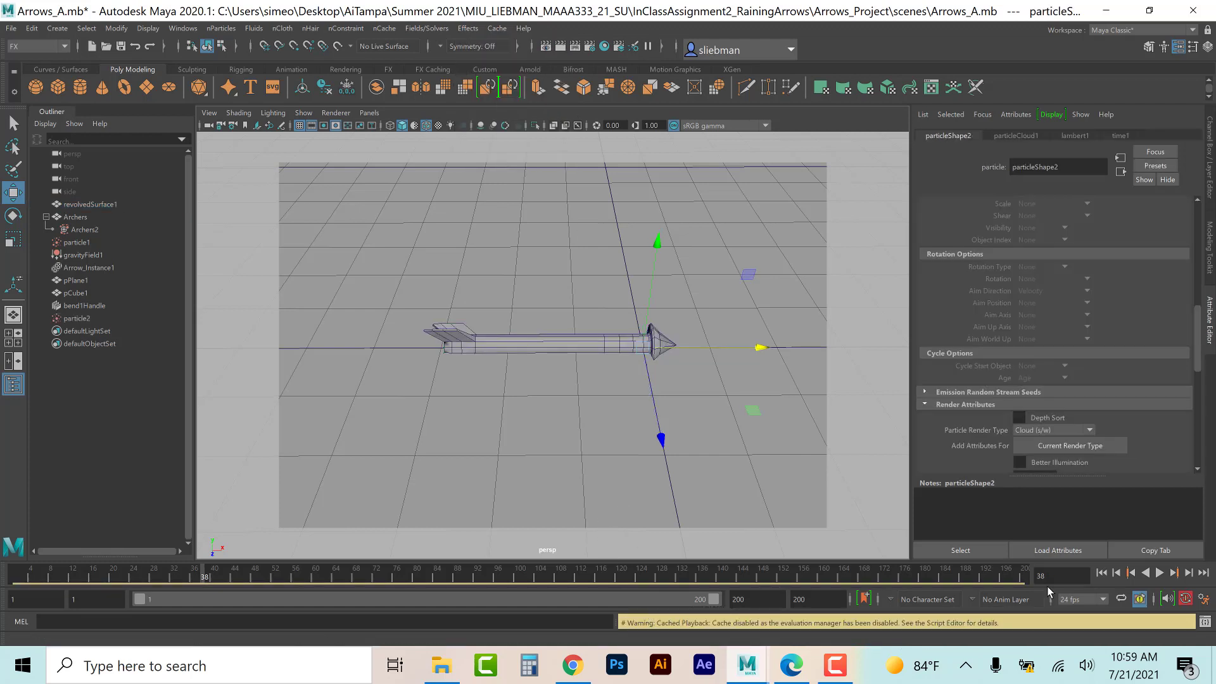
{"action": "left_click", "coordinate": [1107, 571]}
{"action": "left_click", "coordinate": [1160, 573]}
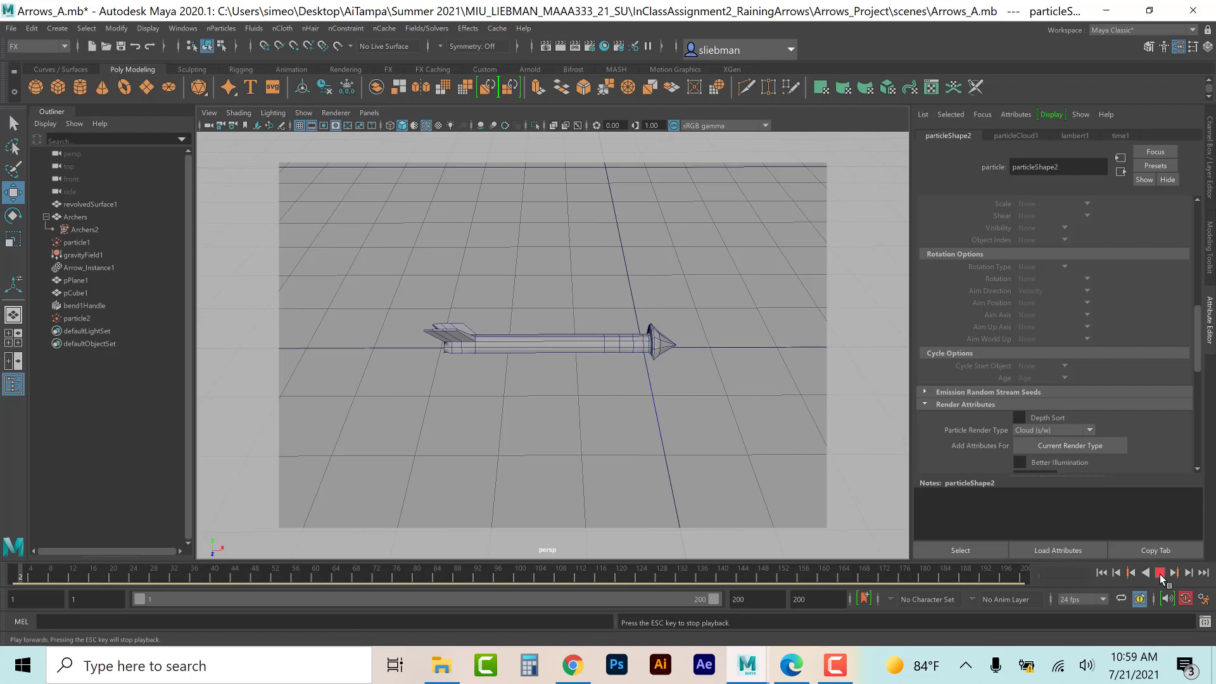
{"action": "left_click", "coordinate": [1159, 572]}
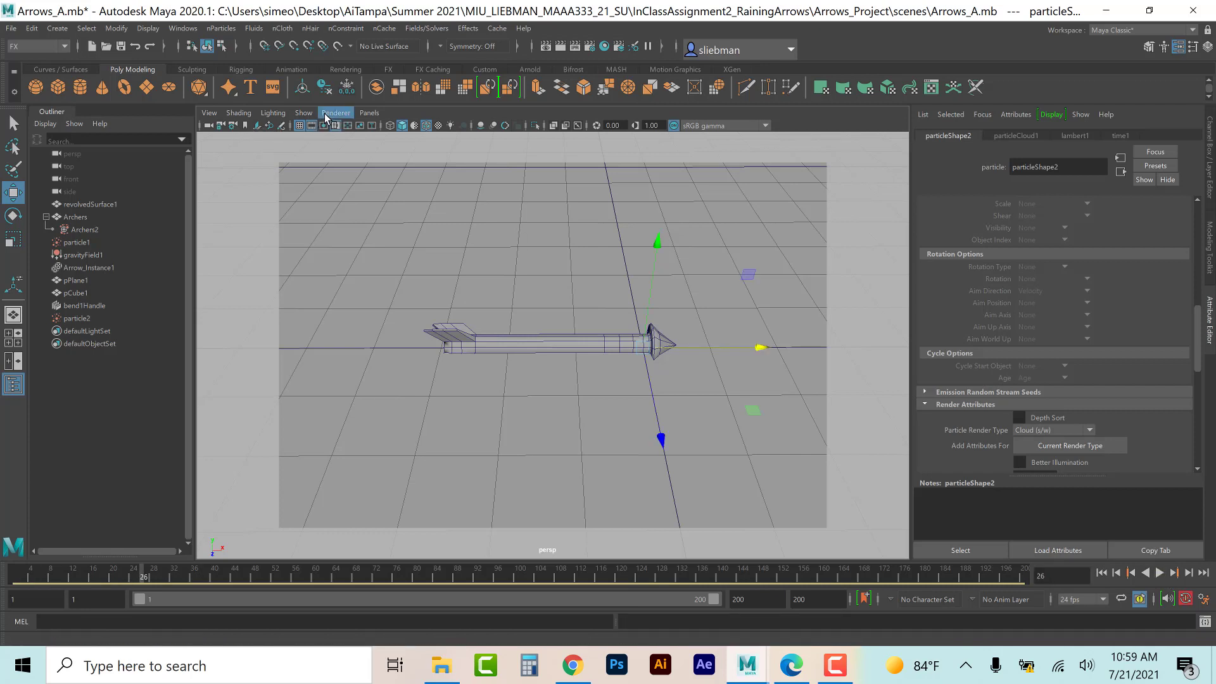
Step: Delete the particle2 object of the repeated fire effect from the scene
{"action": "left_click", "coordinate": [304, 112]}
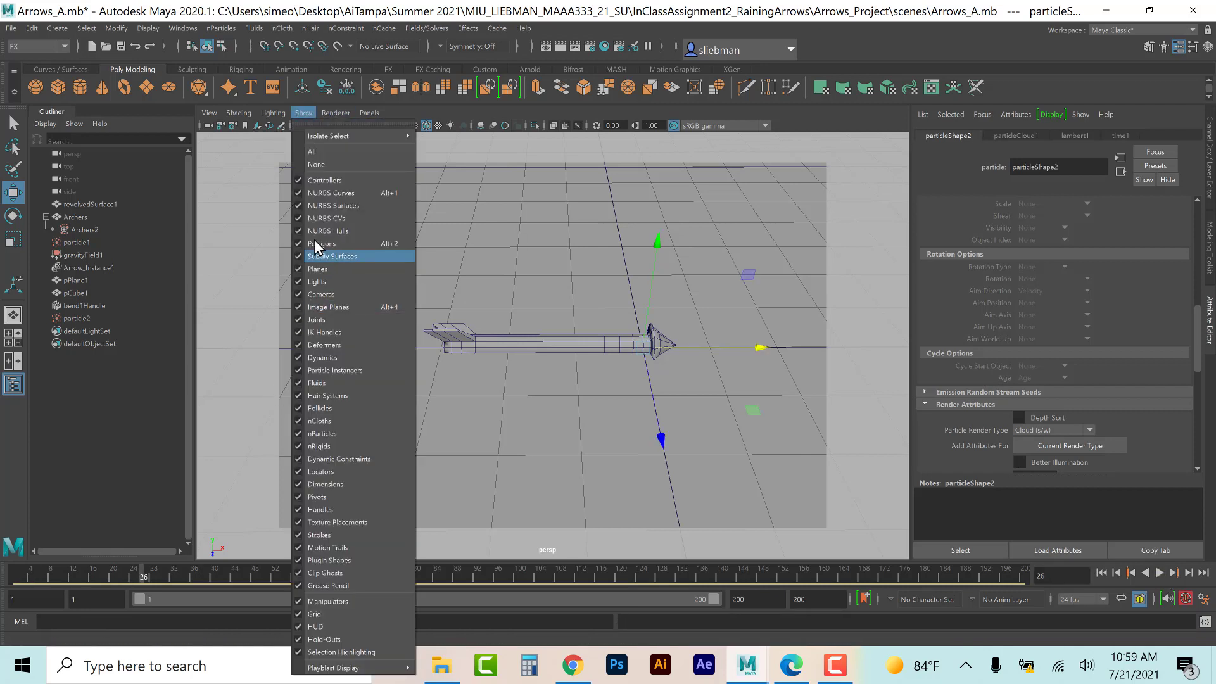
{"action": "left_click", "coordinate": [514, 442]}
{"action": "left_click", "coordinate": [80, 320]}
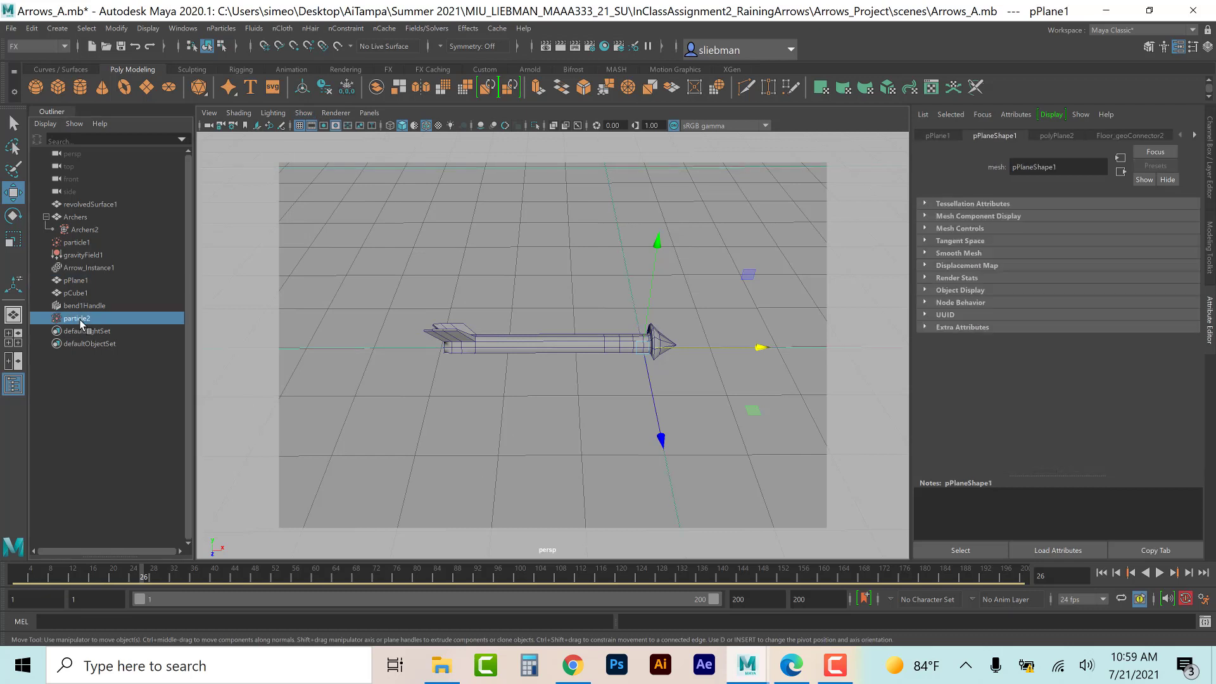
{"action": "left_click", "coordinate": [235, 394]}
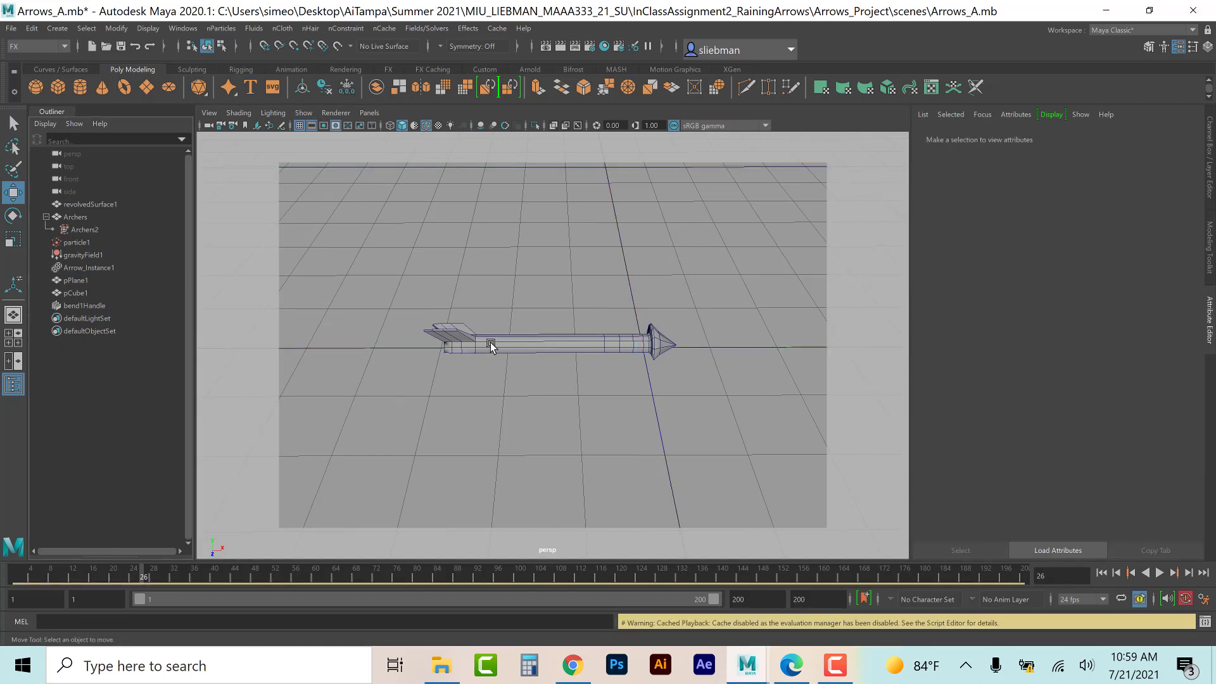
Step: Select the source arrow revolvedSurface1 and bring the archers plane, floor and castle wall into view
{"action": "left_click", "coordinate": [488, 344]}
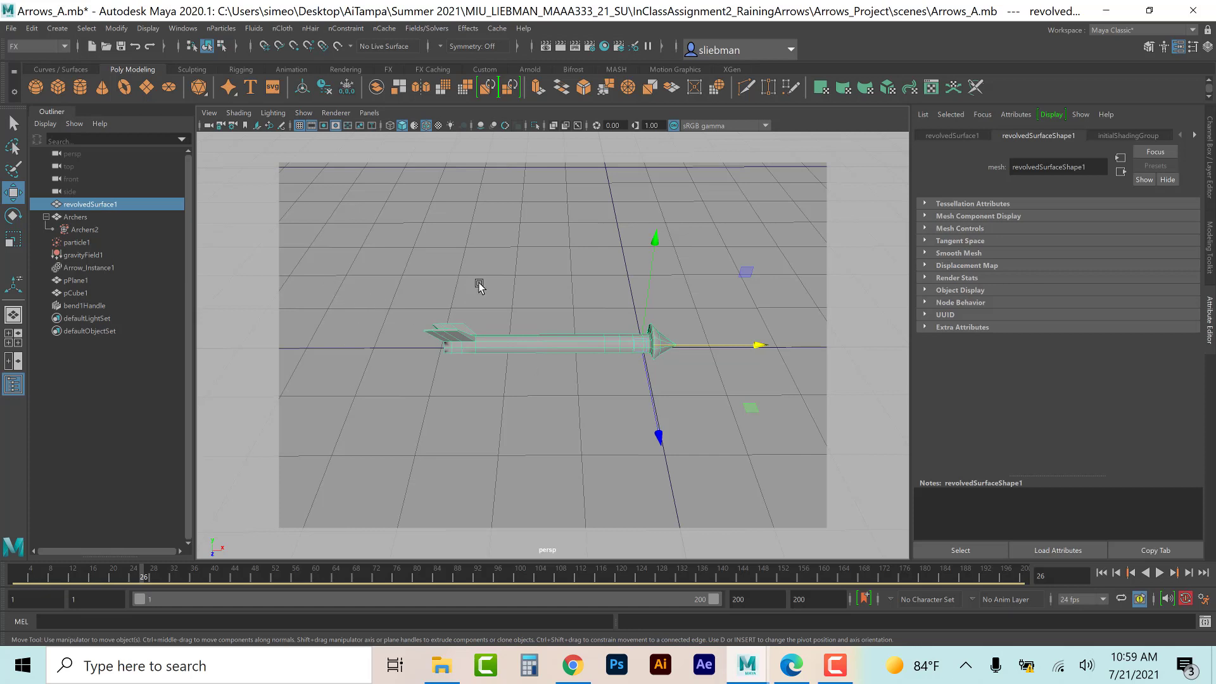
{"action": "scroll", "coordinate": [470, 276], "scroll_direction": "down", "scroll_amount": 10}
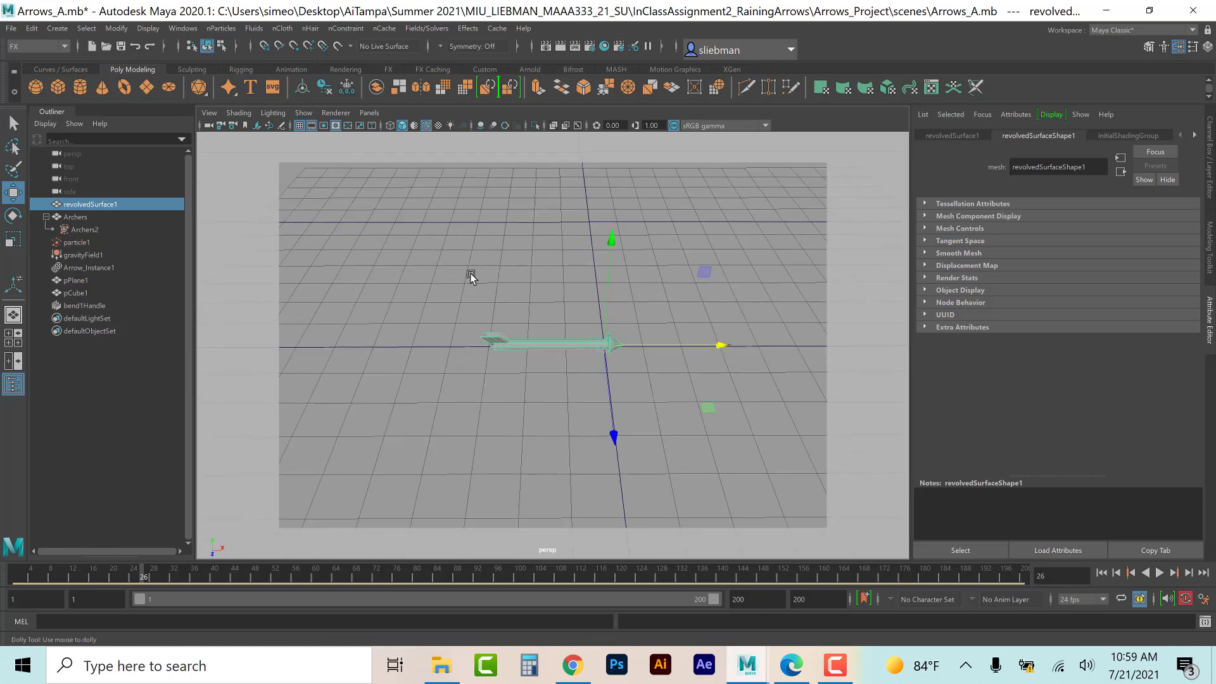
{"action": "mouse_move", "coordinate": [495, 358]}
{"action": "left_mouse_down", "text": "alt"}
{"action": "mouse_move", "coordinate": [499, 348]}
{"action": "mouse_move", "coordinate": [493, 361]}
{"action": "left_mouse_up", "text": "alt"}
Step: Switch to File Explorer, locate the Lastname_RainingArrows video in the movies folder of Arrows_Project, and return to Maya
{"action": "left_click", "coordinate": [444, 668]}
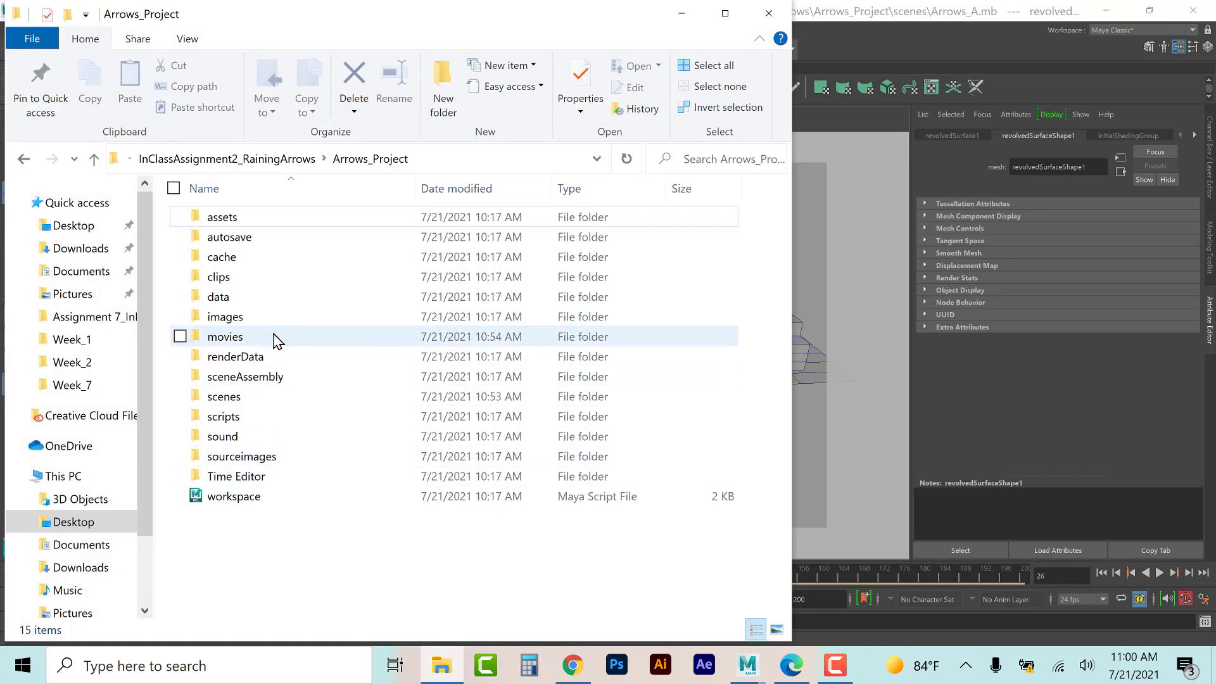
{"action": "double_click", "coordinate": [279, 338]}
{"action": "left_click", "coordinate": [235, 258]}
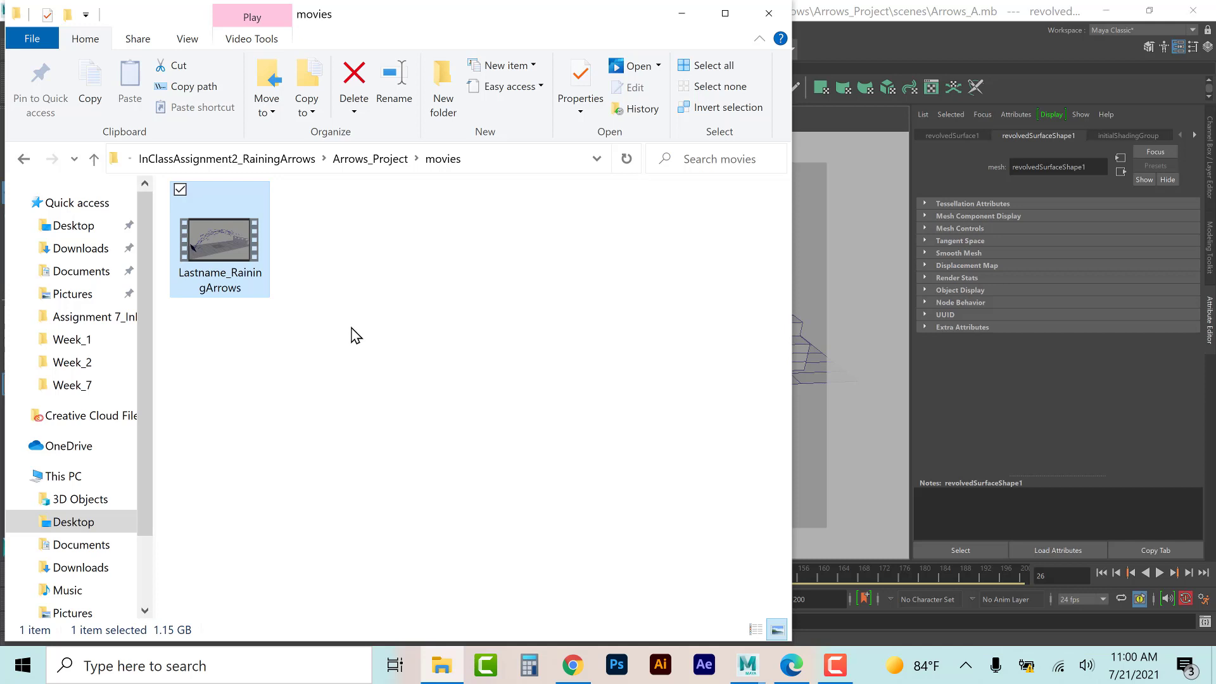
{"action": "left_click", "coordinate": [680, 14]}
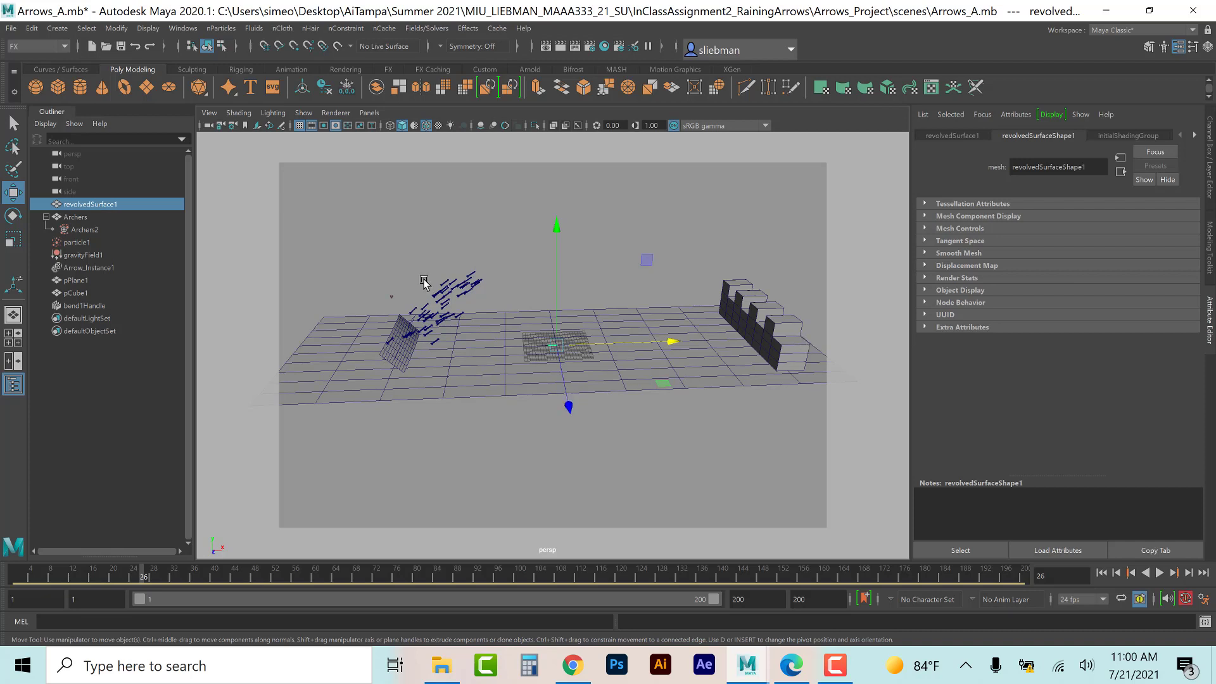
{"action": "left_click", "coordinate": [453, 298]}
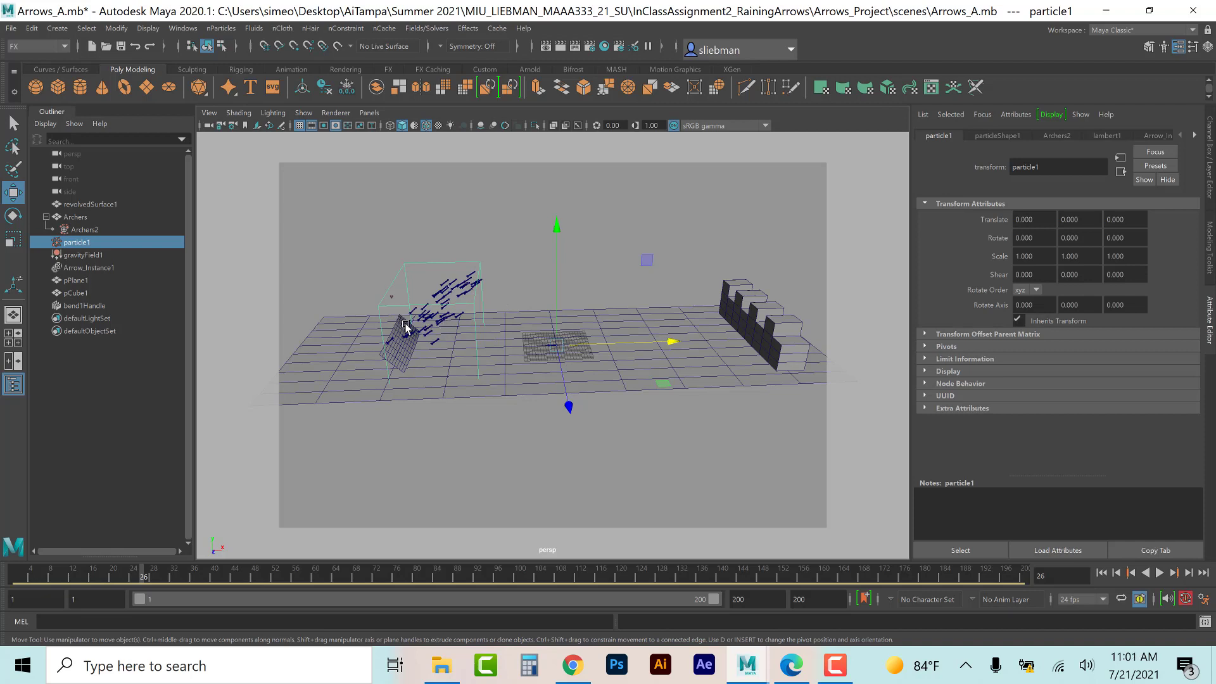
{"action": "left_click", "coordinate": [836, 666]}
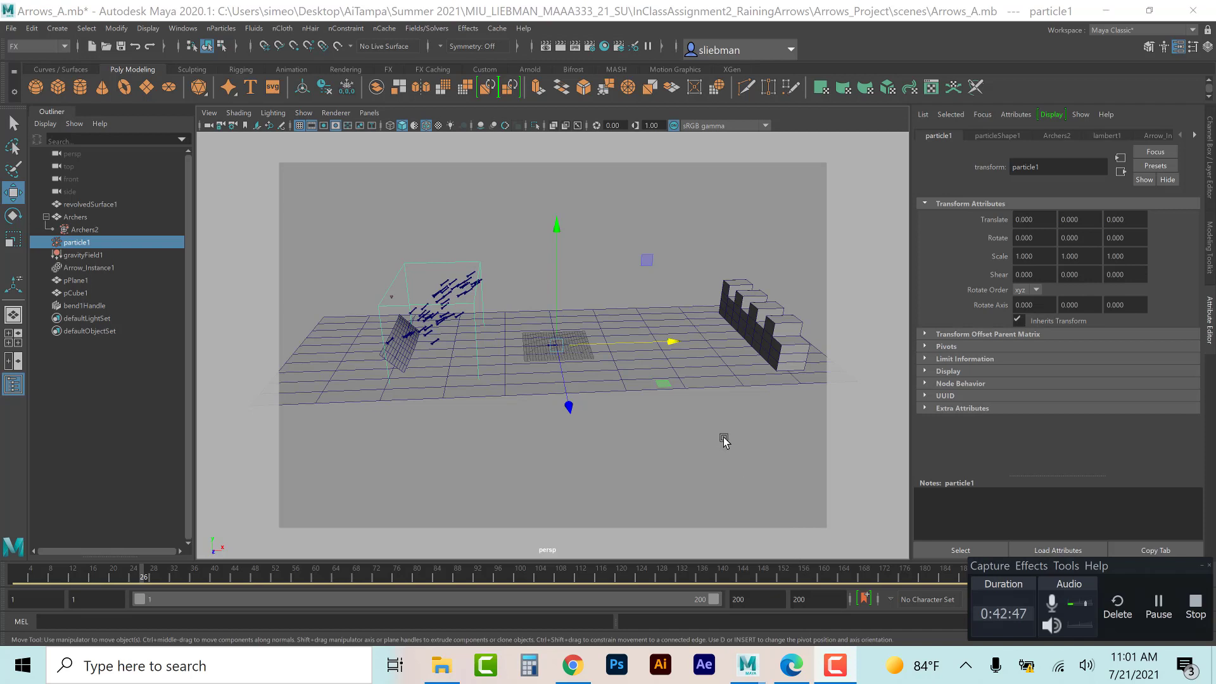